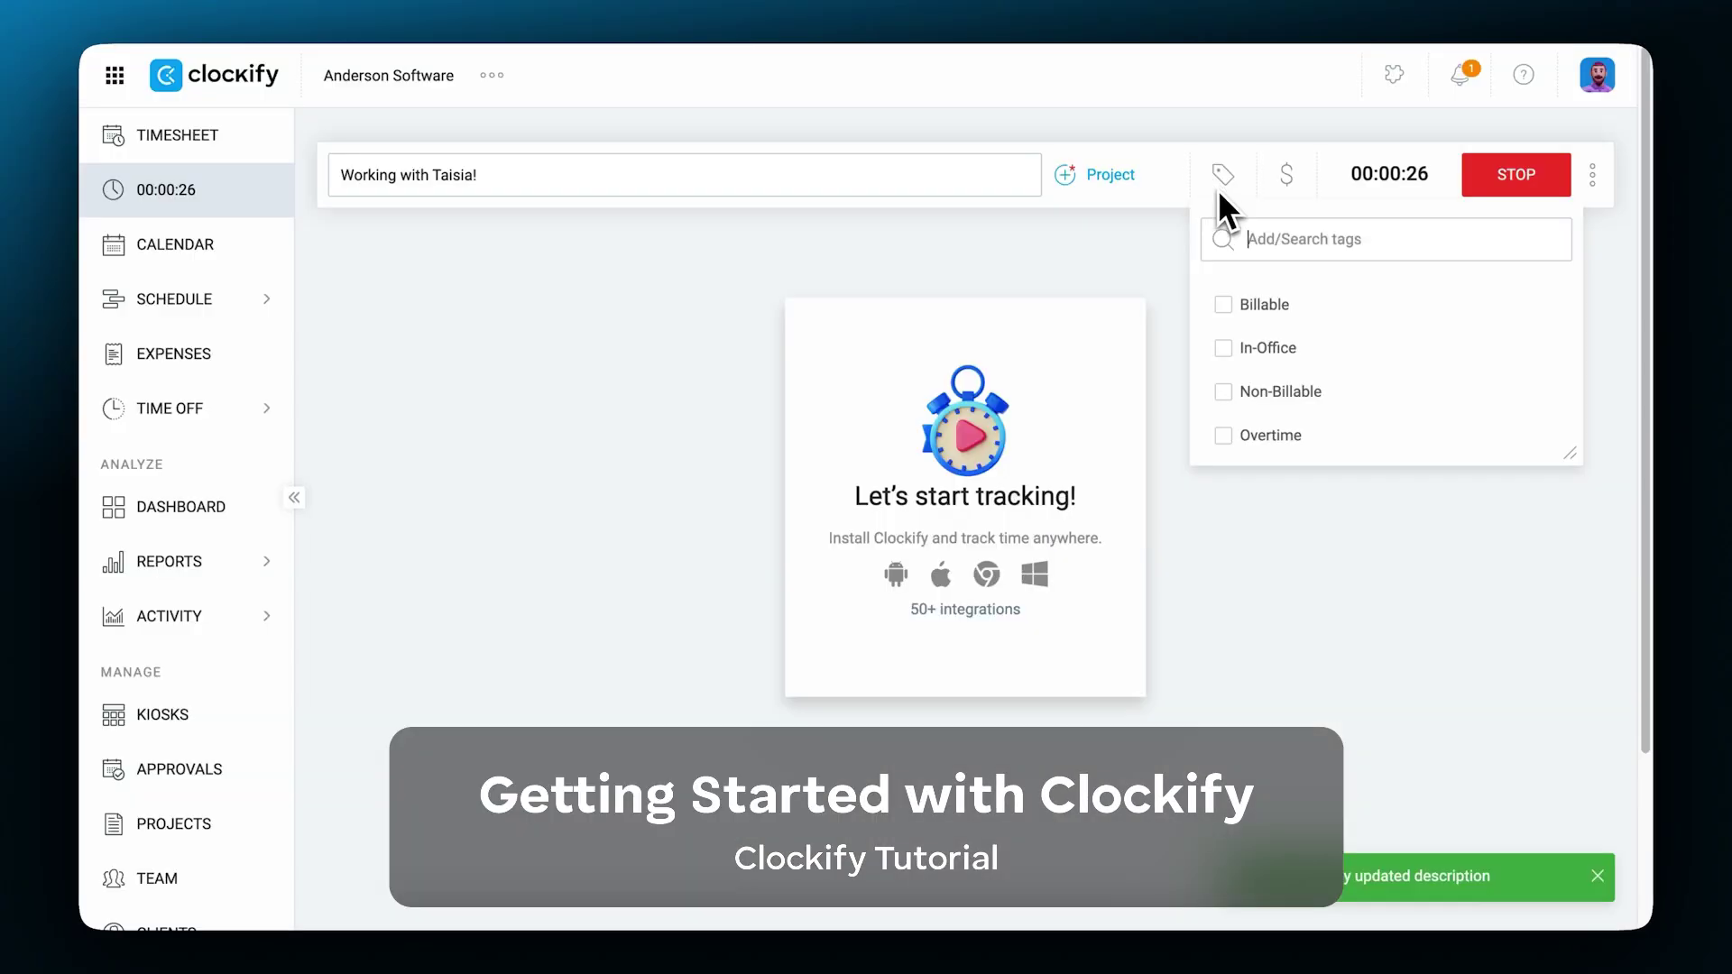
- Tag the running timer In-Office and create the New Home Page project
click(1258, 335)
click(1233, 171)
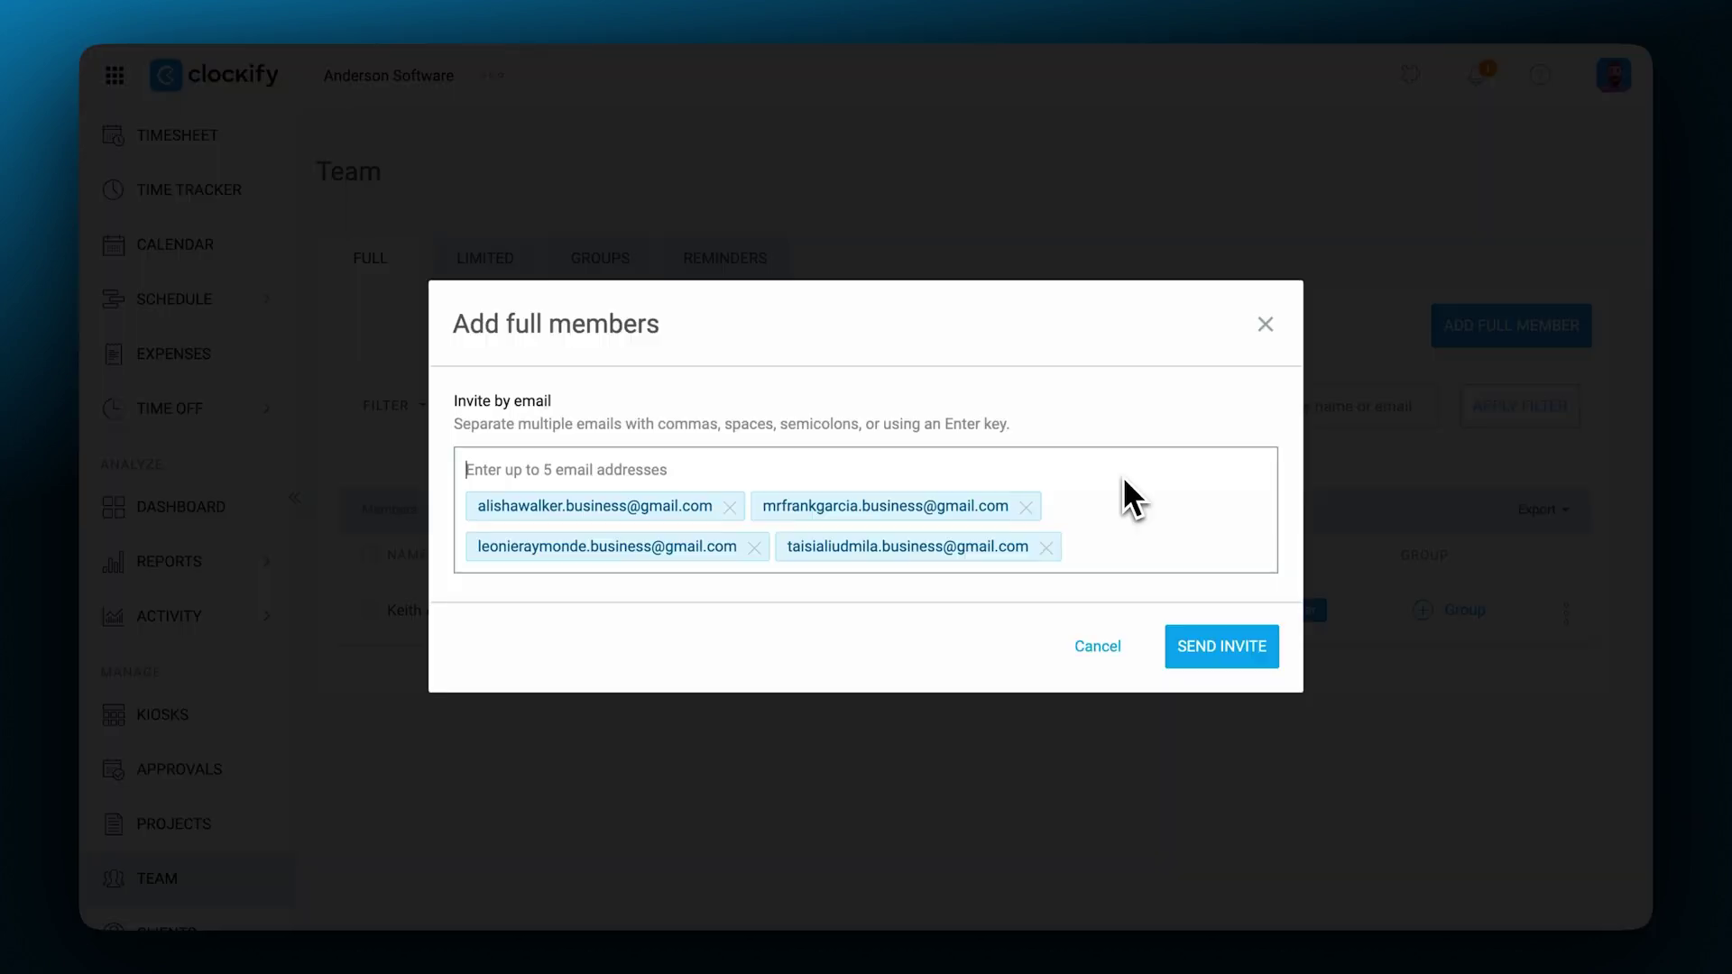
key(ctrl+v)
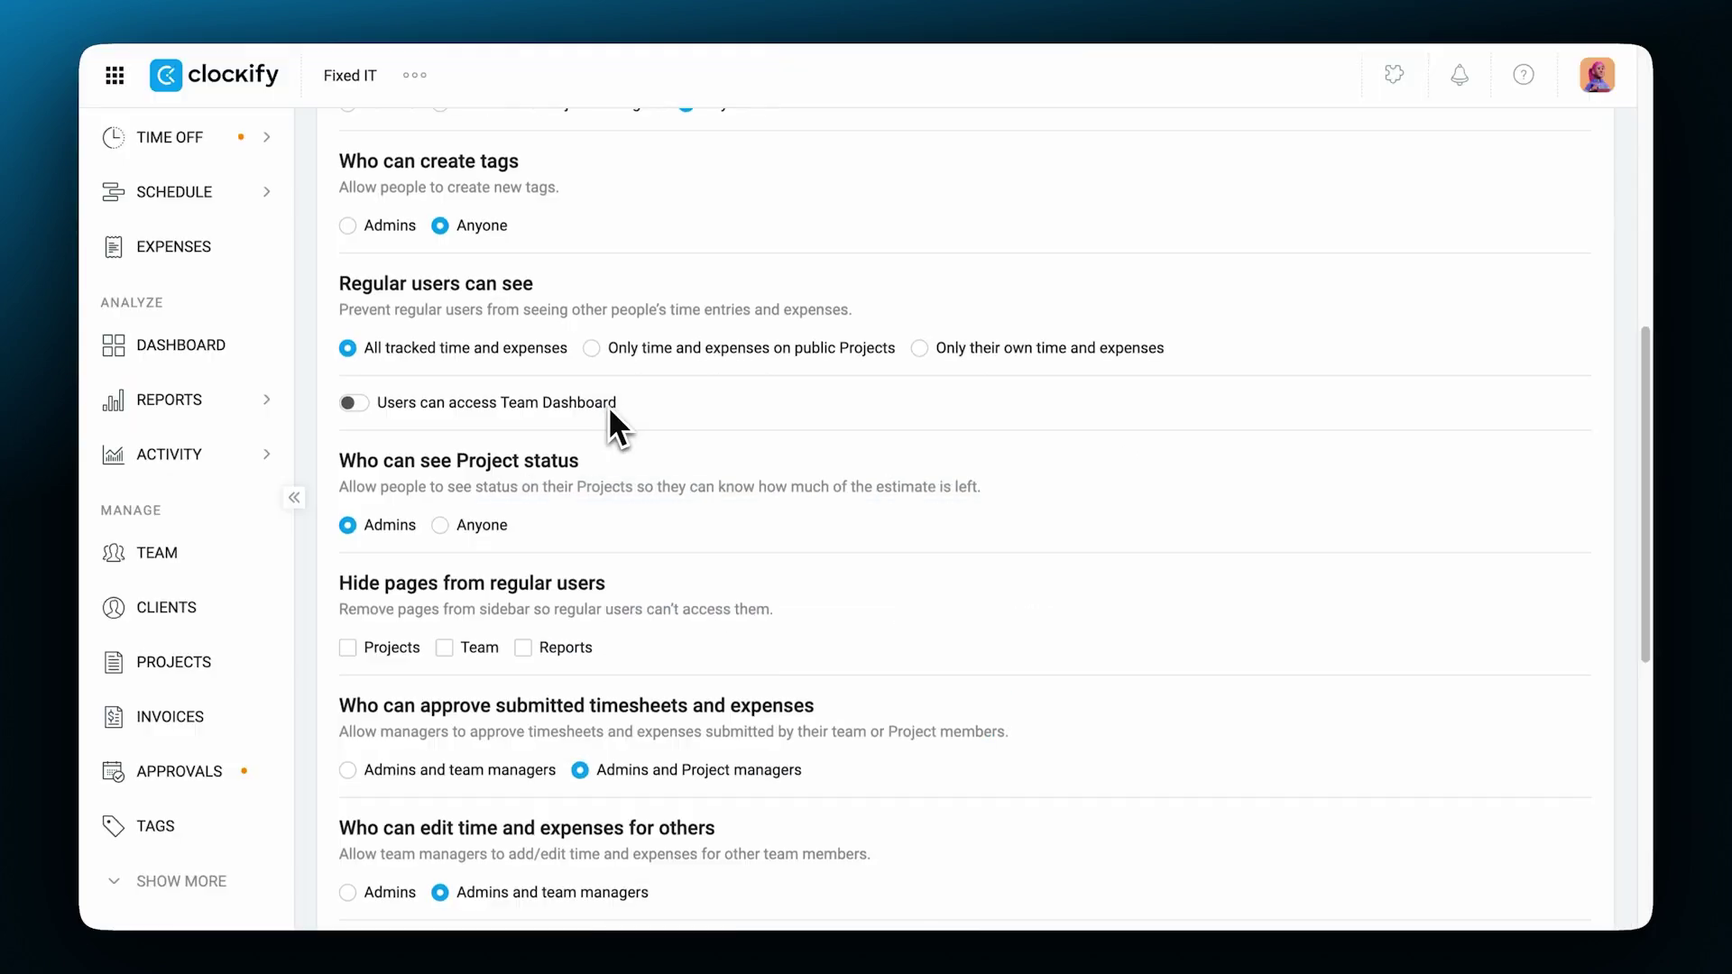
click(613, 355)
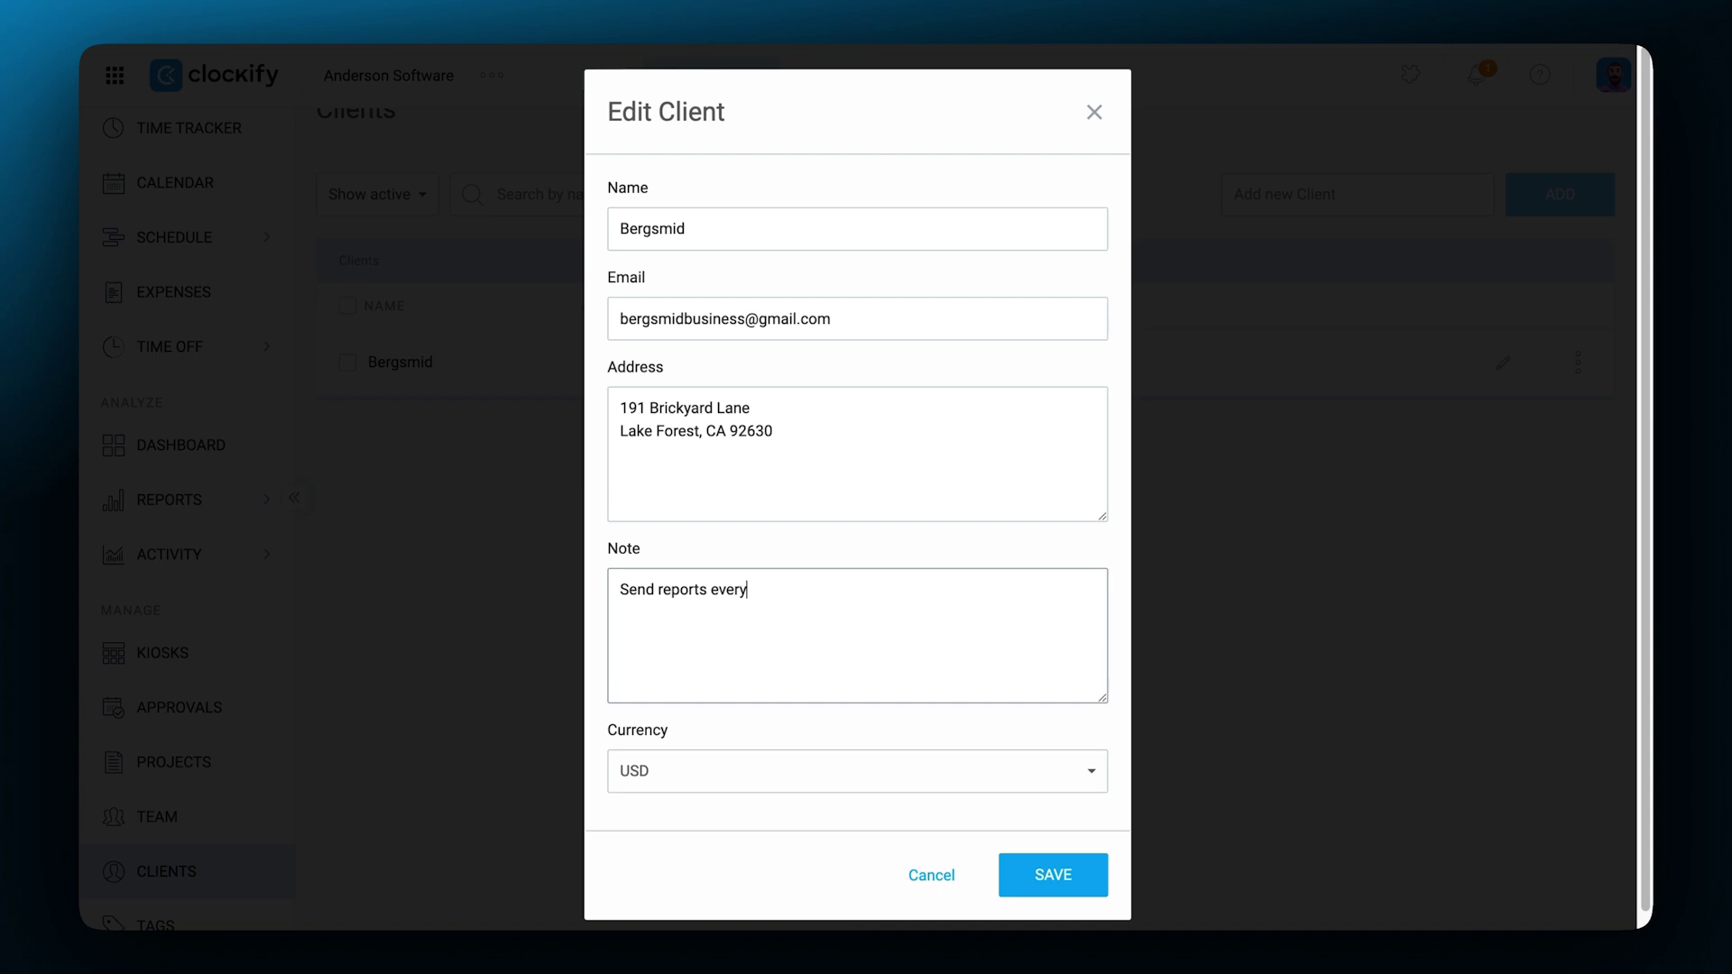
text(2)
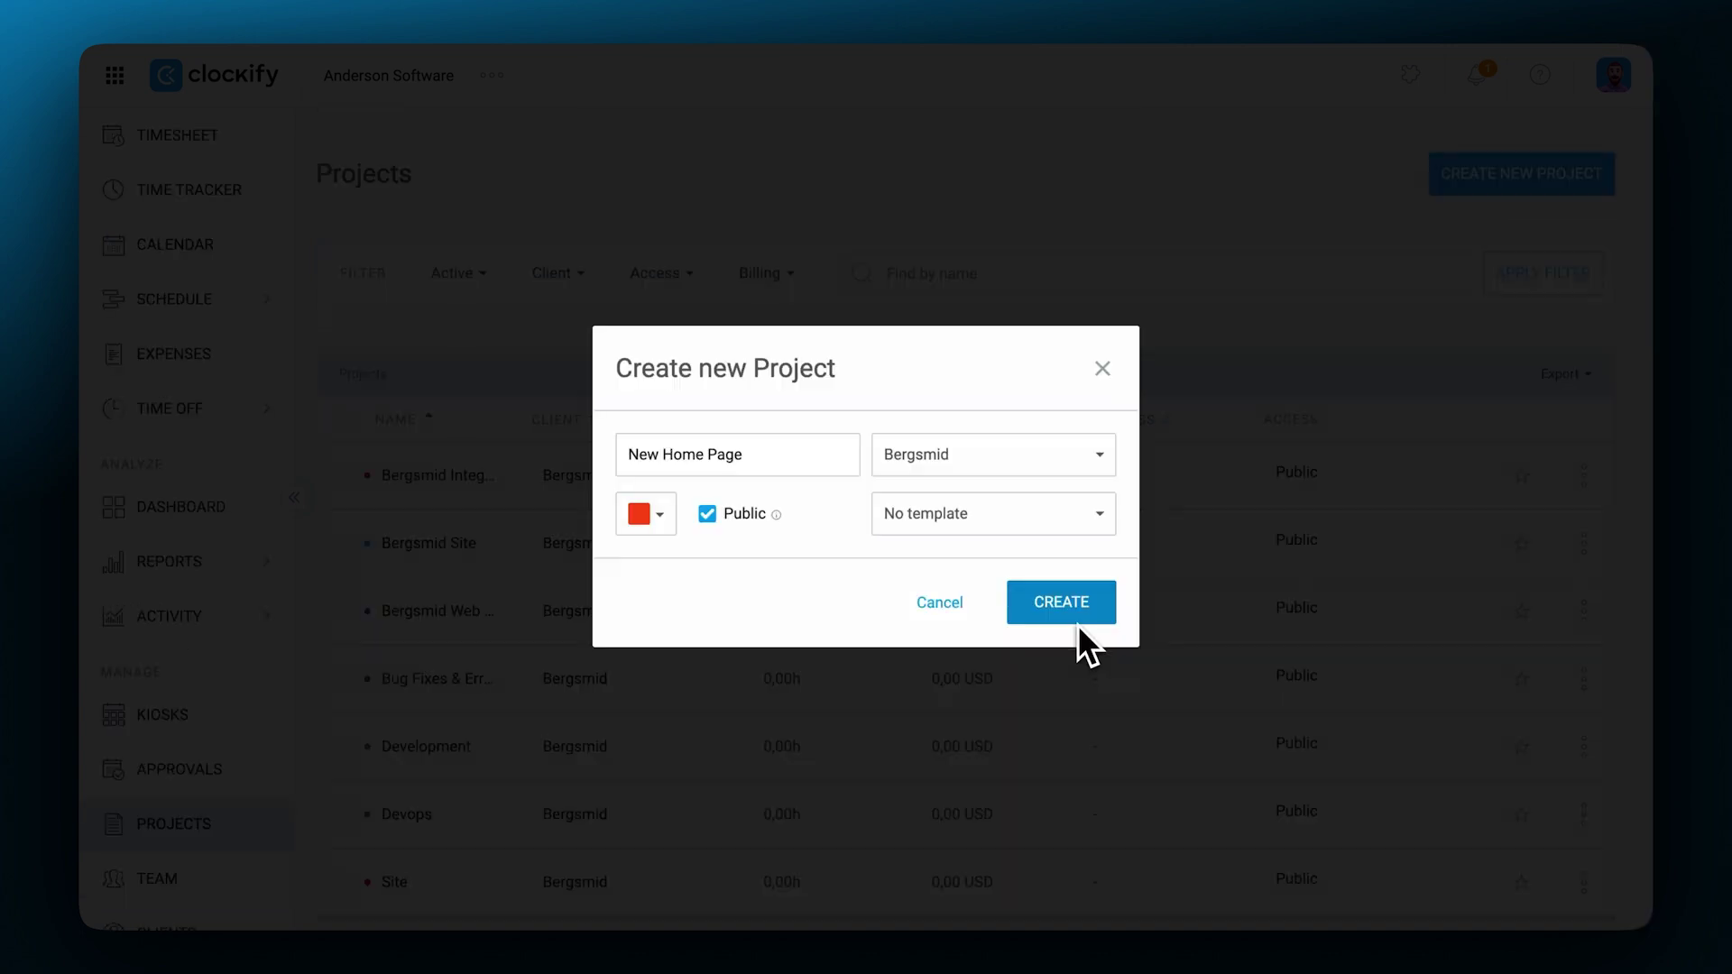
click(1077, 623)
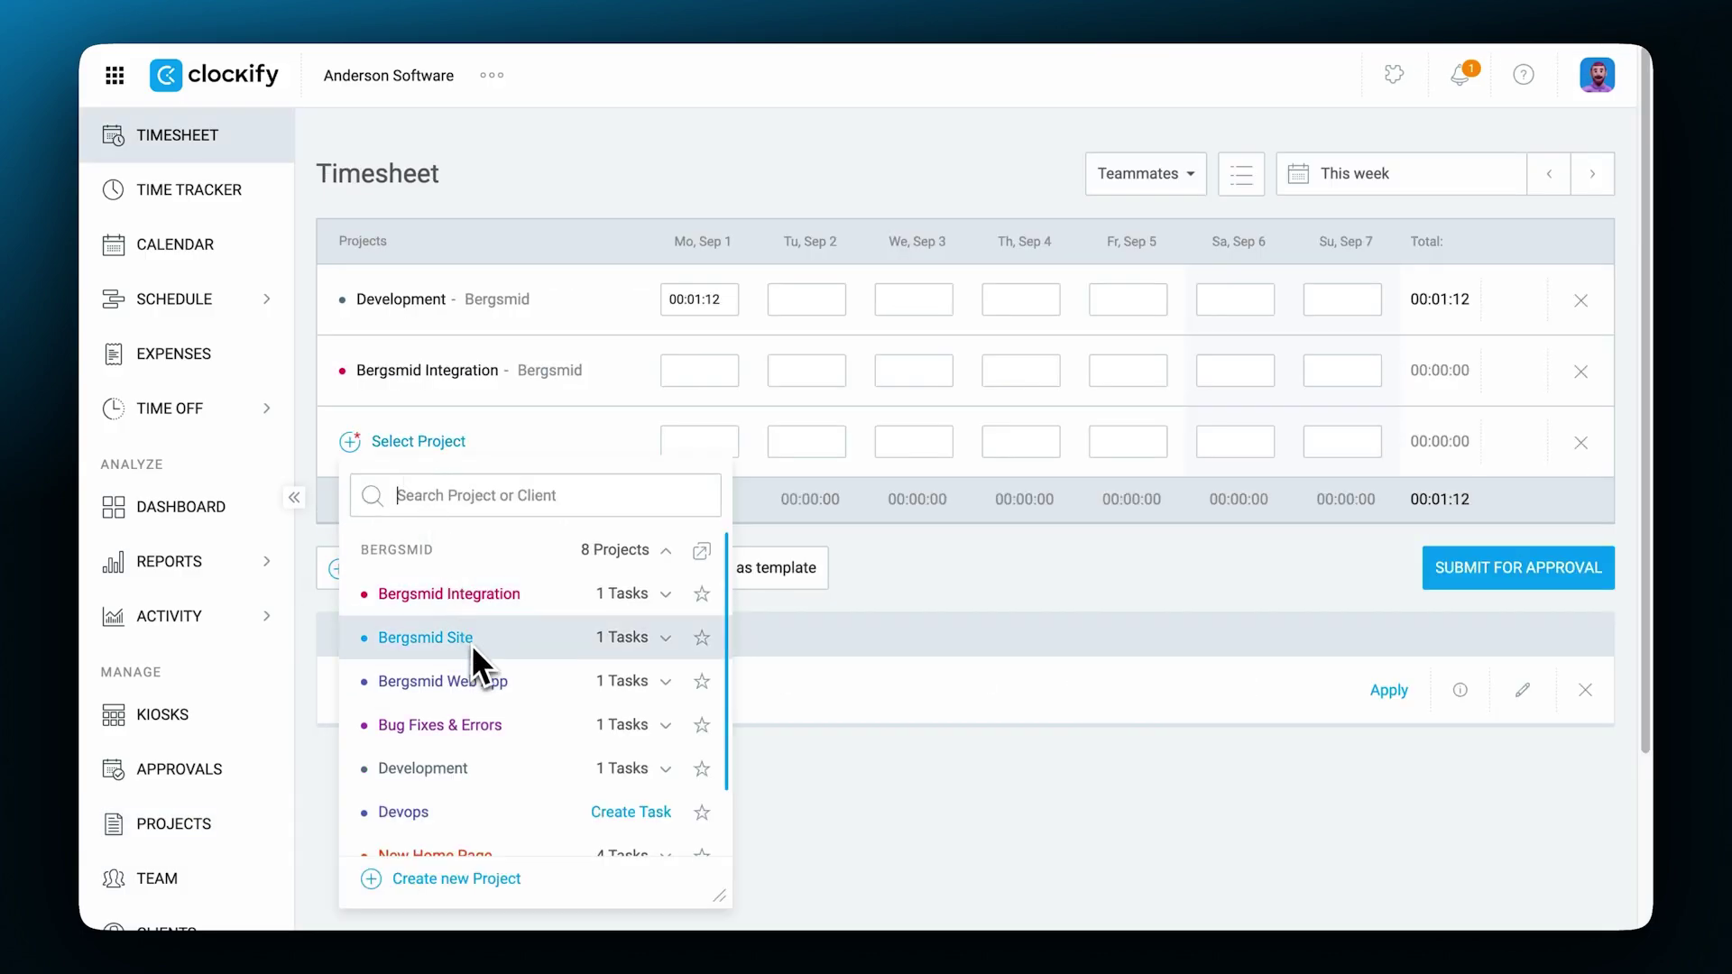
scroll(474, 651, down, 2)
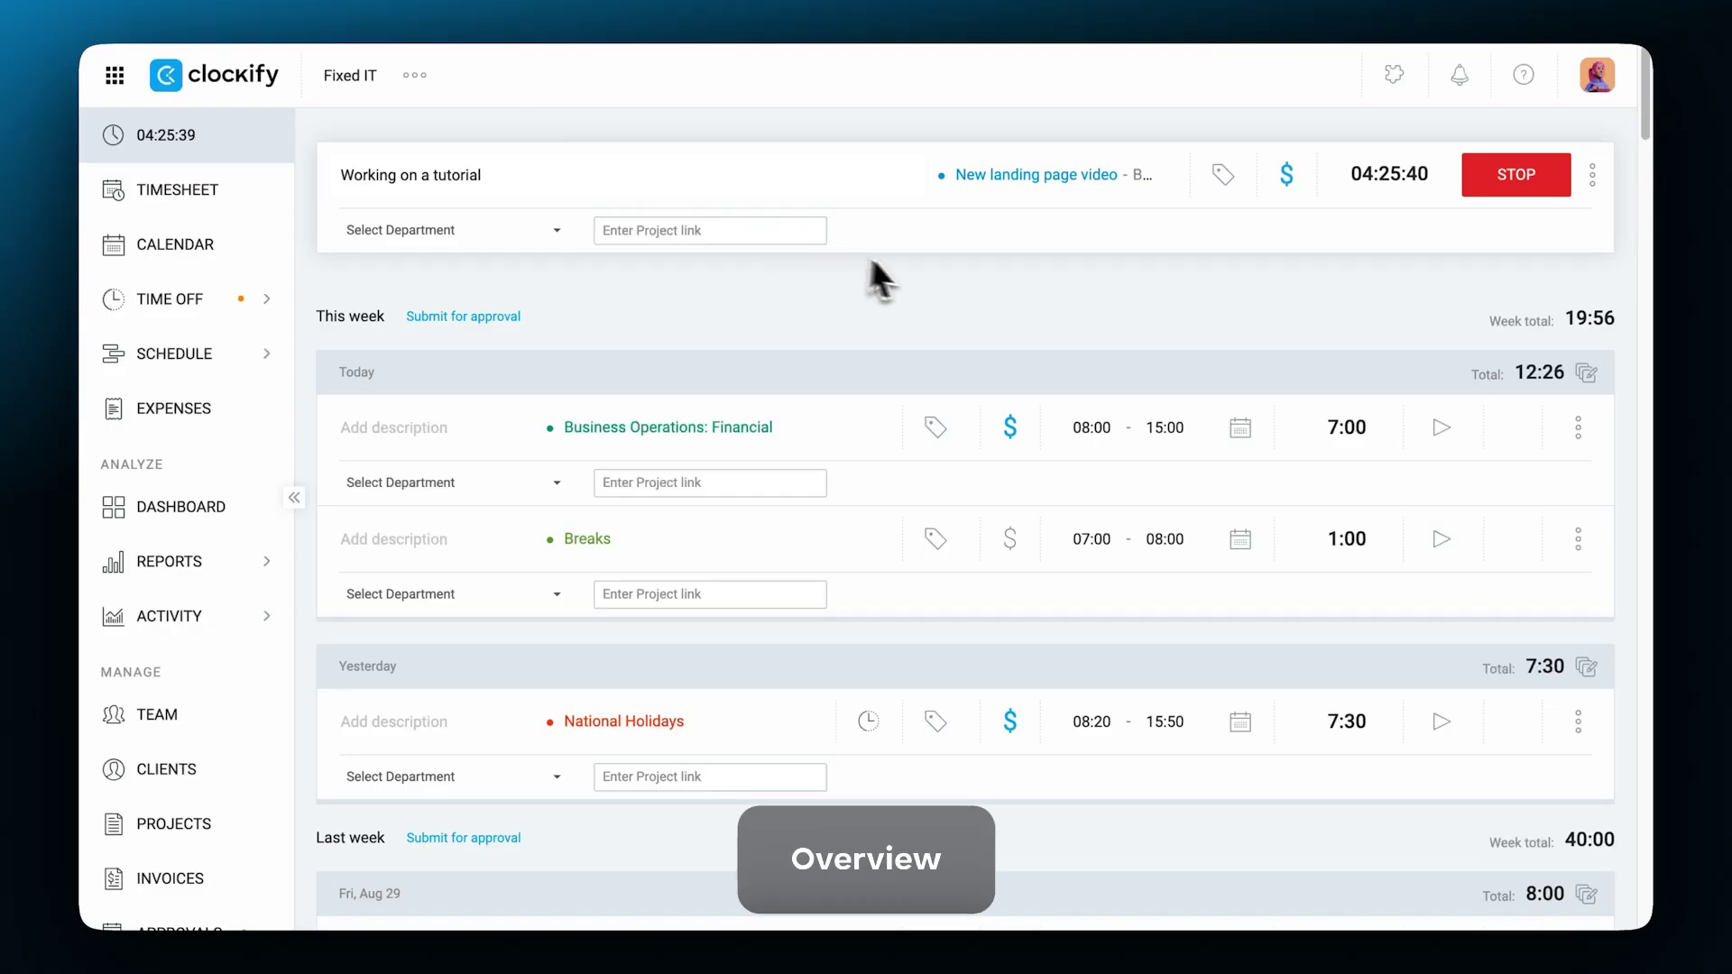
- Stop the timer to save the tutorial entry, then review the summary time report
click(1506, 193)
scroll(1506, 193, down, 2)
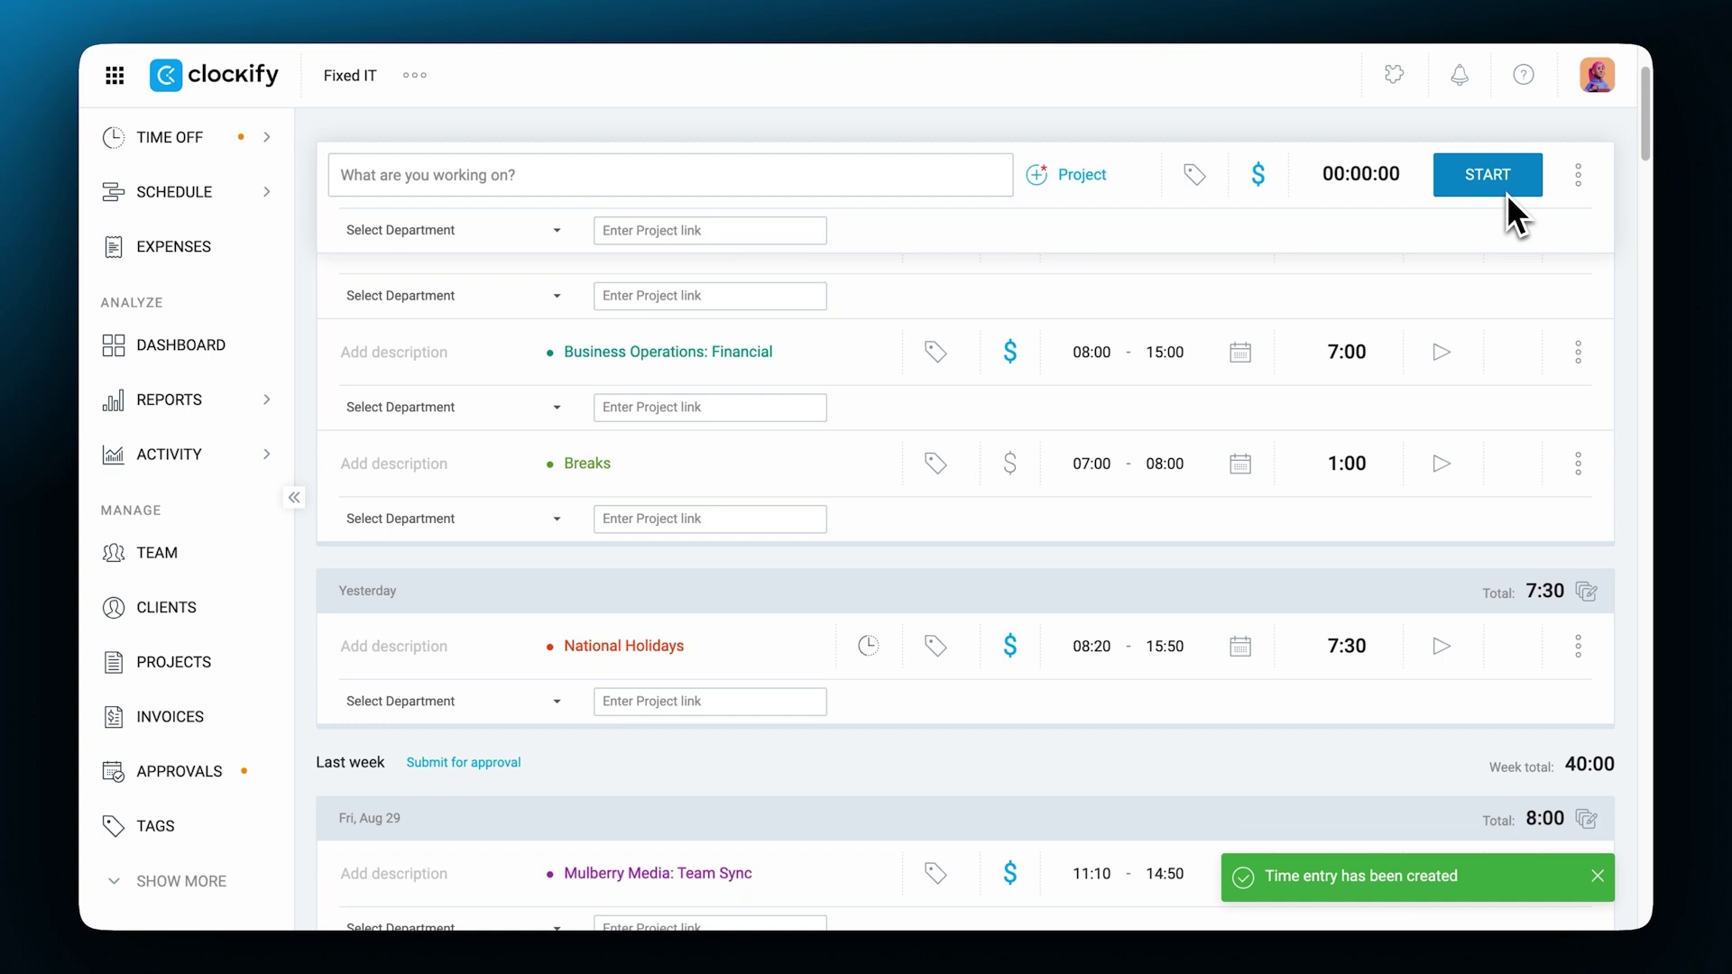
mouse_move(300, 389)
click(230, 398)
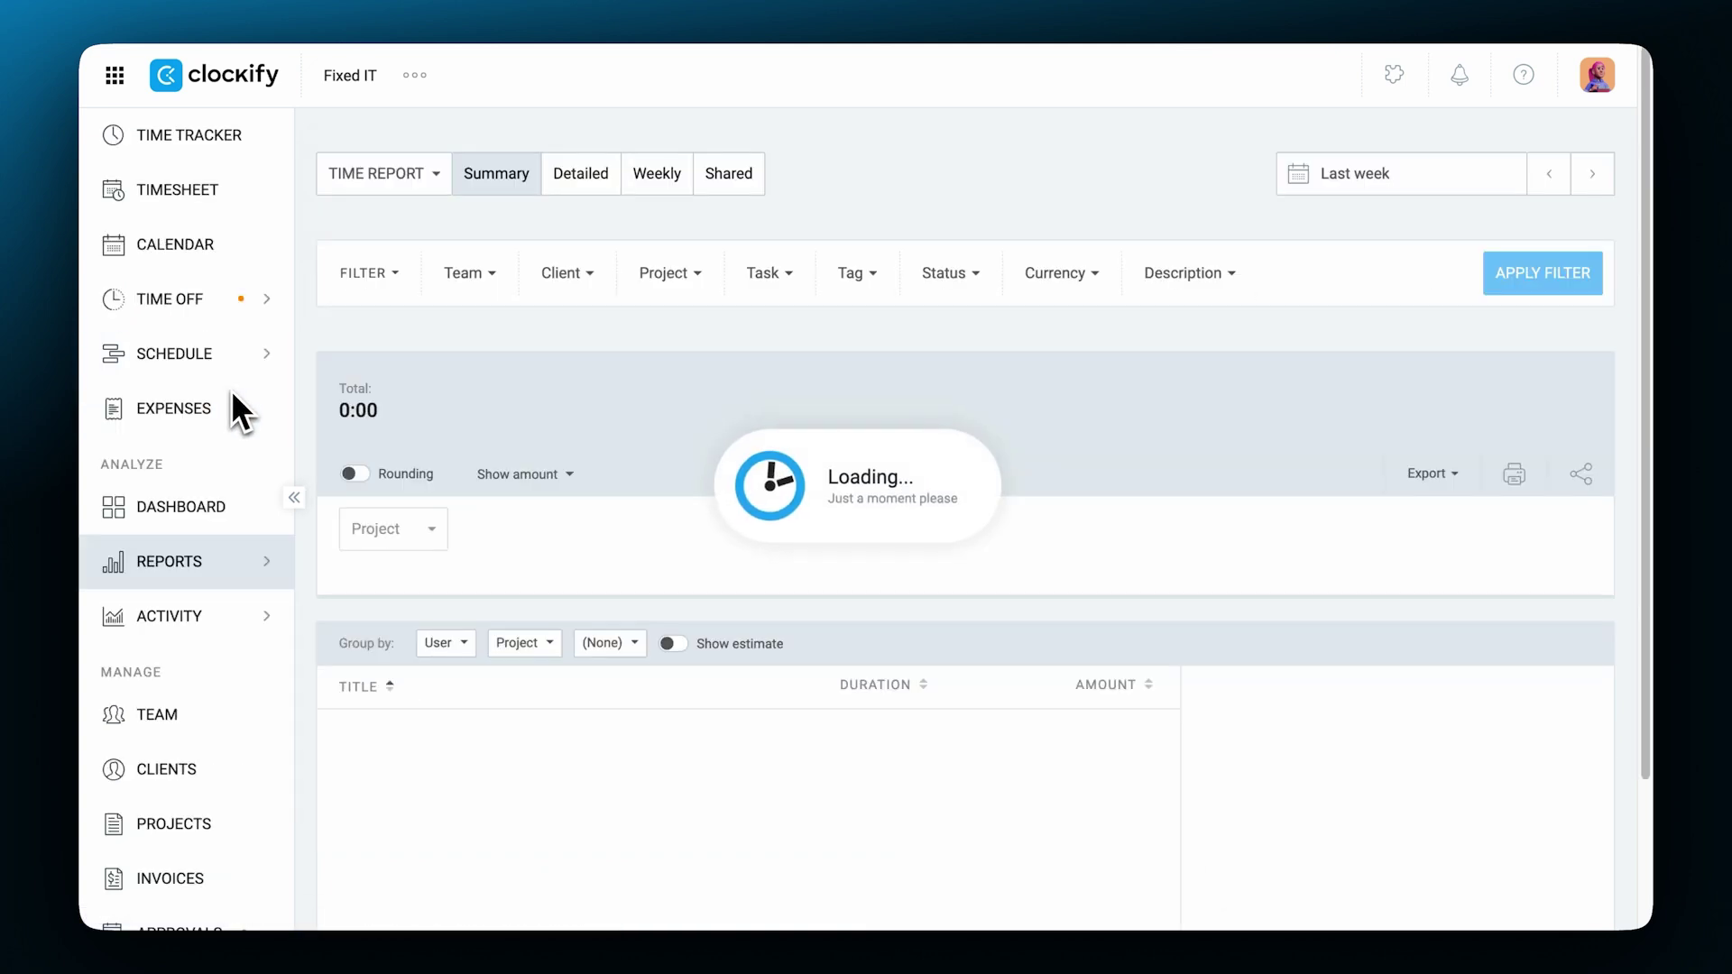
click(465, 283)
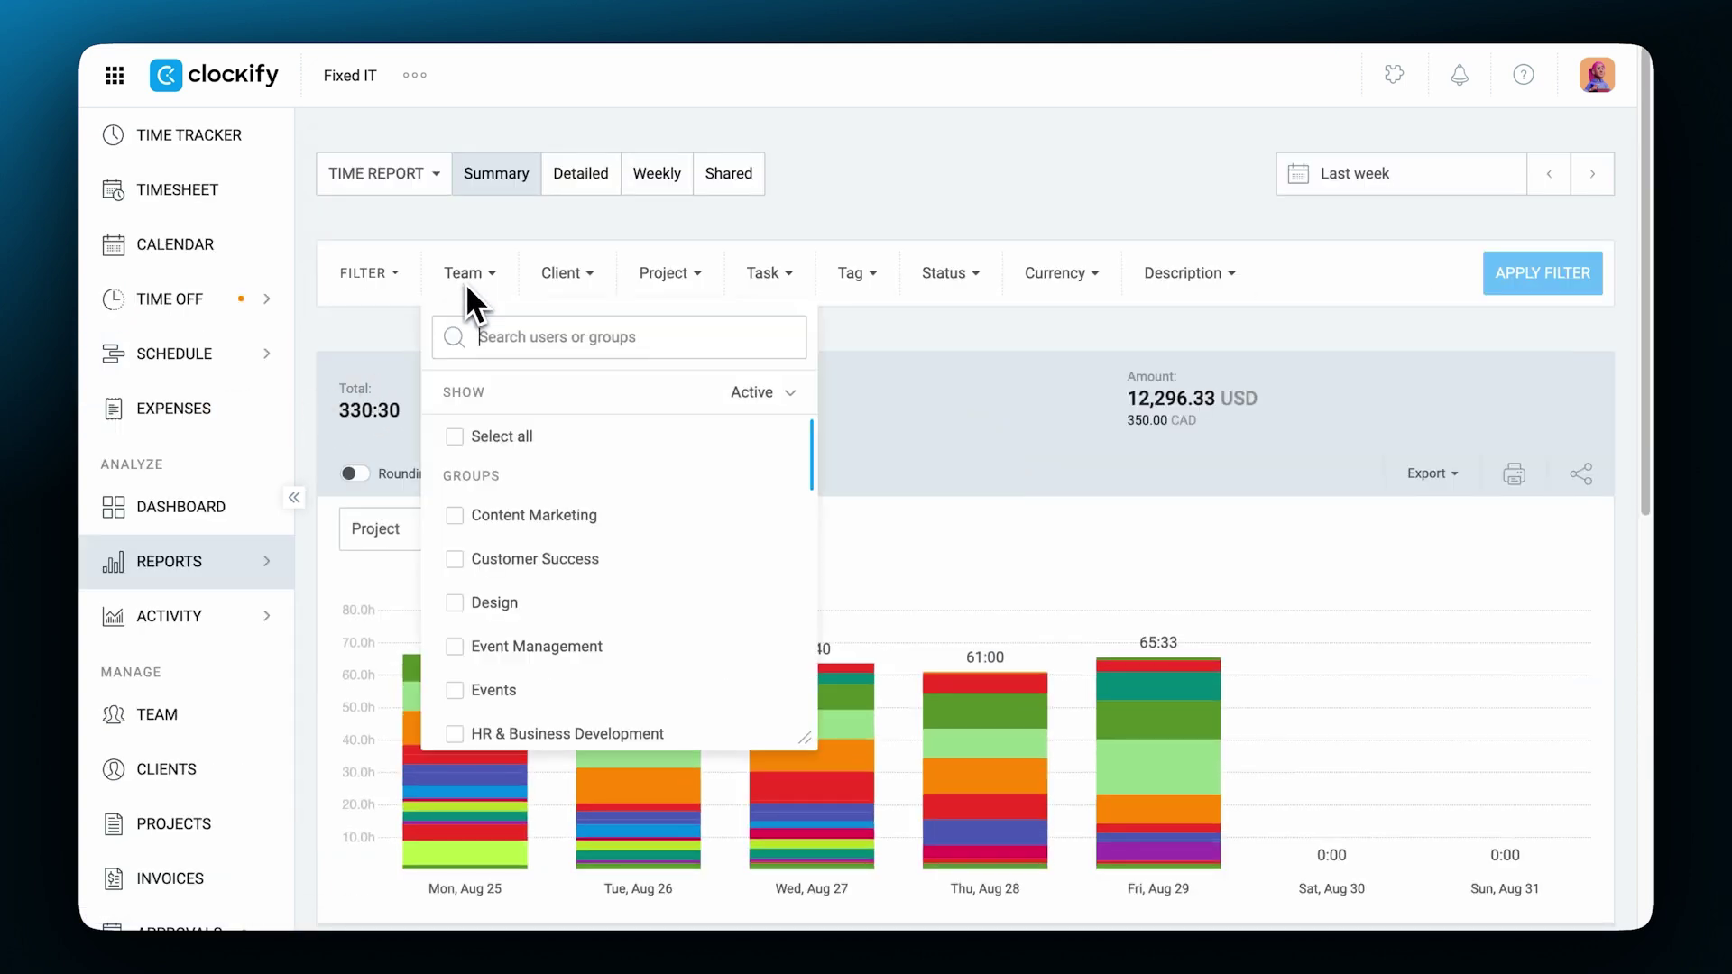
click(466, 283)
scroll(599, 425, down, 6)
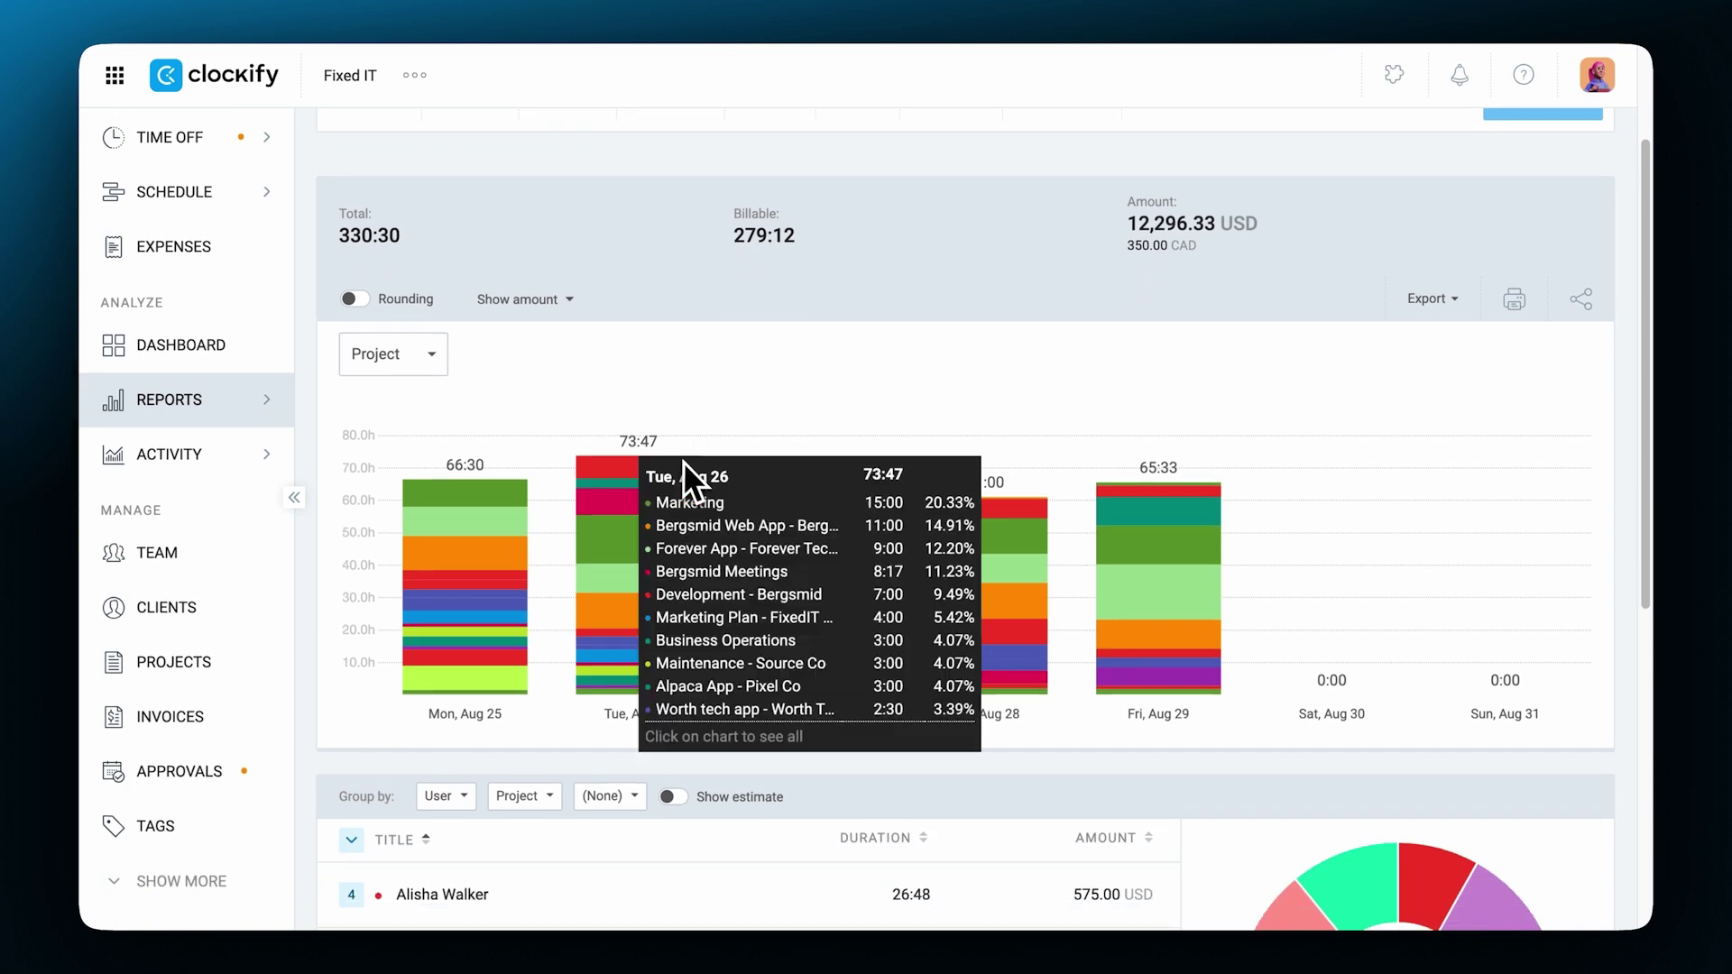
scroll(722, 487, down, 3)
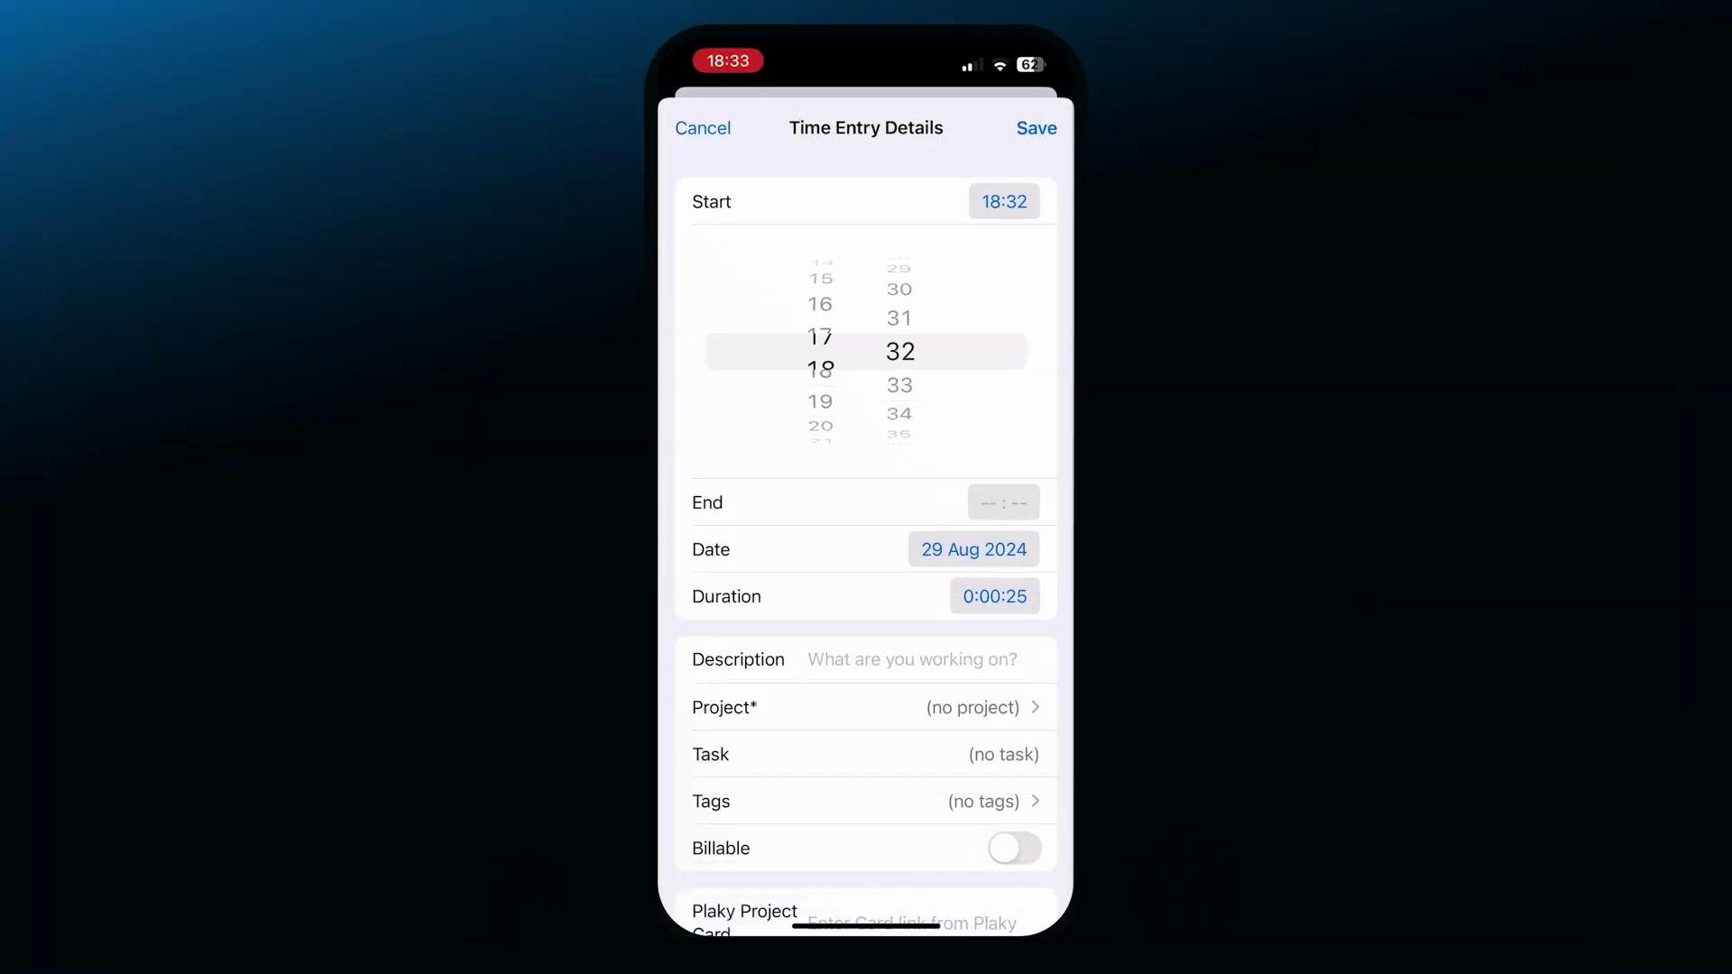
- Set the entry's start hour to 11 and describe it as 'Working on a bug fix'
drag(820, 316, 820, 433)
click(911, 660)
text(Working)
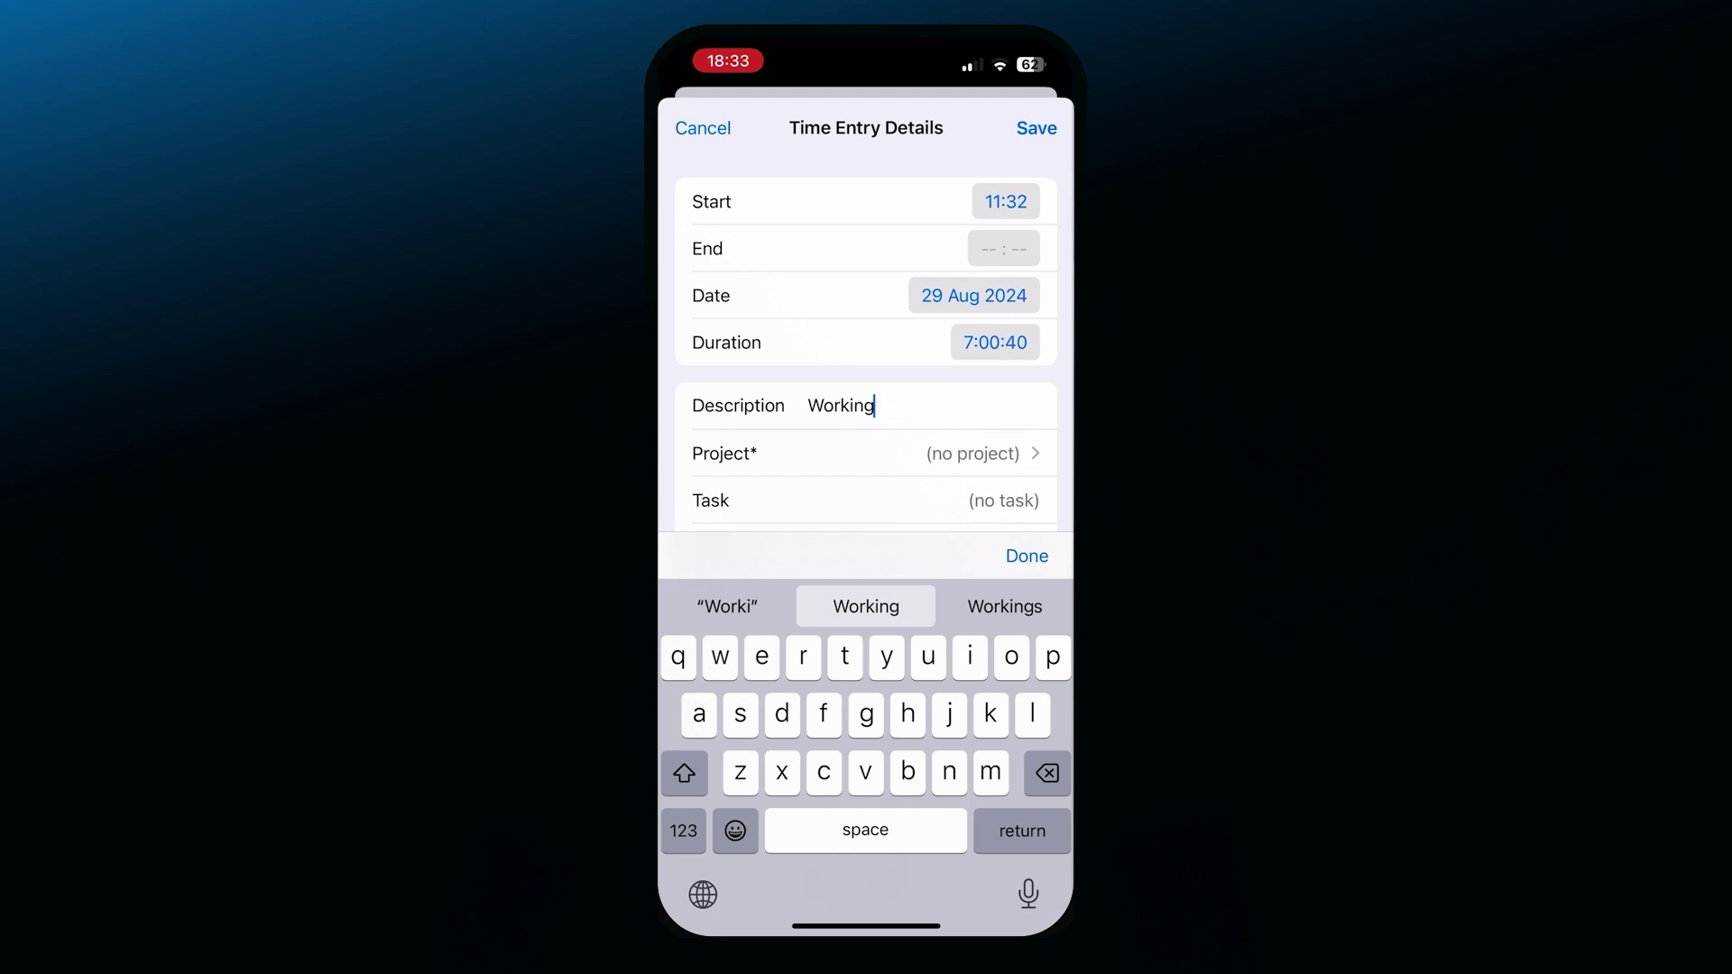
text( on a bug fix)
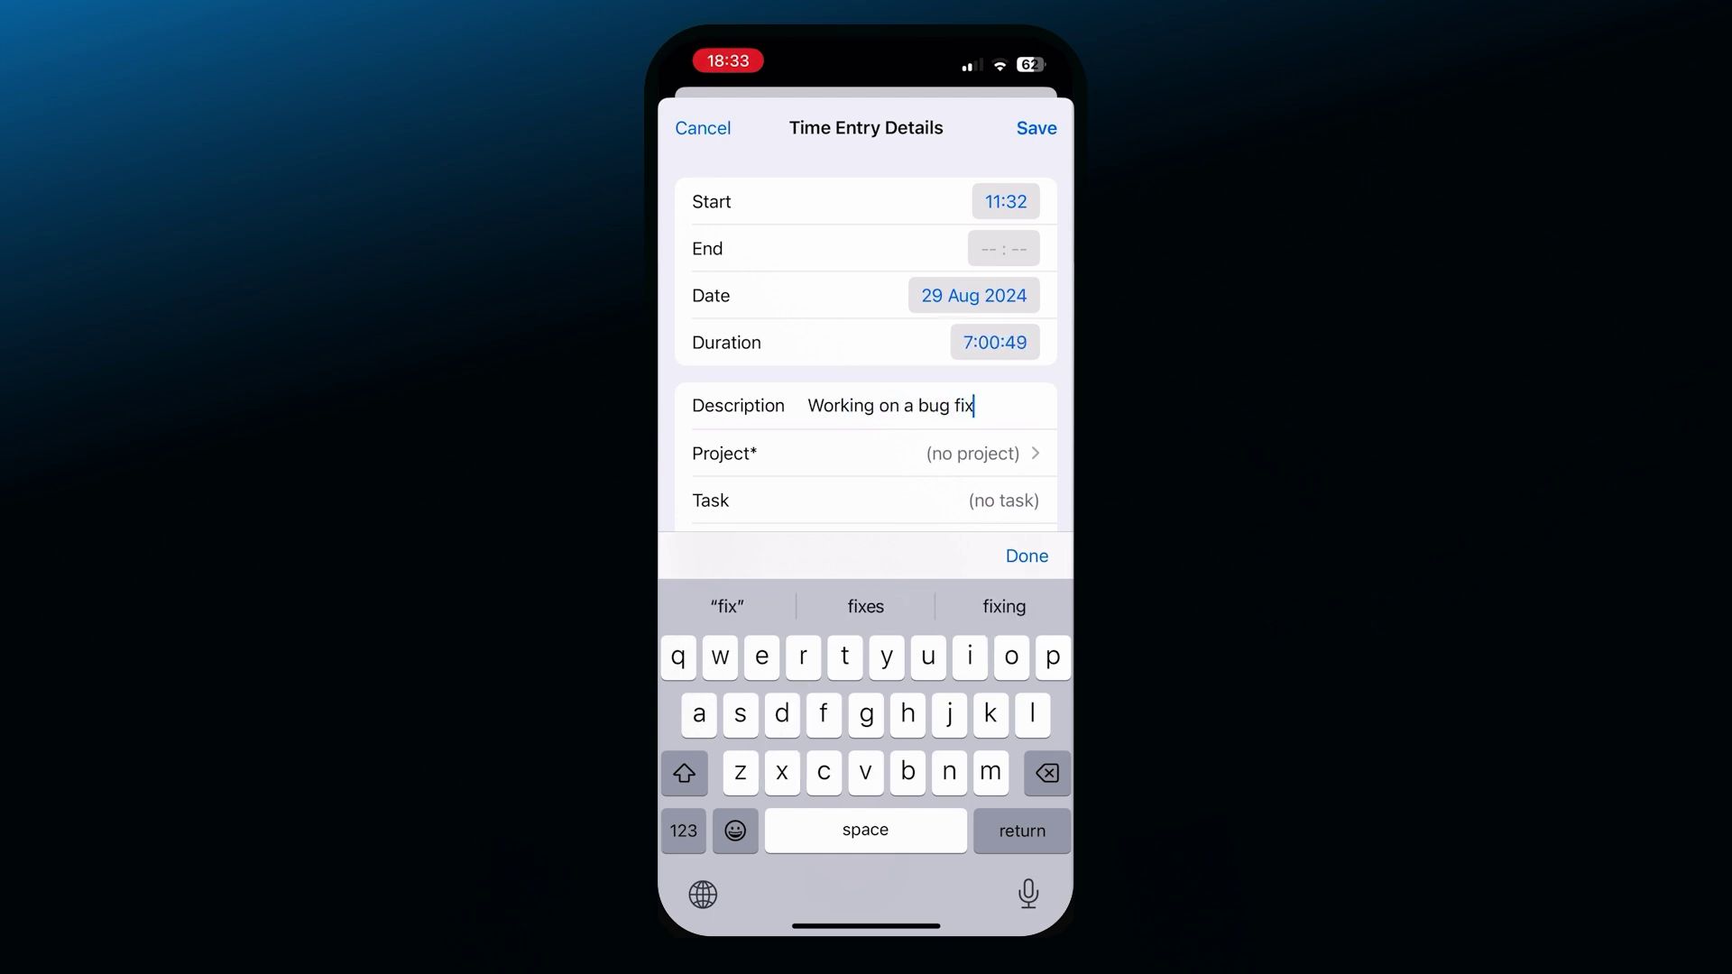
- Select all five recorded activities and assign Development: Front End to the running timer
click(176, 532)
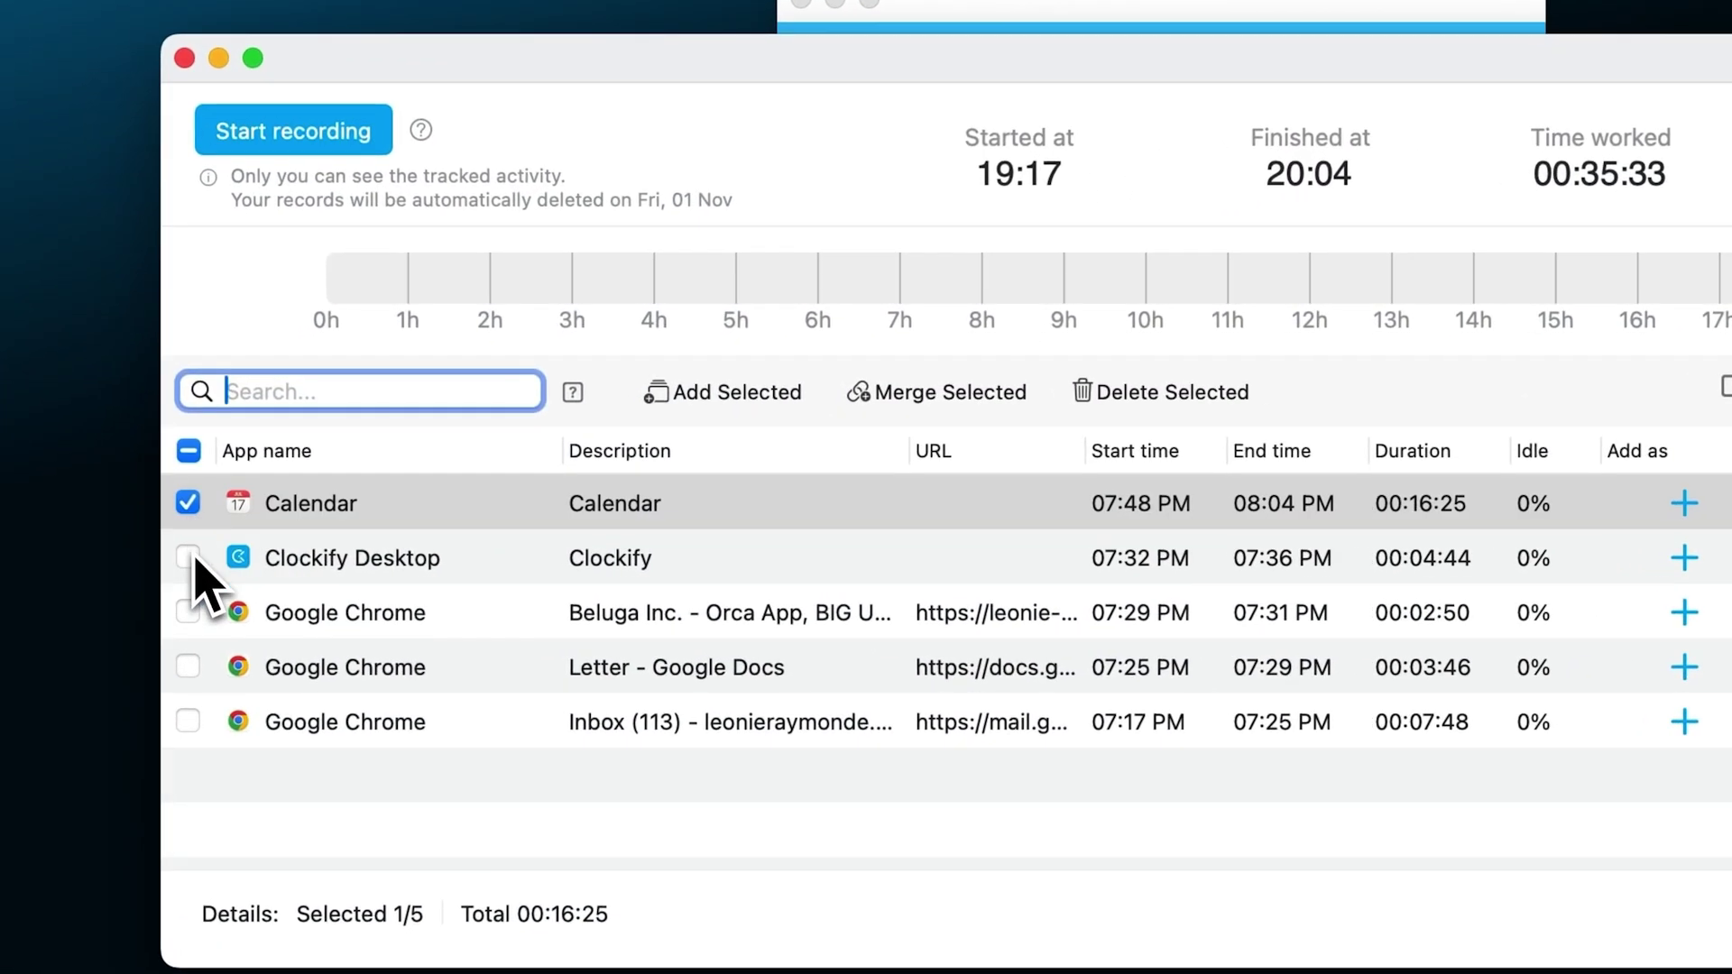
click(186, 556)
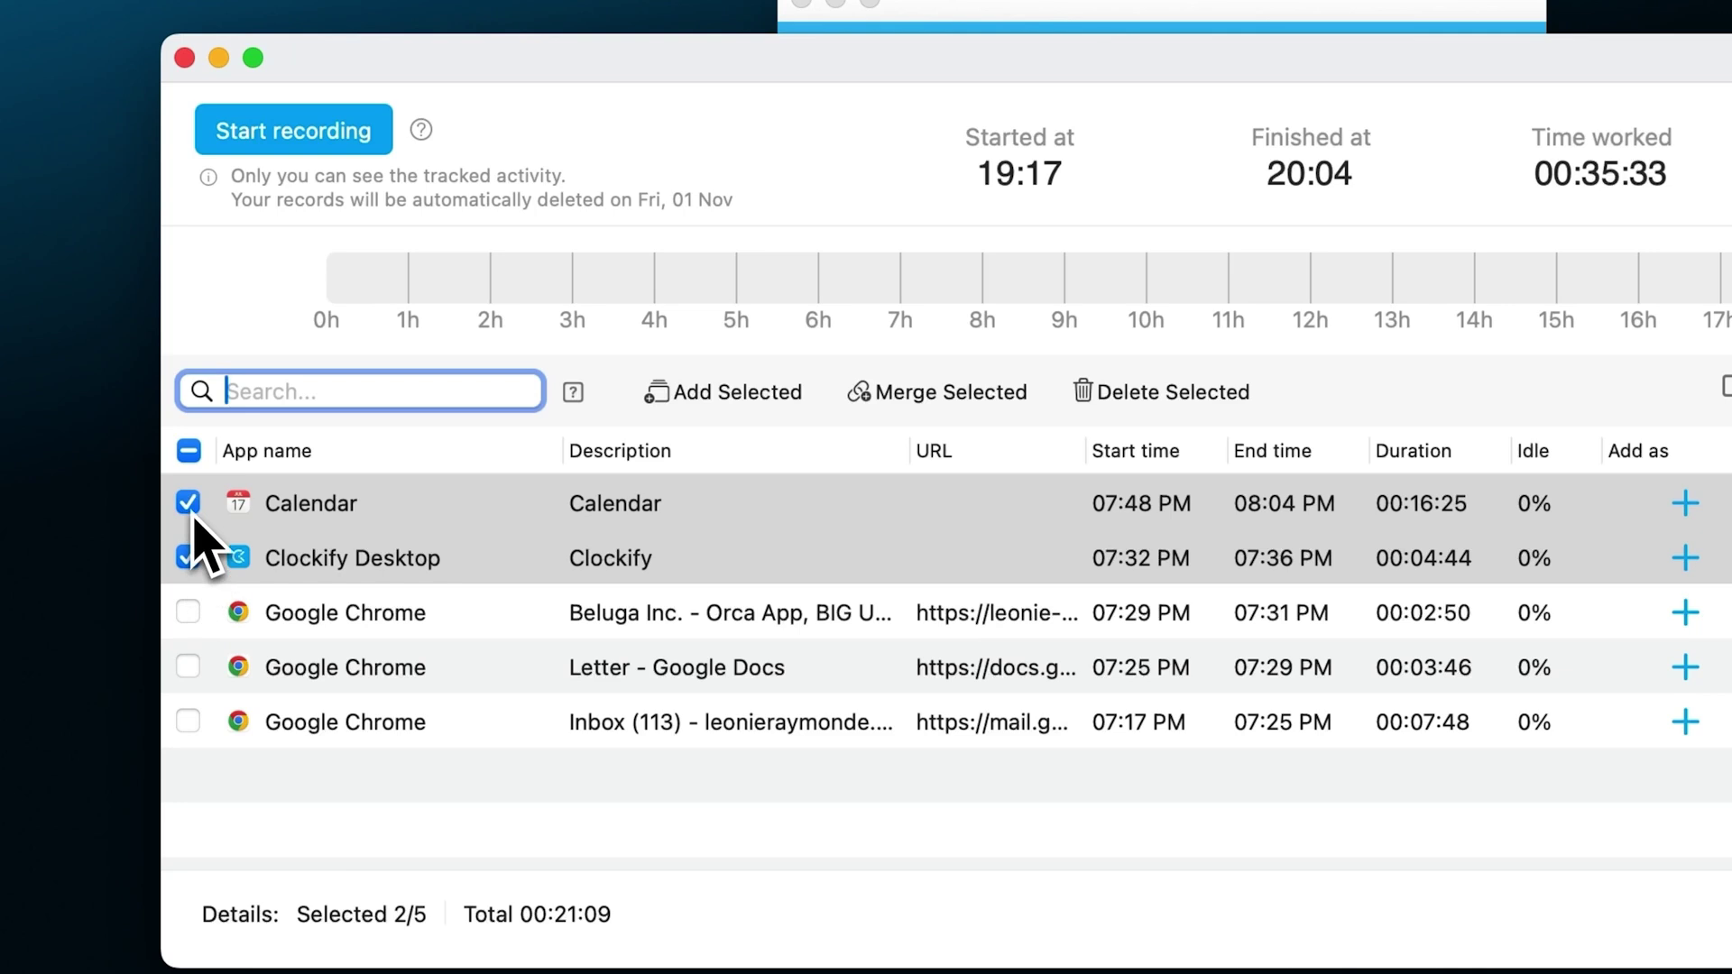
click(188, 450)
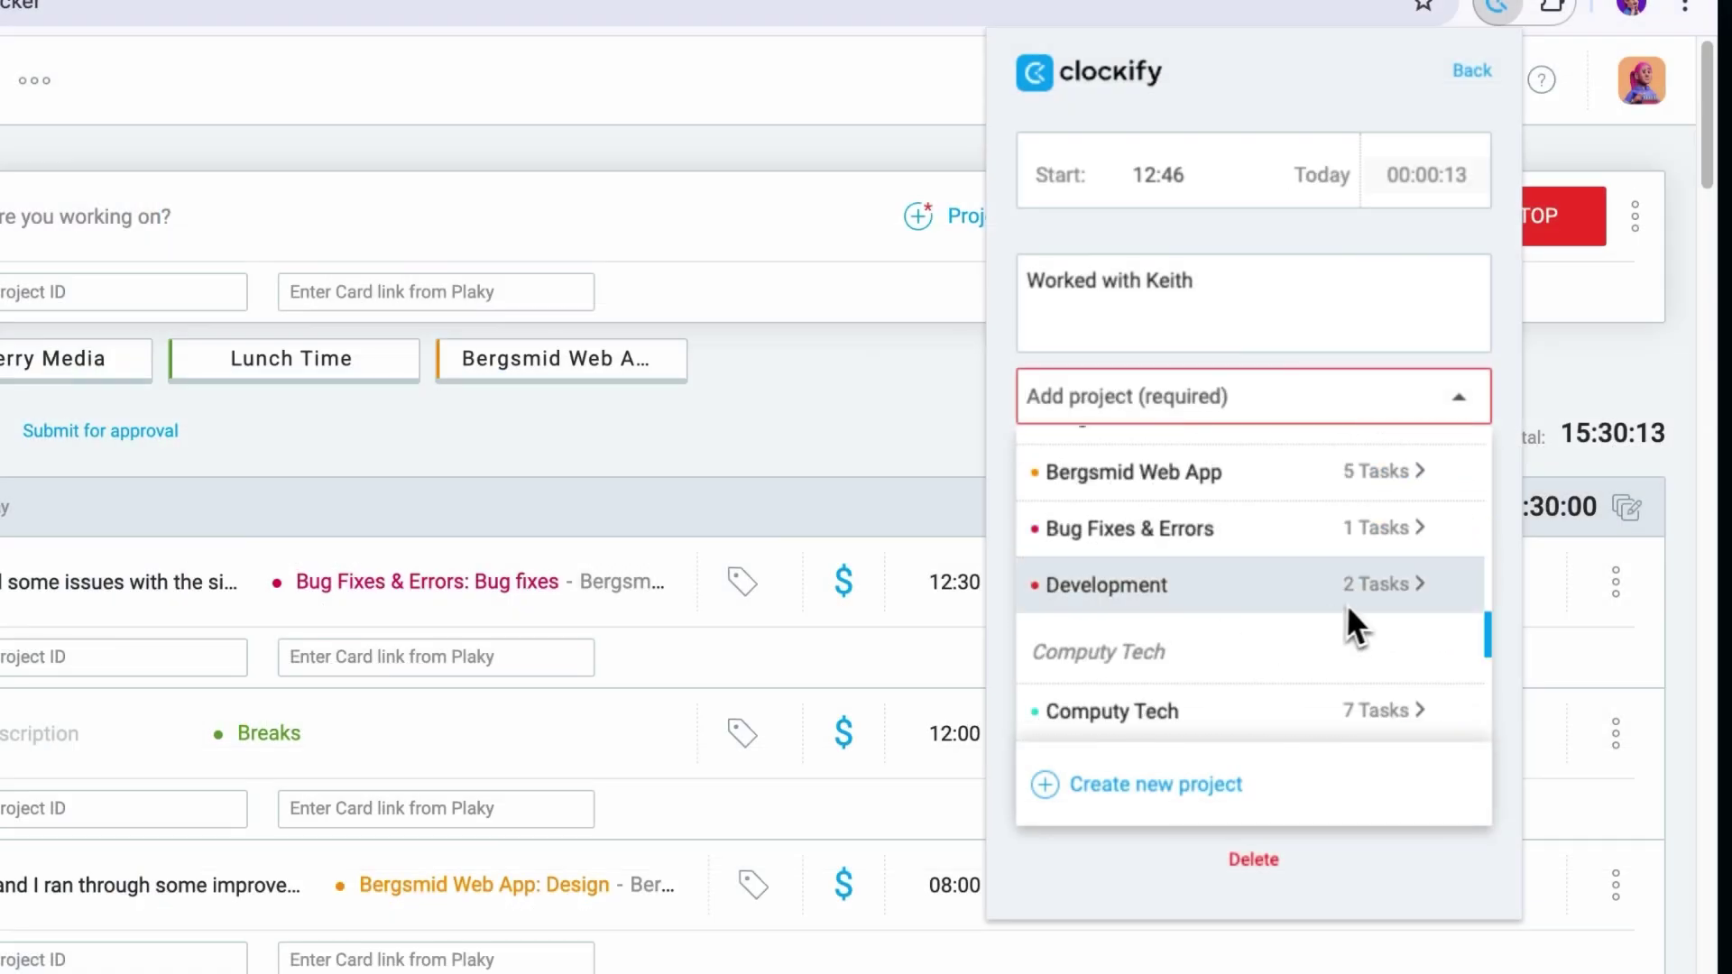
click(1348, 607)
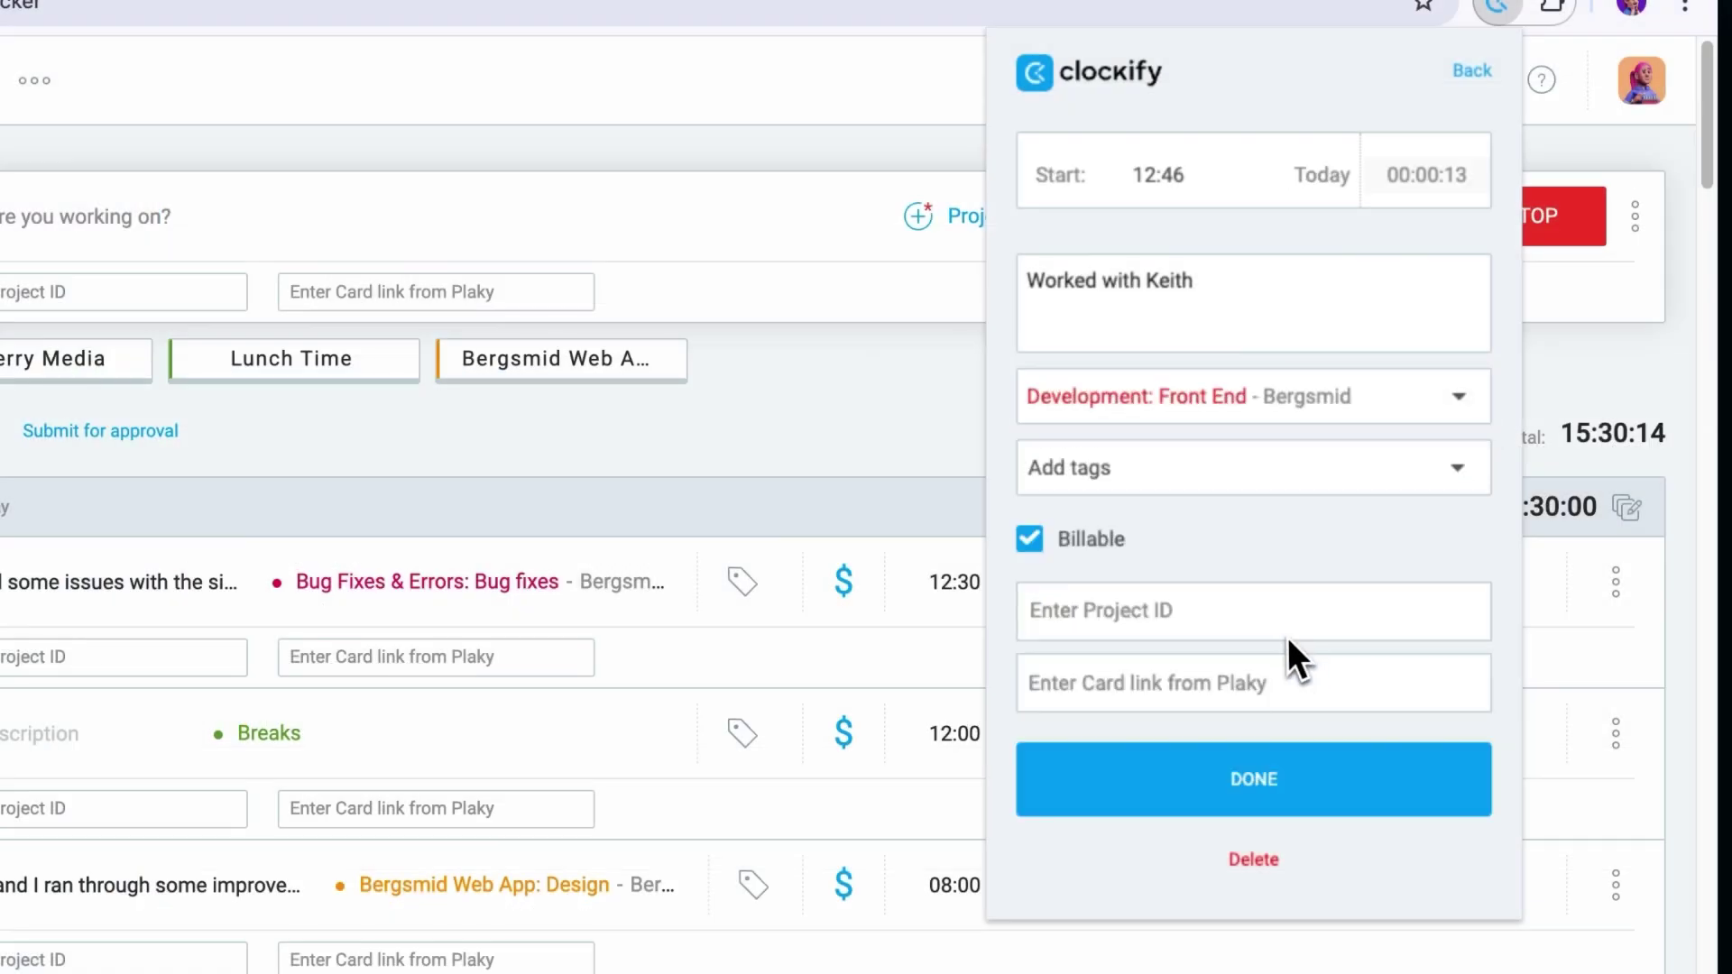
click(1302, 762)
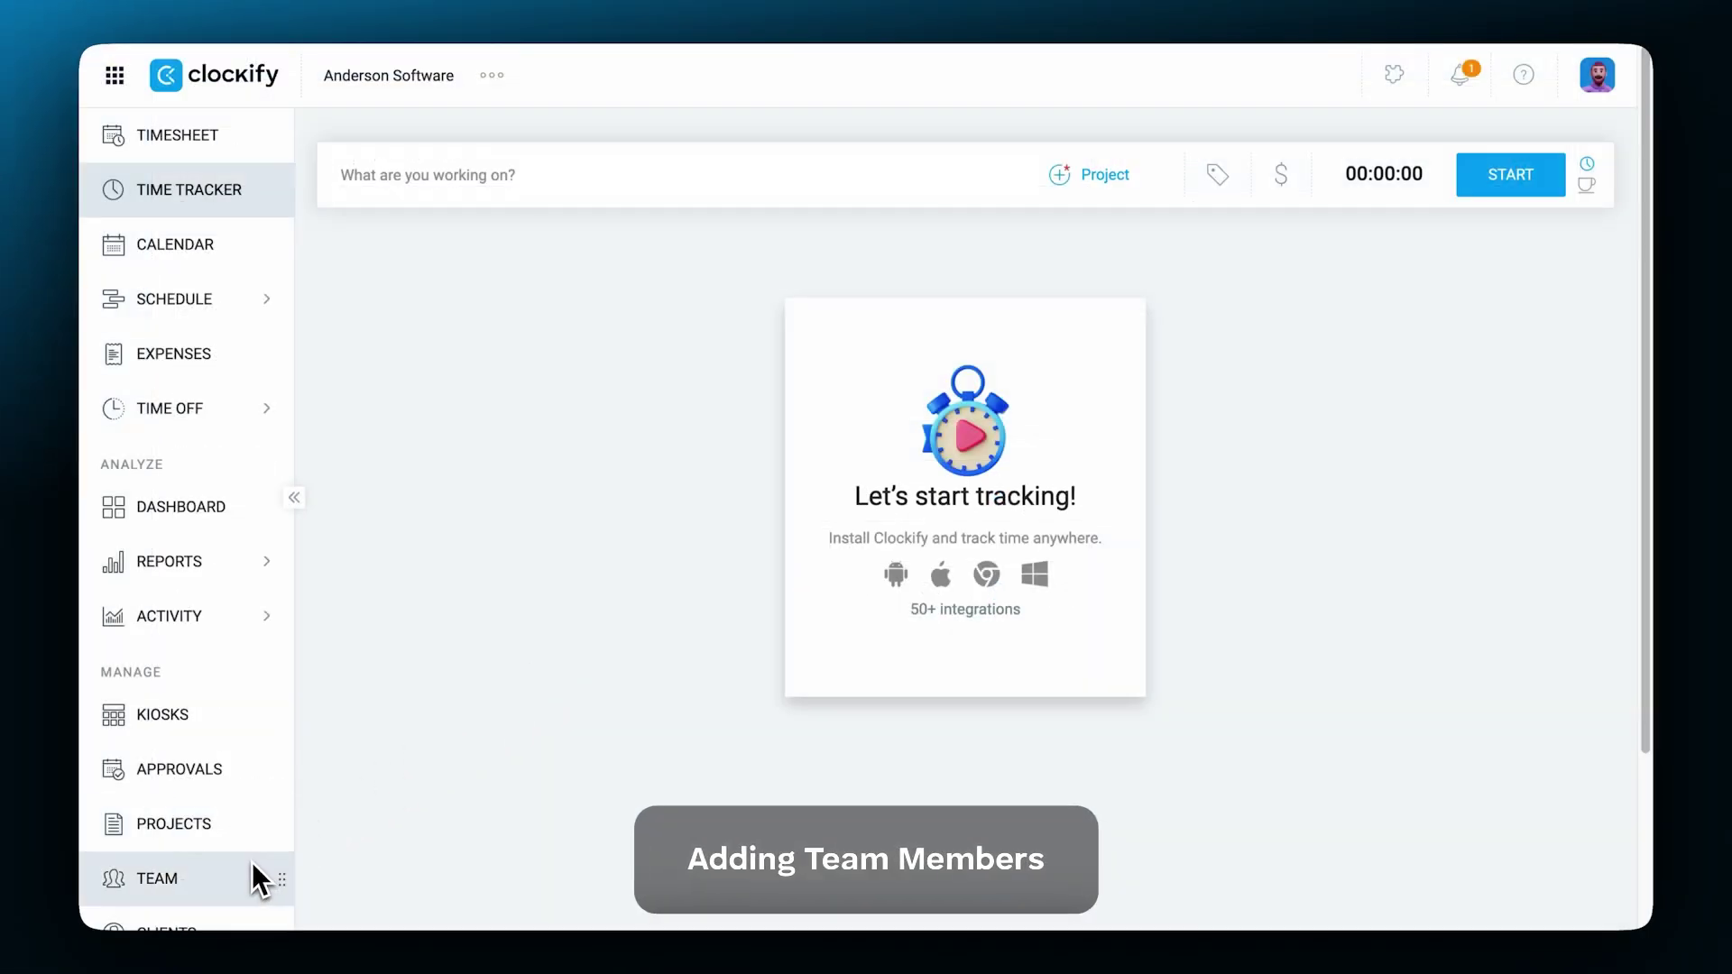
- On the Team page, send full-member invitations to five e-mail addresses
click(252, 866)
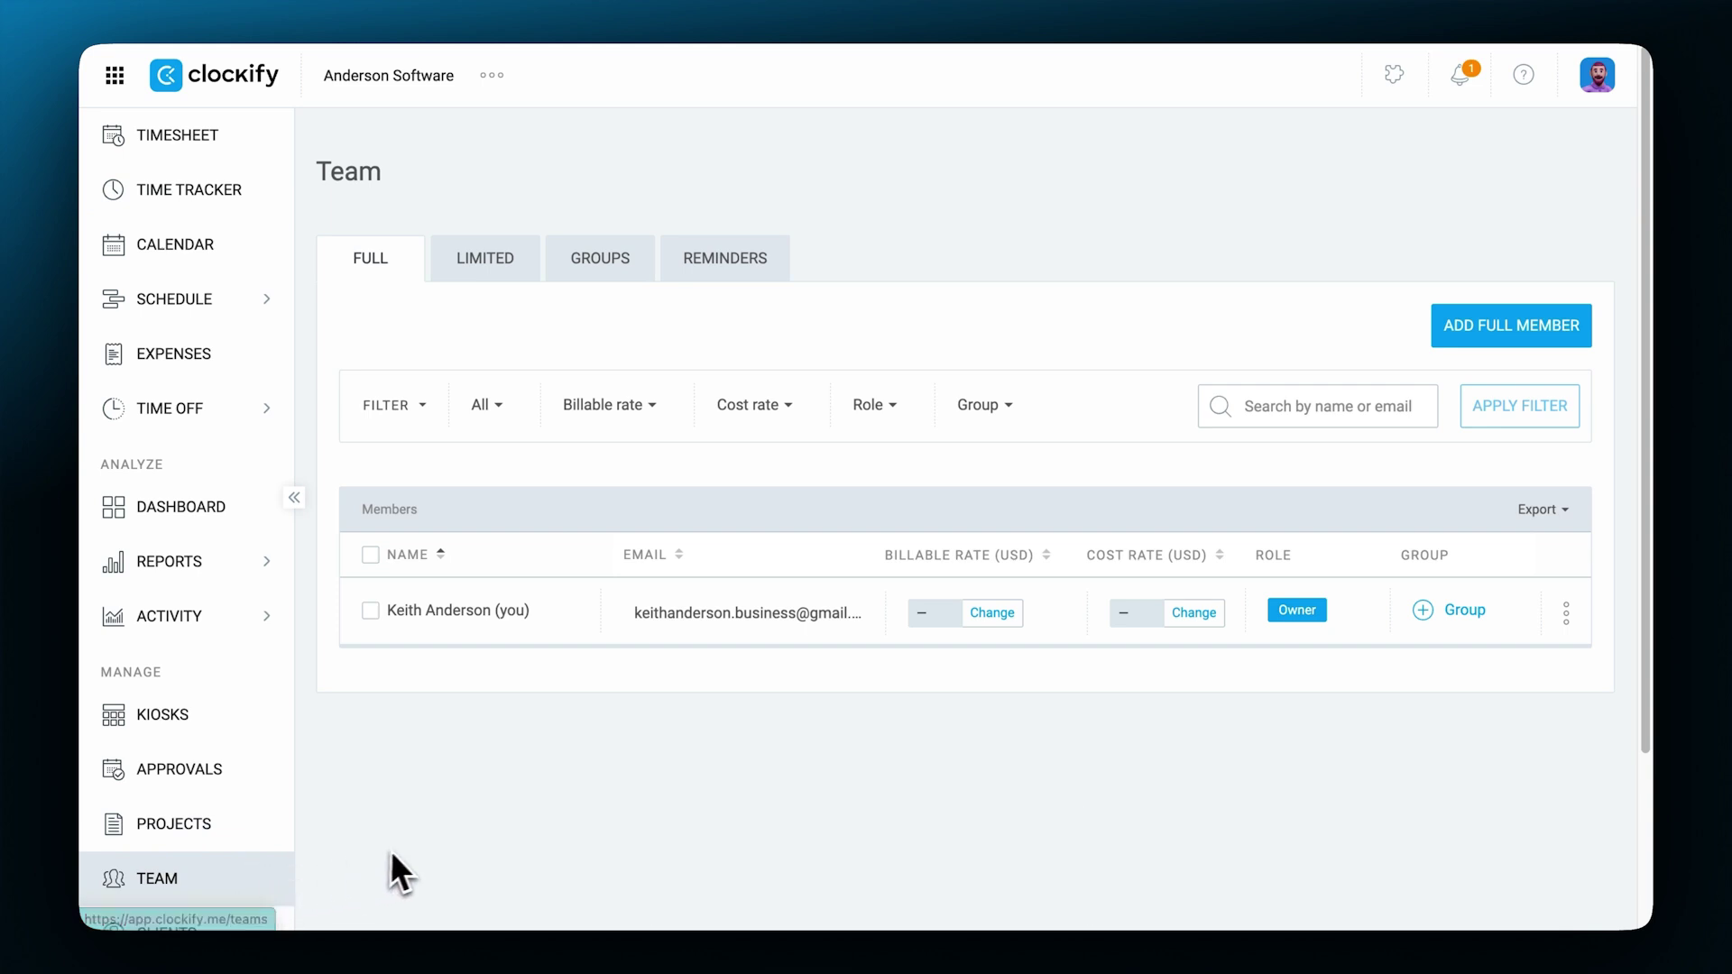
click(1458, 339)
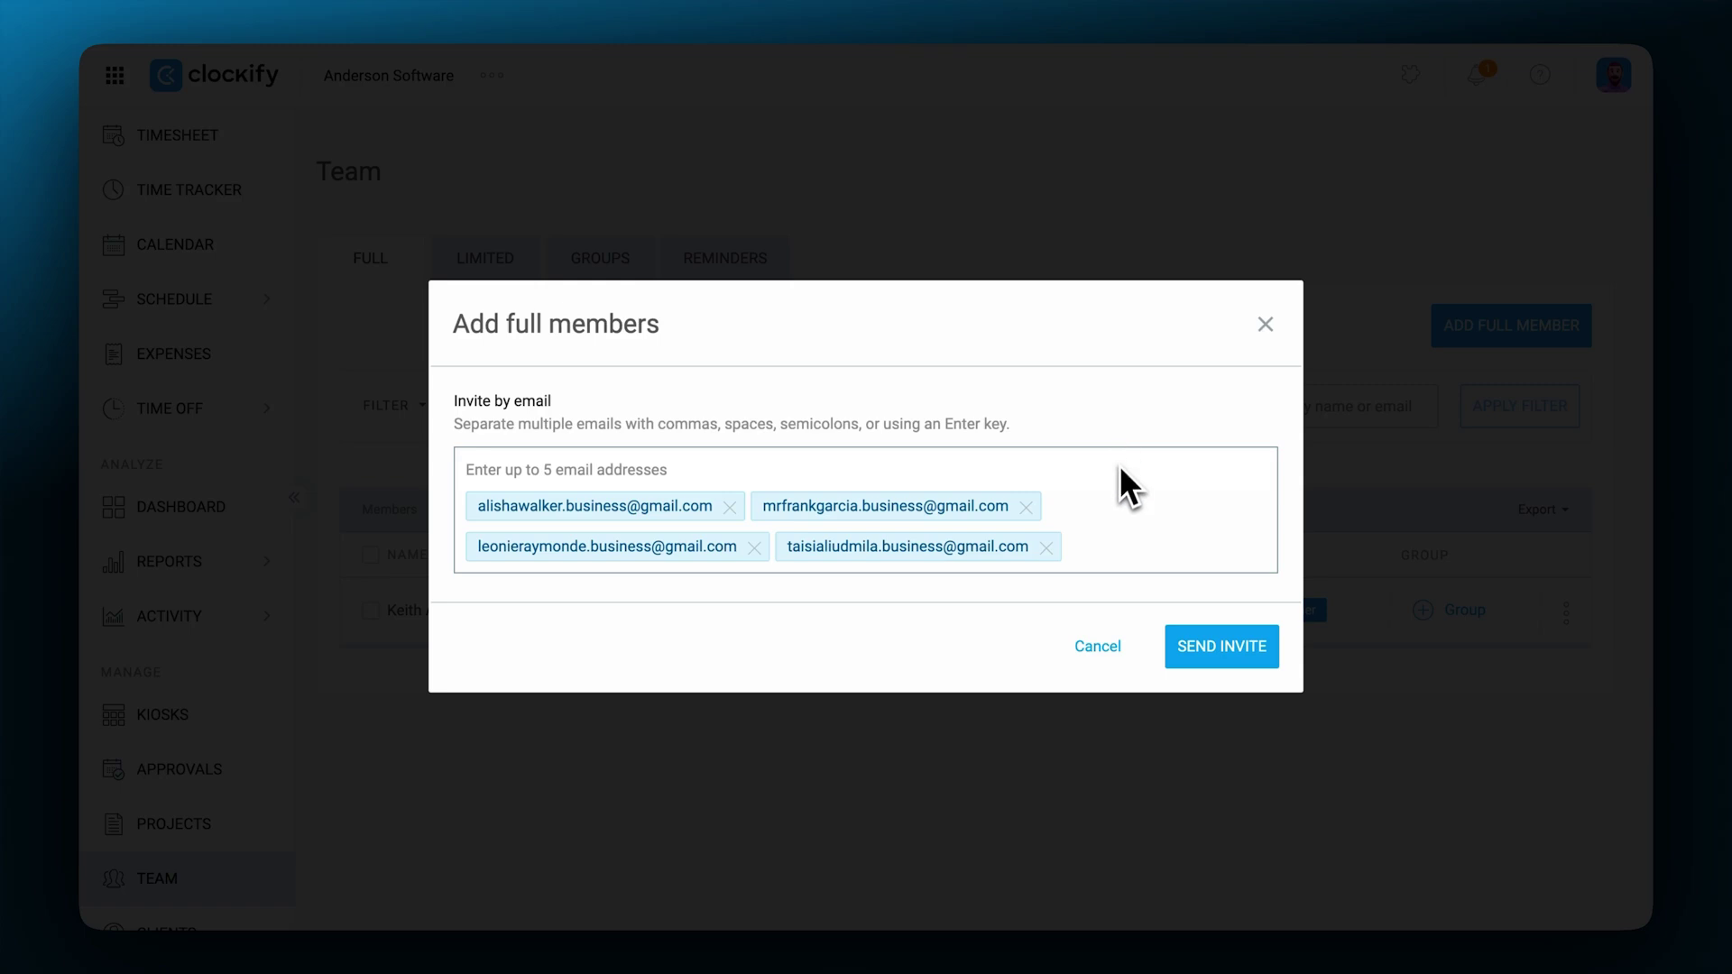
key(ctrl+v)
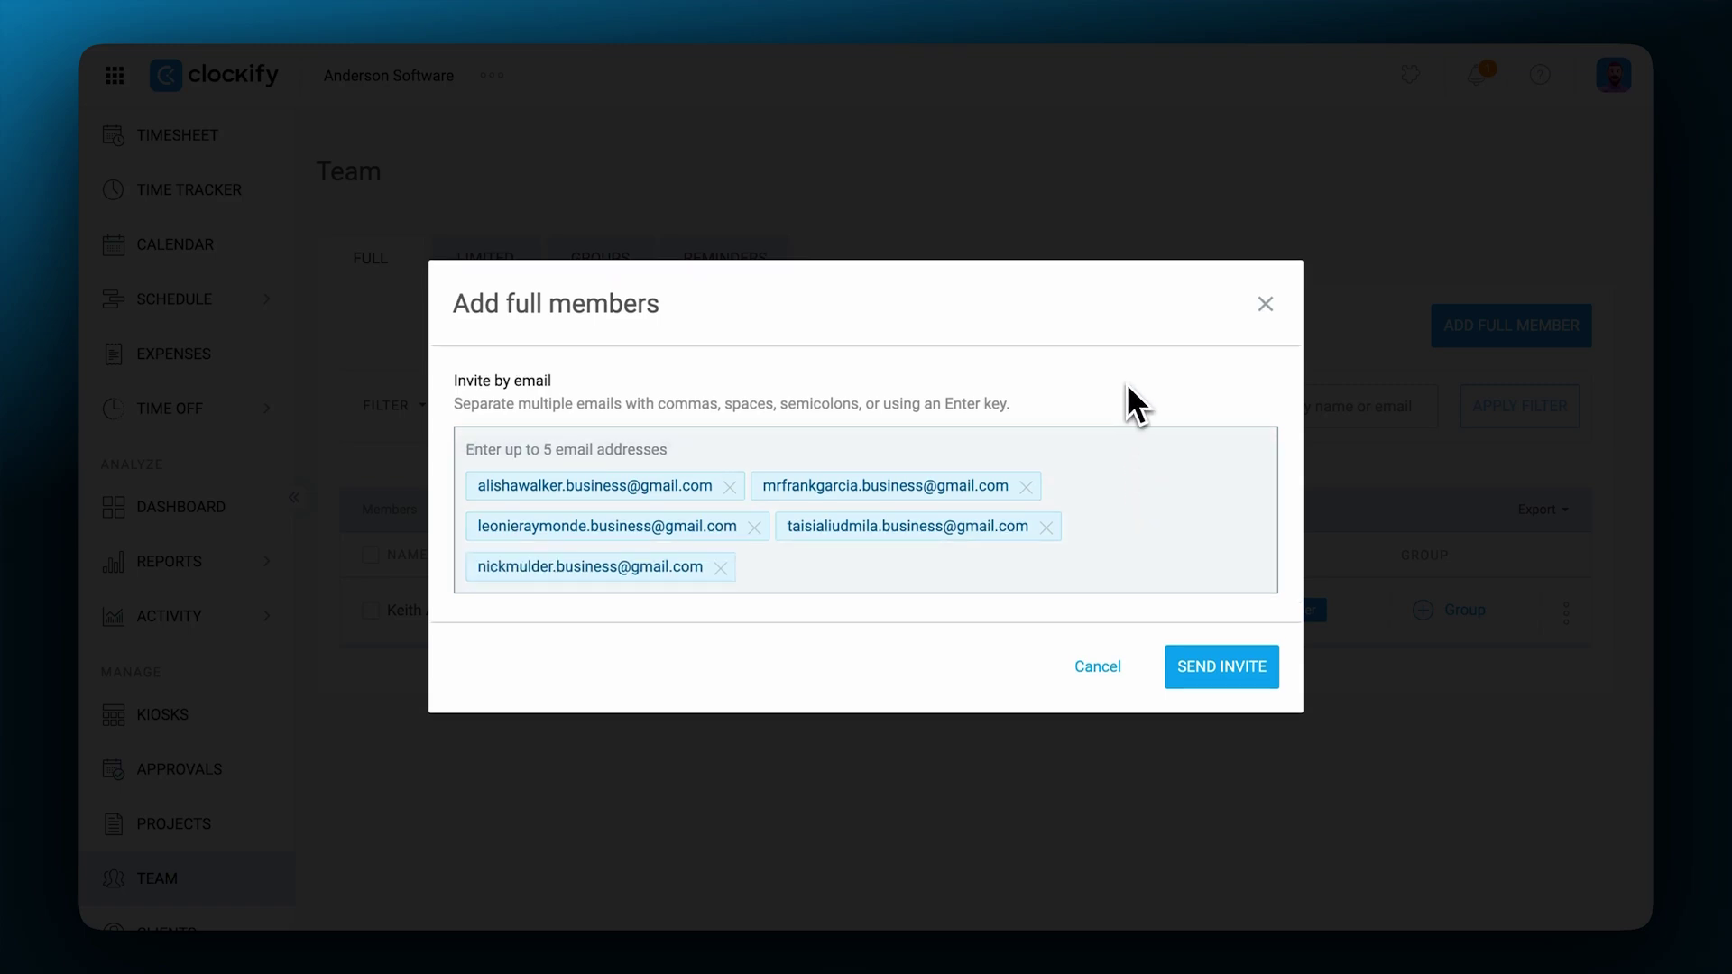
click(1193, 670)
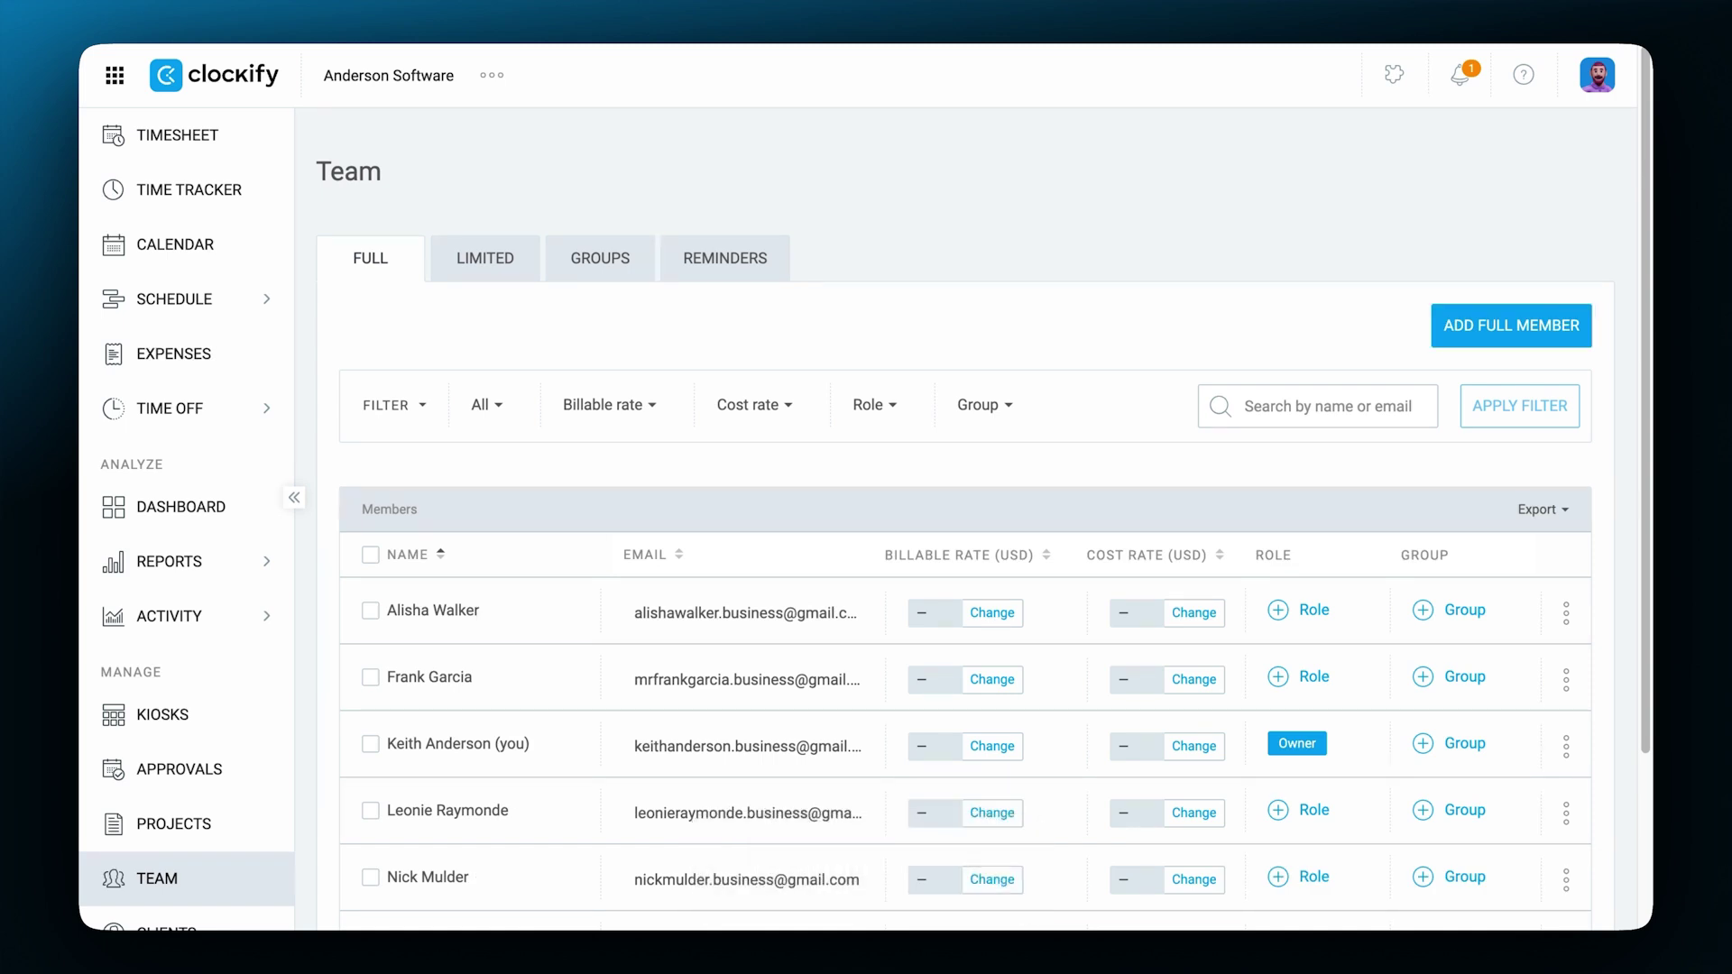
- Review the owner's role unchanged, then make the first listed member an Admin
scroll(1046, 388, down, 3)
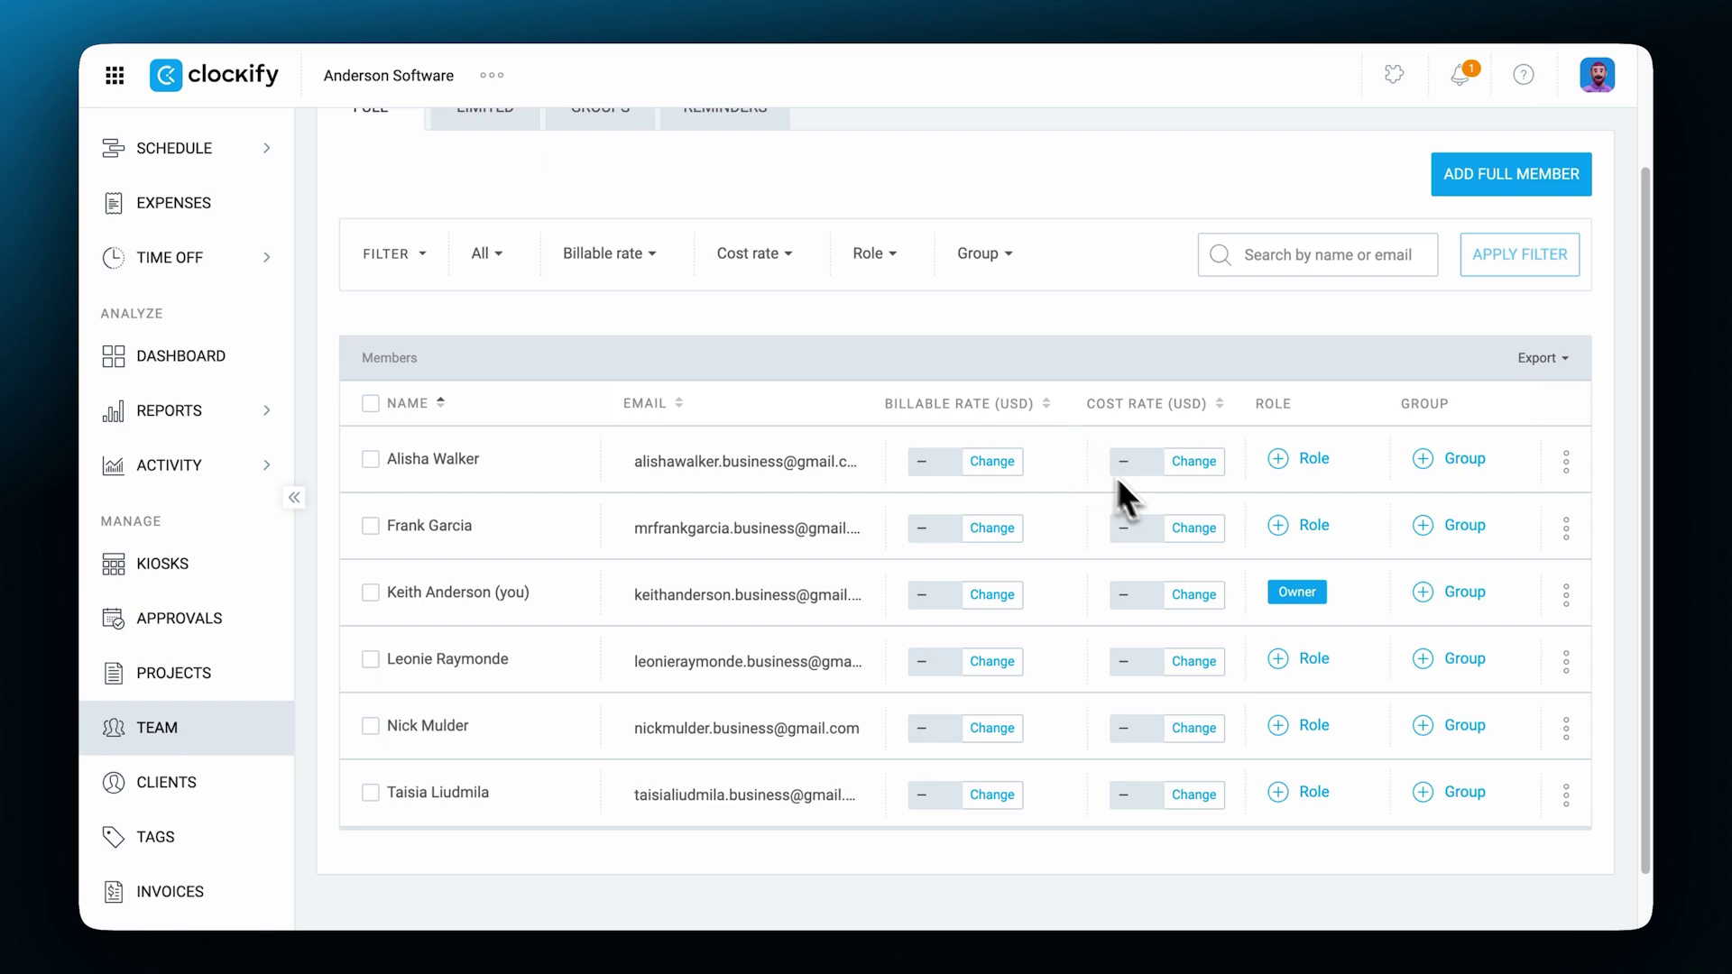
click(1295, 592)
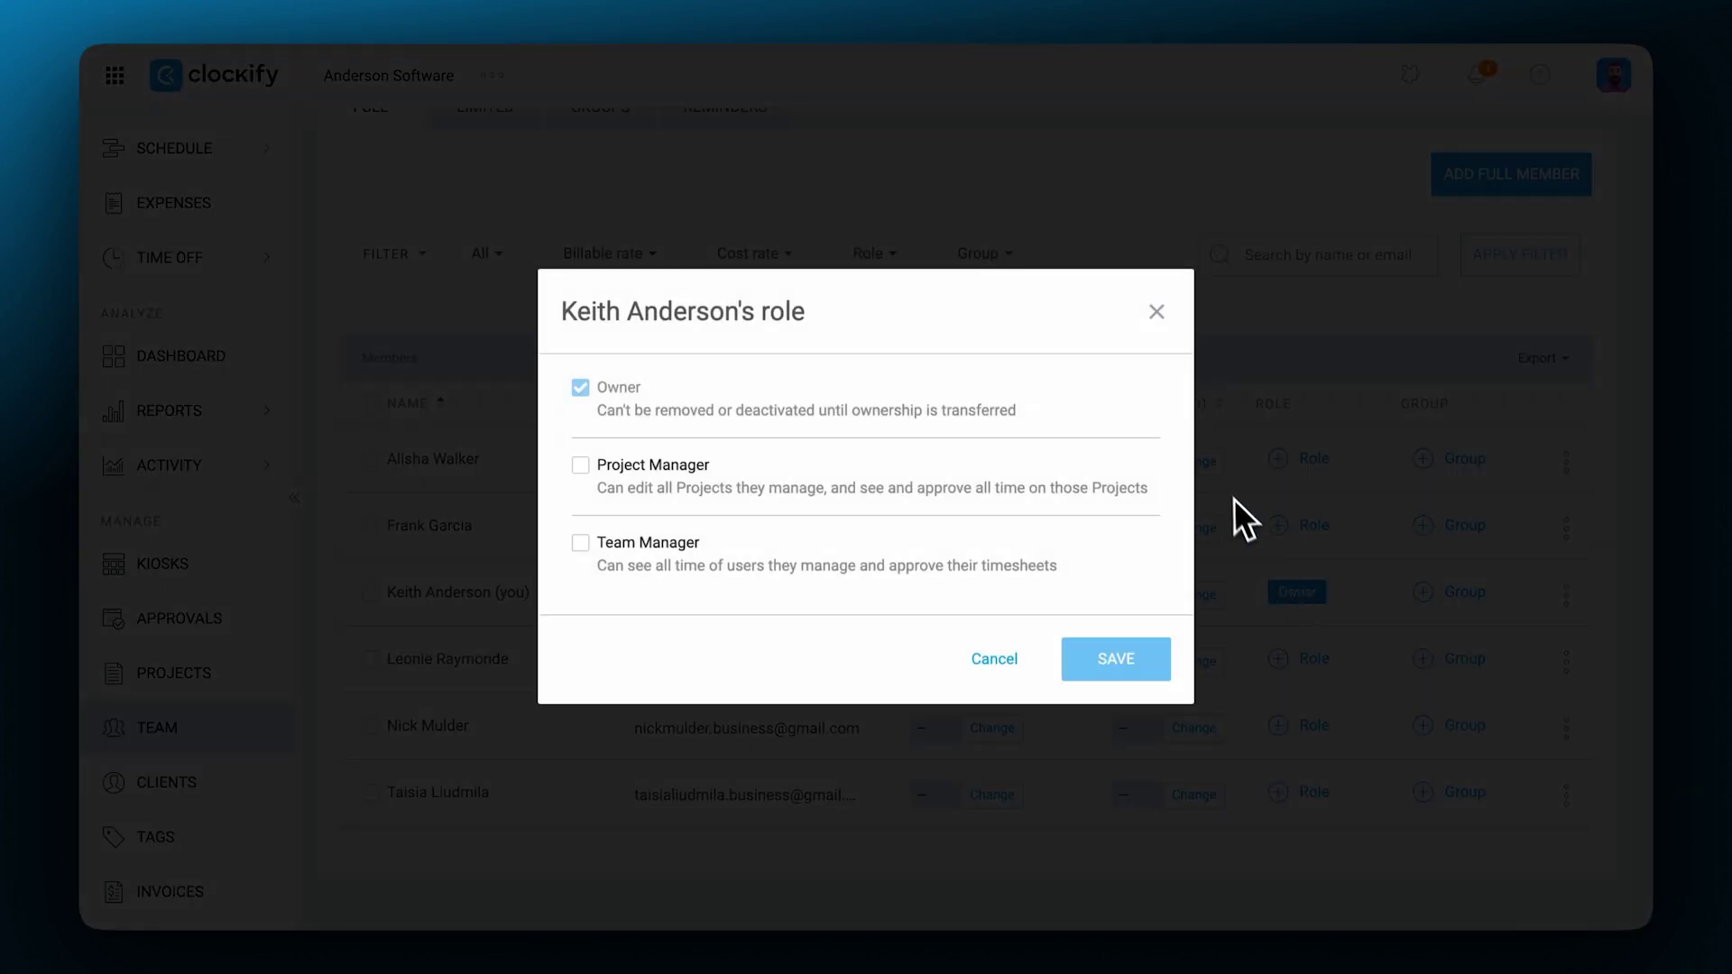
click(1156, 313)
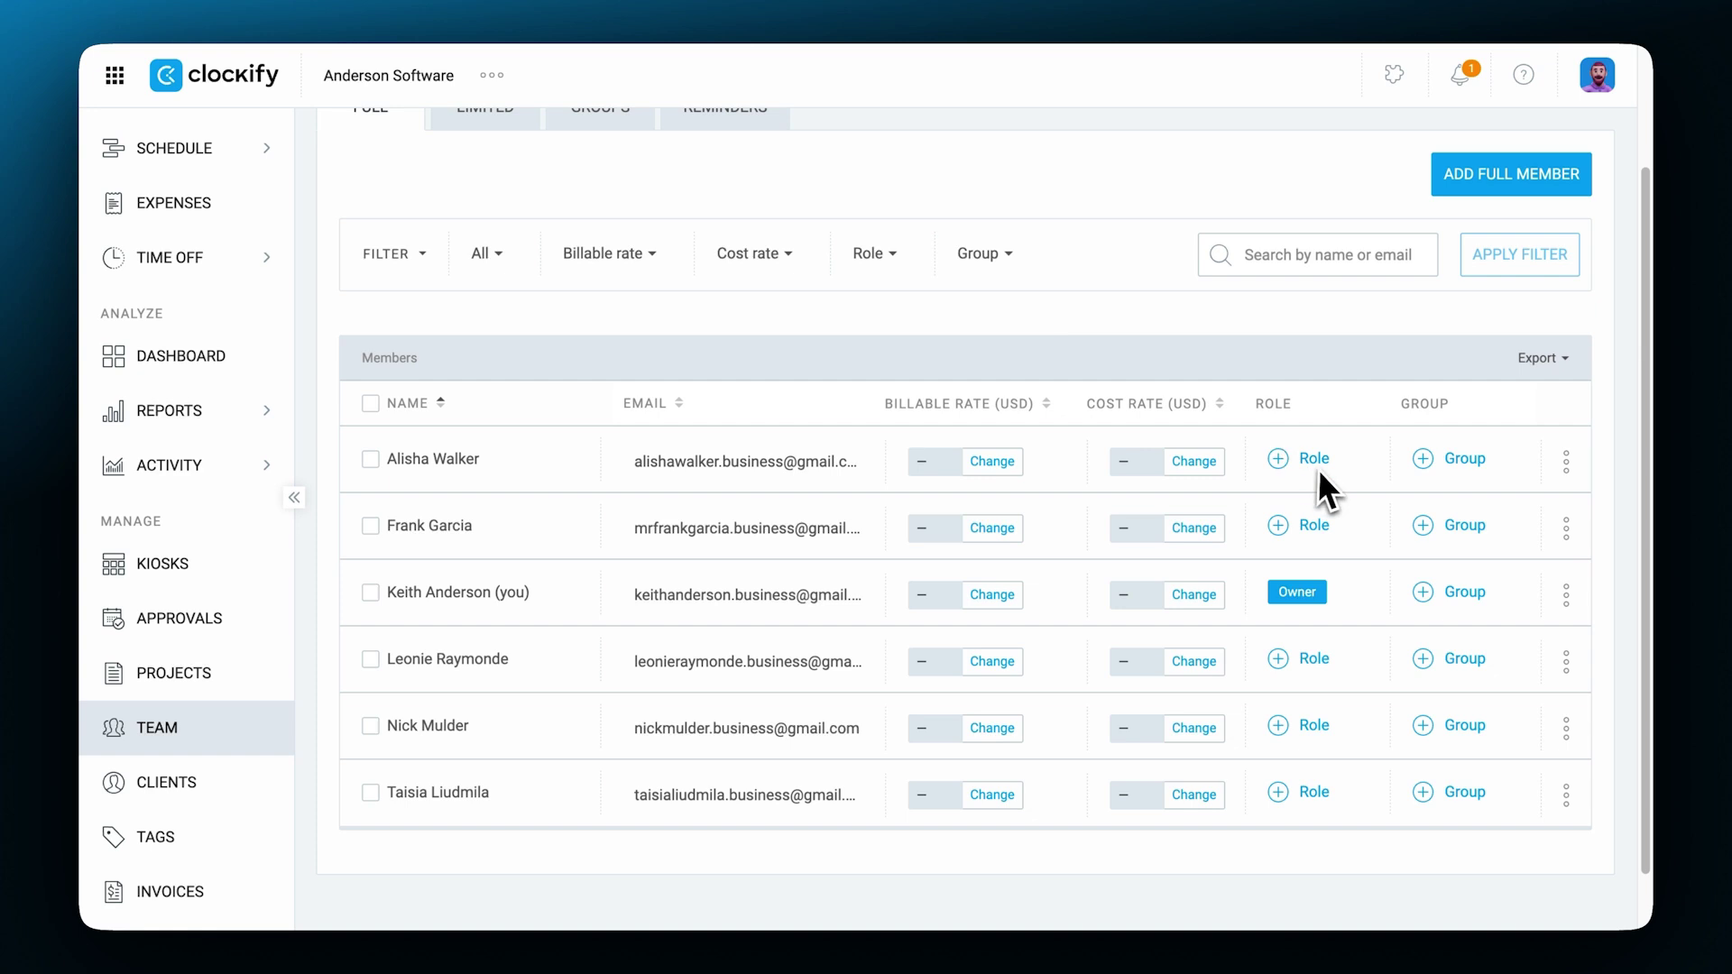
click(1314, 460)
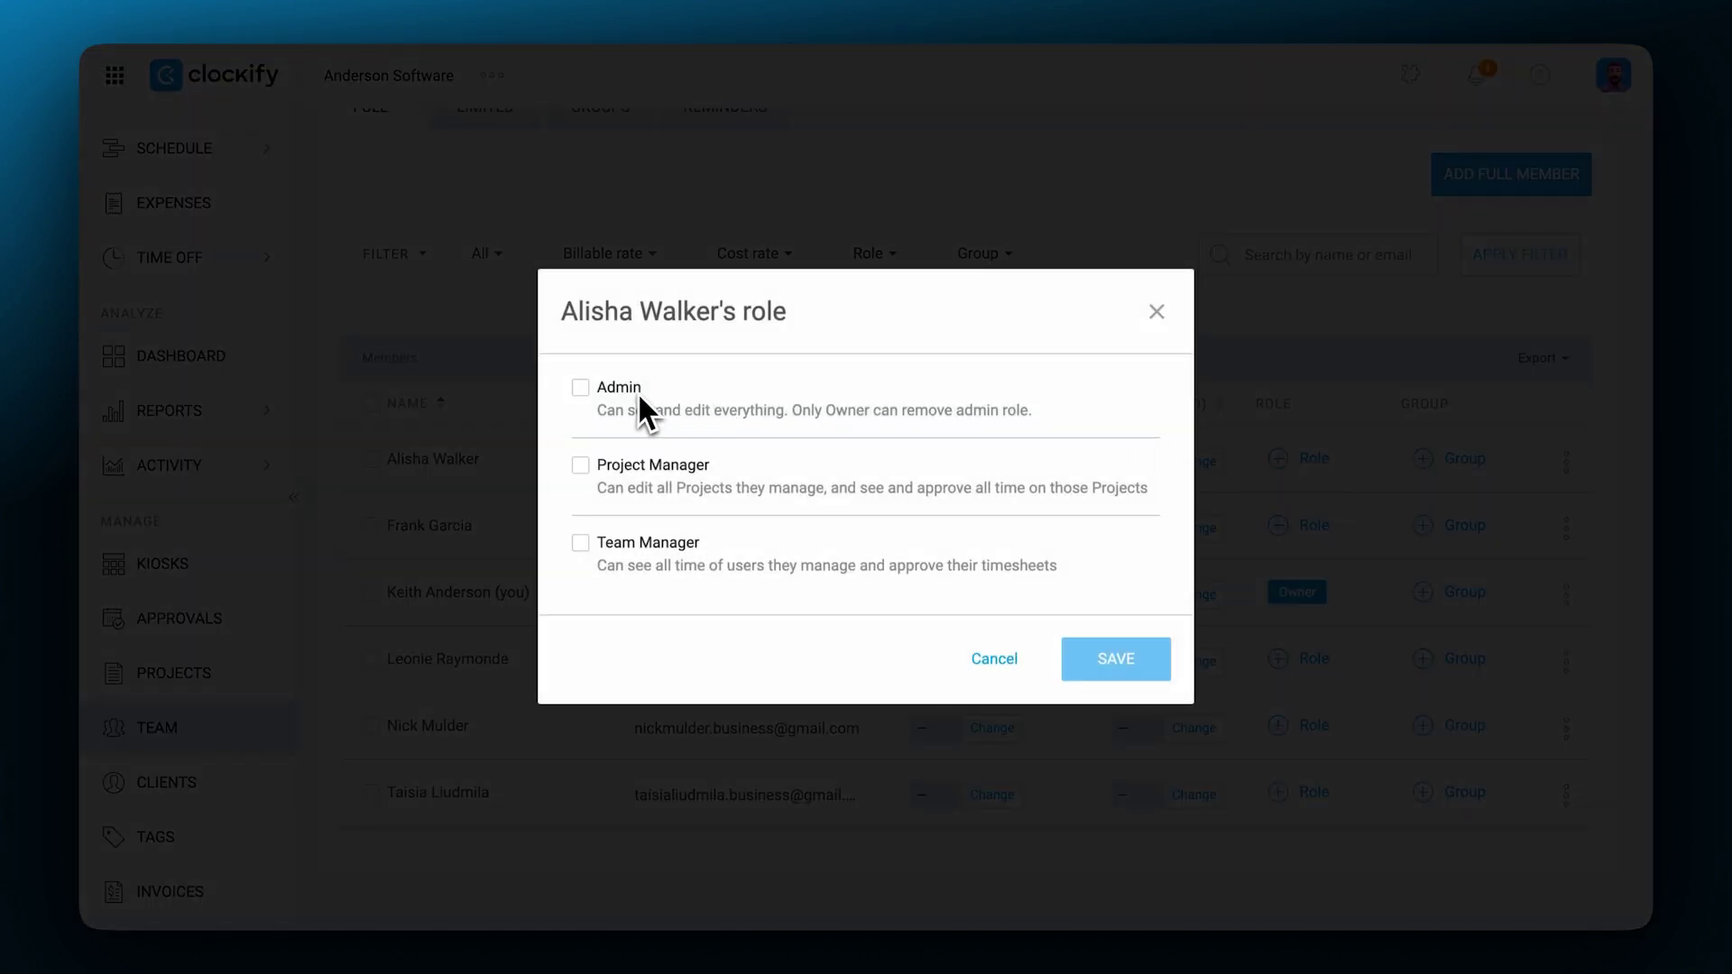
click(637, 391)
click(1081, 646)
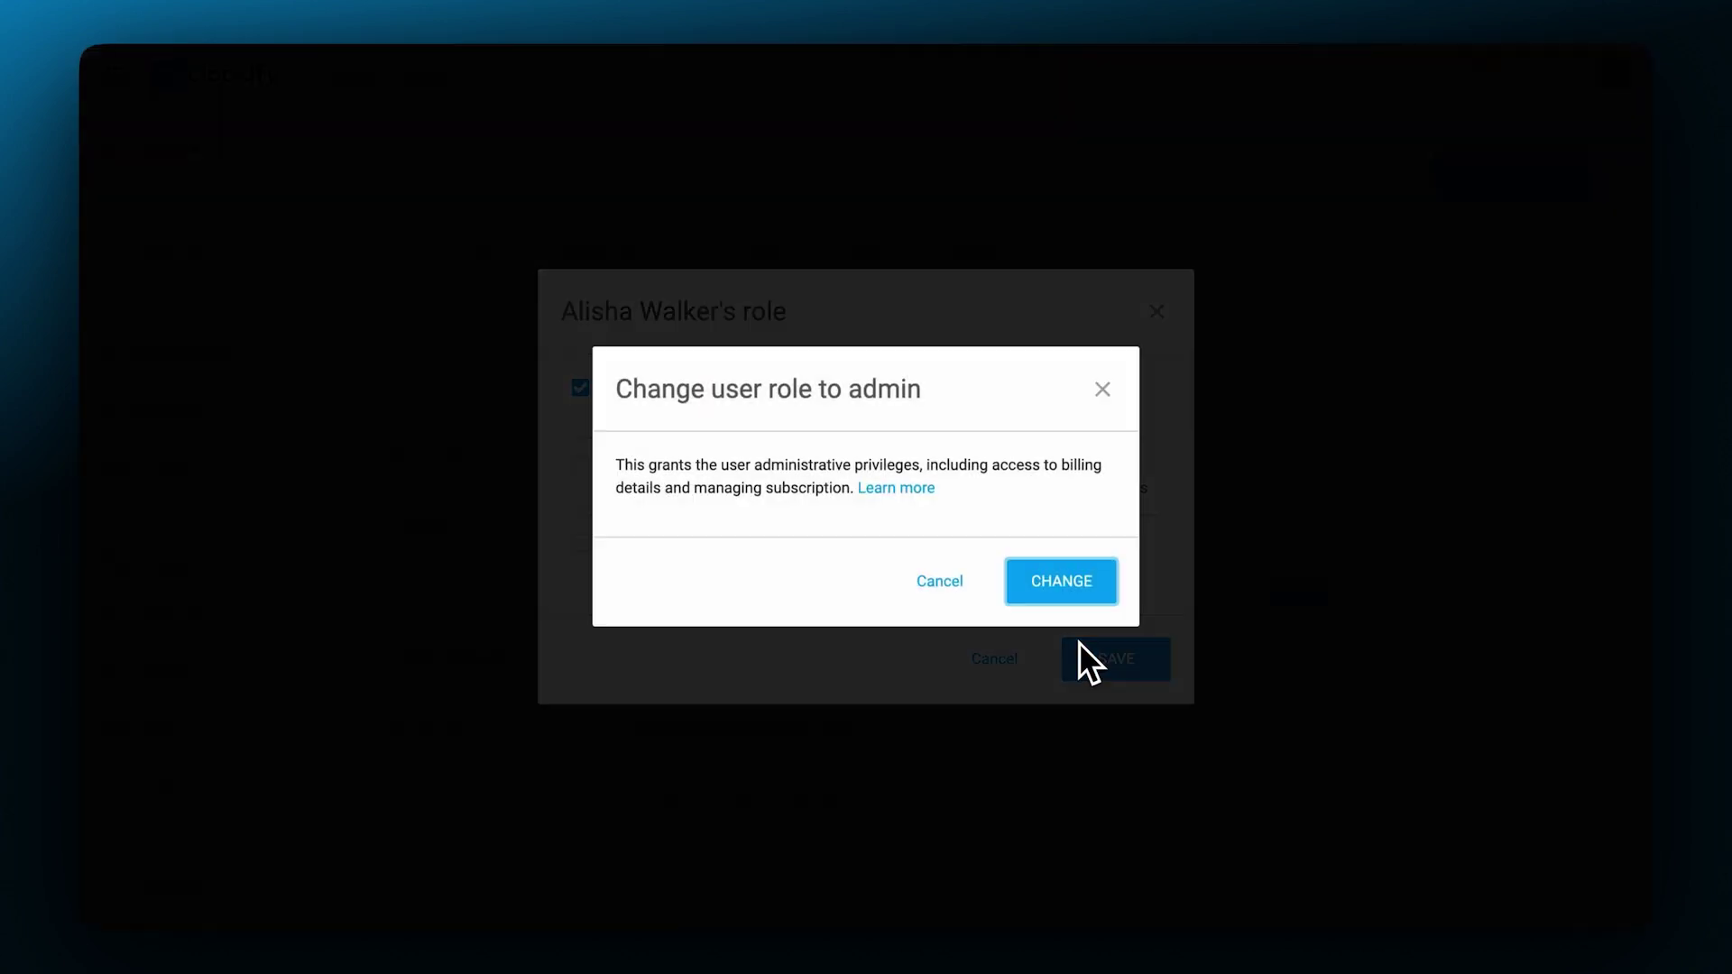
click(1064, 594)
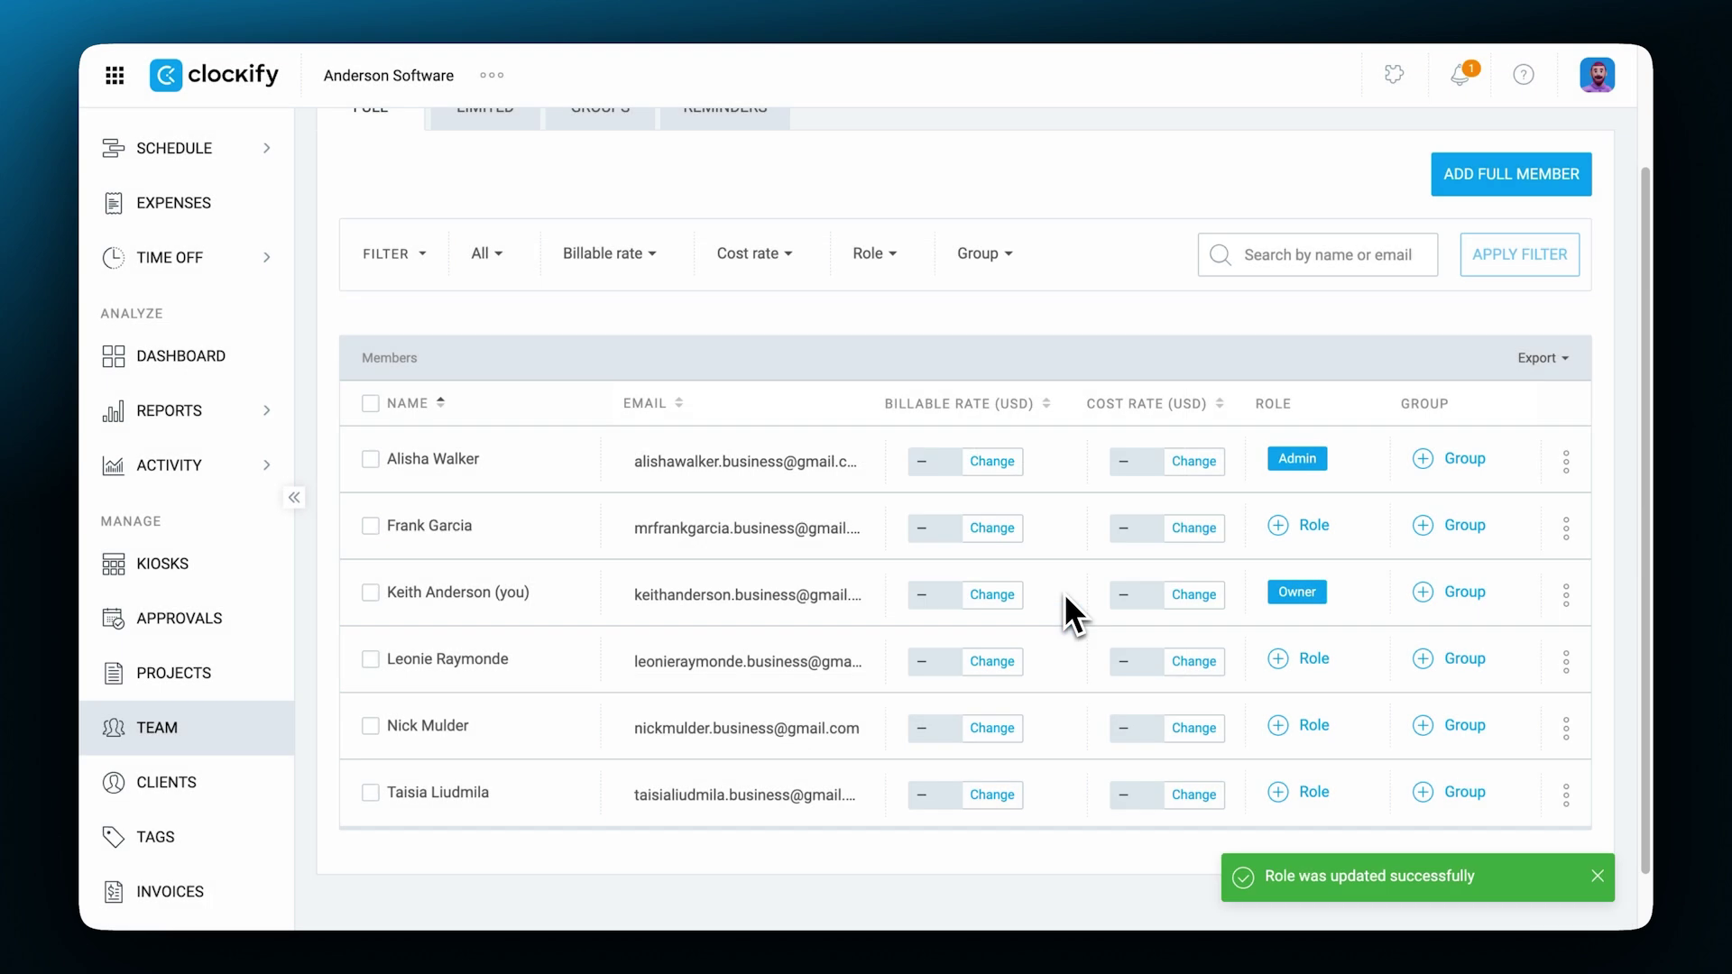
- Grant the fourth listed member the Admin role and confirm the change
click(1295, 657)
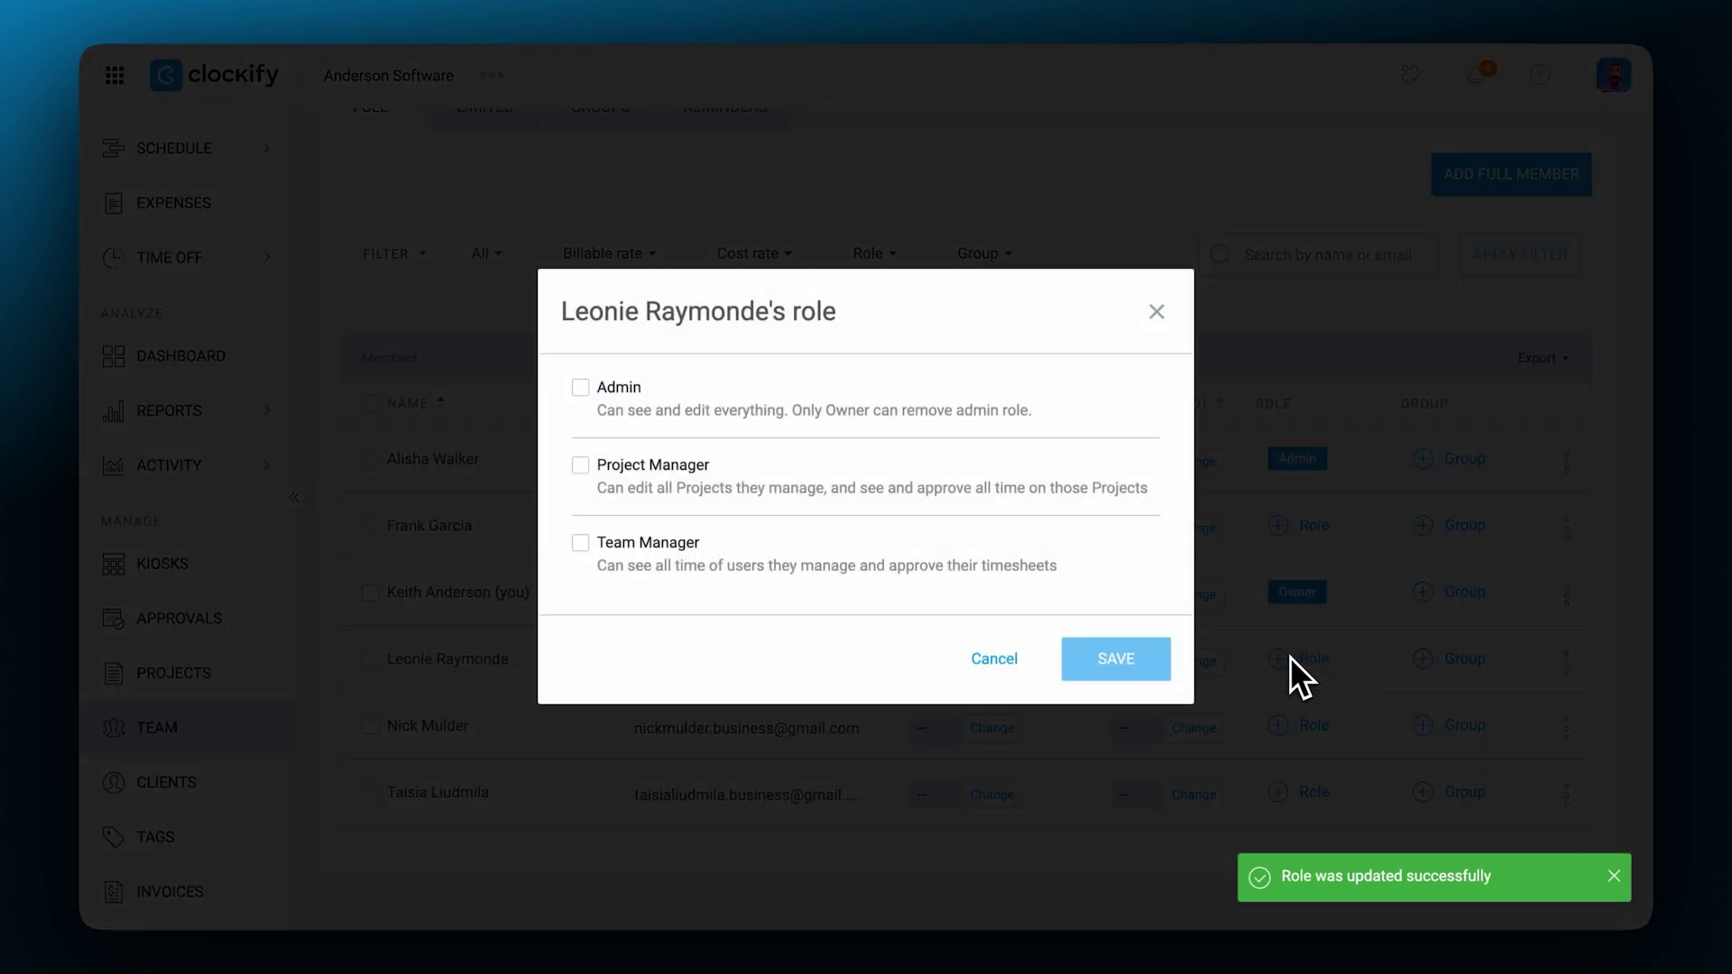
click(641, 399)
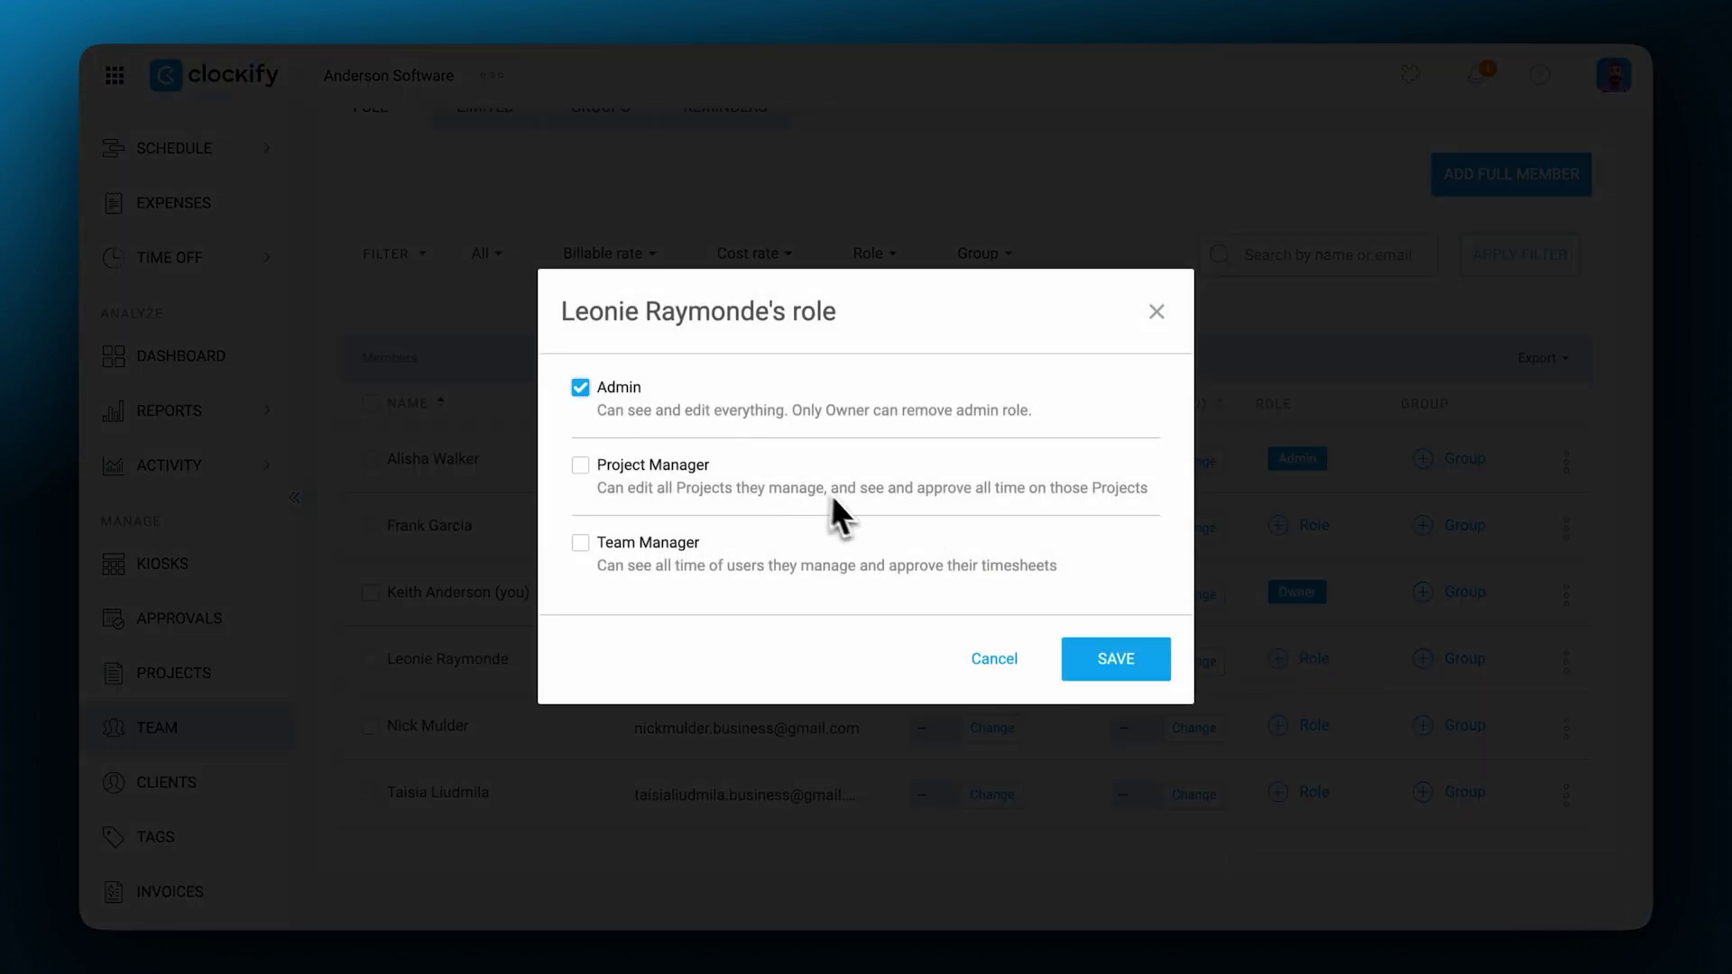
click(1082, 646)
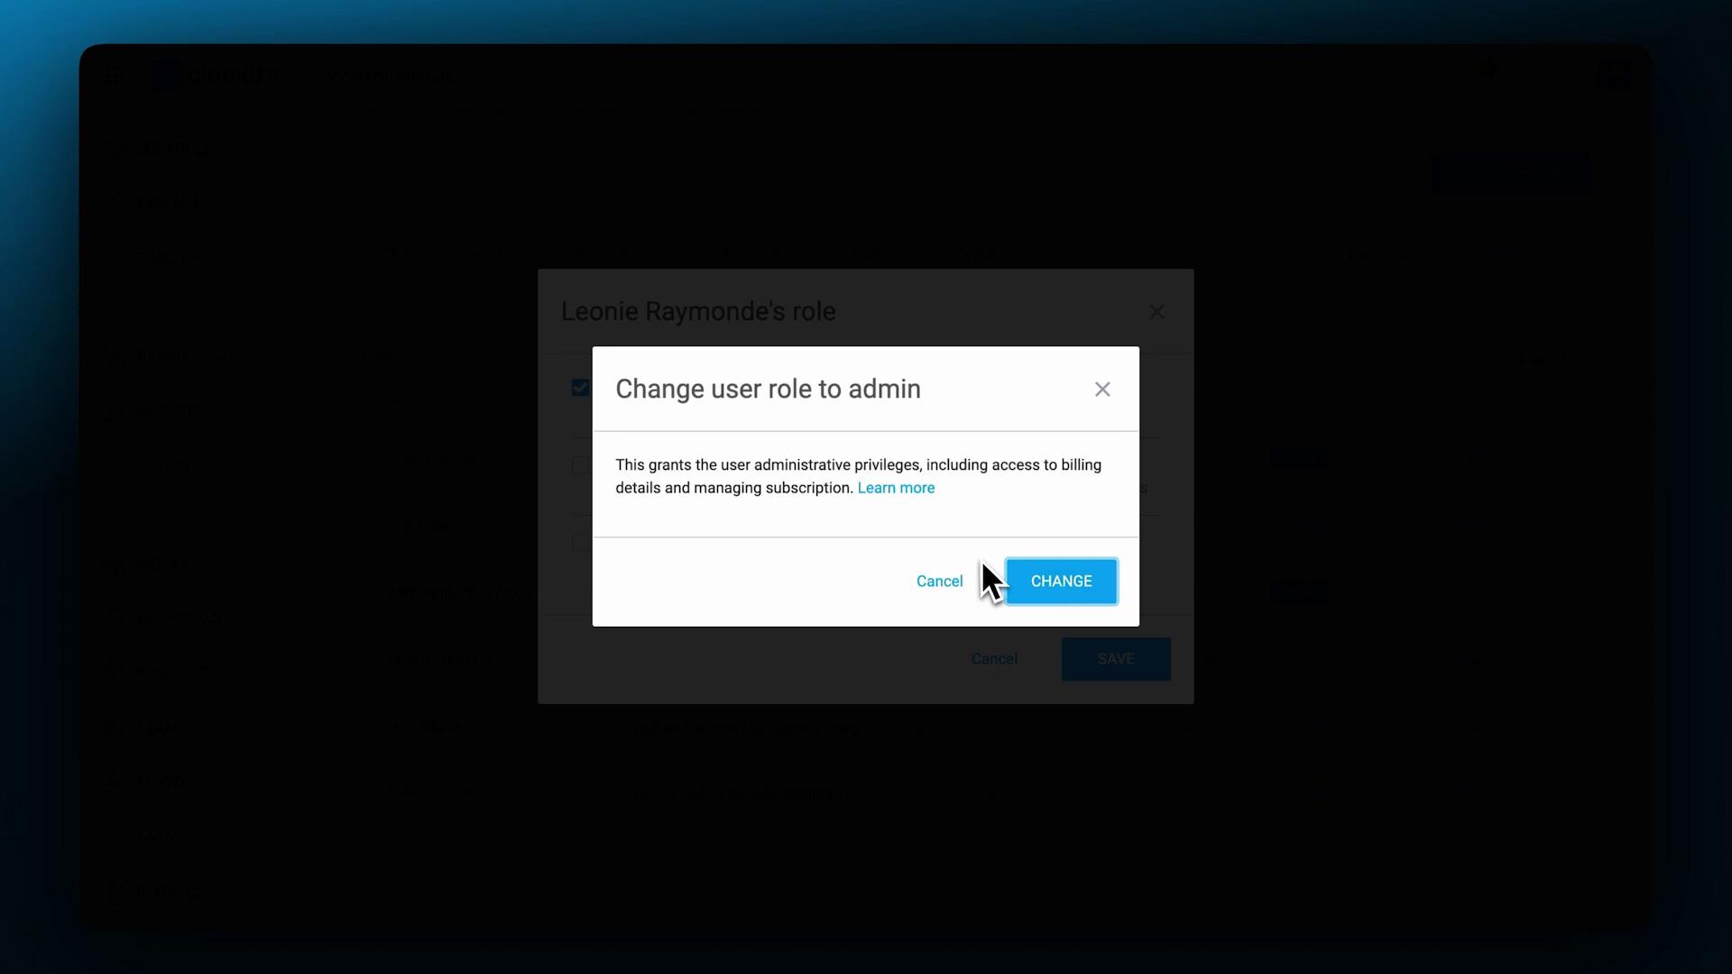
click(1027, 579)
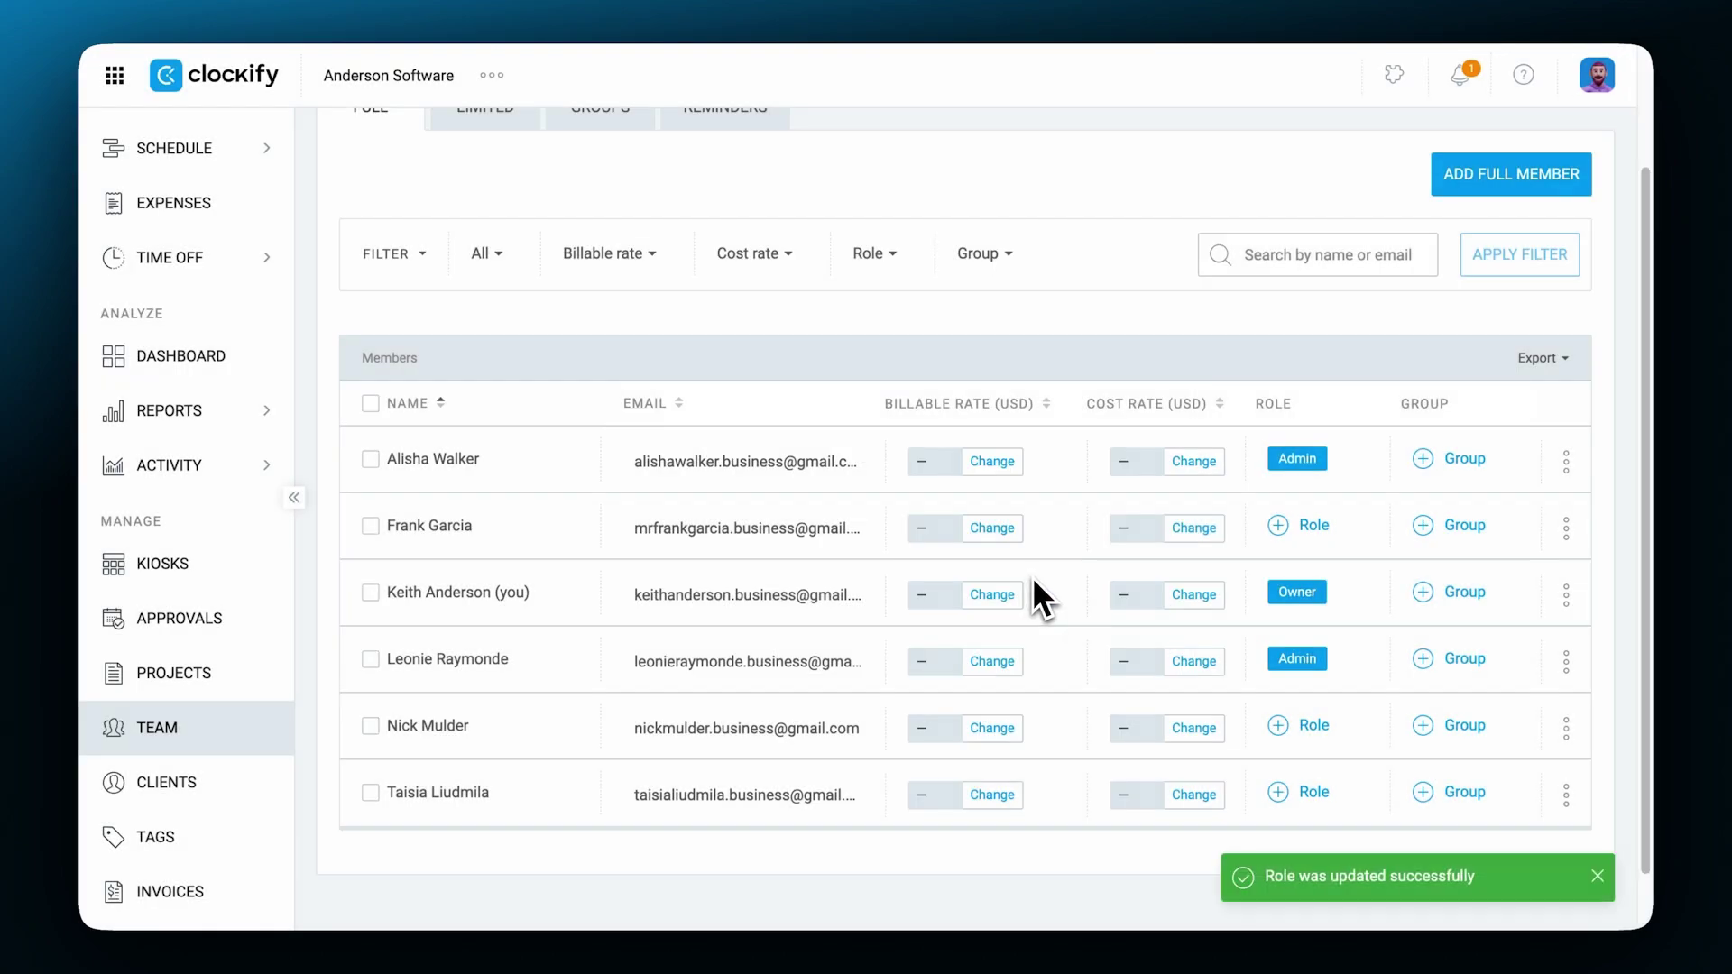
- Make the second member Project Manager of Bergsmid Integration, Bergsmid Site and Bergsmid Web App
click(1305, 528)
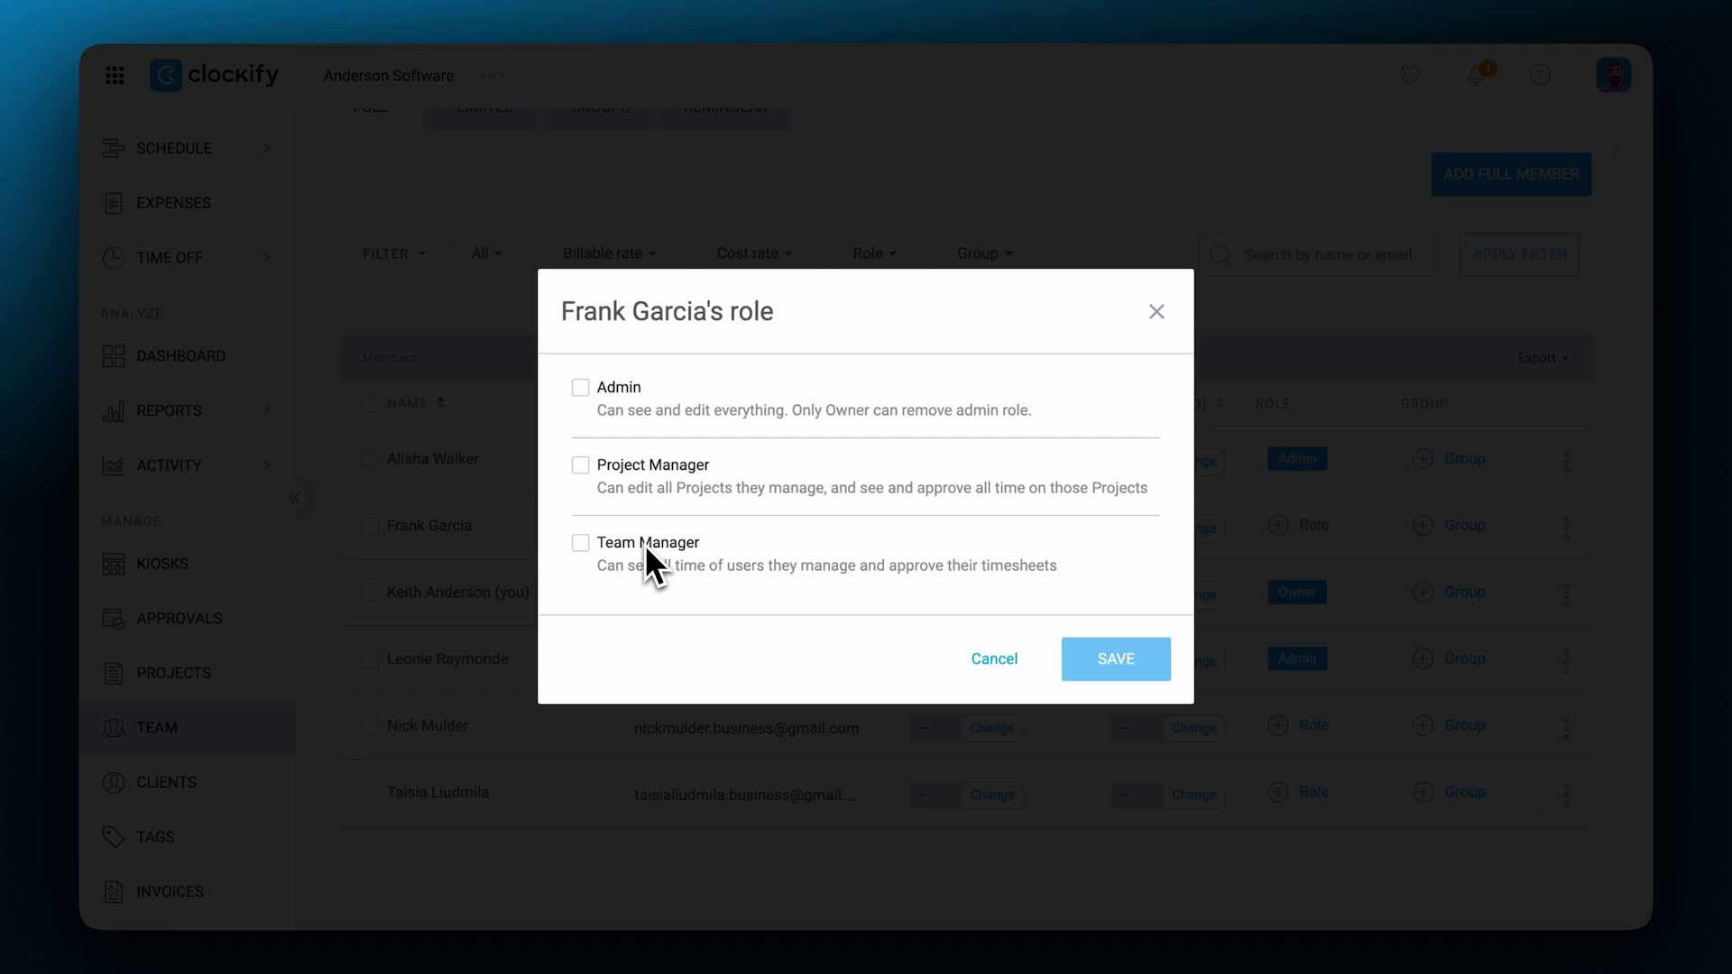
click(582, 467)
click(636, 505)
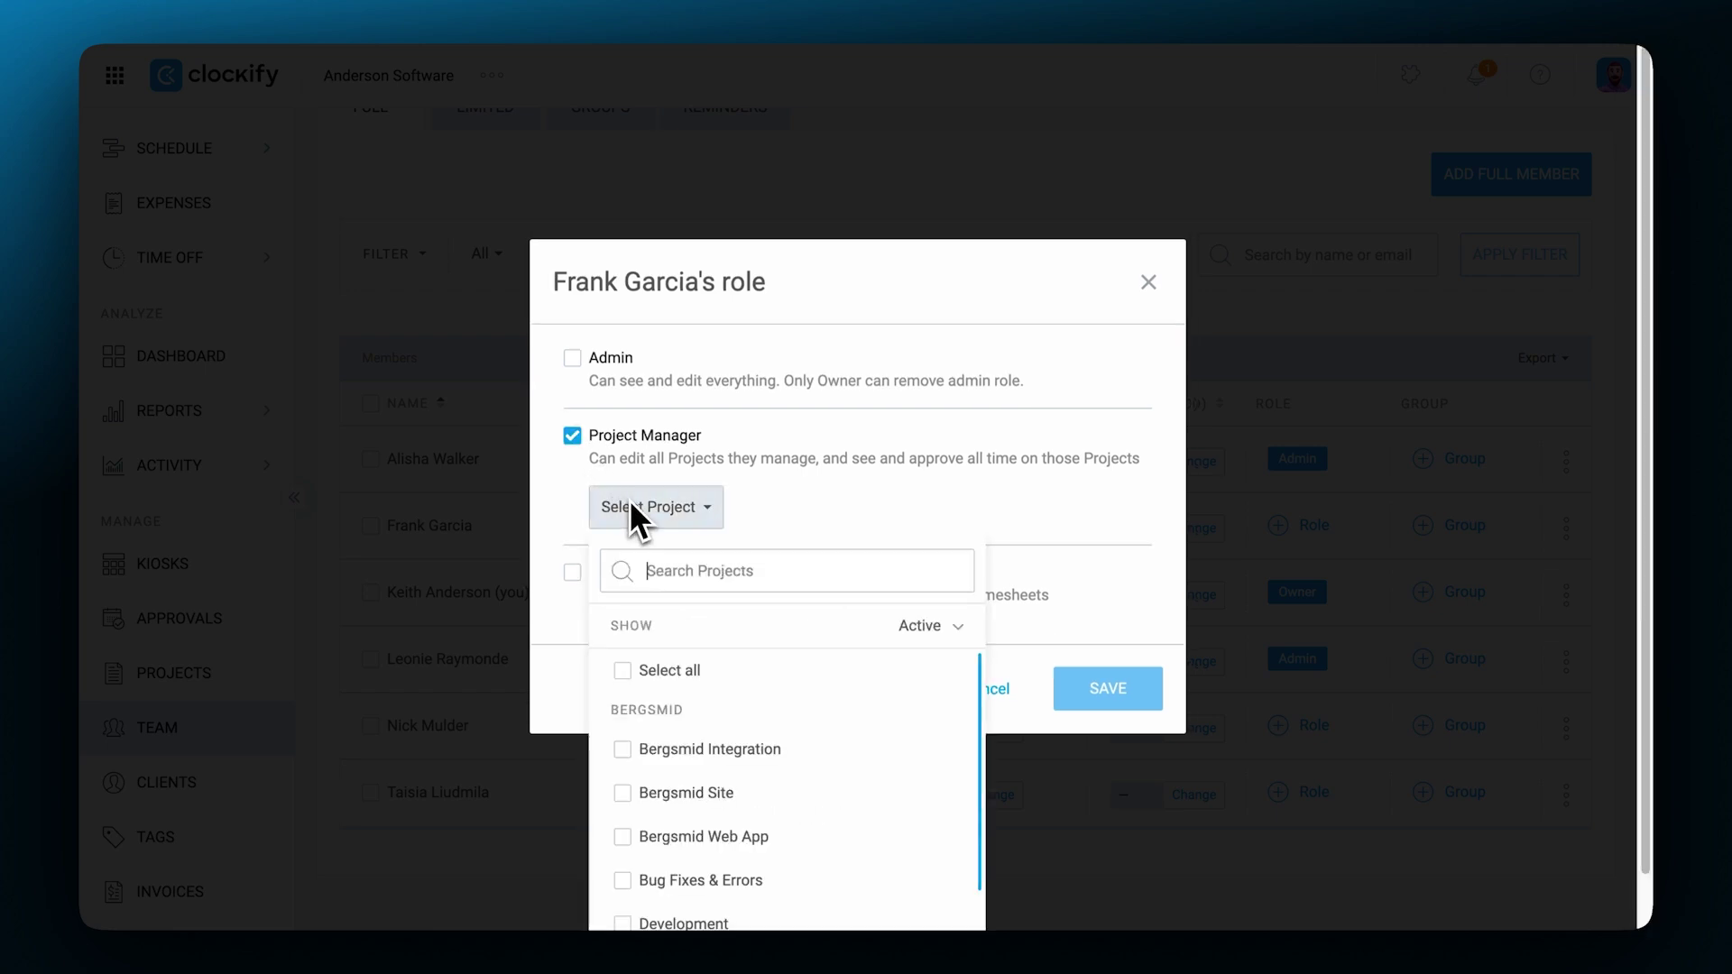
click(771, 748)
click(776, 794)
click(767, 835)
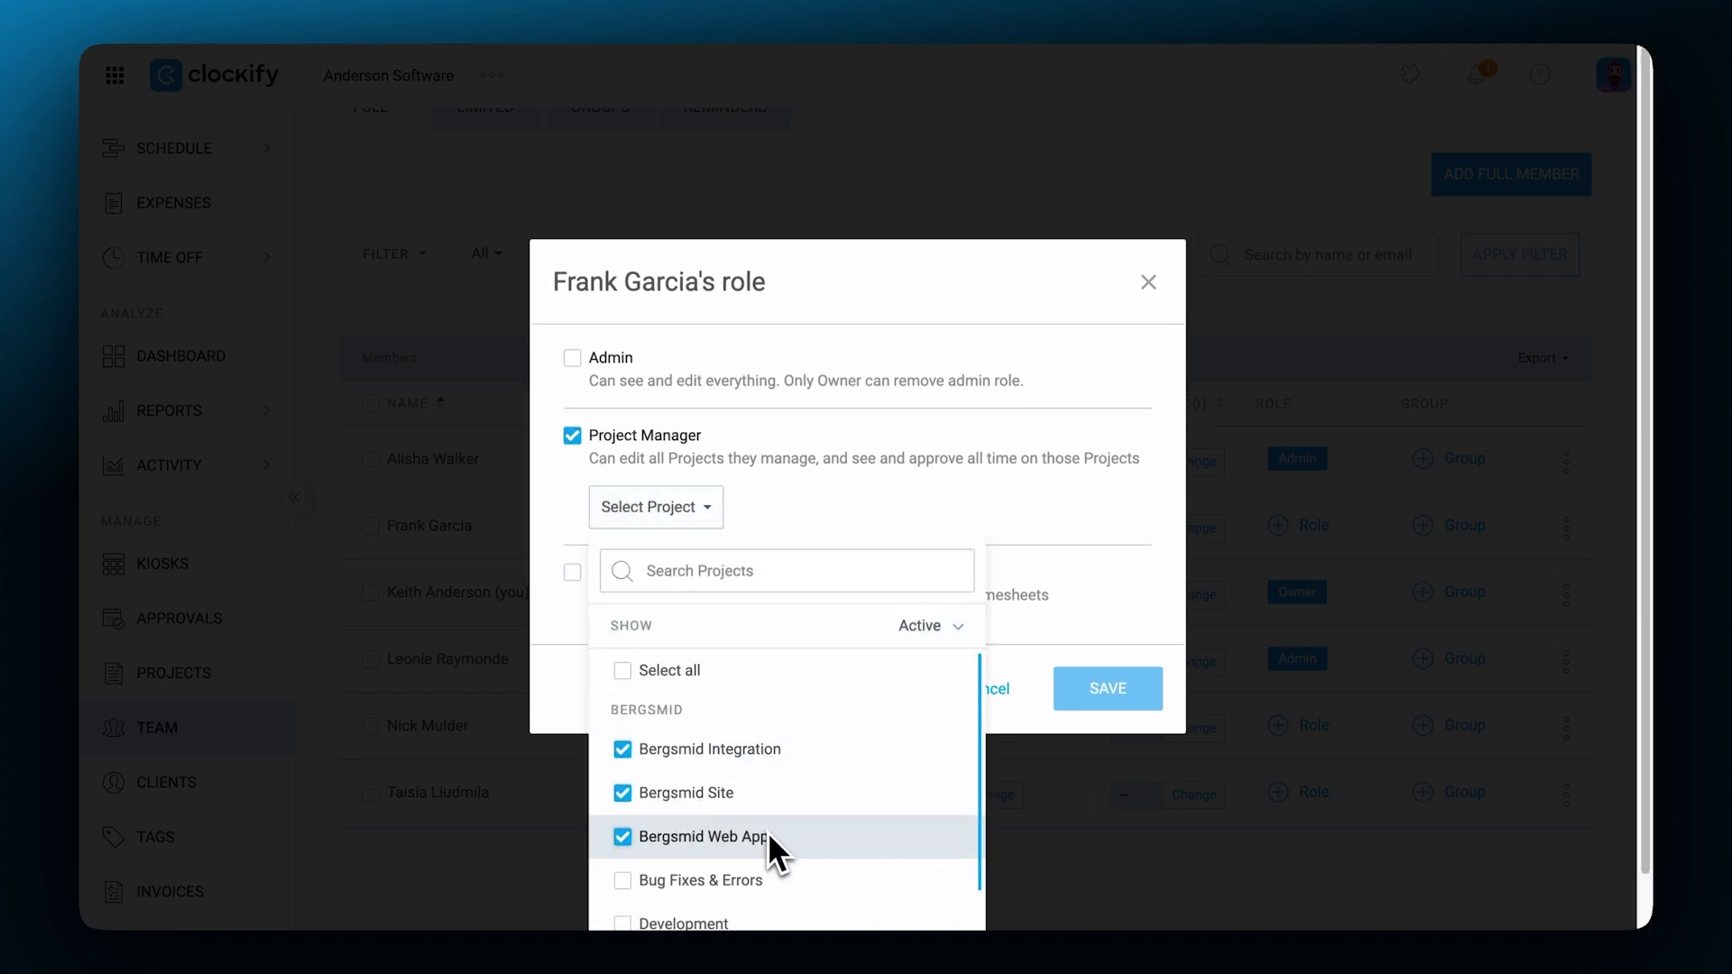
click(664, 508)
- Make the fifth member Team Manager over the second member, the owner and the sixth member
click(1074, 699)
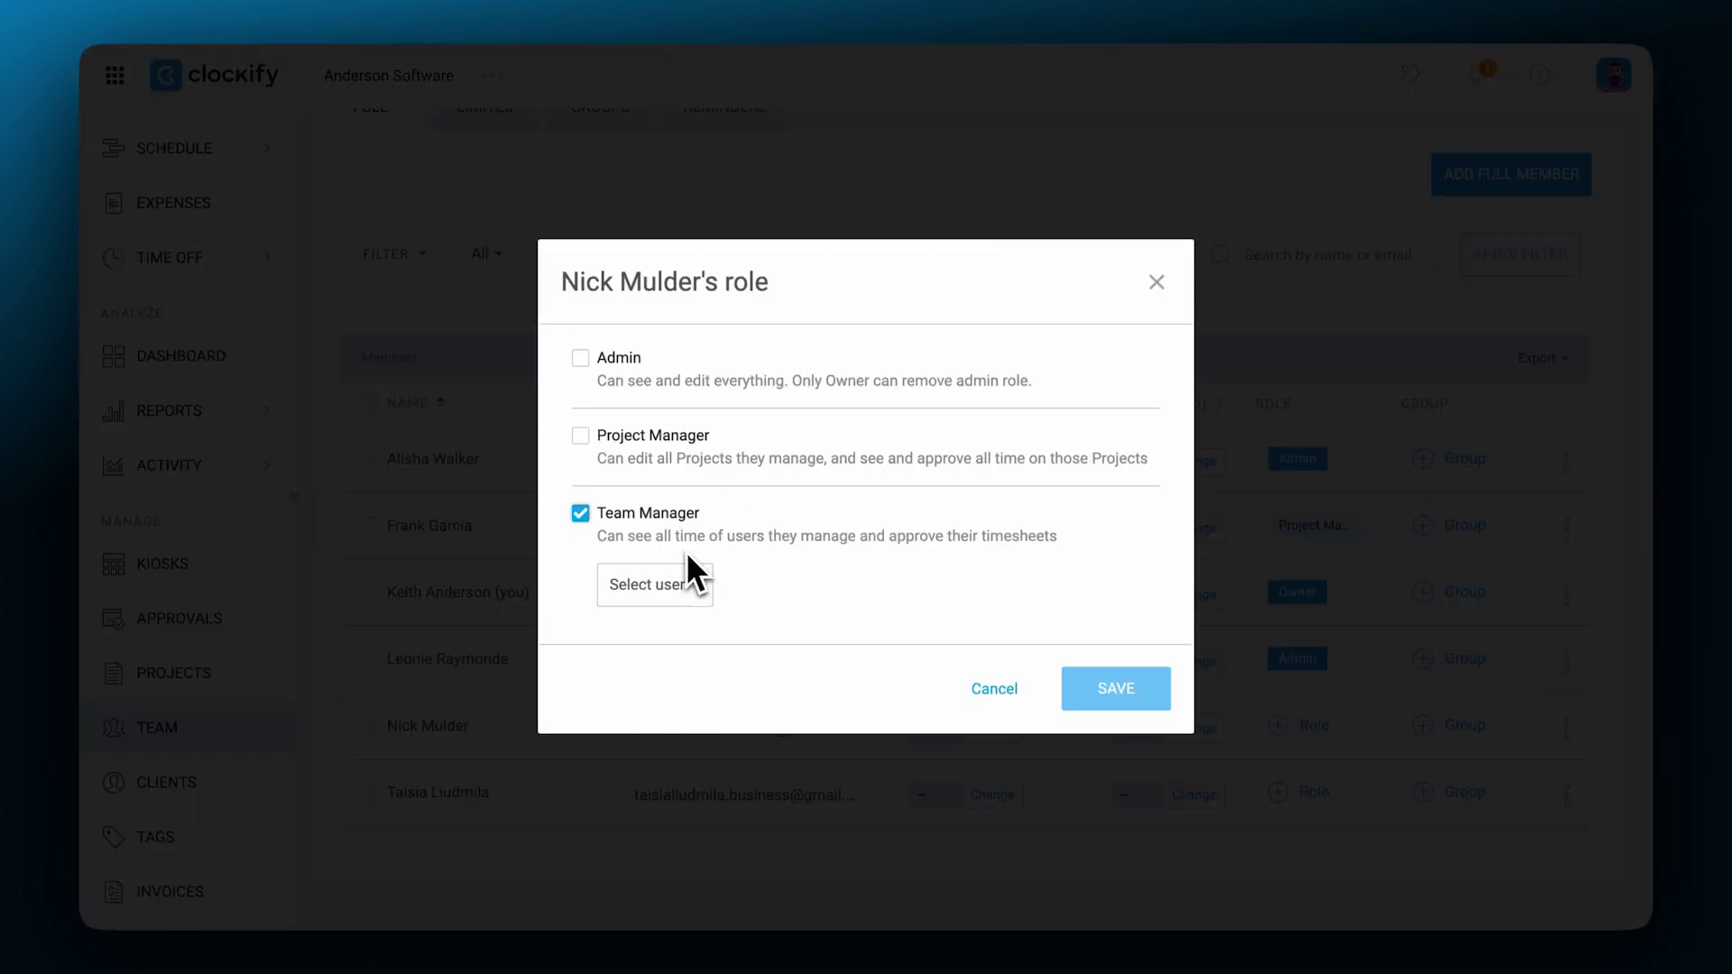
click(689, 575)
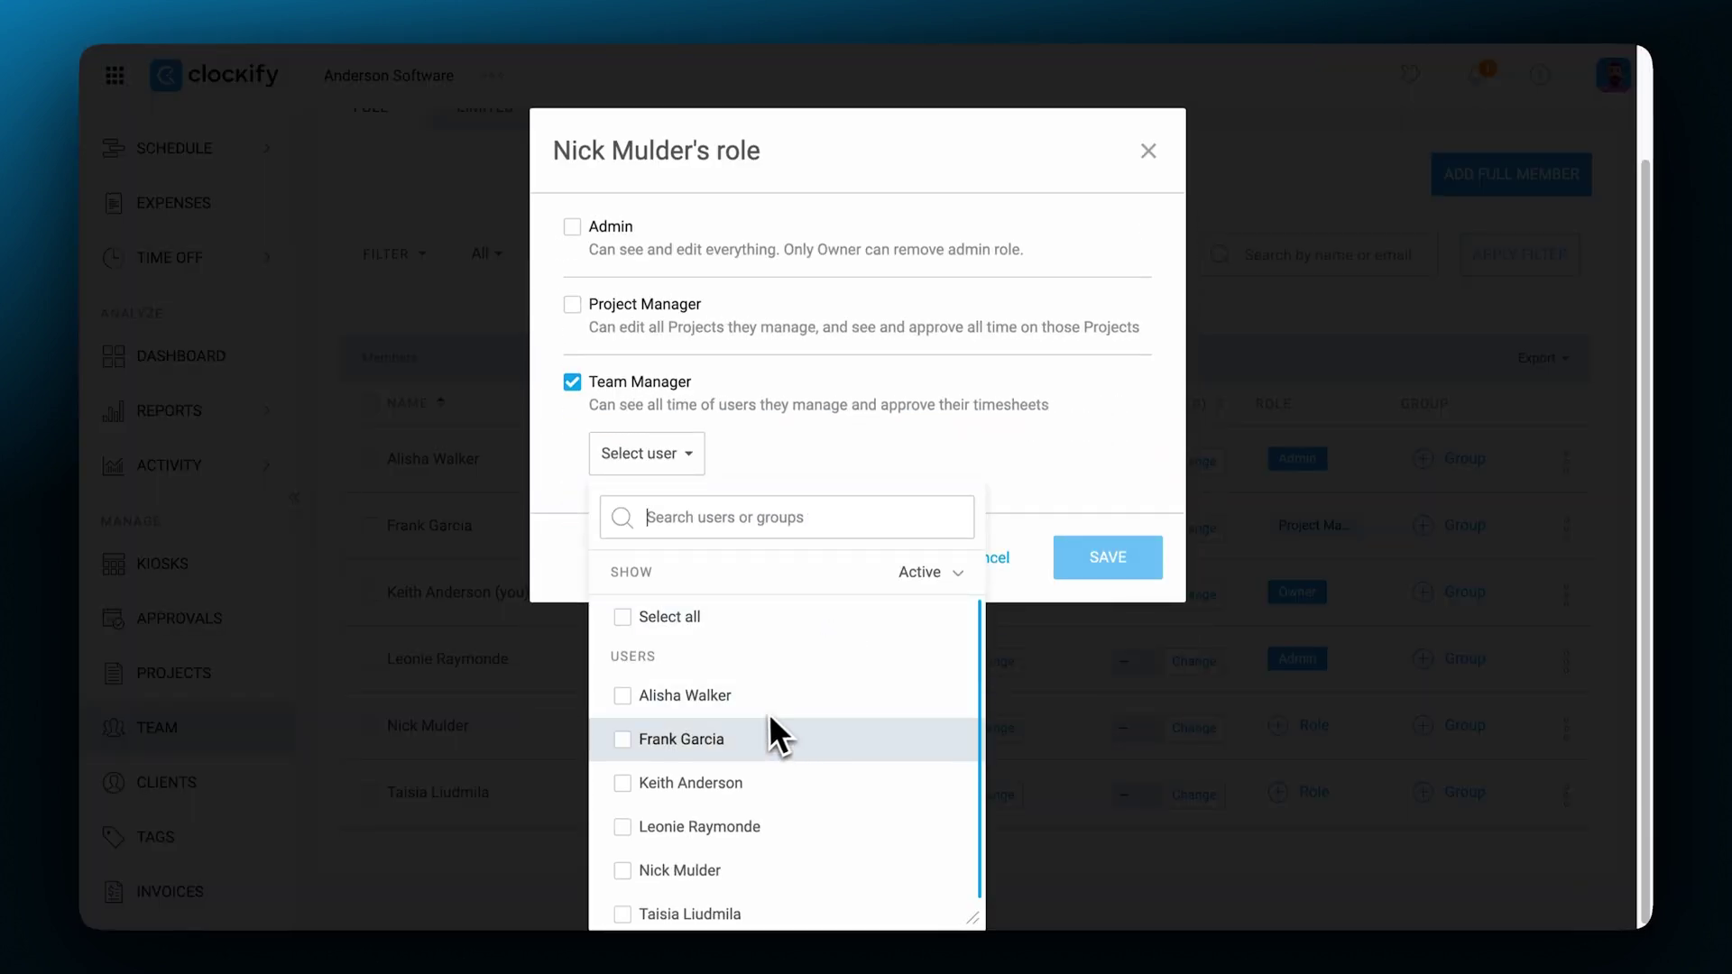
click(727, 739)
click(719, 782)
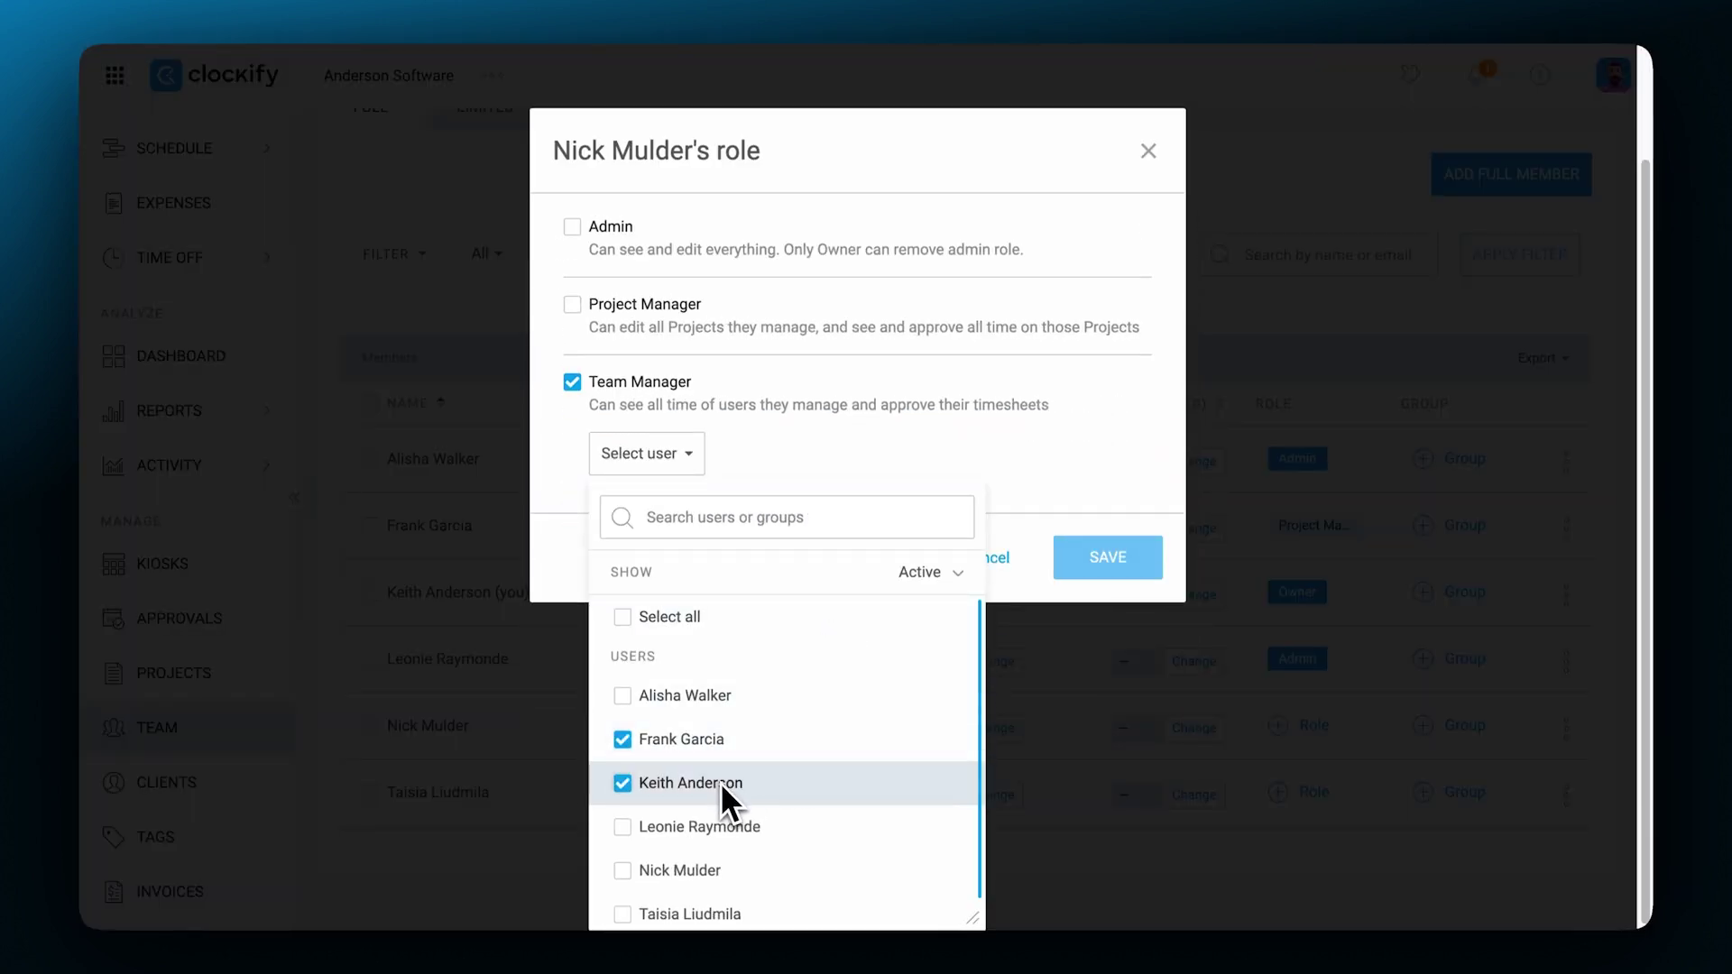
click(722, 909)
click(1015, 545)
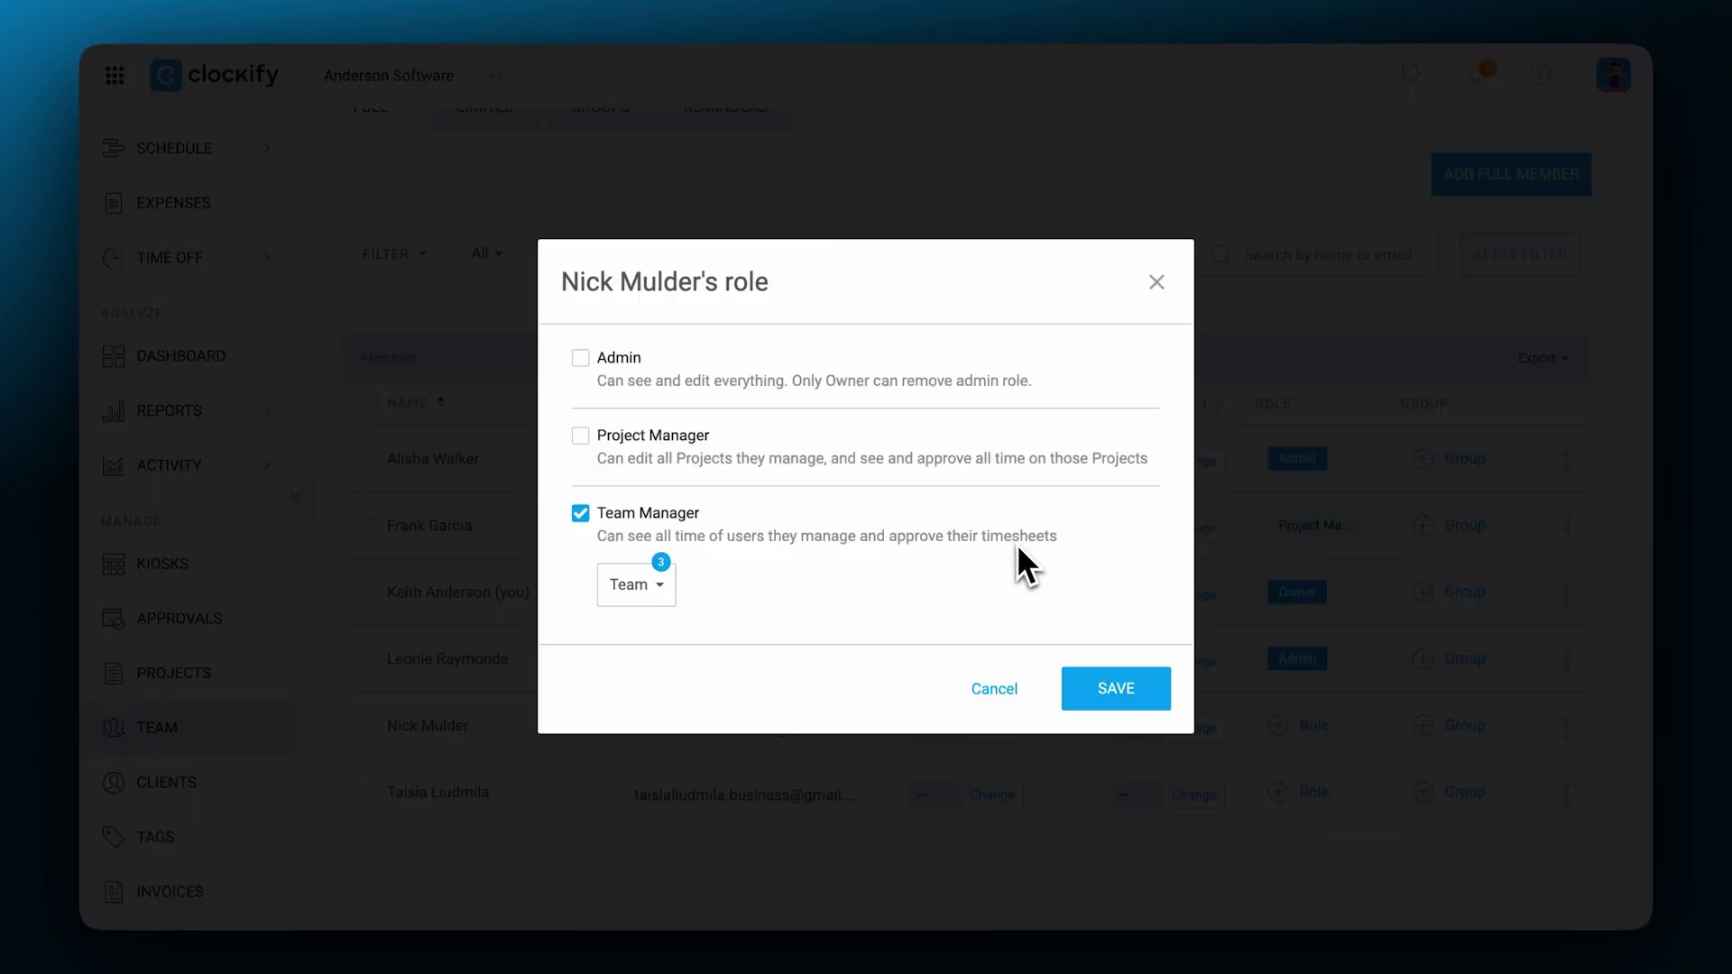
click(1097, 670)
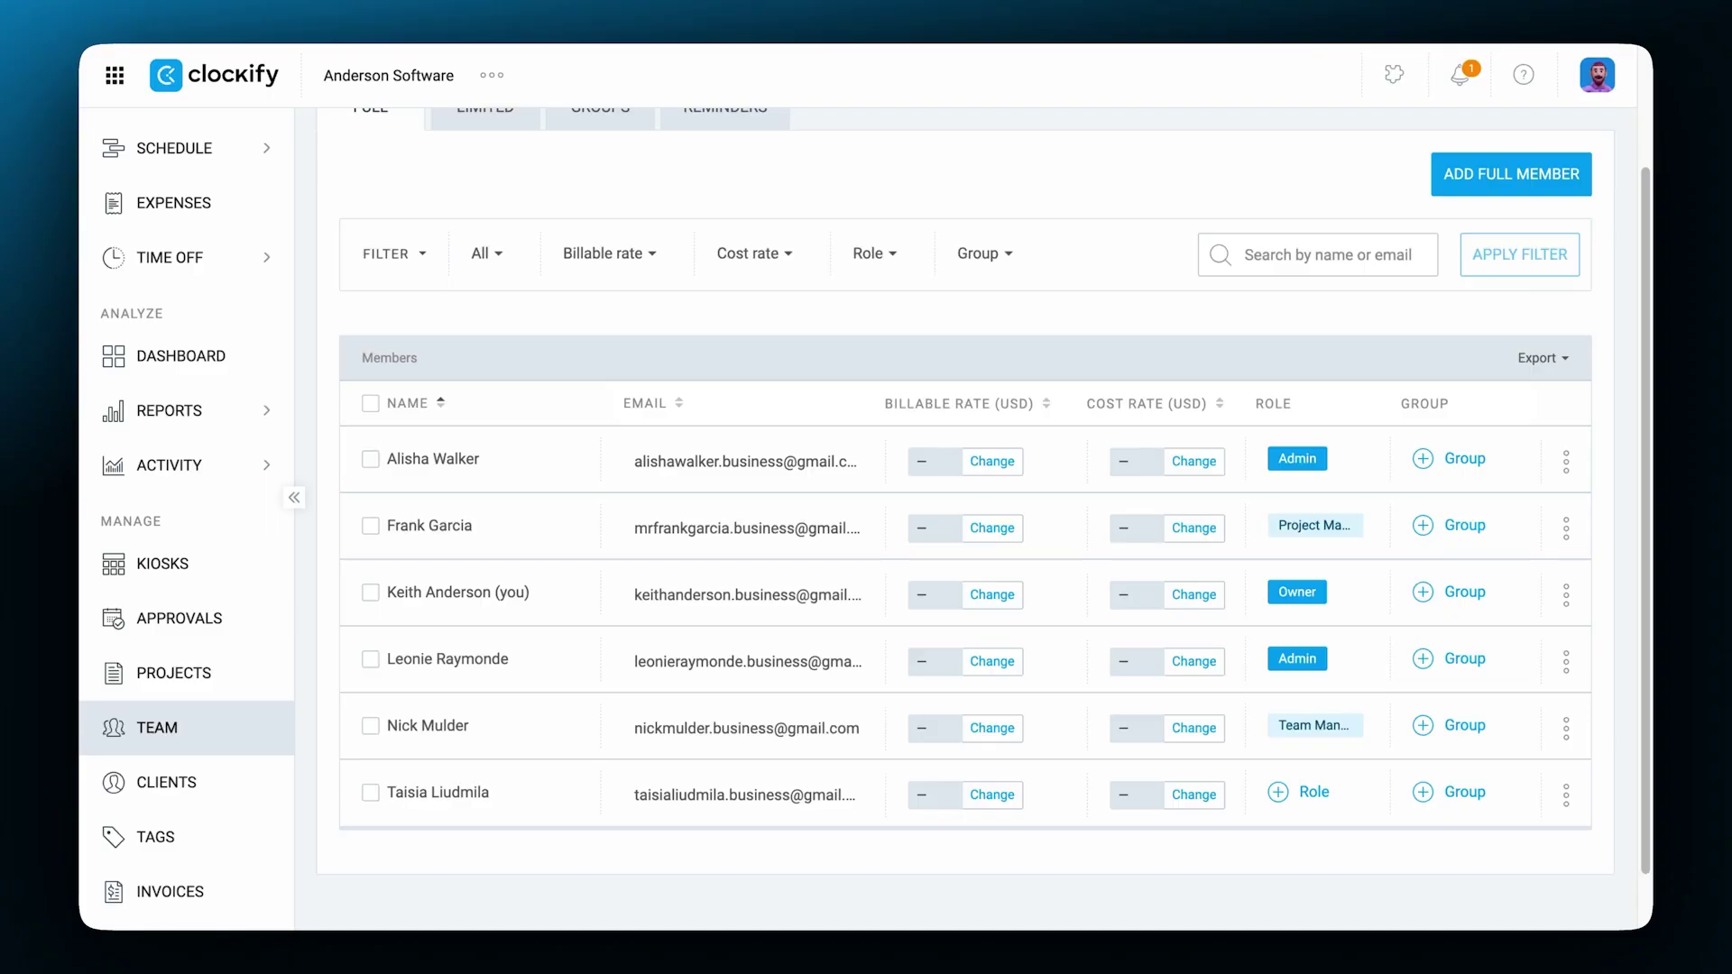
scroll(1280, 828, up, 3)
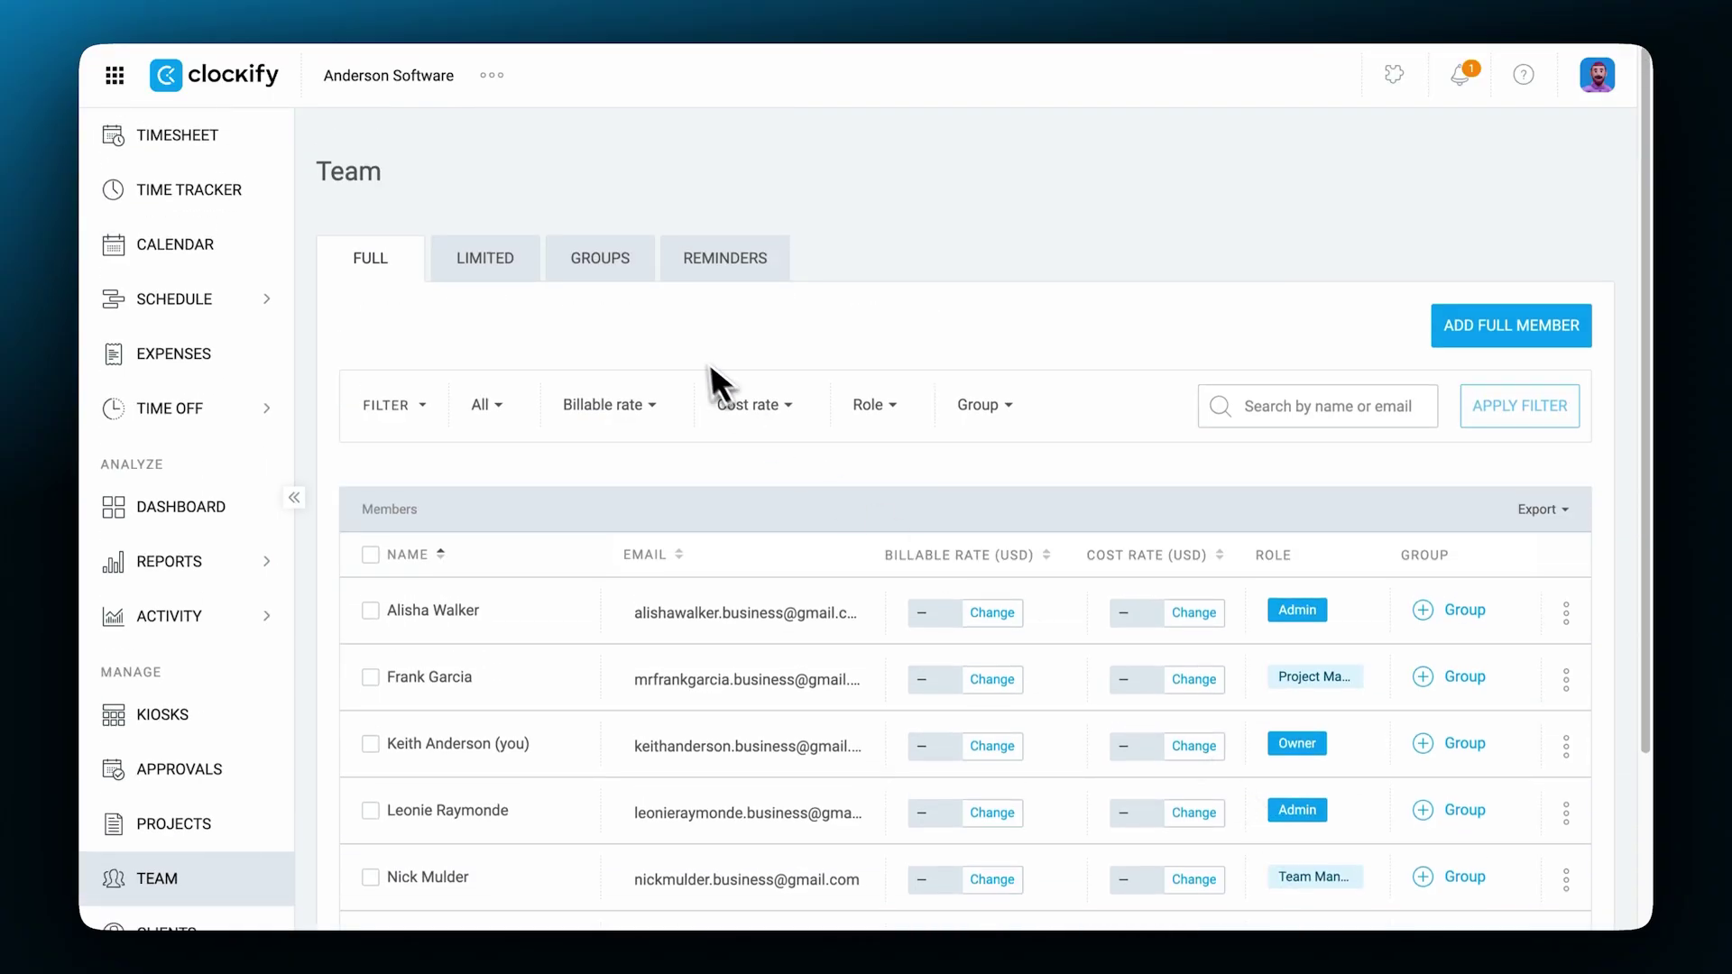
- Create a new user group named Developers
click(631, 278)
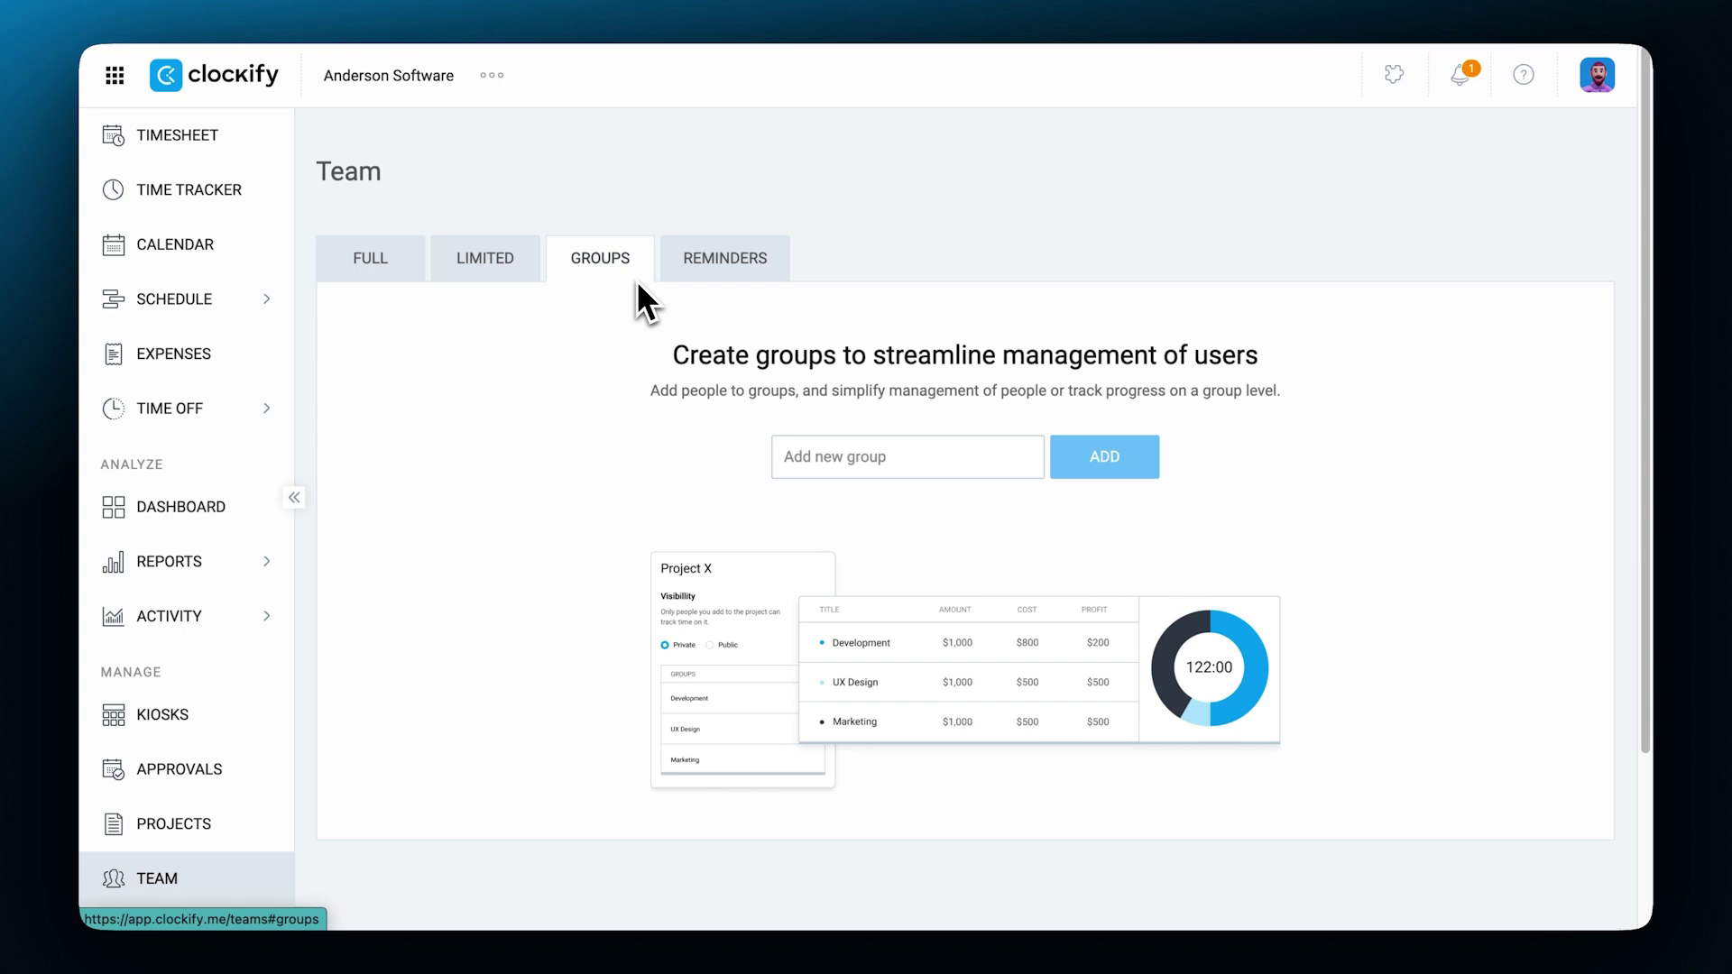
click(820, 458)
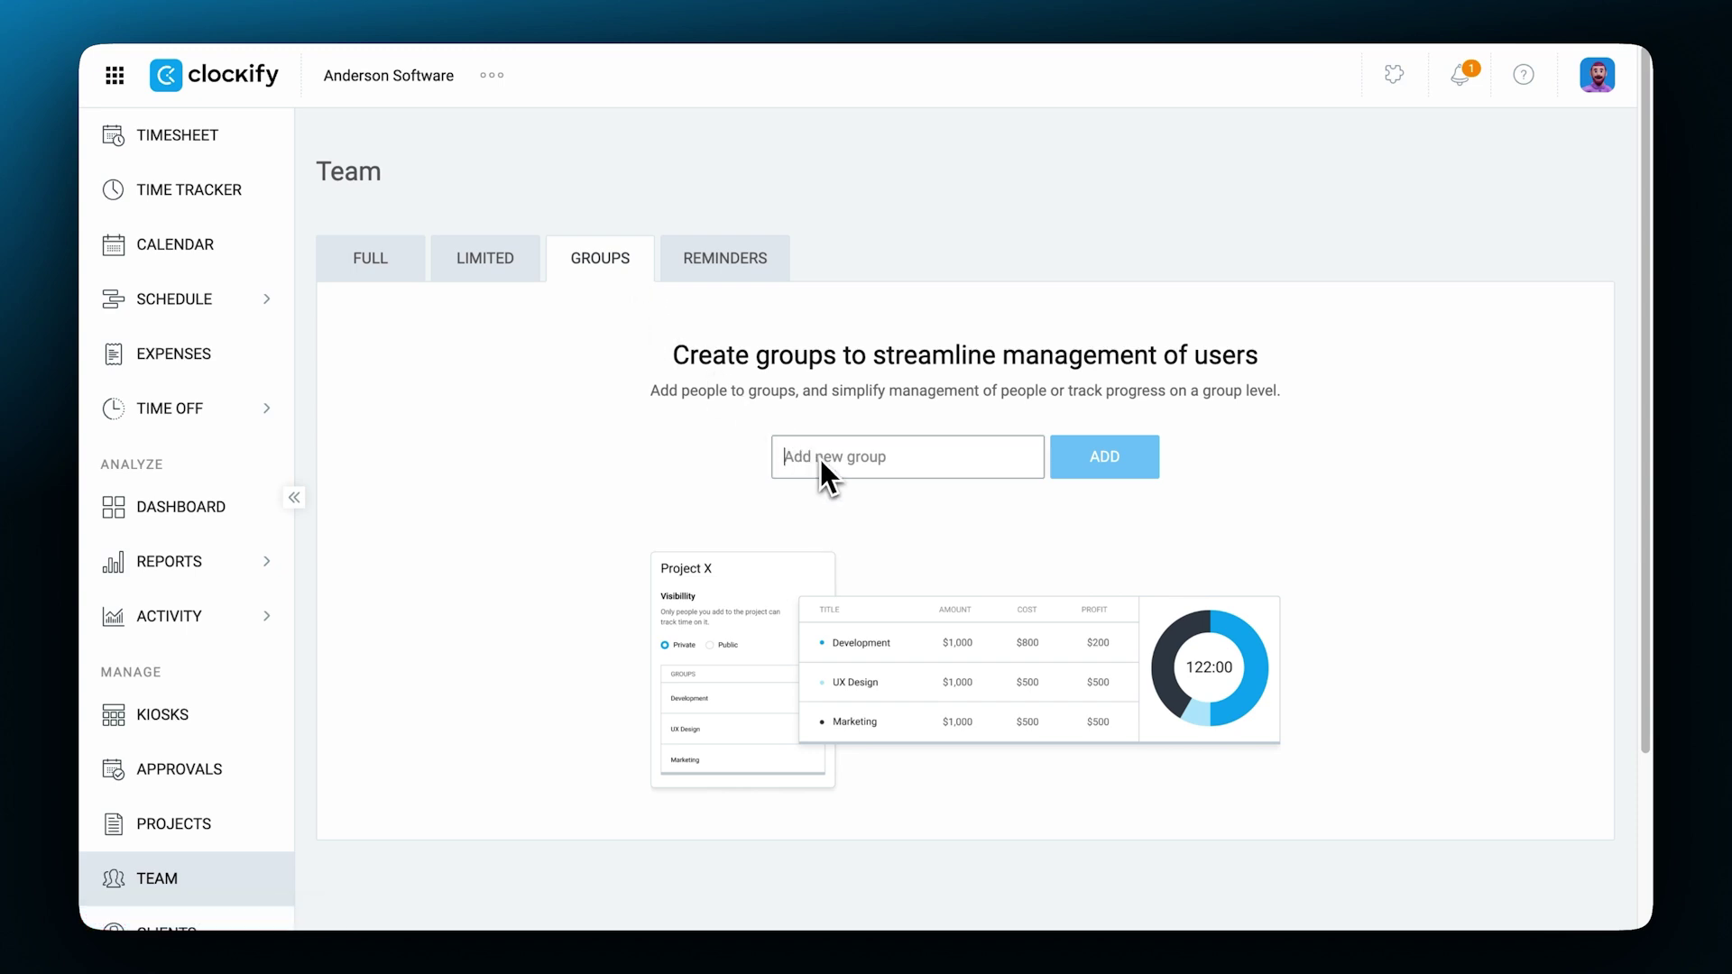
text(Developers)
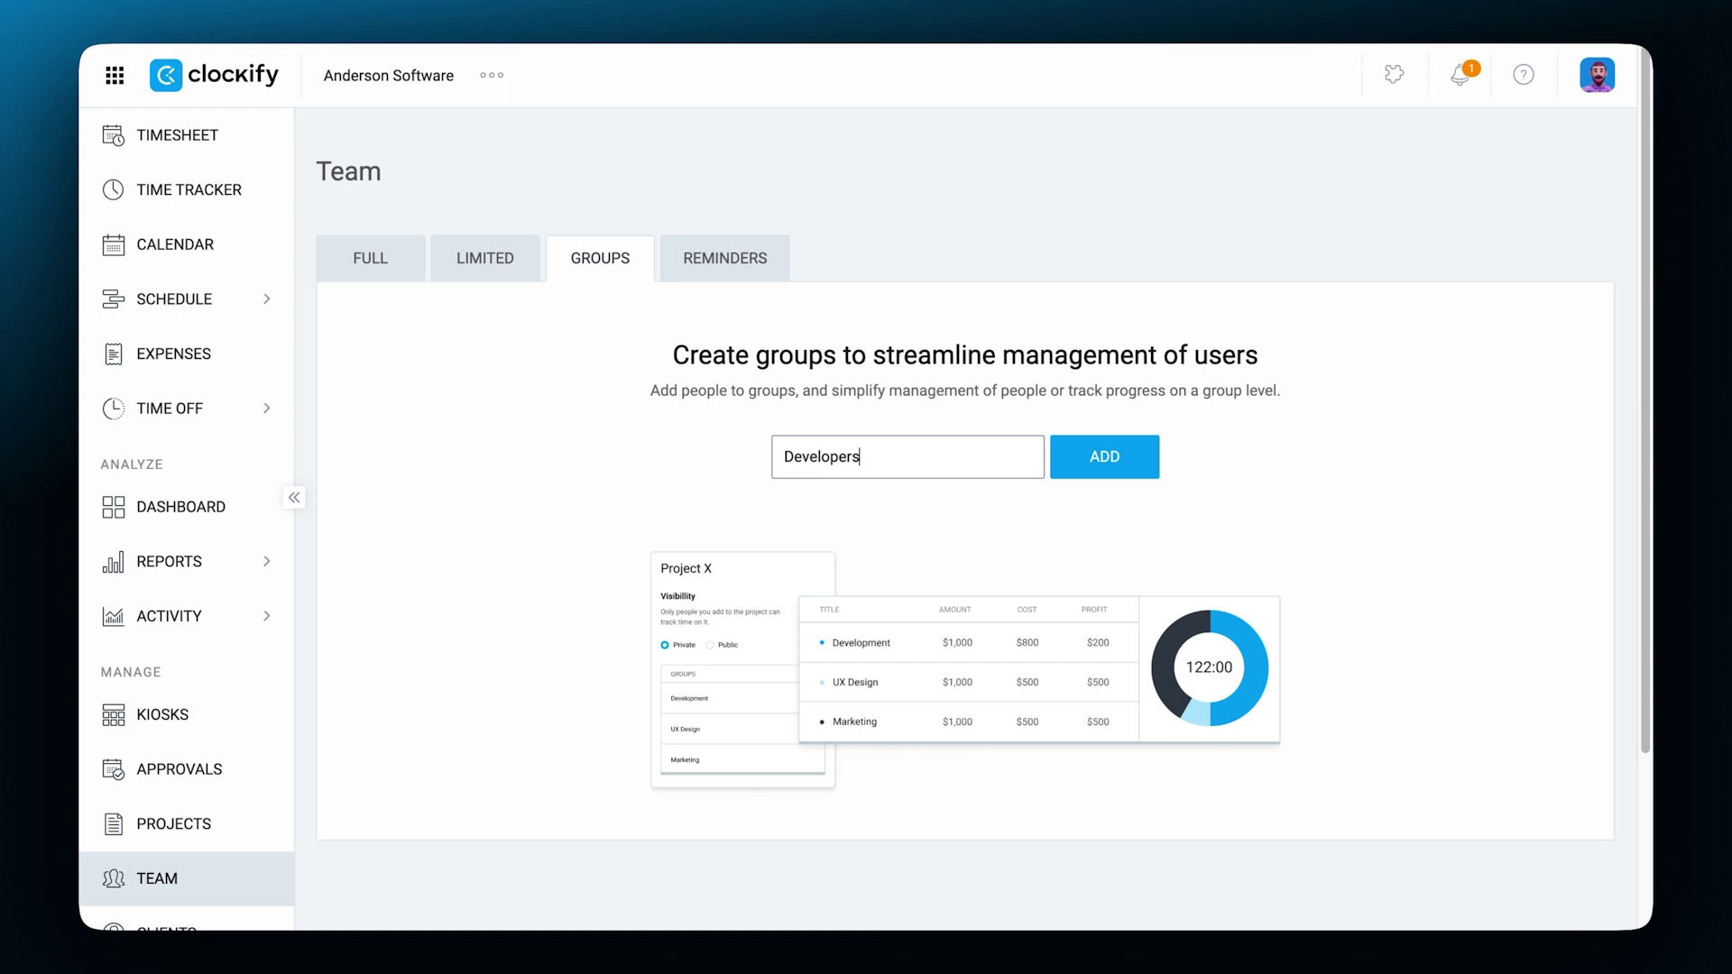
click(1064, 474)
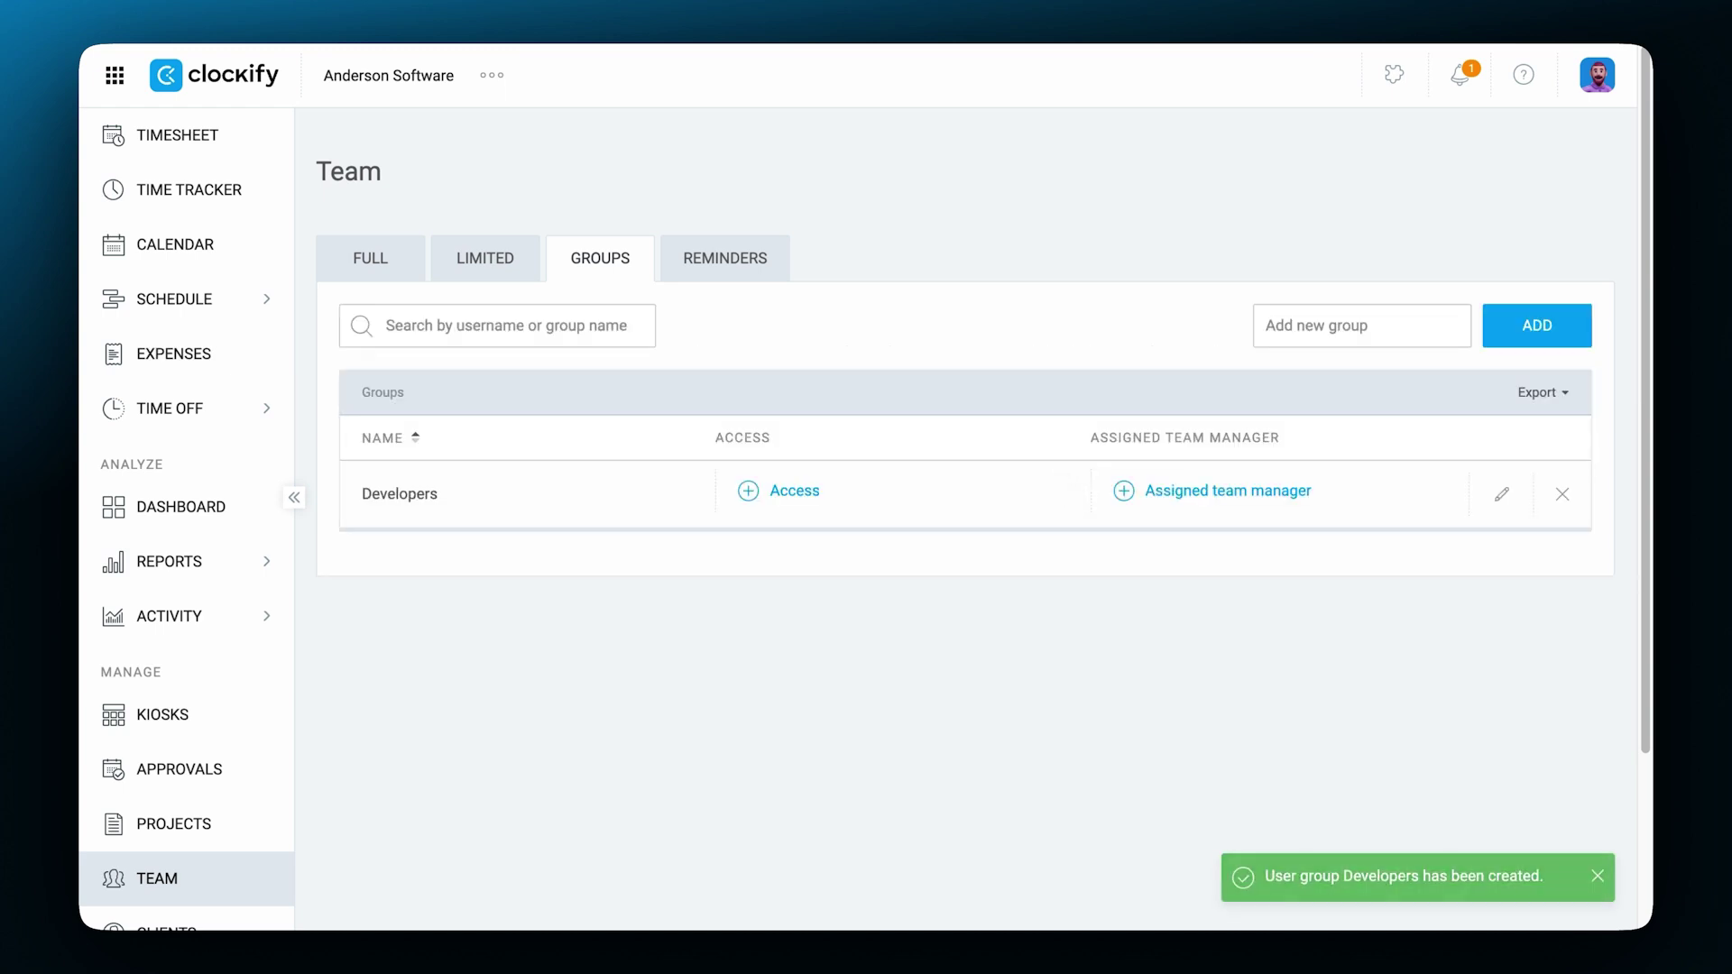
- Add four members, including the owner and second member, to the Developers group
click(812, 493)
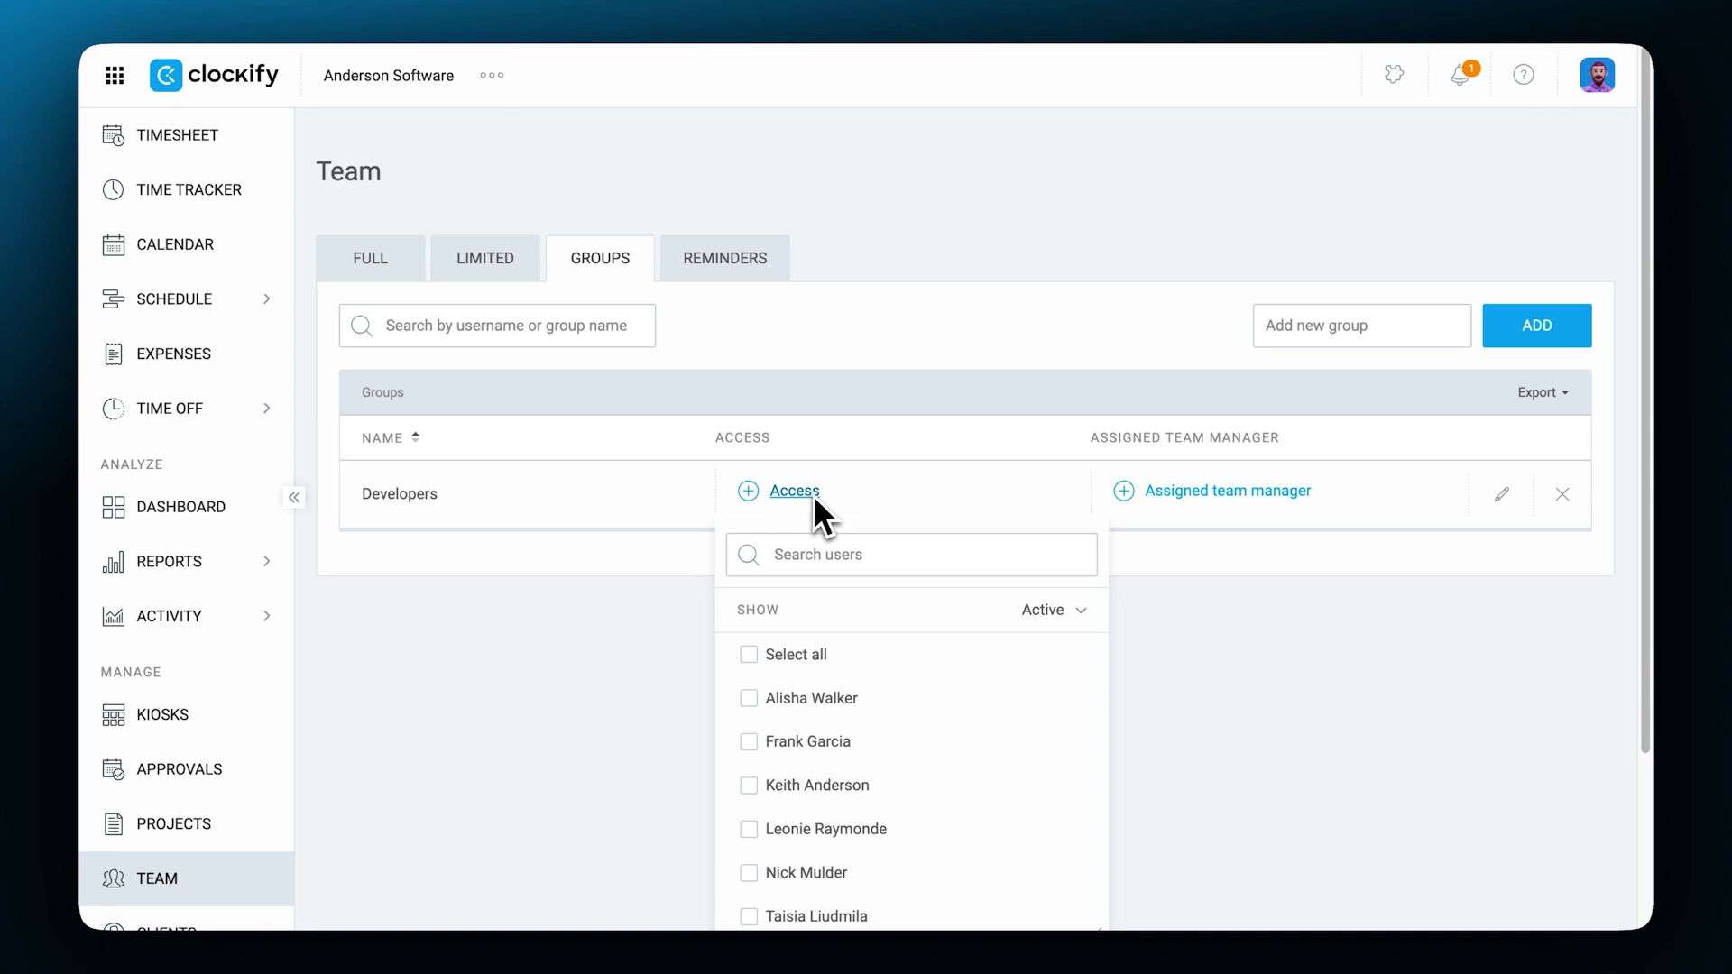
click(831, 753)
click(839, 783)
scroll(841, 782, down, 1)
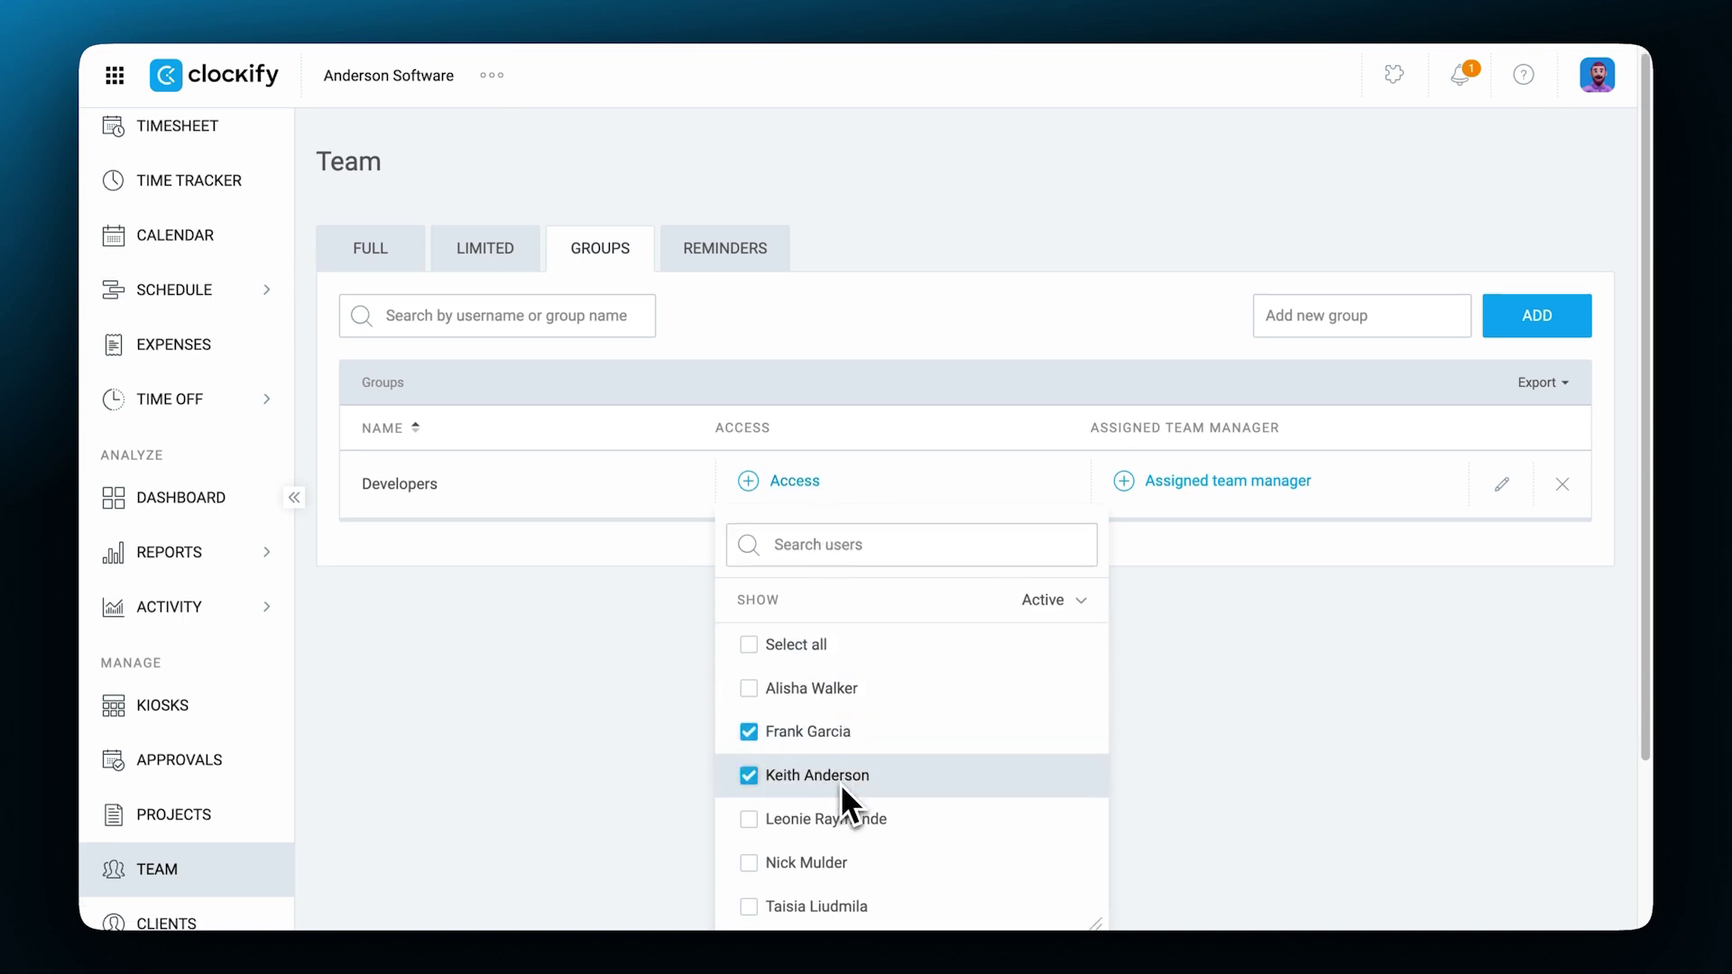
click(849, 877)
click(852, 866)
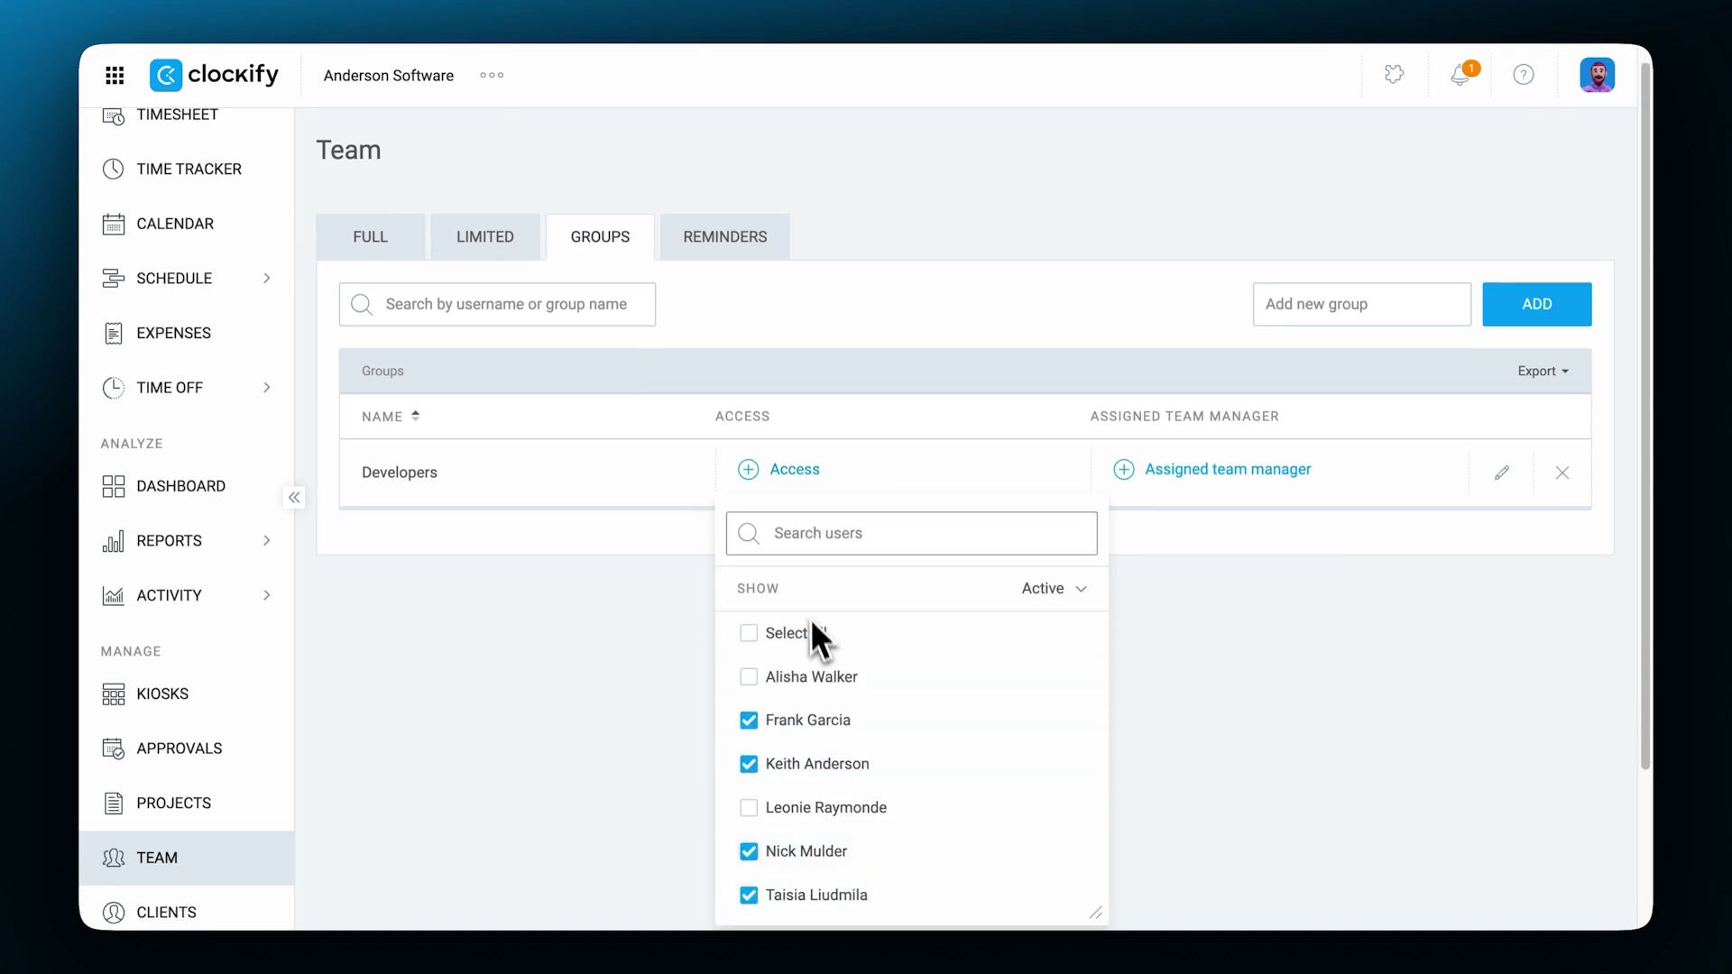
click(798, 475)
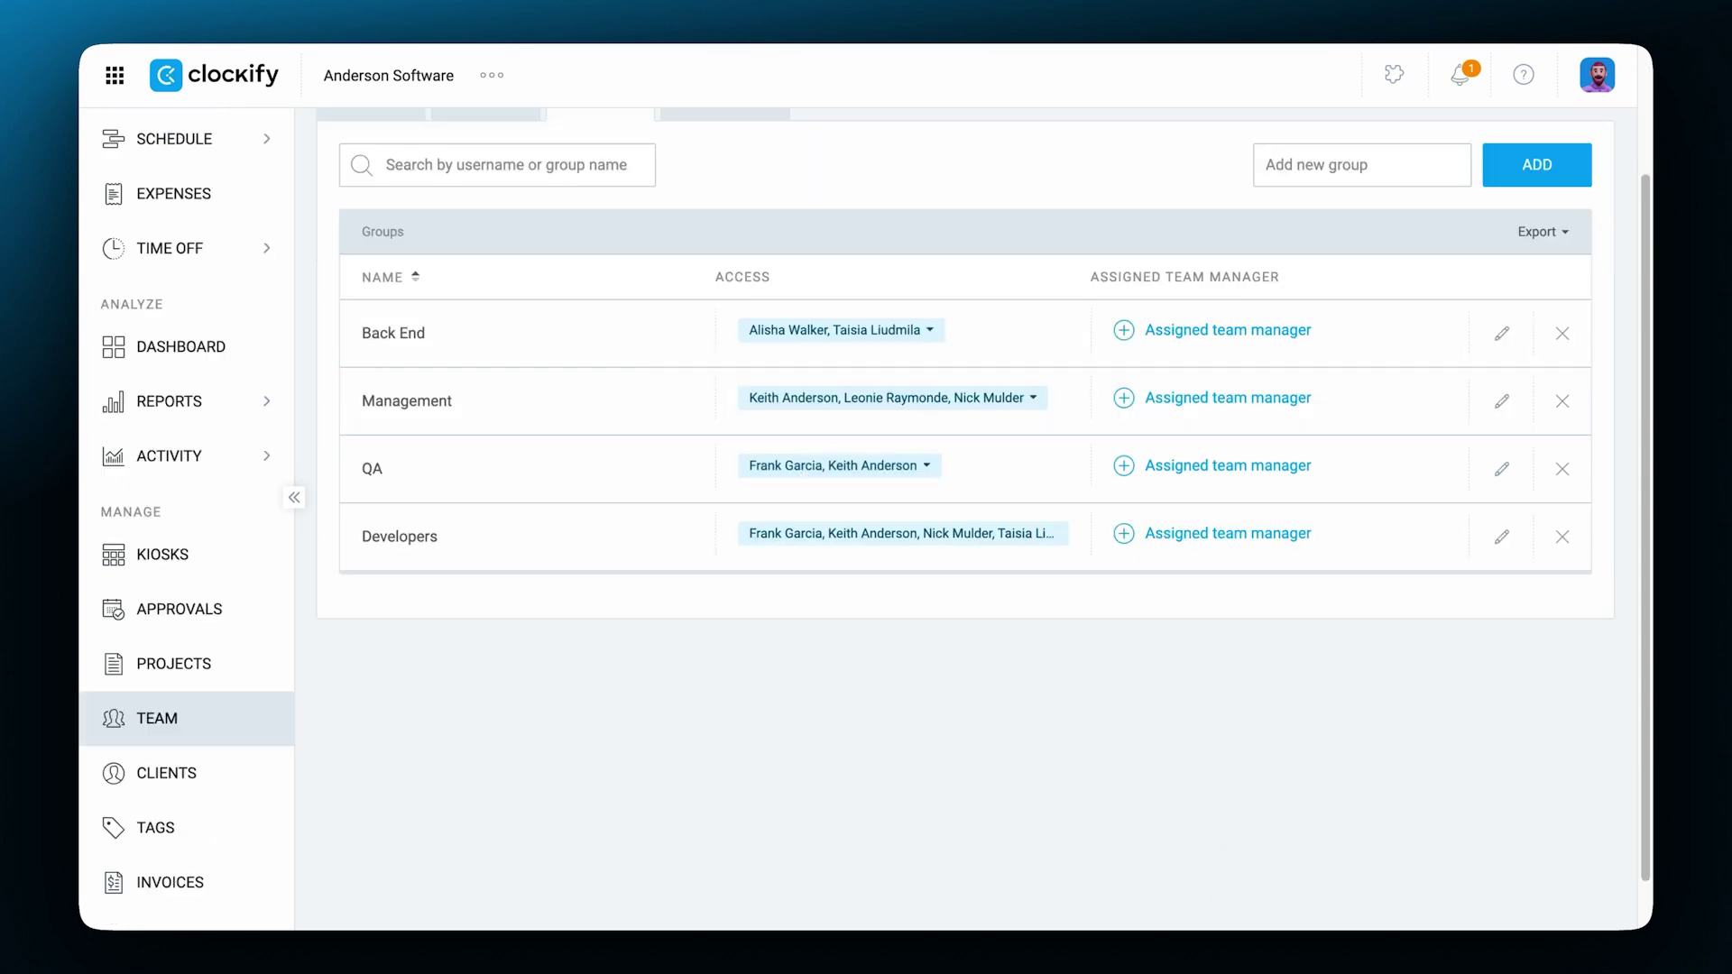
- Assign the second member as Developers' team manager and the fourth member as Back End's
click(1194, 530)
click(1196, 783)
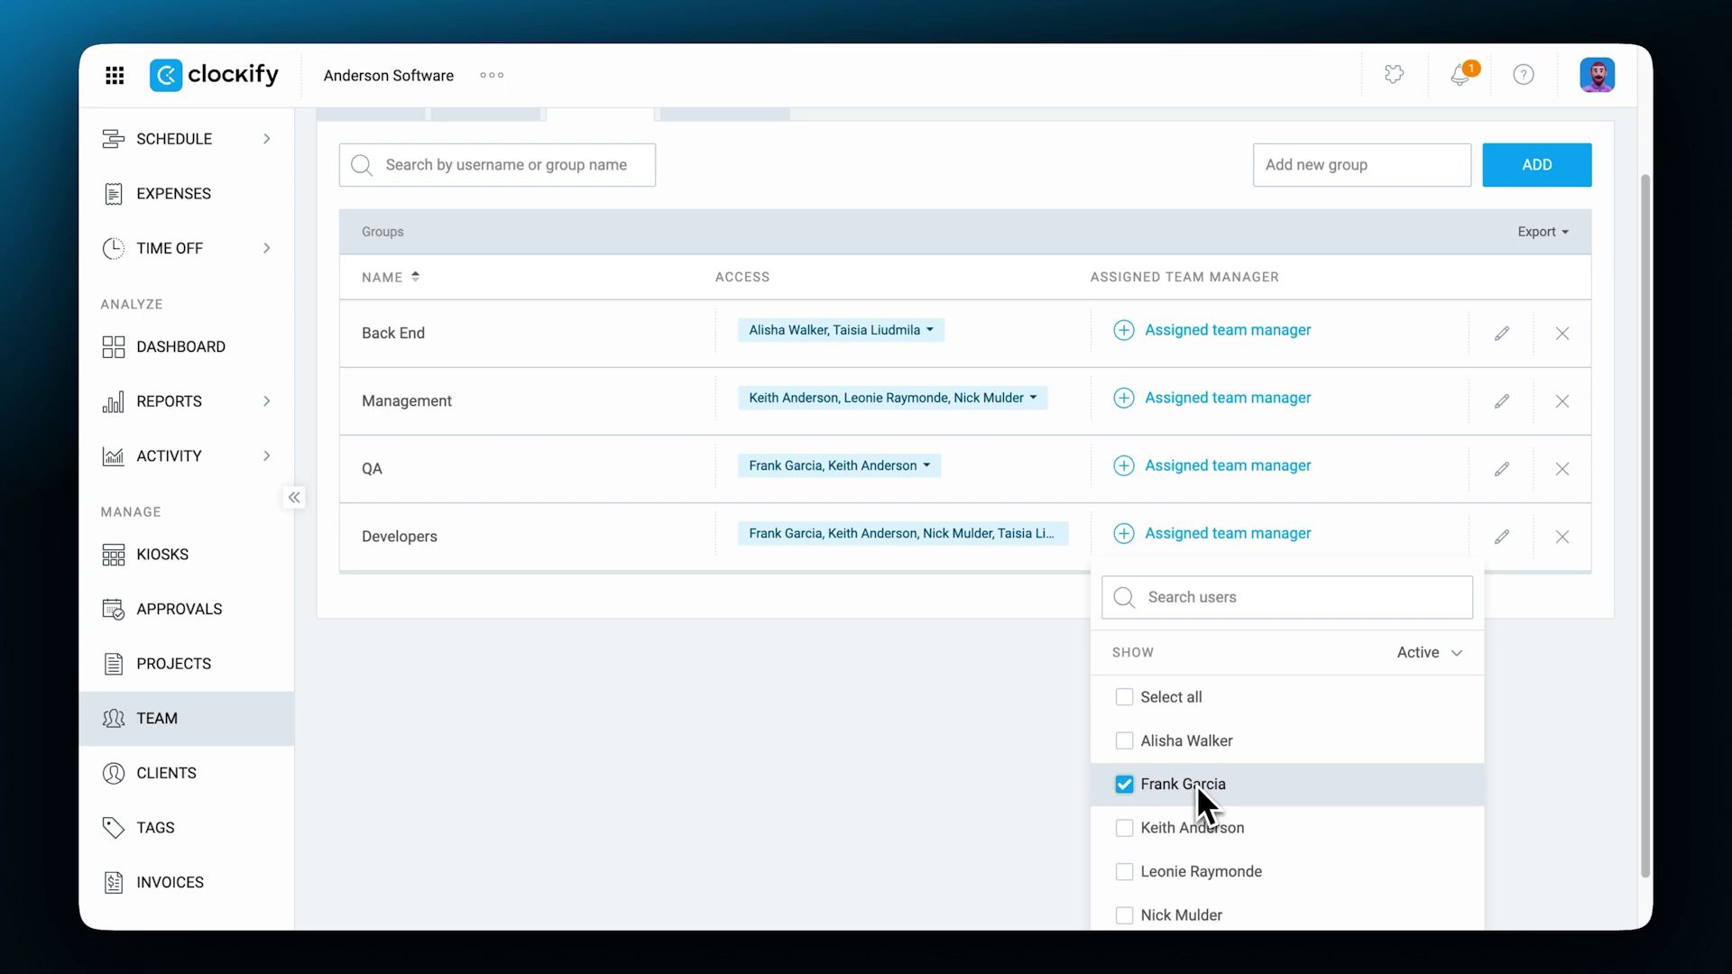
click(1211, 540)
click(1198, 335)
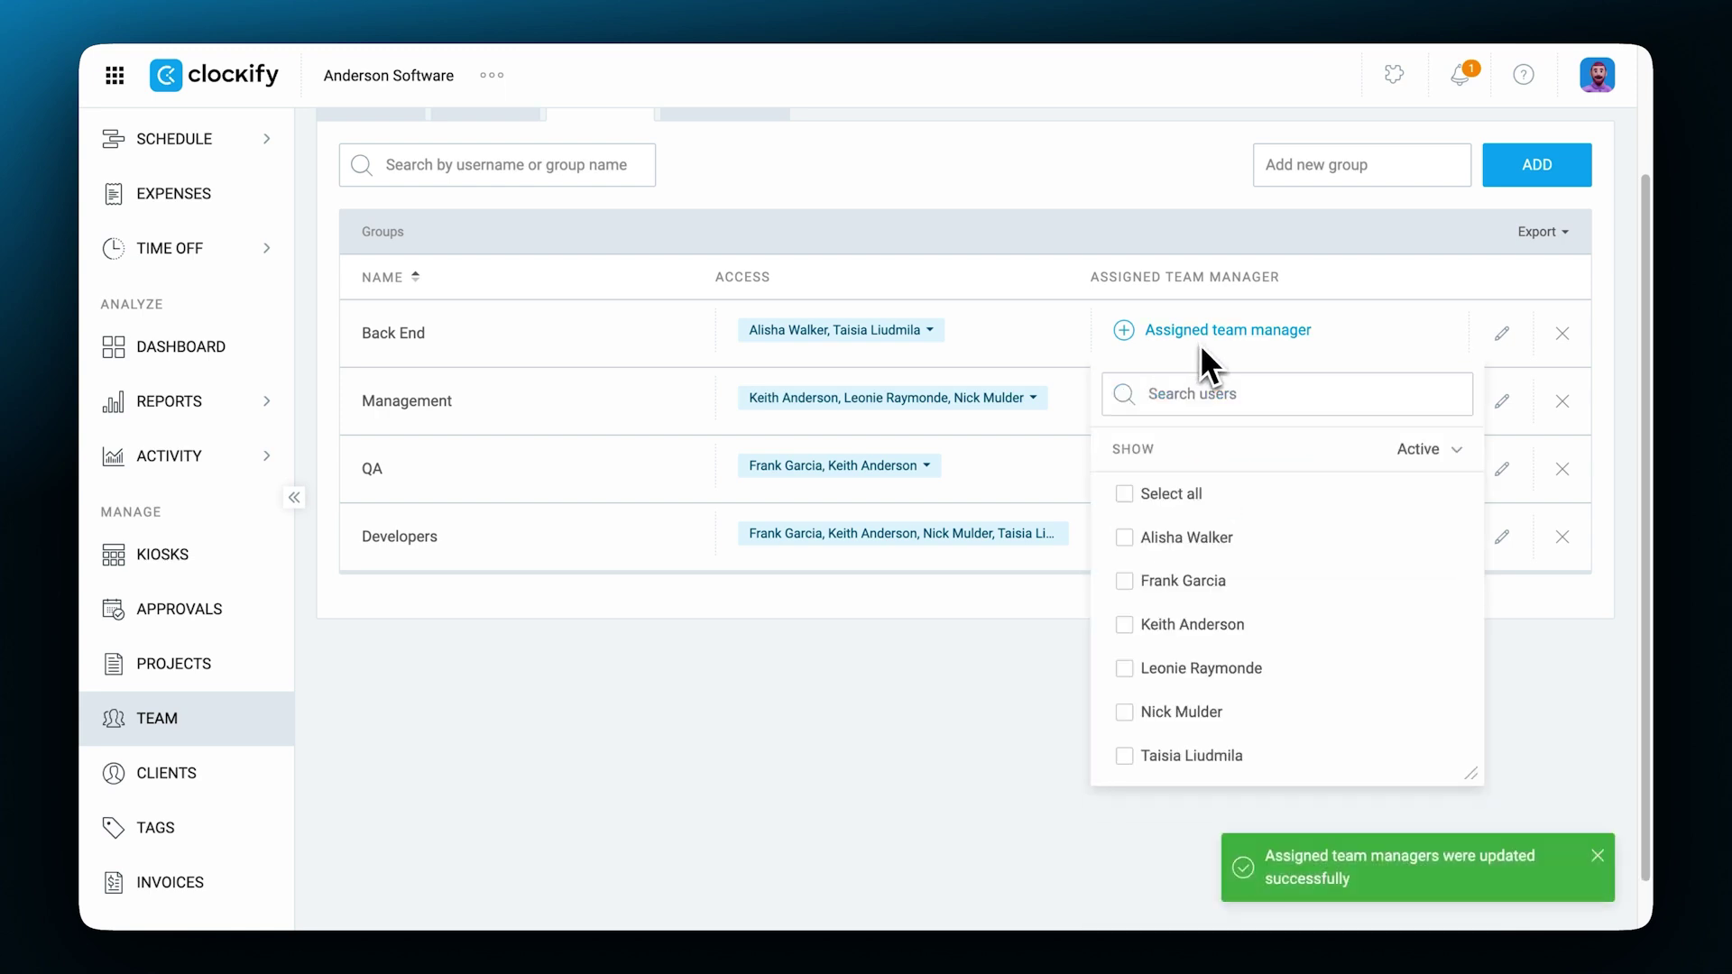
click(1199, 668)
click(1218, 344)
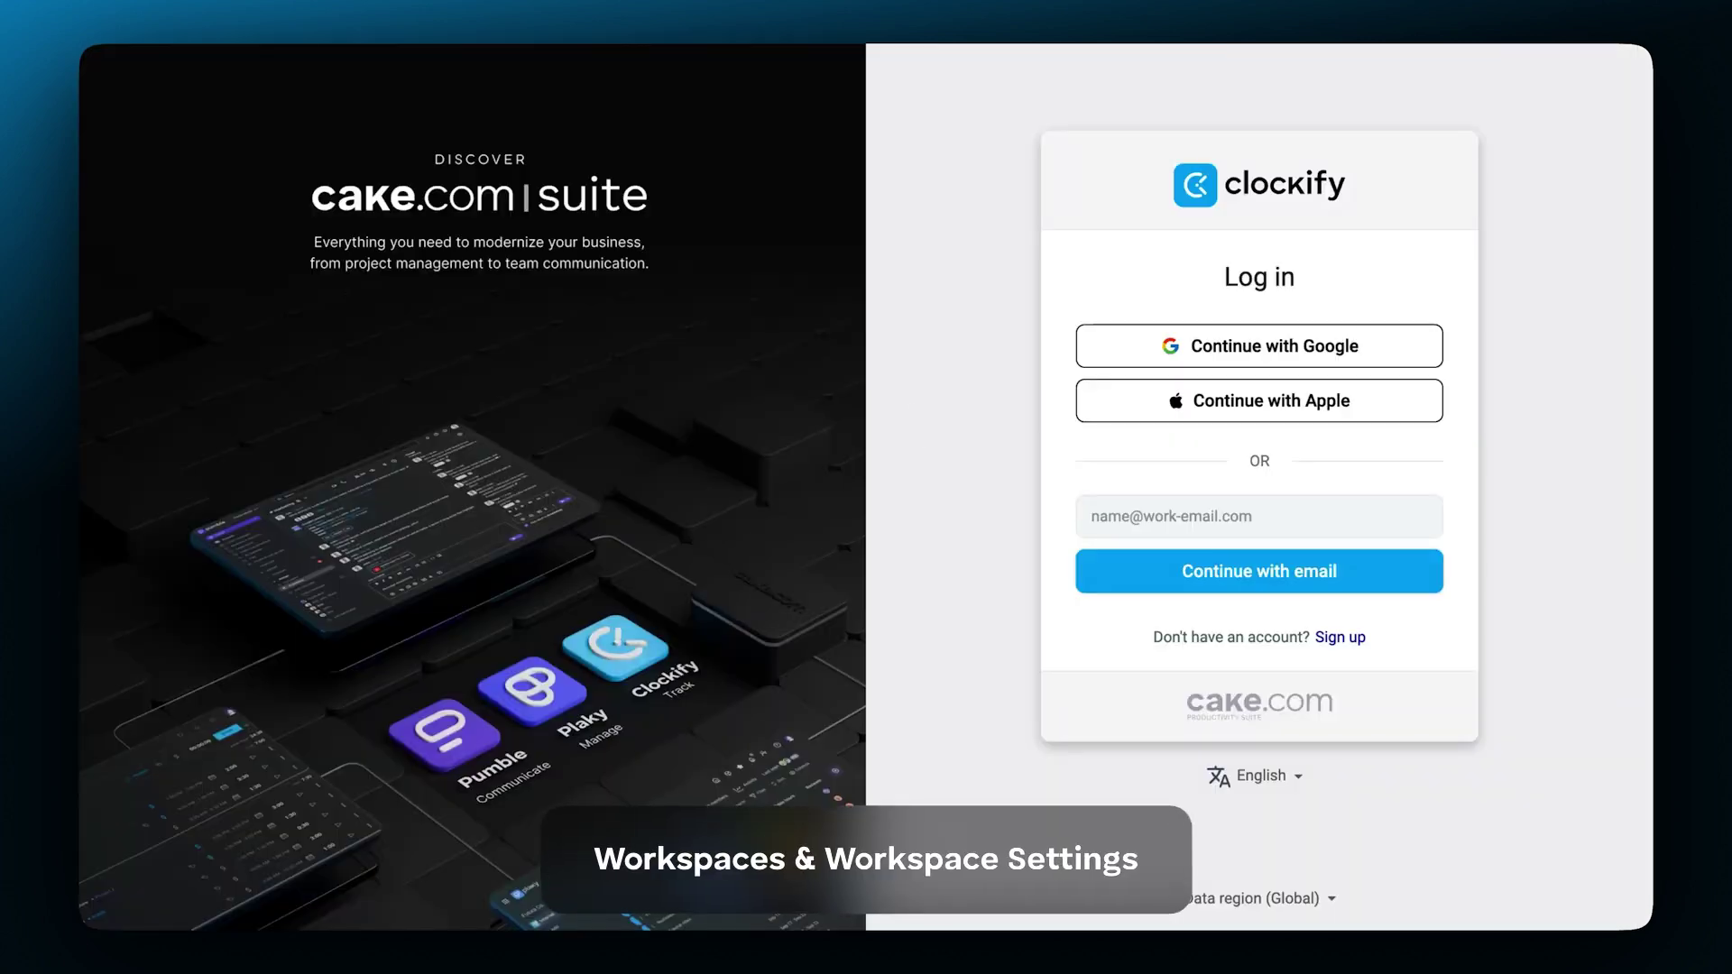
- Log in with Google, open the FixedIT workspace, and go to its Team page
click(1142, 365)
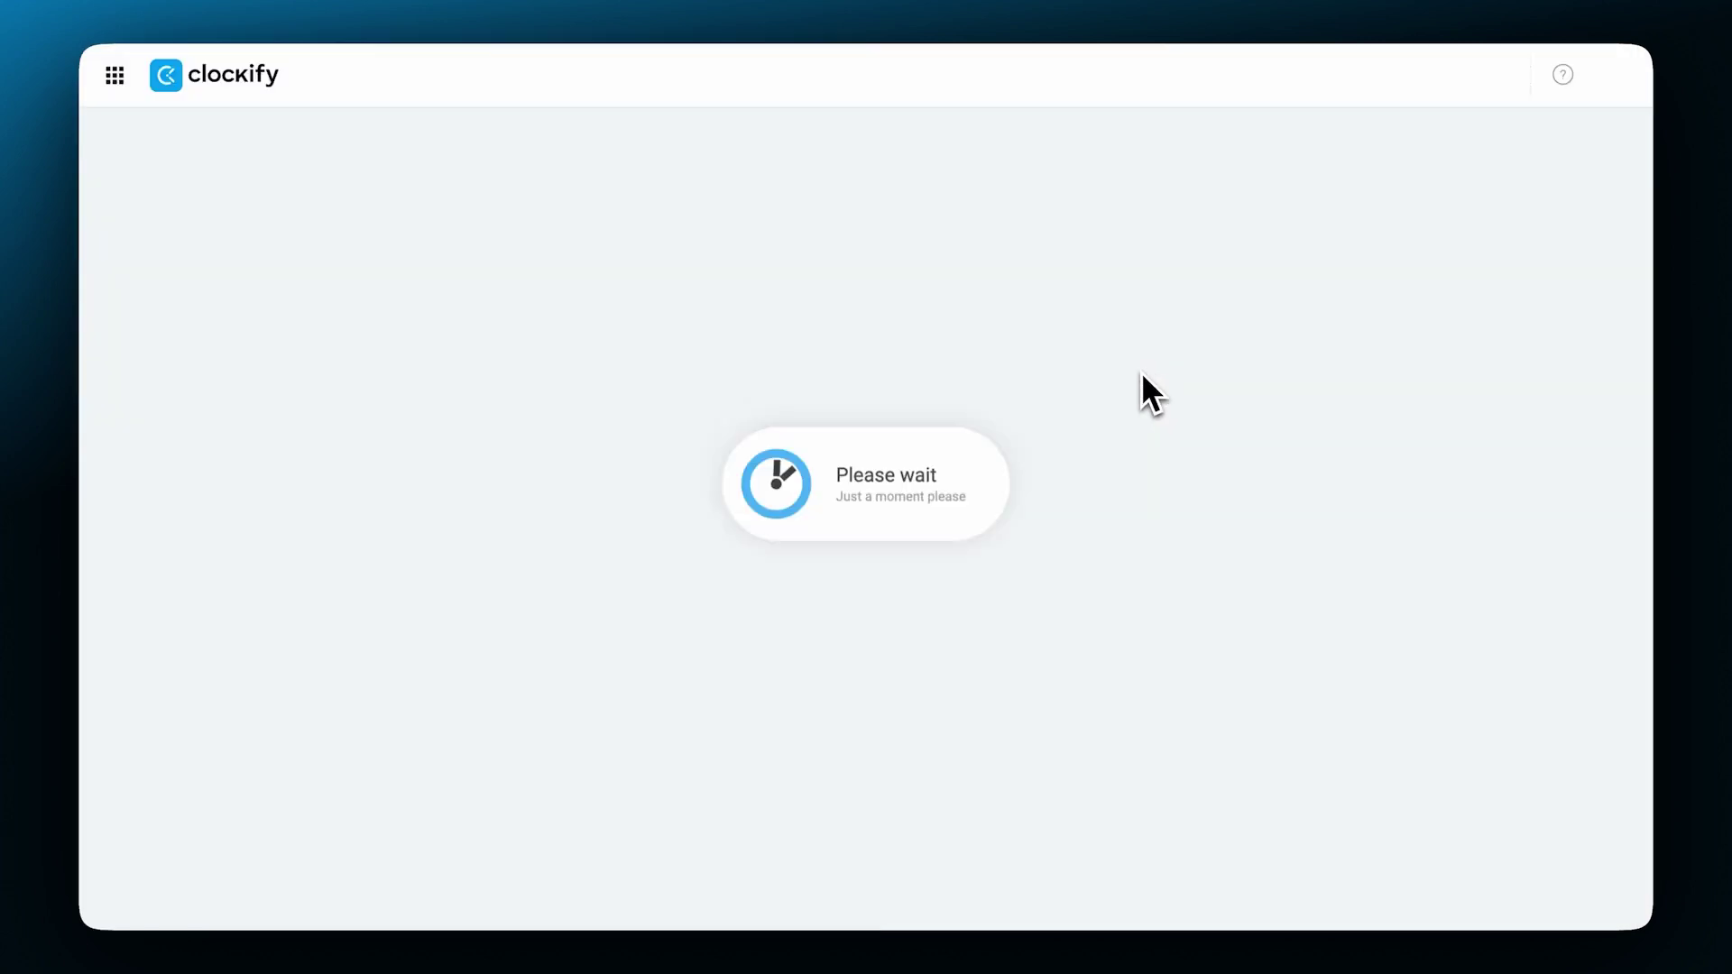
scroll(1124, 381, down, 2)
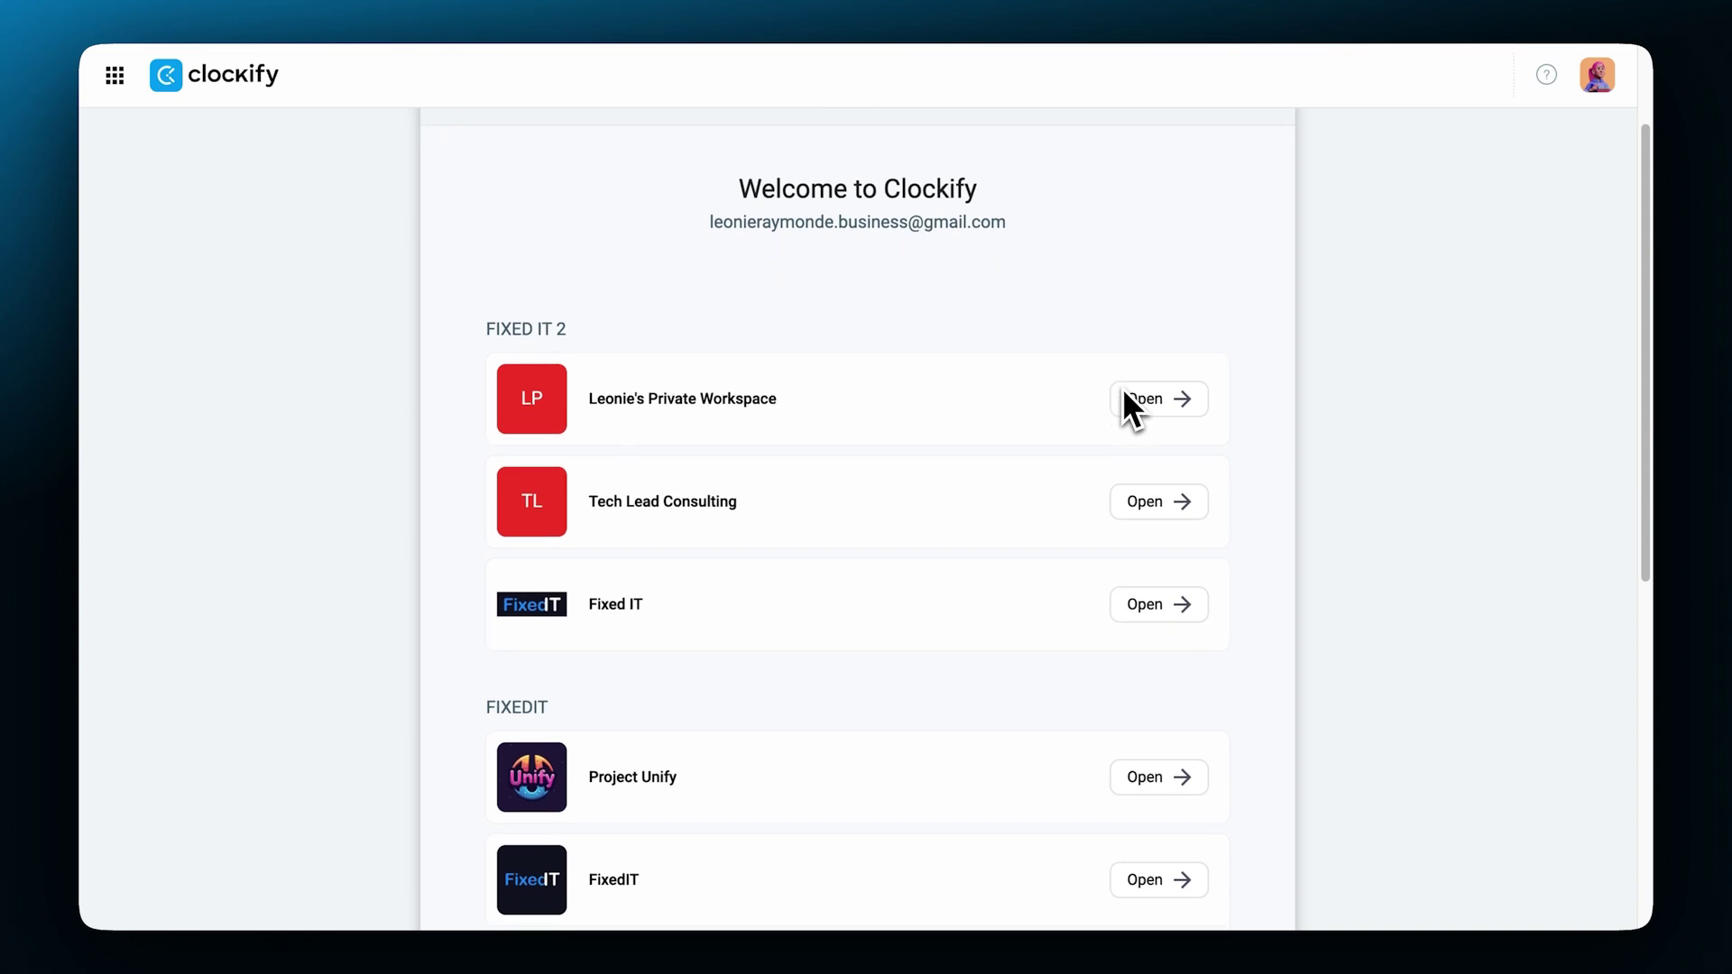
scroll(1122, 388, down, 3)
scroll(1123, 389, down, 4)
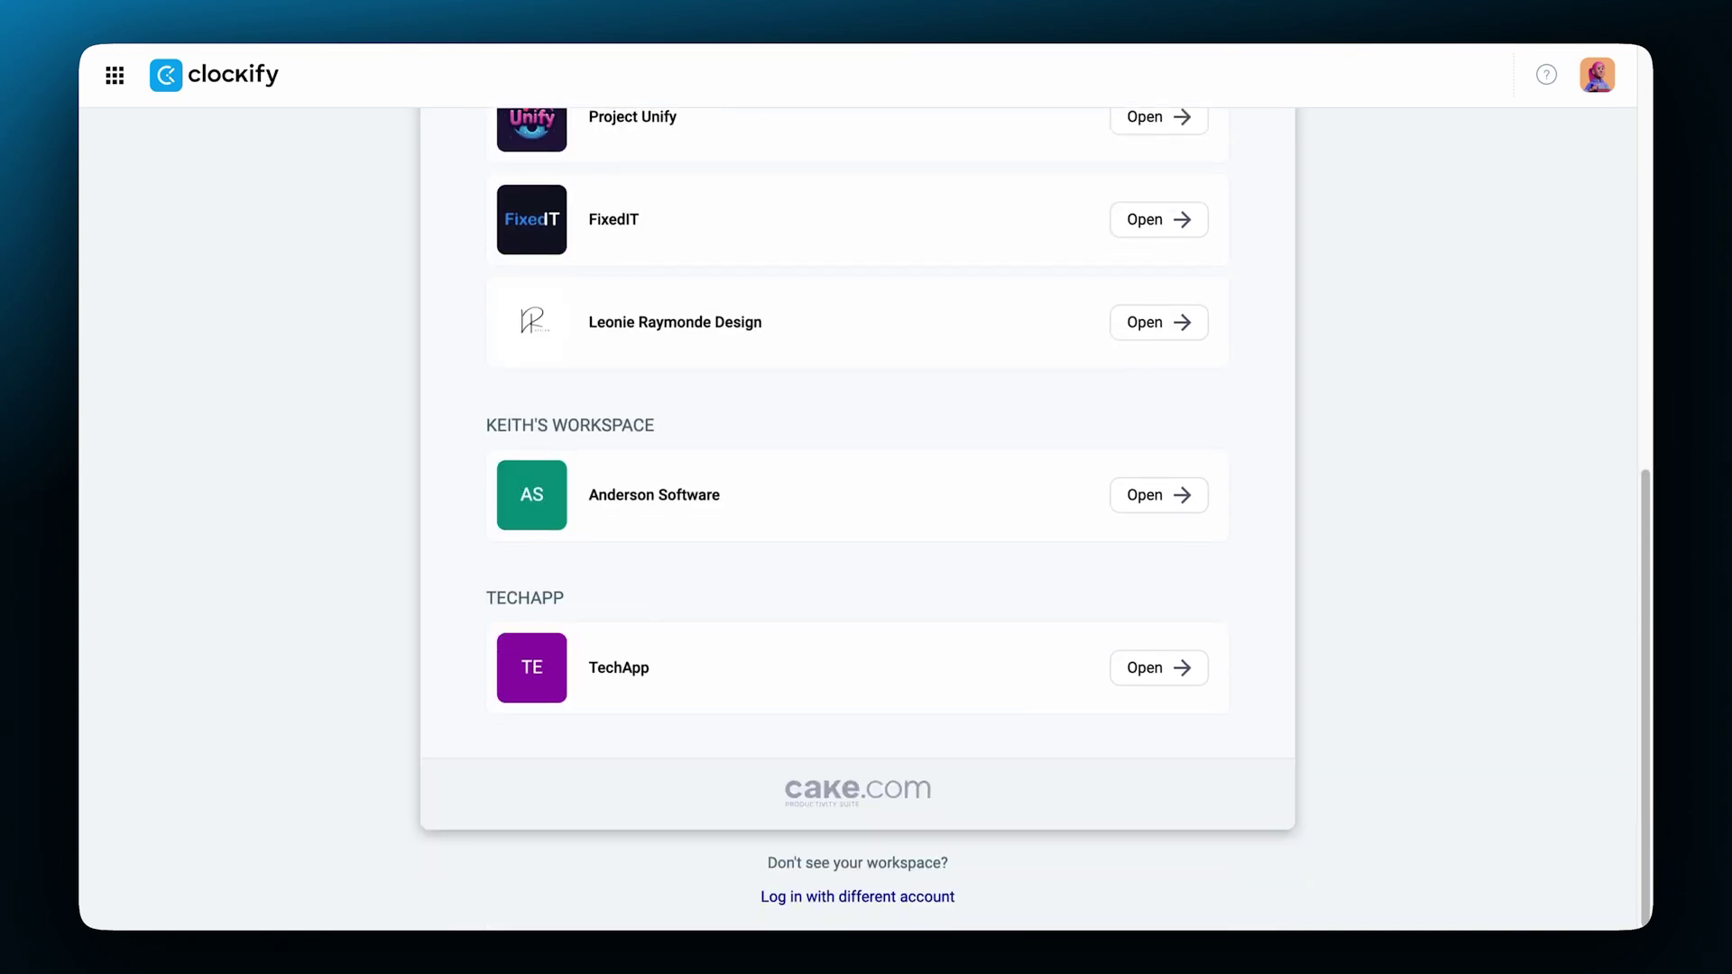
click(1142, 234)
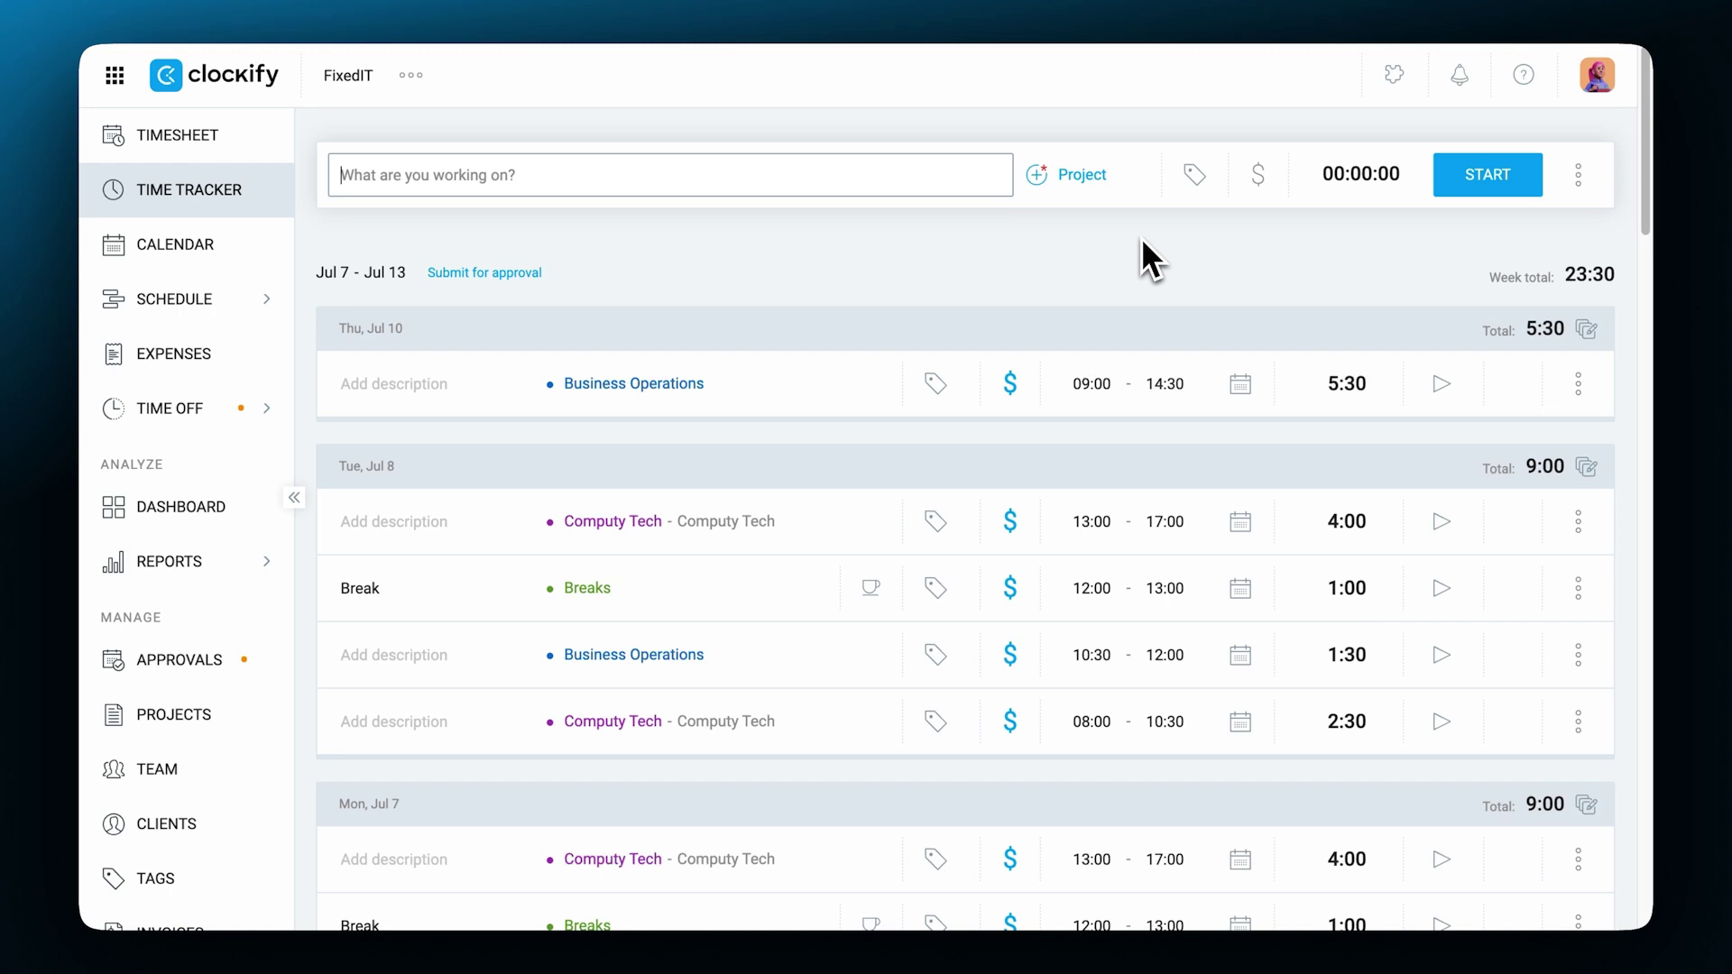
click(122, 84)
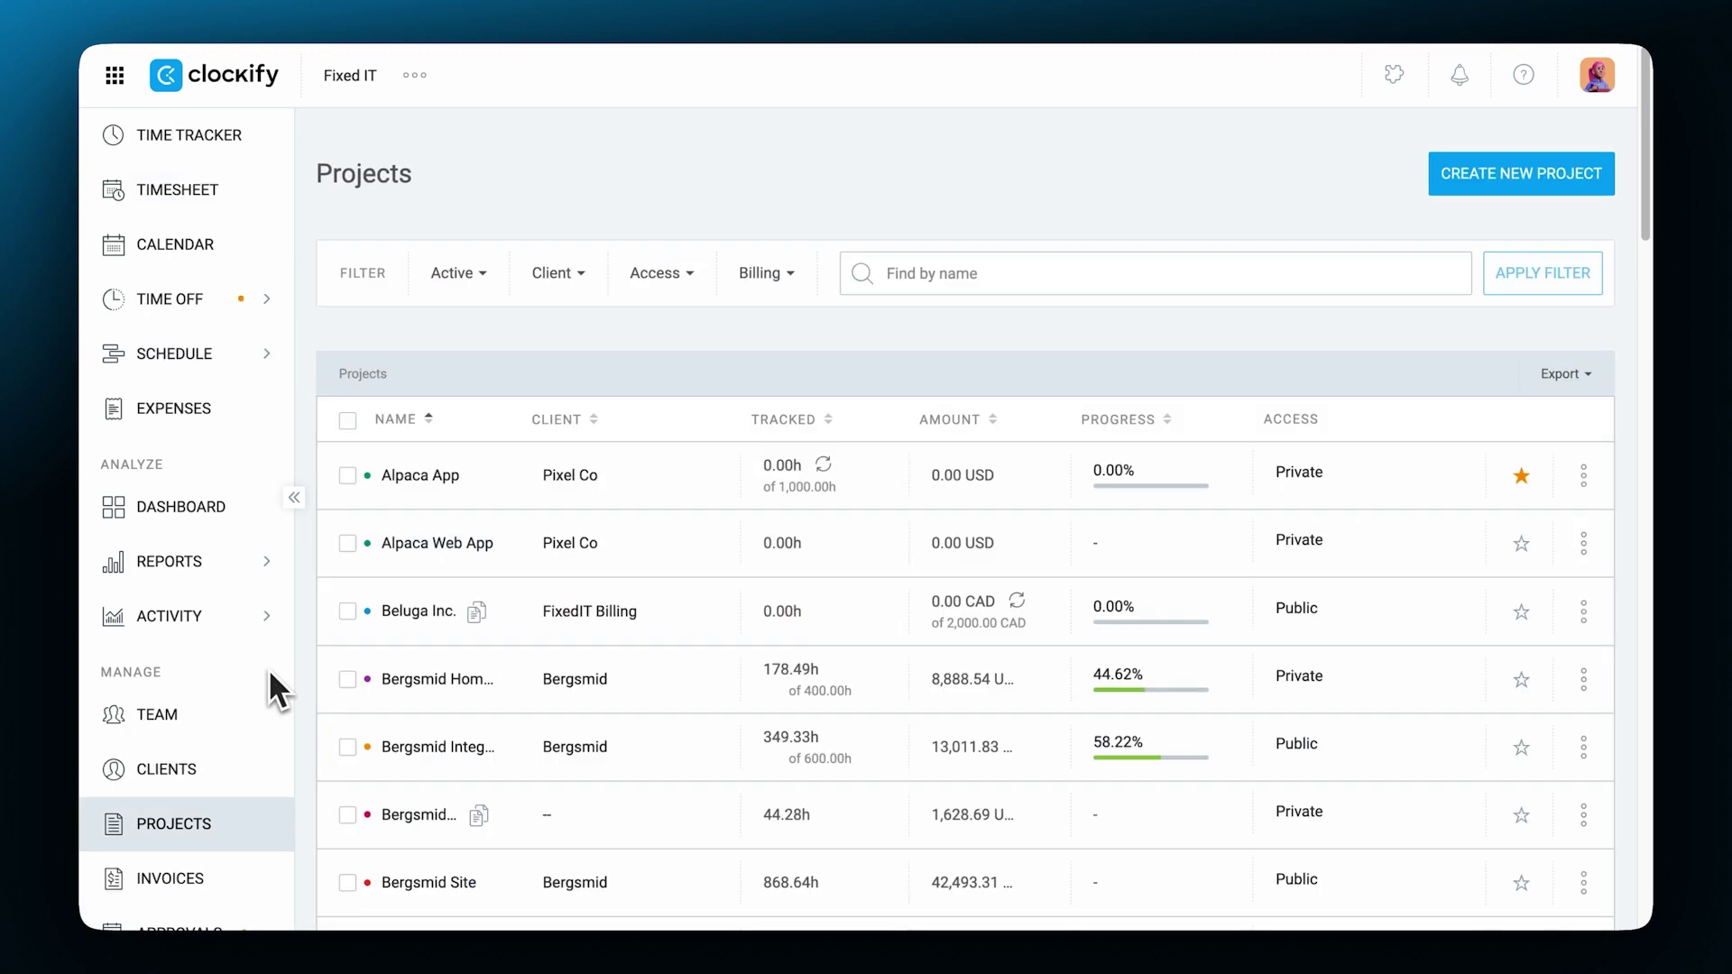
click(254, 712)
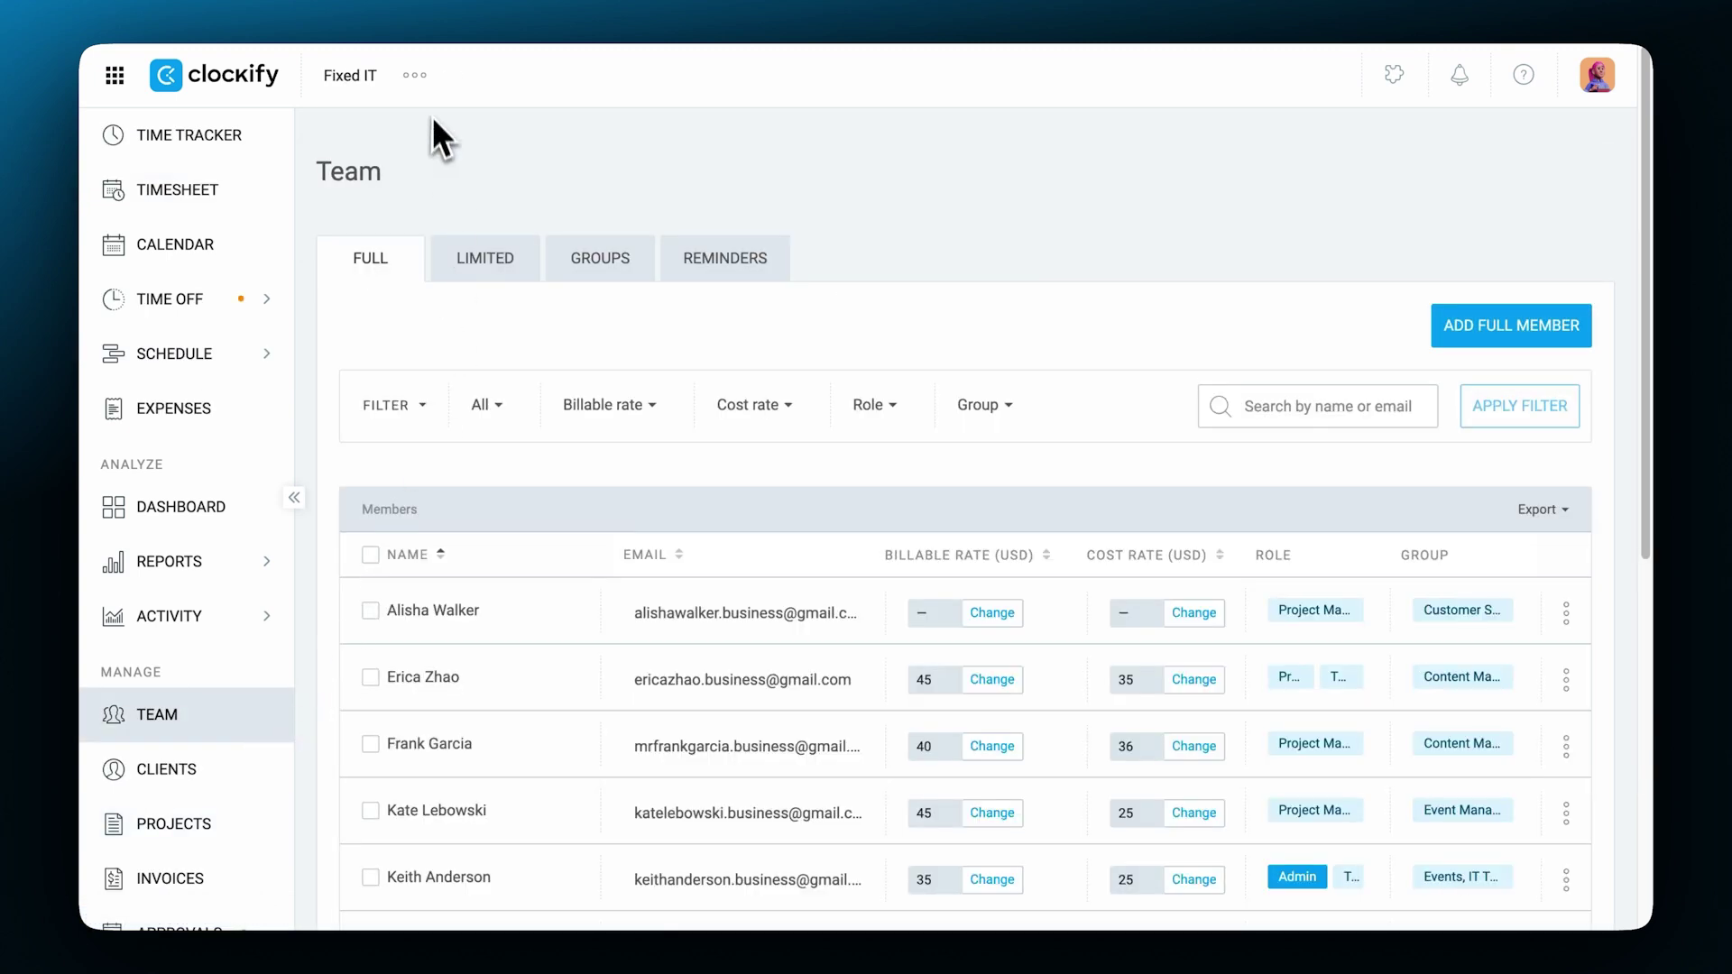
- In Fixed IT's permission settings, limit regular users to time and expenses on public Projects
click(418, 75)
click(461, 123)
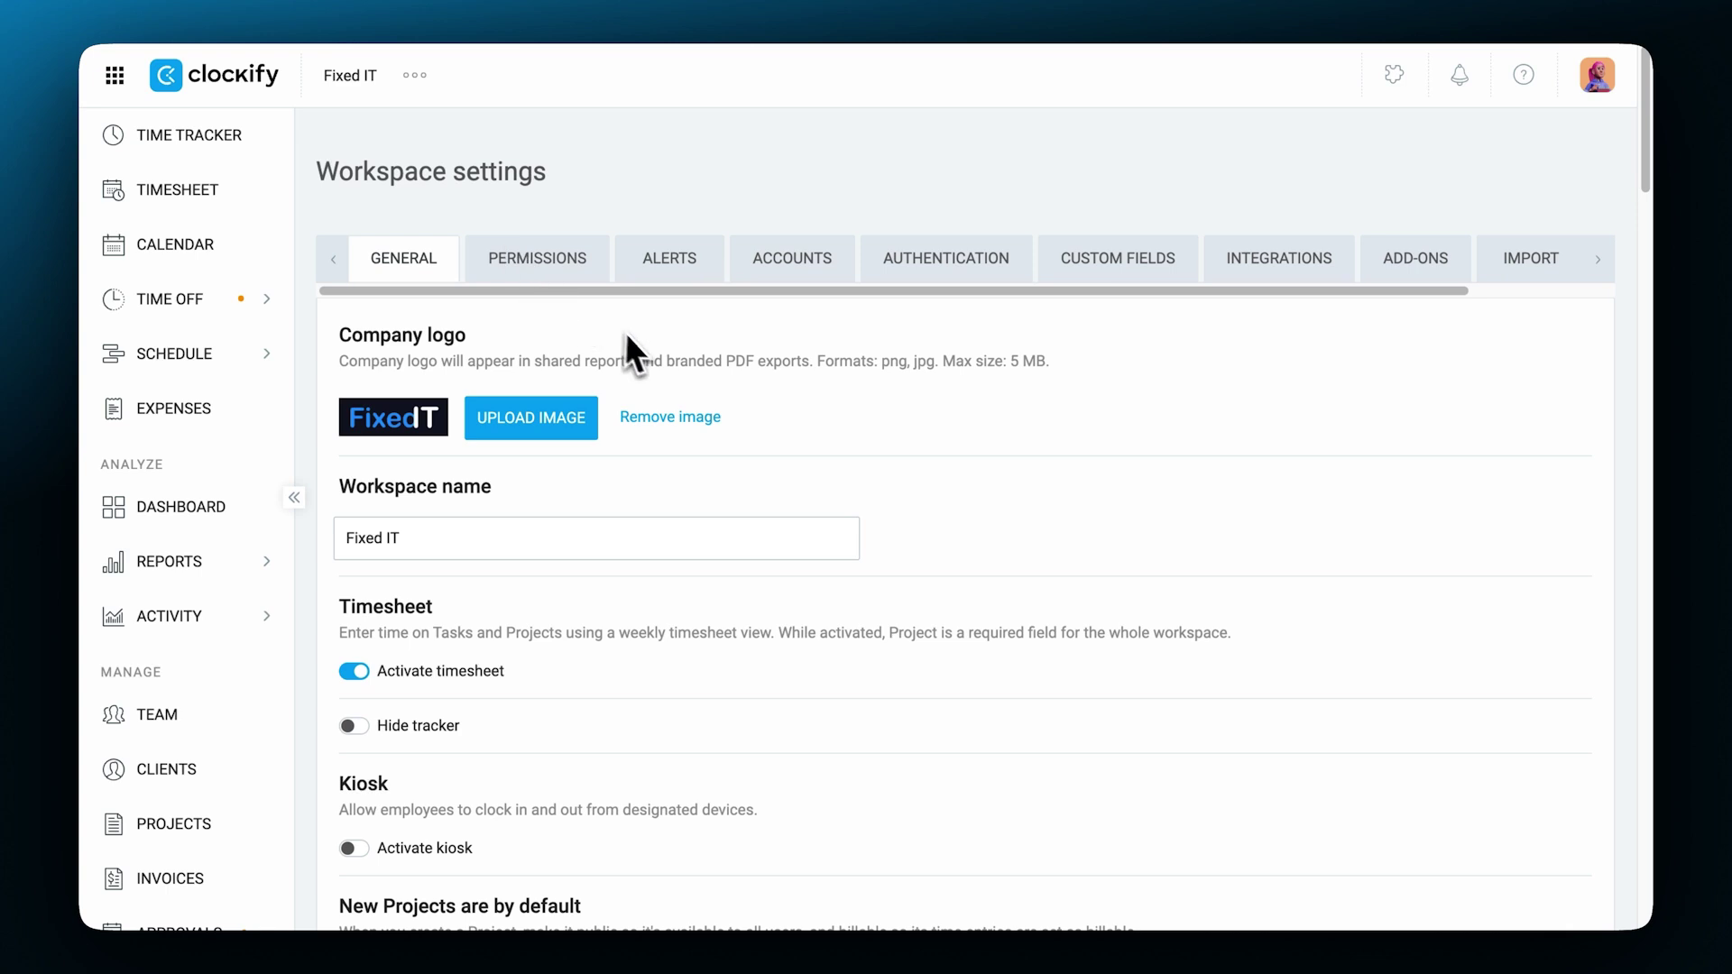
scroll(686, 367, down, 5)
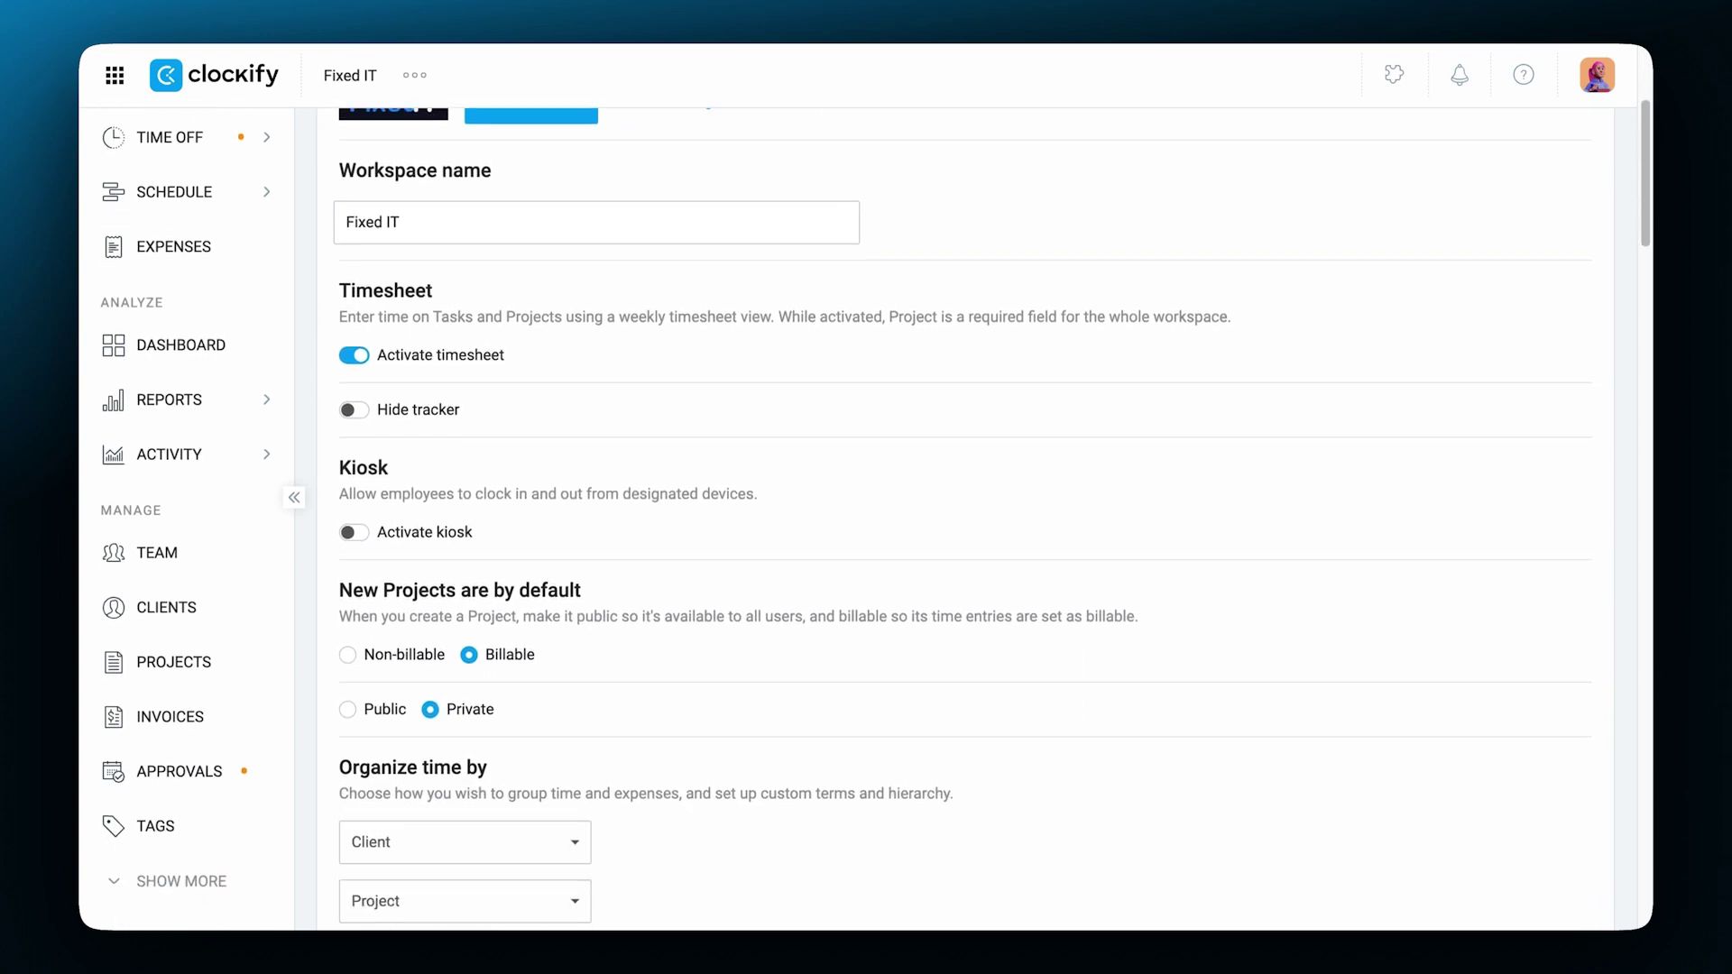
scroll(685, 366, down, 4)
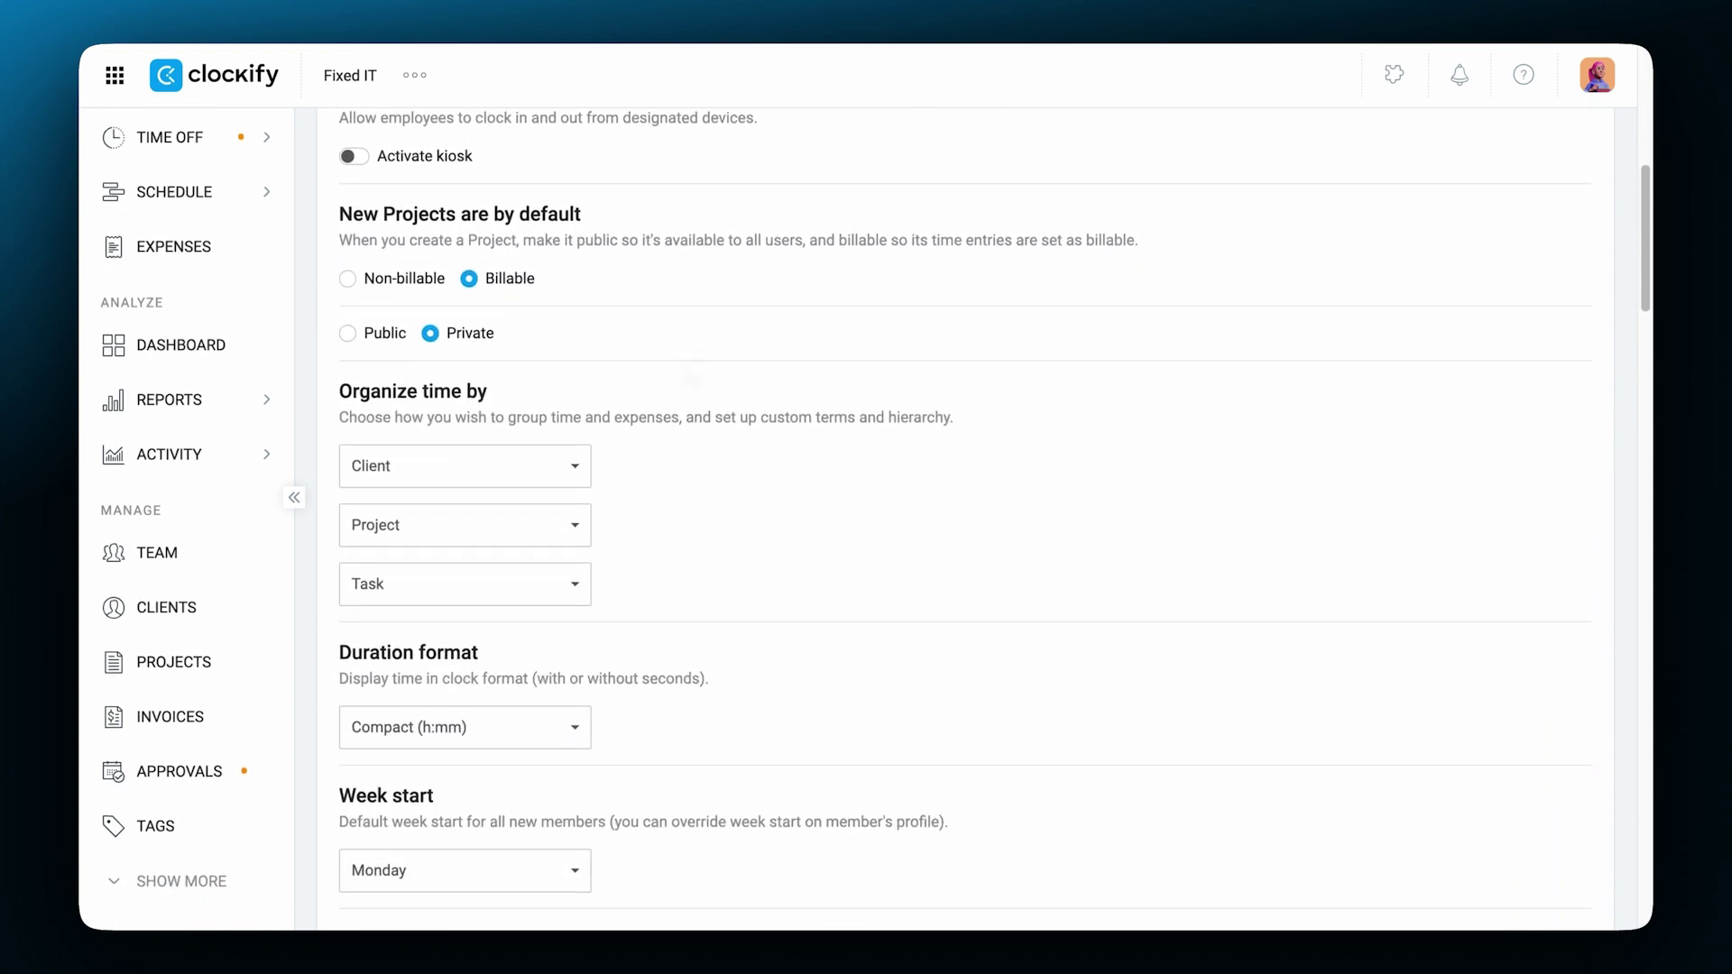
scroll(683, 366, down, 5)
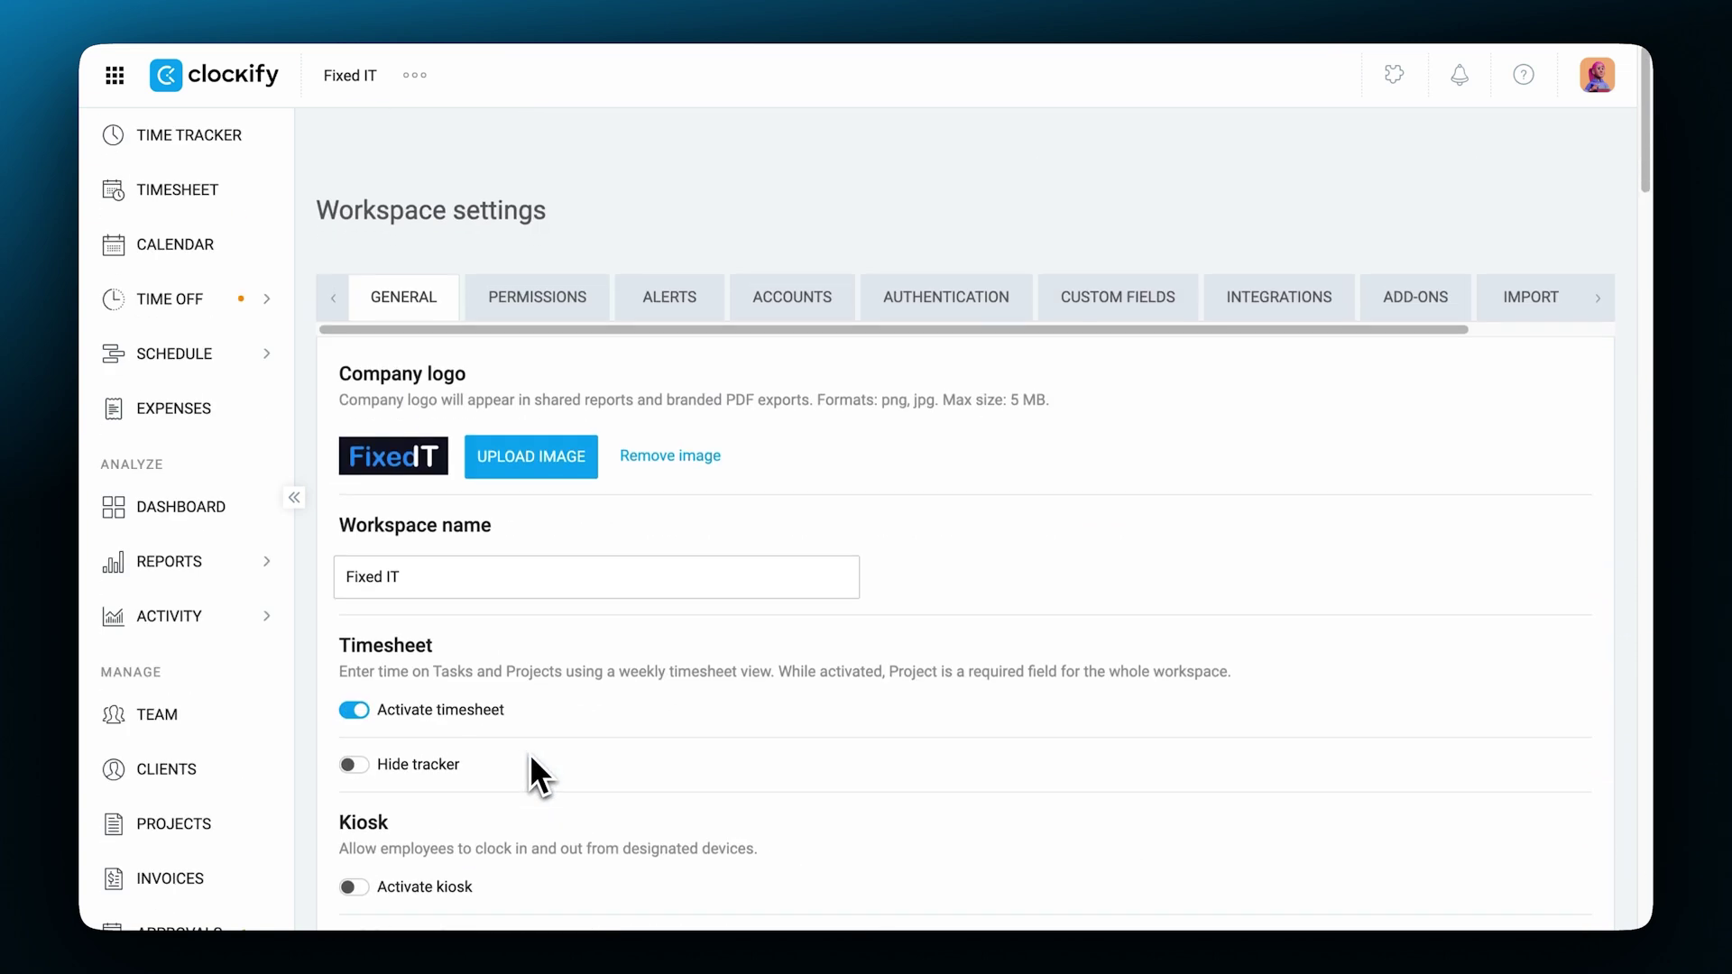
click(548, 260)
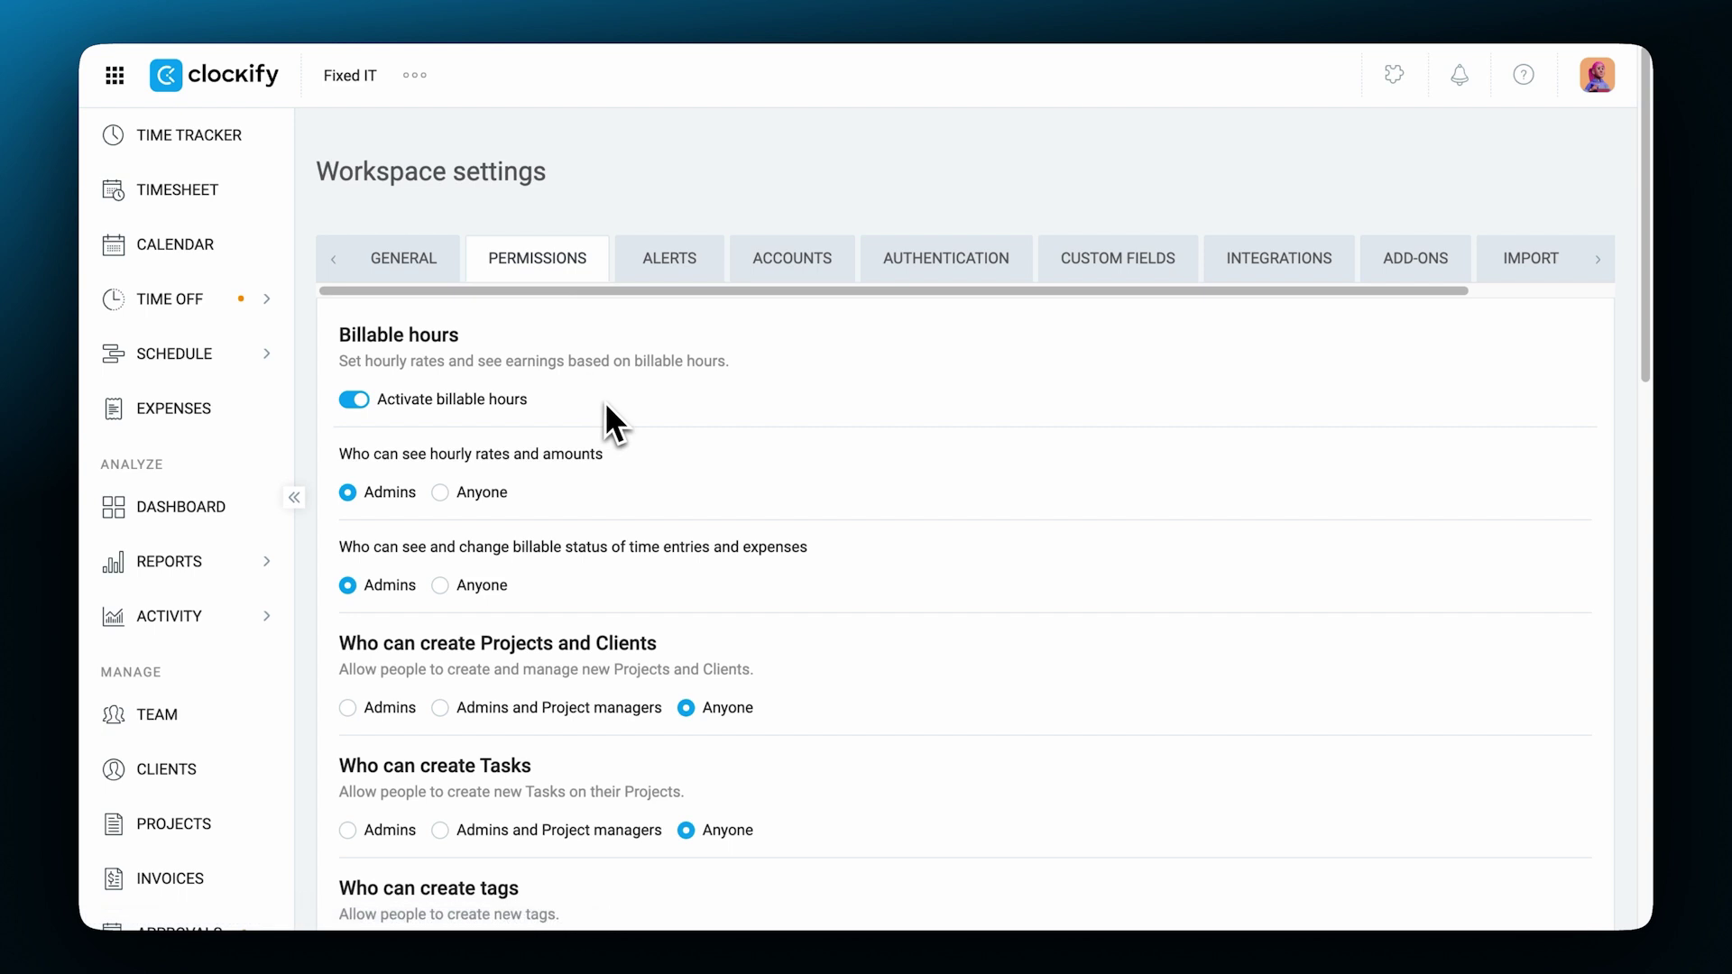
scroll(610, 411, down, 4)
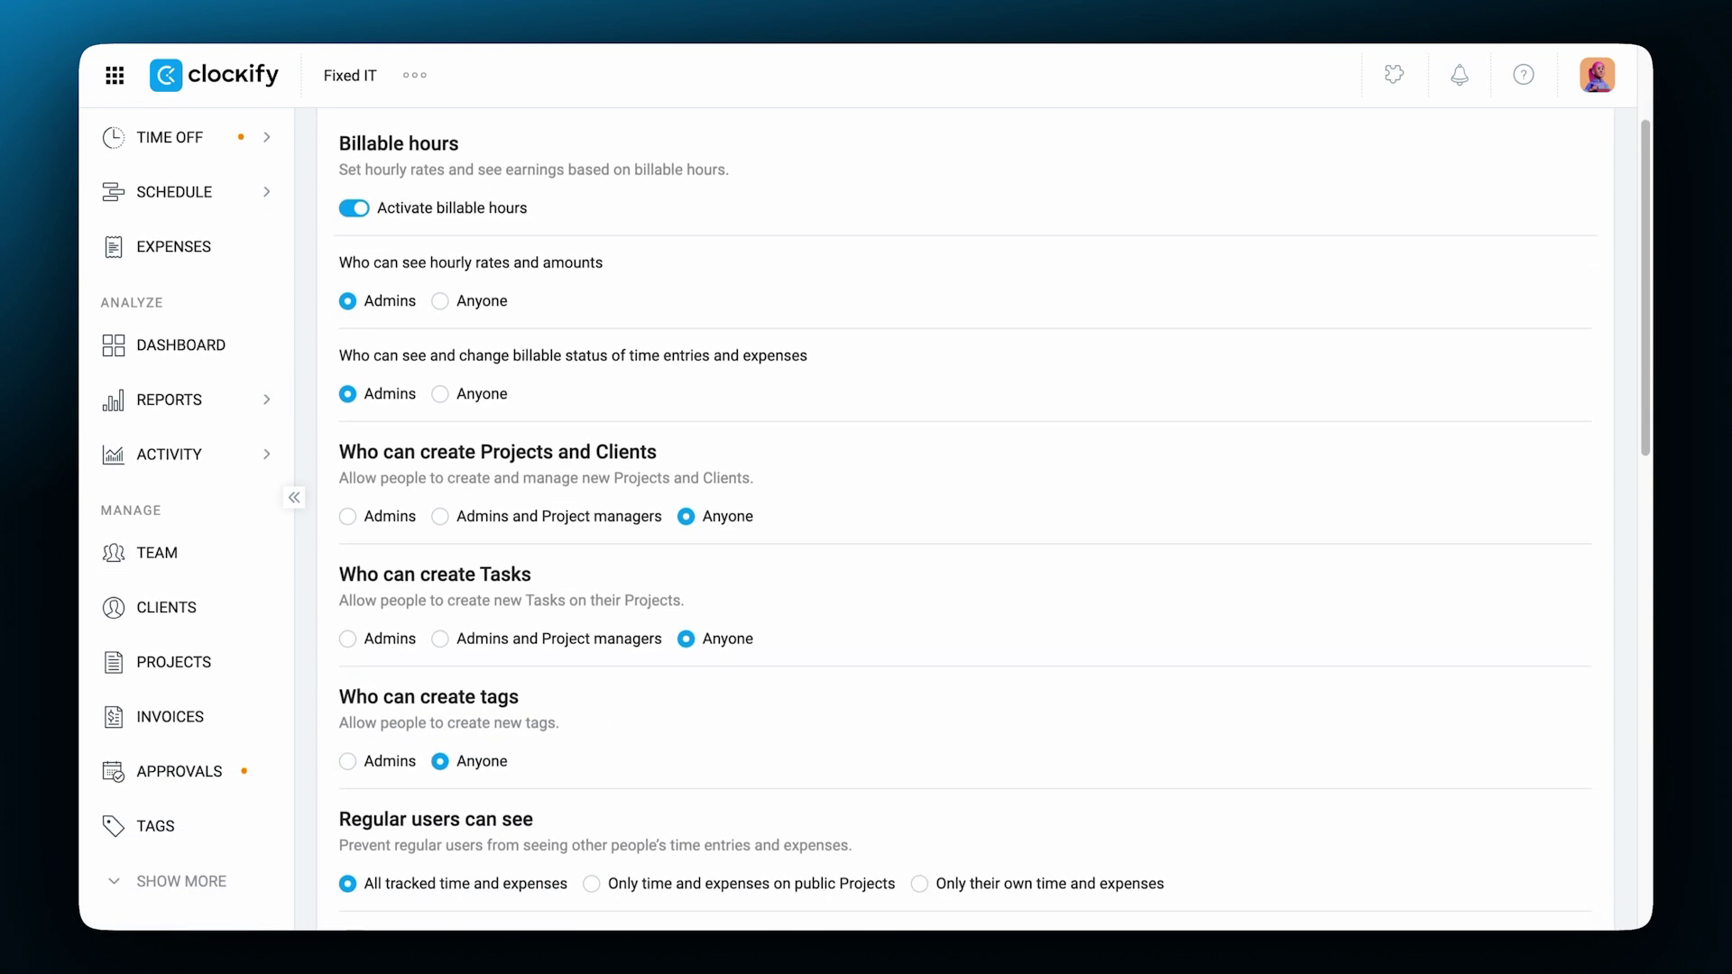
scroll(902, 505, down, 3)
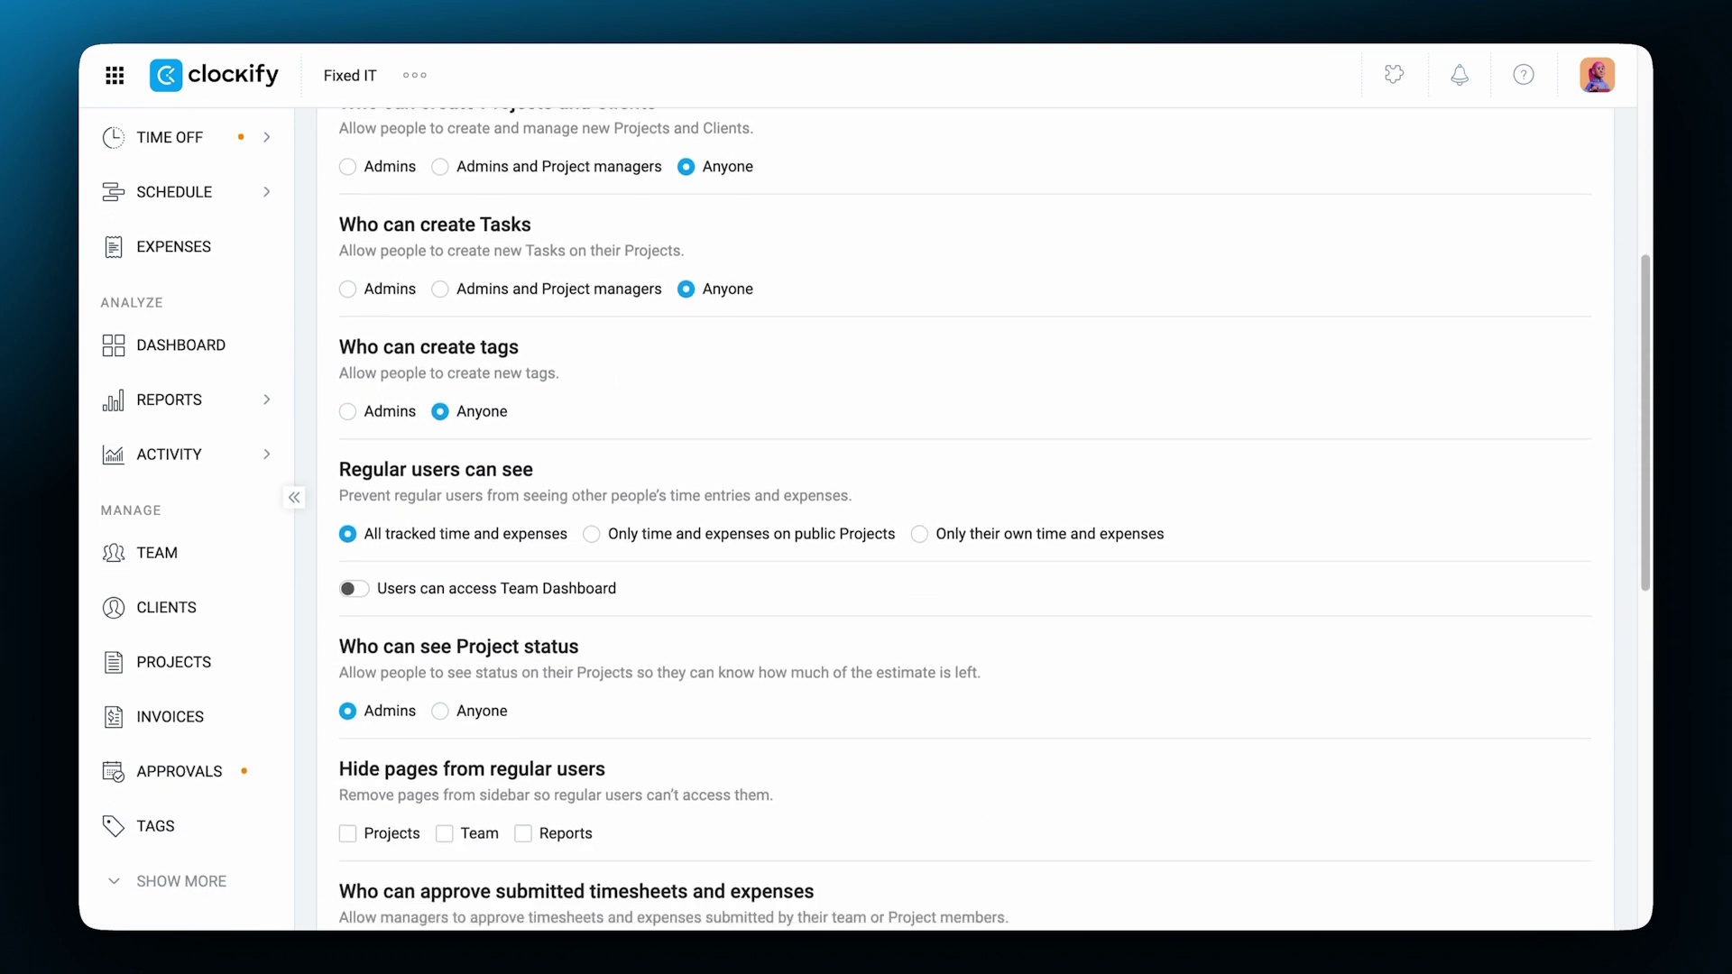
scroll(902, 505, down, 2)
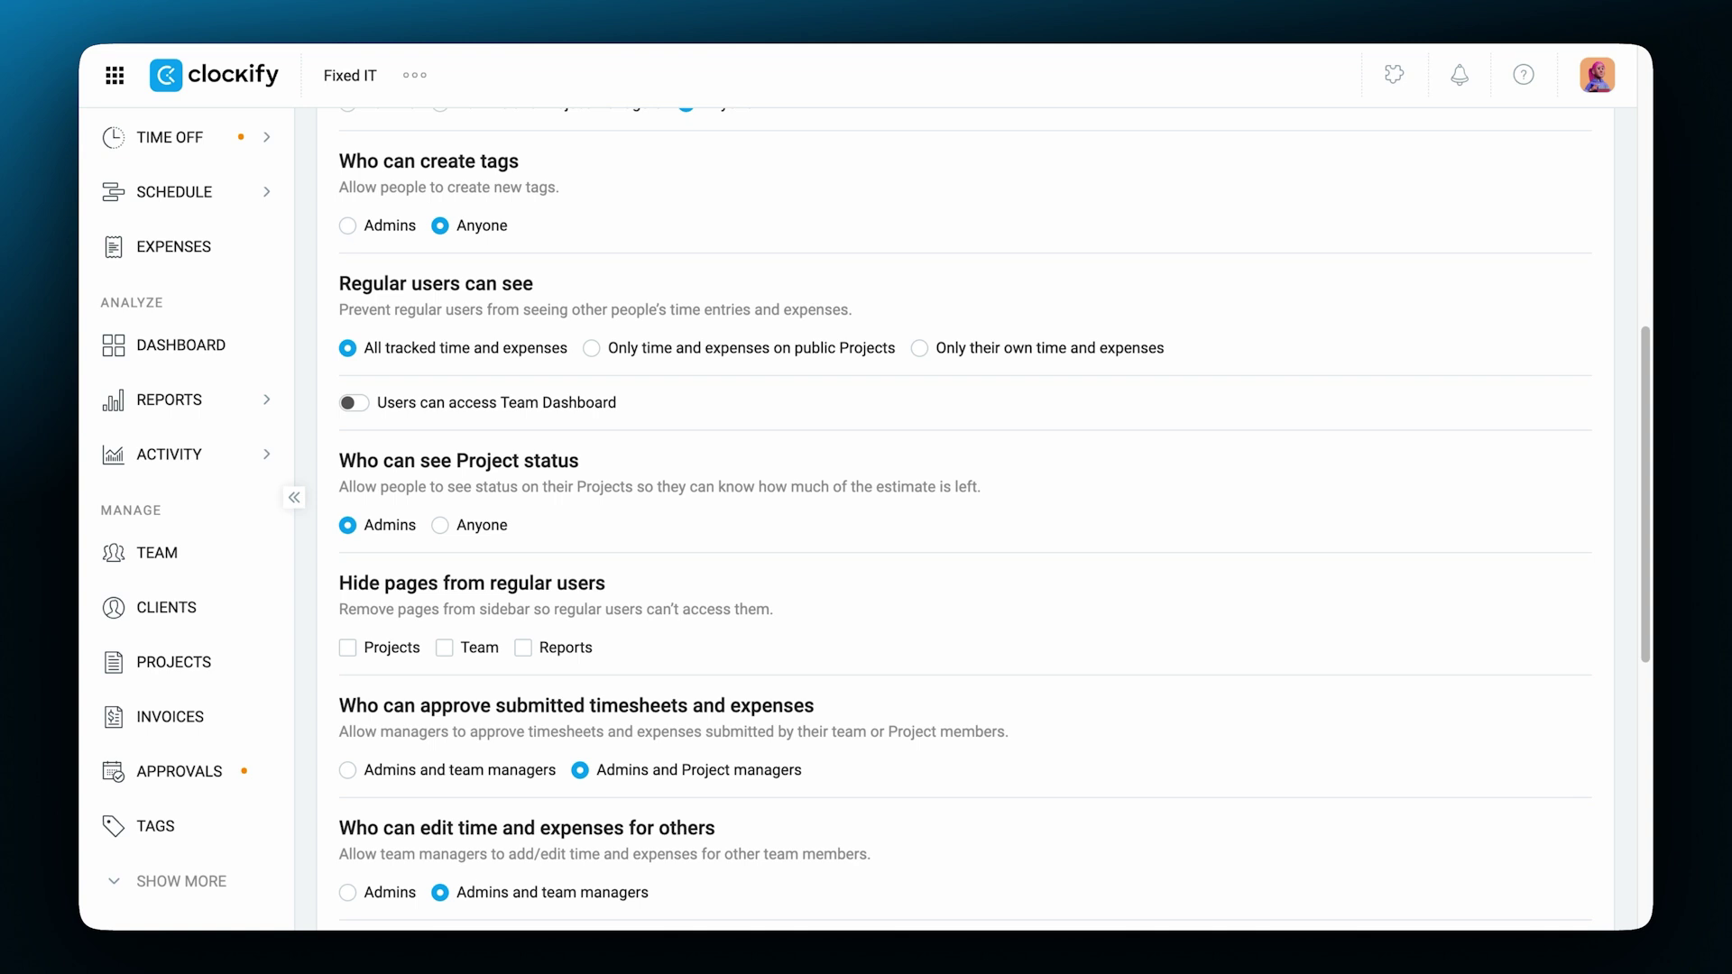
click(614, 355)
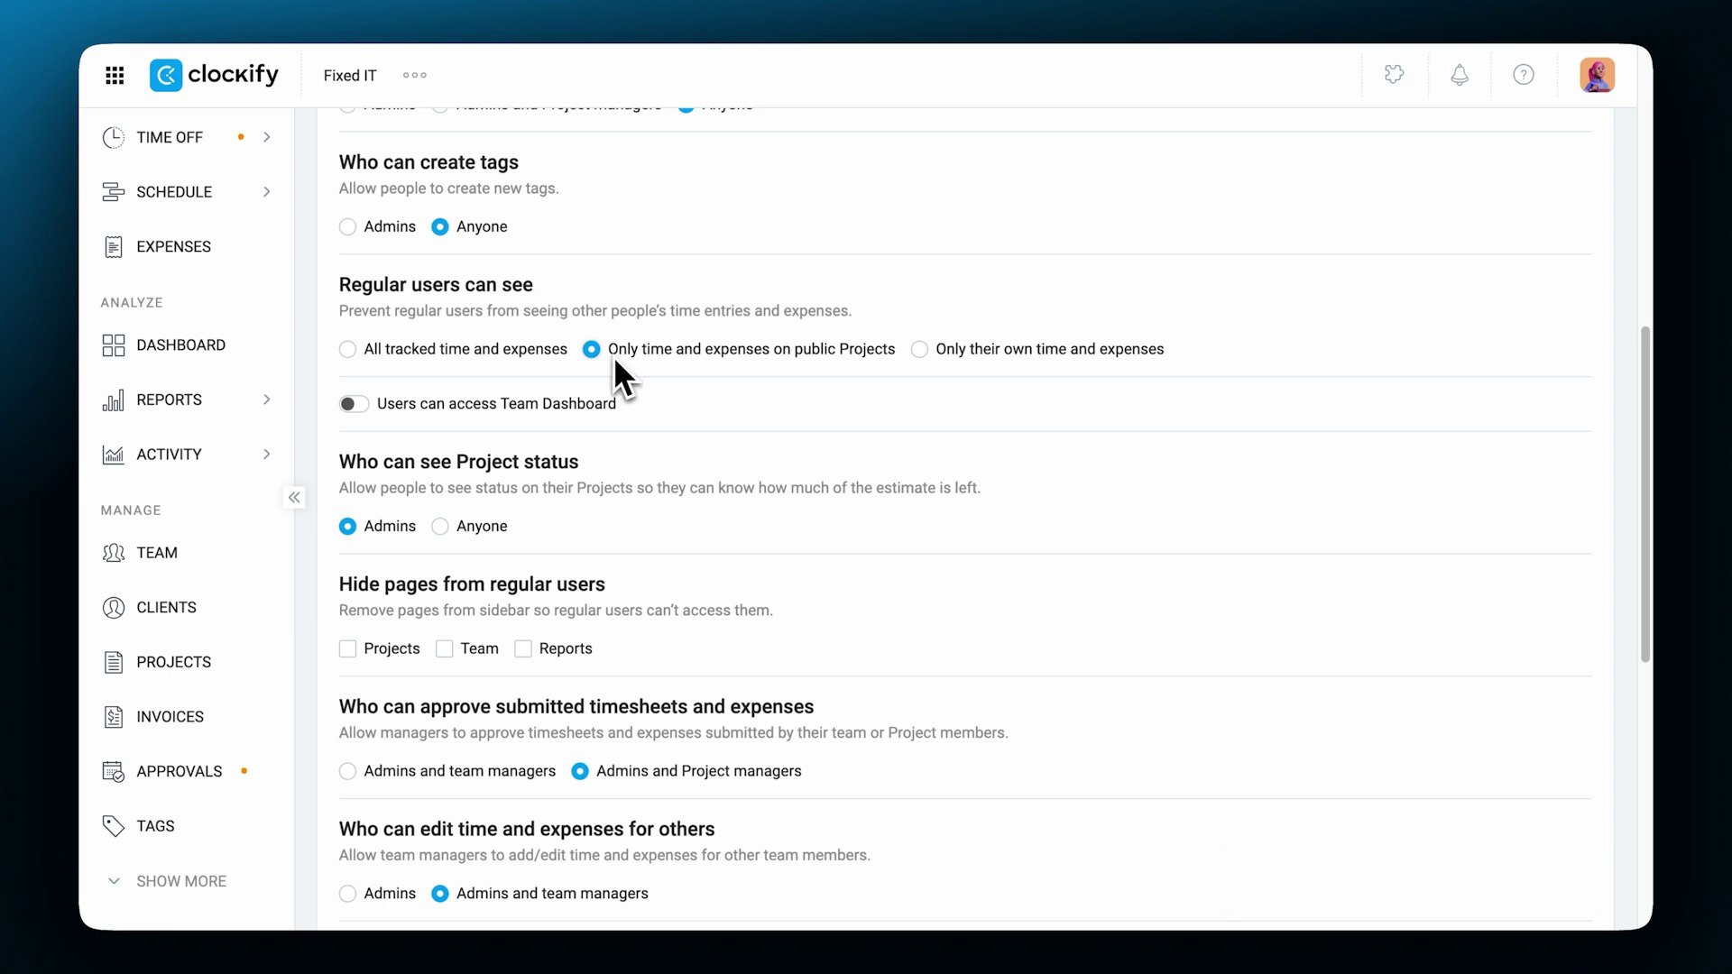
scroll(613, 355, up, 10)
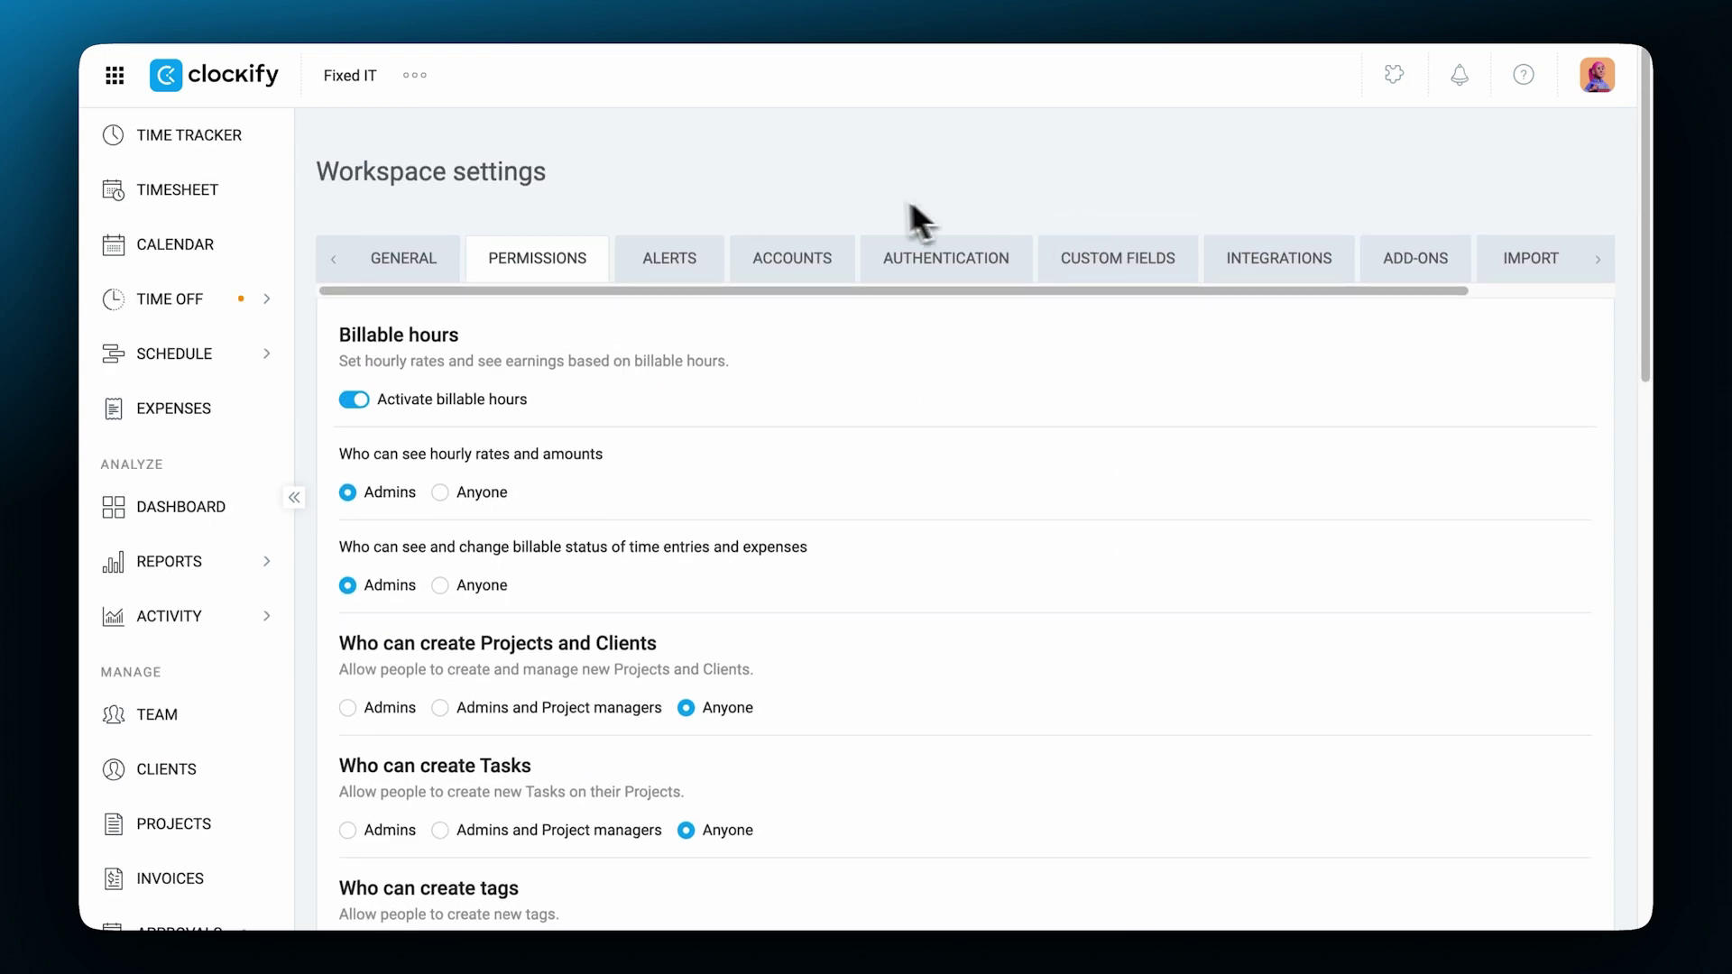
- Go to workspace management in CAKE.com Account and start creating a workspace
click(417, 76)
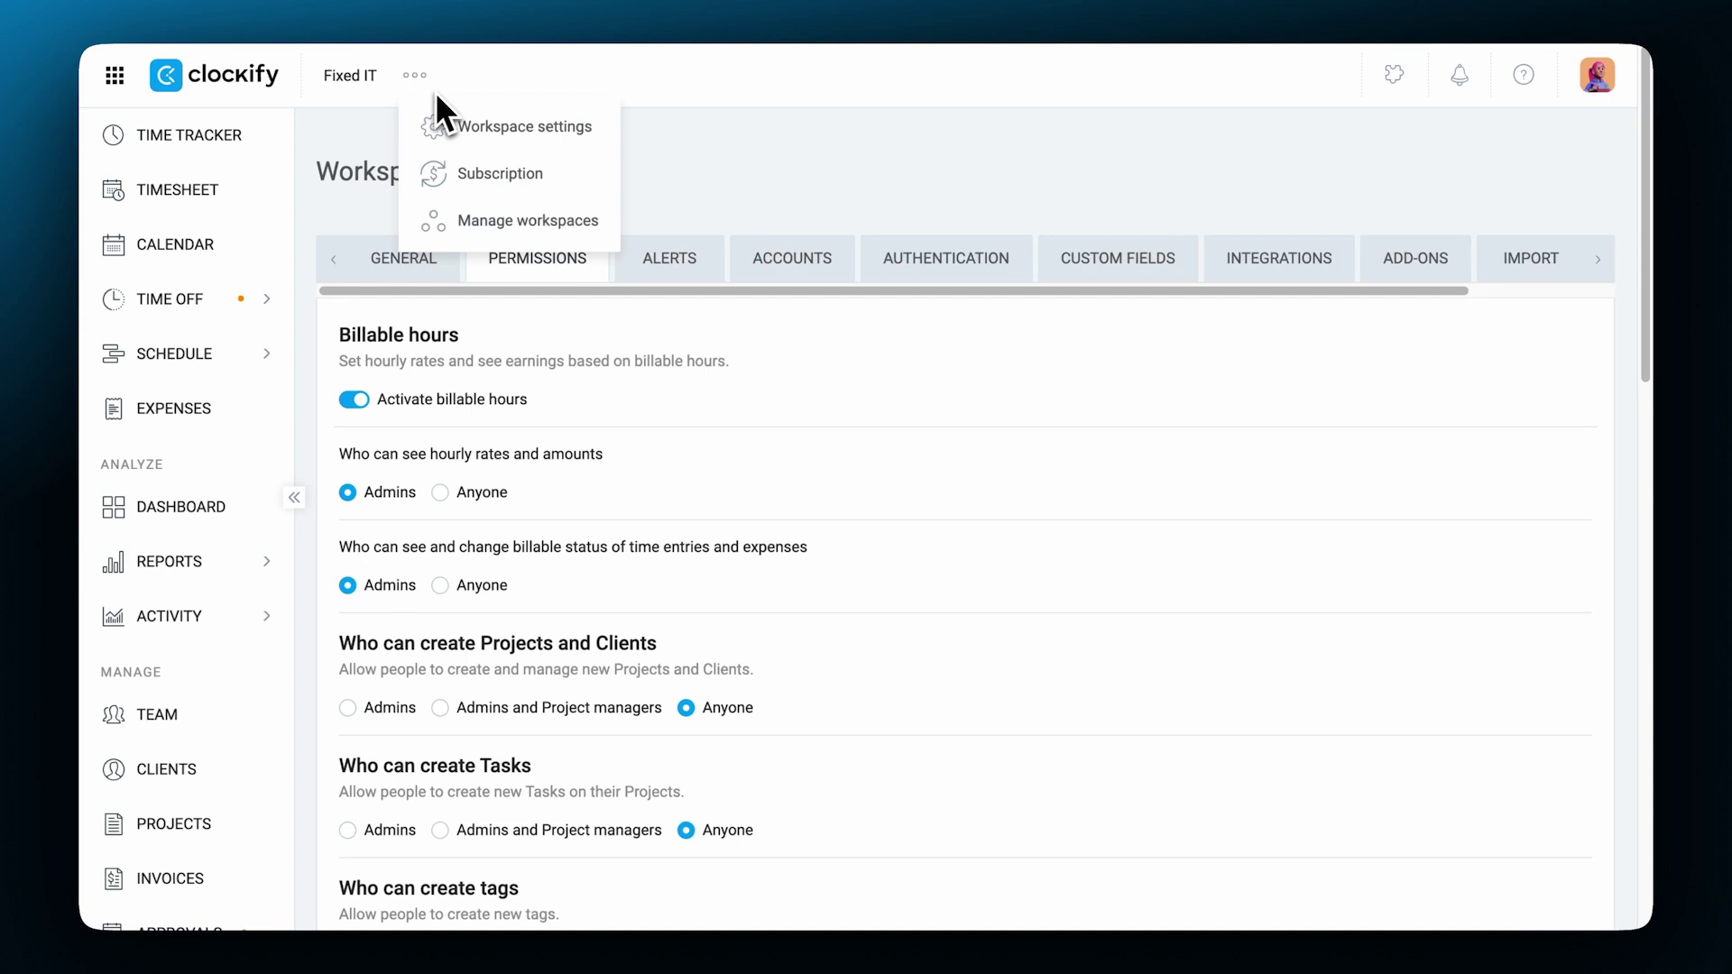
click(498, 220)
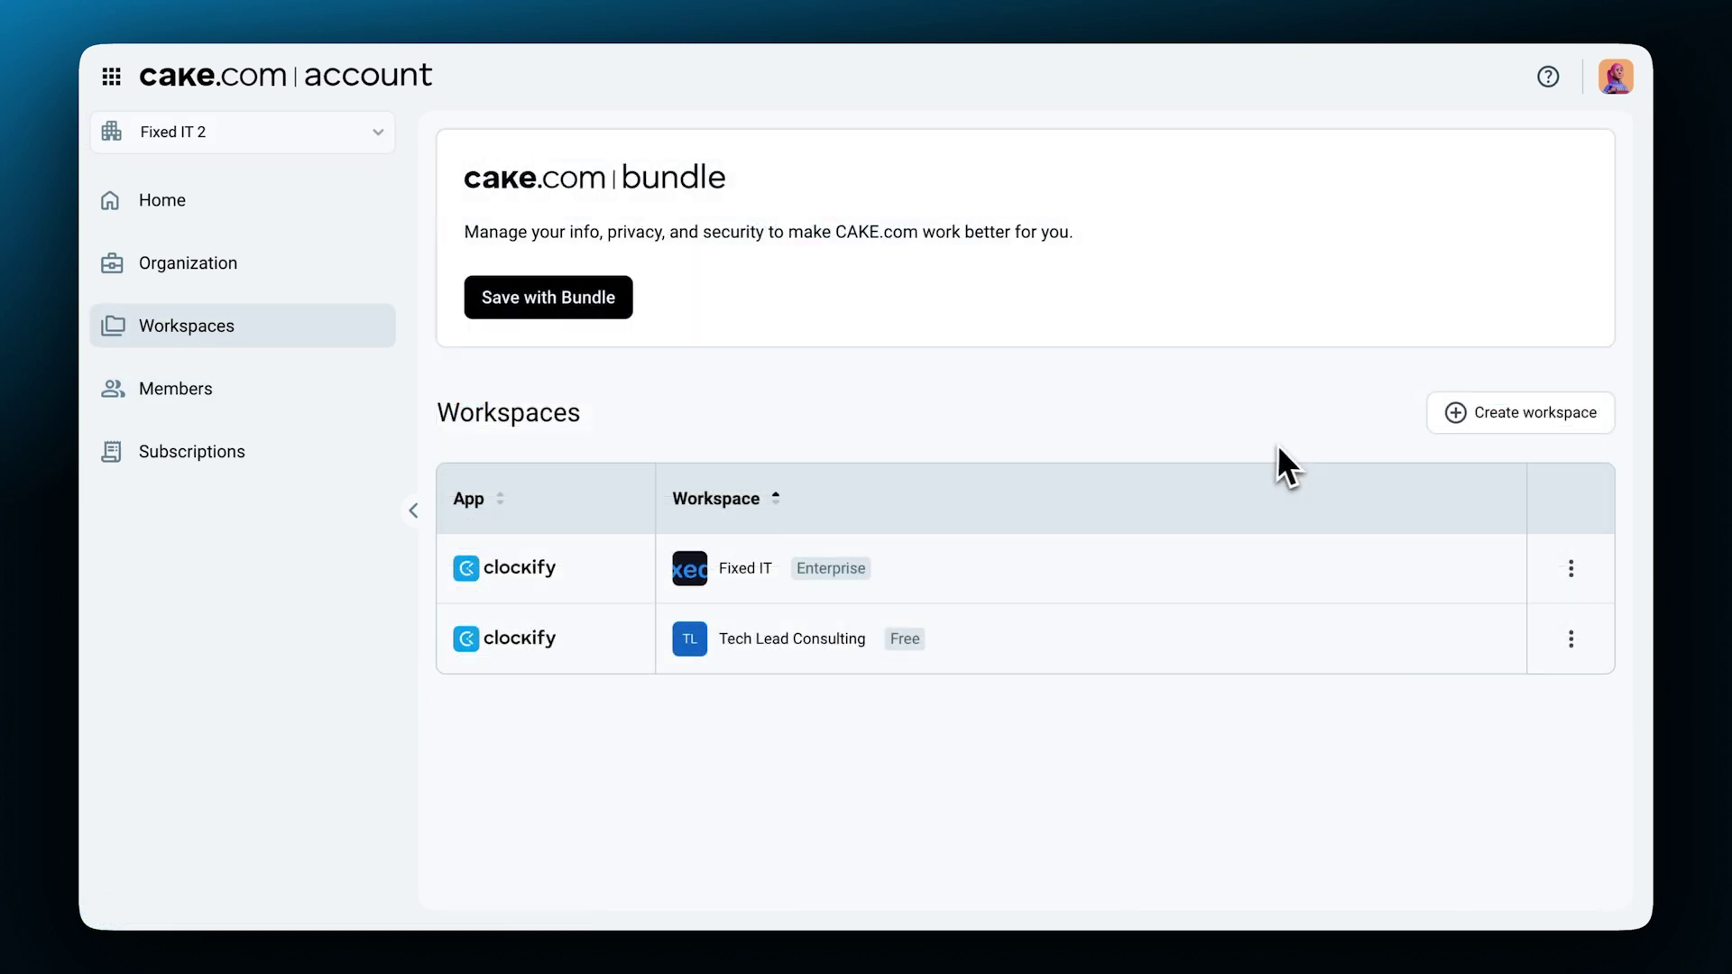
click(1462, 415)
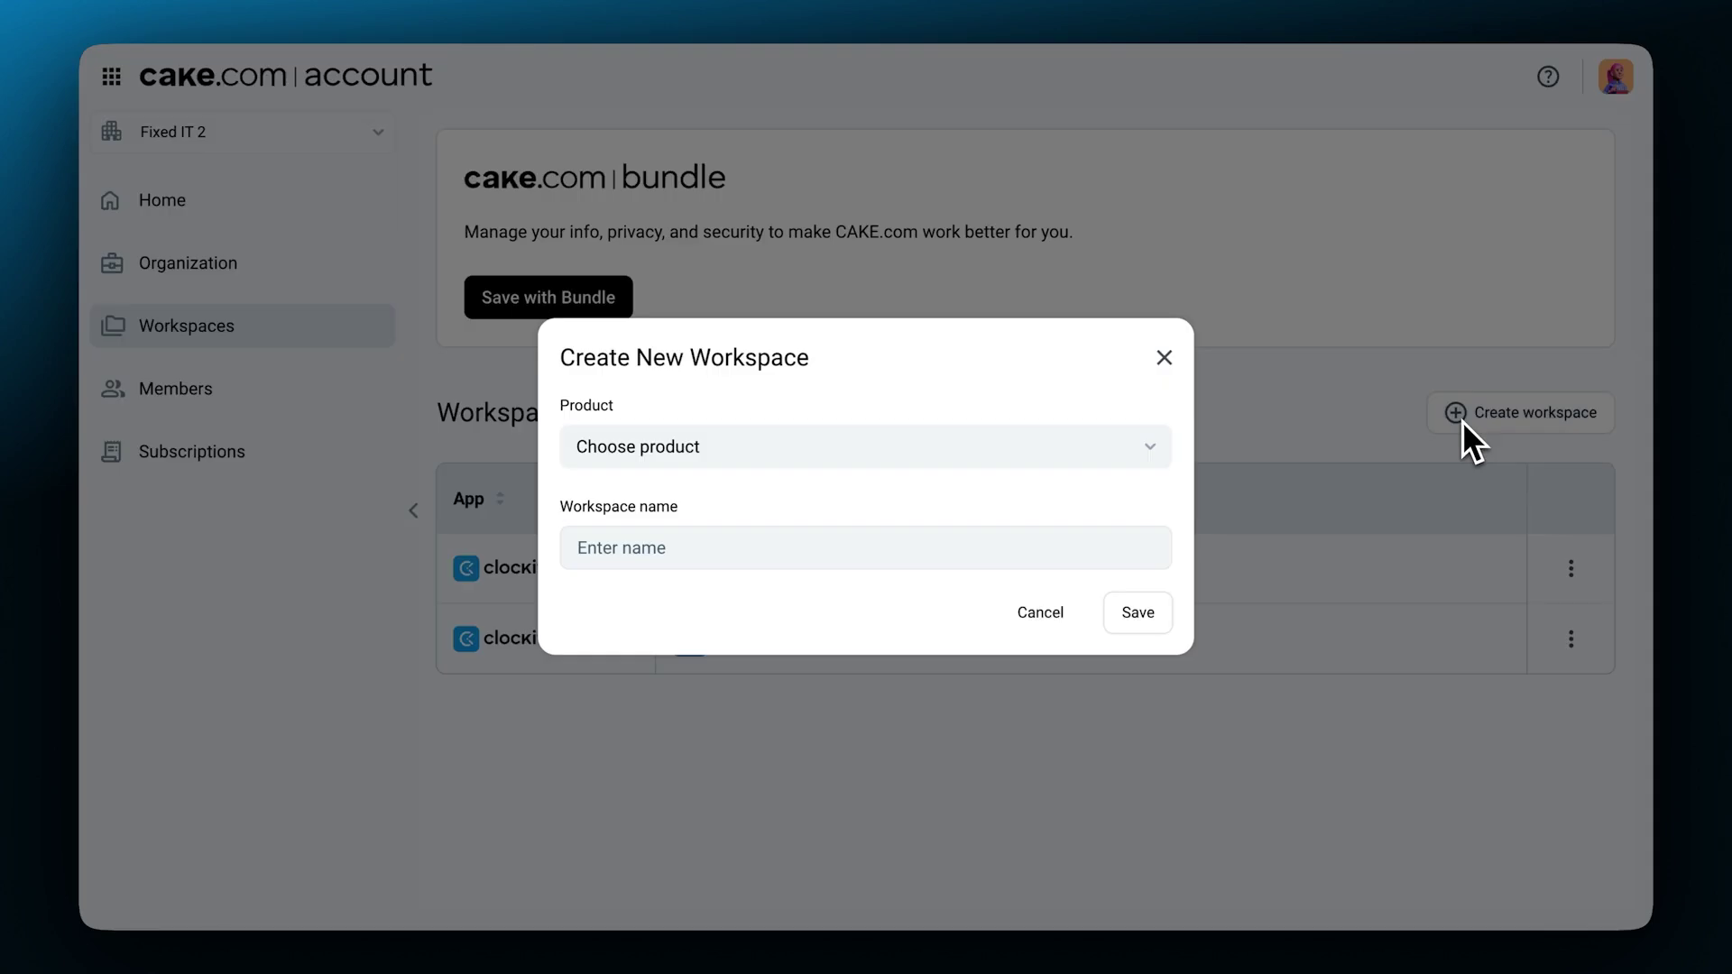
- Choose Clockify as the product, enter the user's private workspace name, and save it
click(1142, 442)
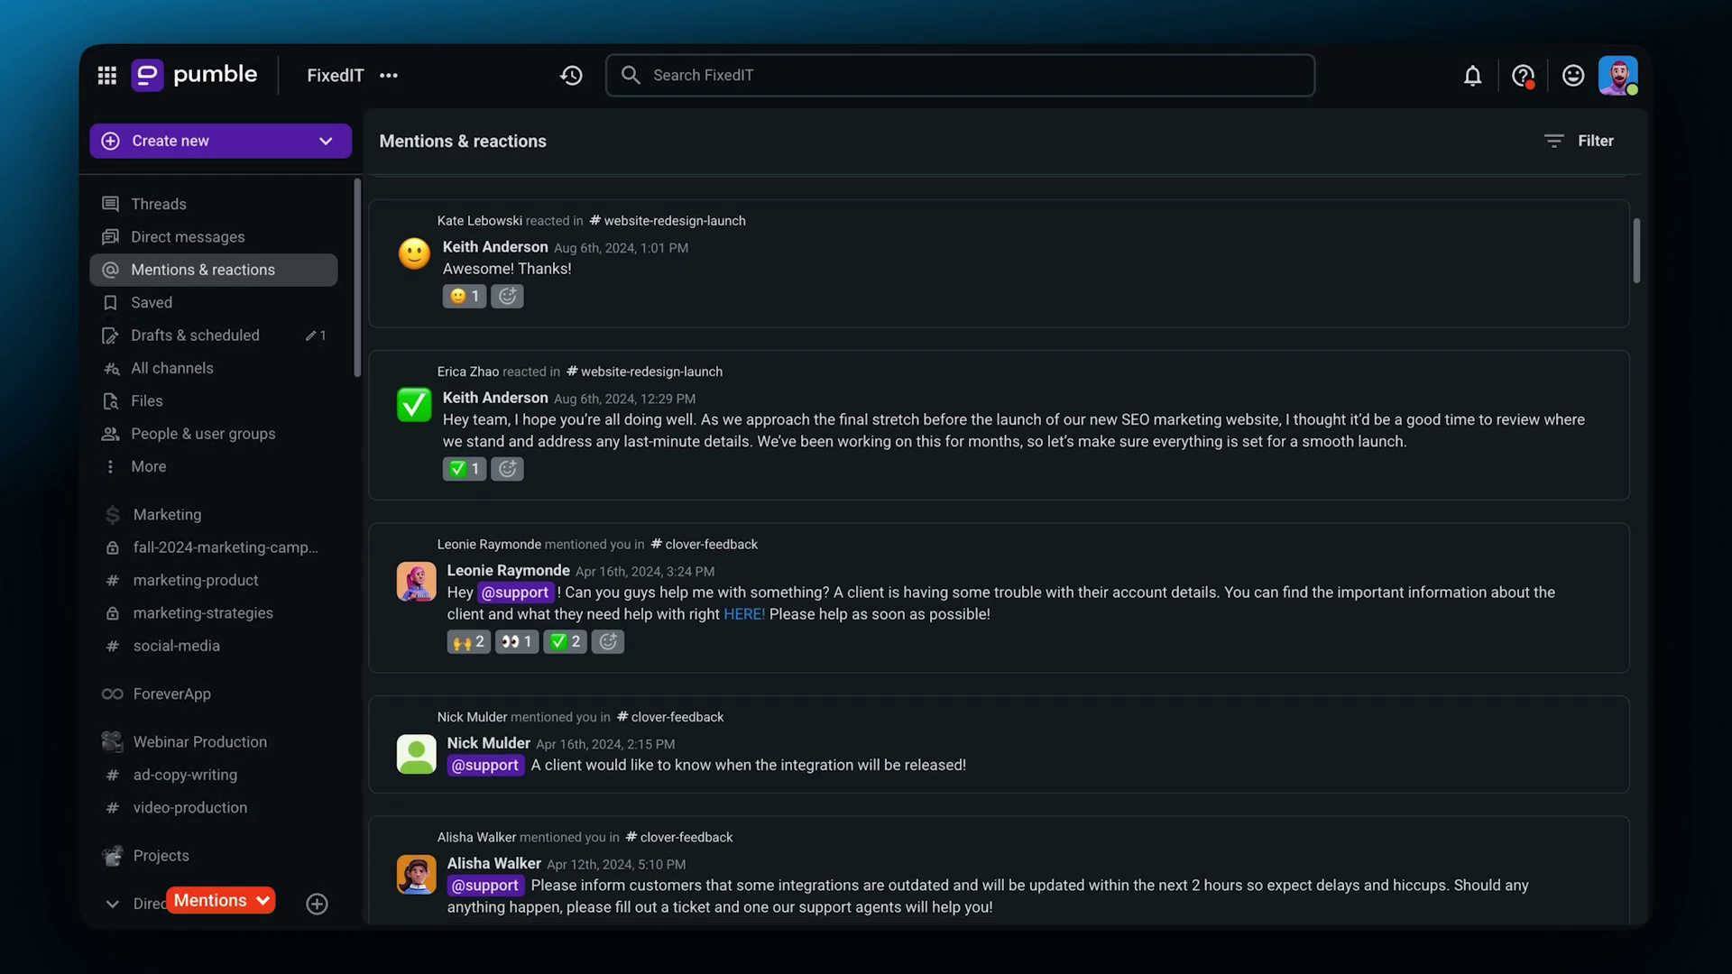
scroll(1004, 550, down, 2)
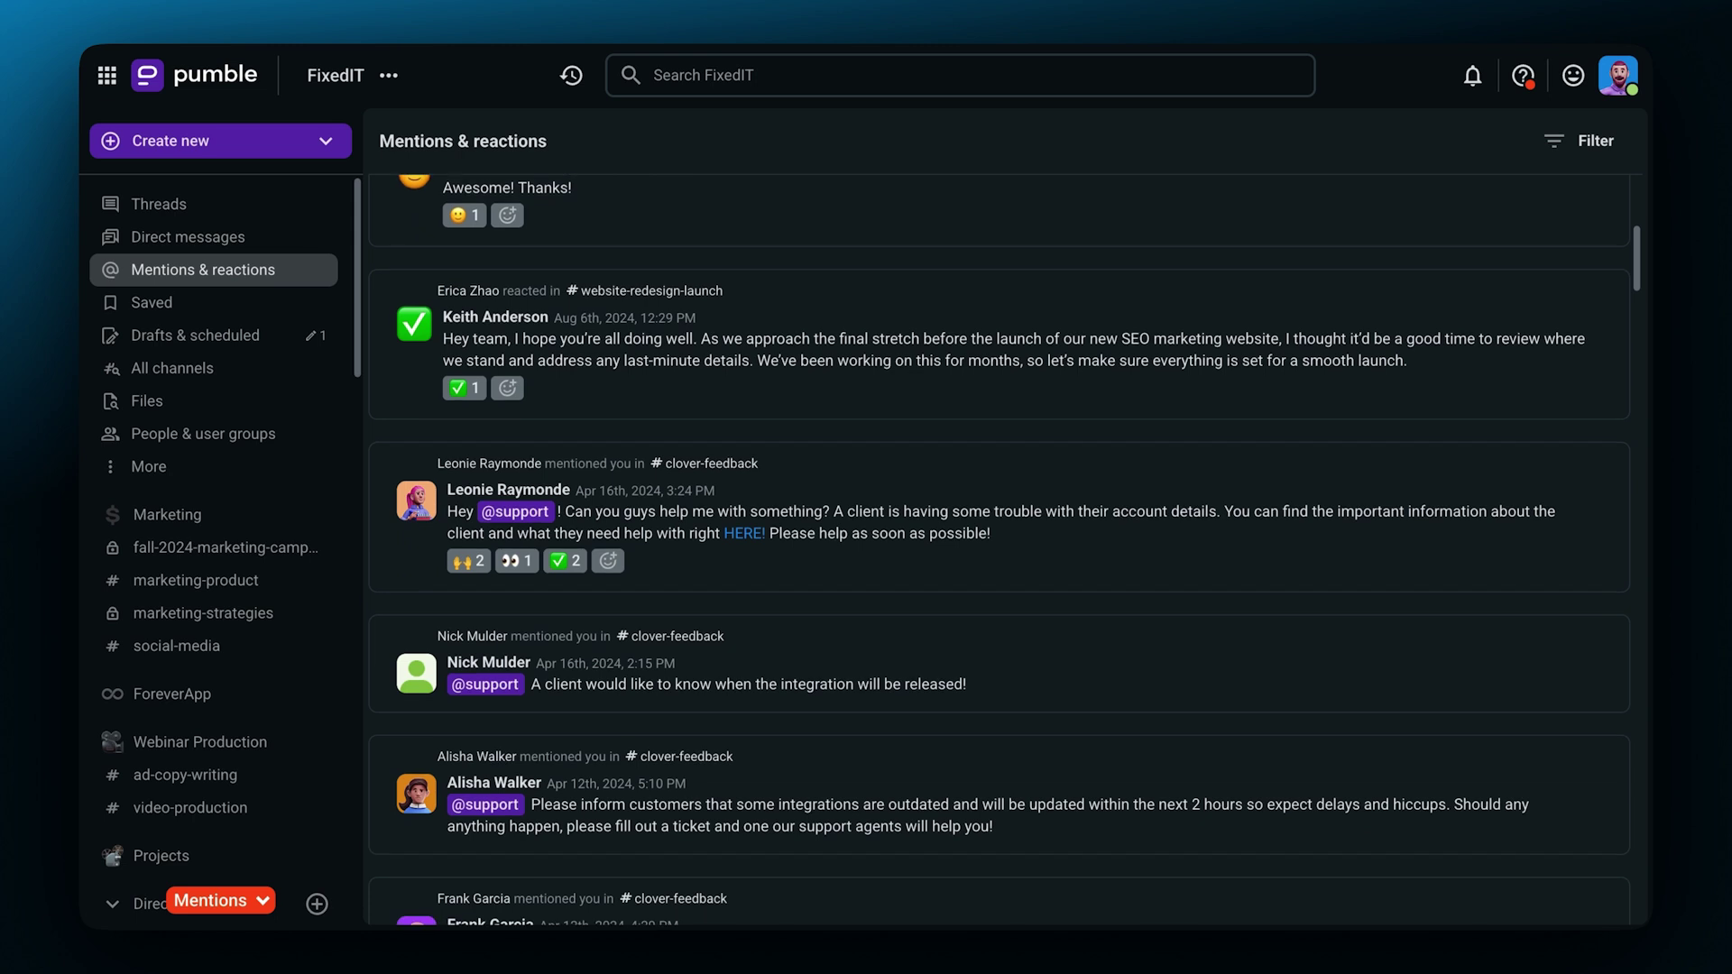
scroll(1004, 550, down, 1)
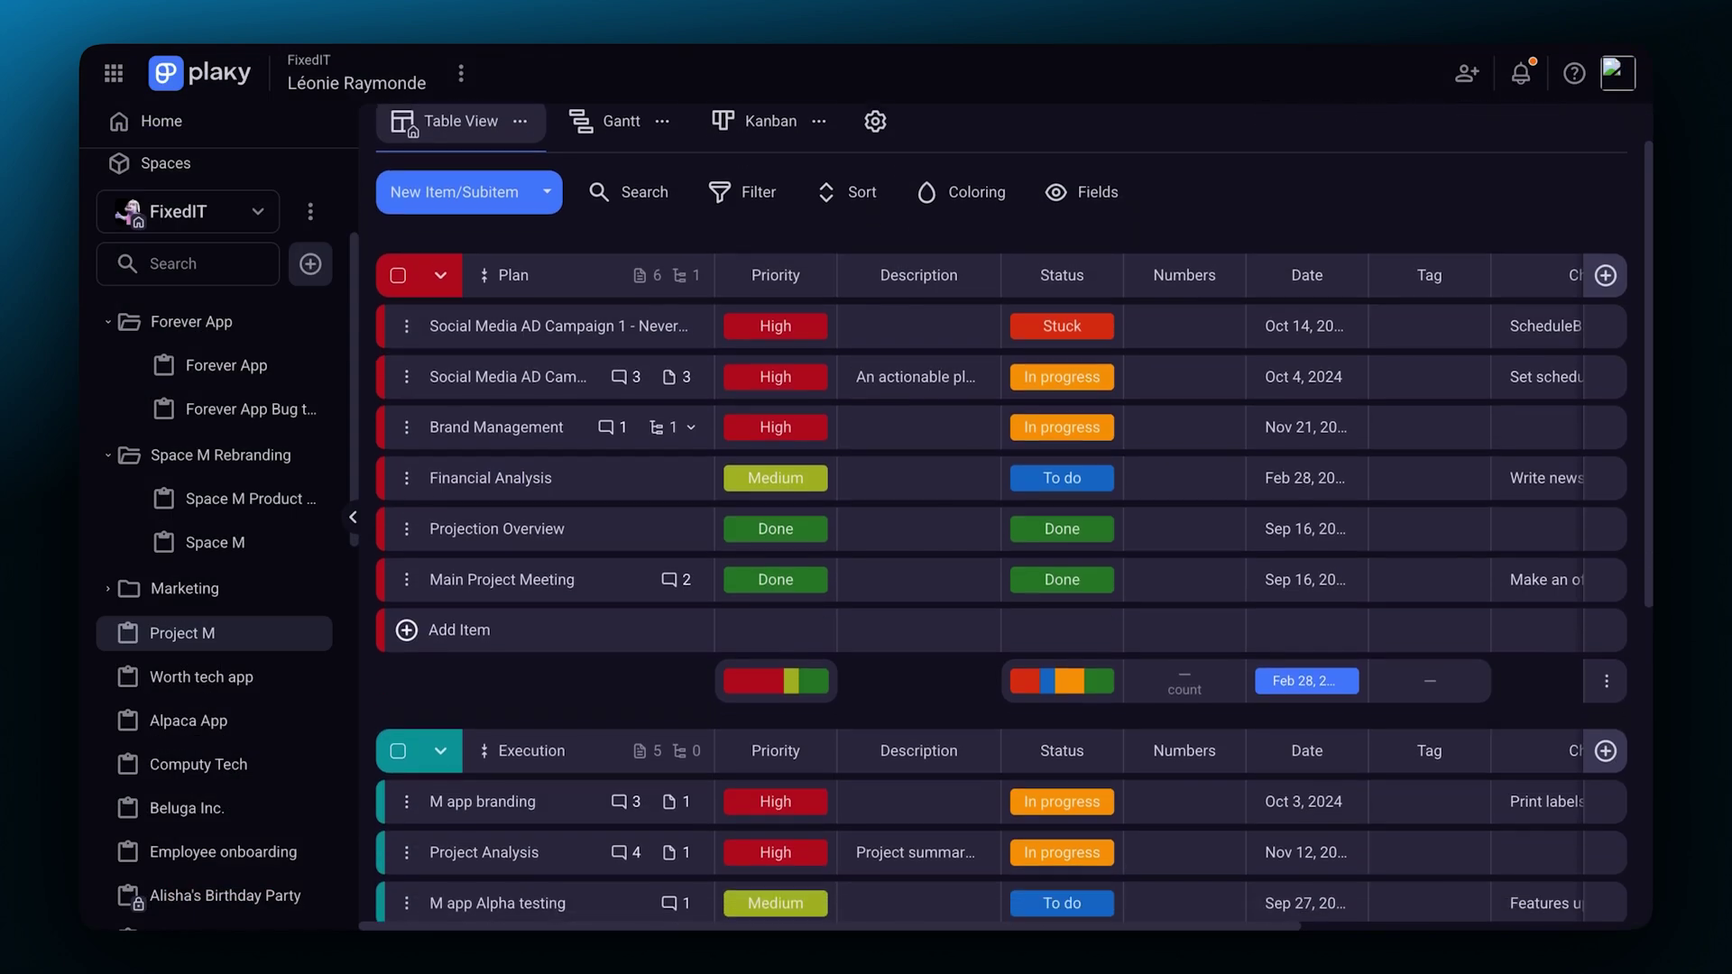
scroll(1004, 549, down, 3)
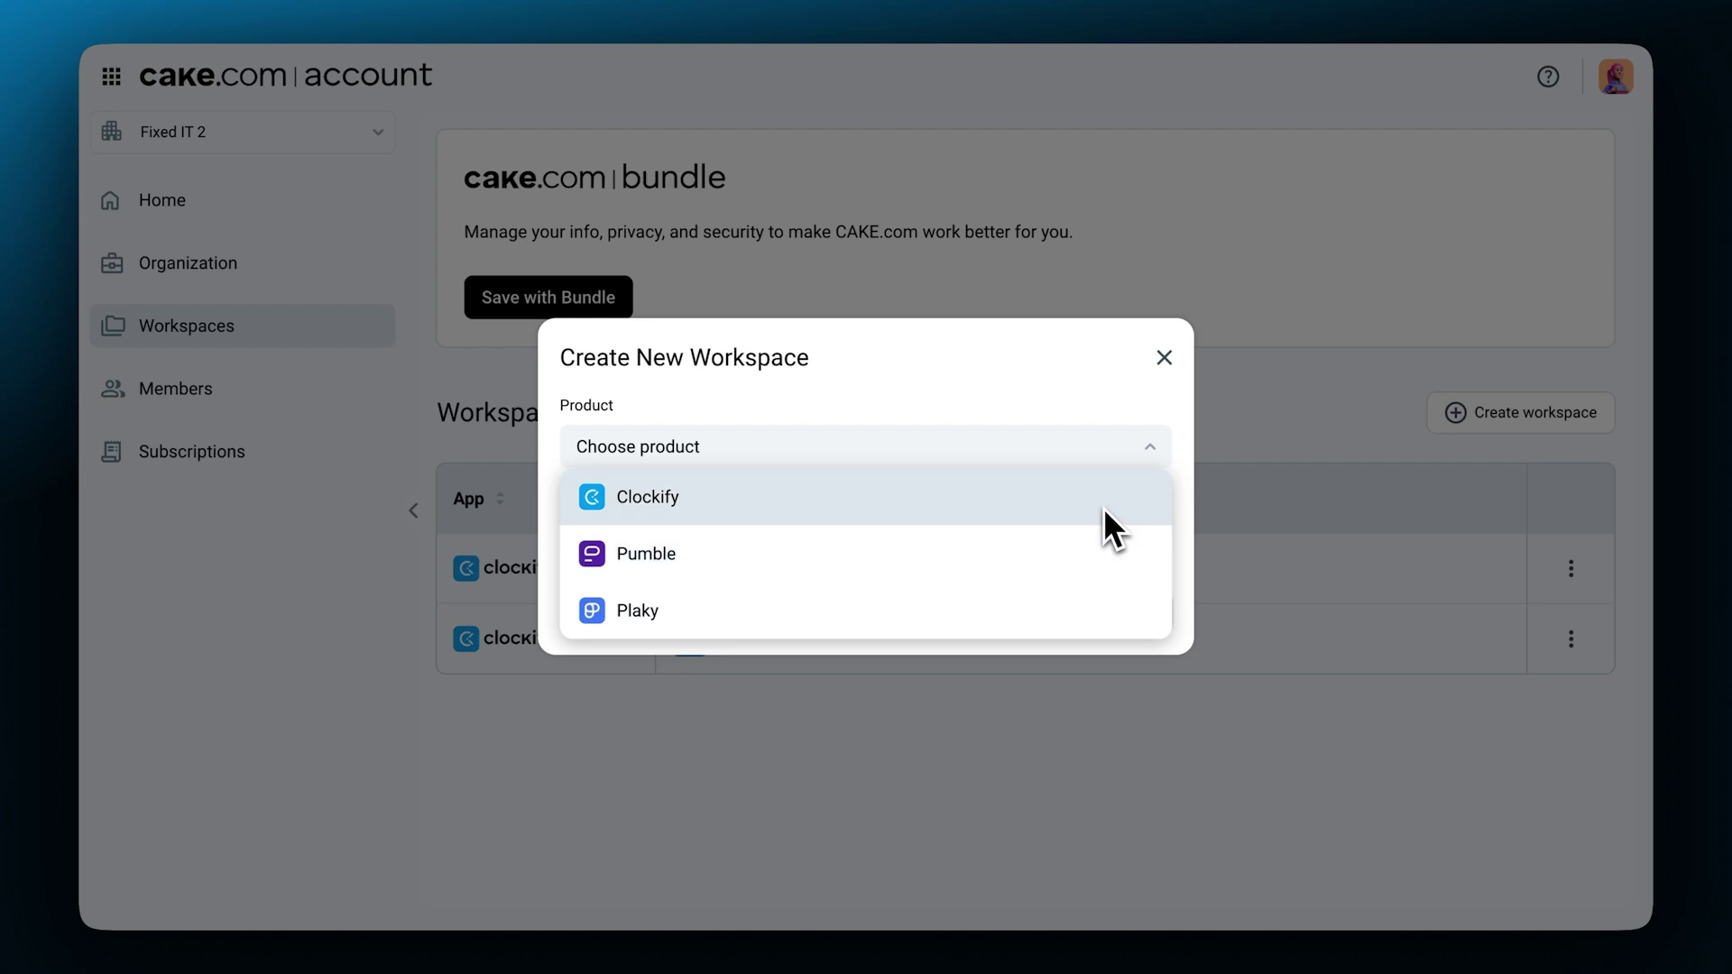
click(1104, 510)
click(1097, 547)
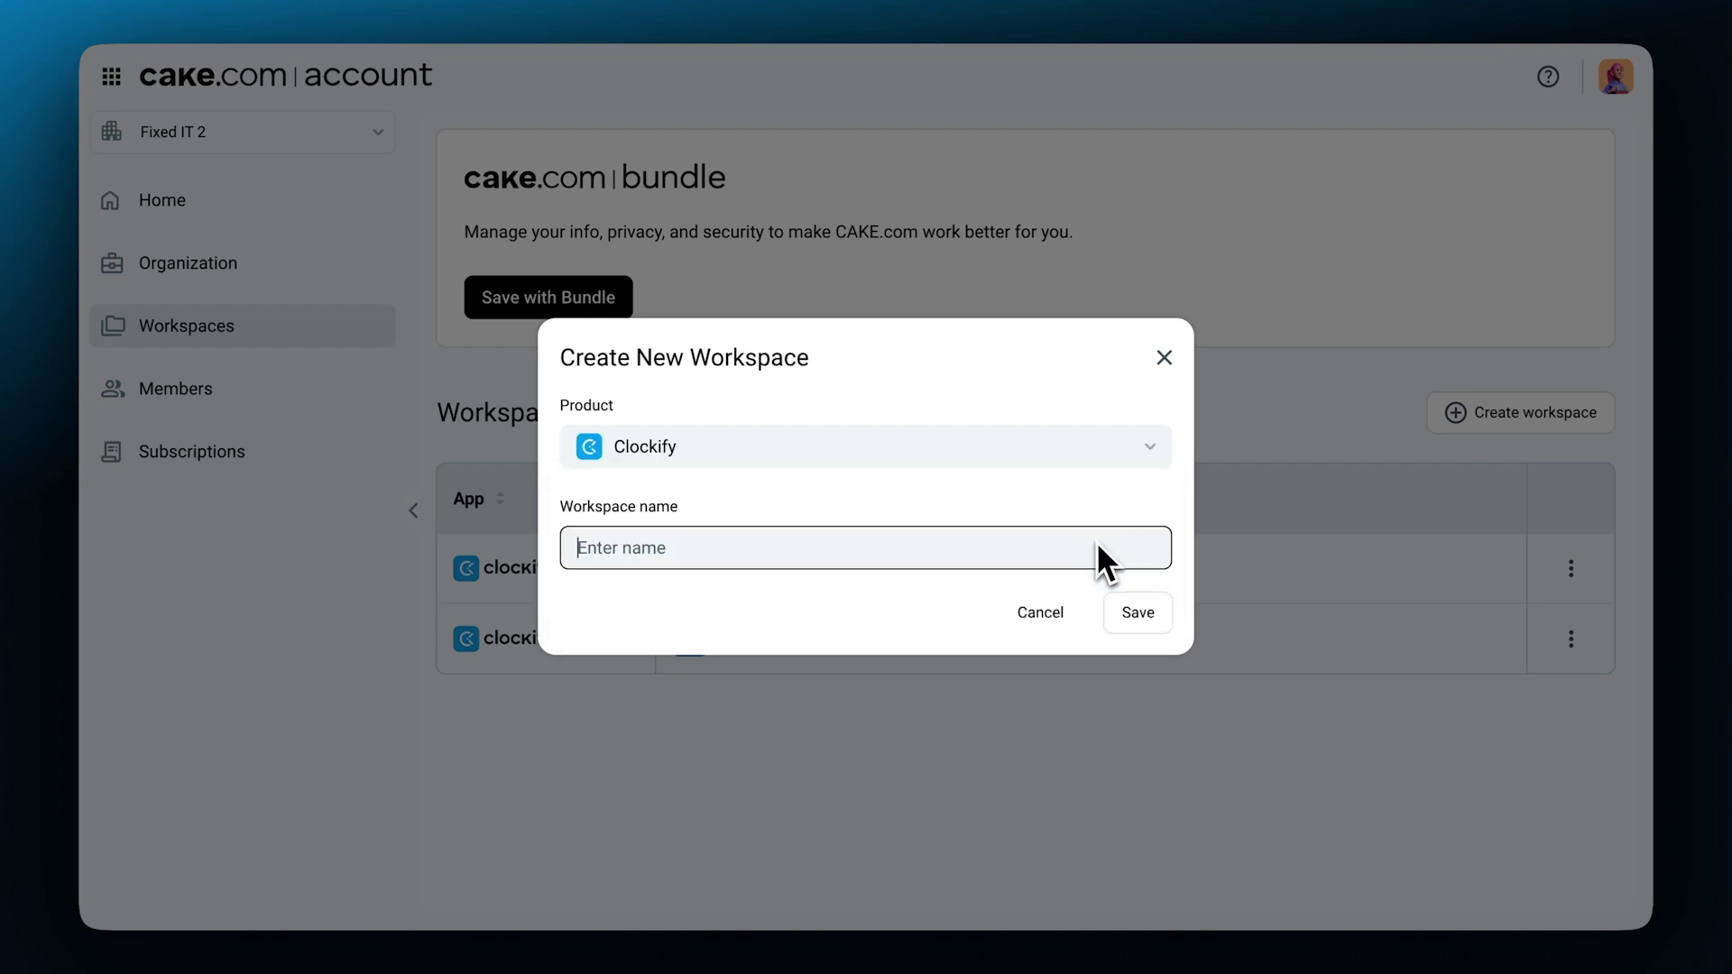
text(Leonie's Private Workspace)
click(1119, 599)
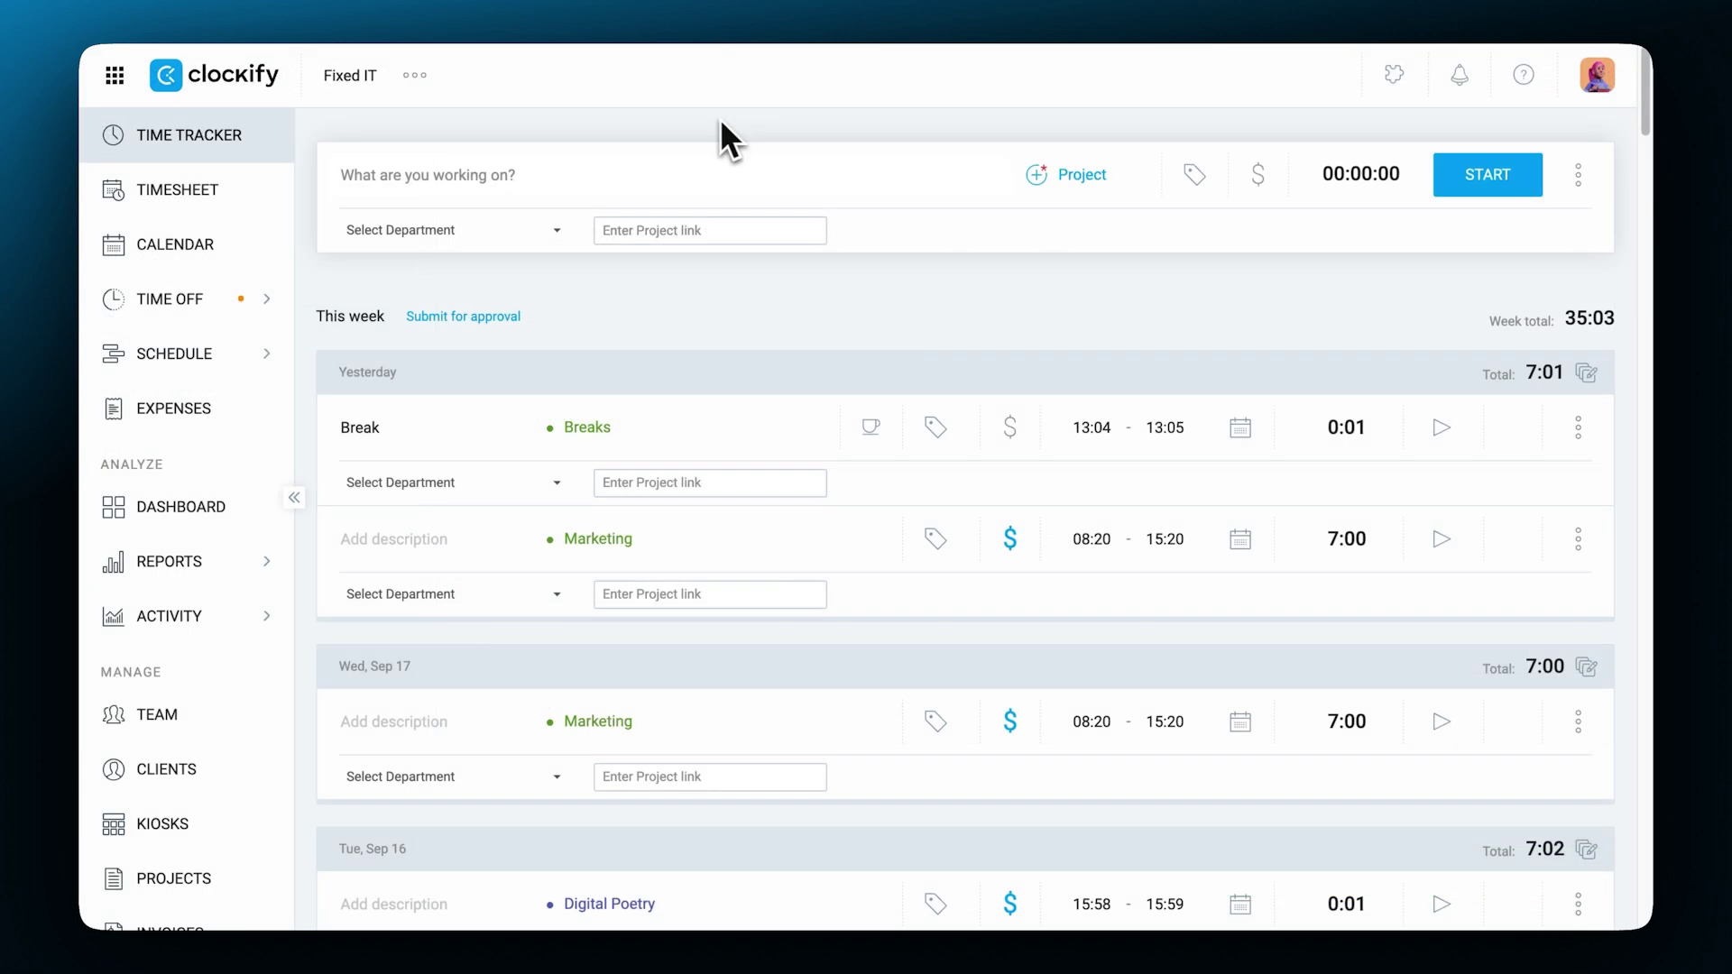
- Switch to Anderson Software, set project and client creation to Anyone, then view its Clients
click(117, 80)
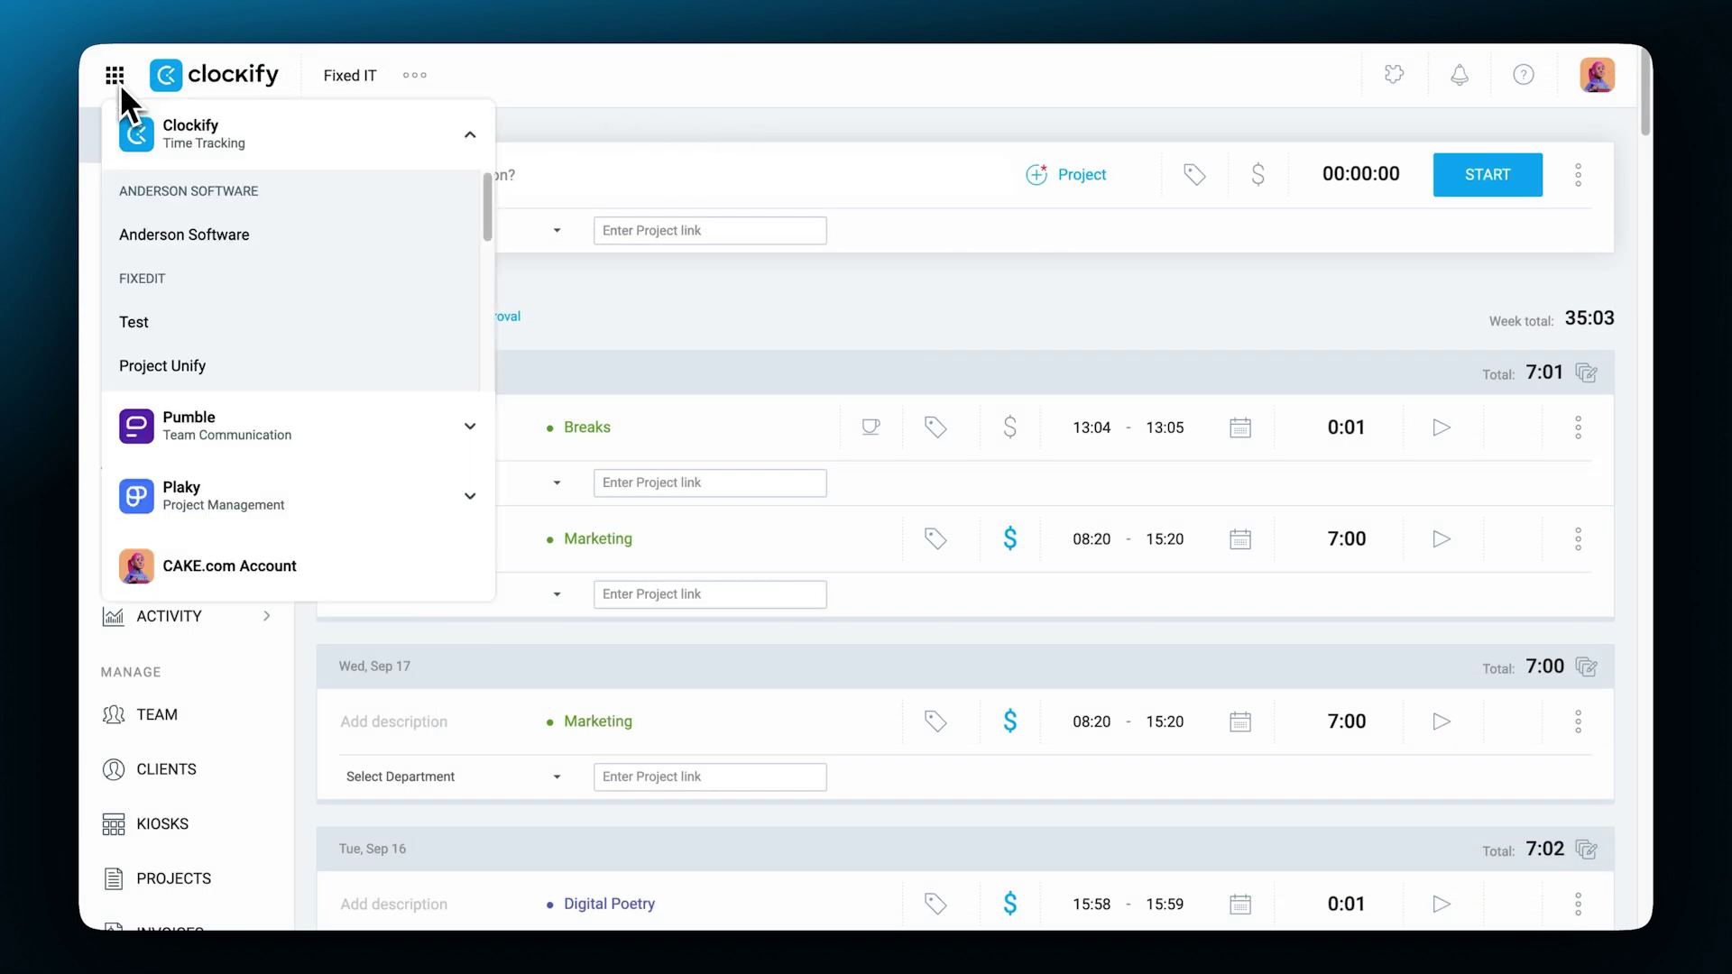
click(167, 127)
click(191, 203)
click(191, 204)
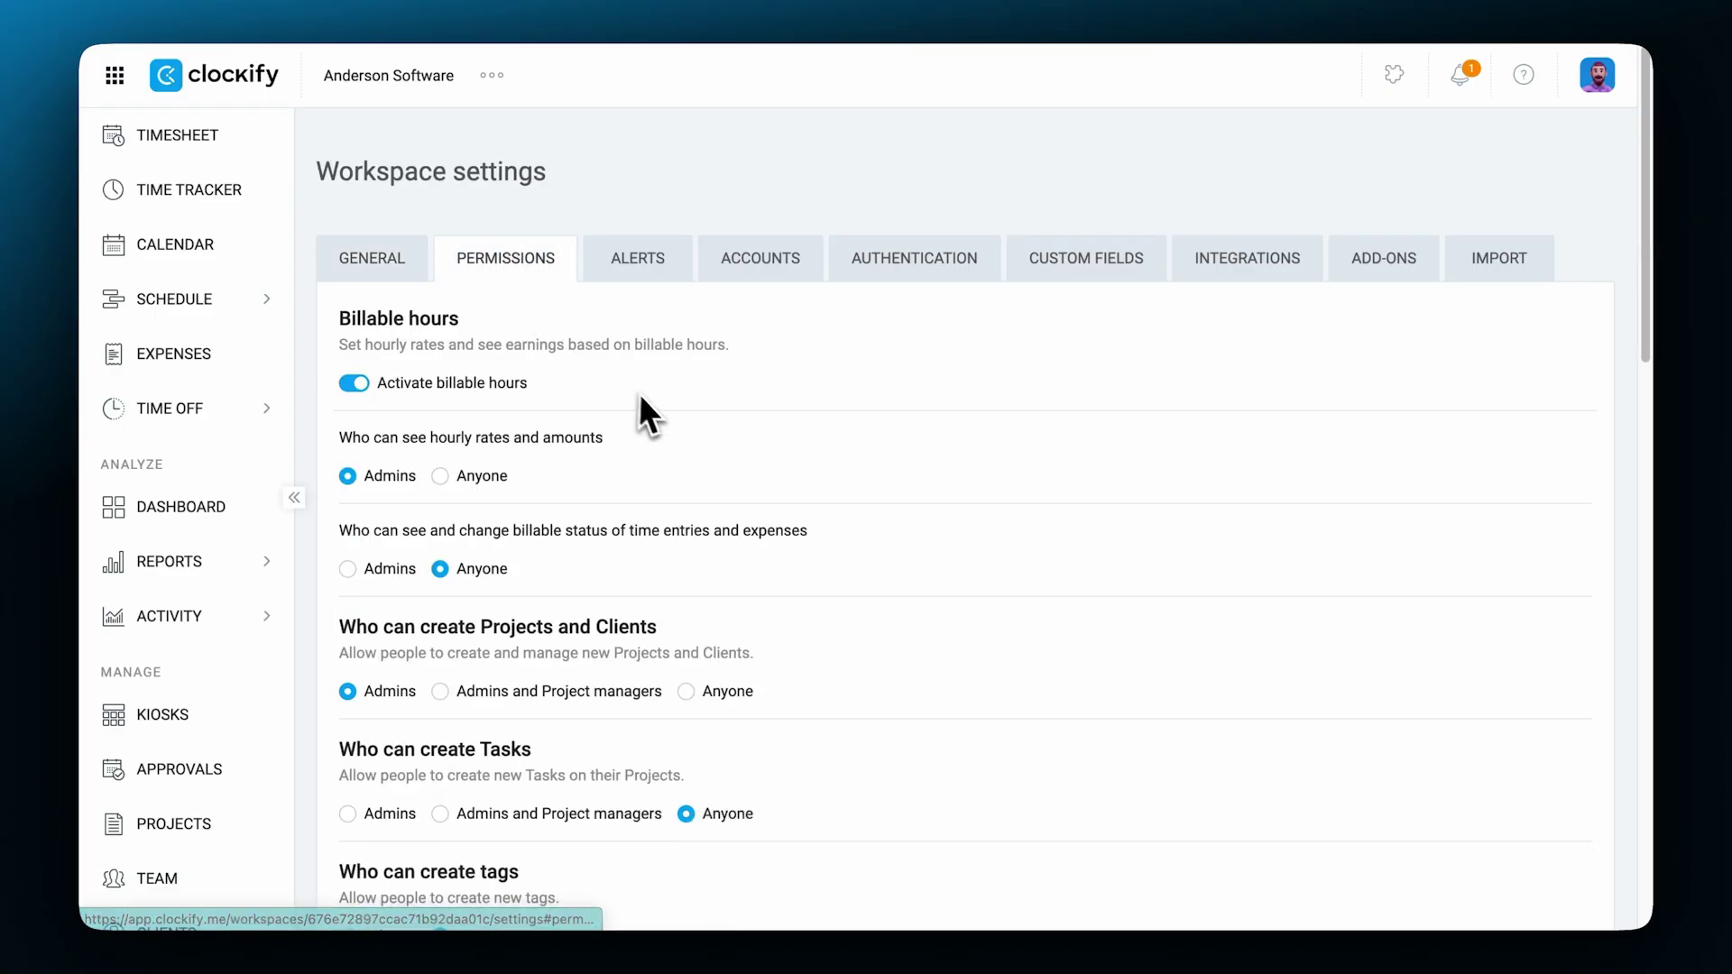
scroll(664, 406, down, 3)
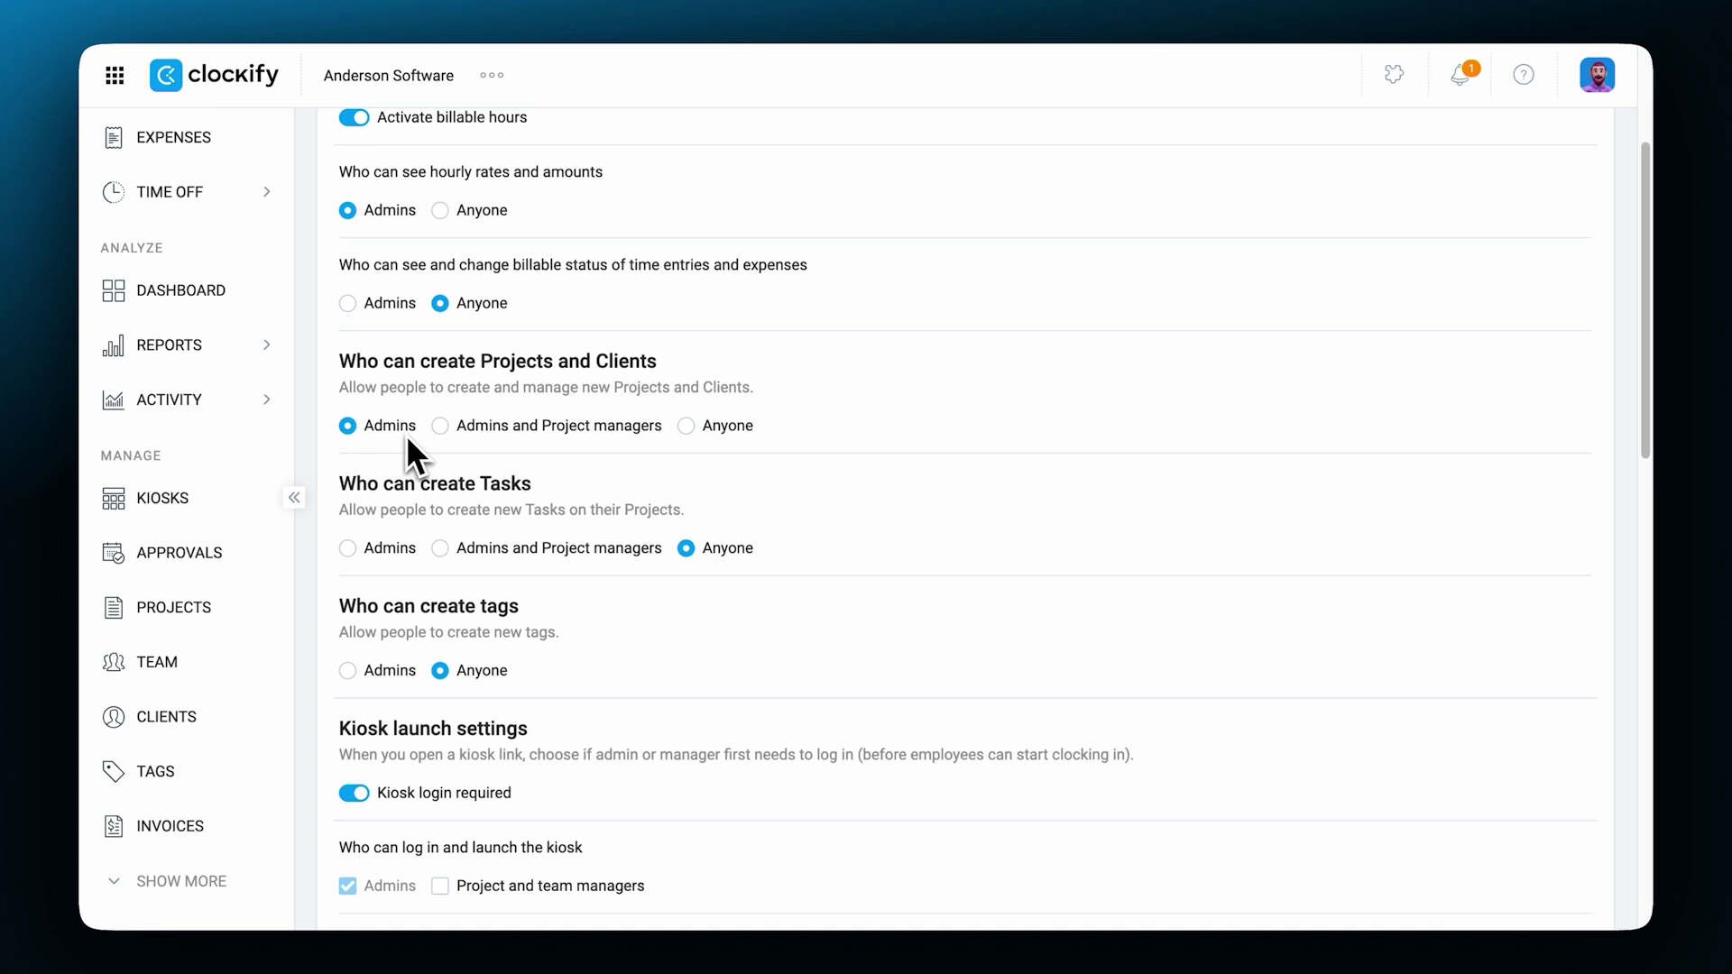
click(684, 429)
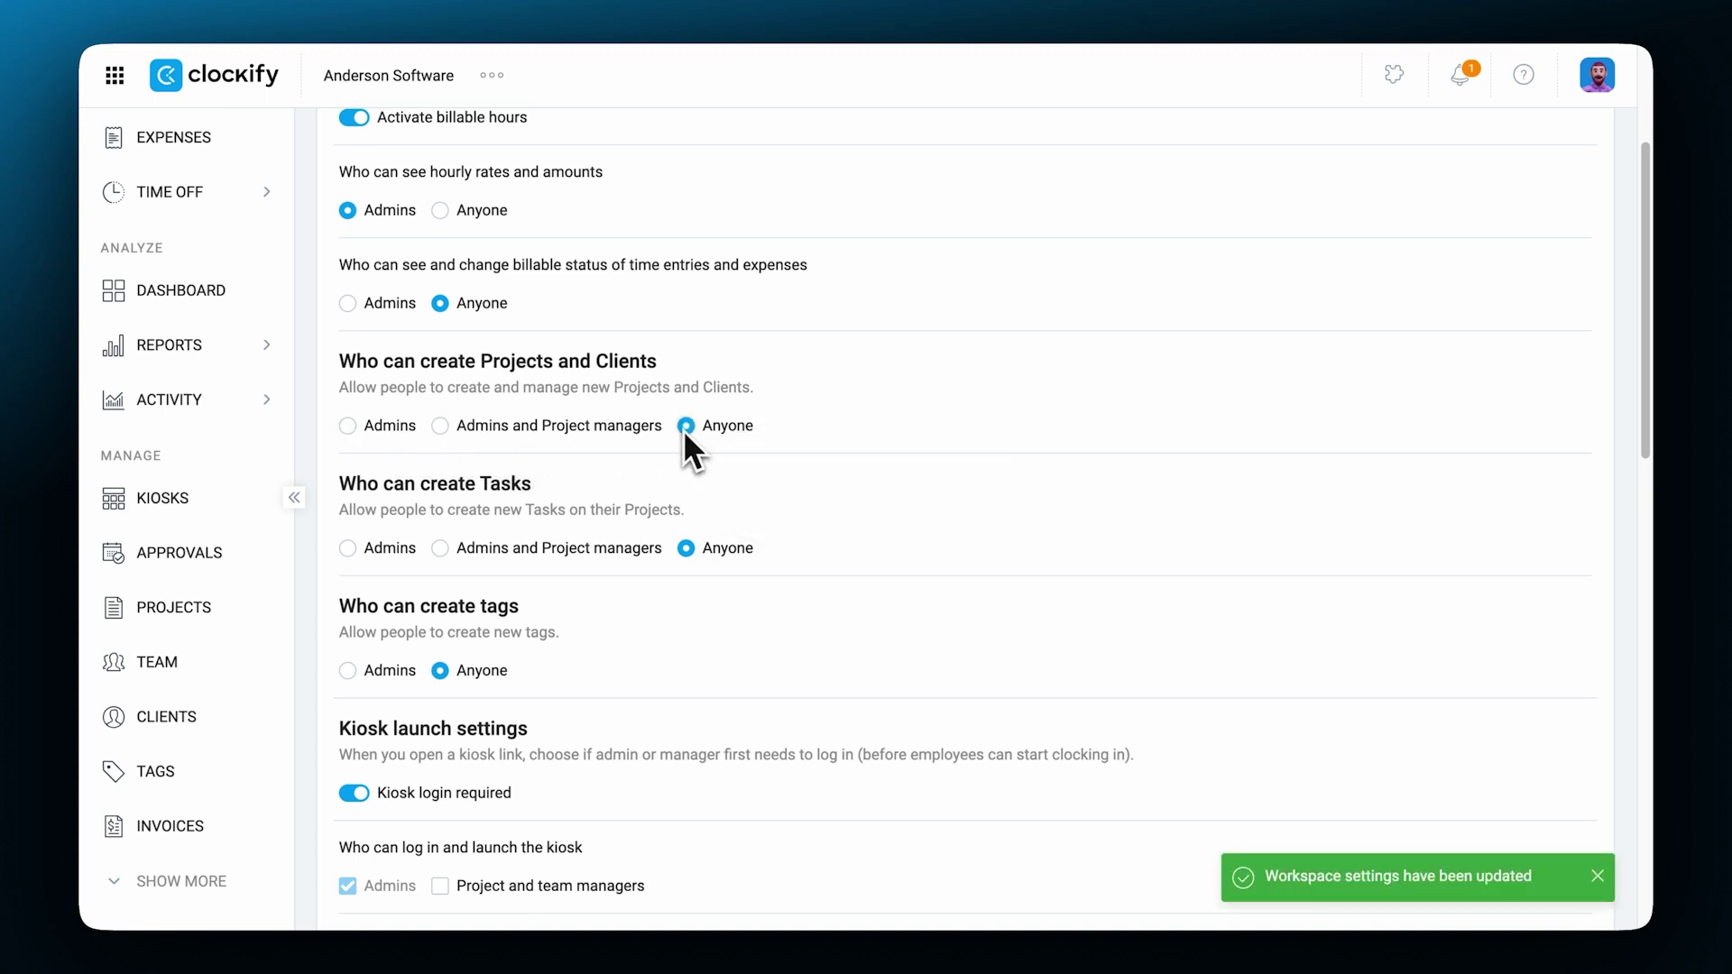
click(208, 890)
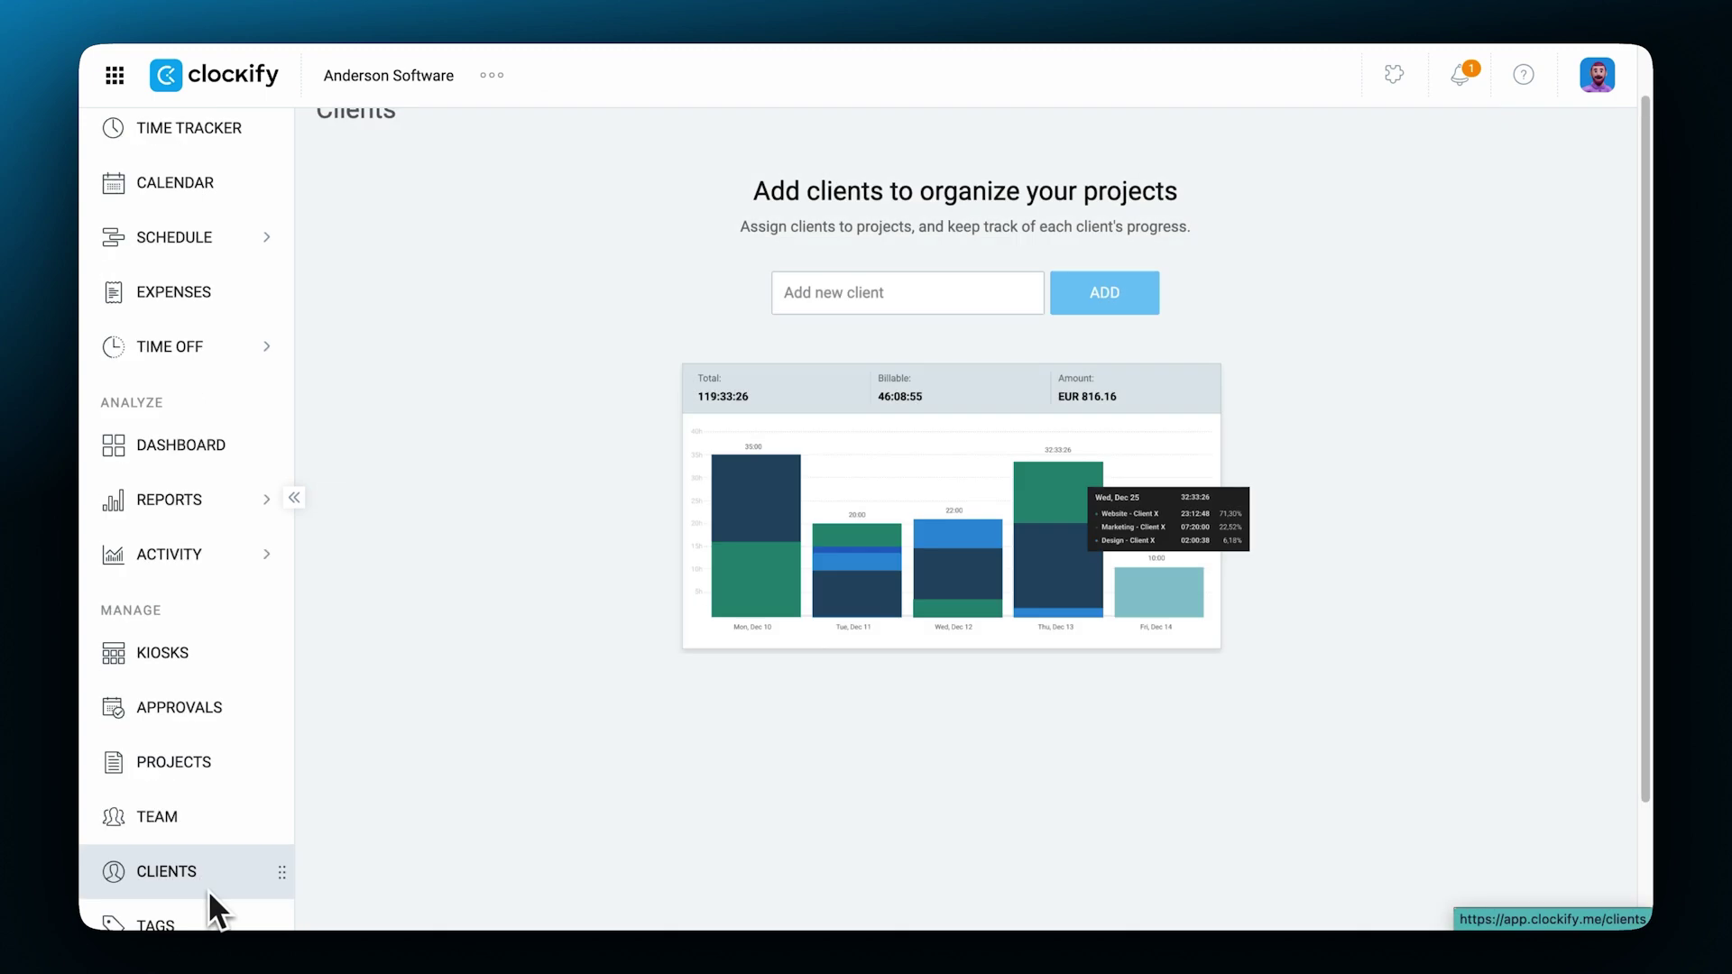
- Add a new client named Bergsmid
click(917, 310)
text(Bergsmid)
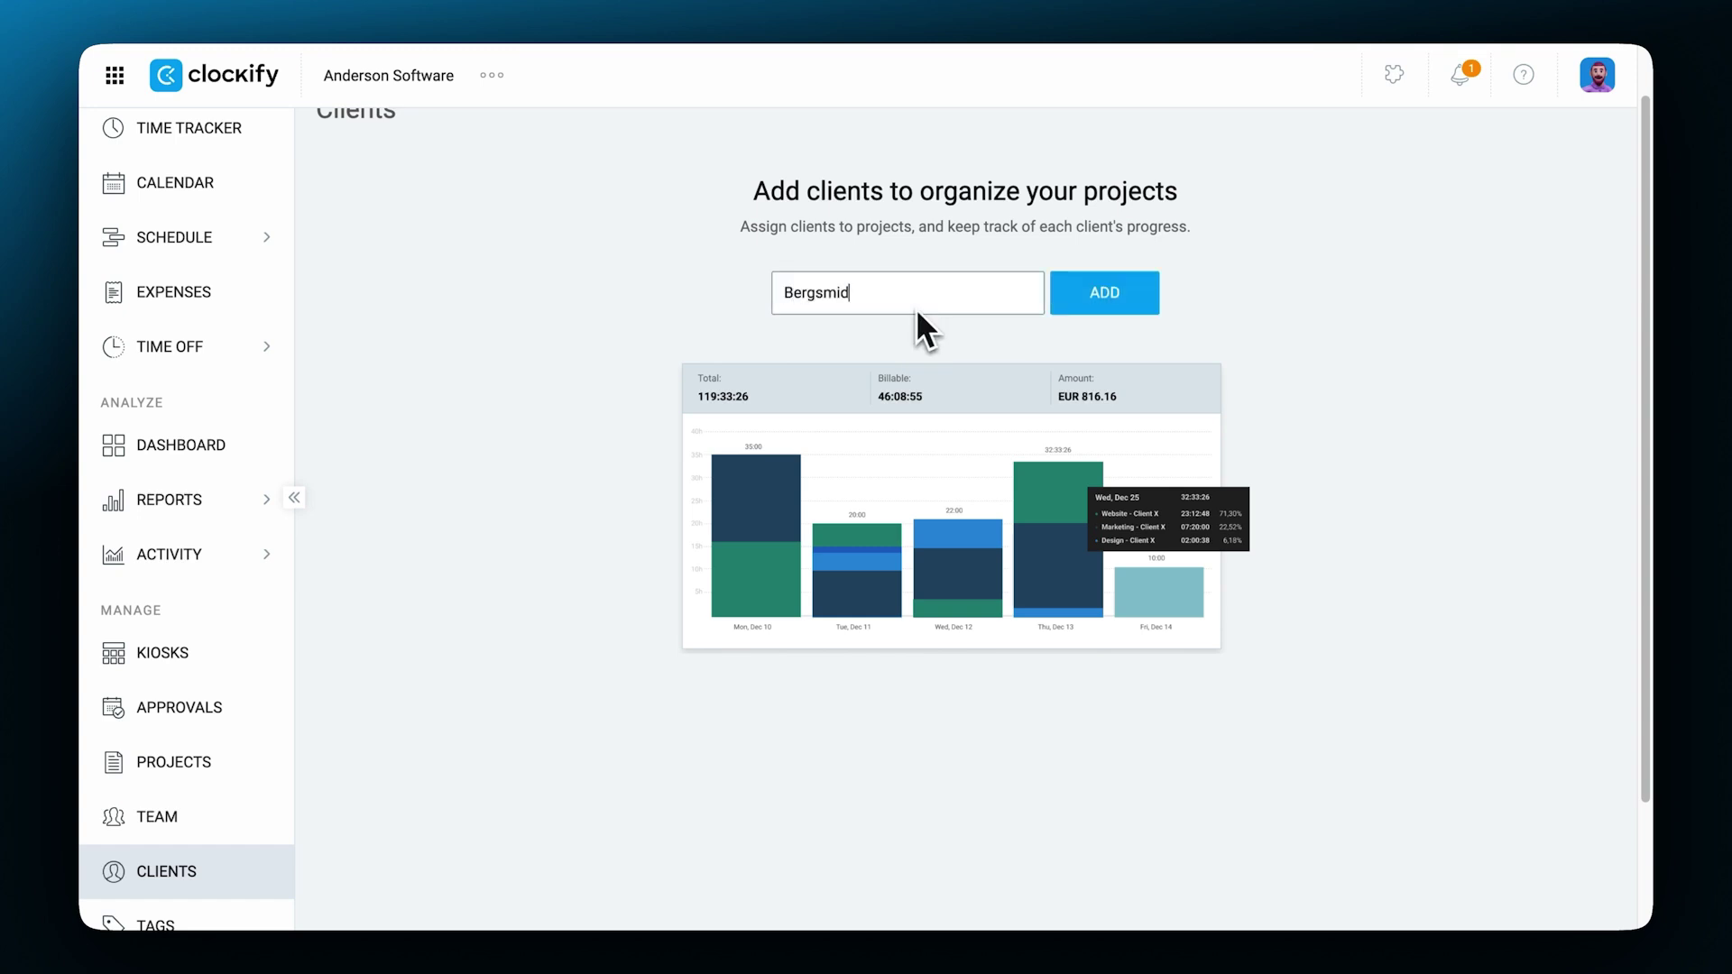
click(1073, 311)
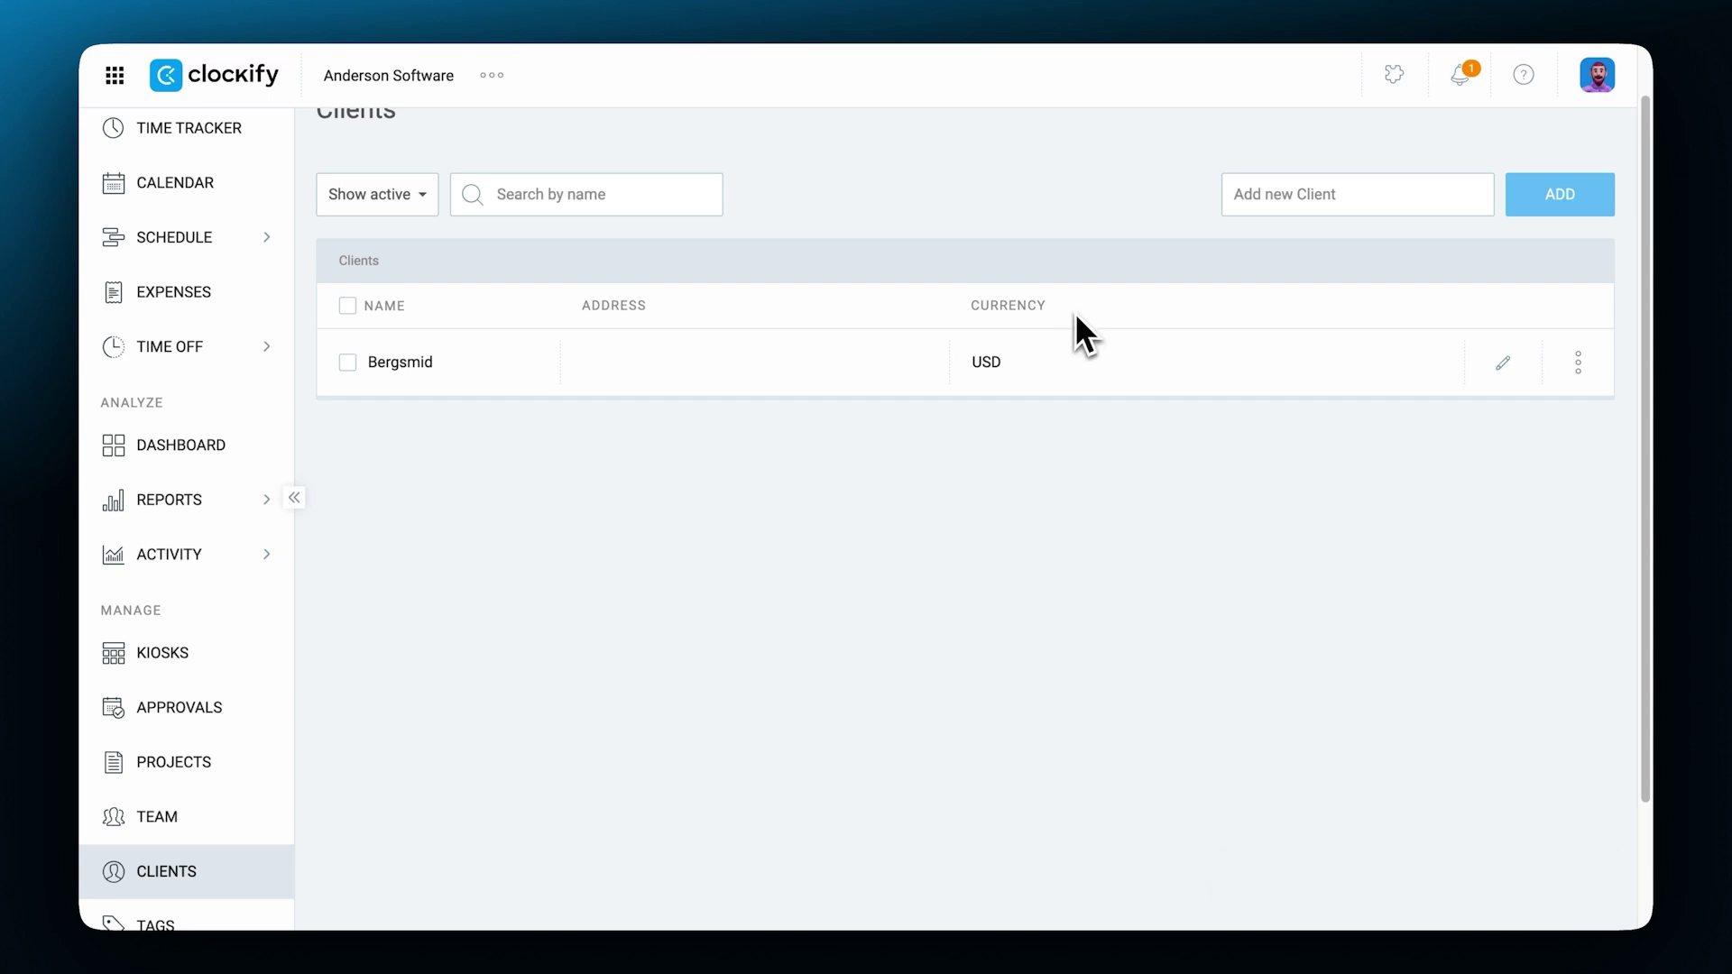
- Edit Bergsmid: add EUR to the workspace currencies, choose the client's currency, and save
click(1500, 365)
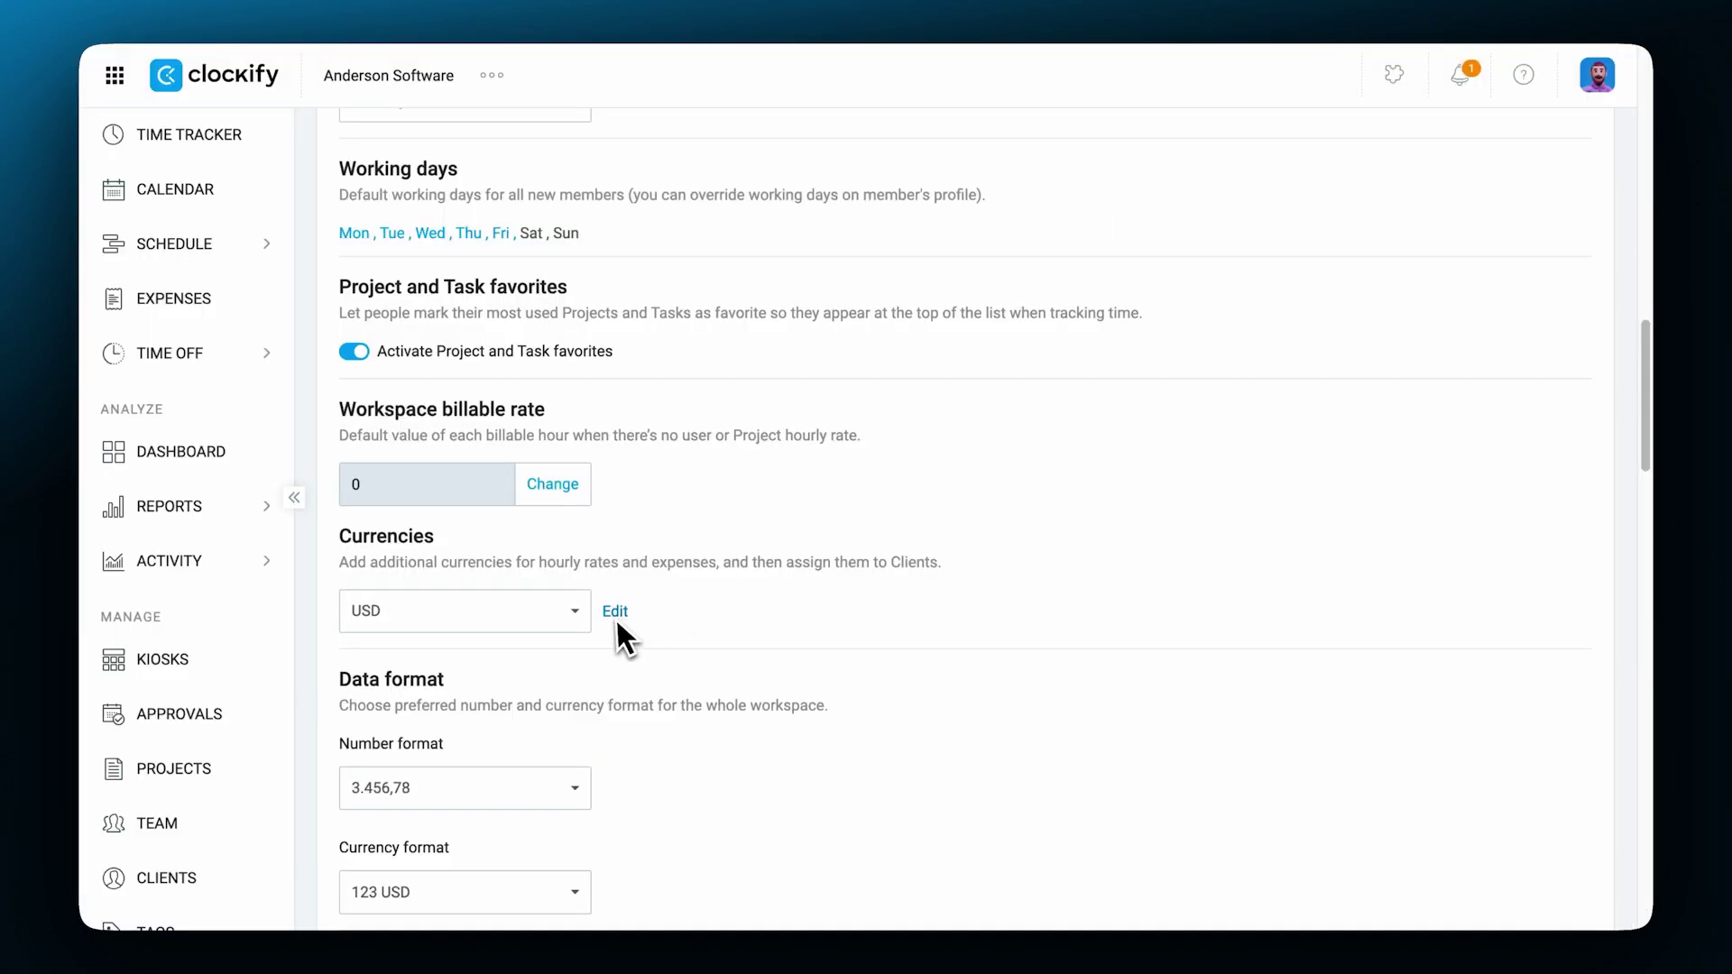
click(608, 608)
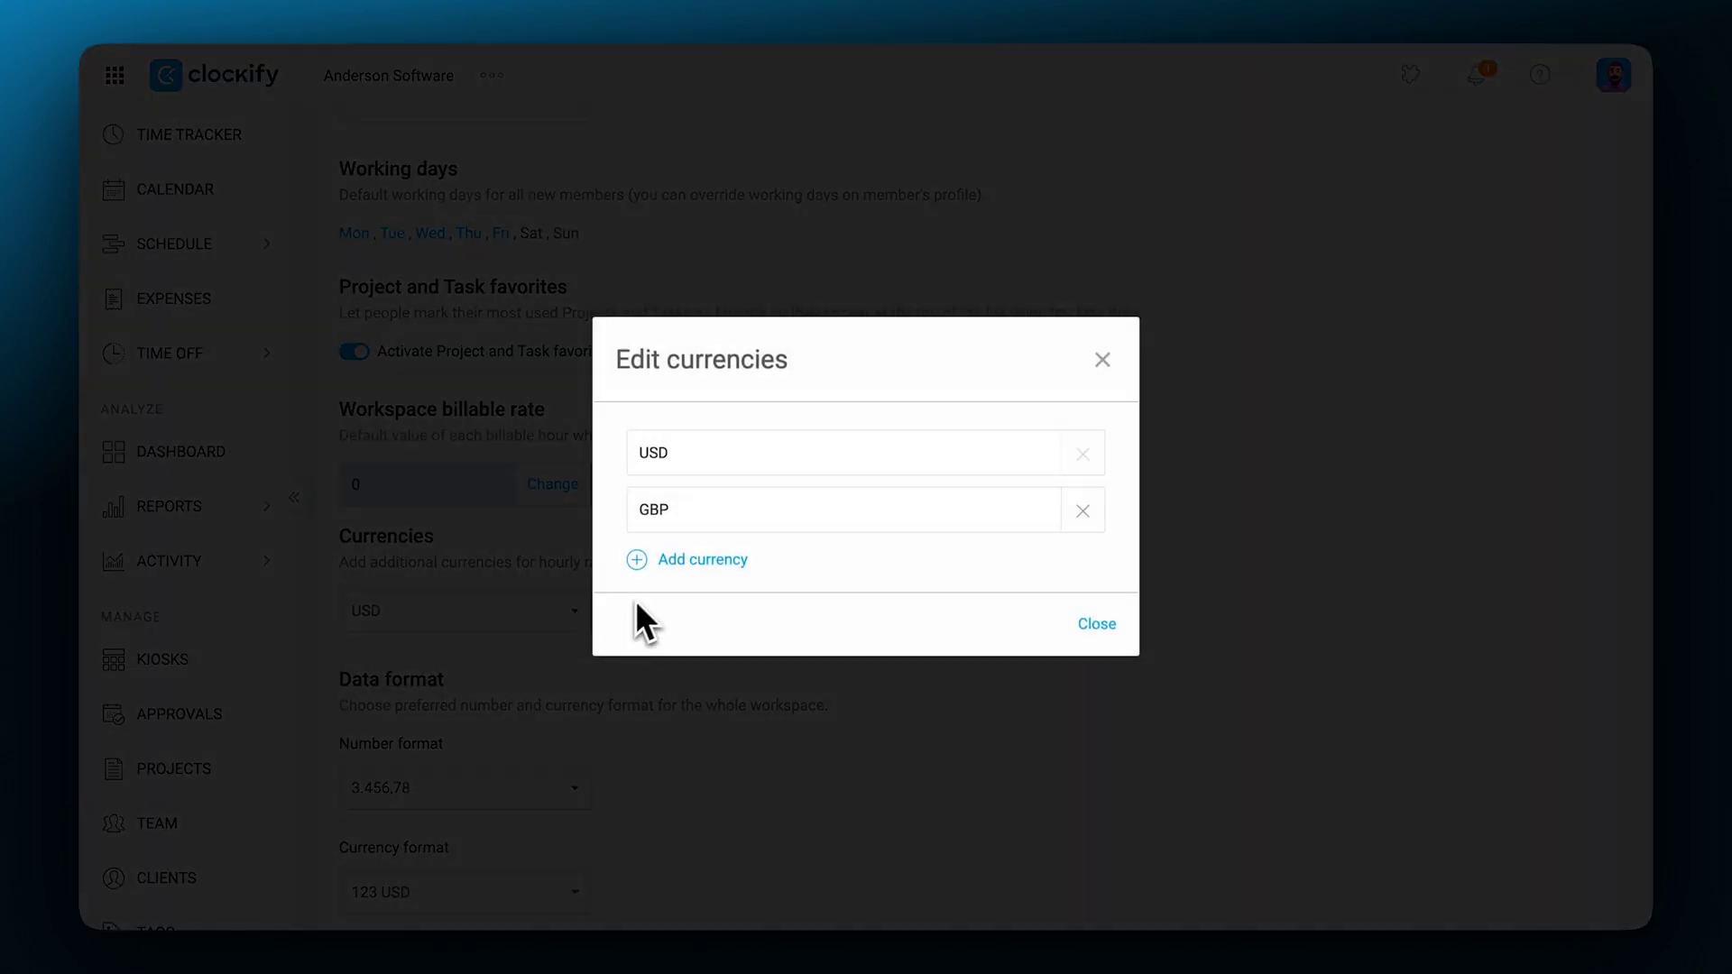
click(672, 561)
text(EUR)
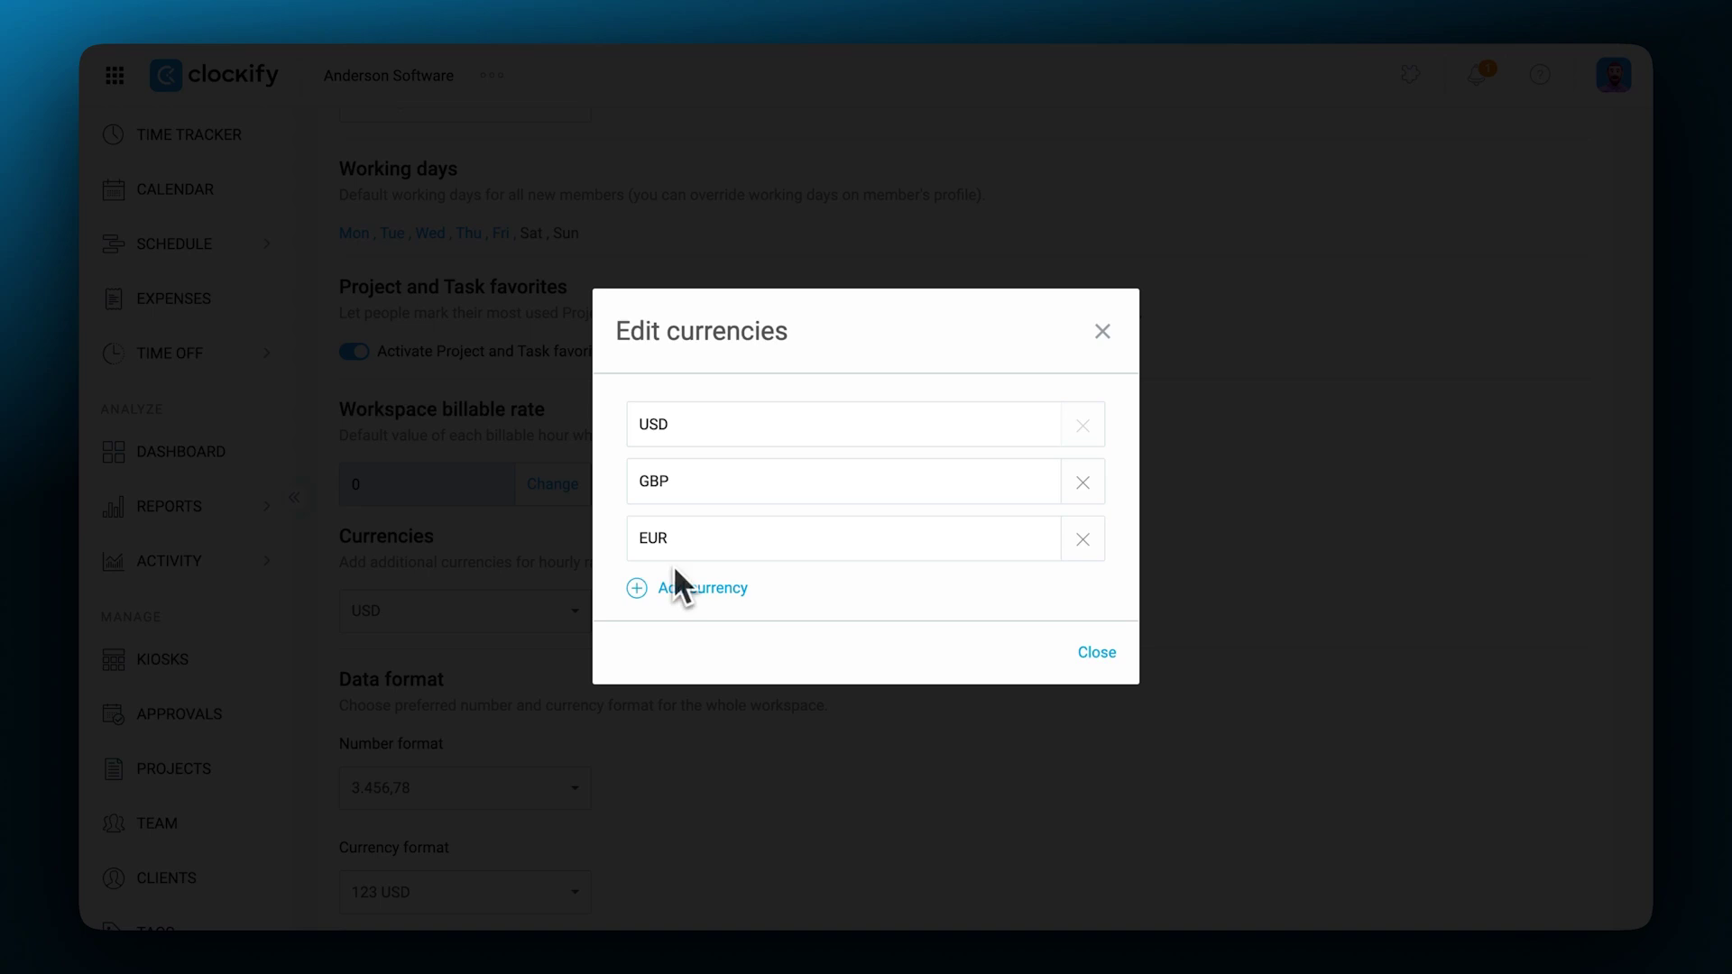
click(815, 592)
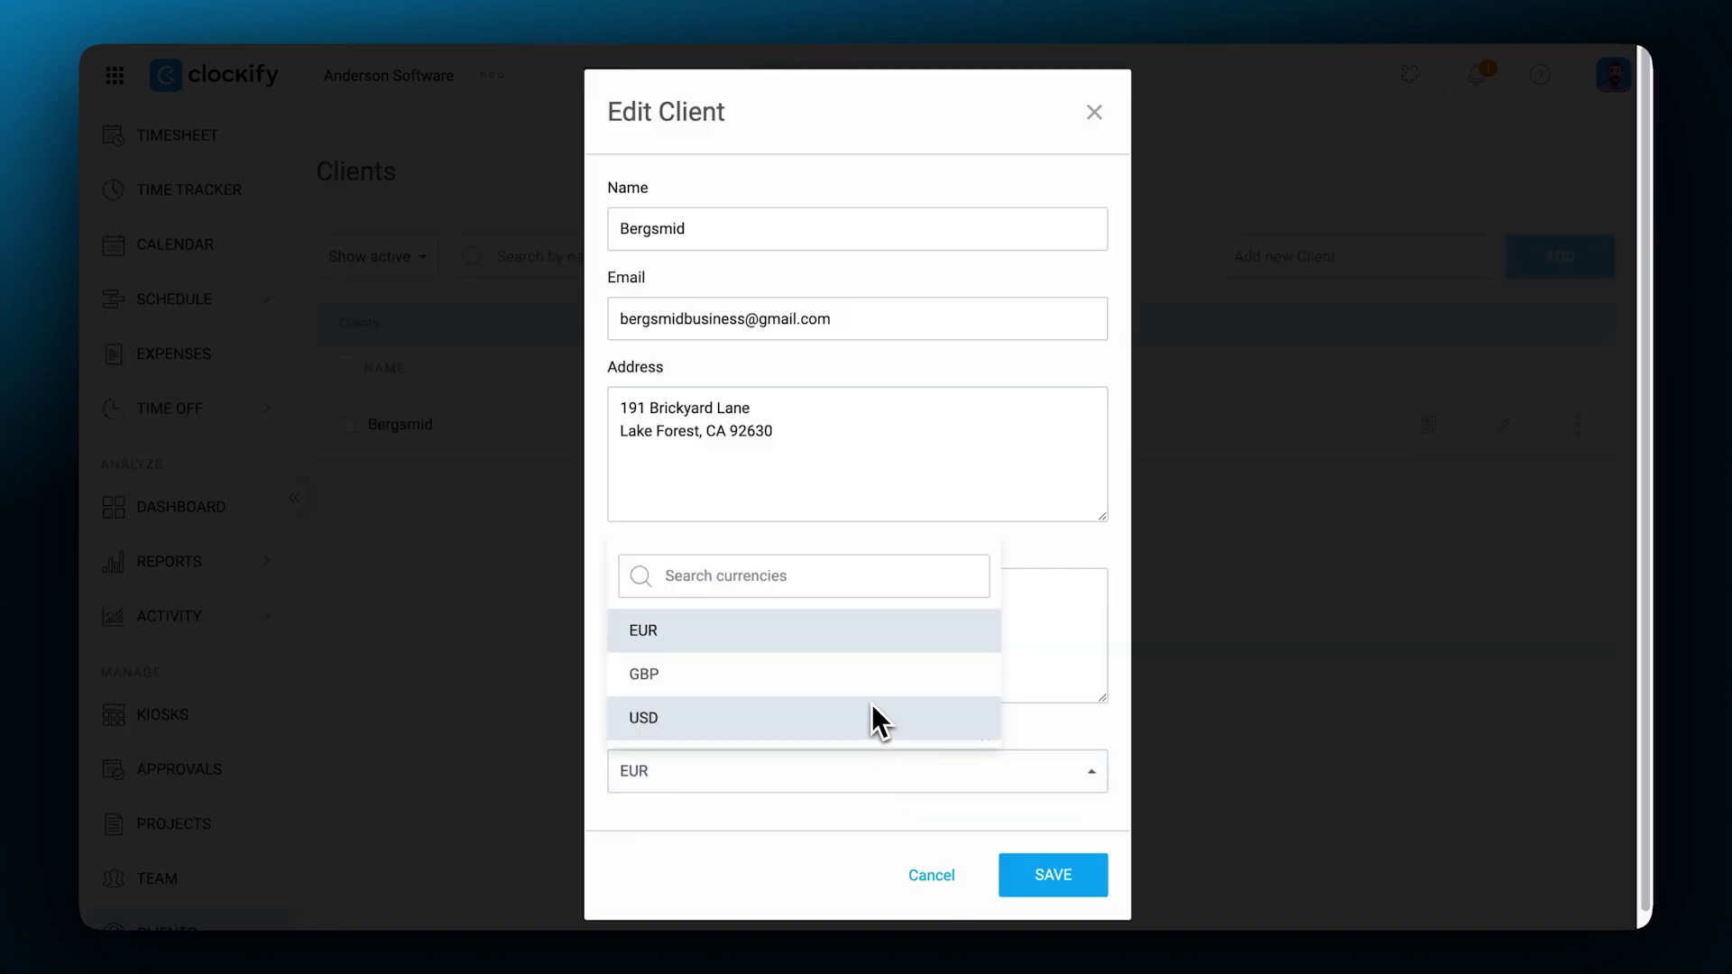
click(871, 708)
click(1053, 875)
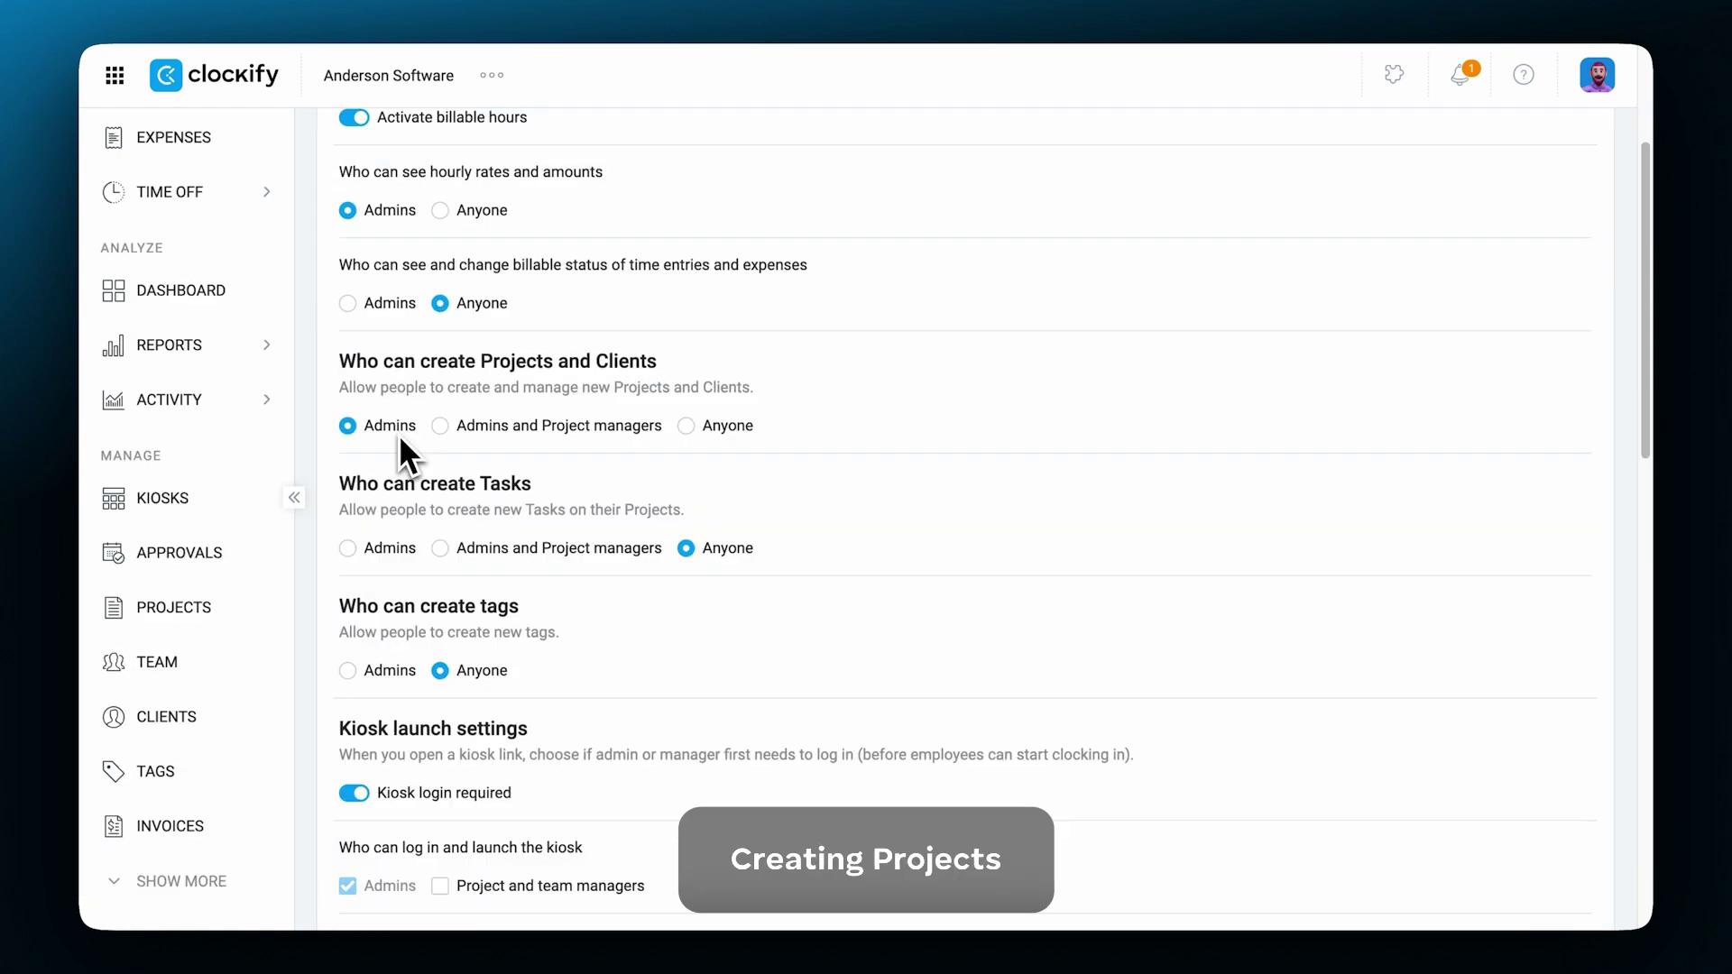
- Let anyone create projects and clients, add the New Home Page project, and open its settings
click(684, 429)
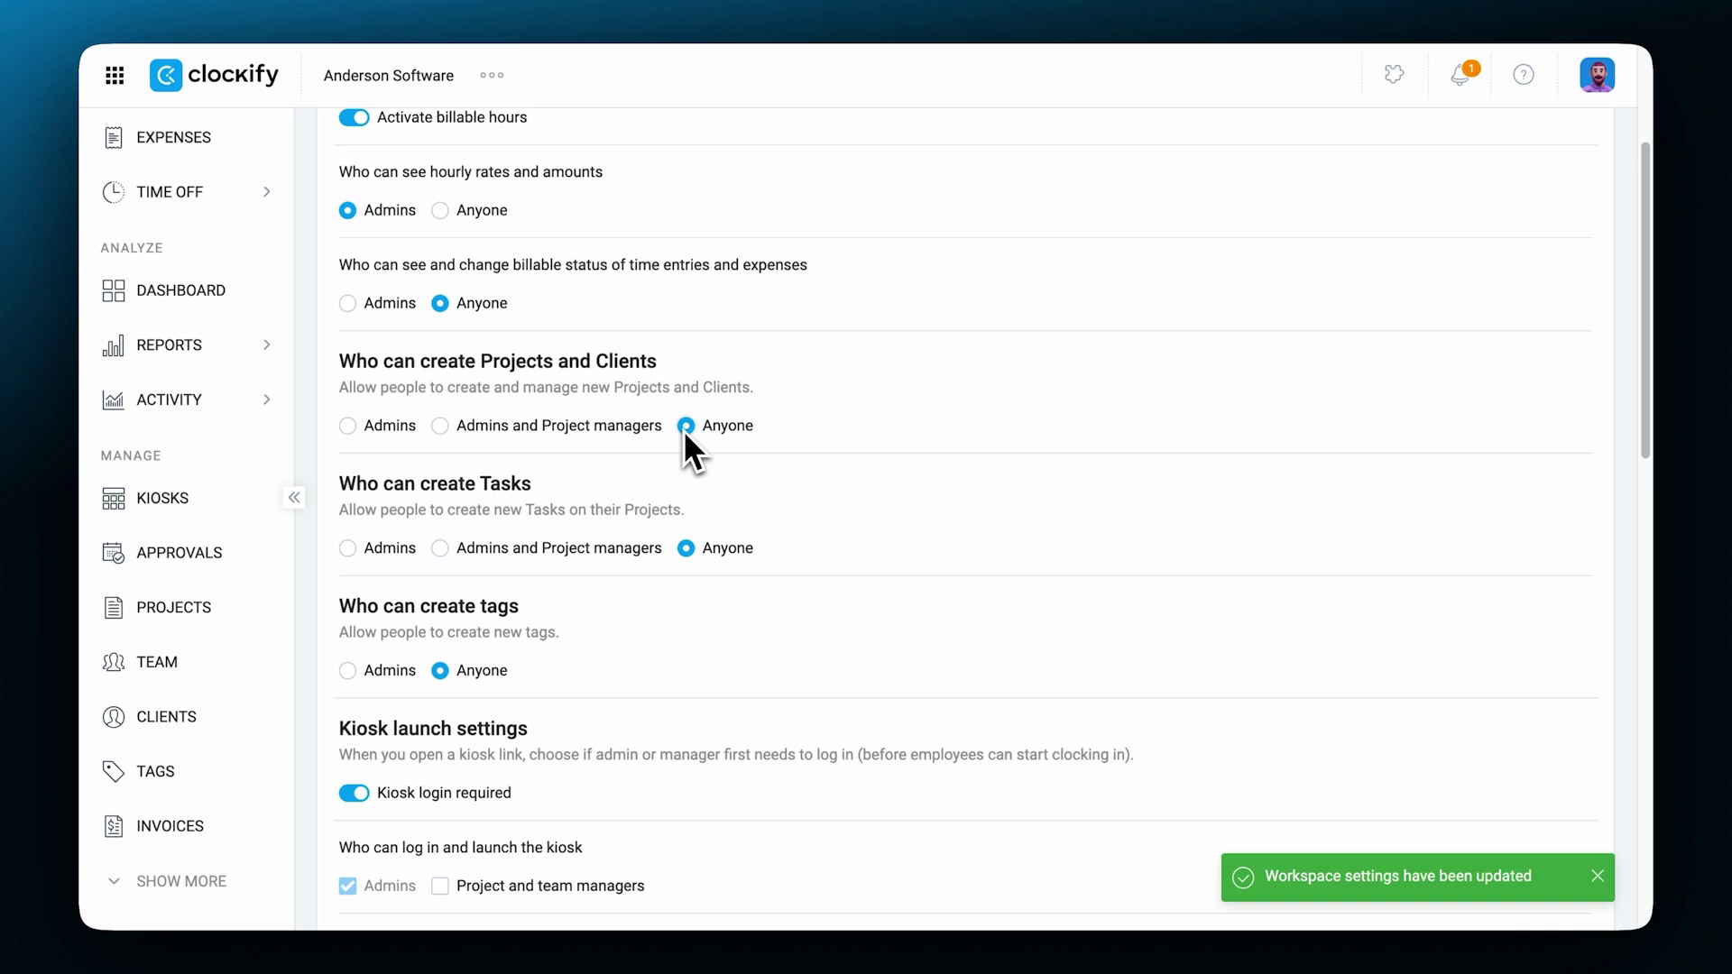
click(247, 808)
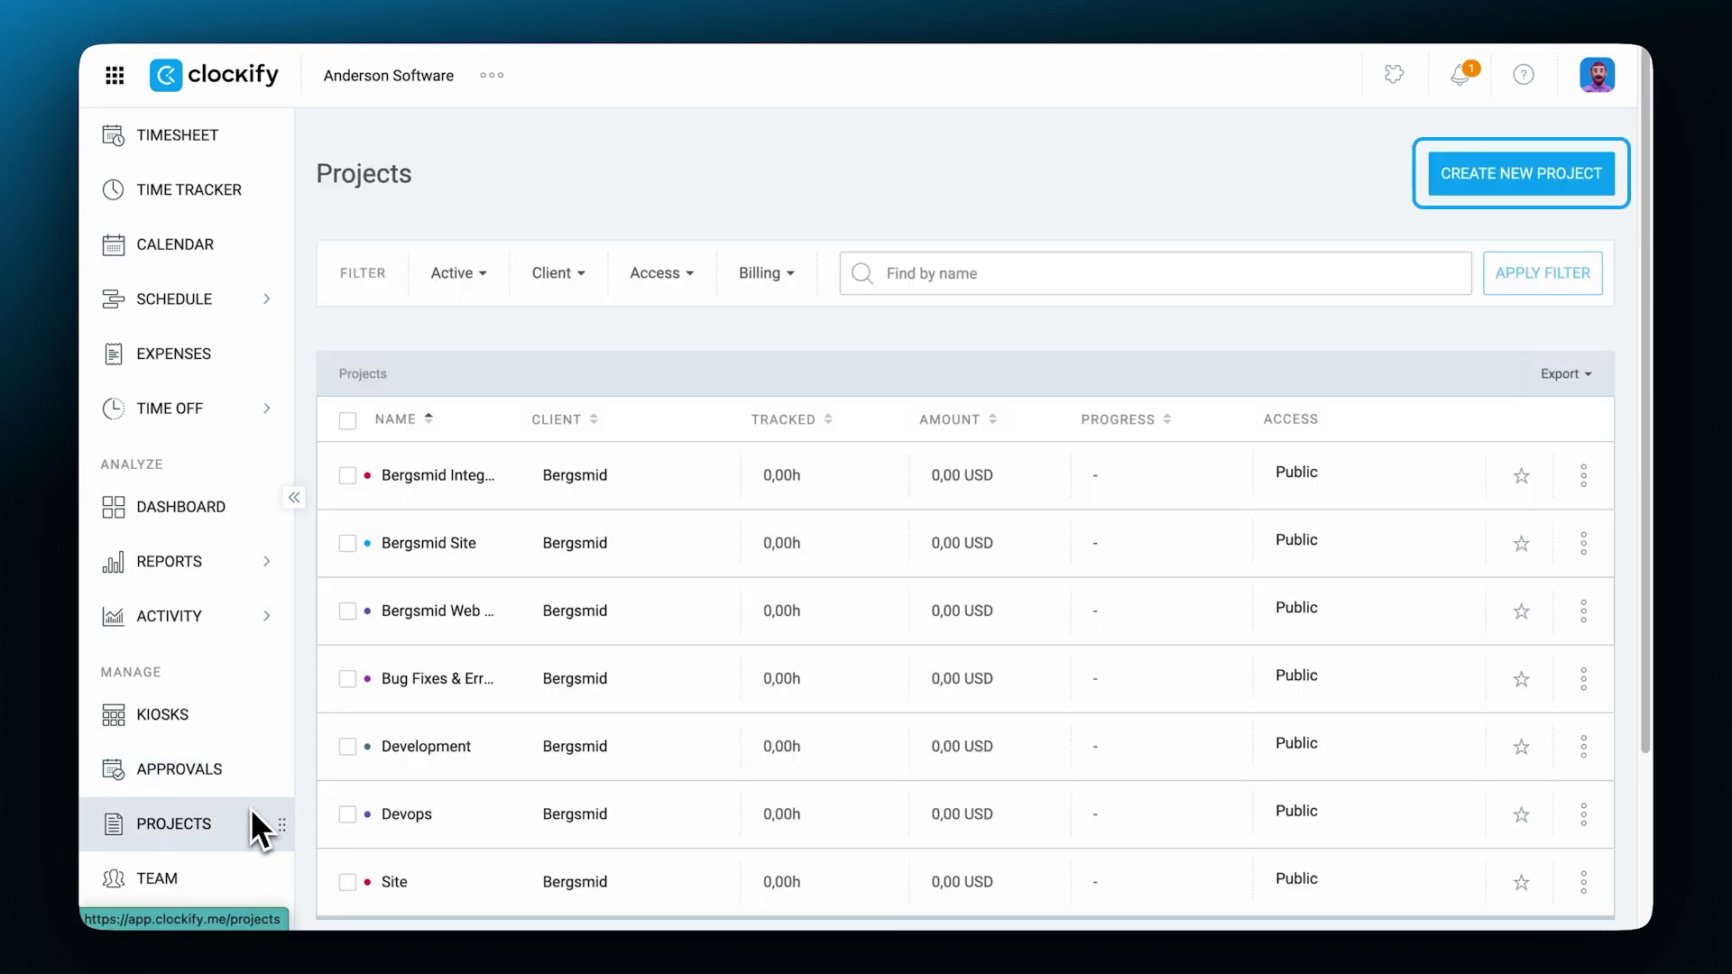
click(1470, 188)
text(New Home Page)
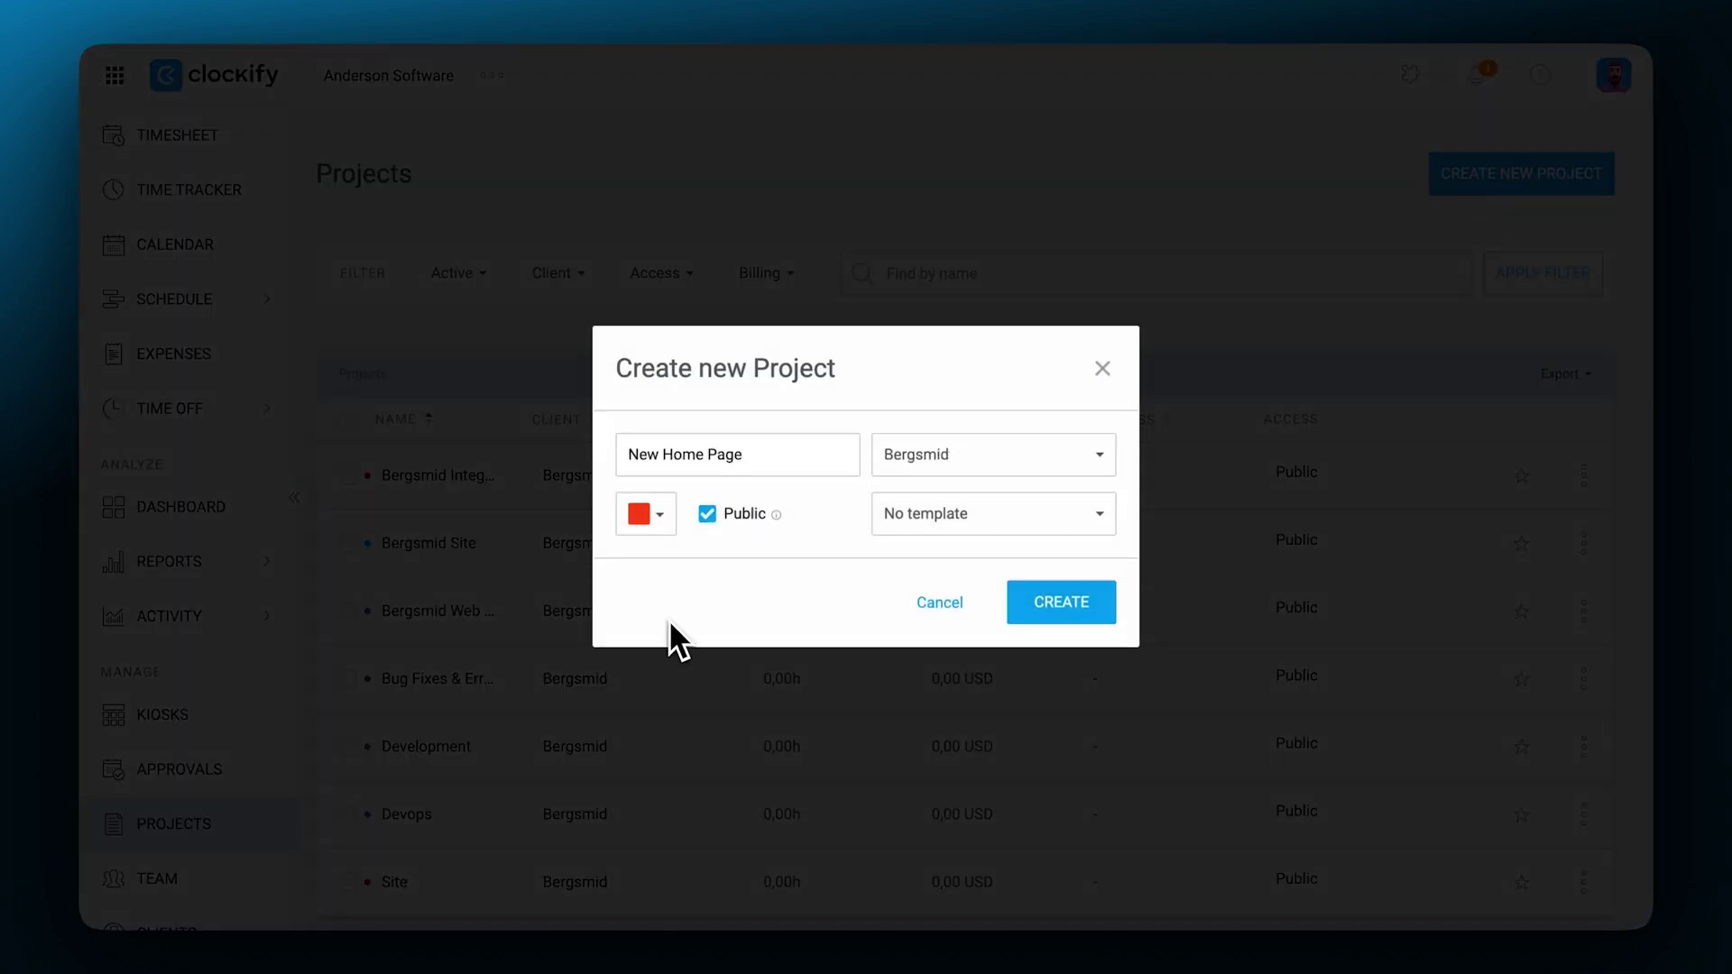
click(1077, 623)
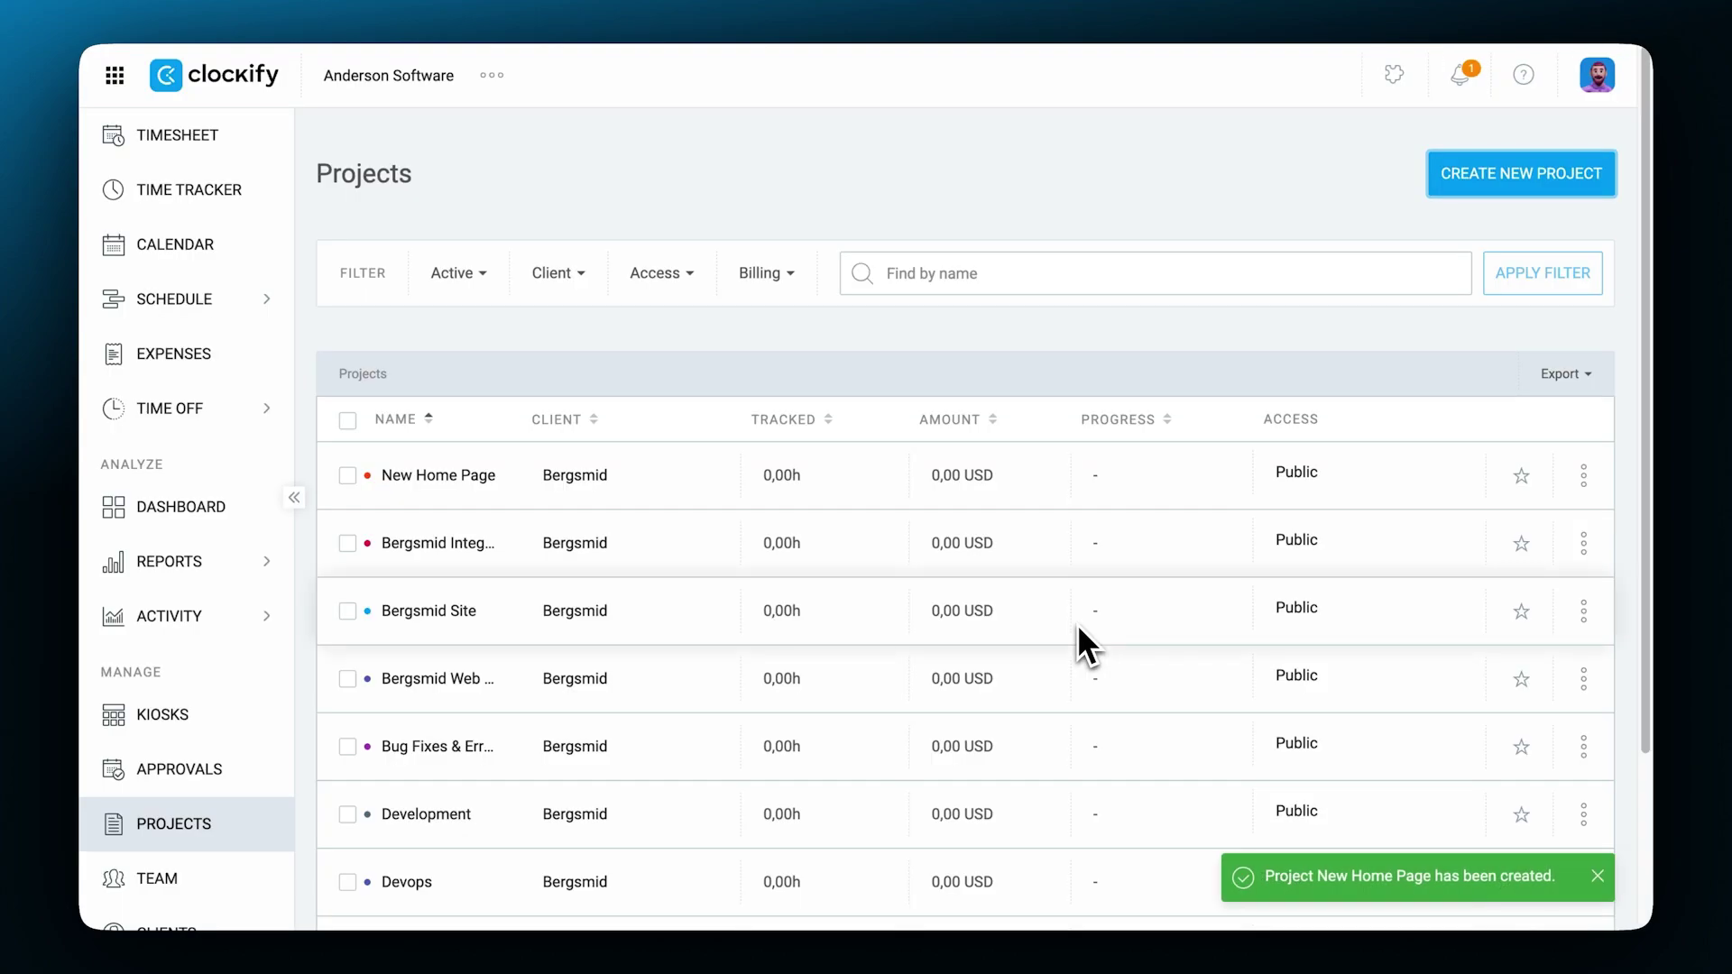
click(613, 480)
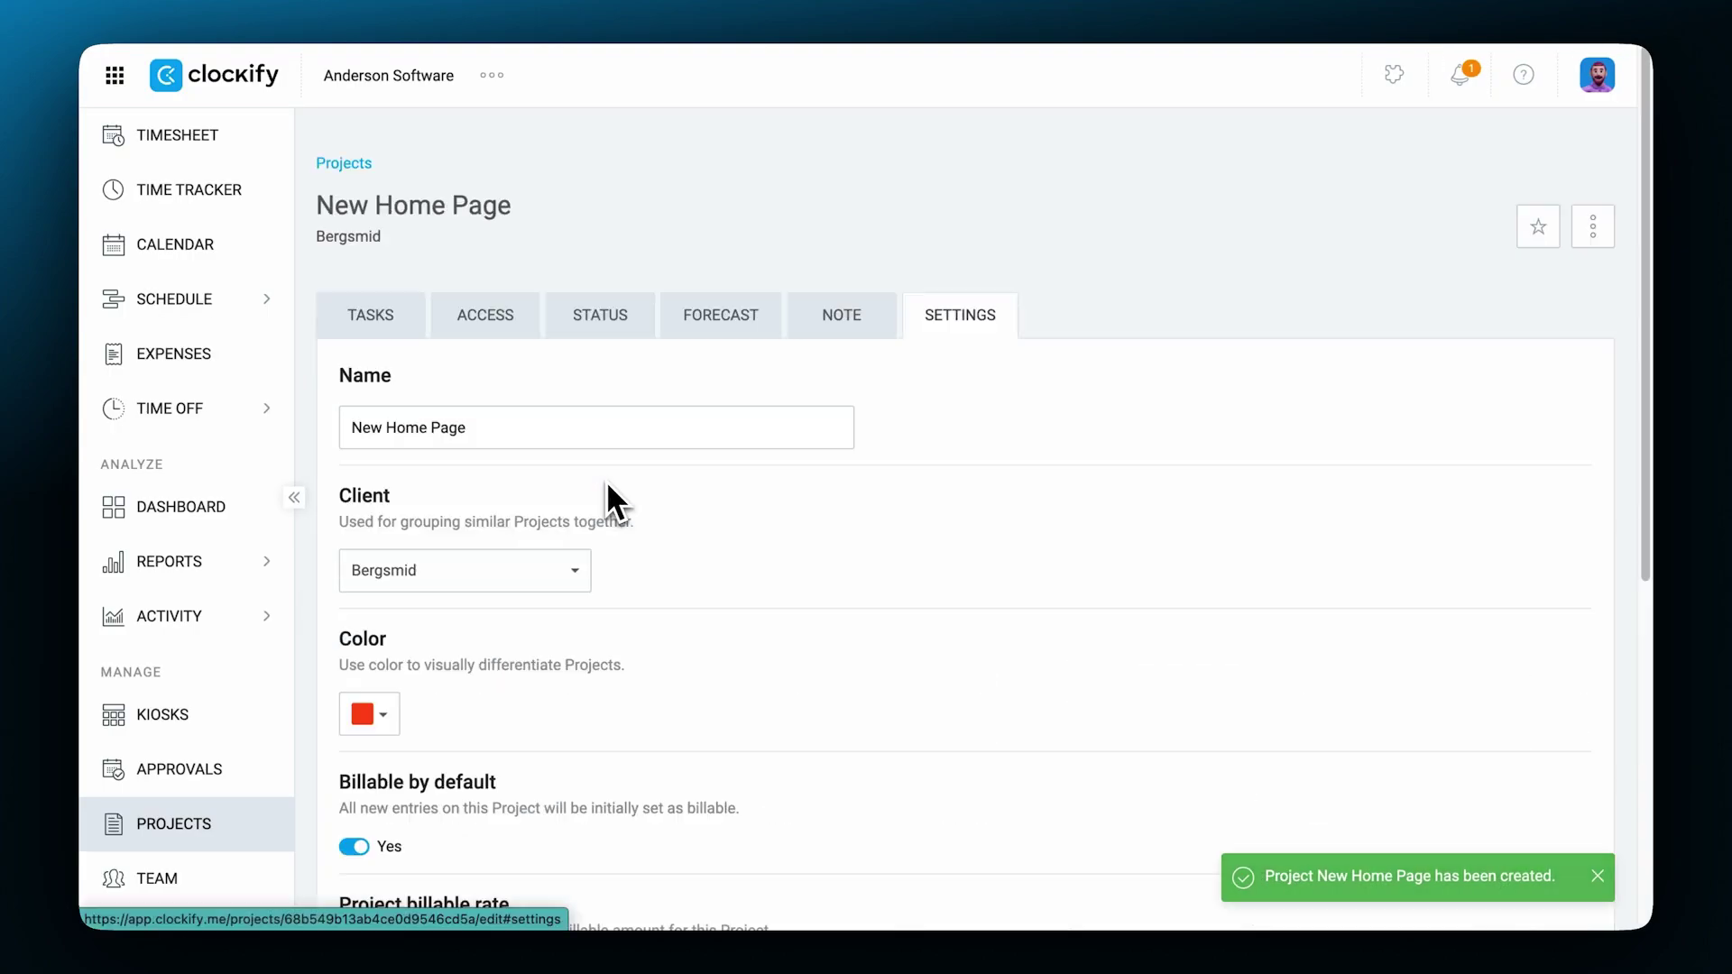
- Add three teammates as New Home Page members and set the project's visibility to Private
click(513, 336)
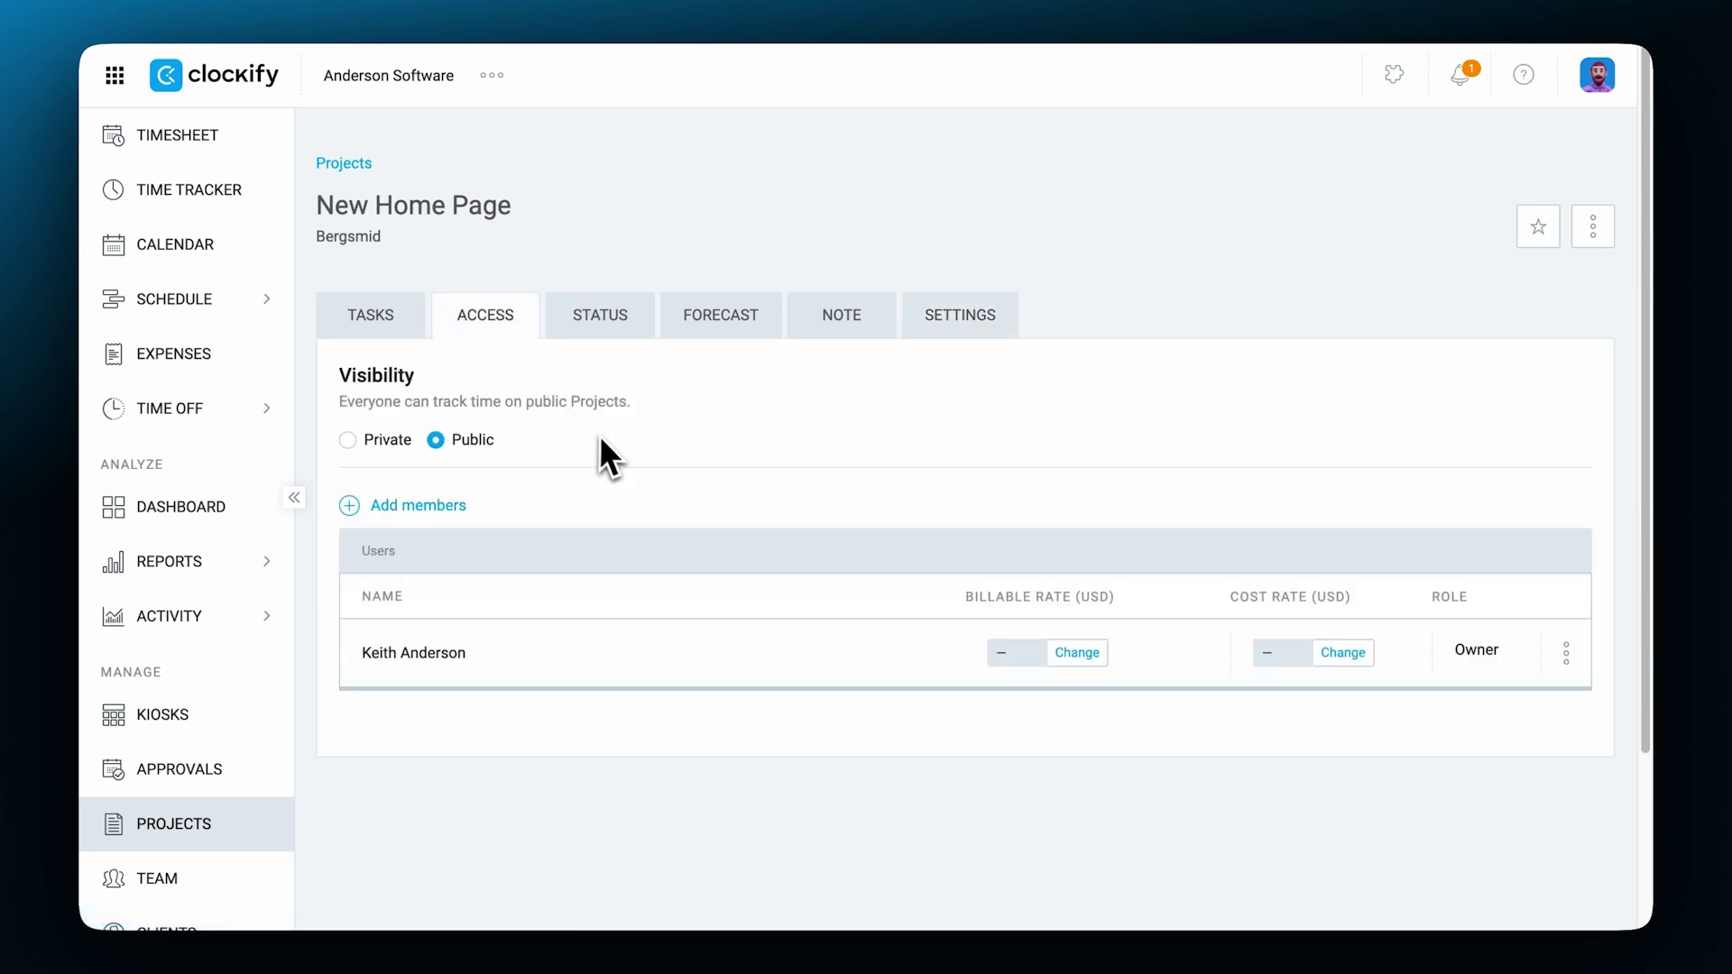
click(463, 509)
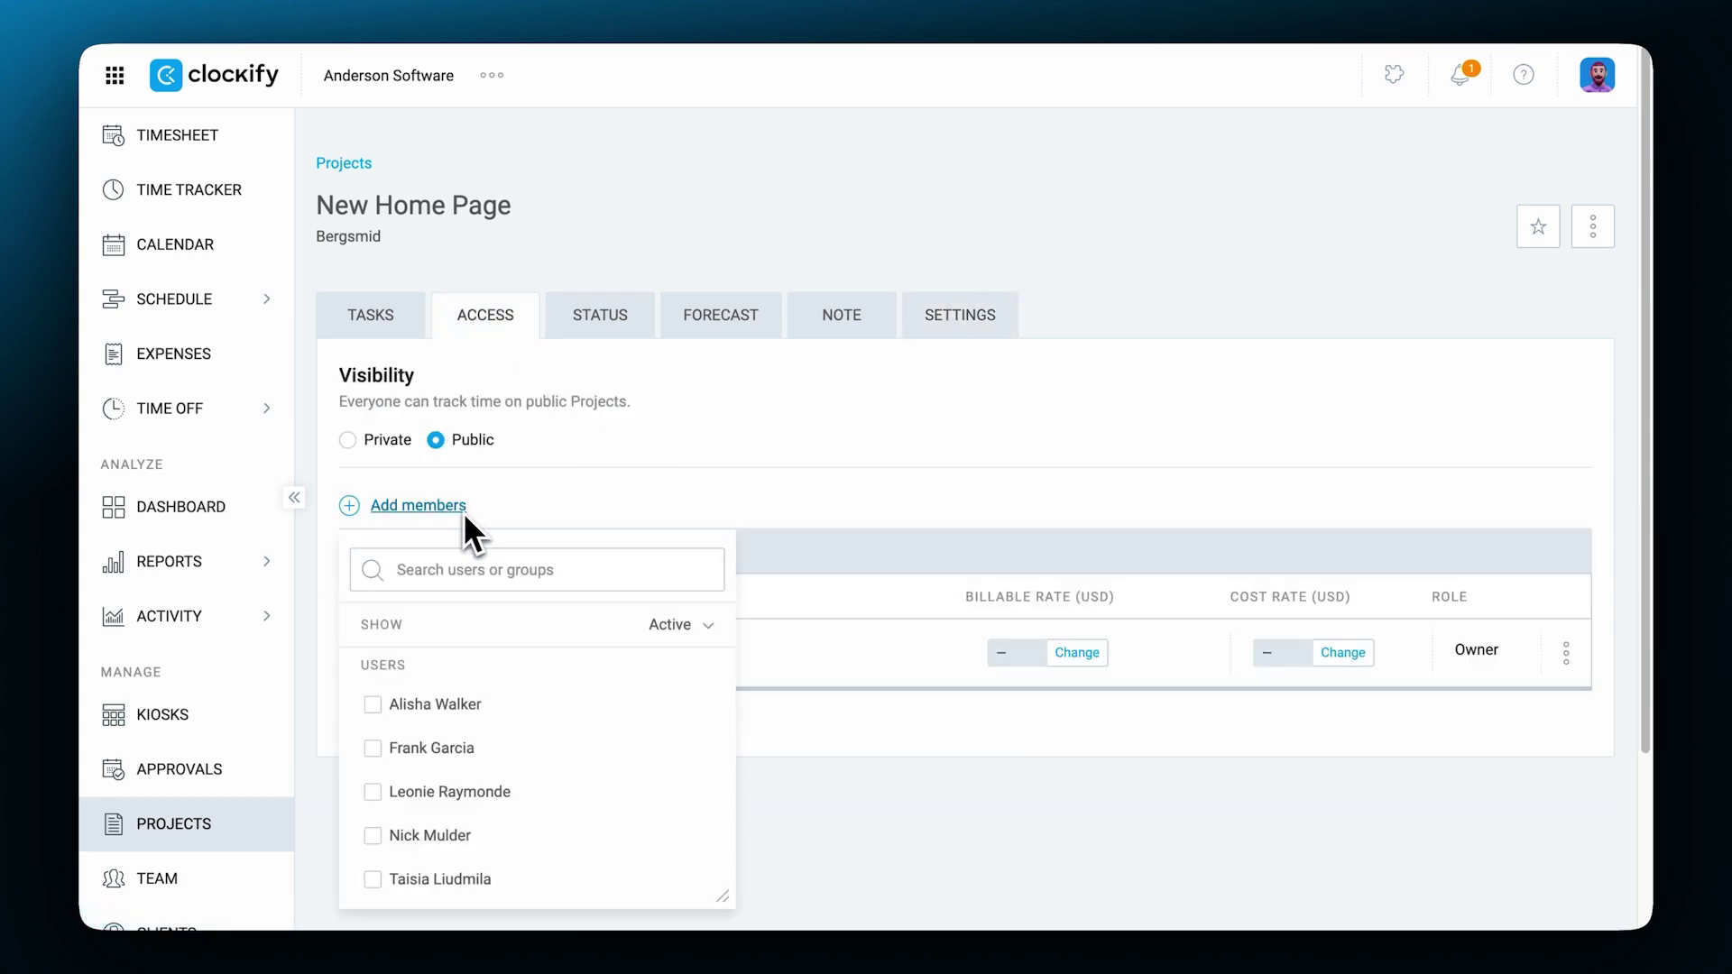
click(449, 747)
scroll(451, 752, down, 1)
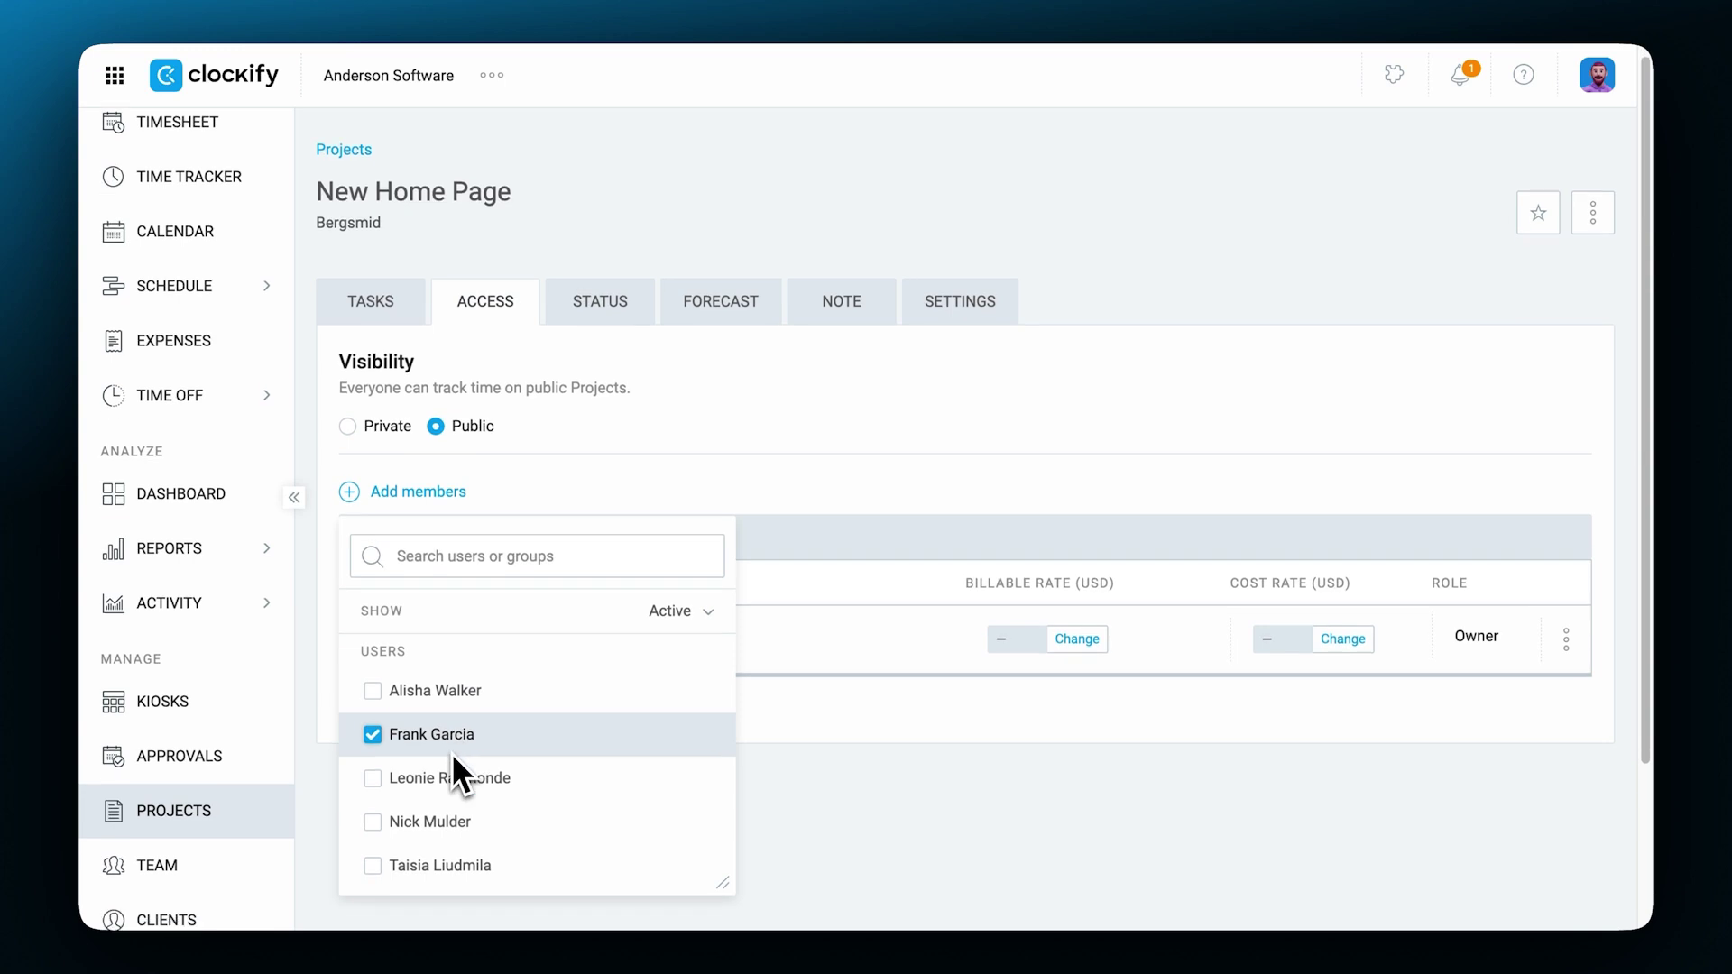
click(439, 799)
click(428, 831)
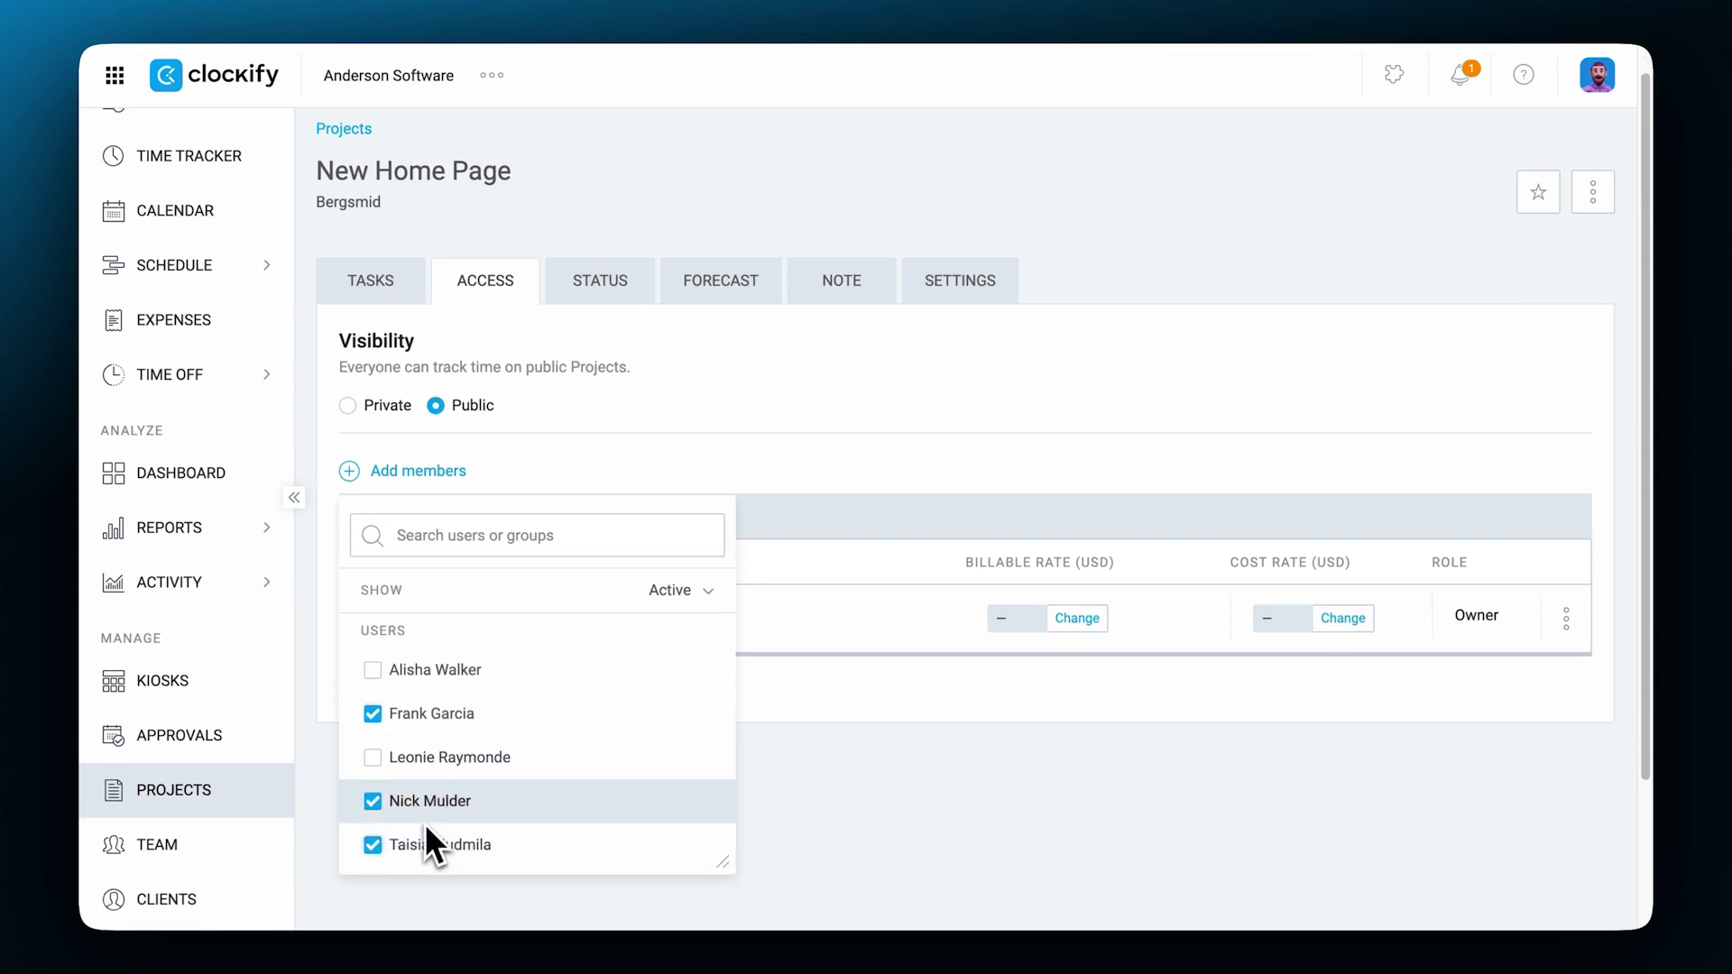
click(418, 474)
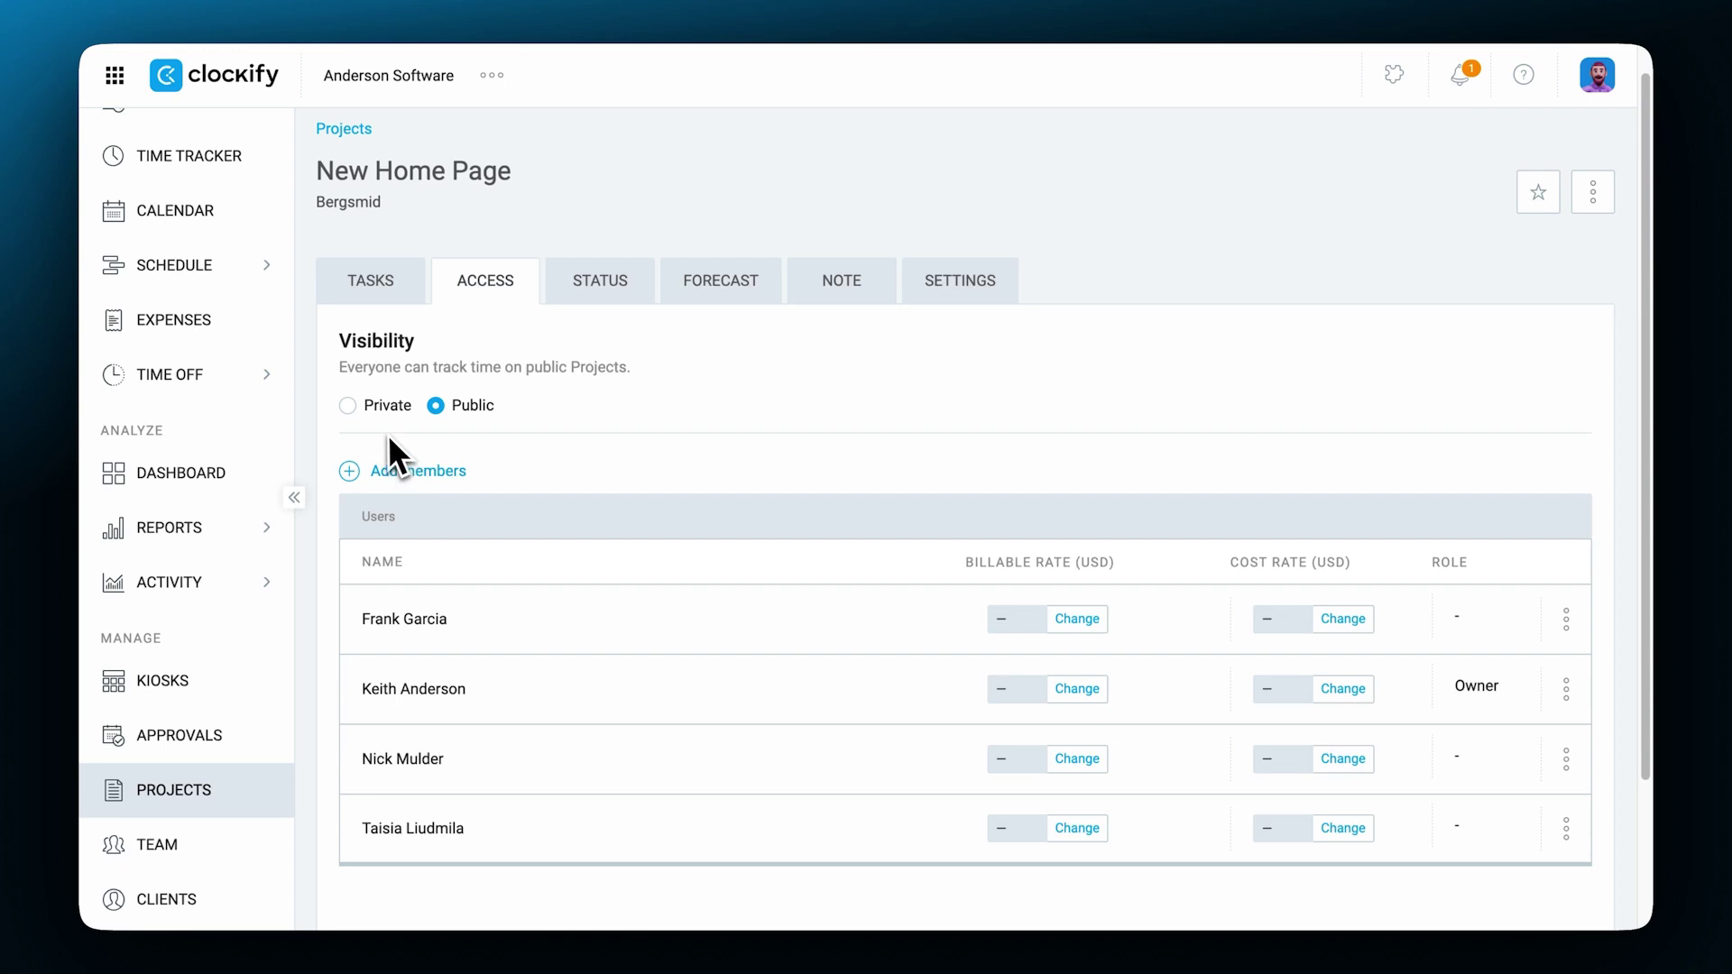
click(352, 410)
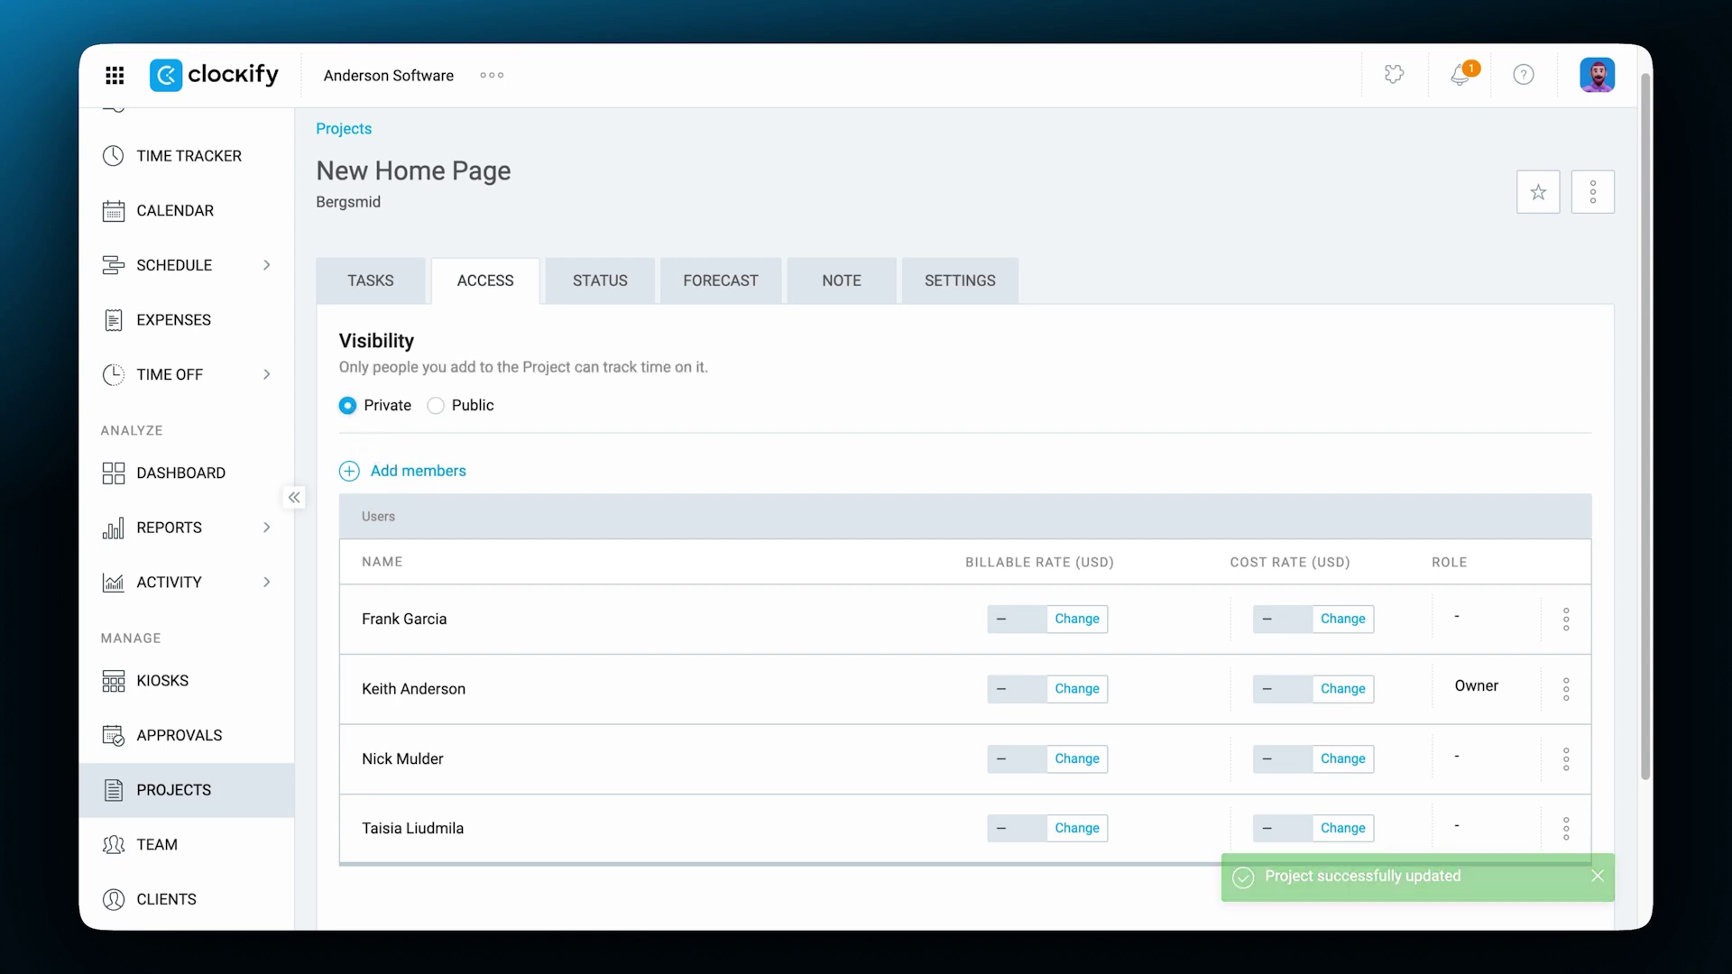
click(348, 128)
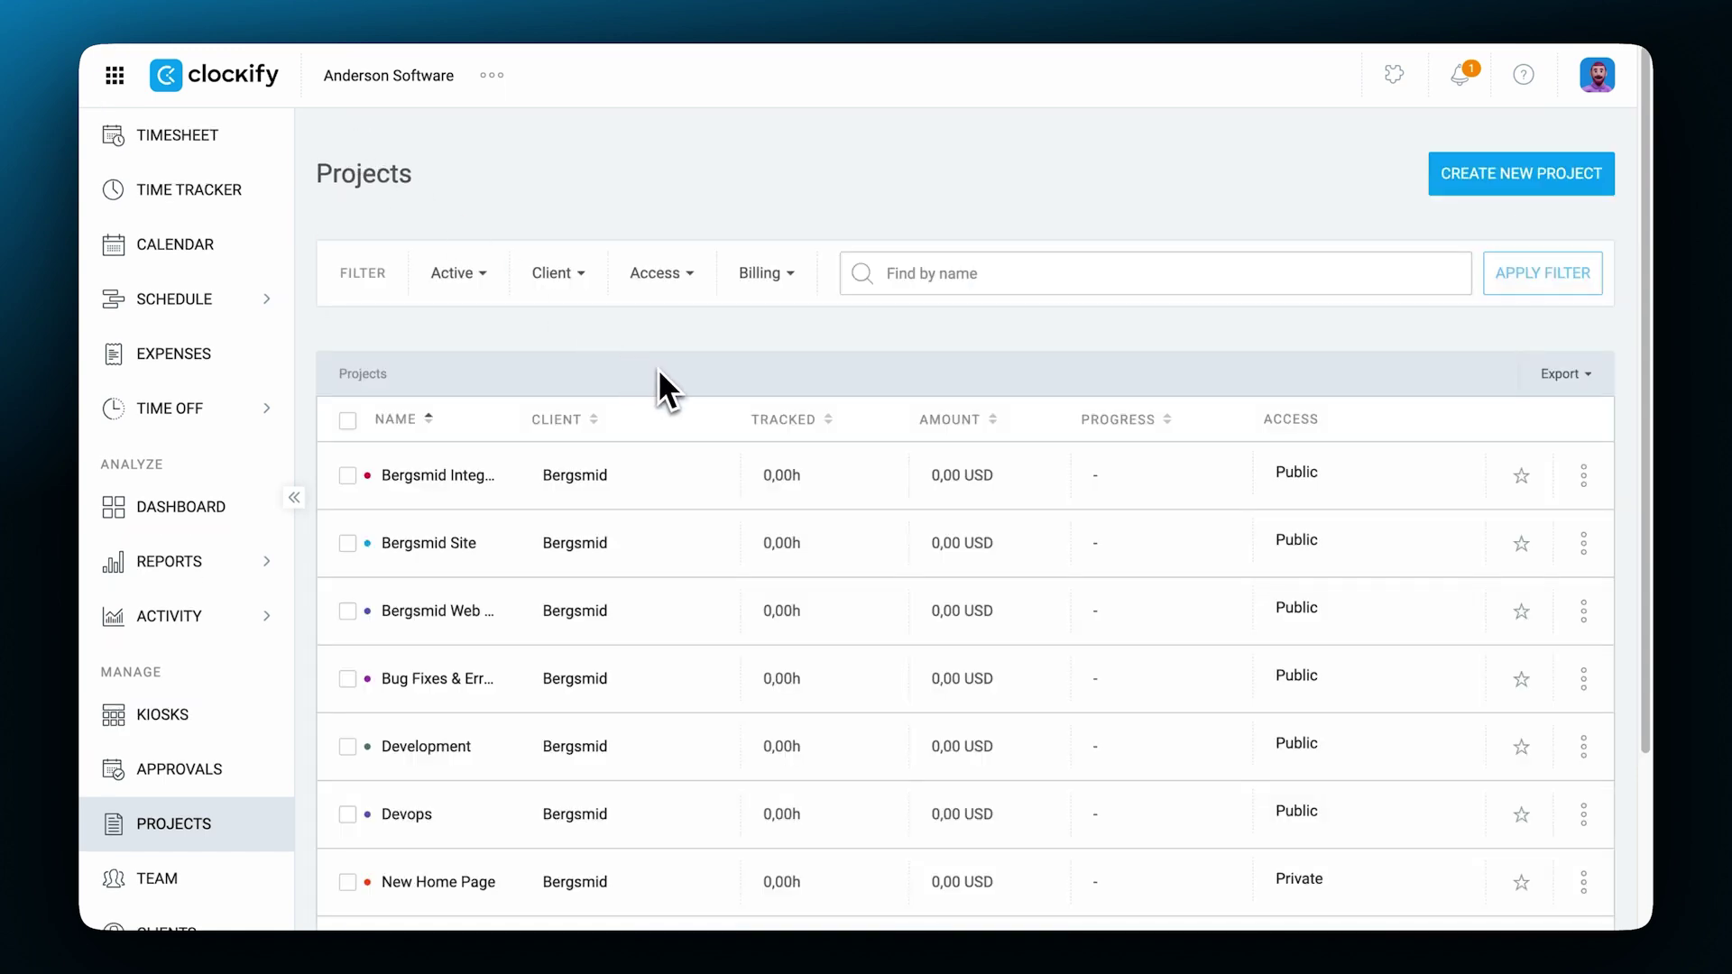
- Open New Home Page and add the Front End Development and Back End Development tasks
scroll(658, 368, down, 3)
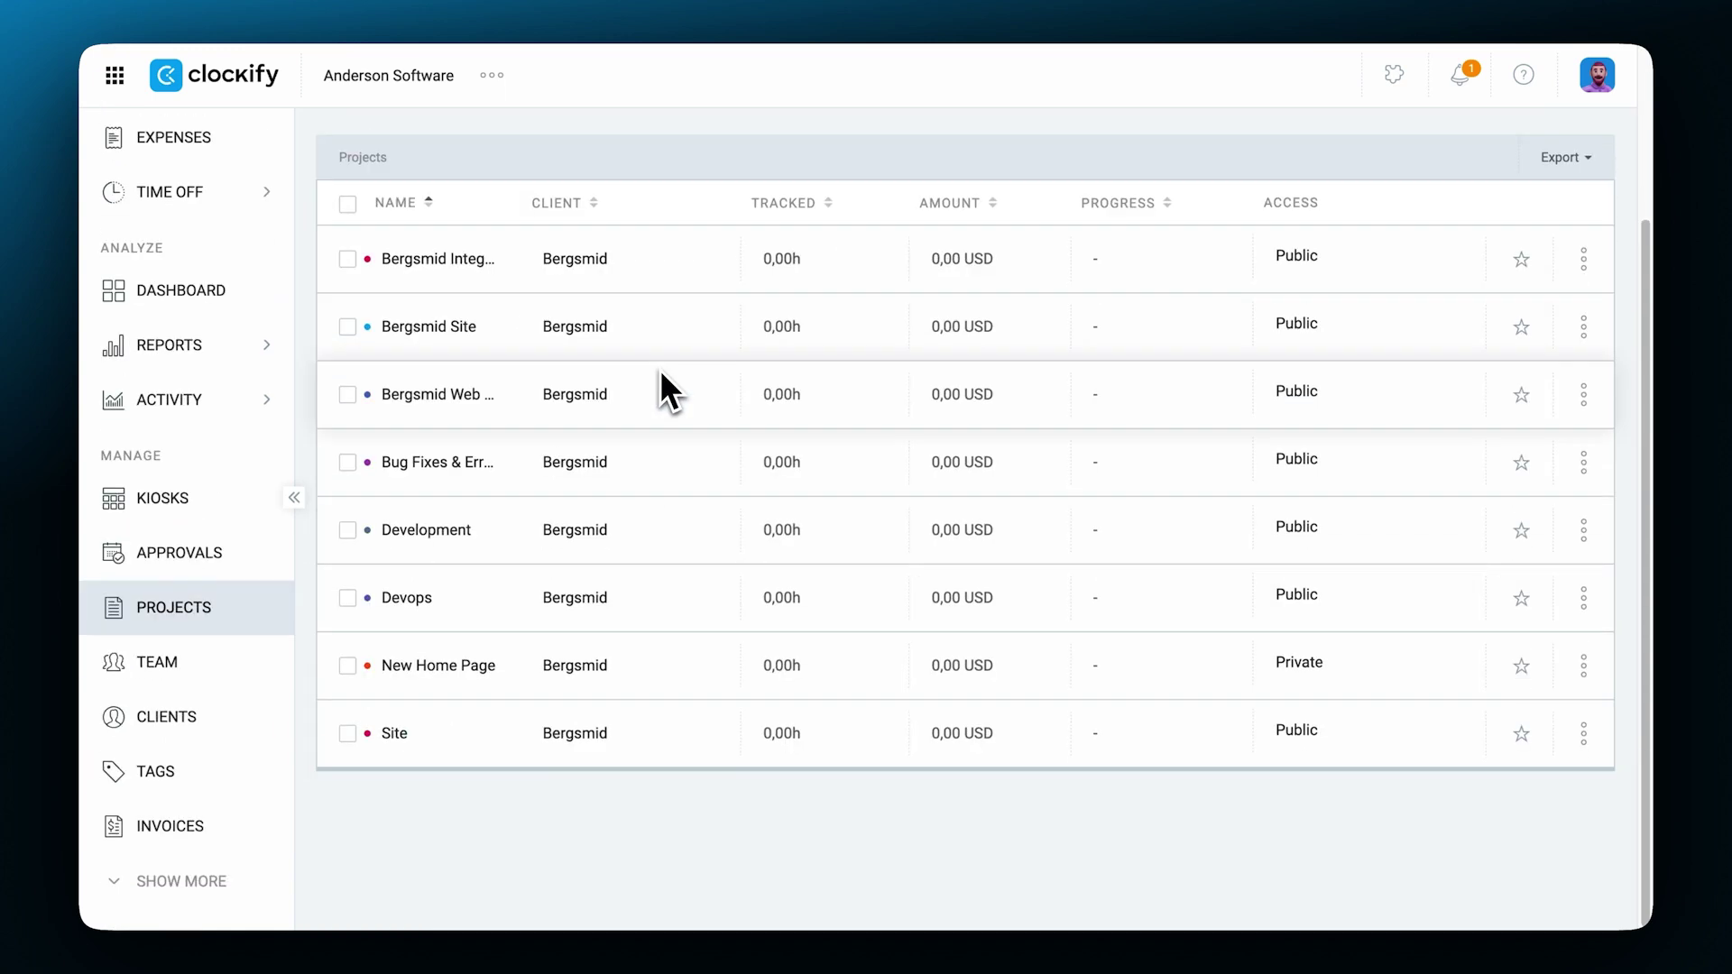
click(487, 681)
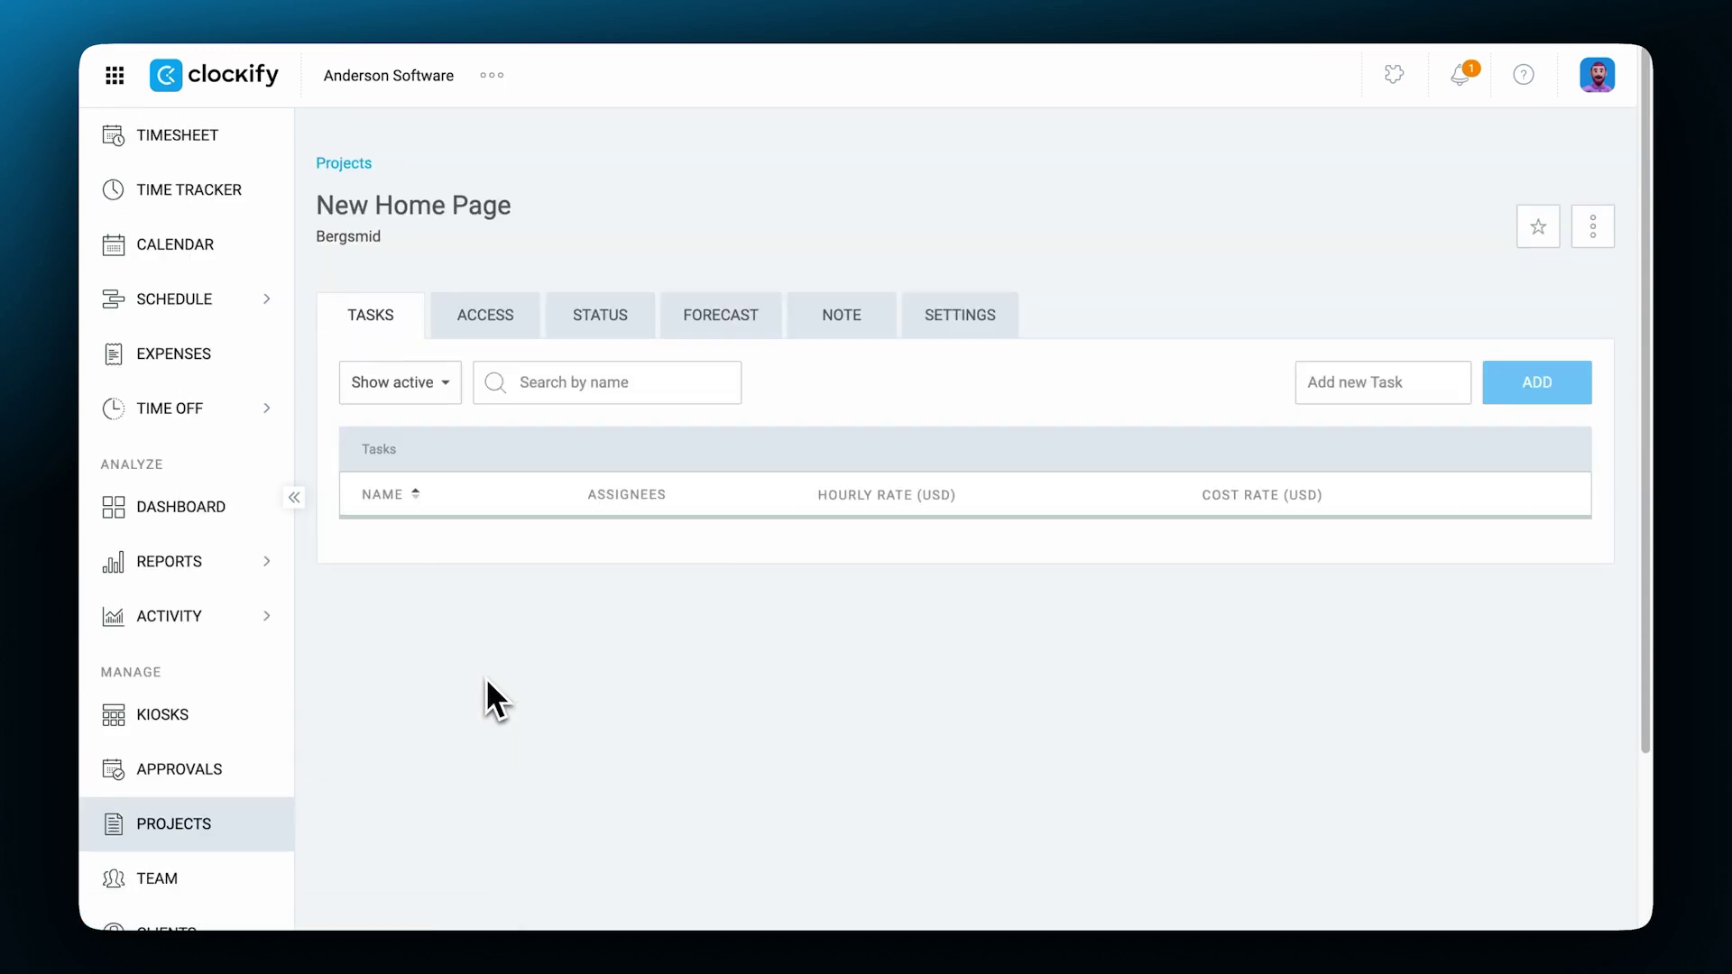
click(1355, 392)
text(Front End Development)
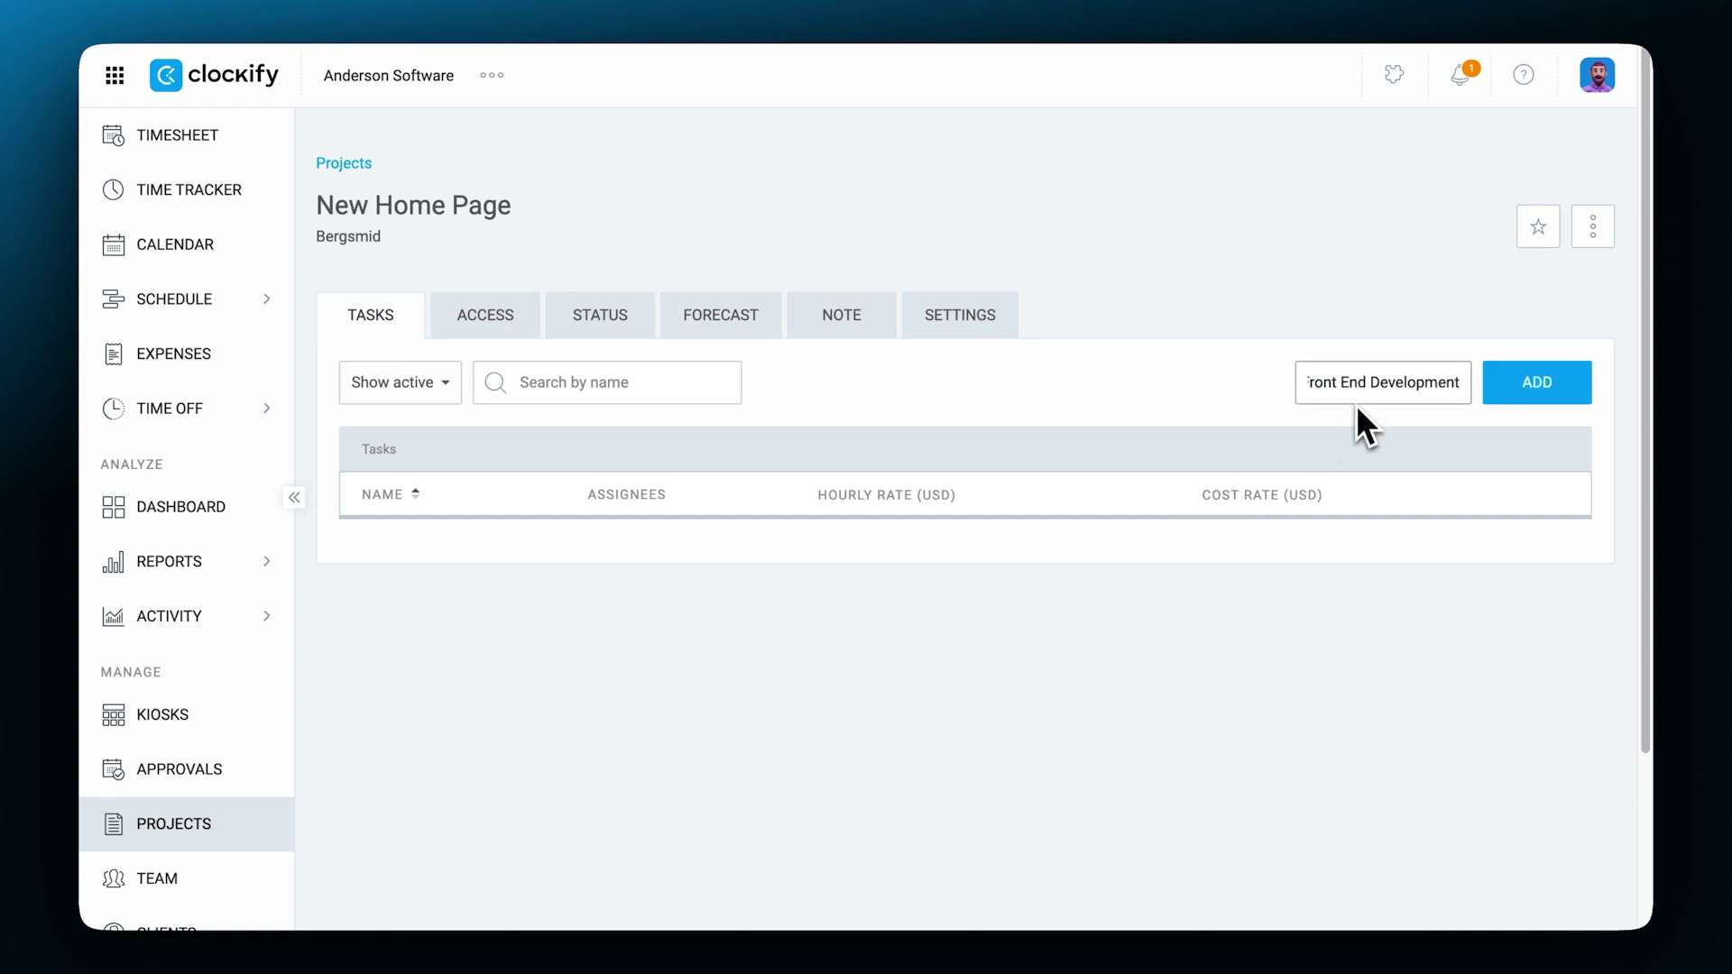
click(1507, 397)
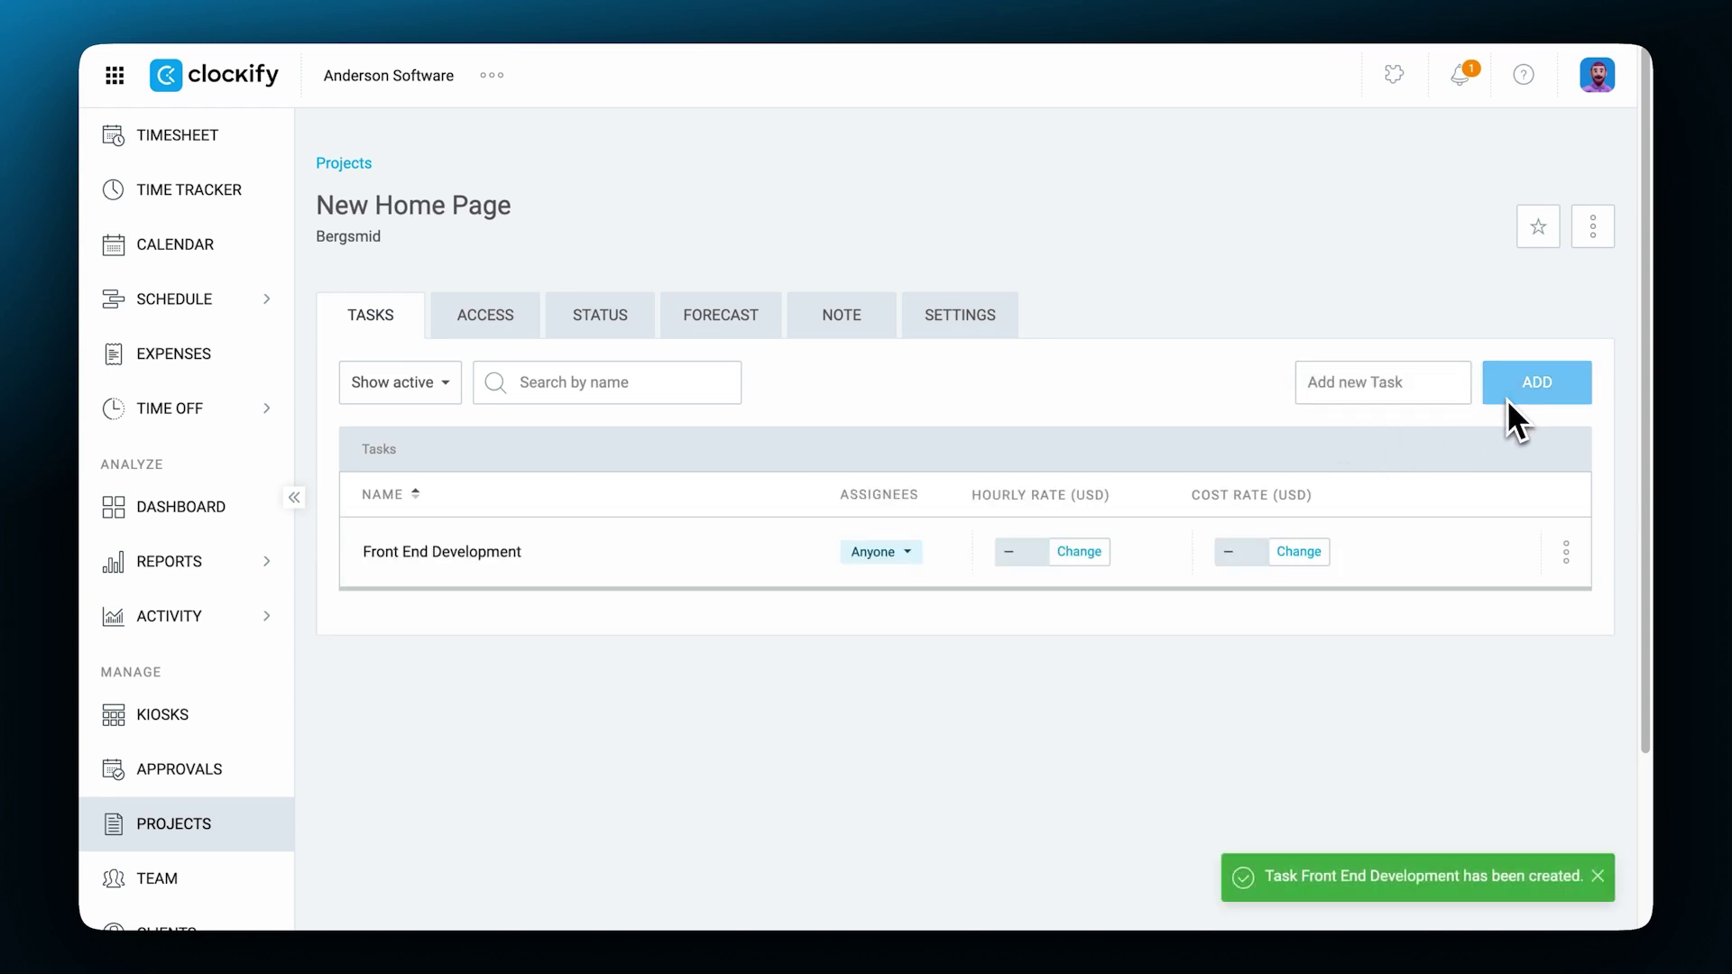
click(1440, 397)
text(Back)
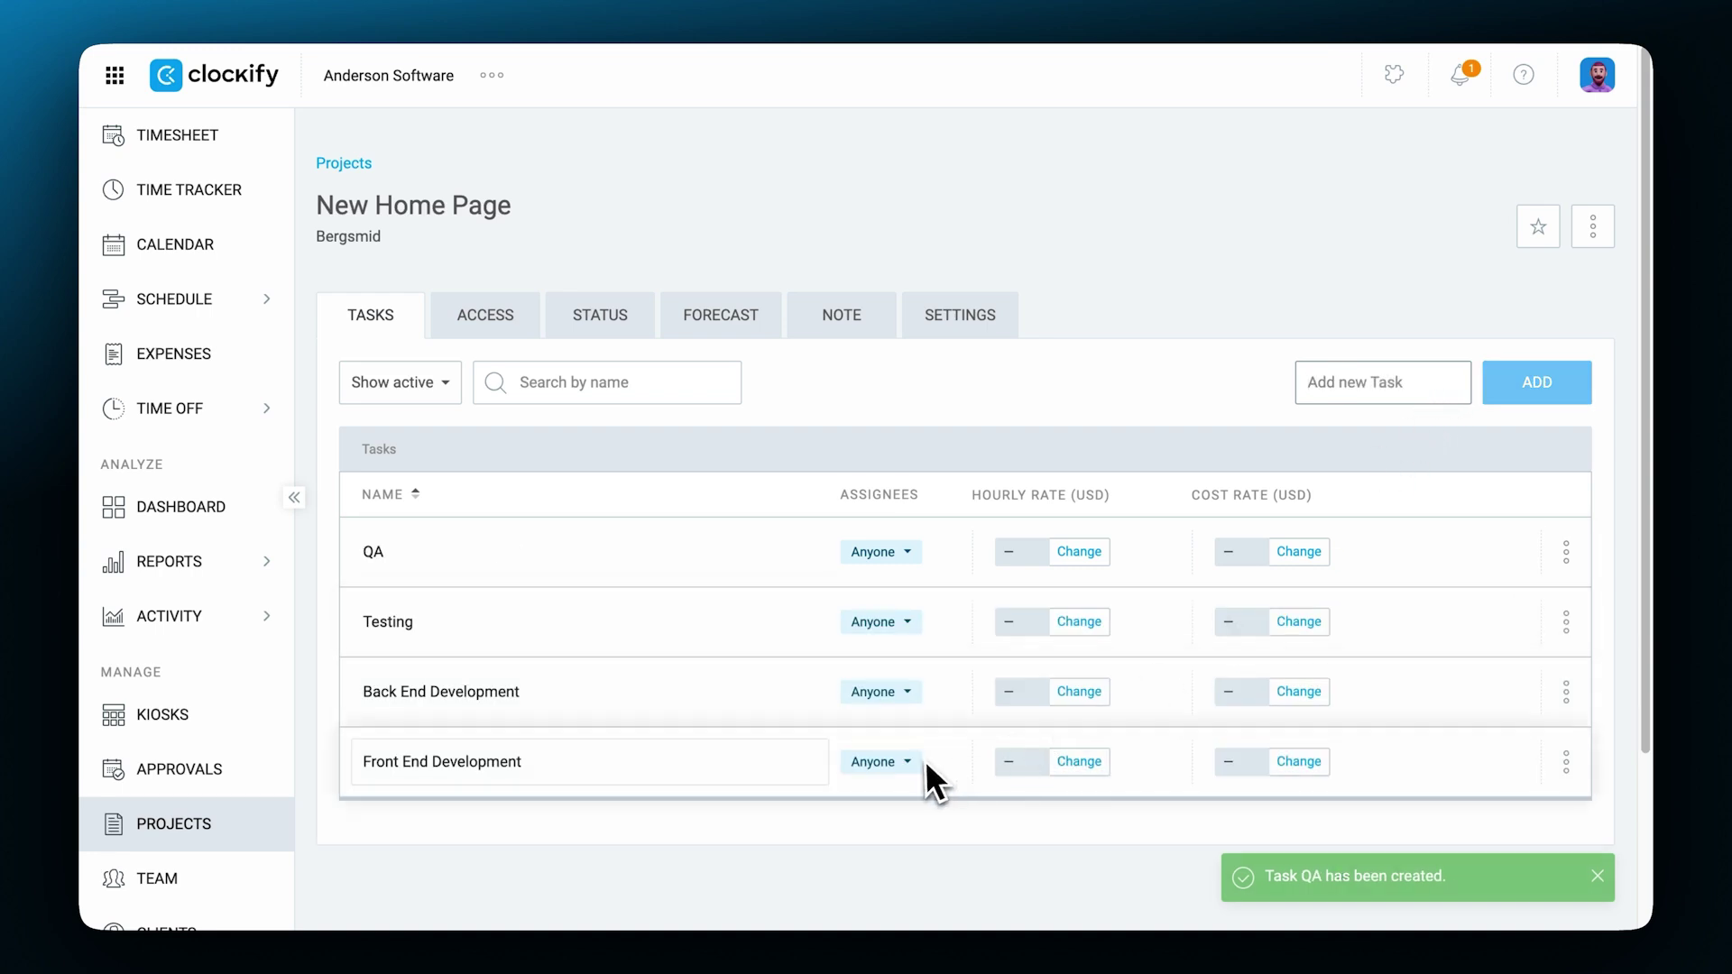
- Assign Front End Development, Back End Development, Testing and QA each to a different teammate
click(917, 762)
scroll(919, 761, down, 2)
click(938, 803)
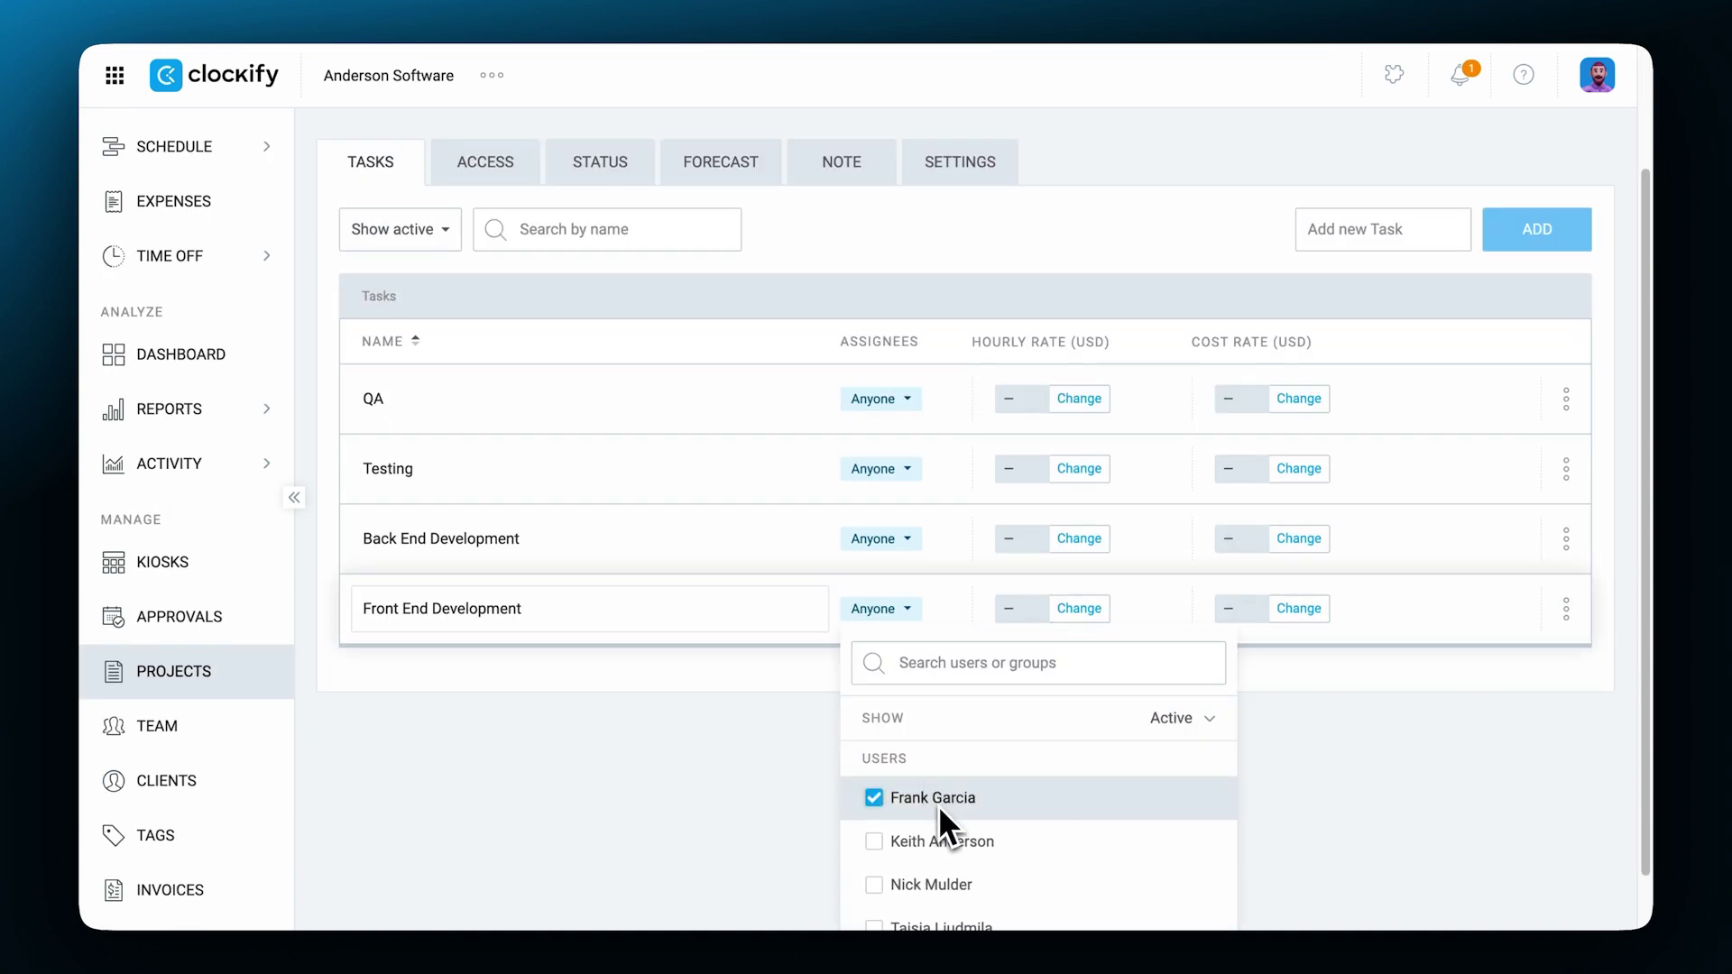
click(900, 546)
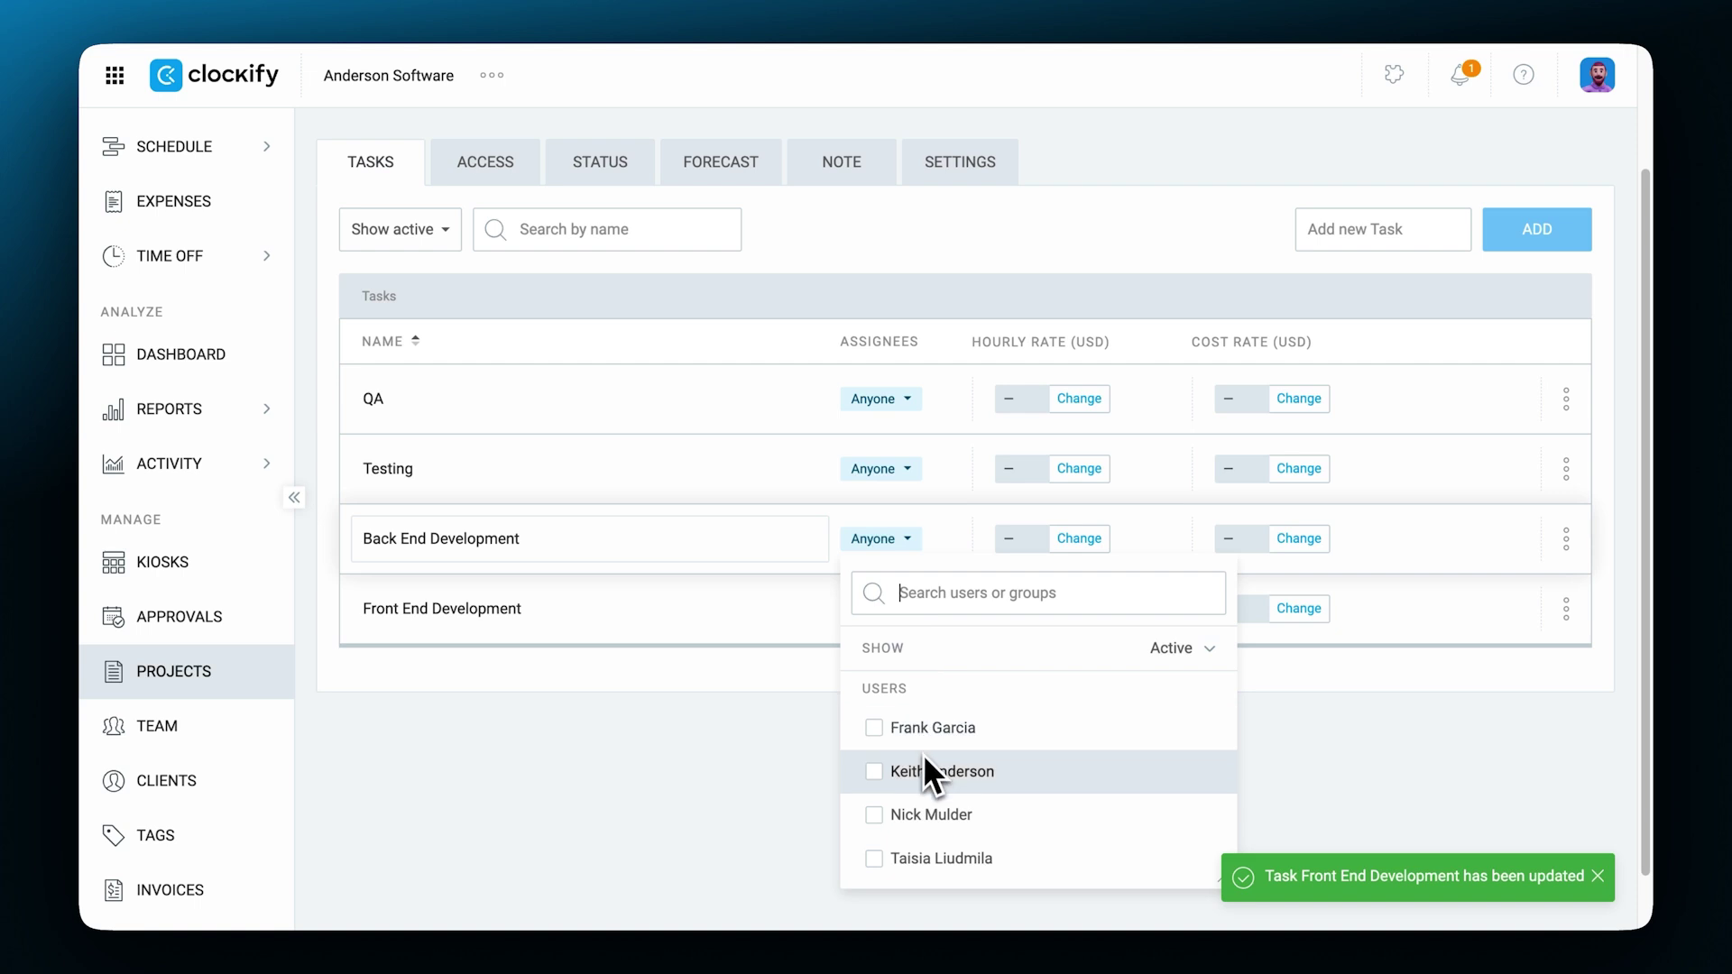
click(924, 765)
click(883, 470)
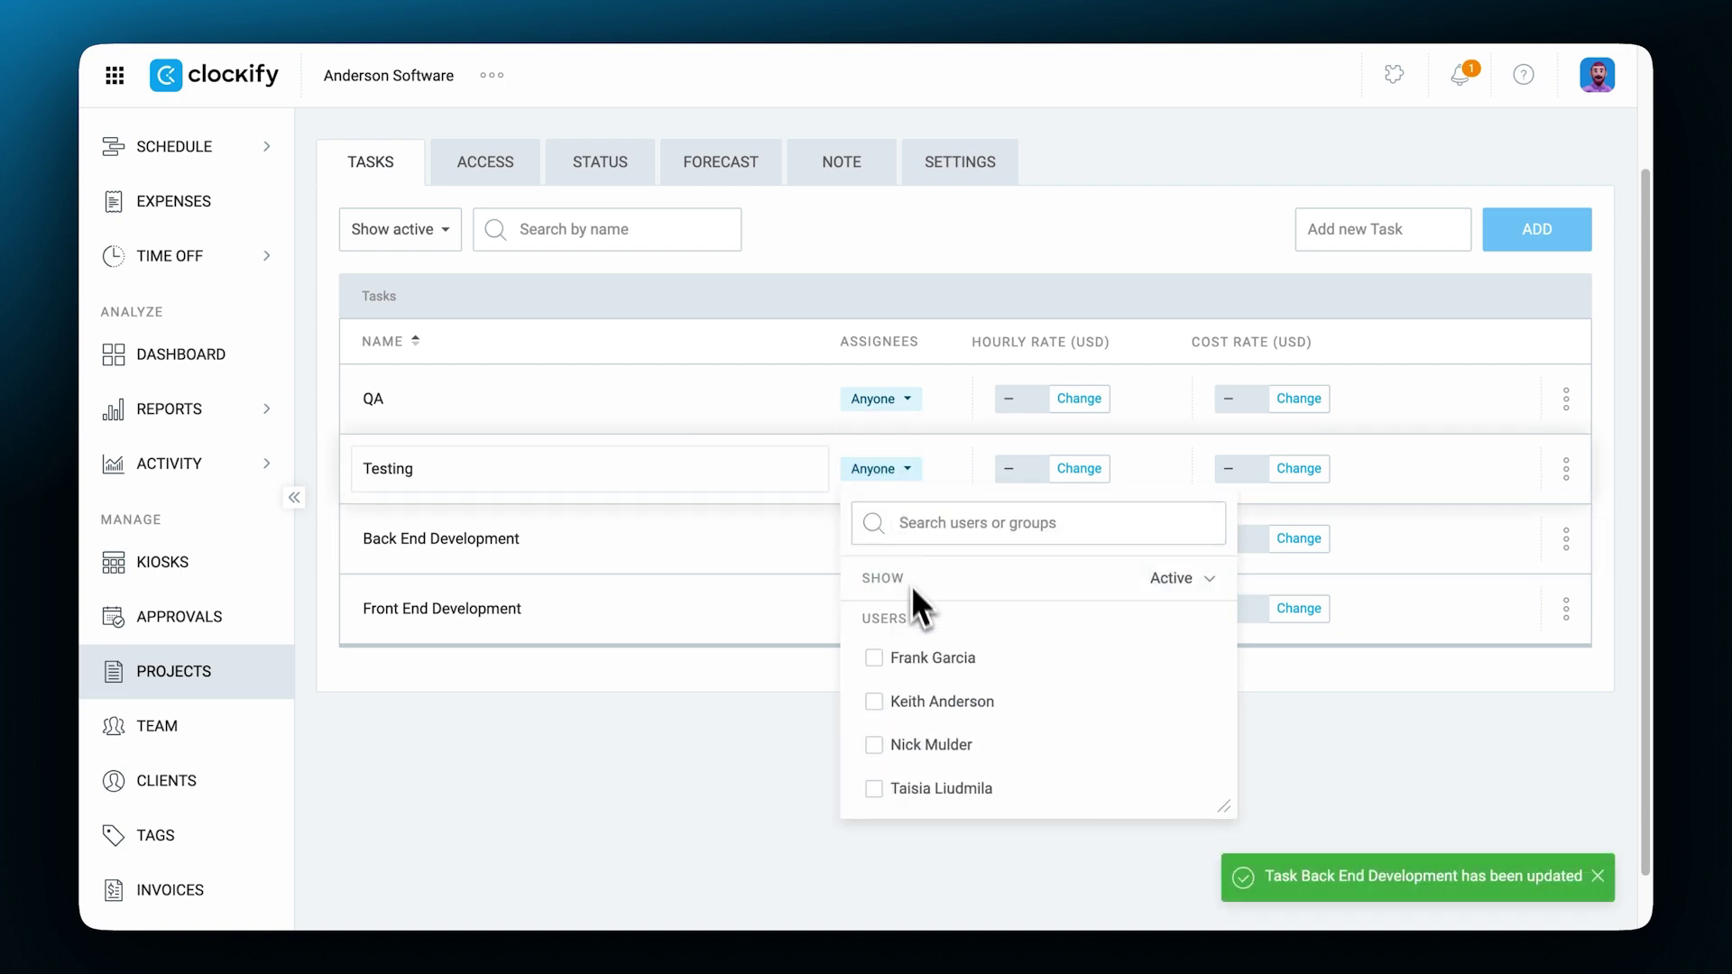
click(938, 754)
click(888, 403)
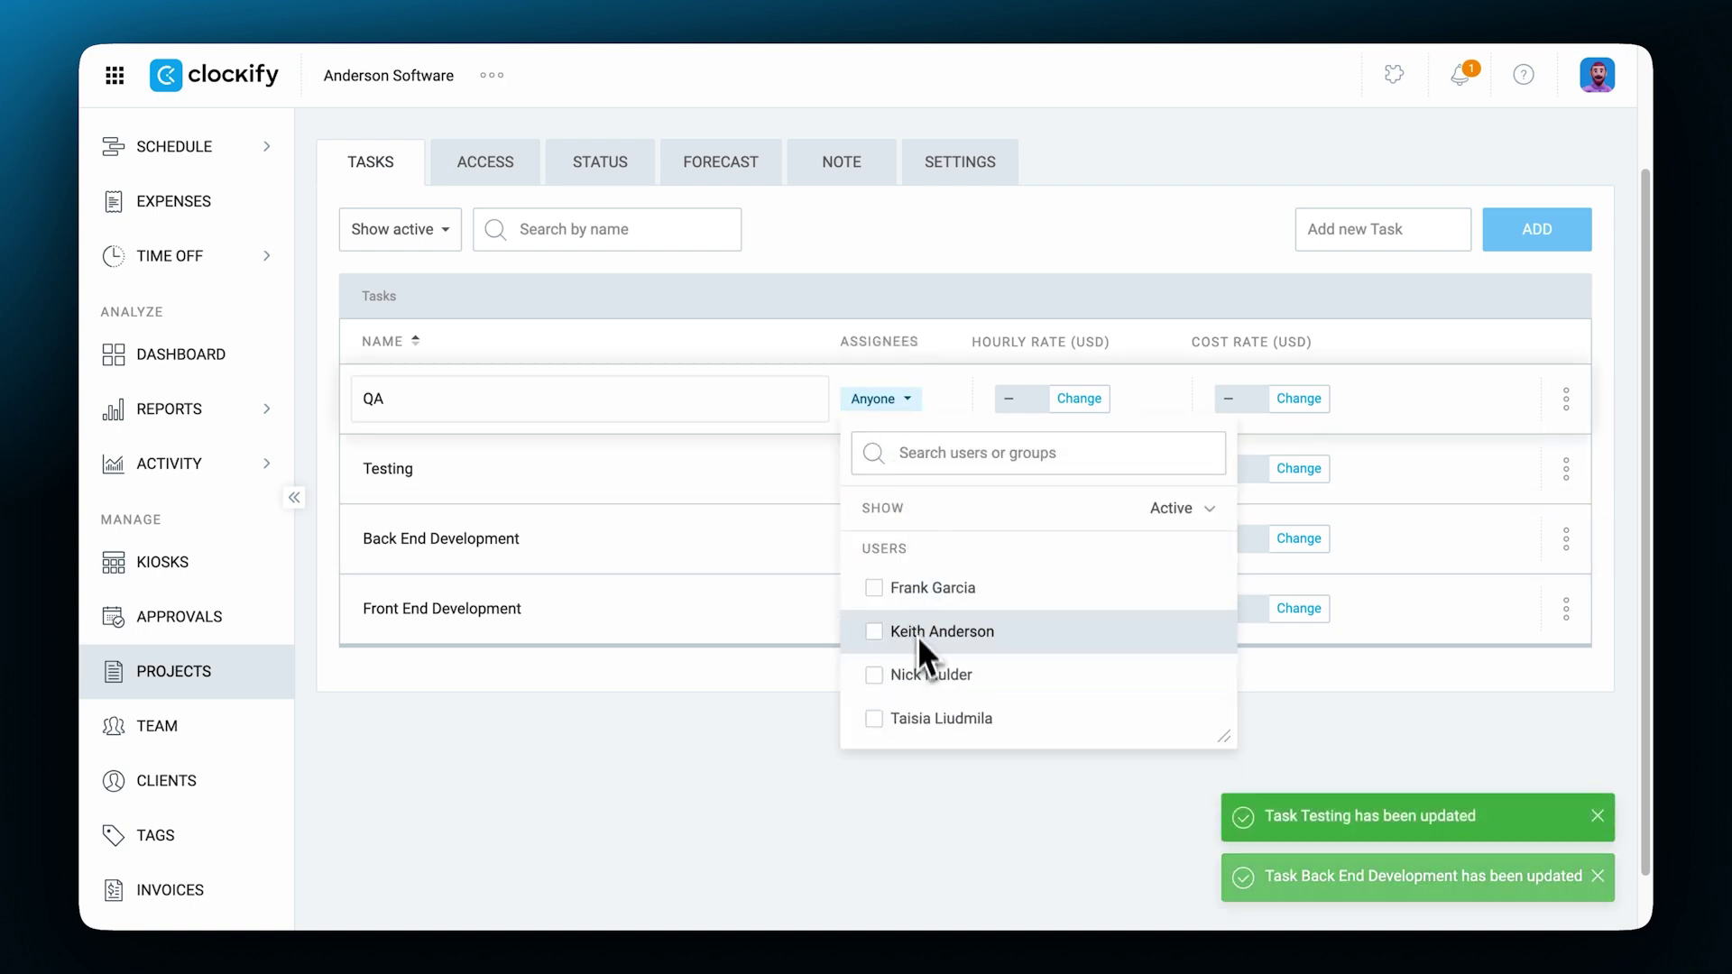
click(916, 716)
click(909, 302)
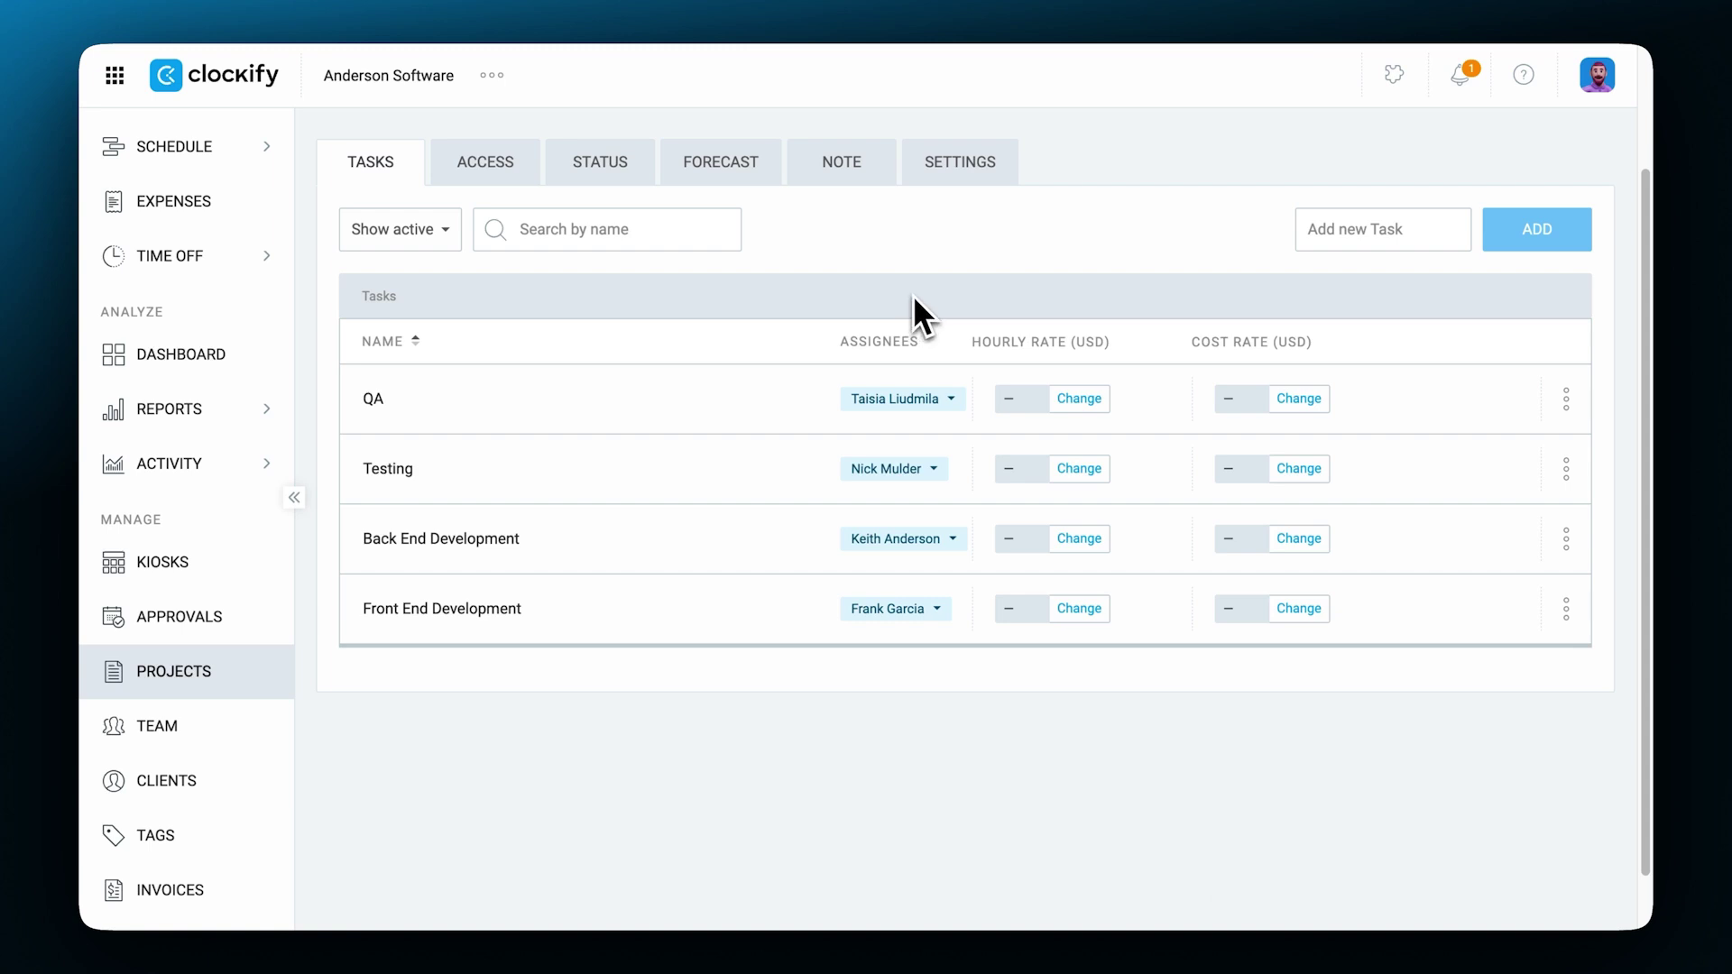
click(945, 179)
- Turn off the workspace's billable-by-default setting for new time entries
scroll(911, 469, down, 5)
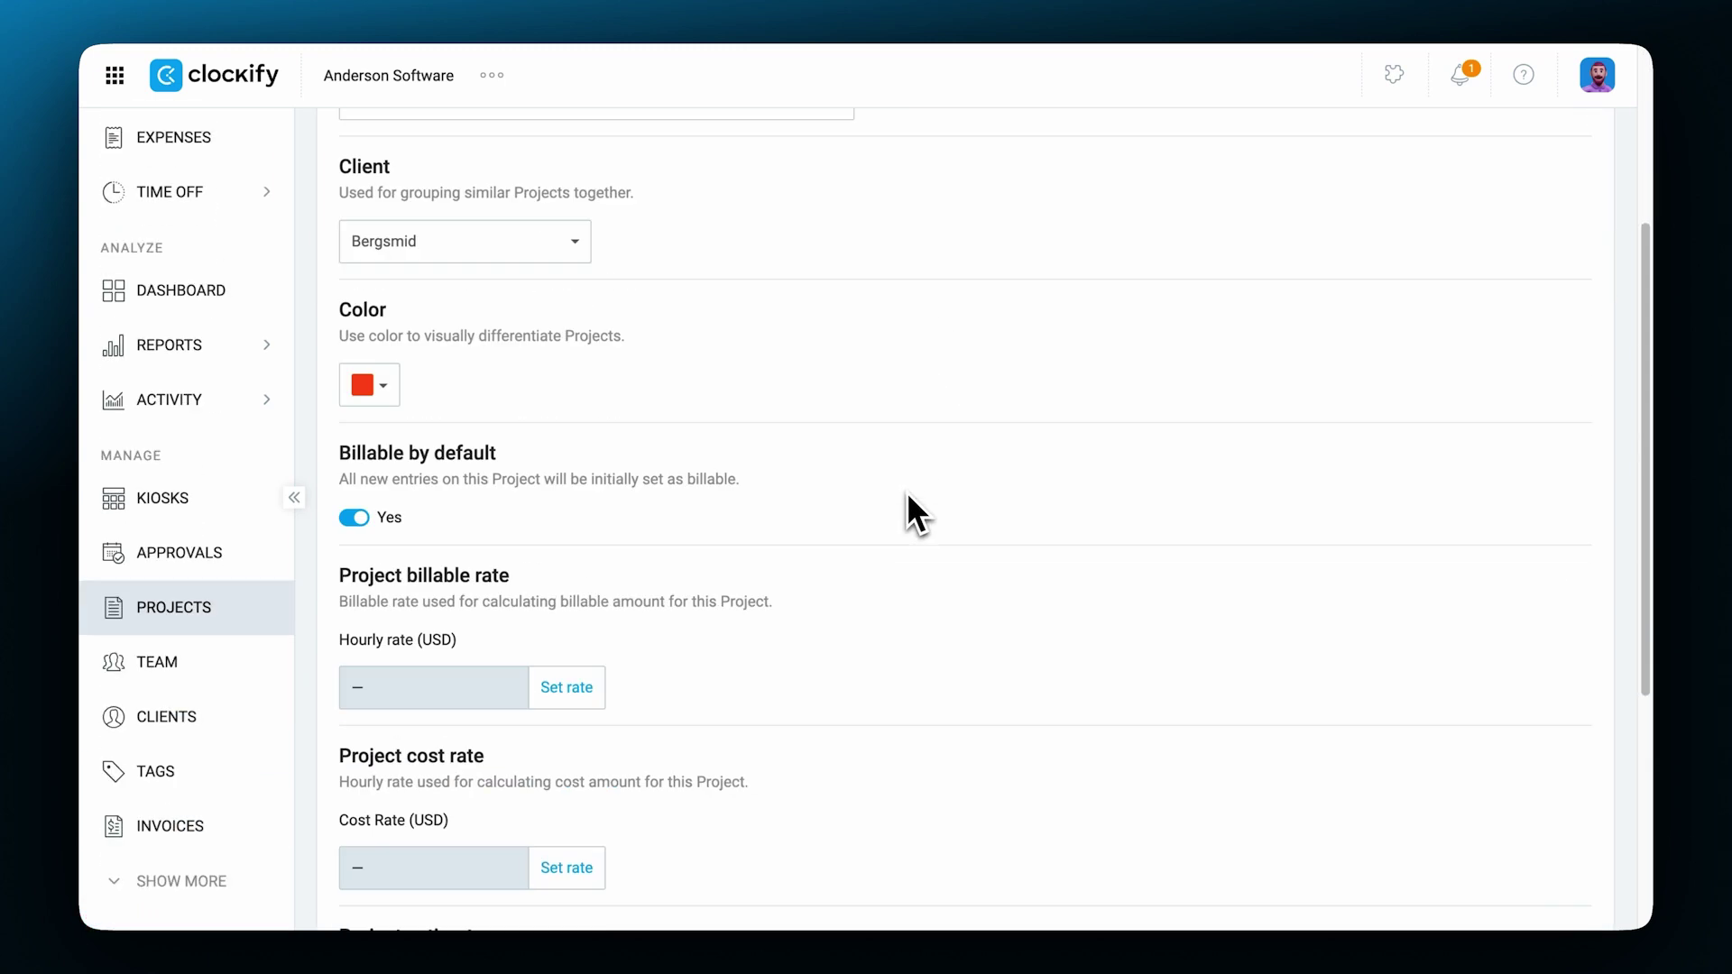
scroll(907, 494, down, 3)
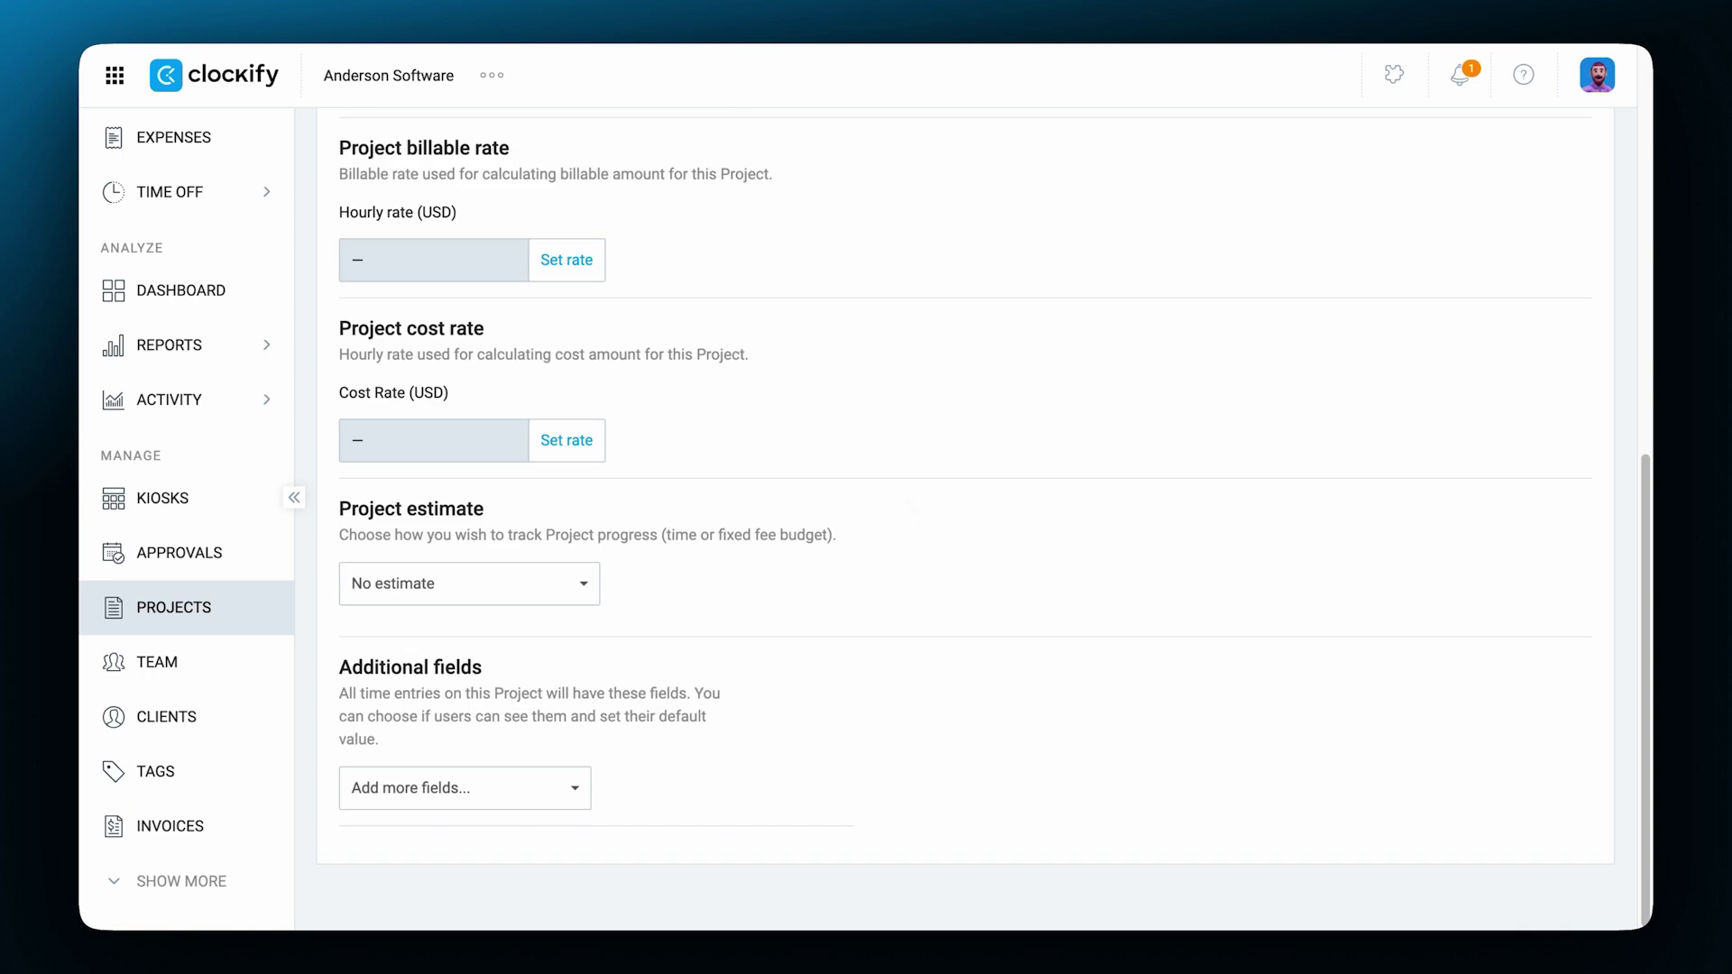
scroll(908, 511, up, 6)
click(365, 603)
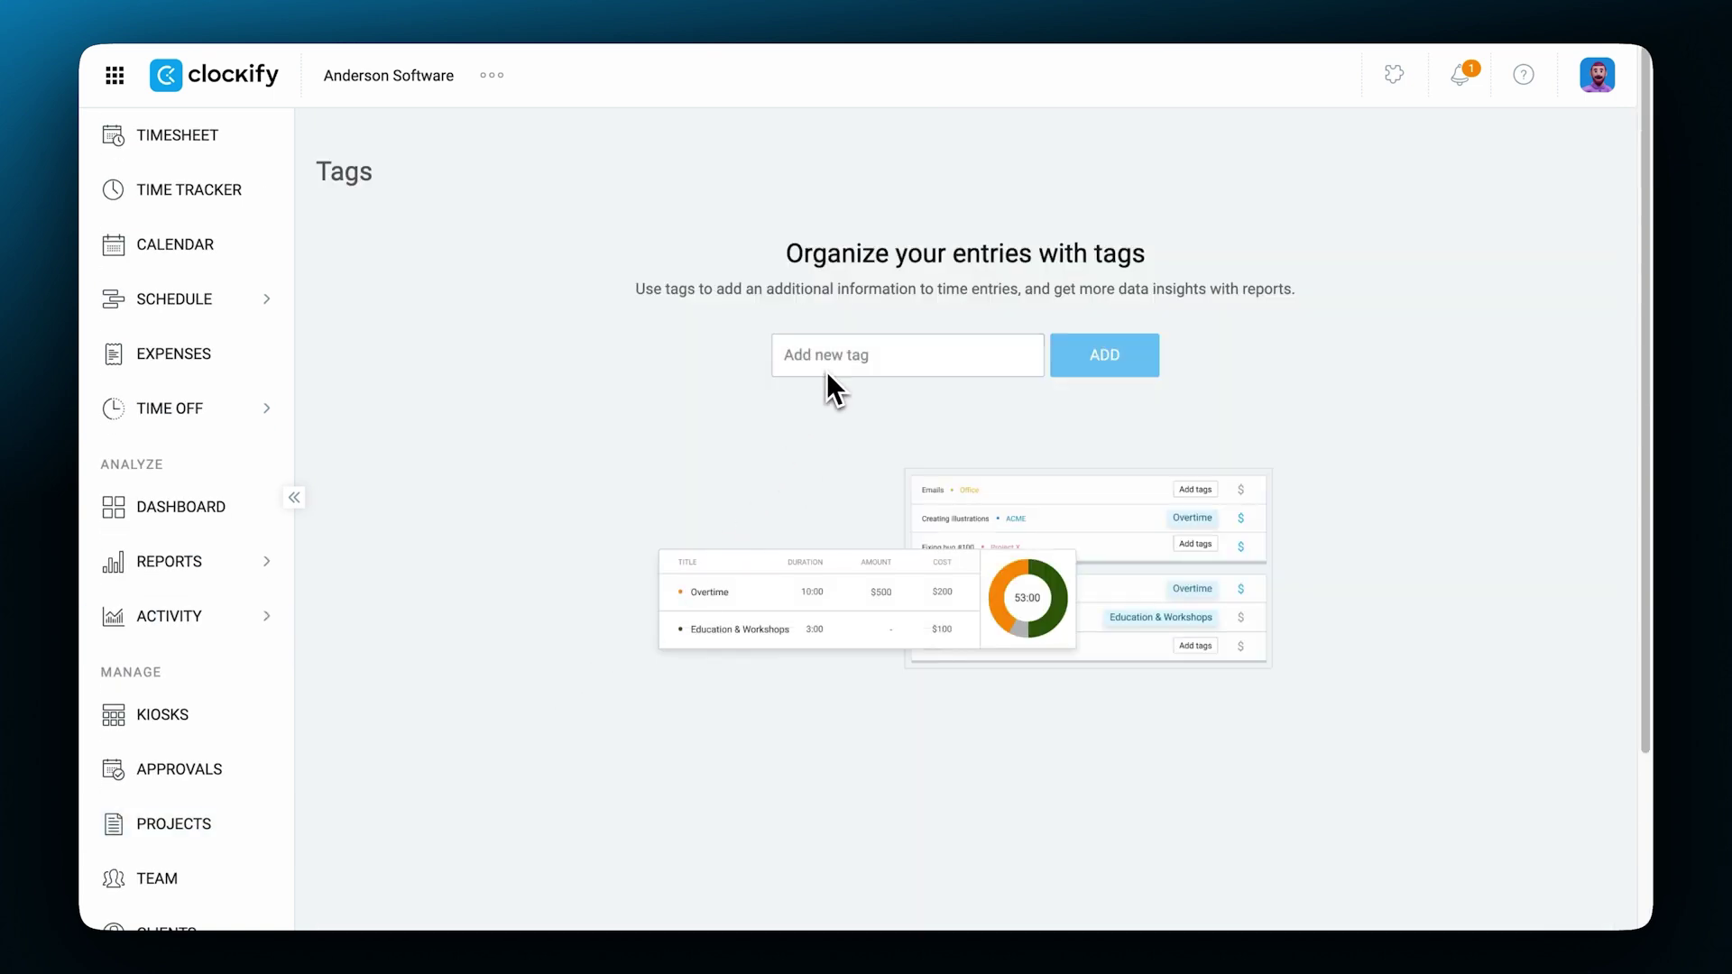
- Create the Billable, Non-Billable, Overtime and In-Office tags and tag the running entry In-Office
click(827, 371)
text(Billable)
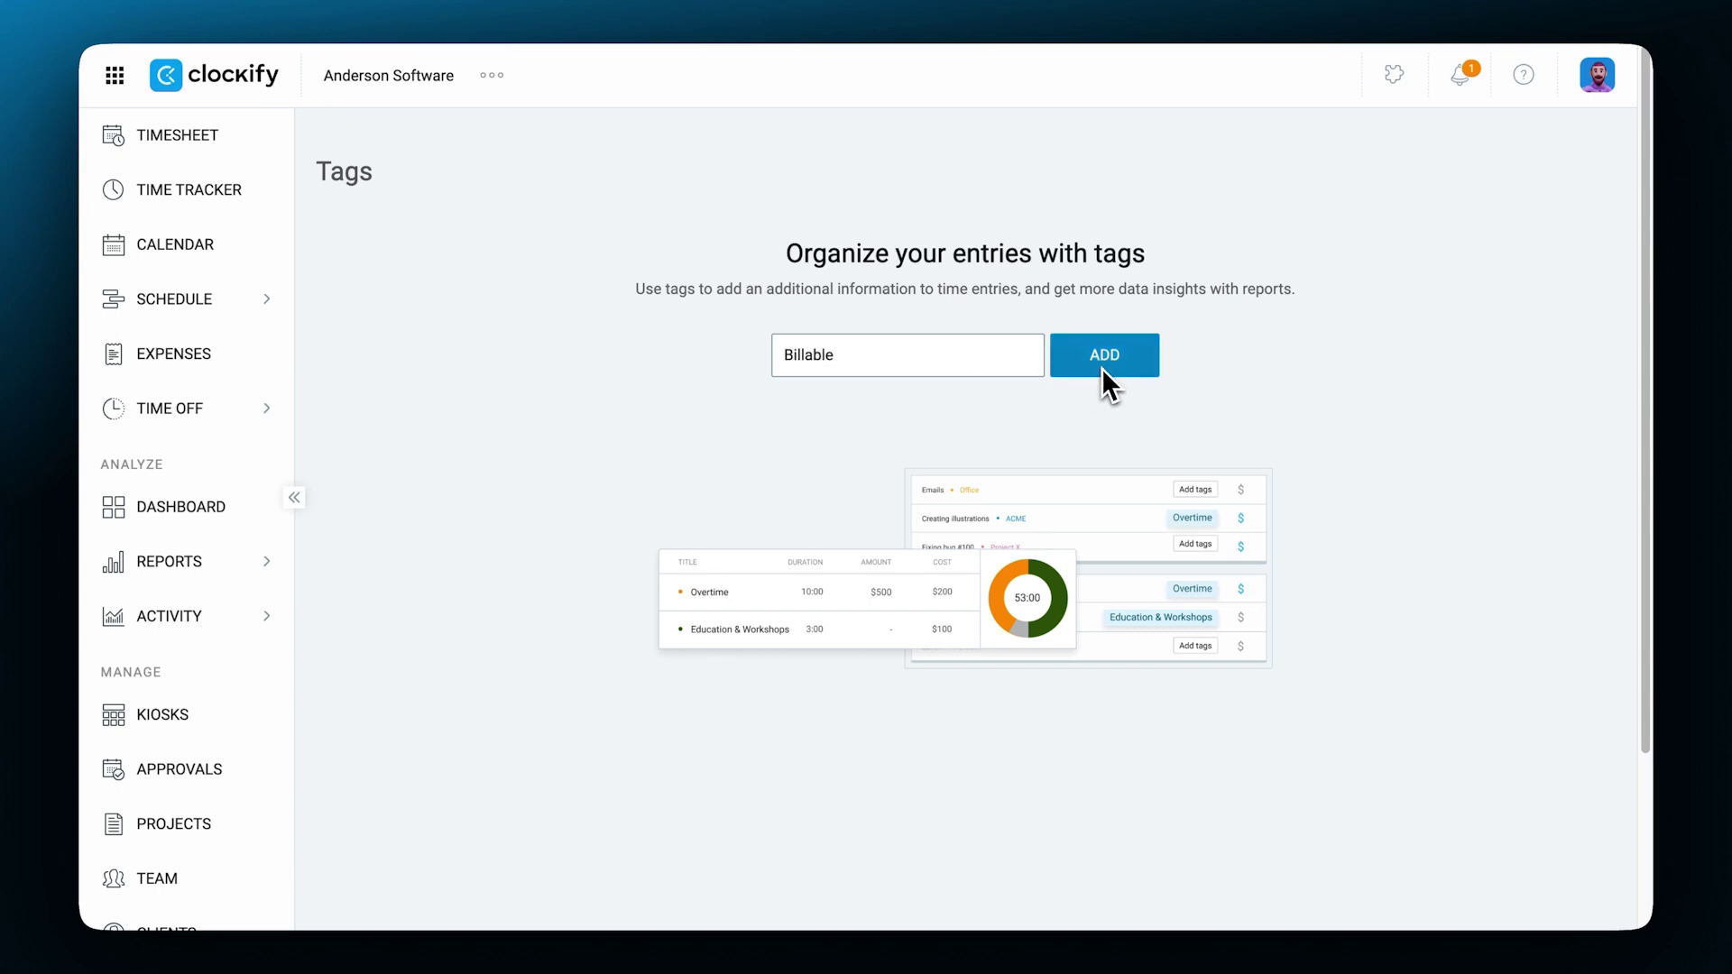
click(1103, 366)
click(1252, 268)
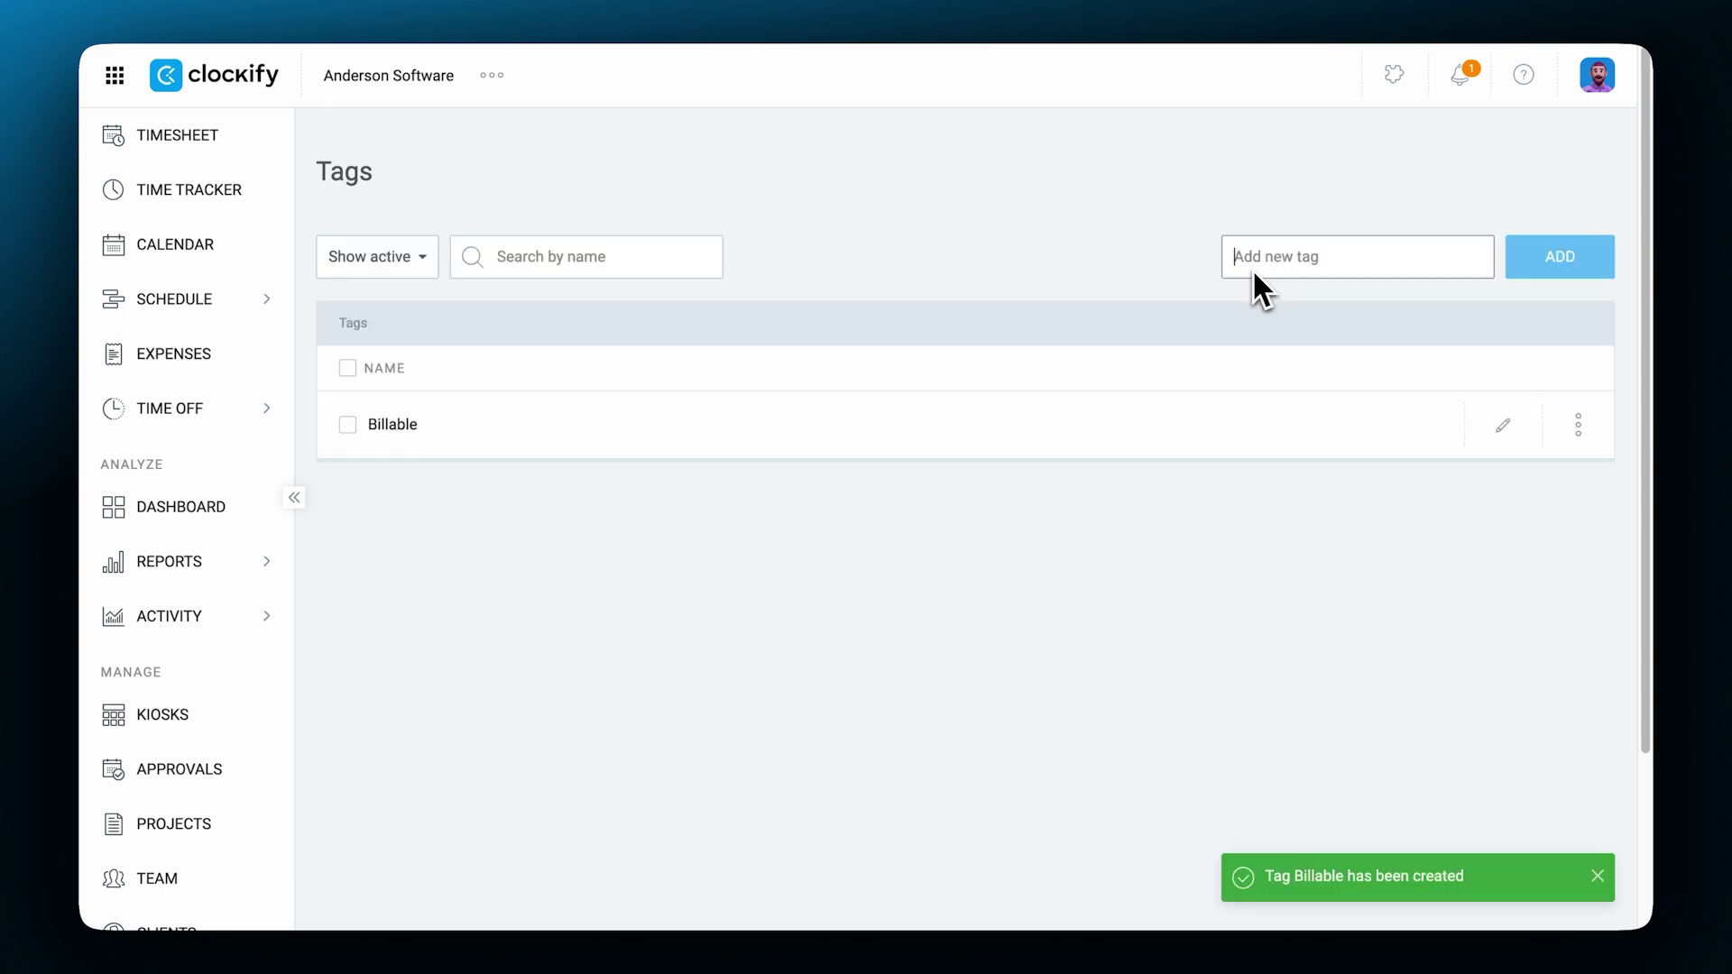
text(N)
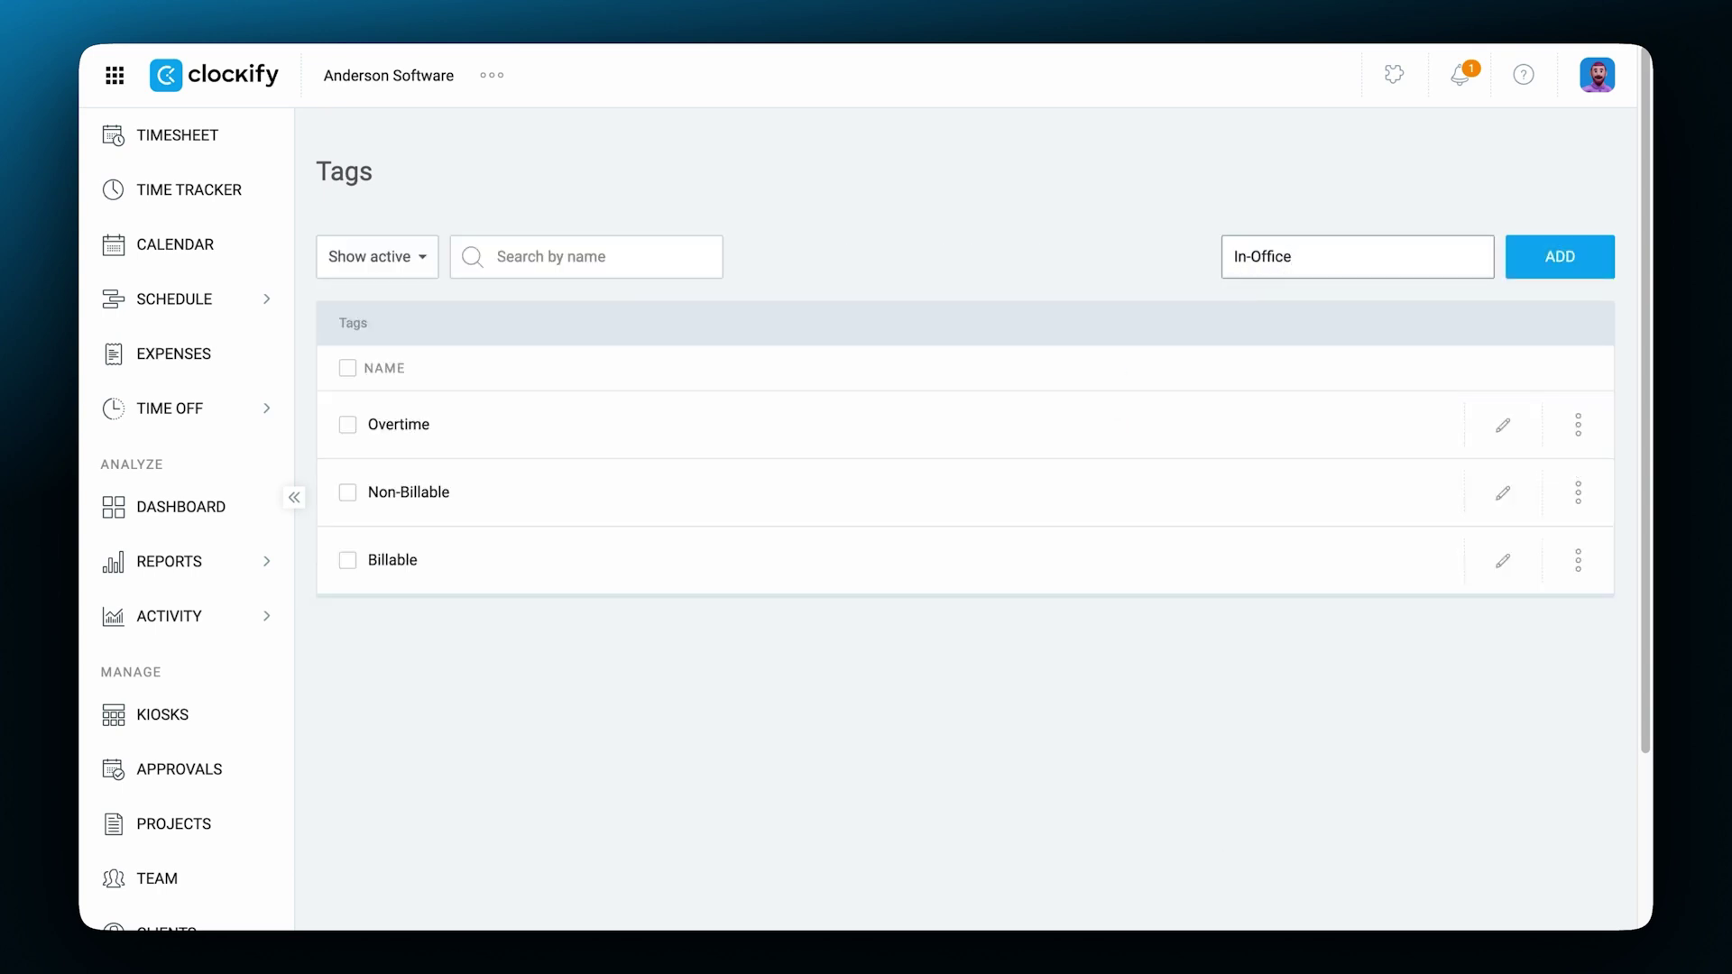
key(Return)
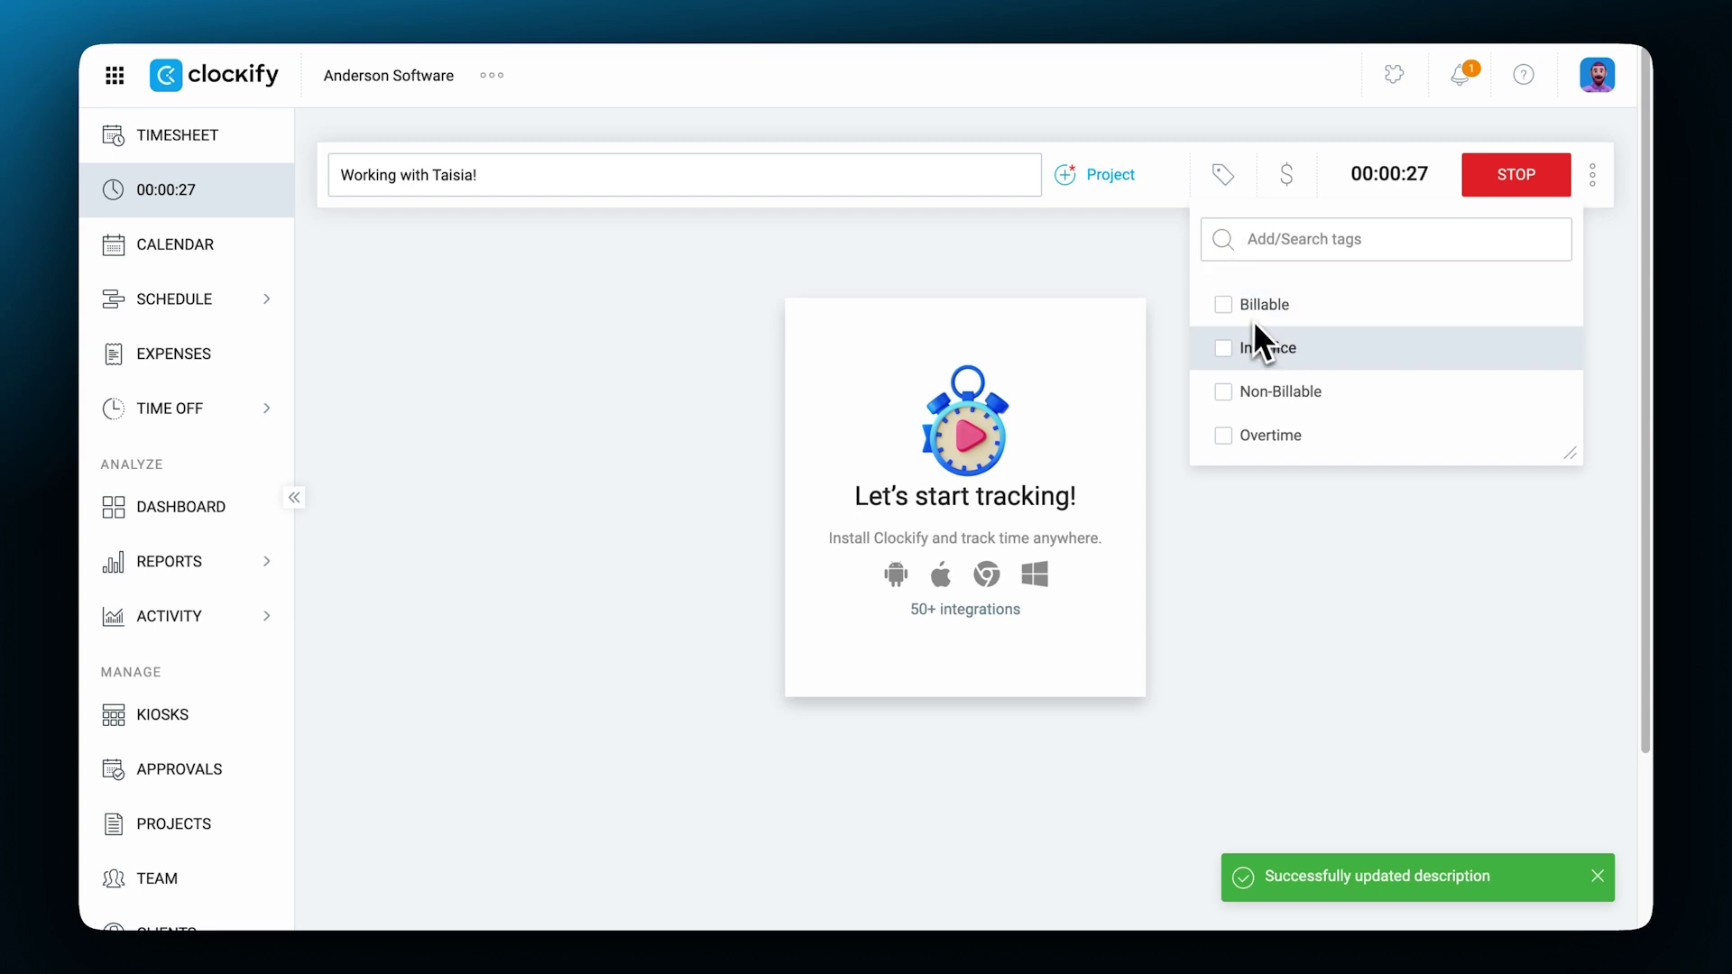
click(1260, 348)
click(1232, 166)
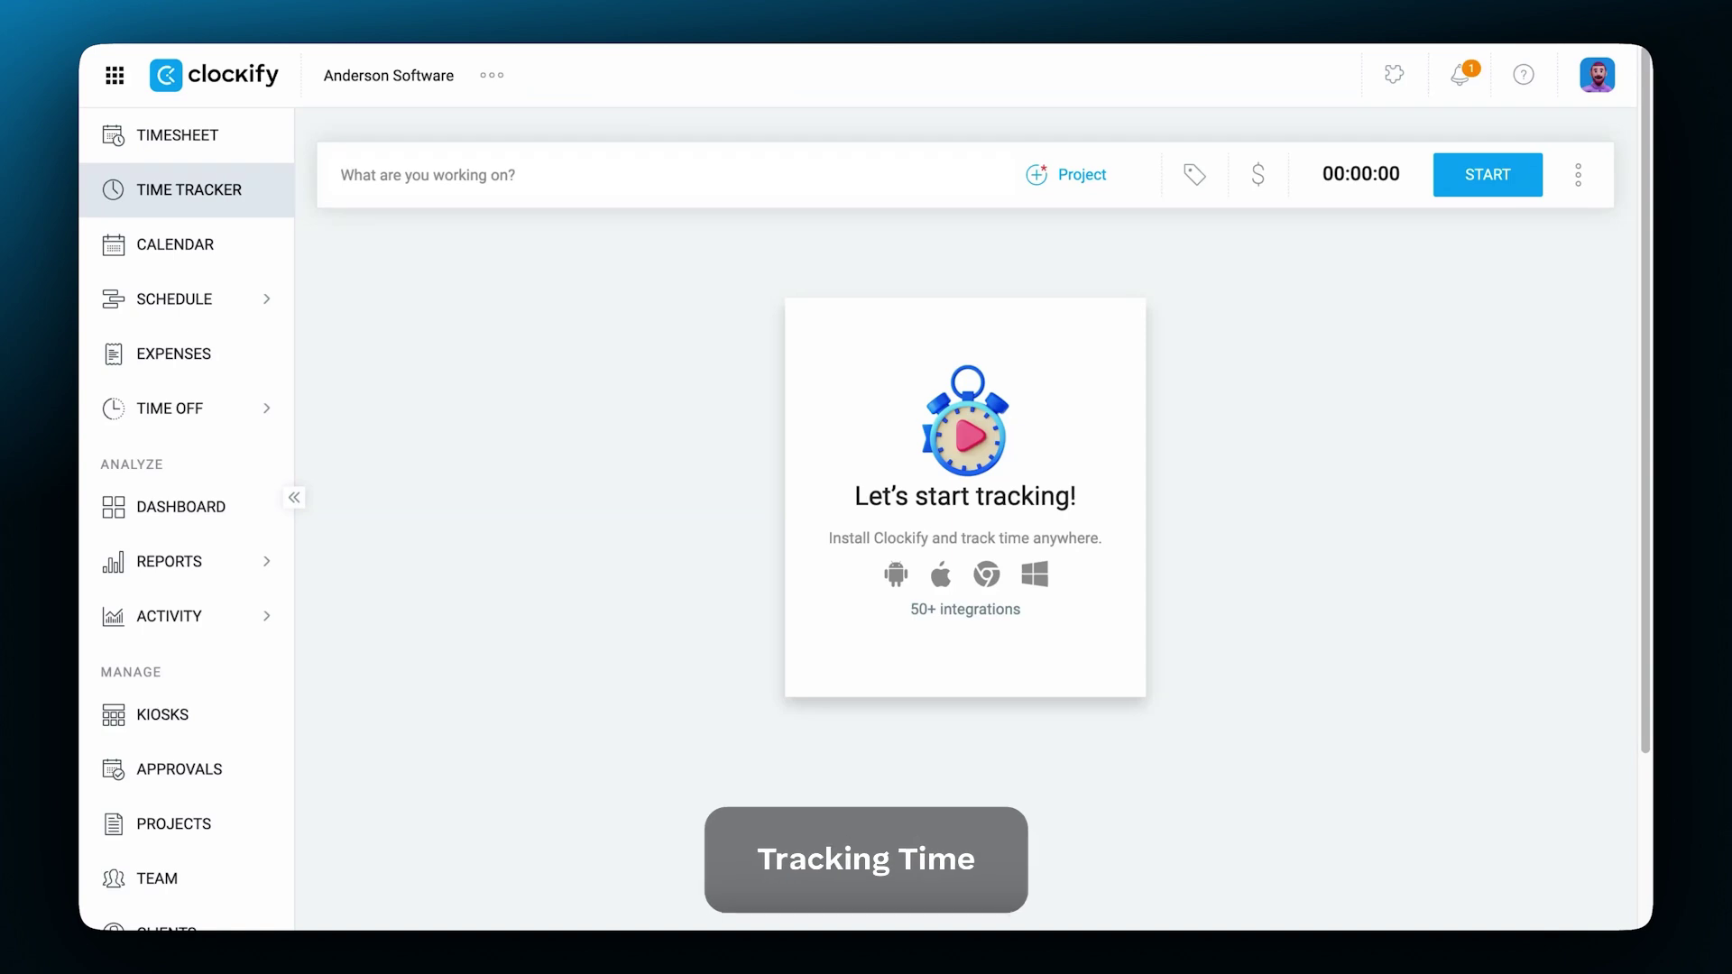
- Review the time tracking modes and workspace settings requiring a Project, then return to the Time Tracker
click(1580, 179)
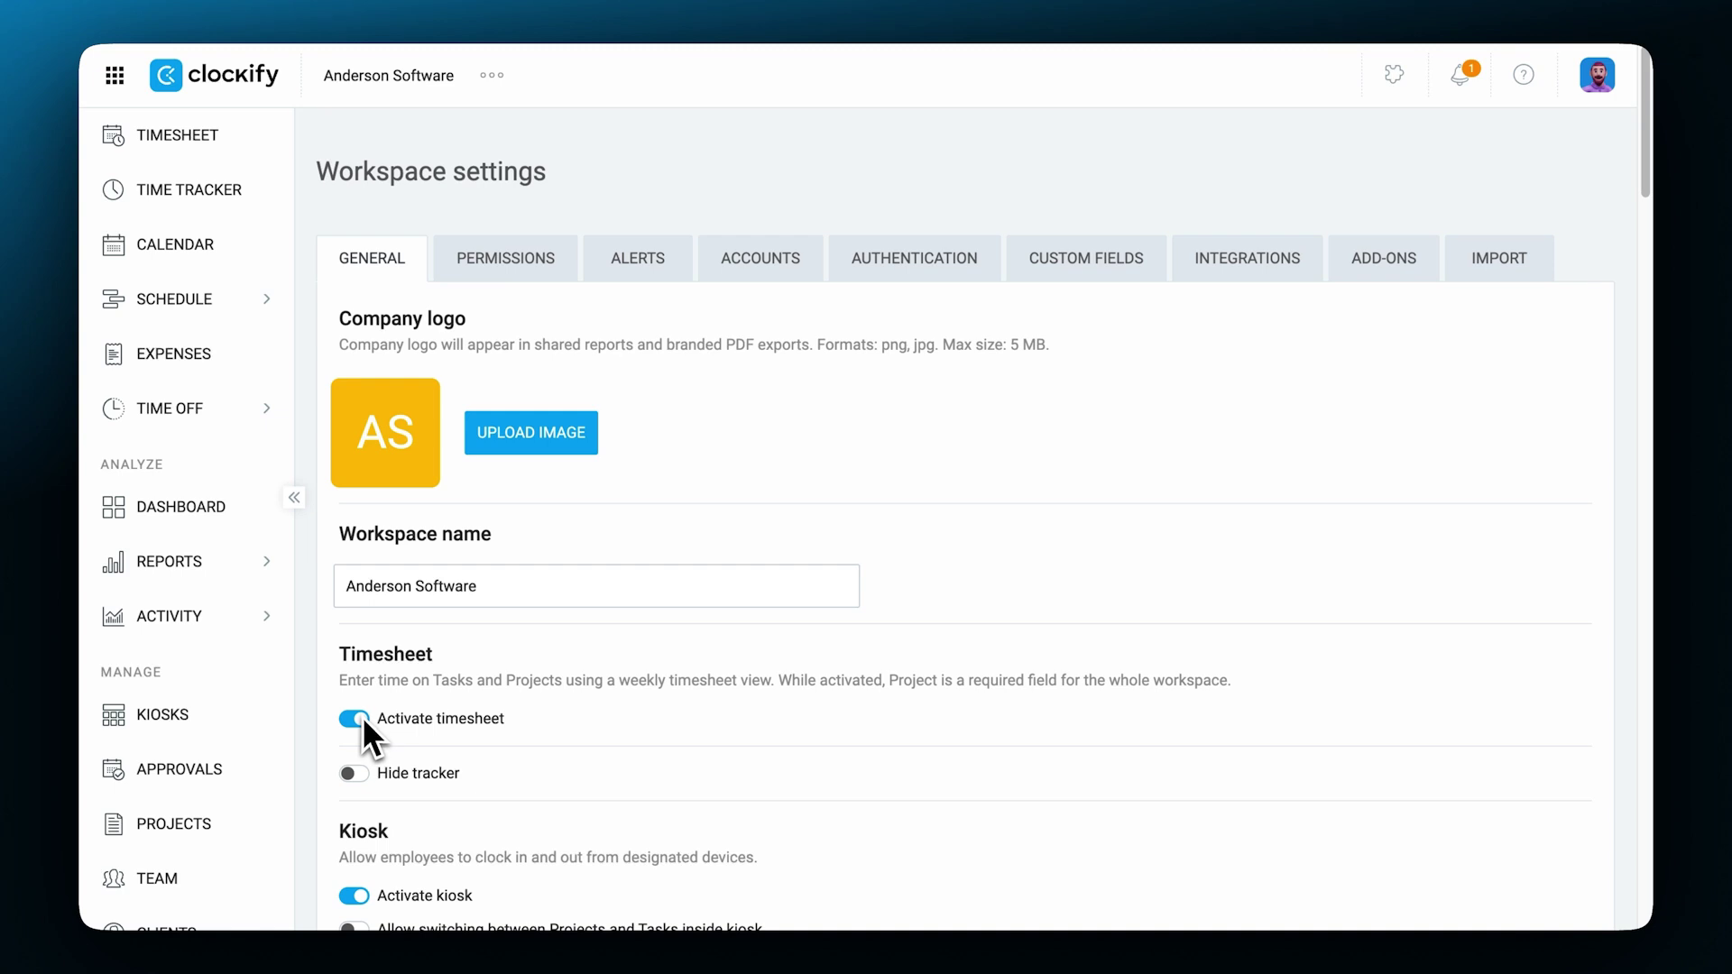
click(267, 199)
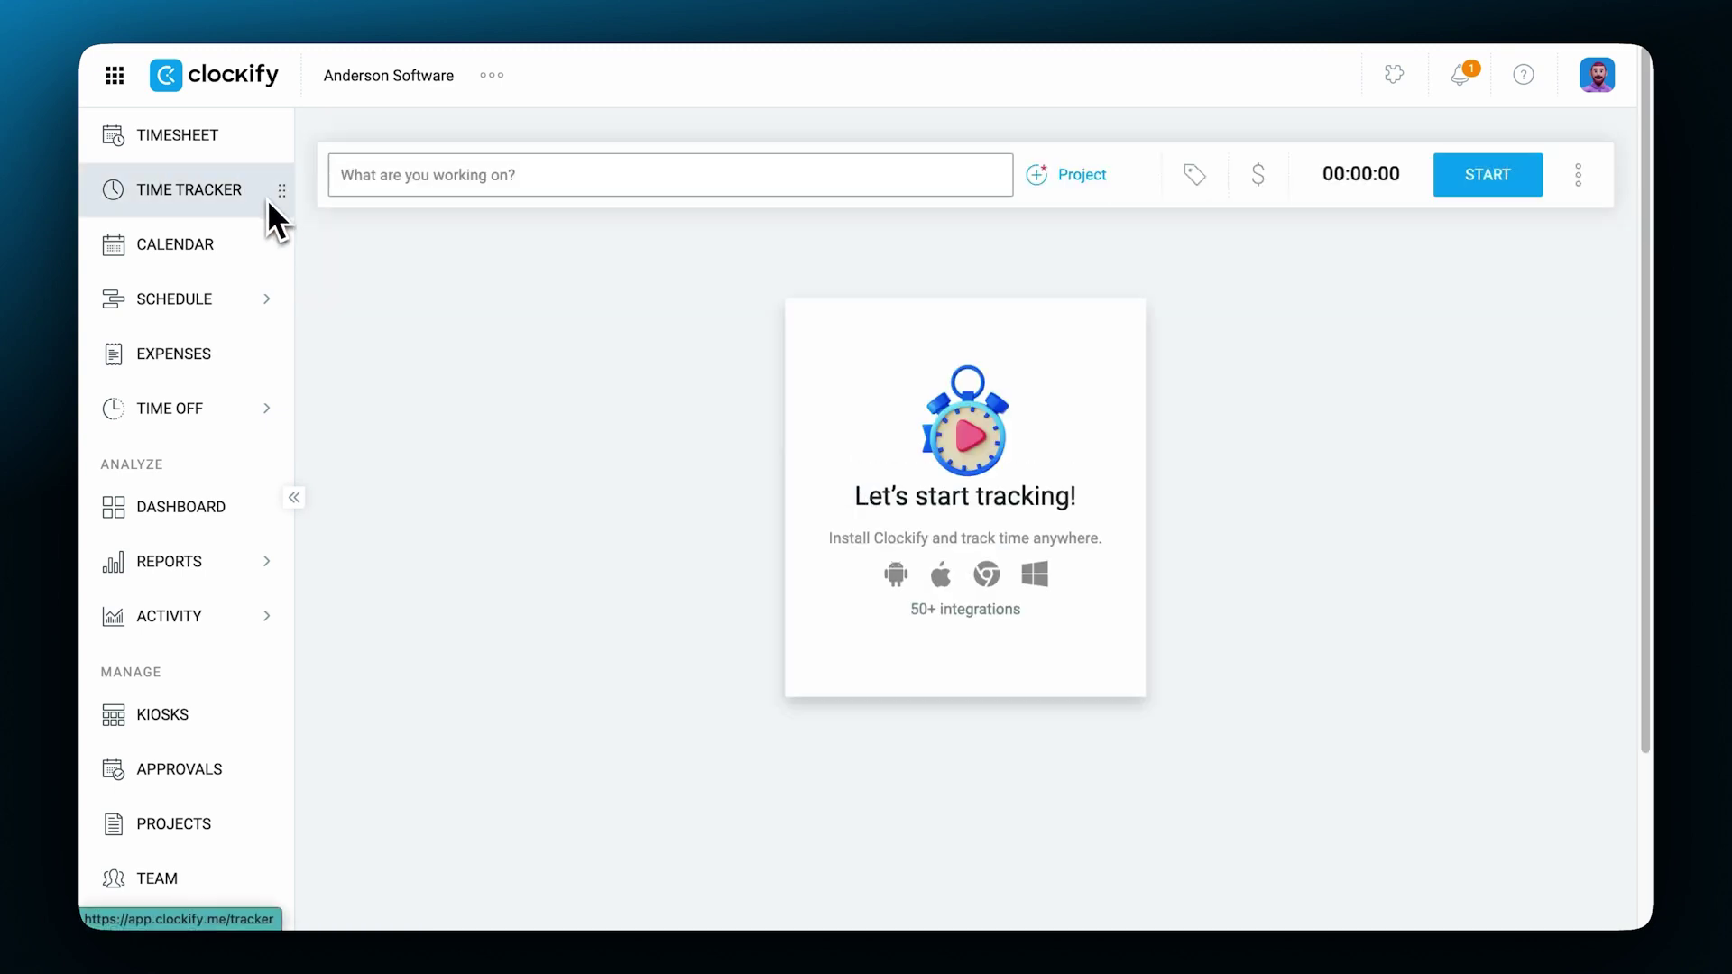
click(492, 79)
click(528, 120)
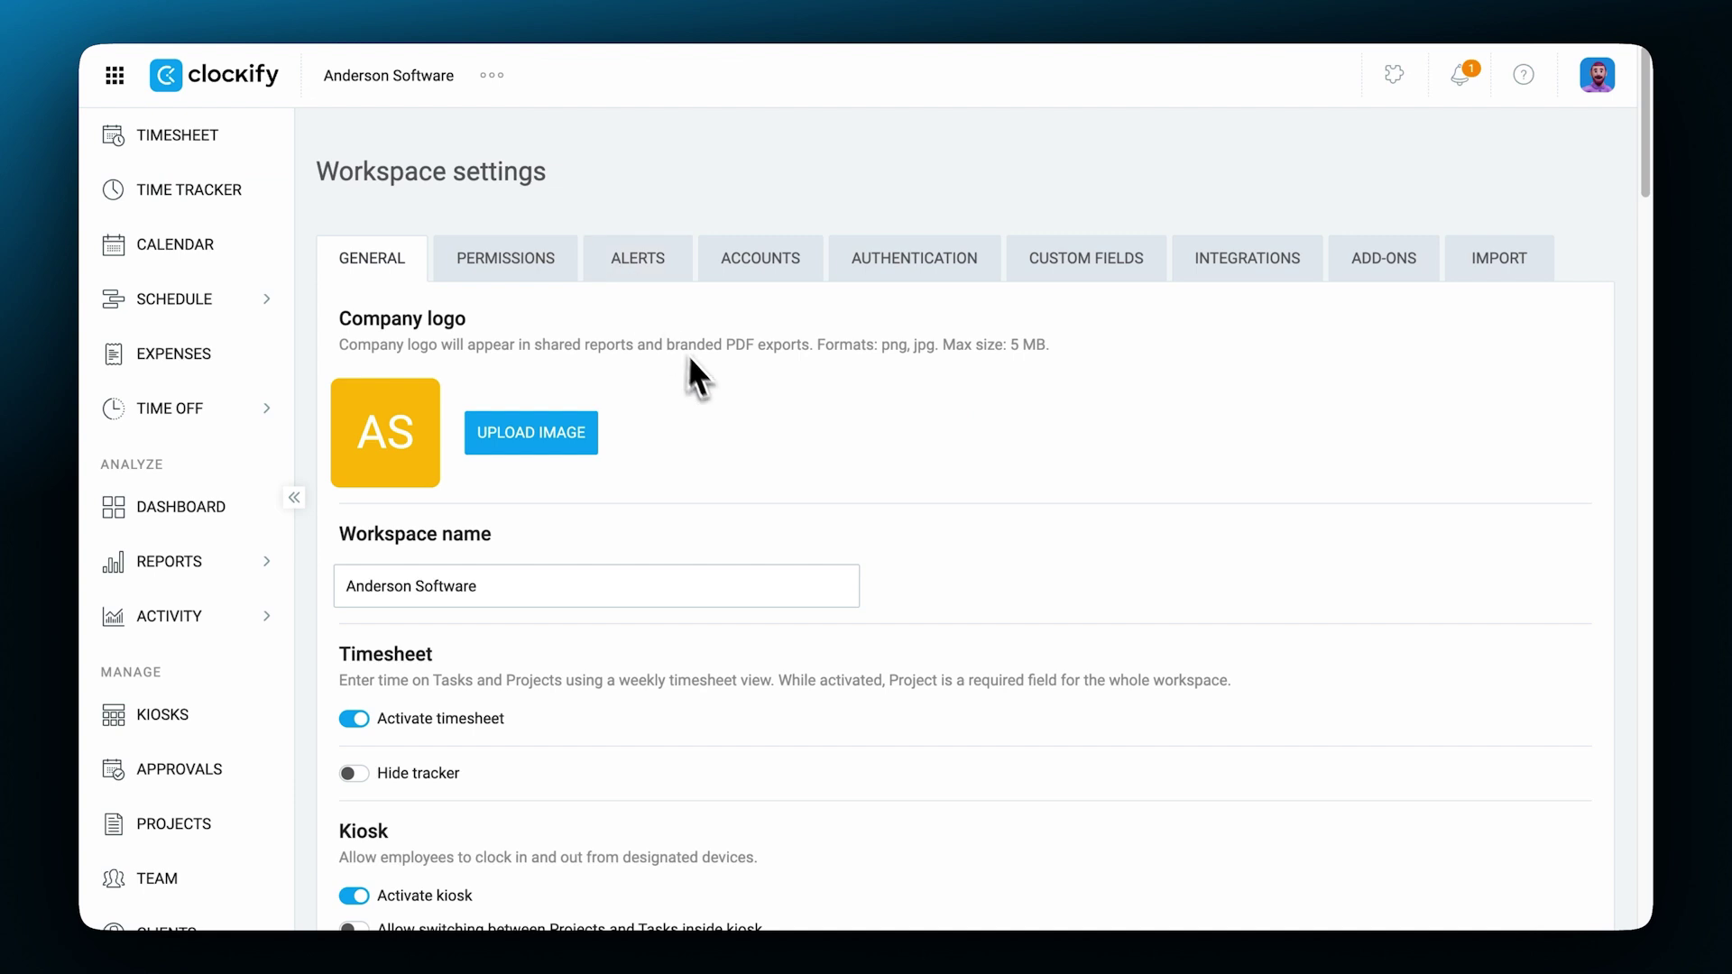
scroll(758, 442, down, 15)
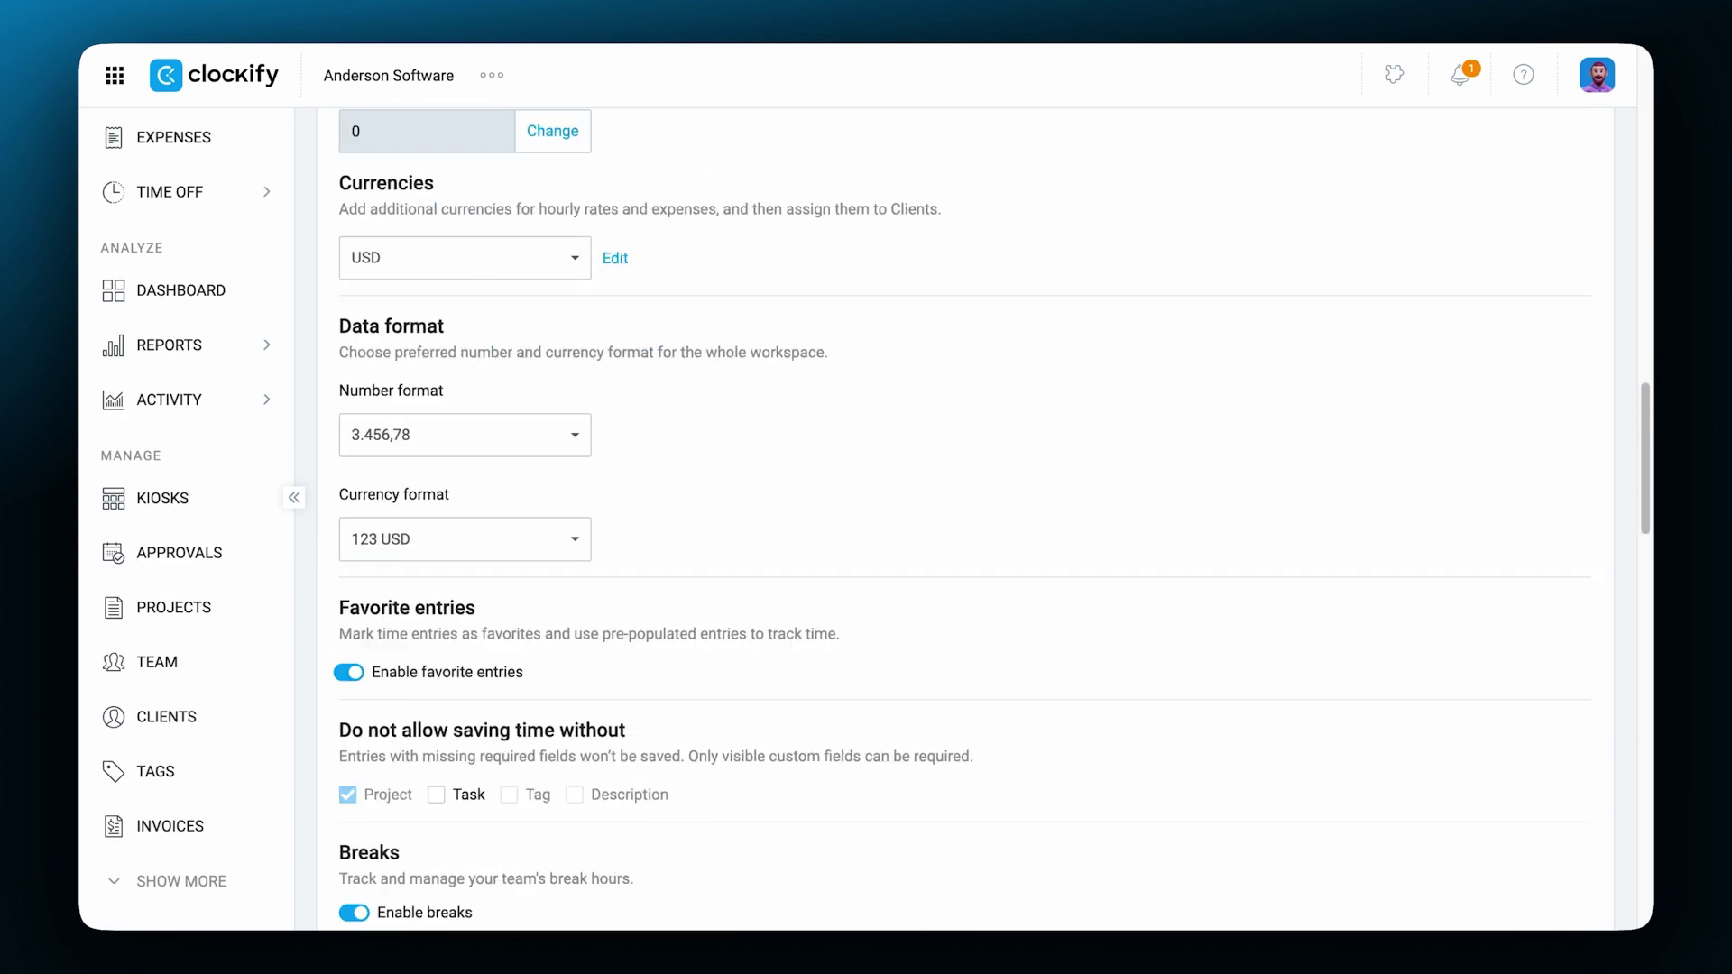
scroll(992, 514, down, 3)
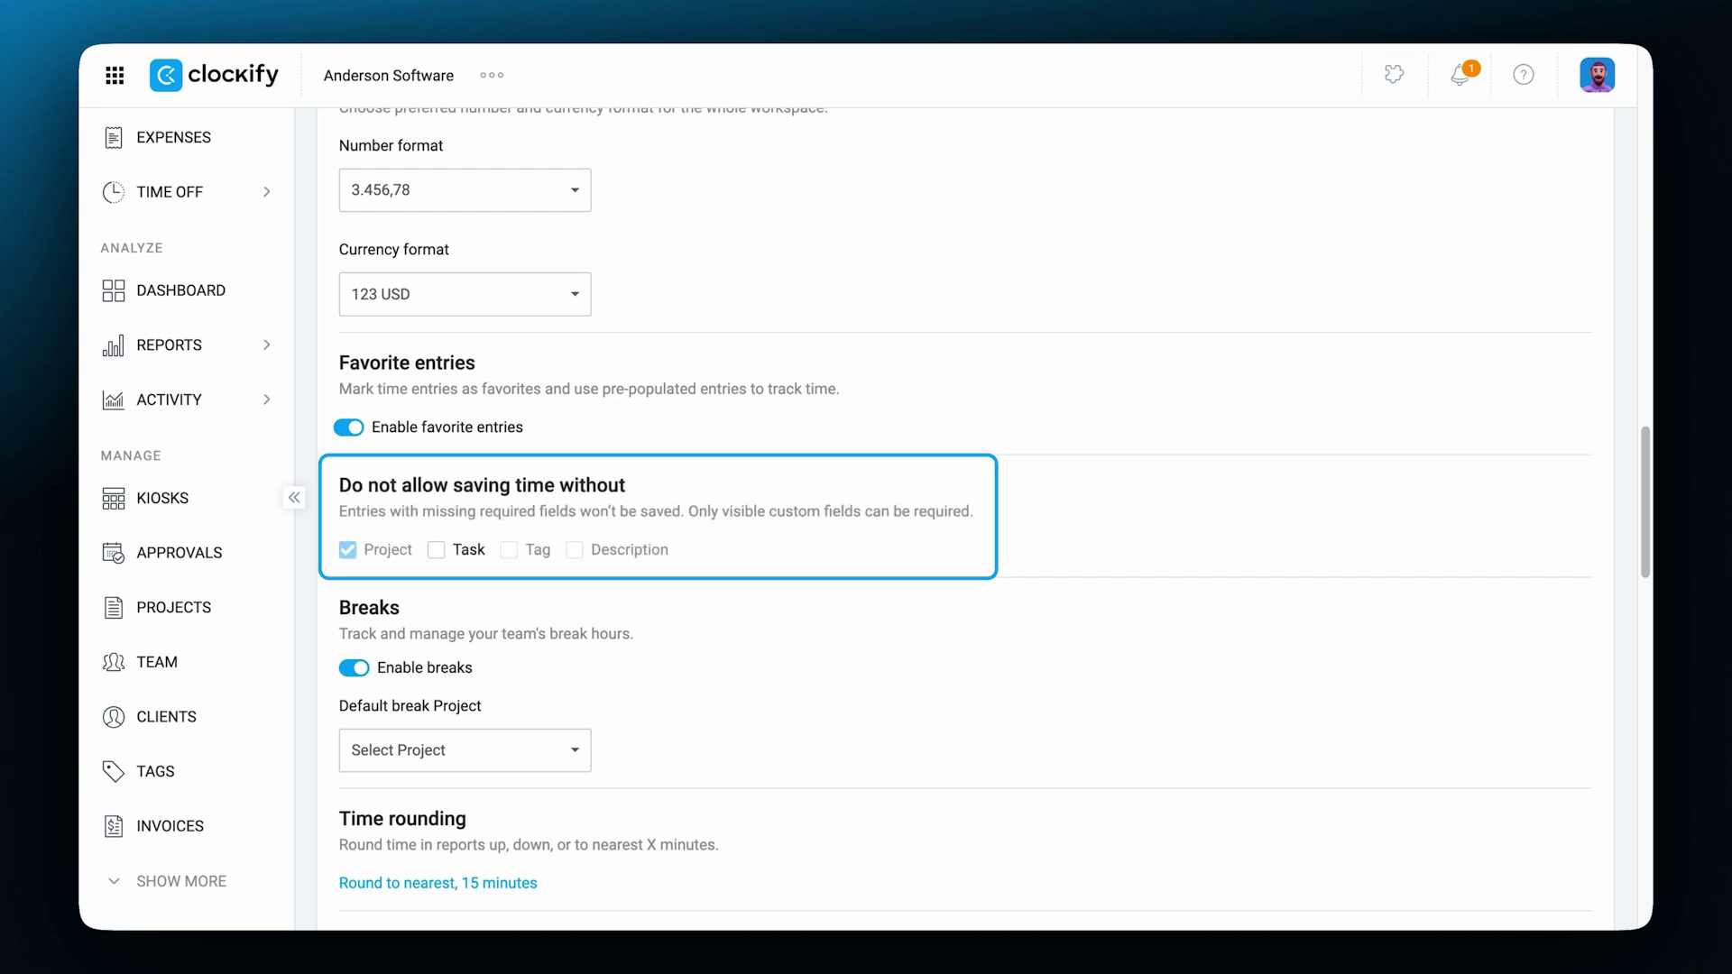
mouse_move(400, 557)
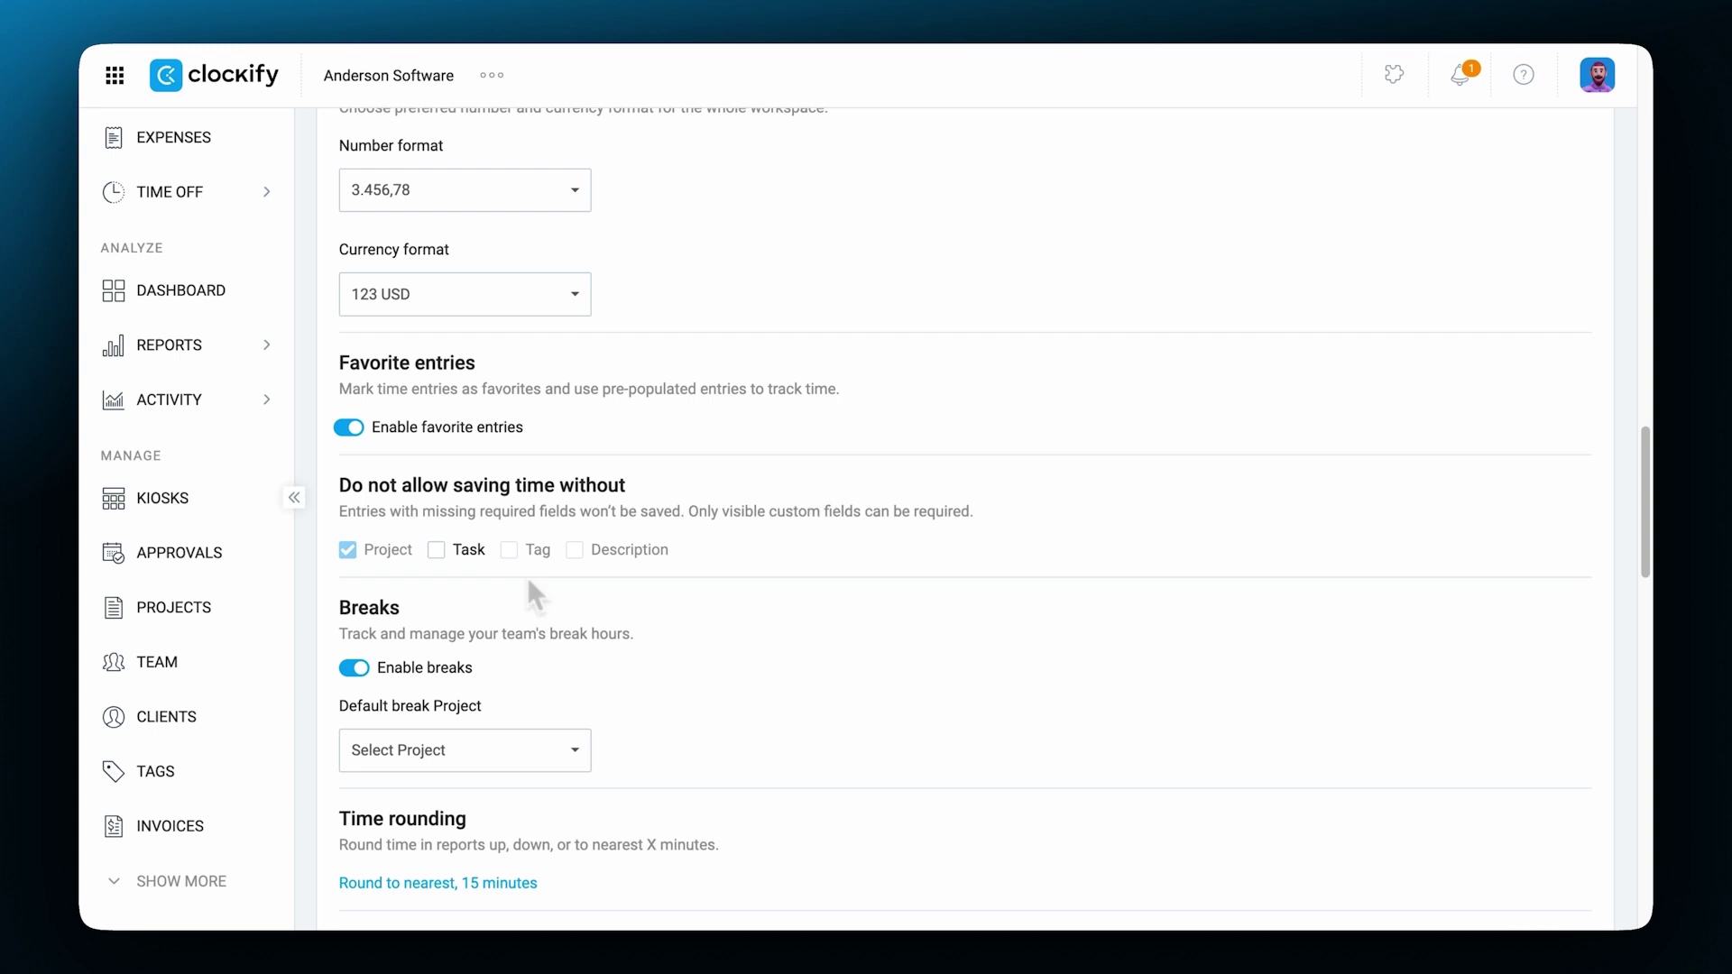
click(214, 74)
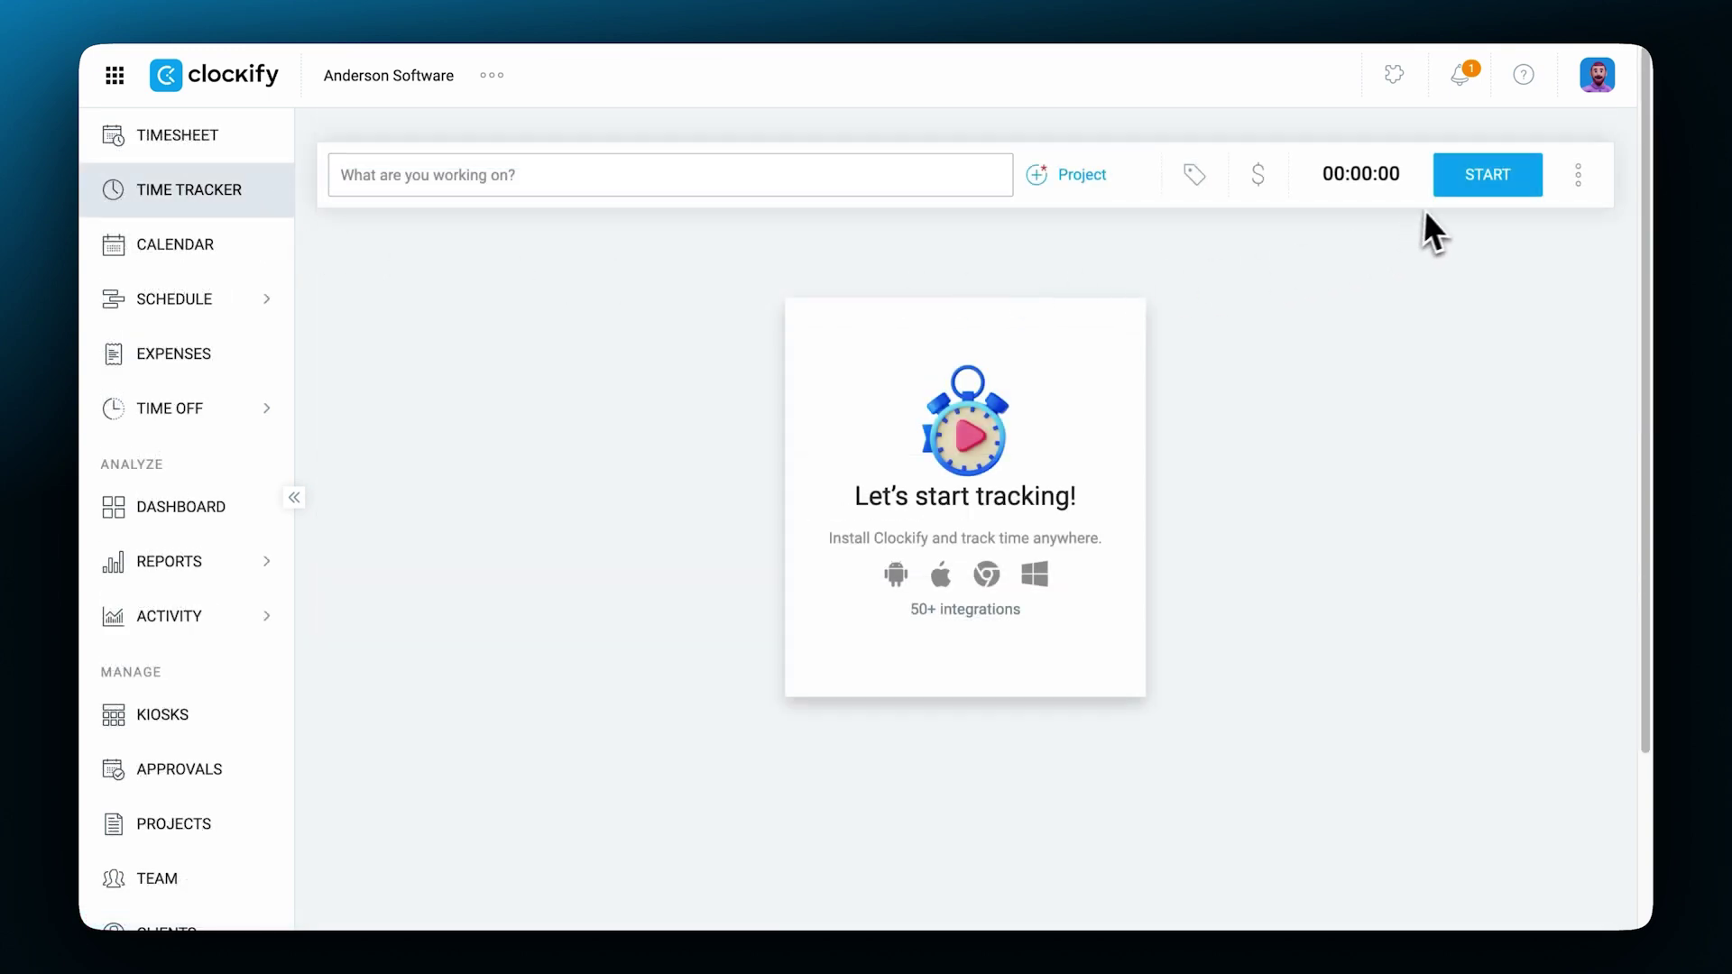
- Start a timer described as working with a colleague and tag it In-Office
click(1468, 193)
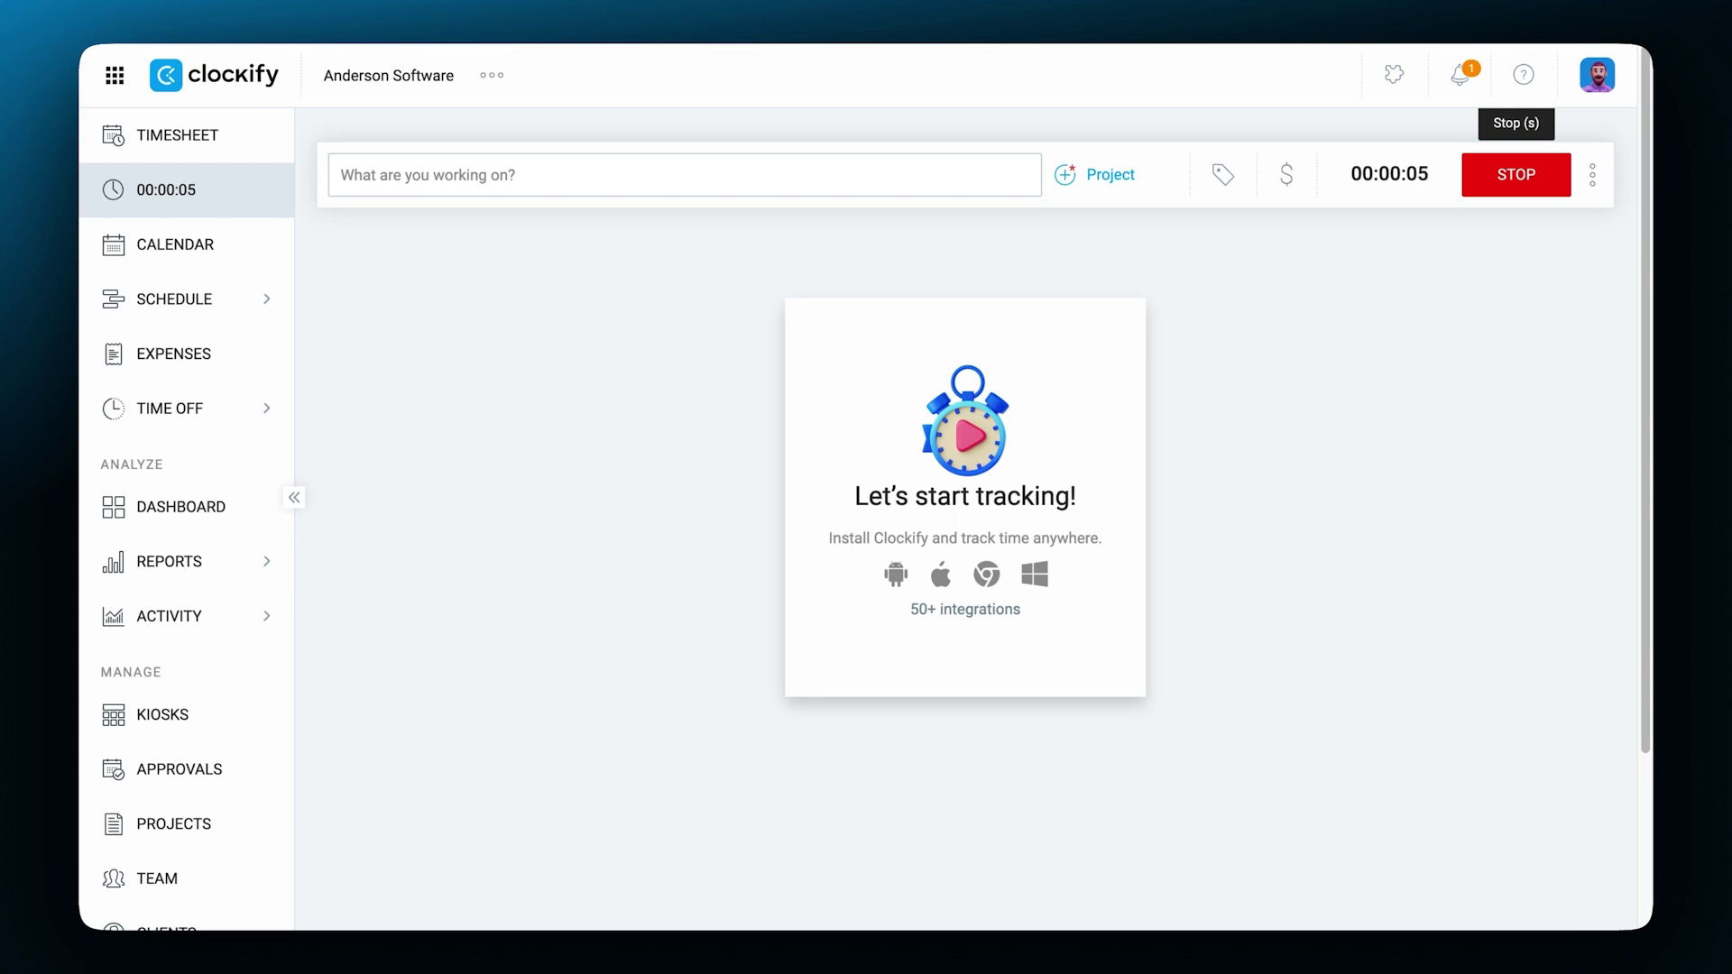
click(970, 172)
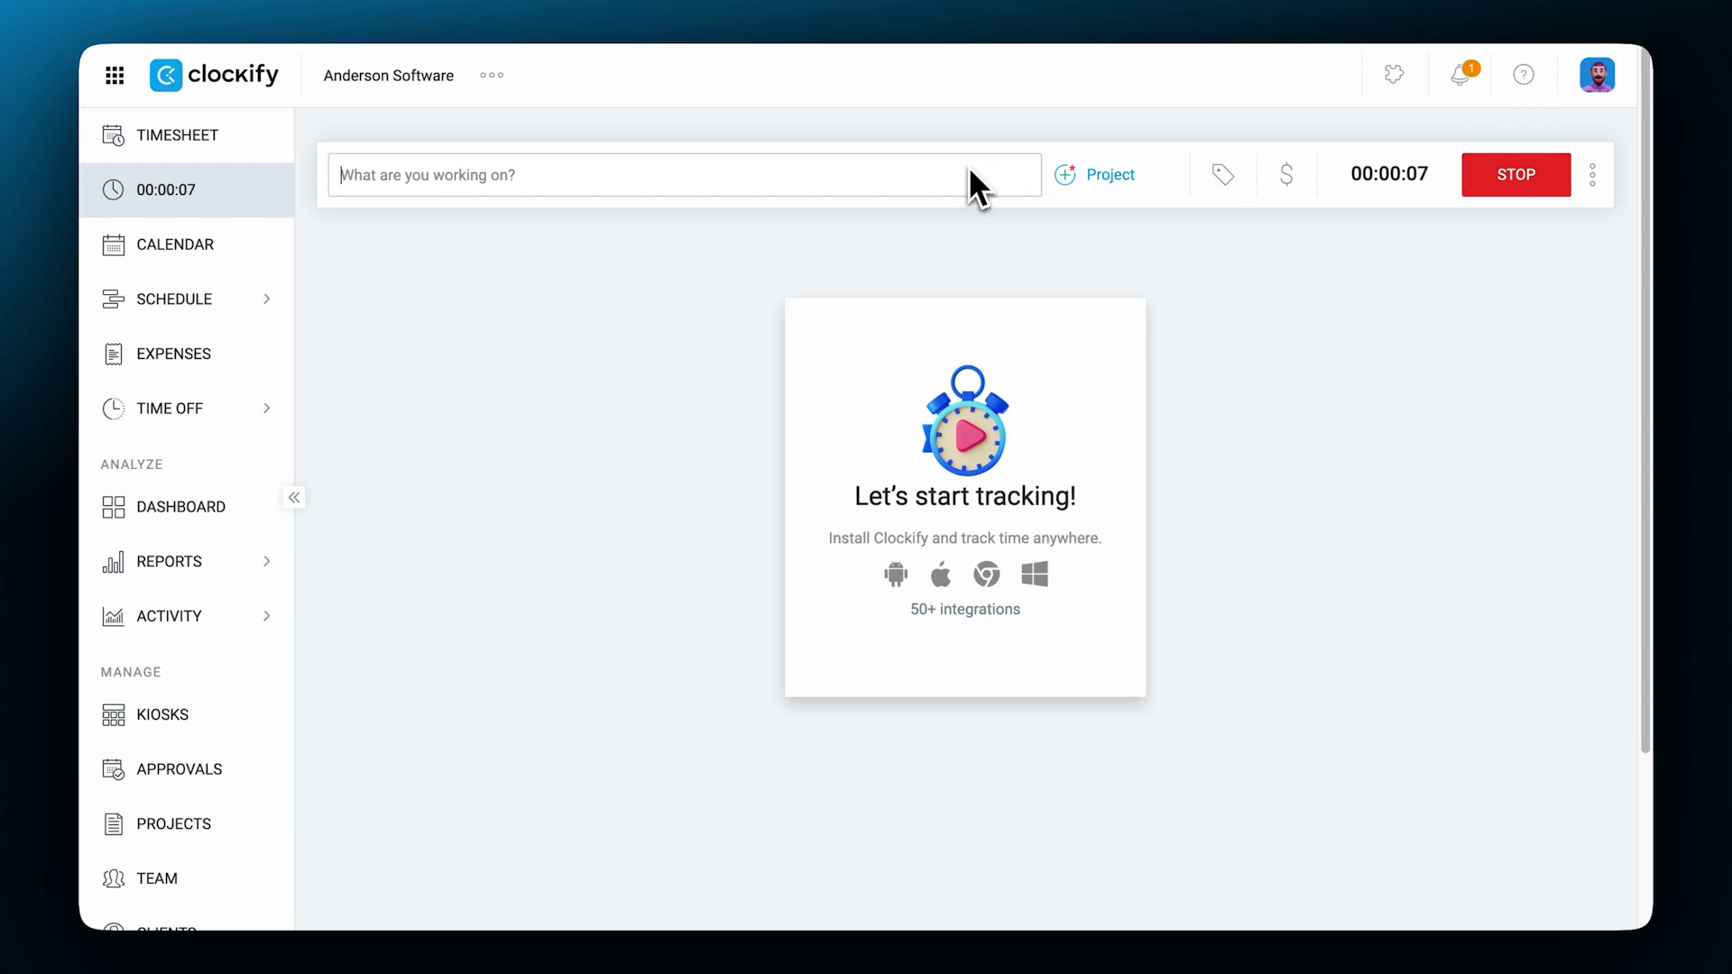
text(W)
text(orking with Taisia!)
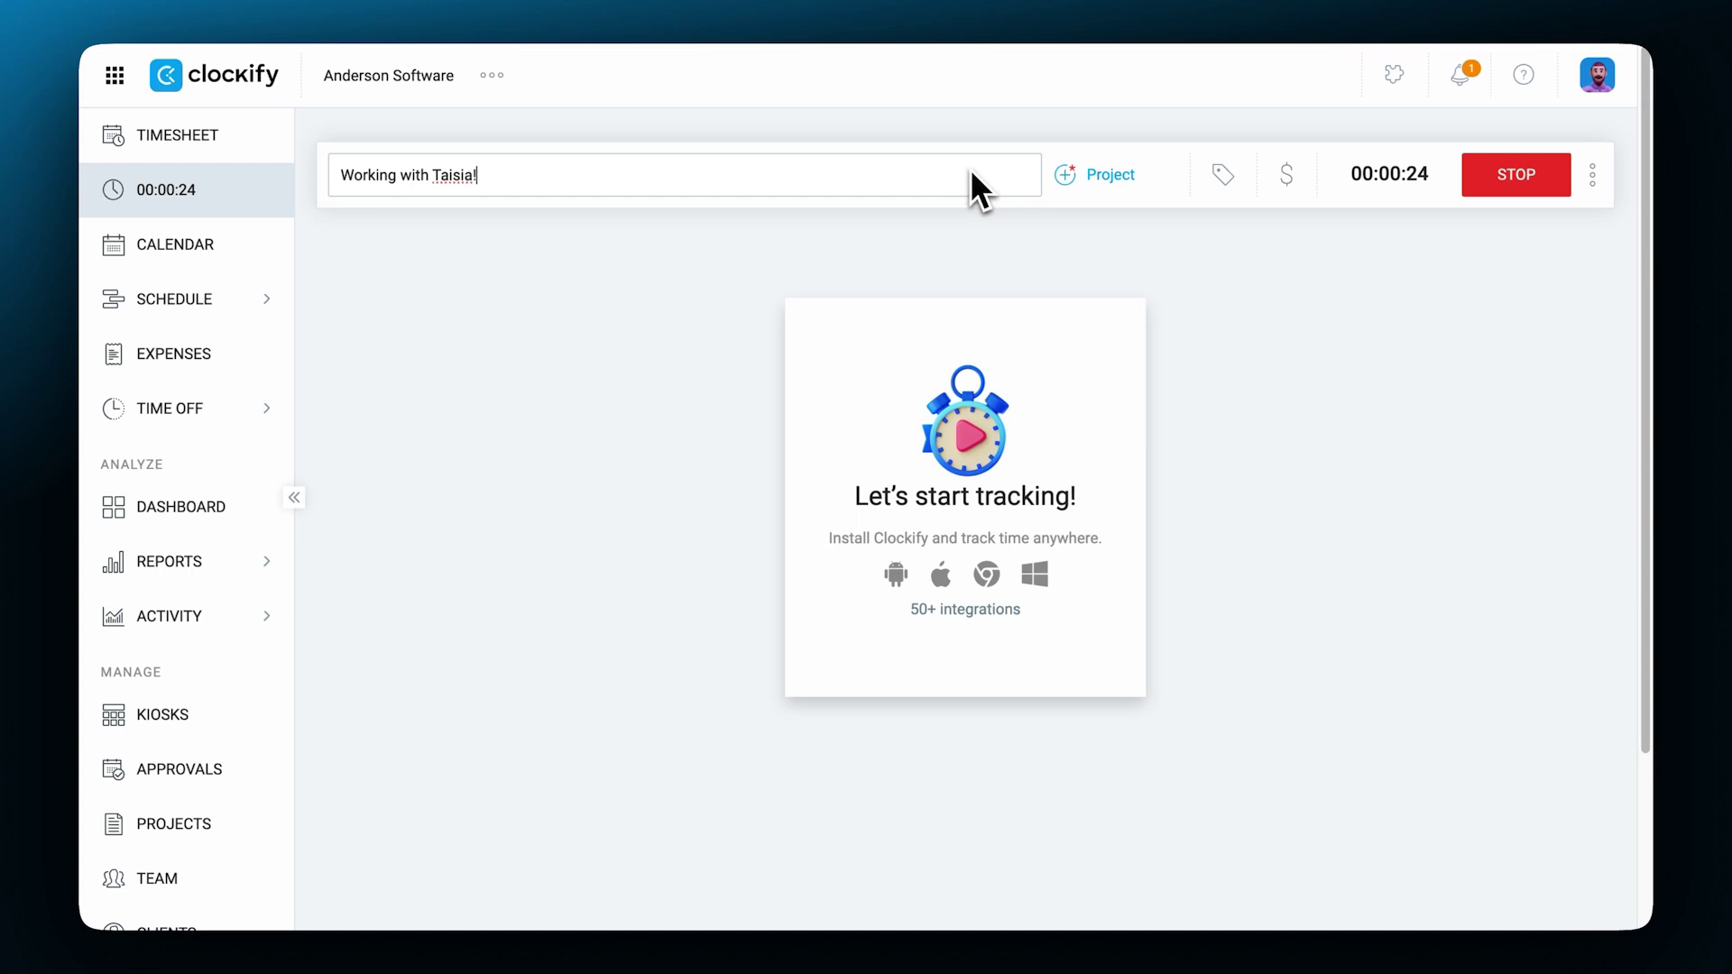
click(1212, 177)
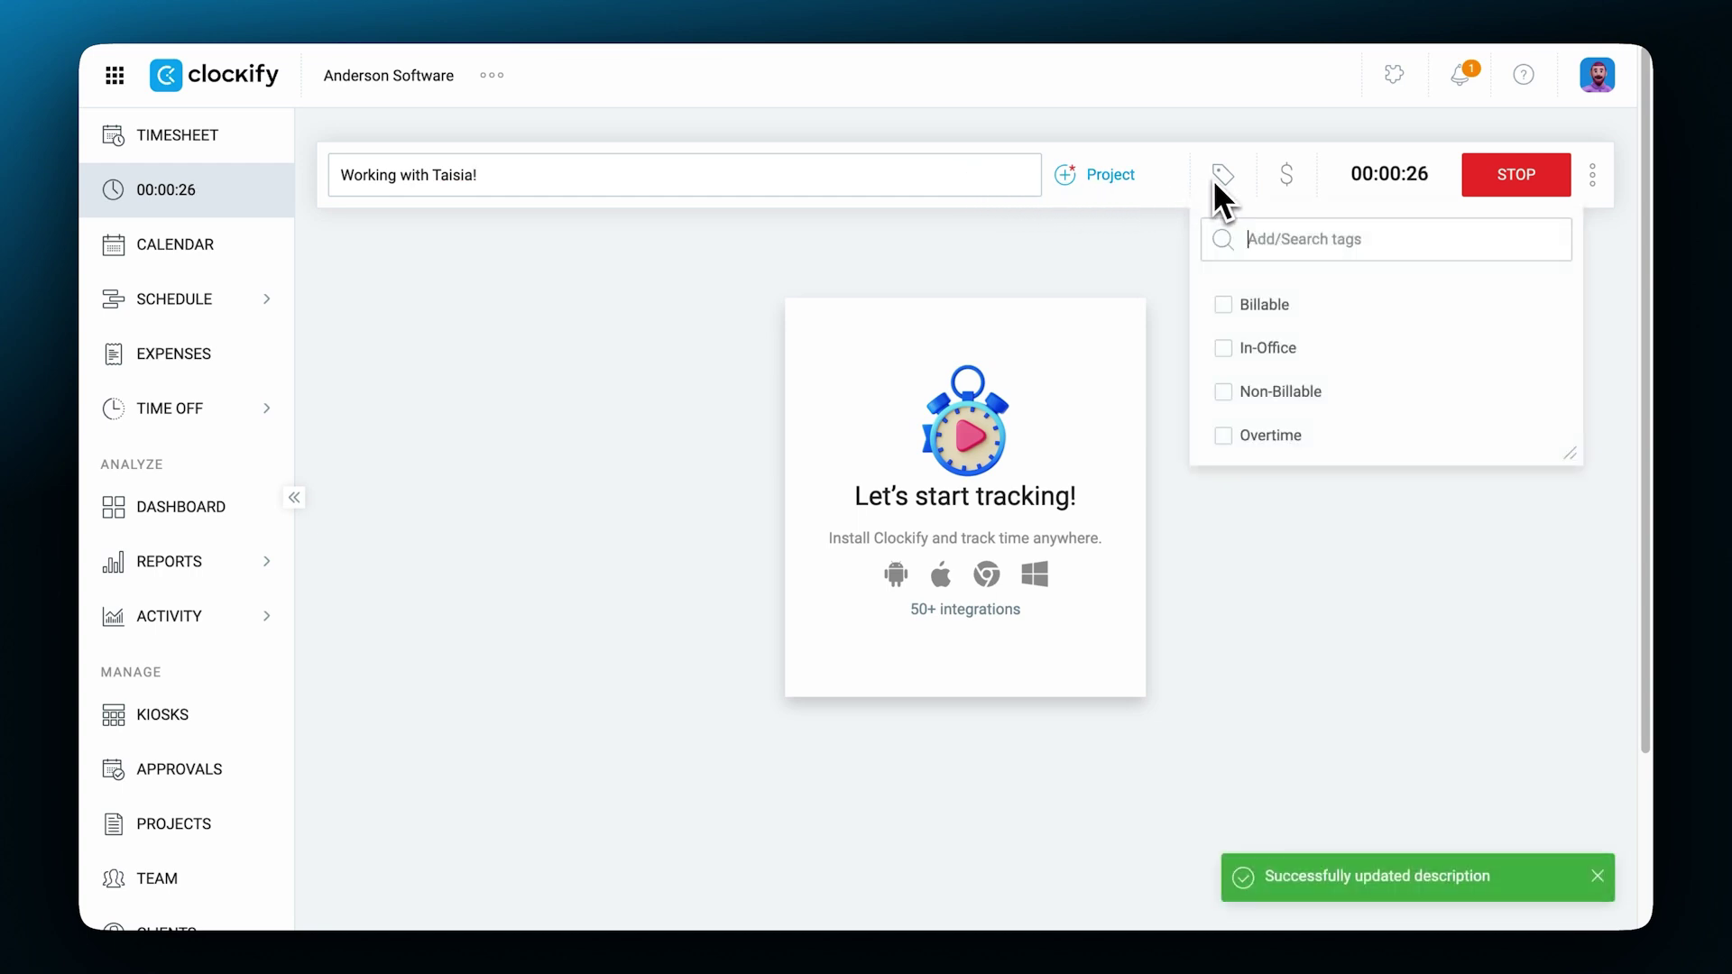
click(1258, 340)
click(1232, 168)
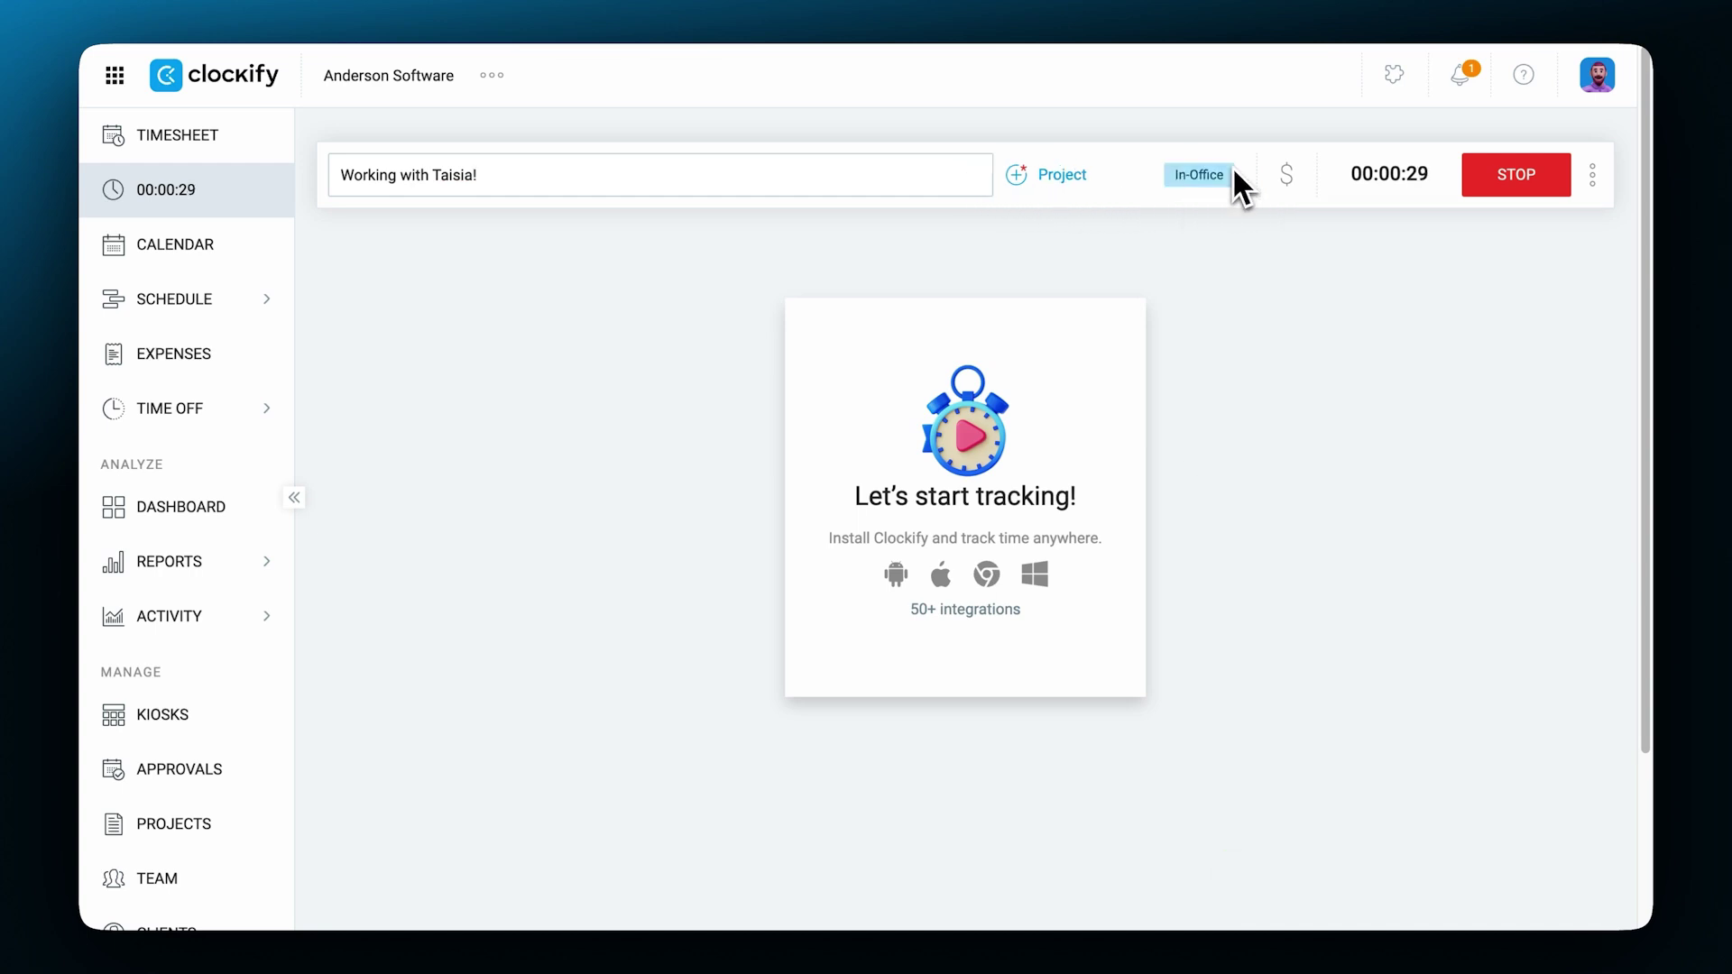
- Toggle billable on and off, try stopping, and assign the entry to Bergsmid's Development project
click(1281, 177)
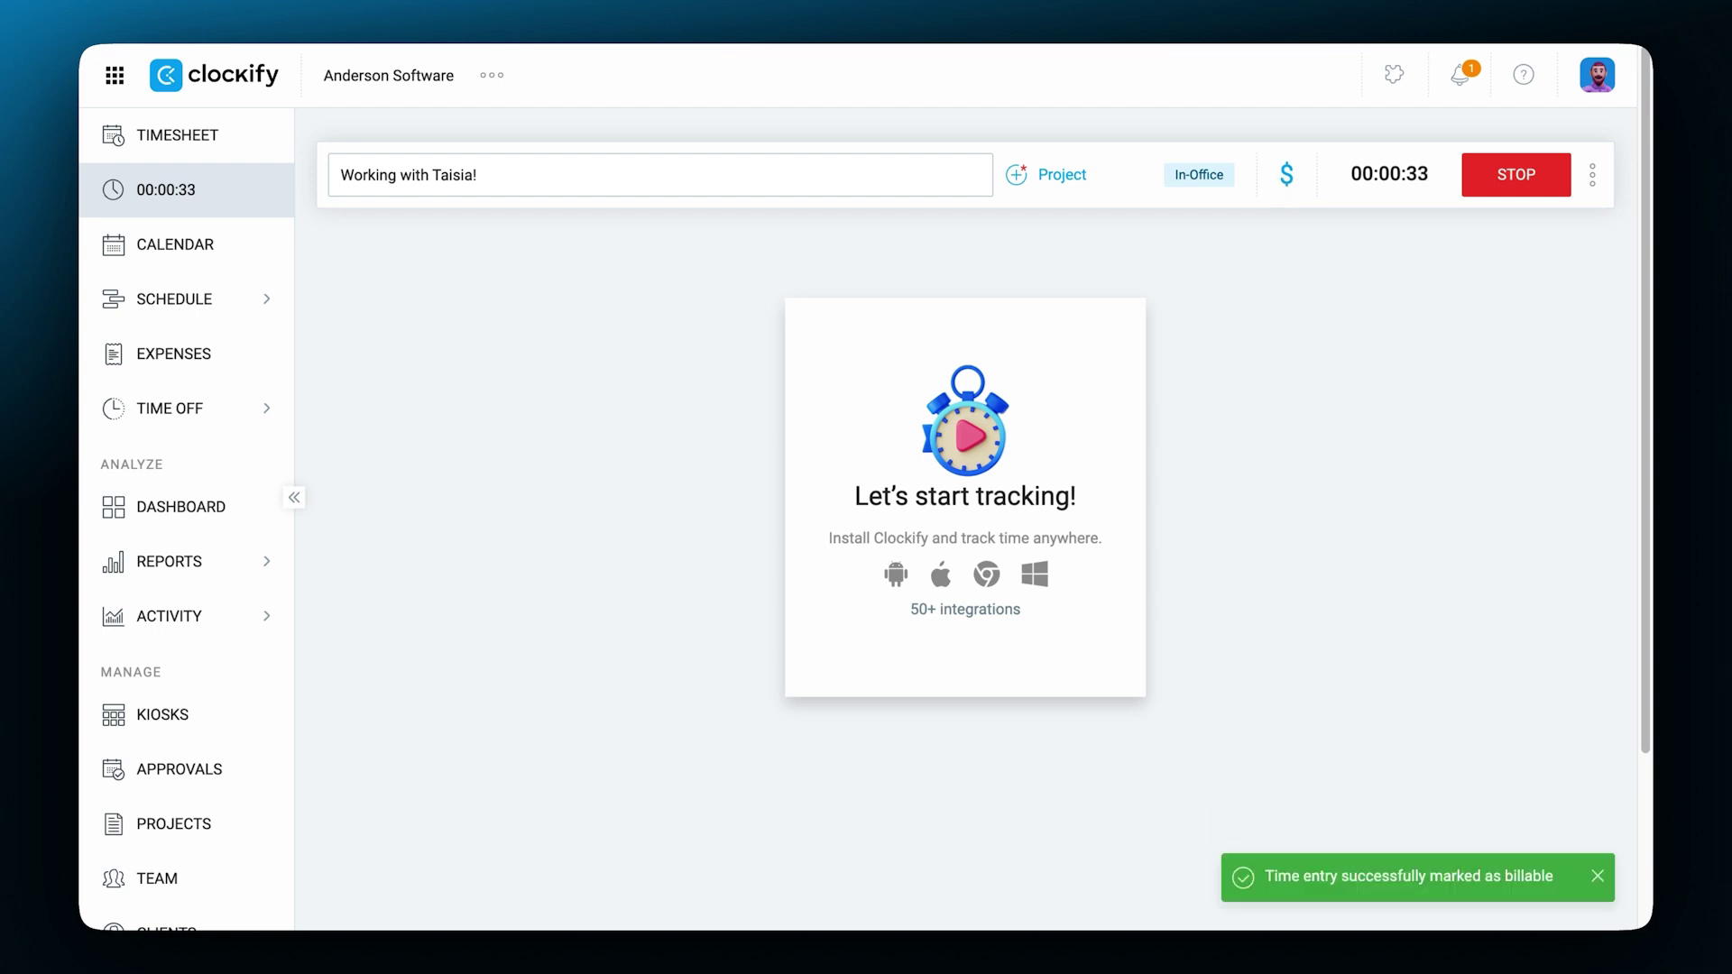
click(1286, 175)
click(1512, 184)
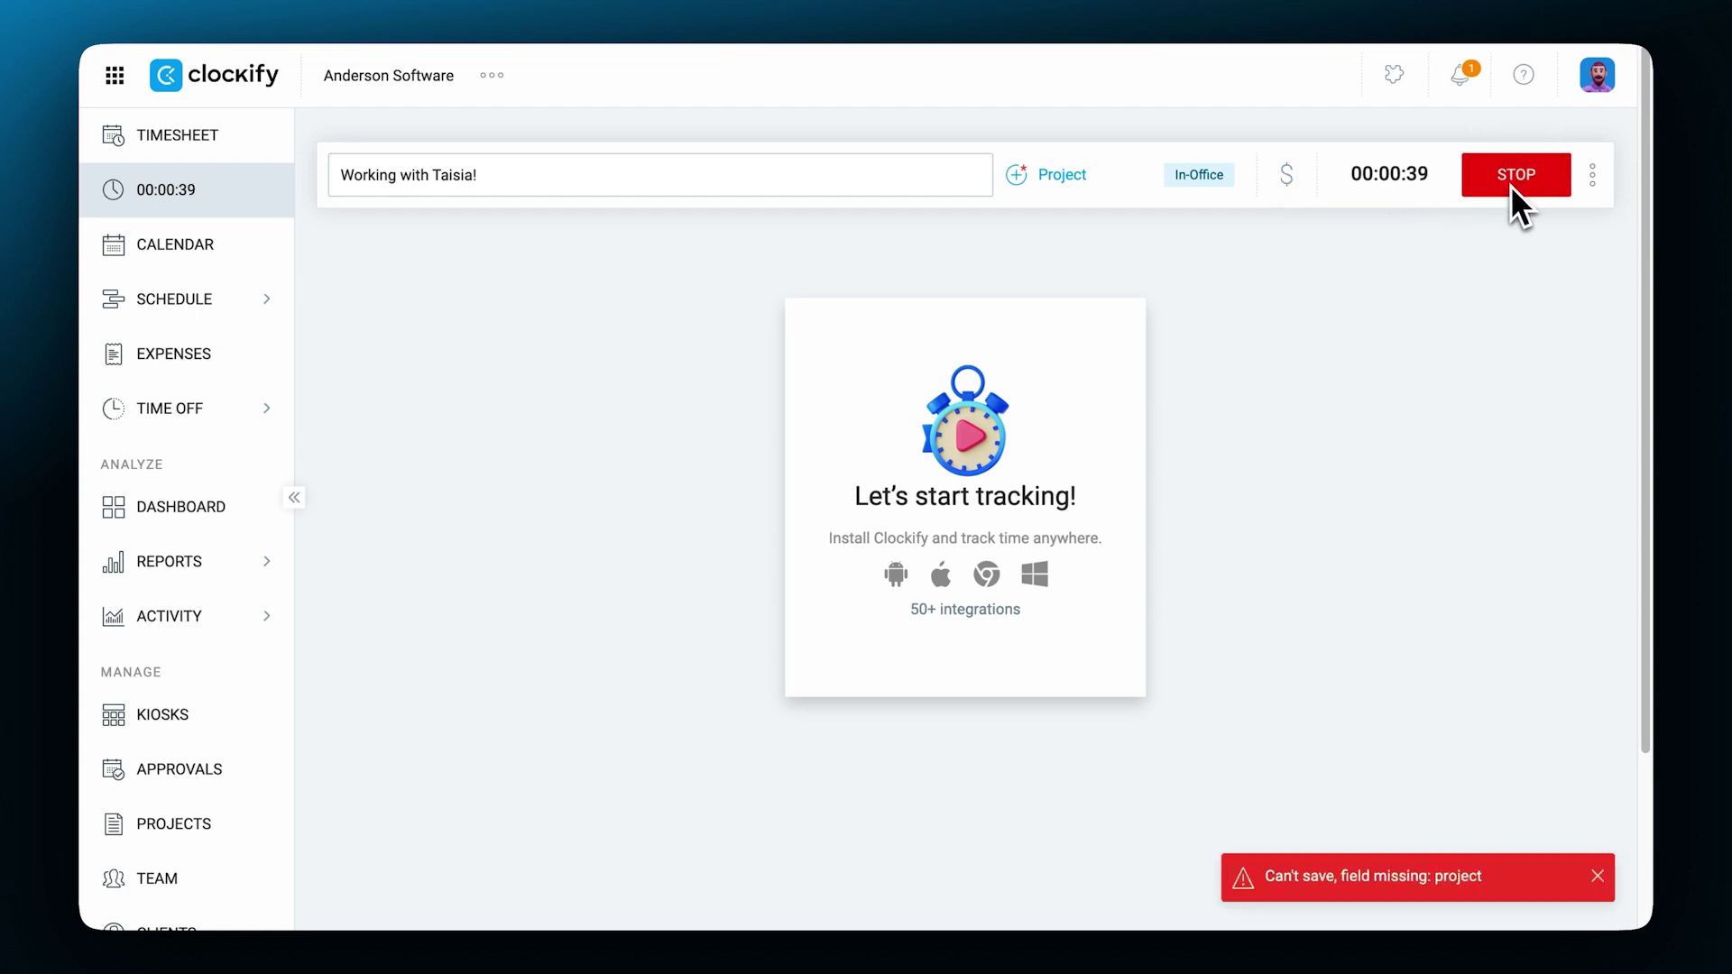
click(1064, 178)
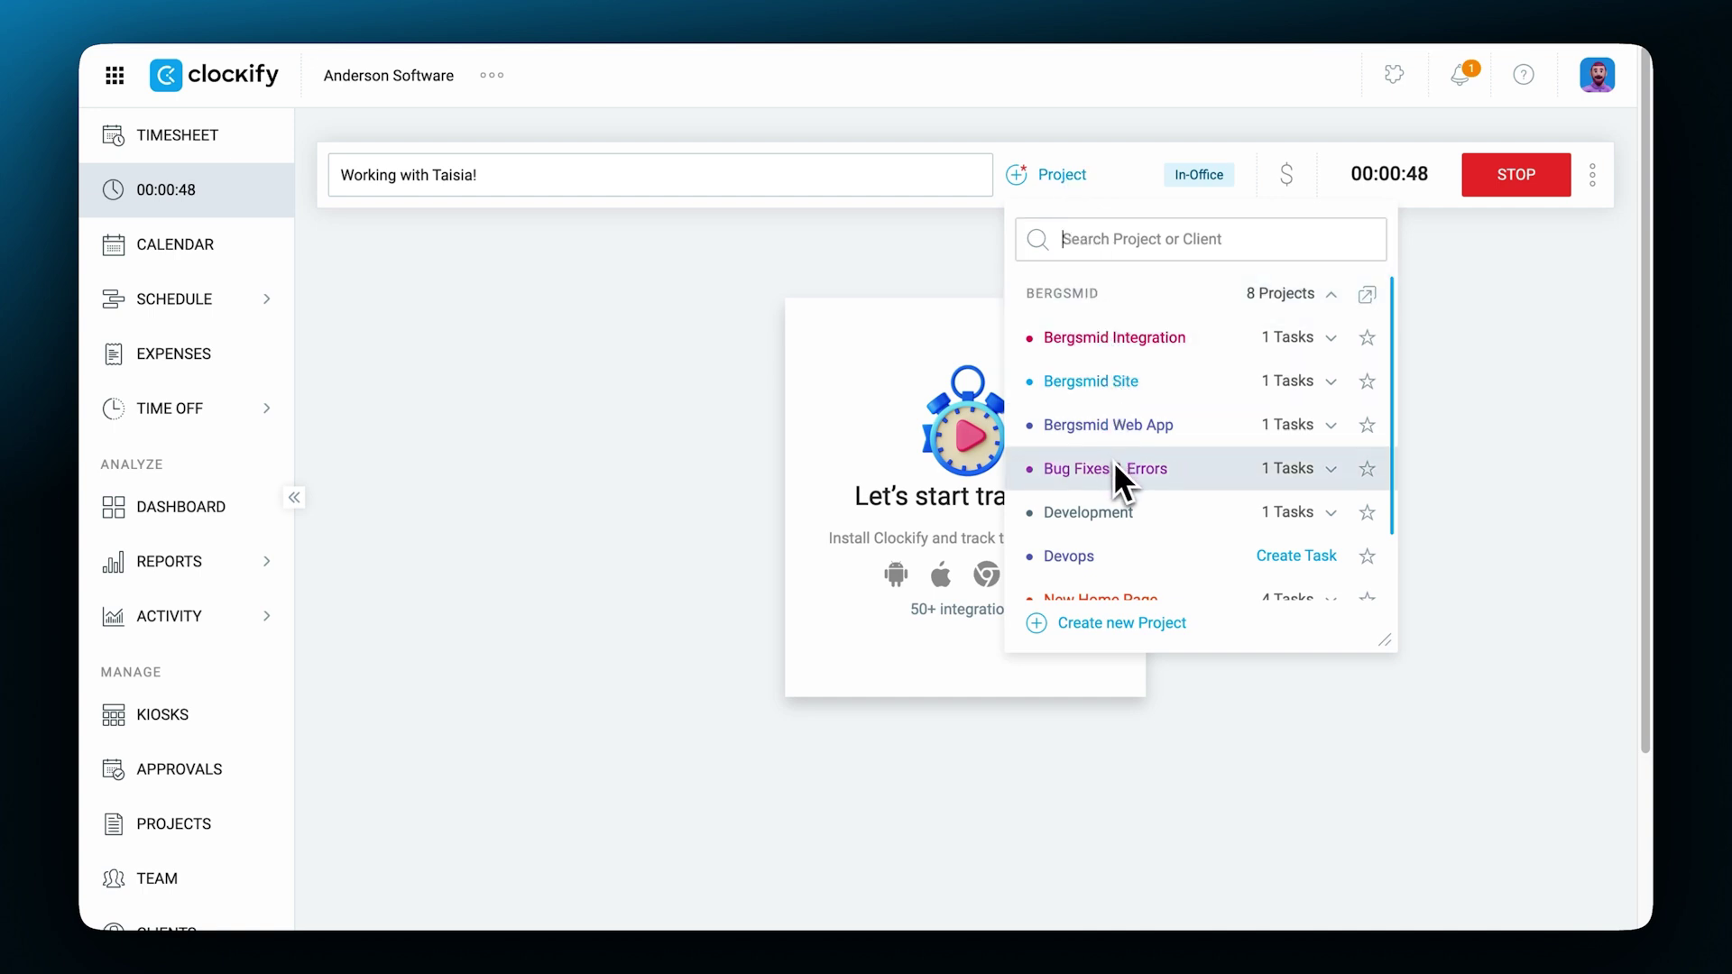
click(1107, 509)
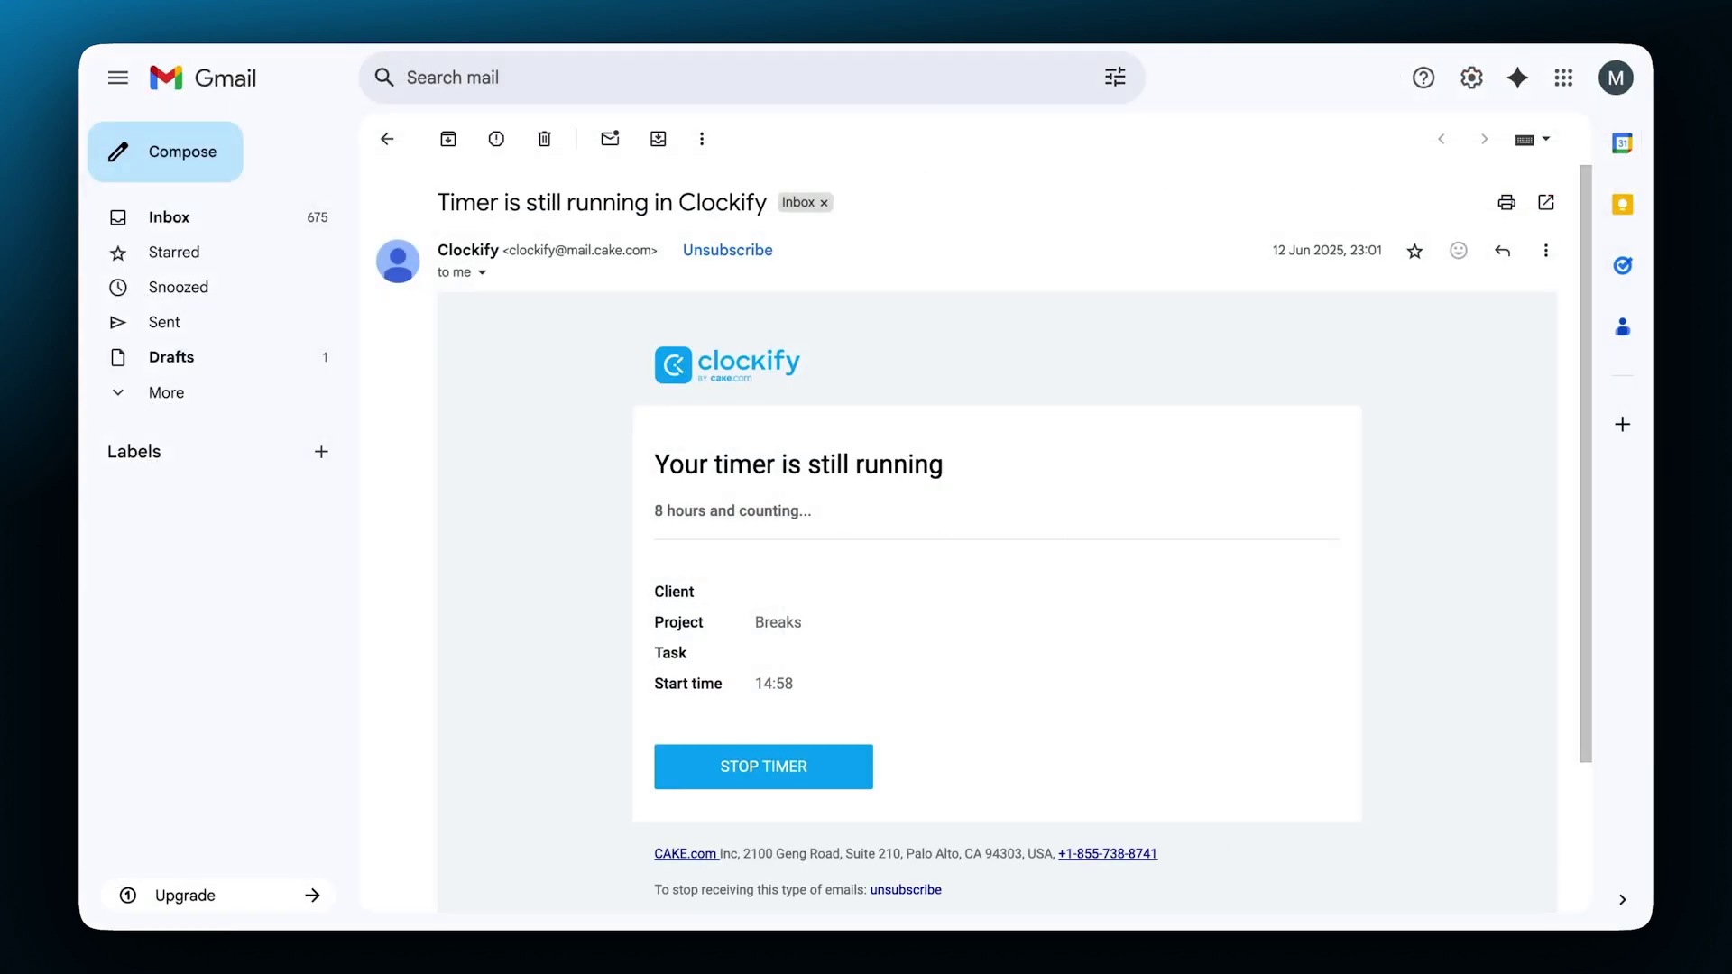
scroll(1411, 372, down, 2)
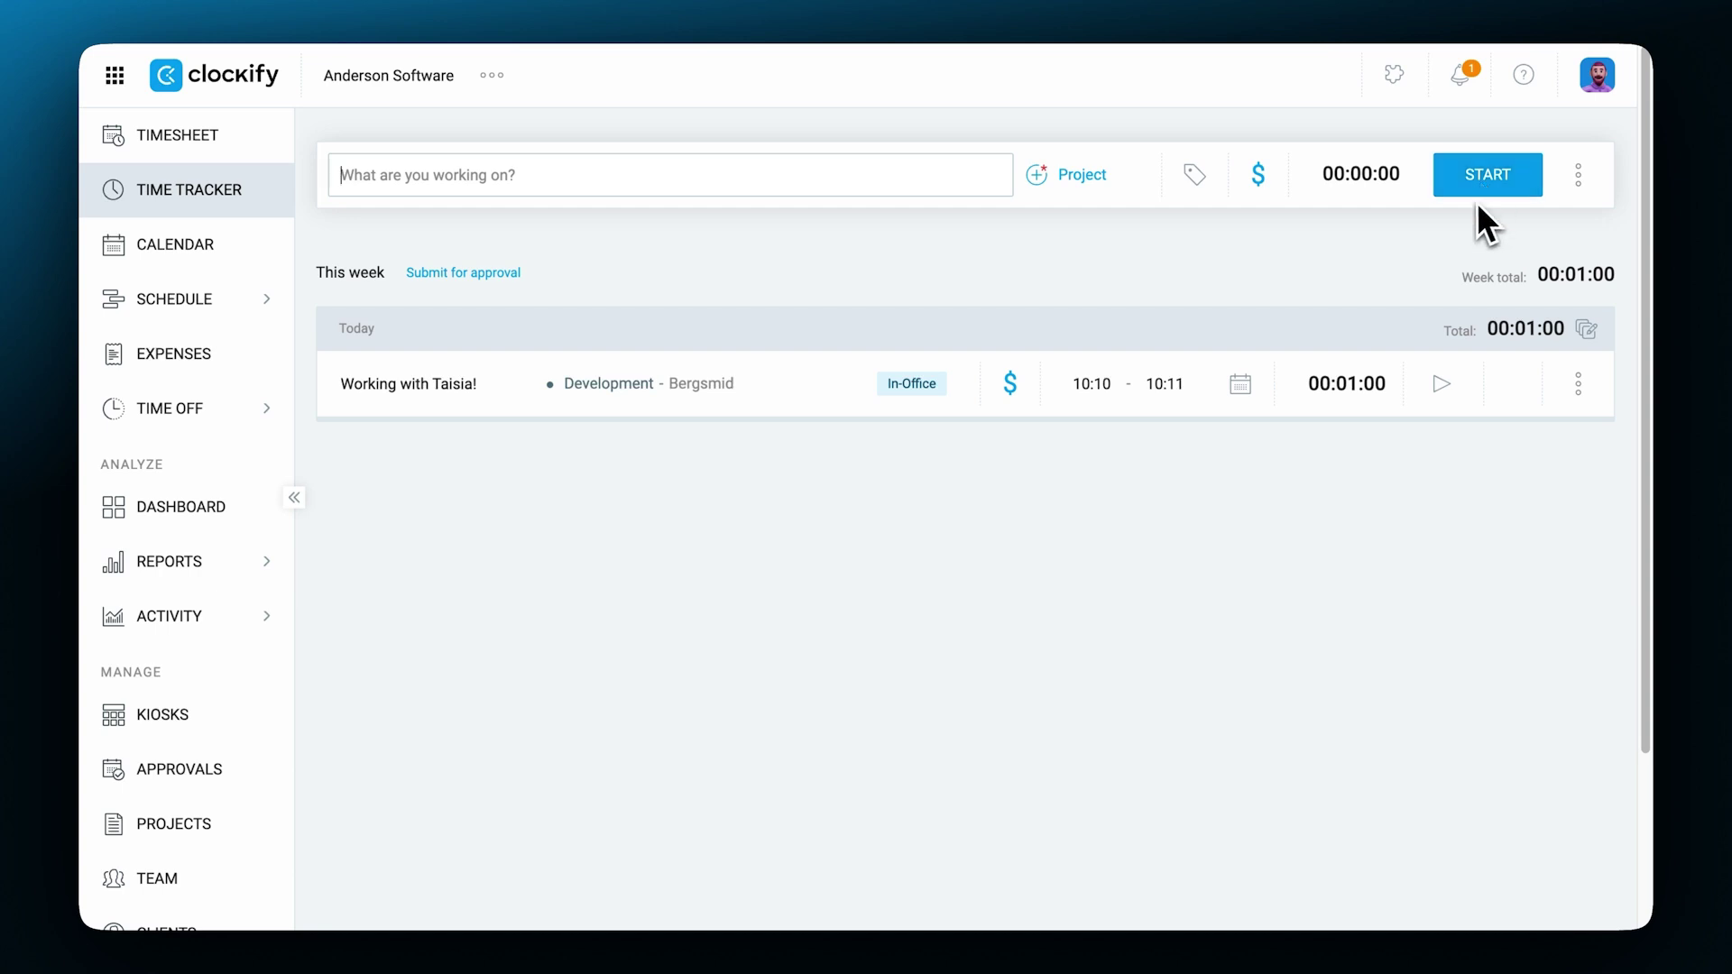
- Briefly resume and stop today's entry, then switch to manual time entry mode
click(1441, 383)
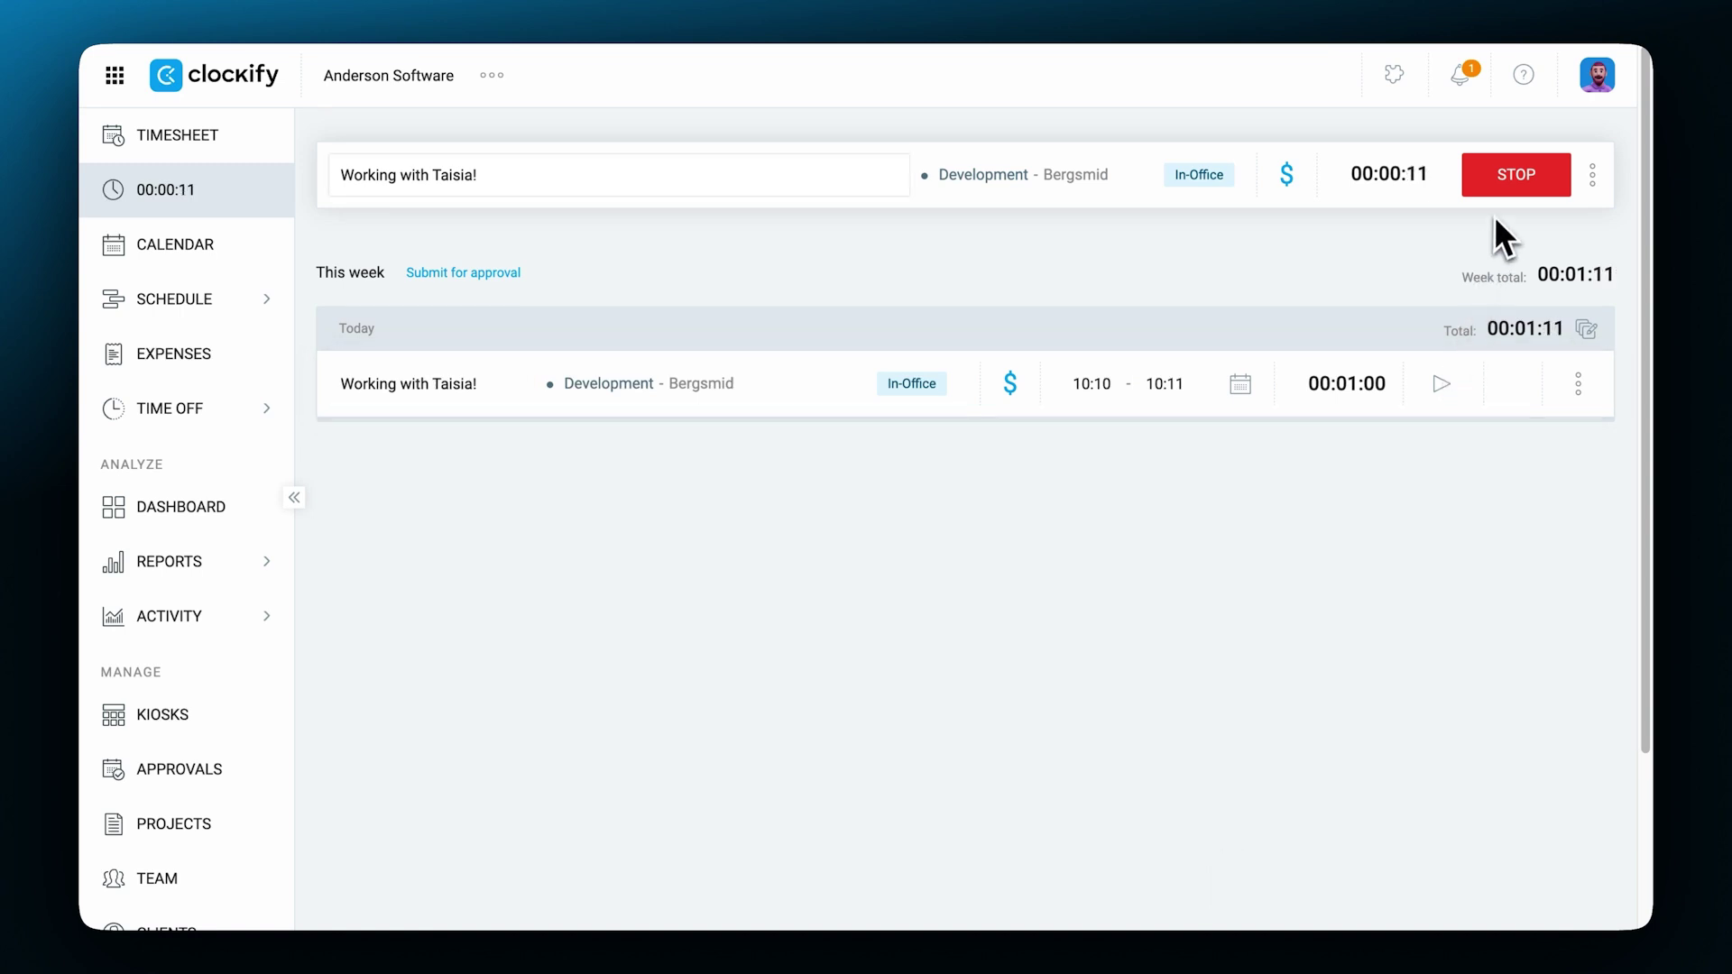
click(1503, 187)
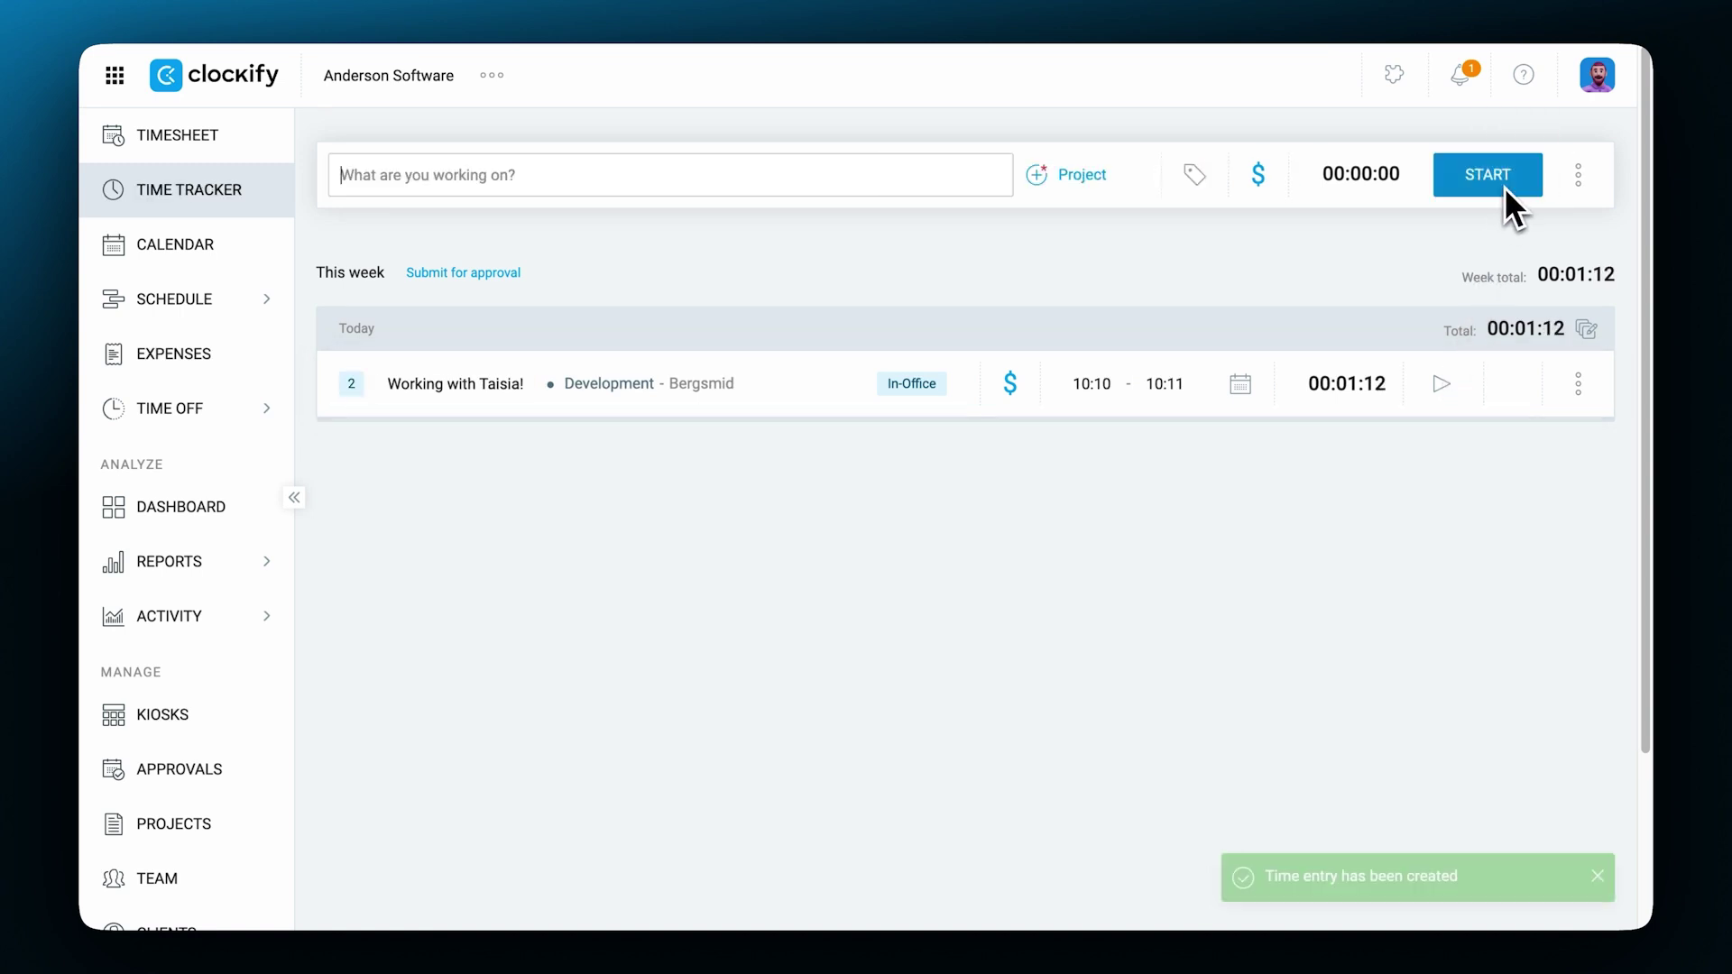
click(1575, 179)
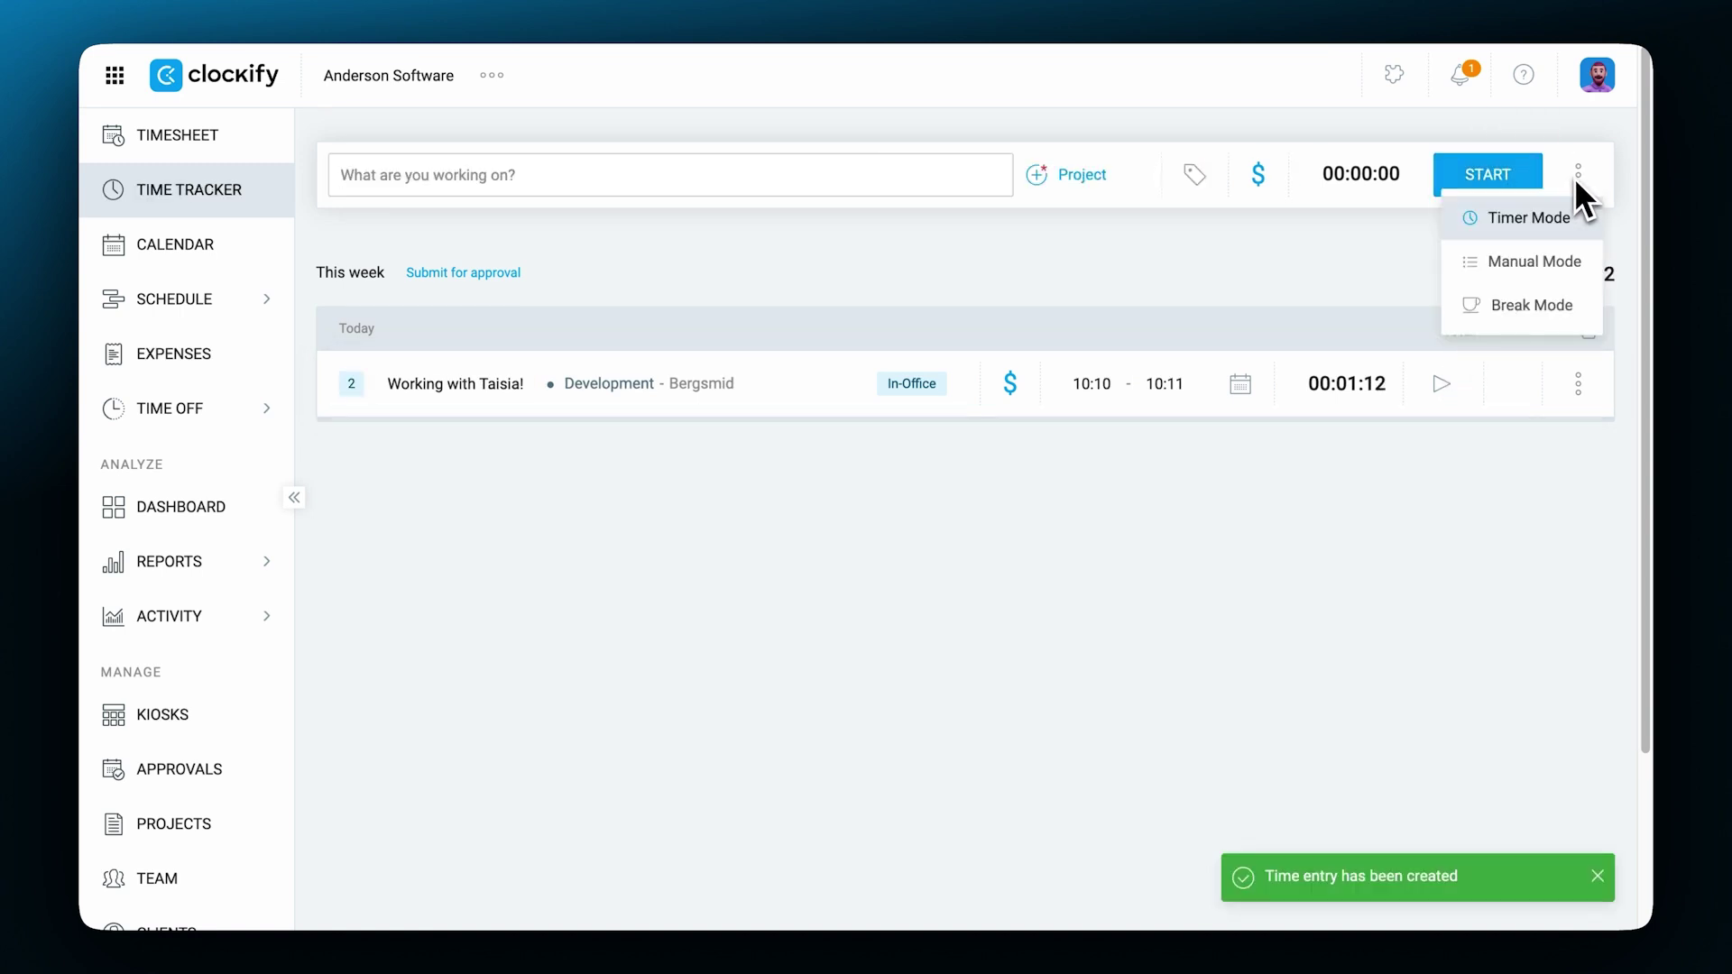
click(1551, 263)
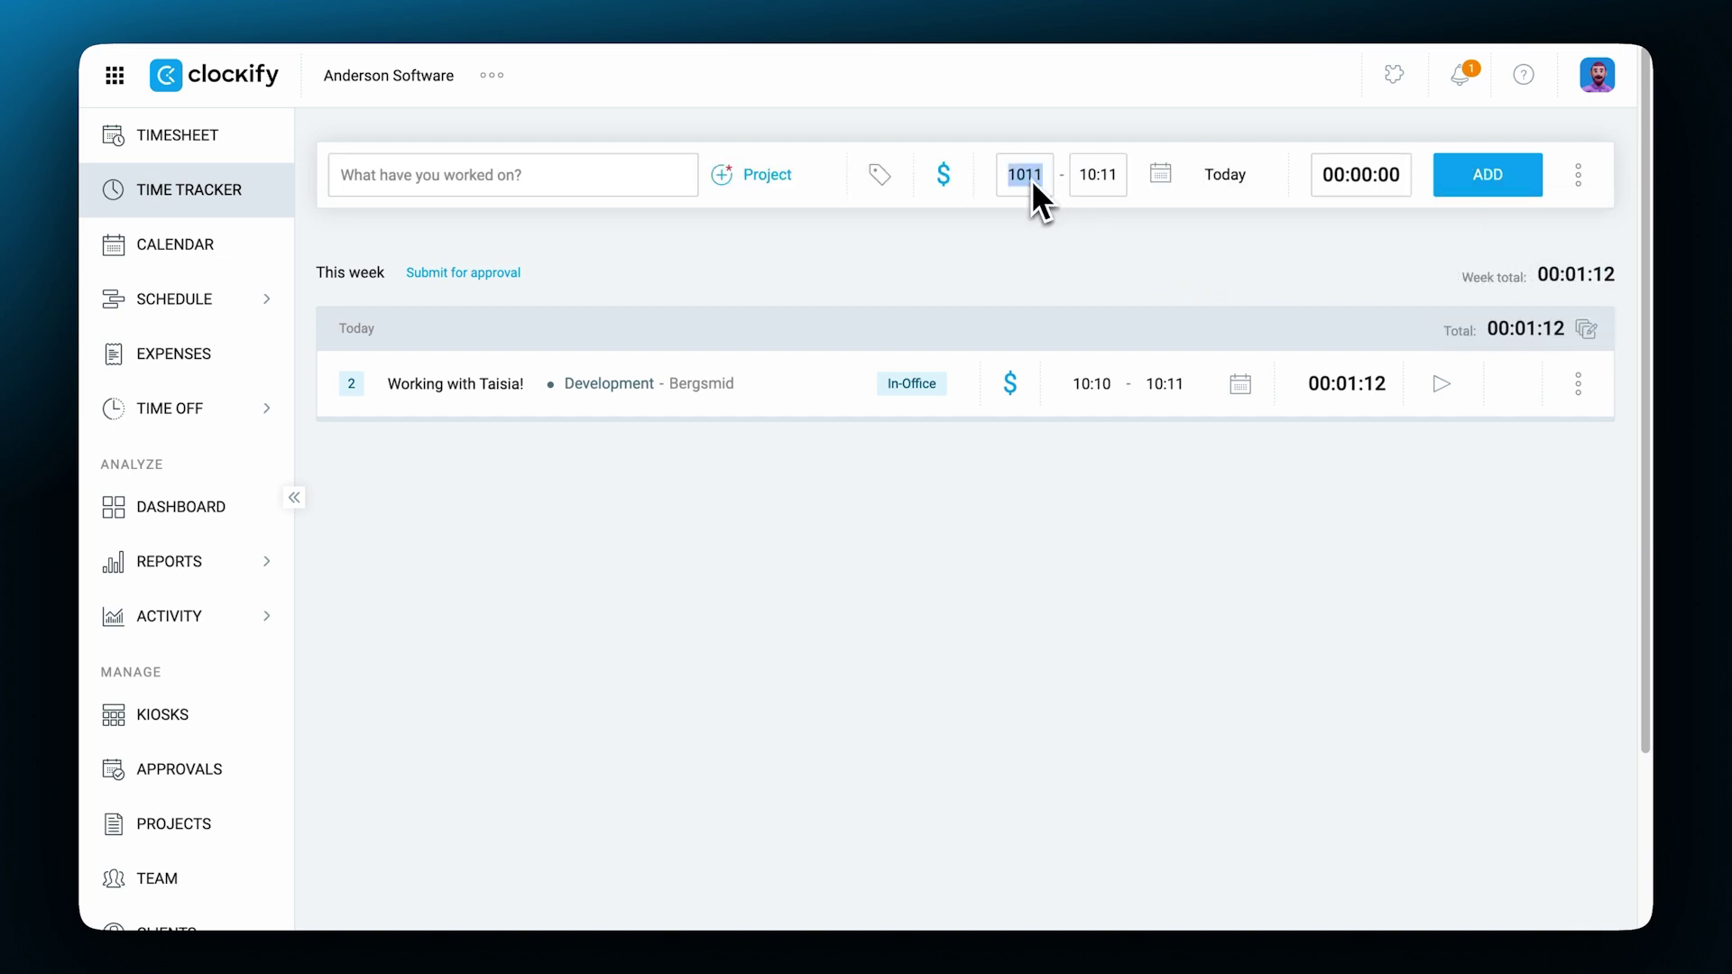
- Add a manual 09:00–10:00 entry dated Friday, August 29
text(09:00)
click(1118, 178)
key(BackSpace)
key(BackSpace)
text(:00)
click(1160, 175)
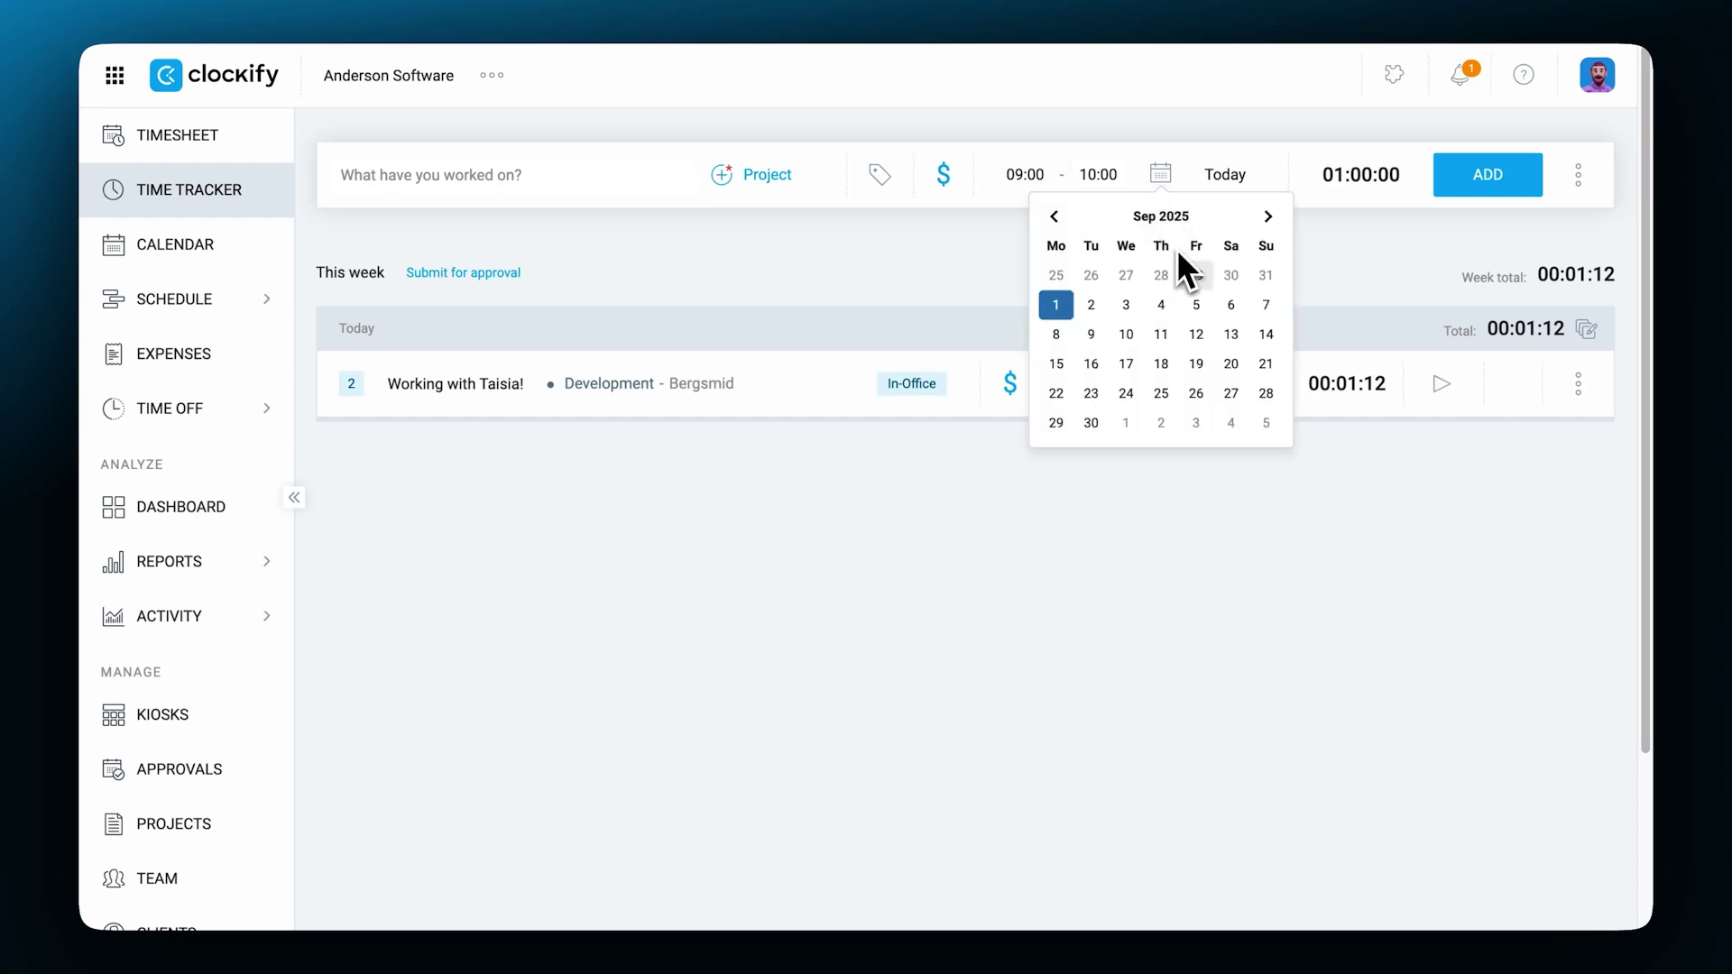
click(1188, 273)
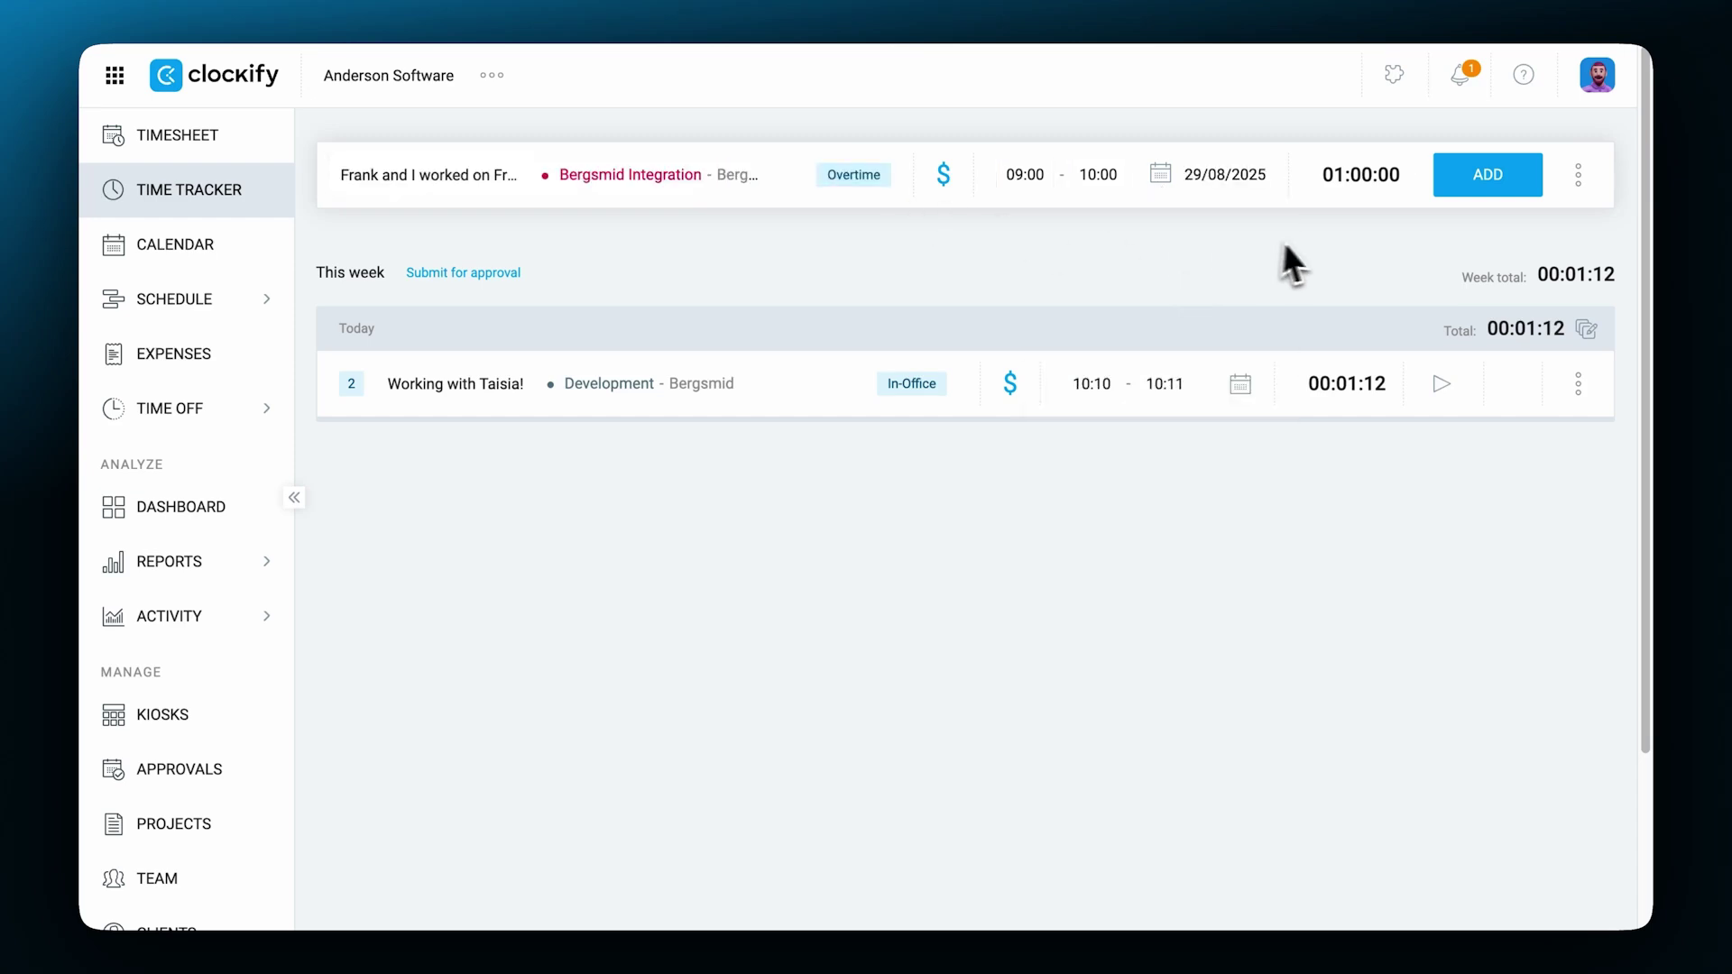
click(1465, 188)
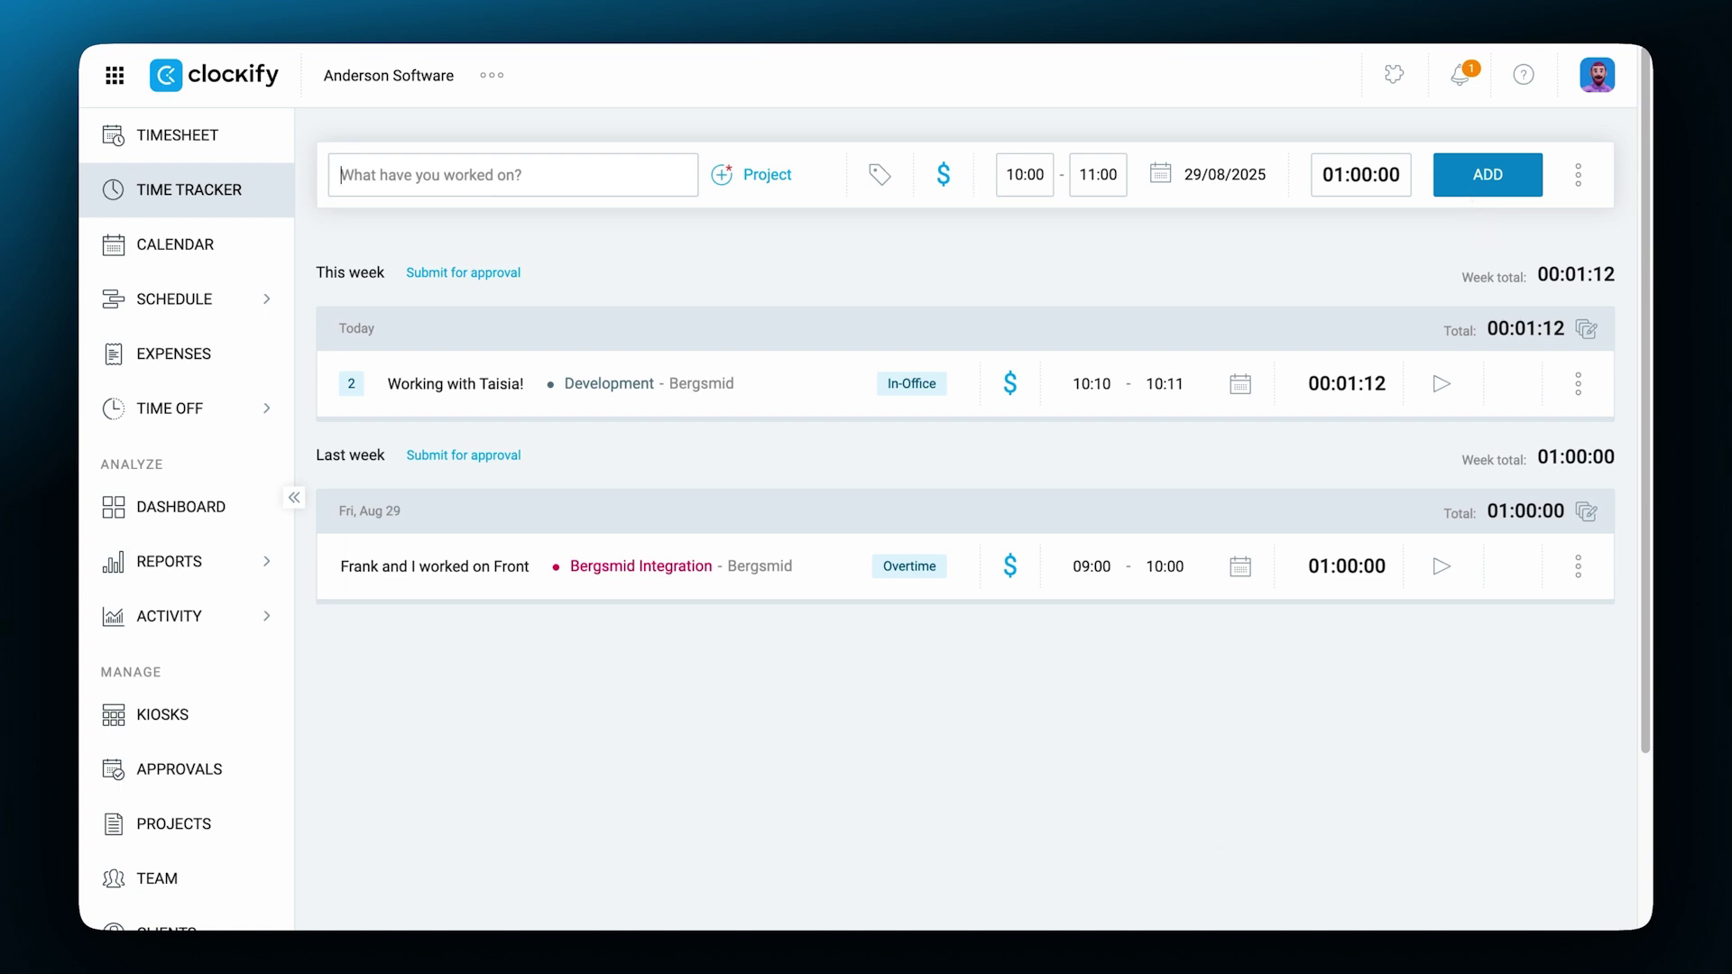
- Add Bergsmid Integration and New Home Page: Back End Development rows to the weekly timesheet
click(177, 134)
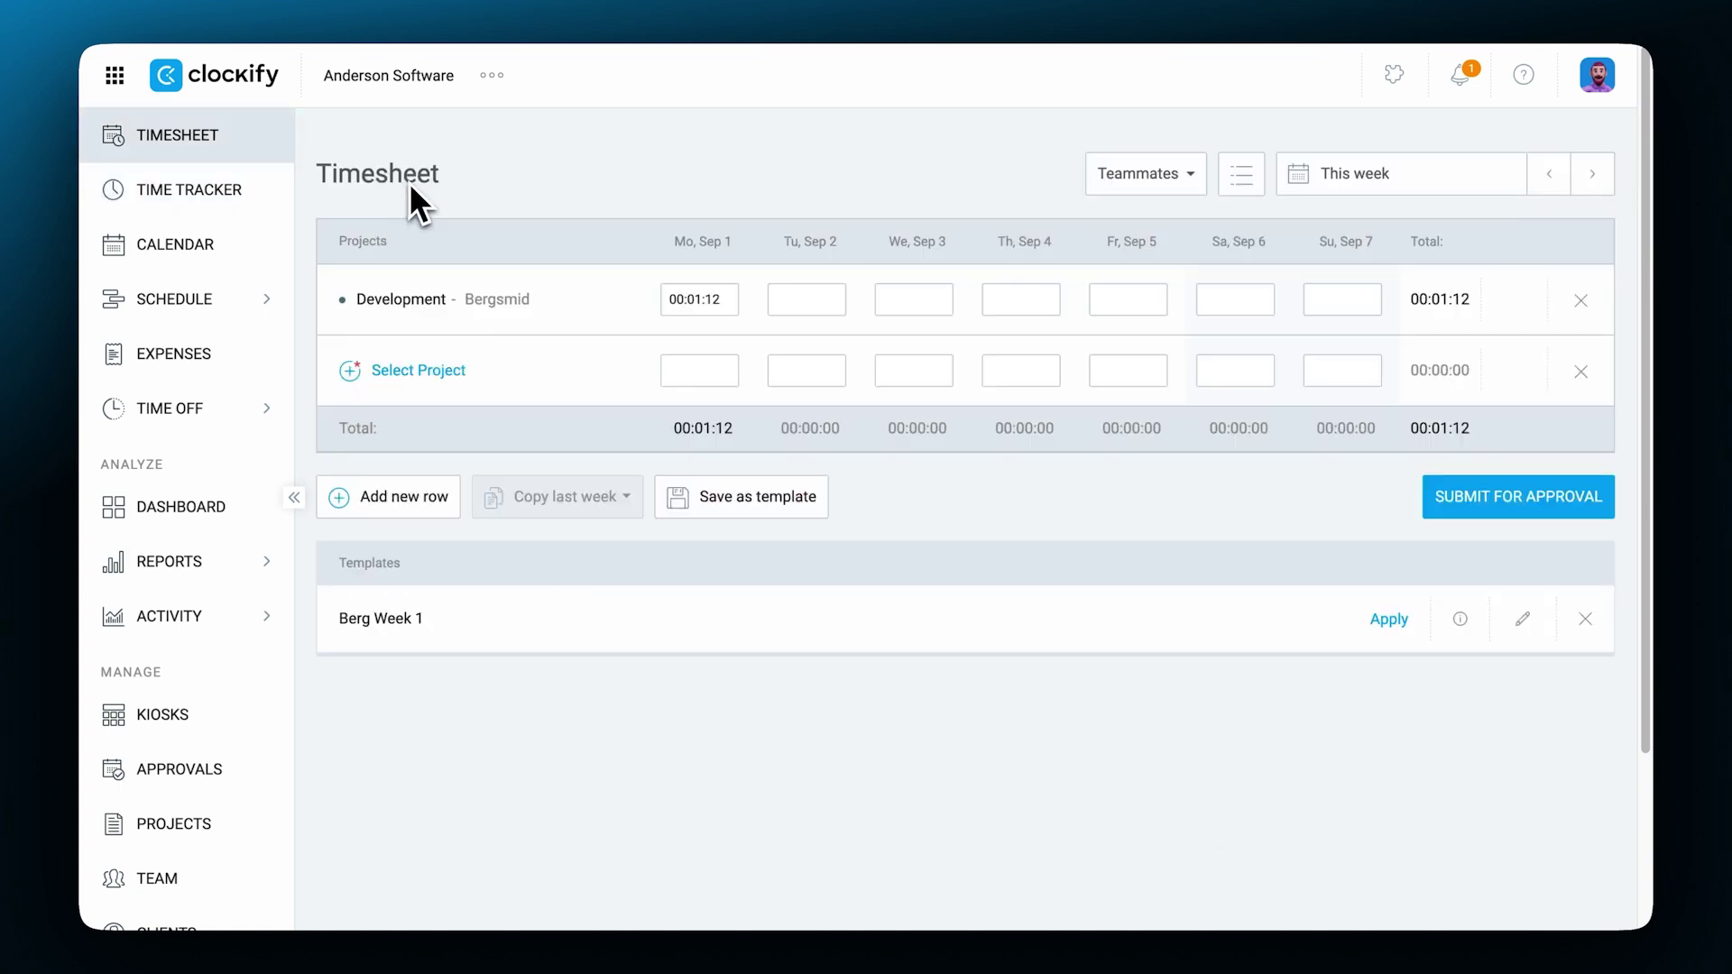
click(436, 366)
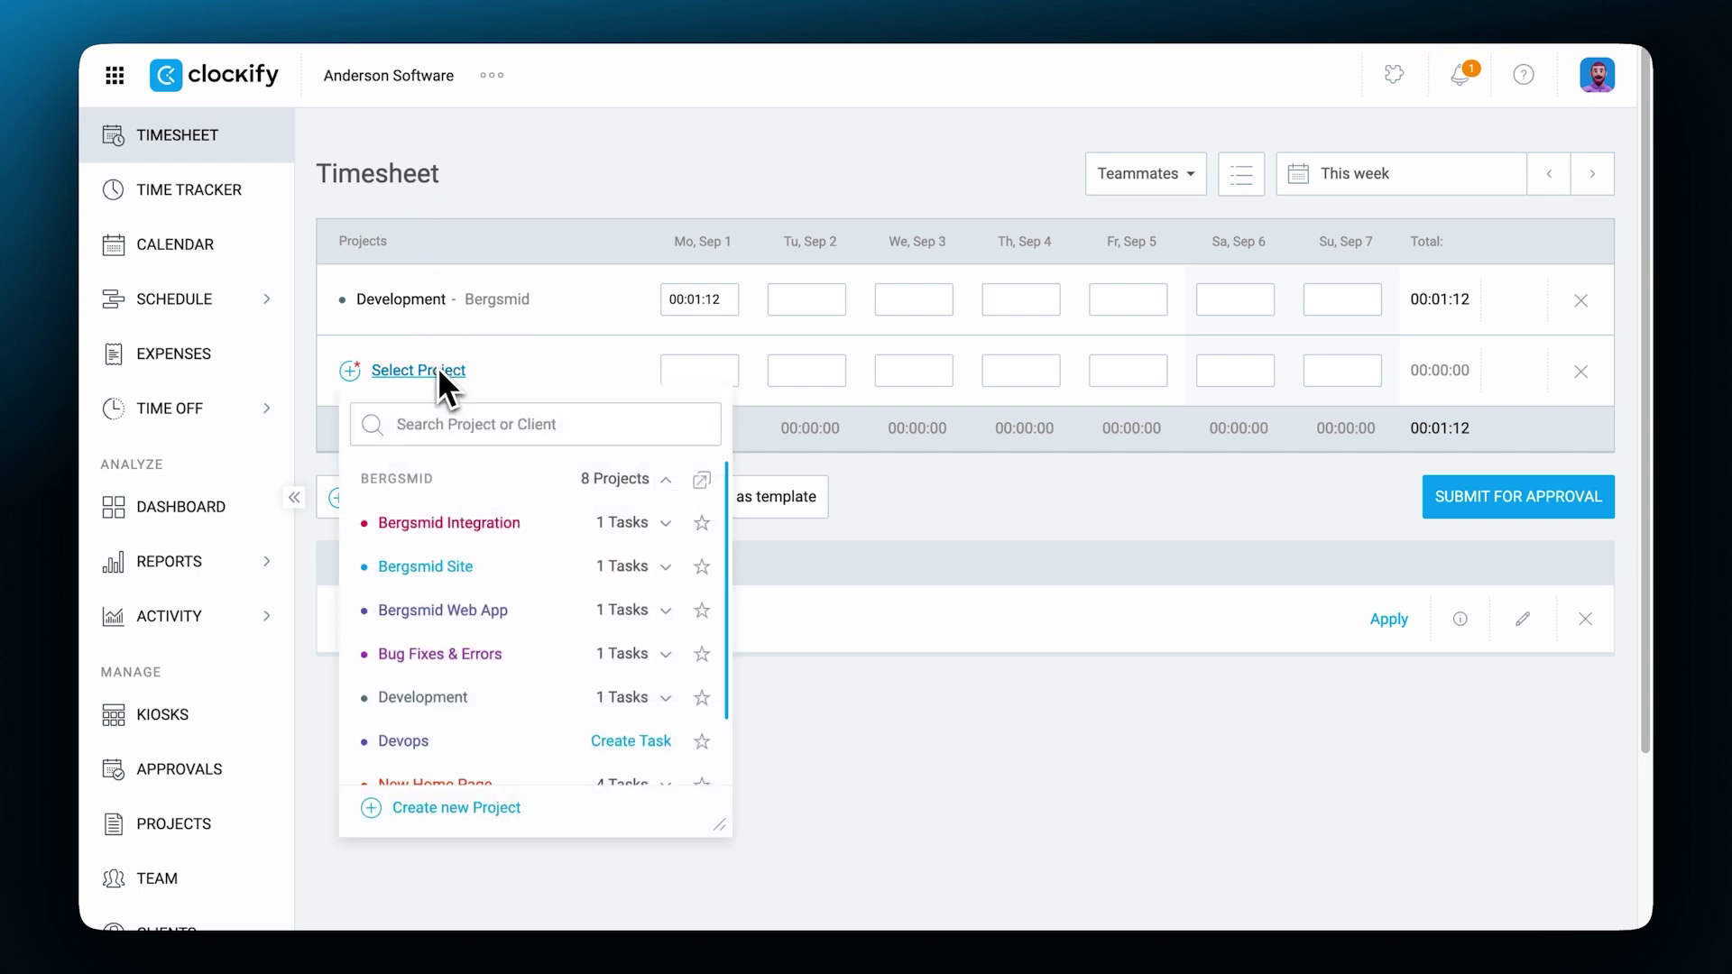
click(433, 522)
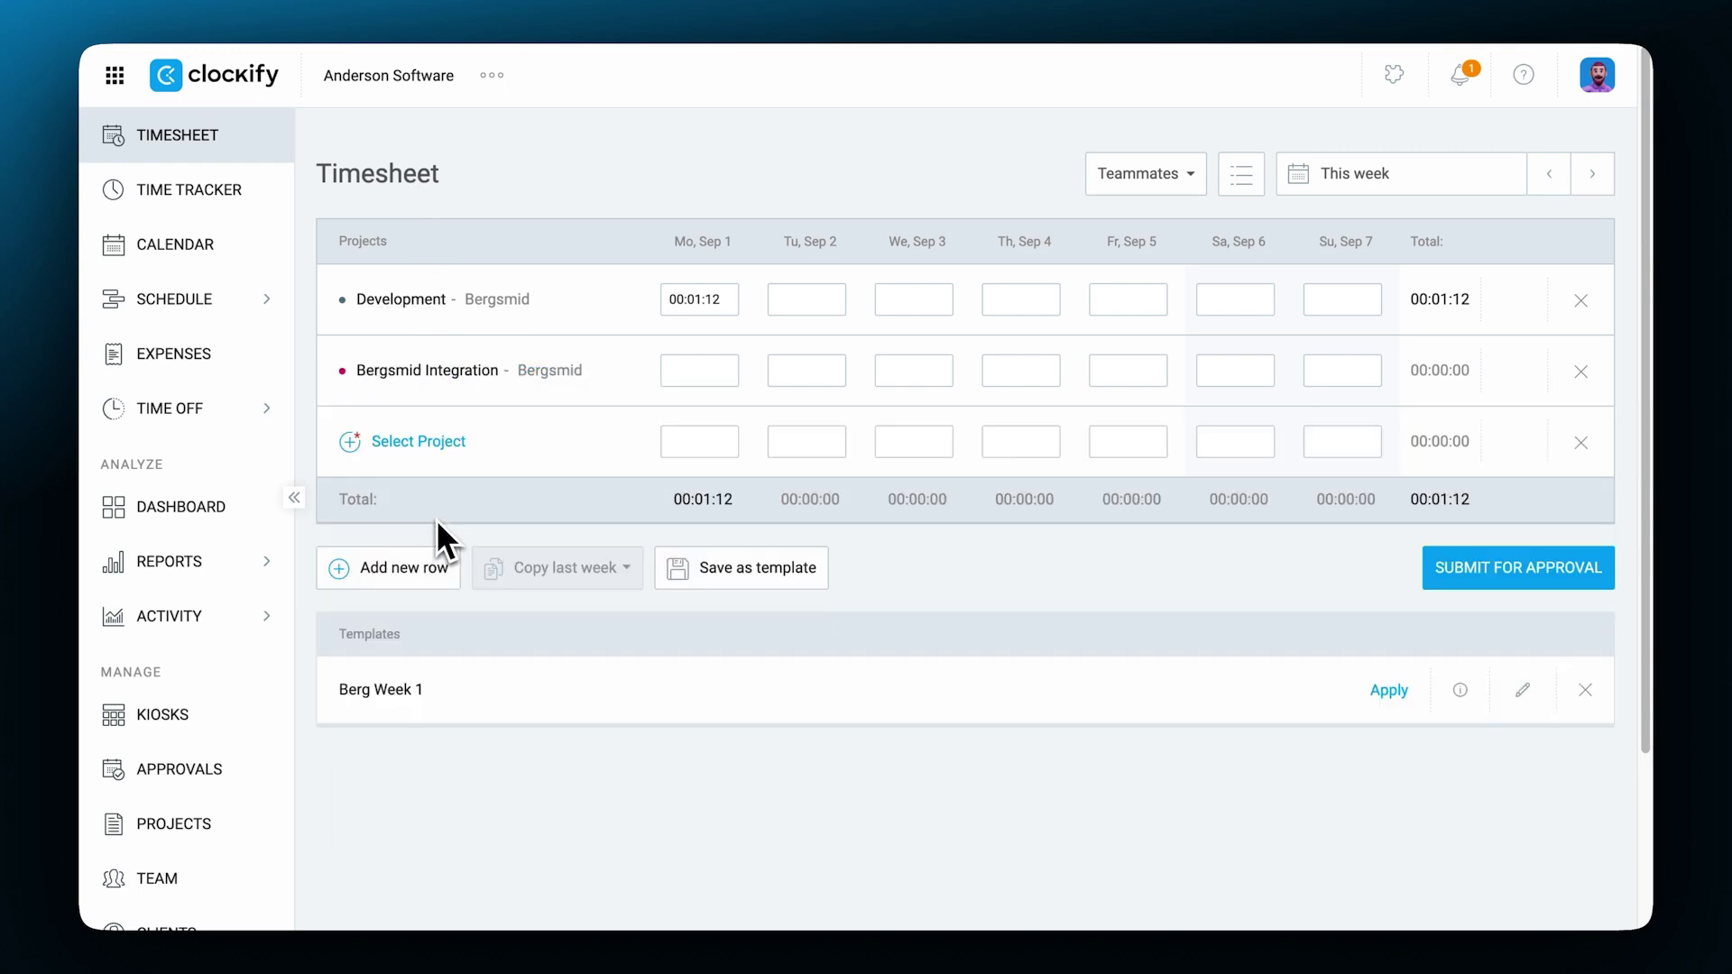
click(403, 446)
scroll(476, 659, down, 1)
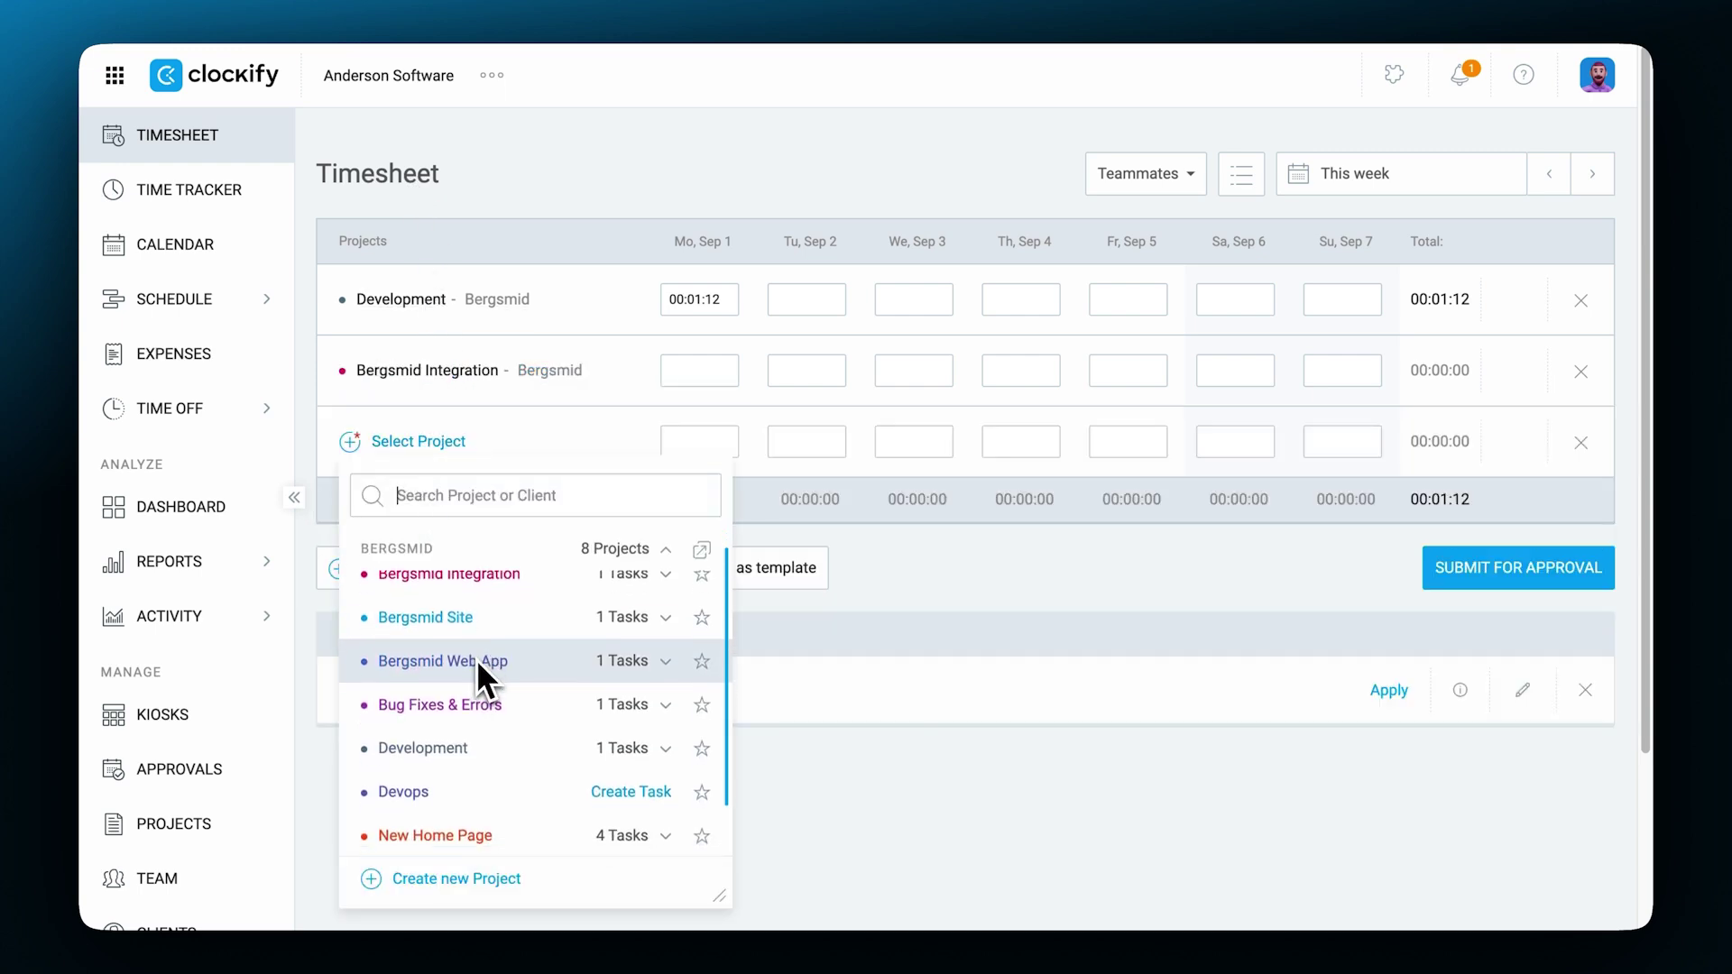
scroll(476, 658, down, 1)
click(619, 803)
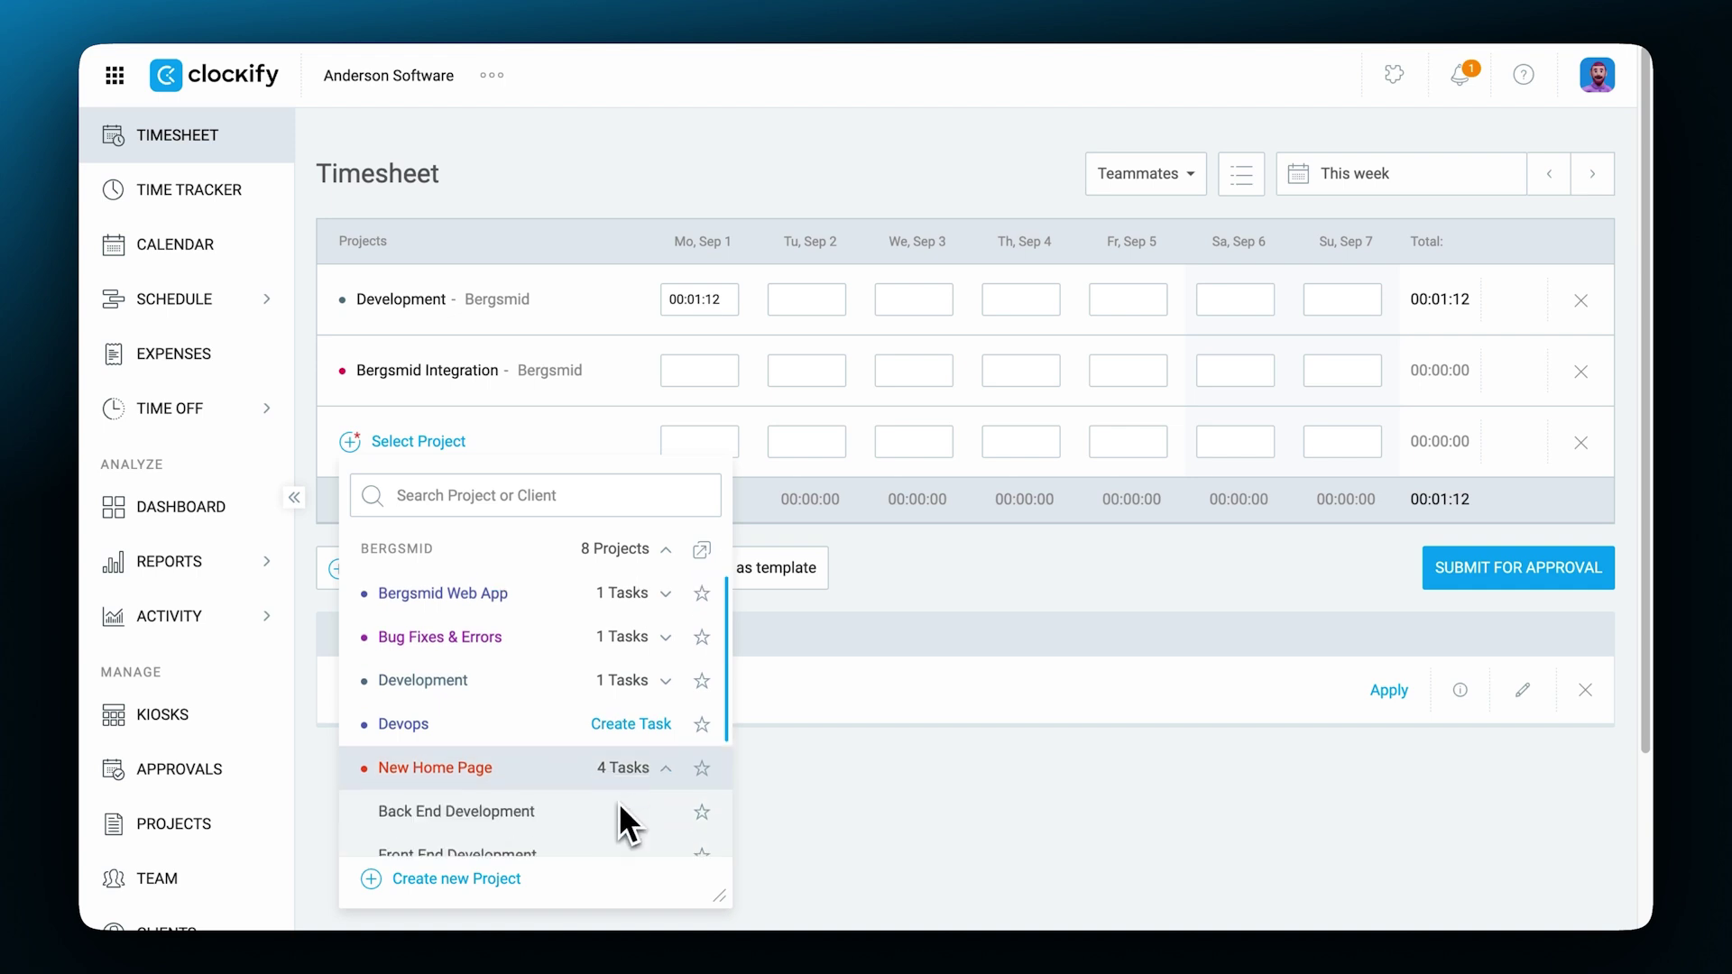
click(514, 727)
- Log 01:00:00 on Monday for Back End Development and save it as billable with the Billable tag
text(01)
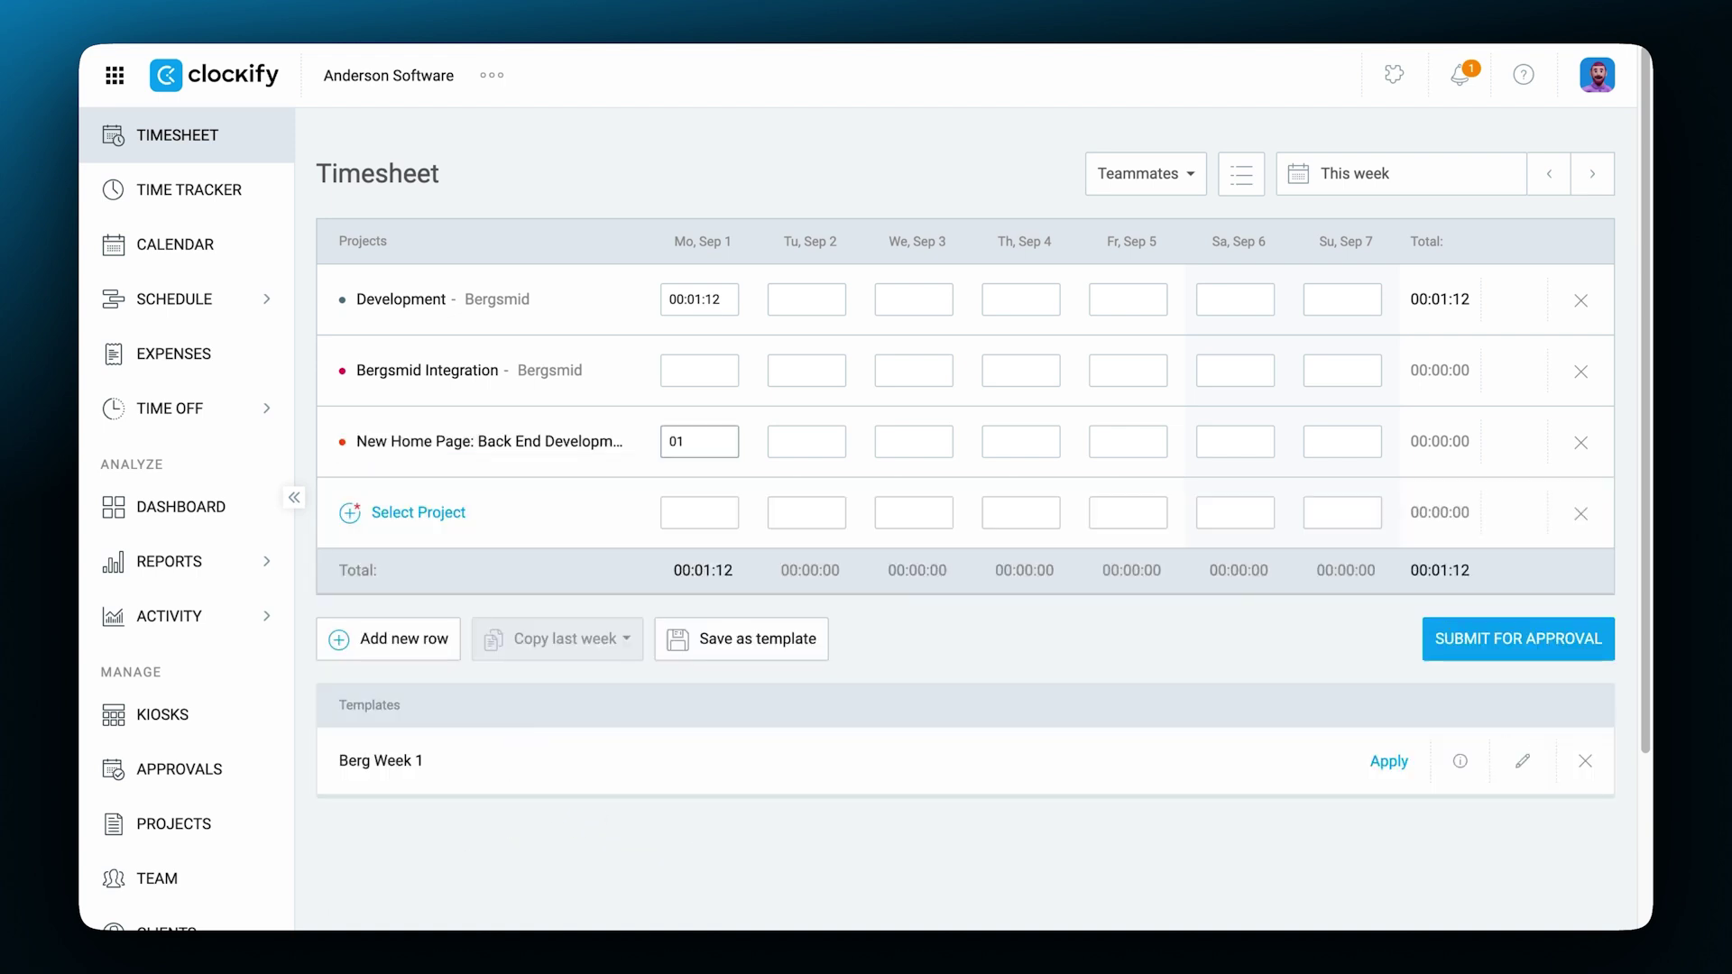
text(:00:00)
key(Return)
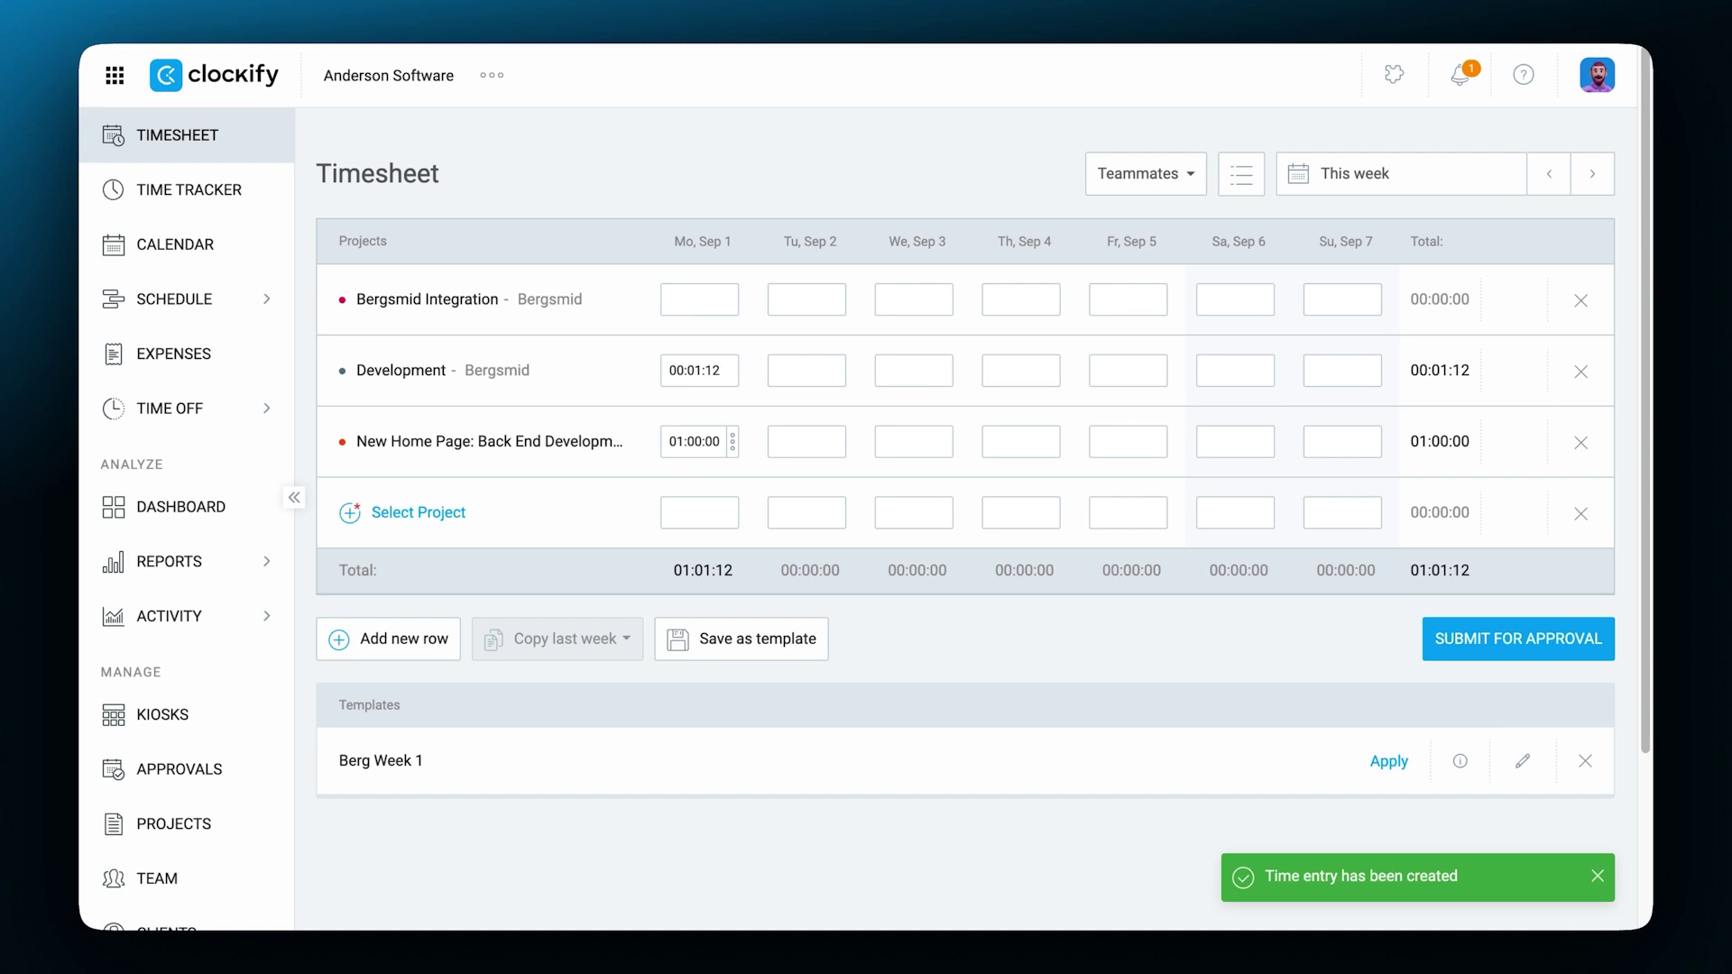
click(734, 446)
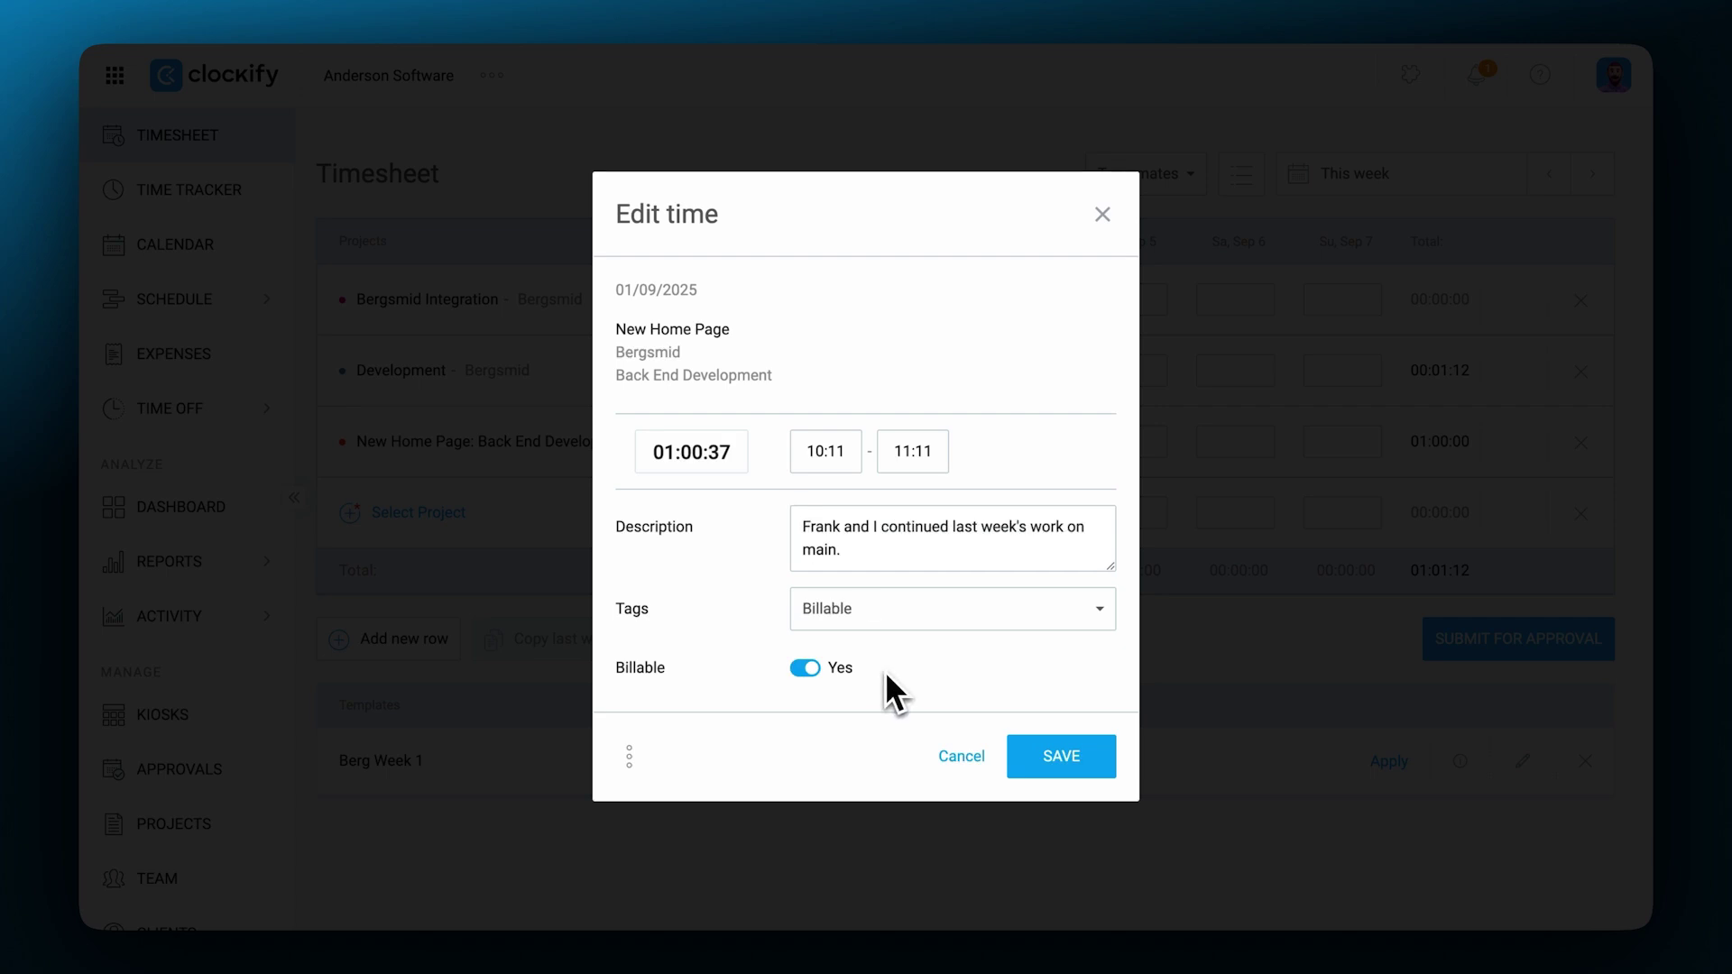
click(1021, 748)
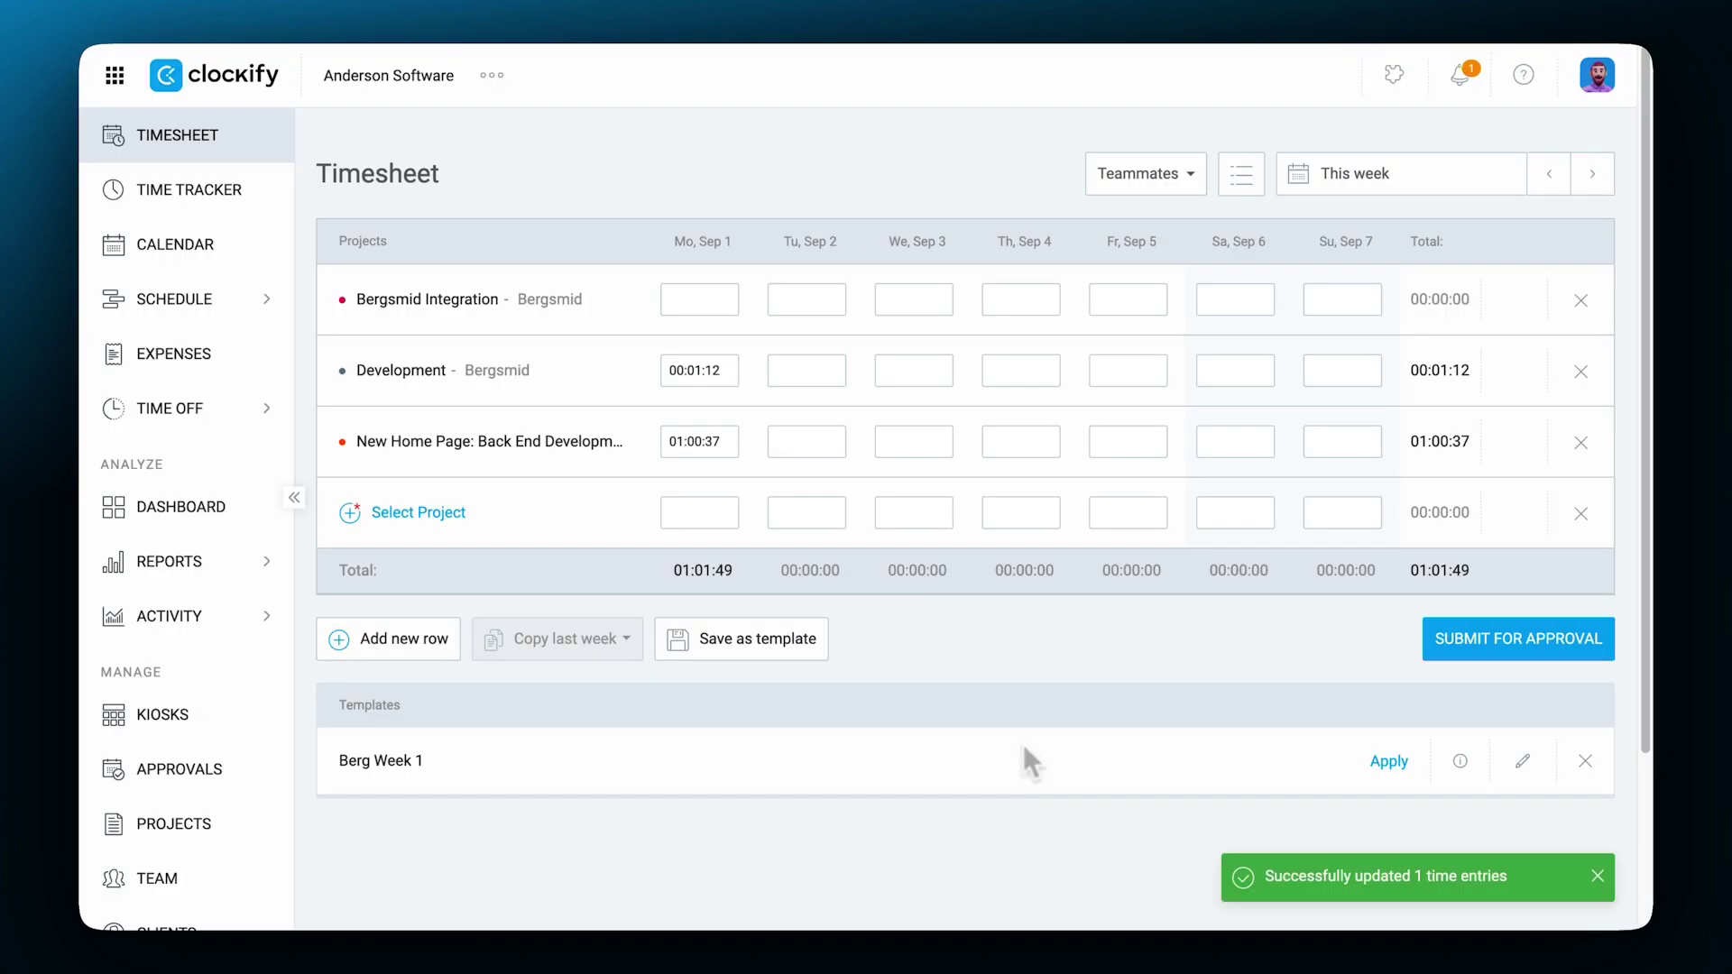
- Save the Sep 1–7 week as the template 'Bergsmid Typical Week 2'
click(1589, 184)
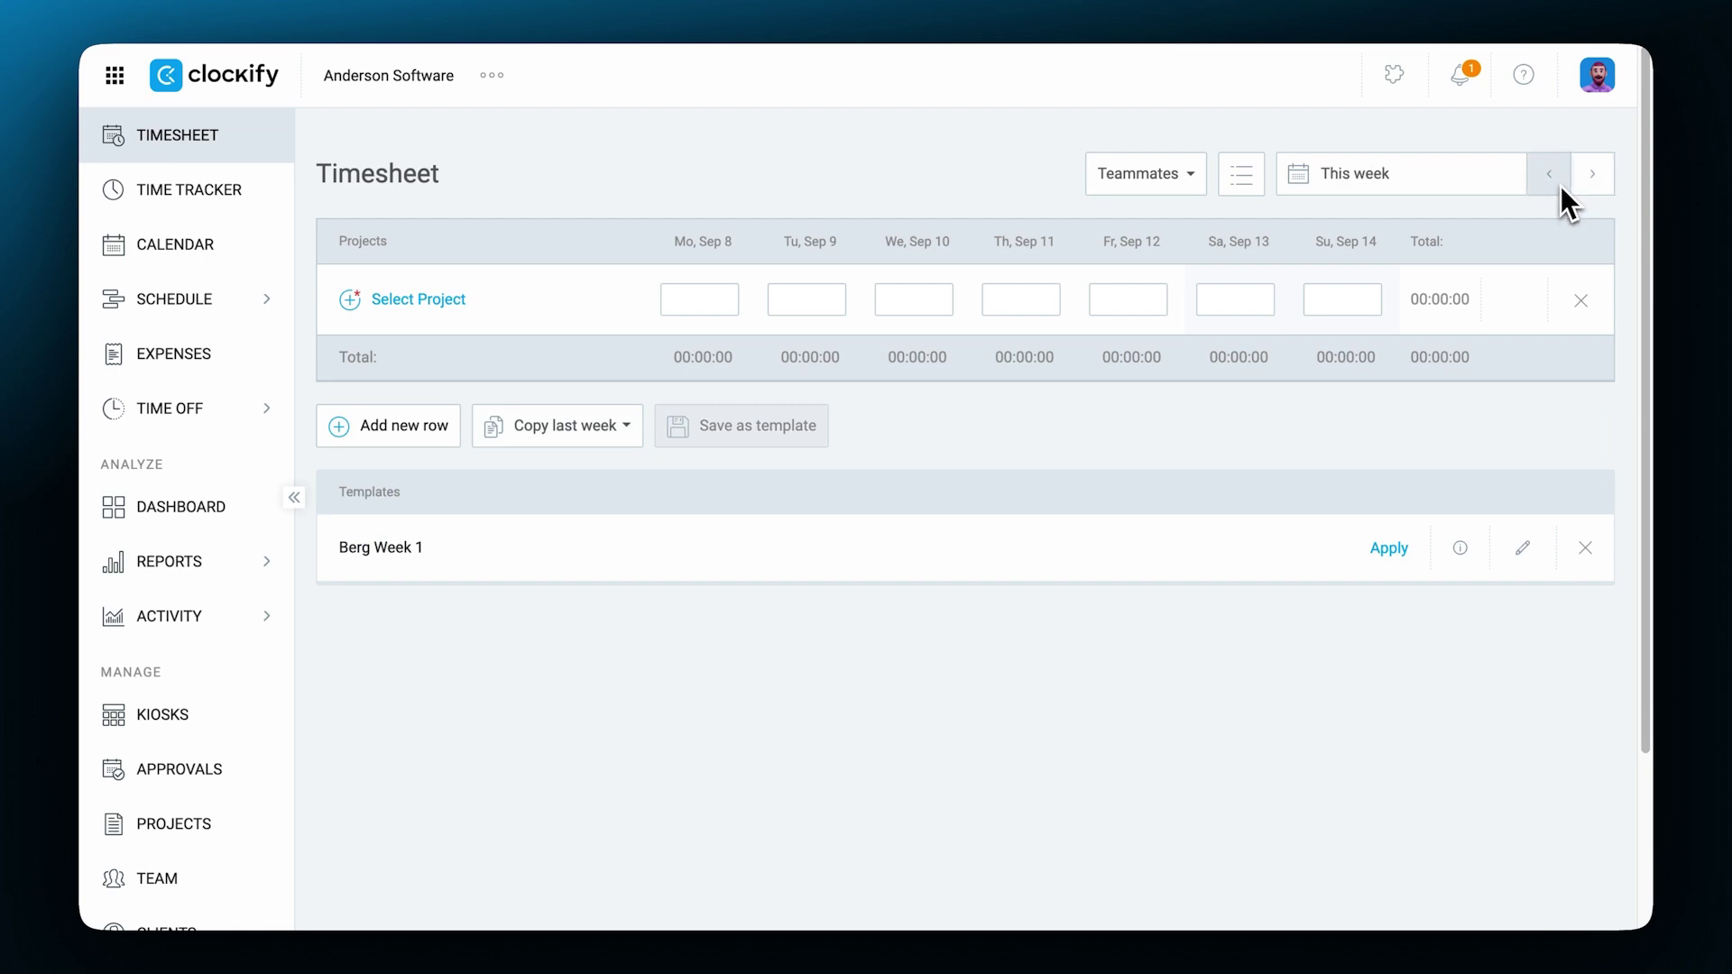
click(1560, 186)
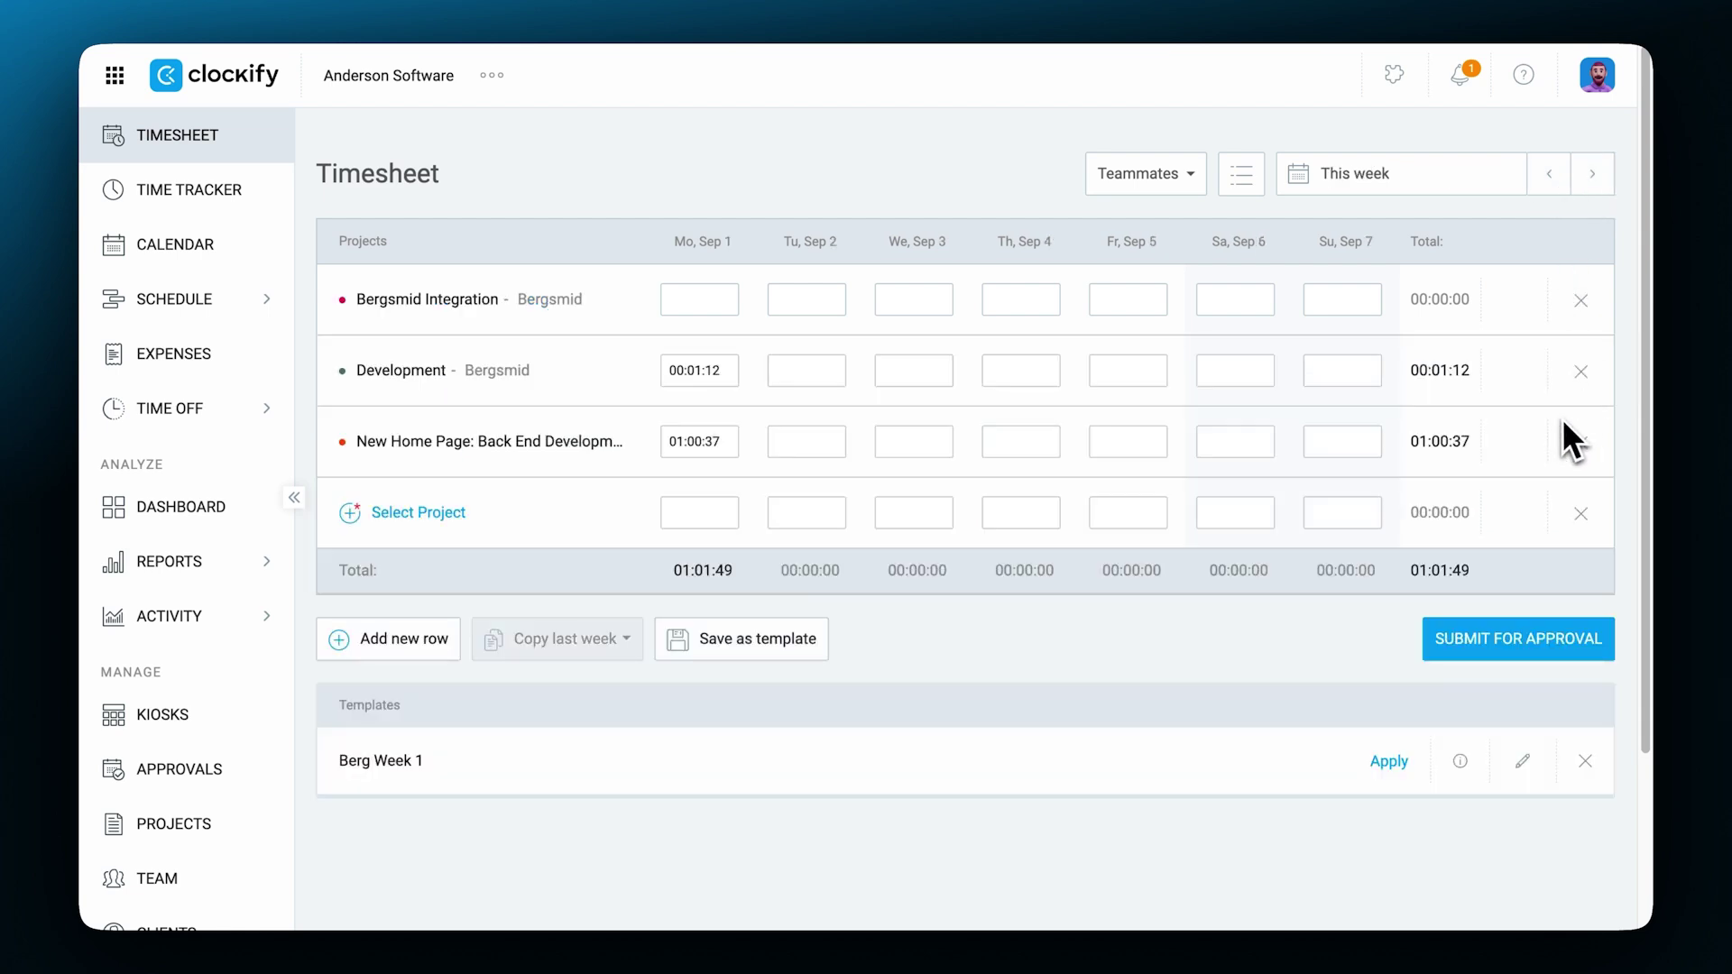
click(768, 645)
text(Bergsmid Typical Week 2)
click(1019, 597)
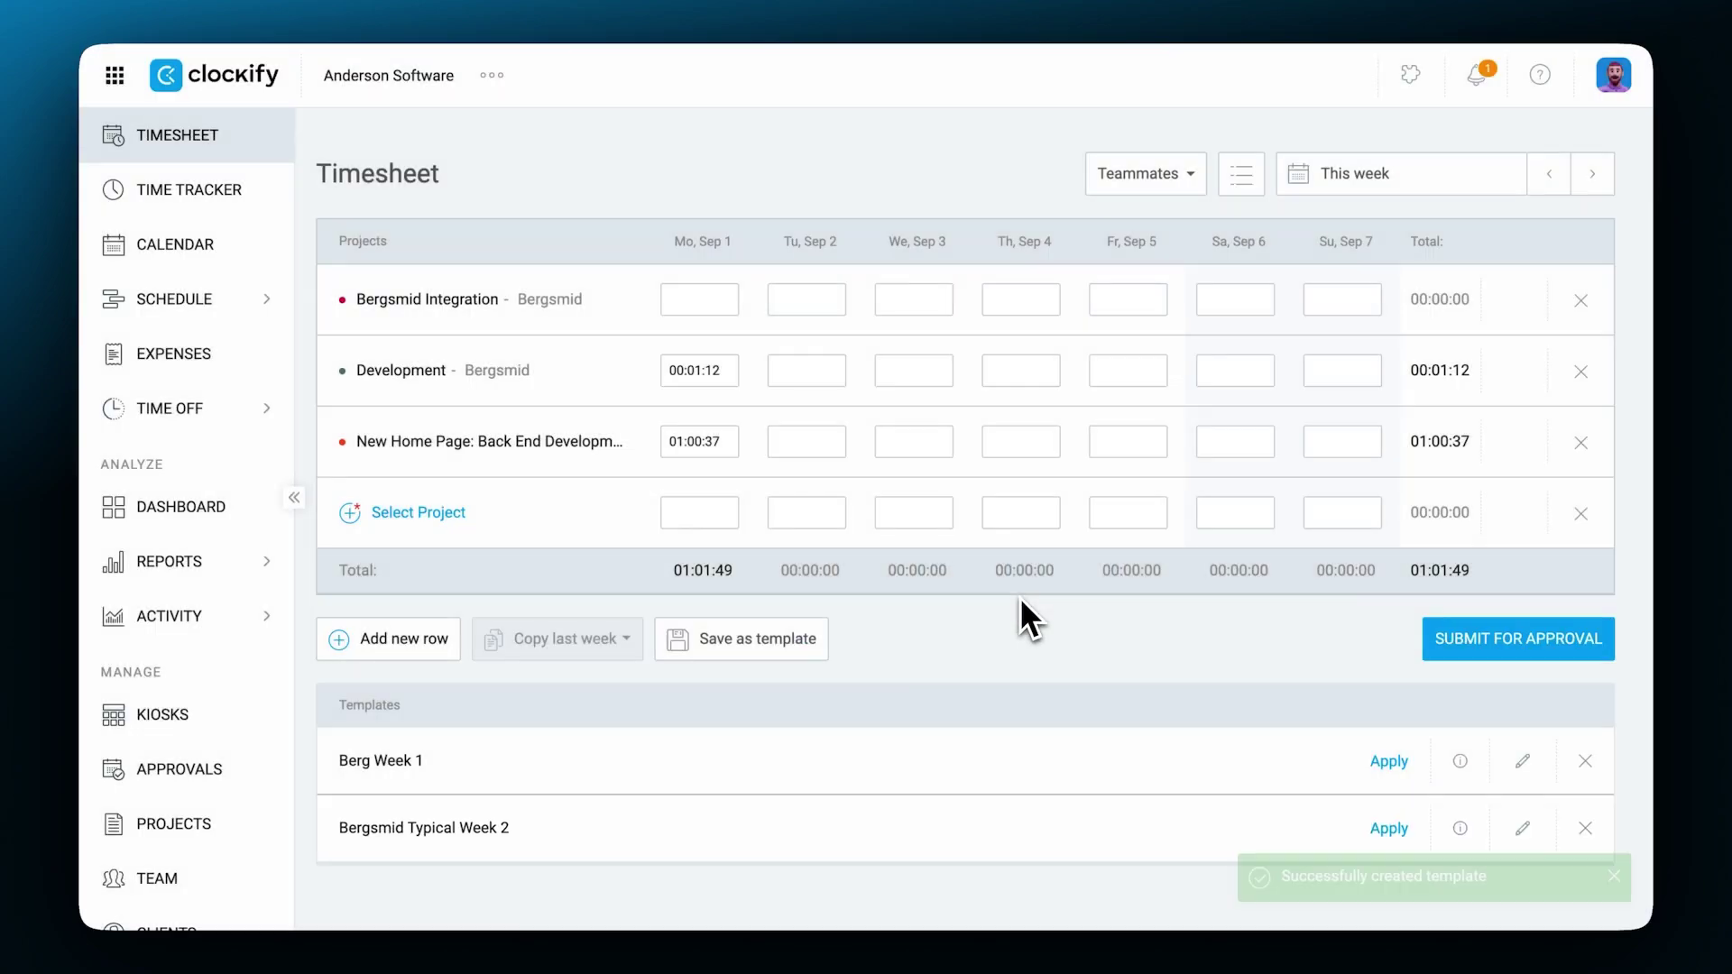
- Copy last week's activities and times into Sep 8–14, then return to the Time Tracker list
click(1577, 173)
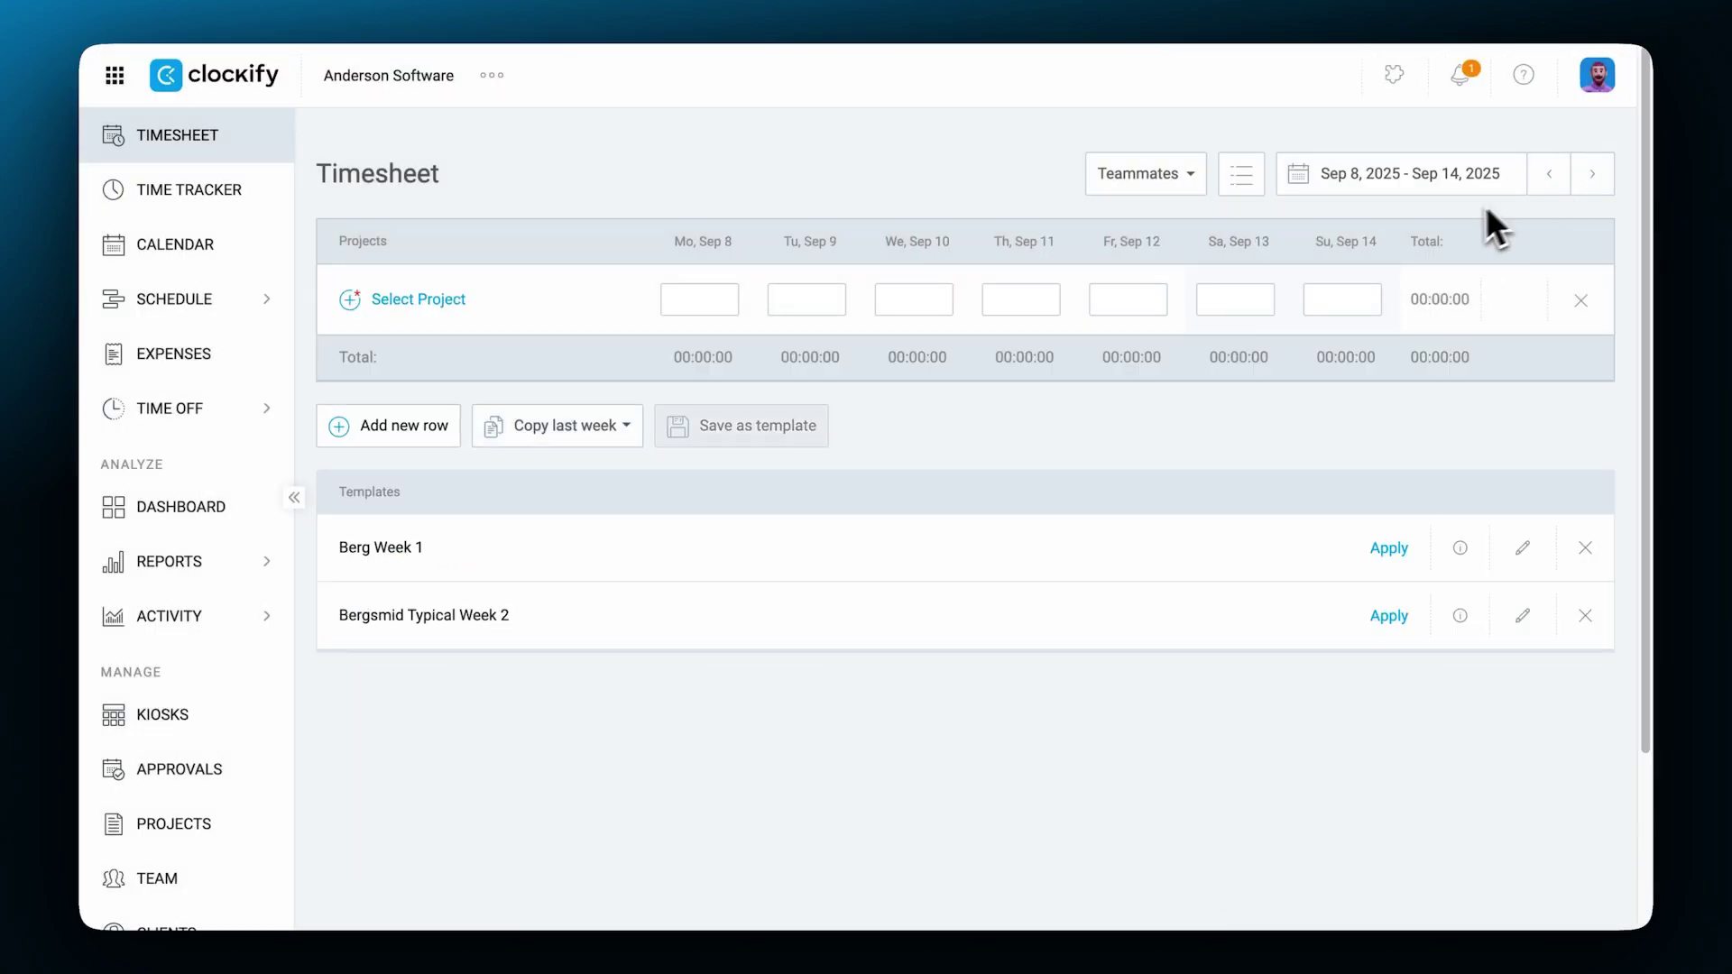
click(622, 422)
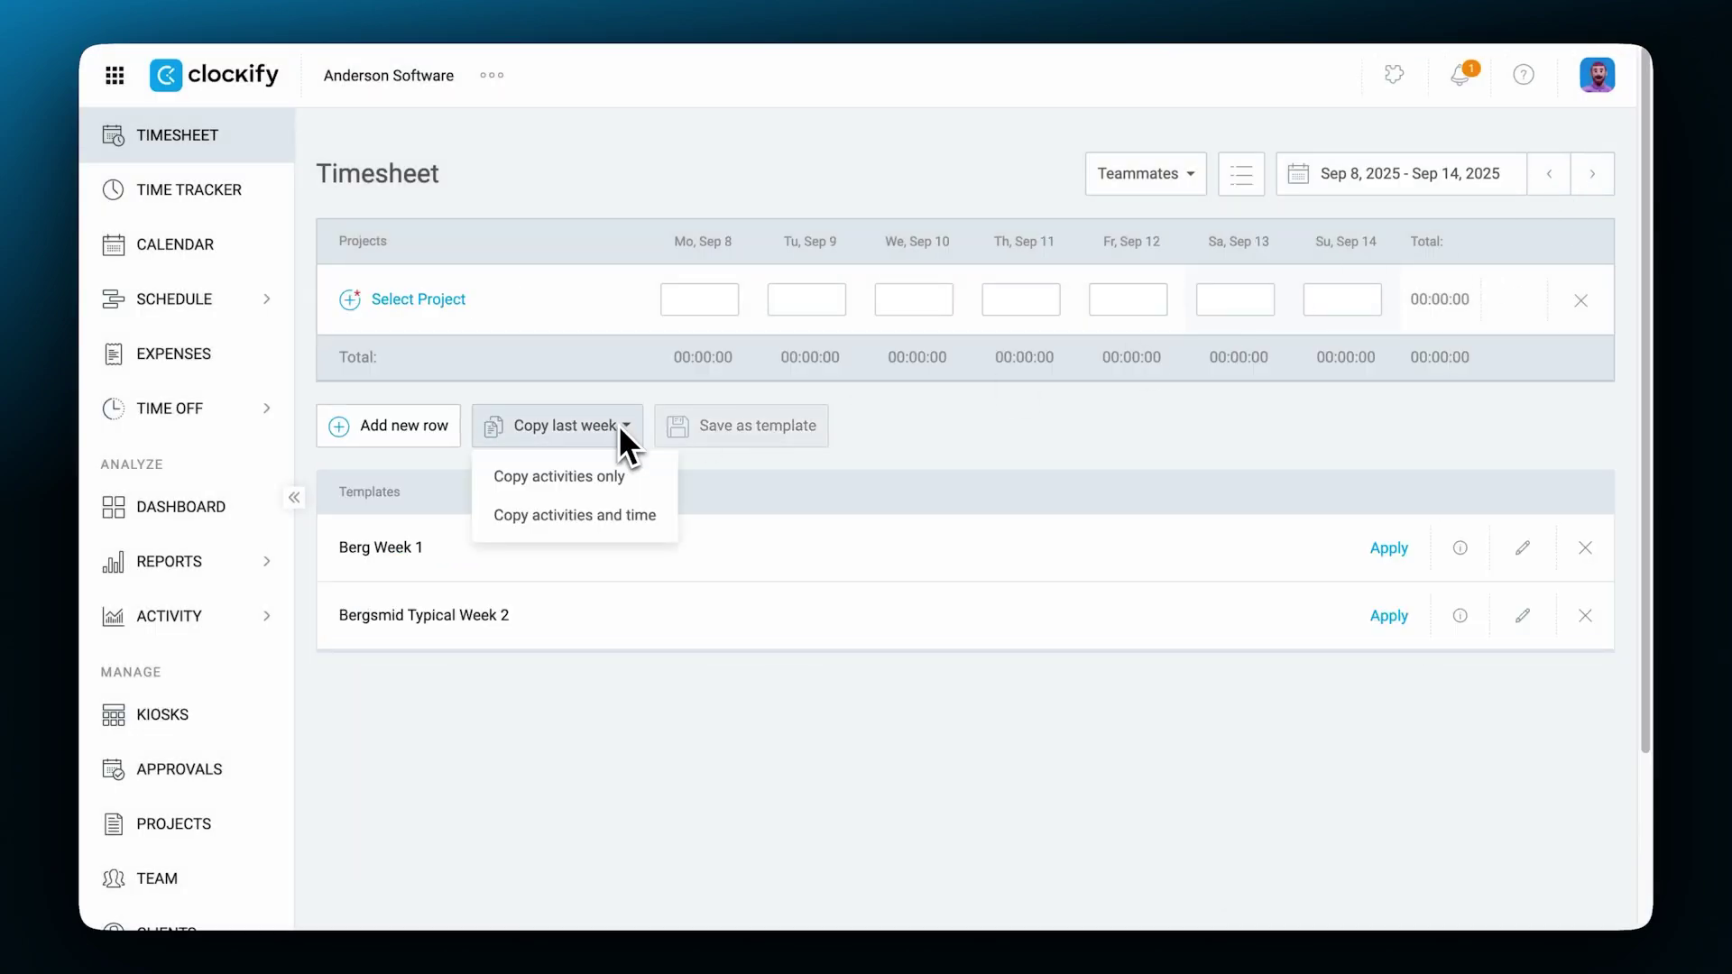
click(608, 516)
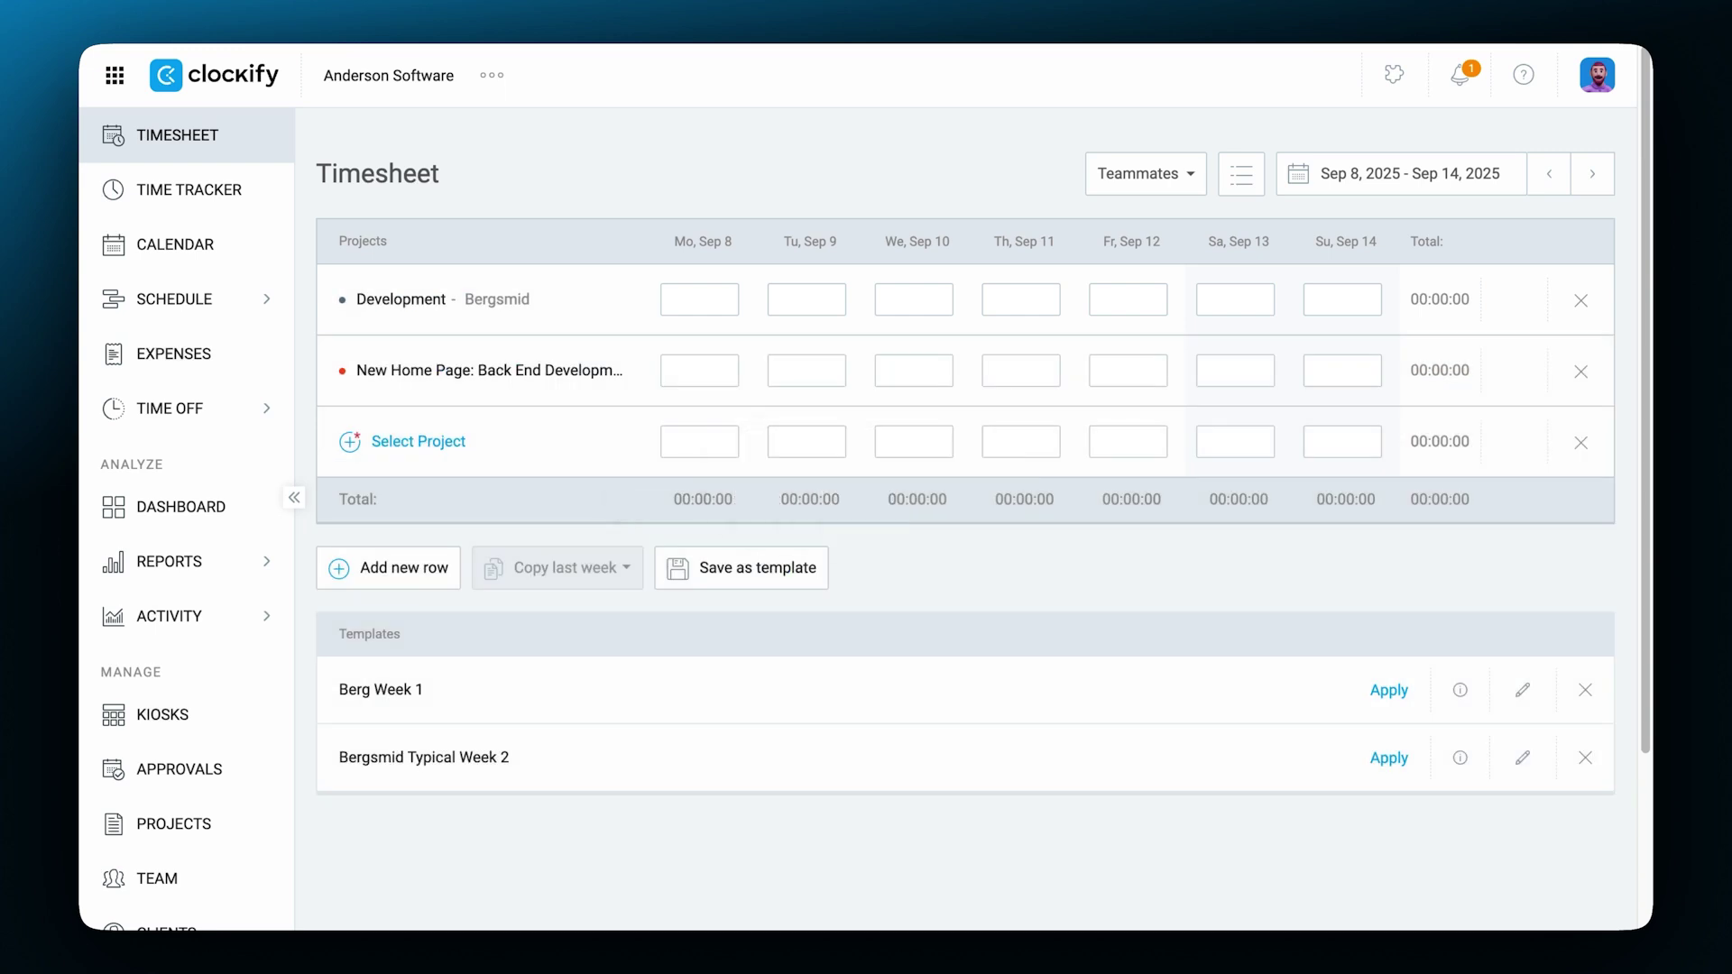
click(1549, 173)
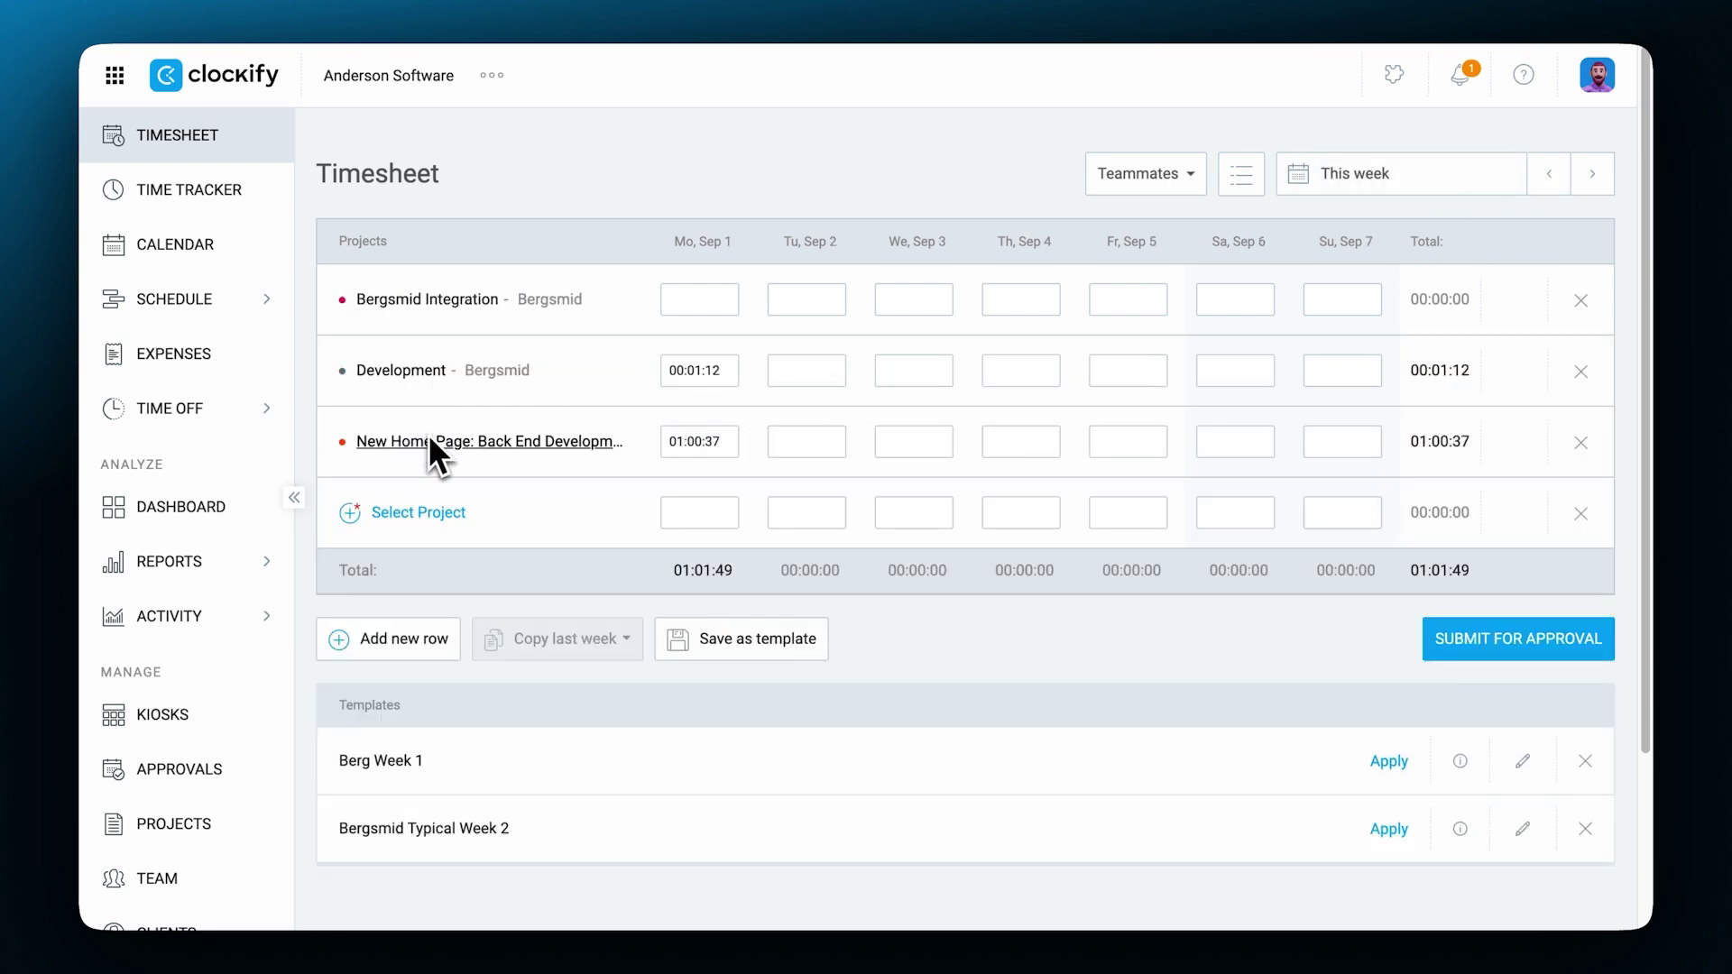
click(218, 187)
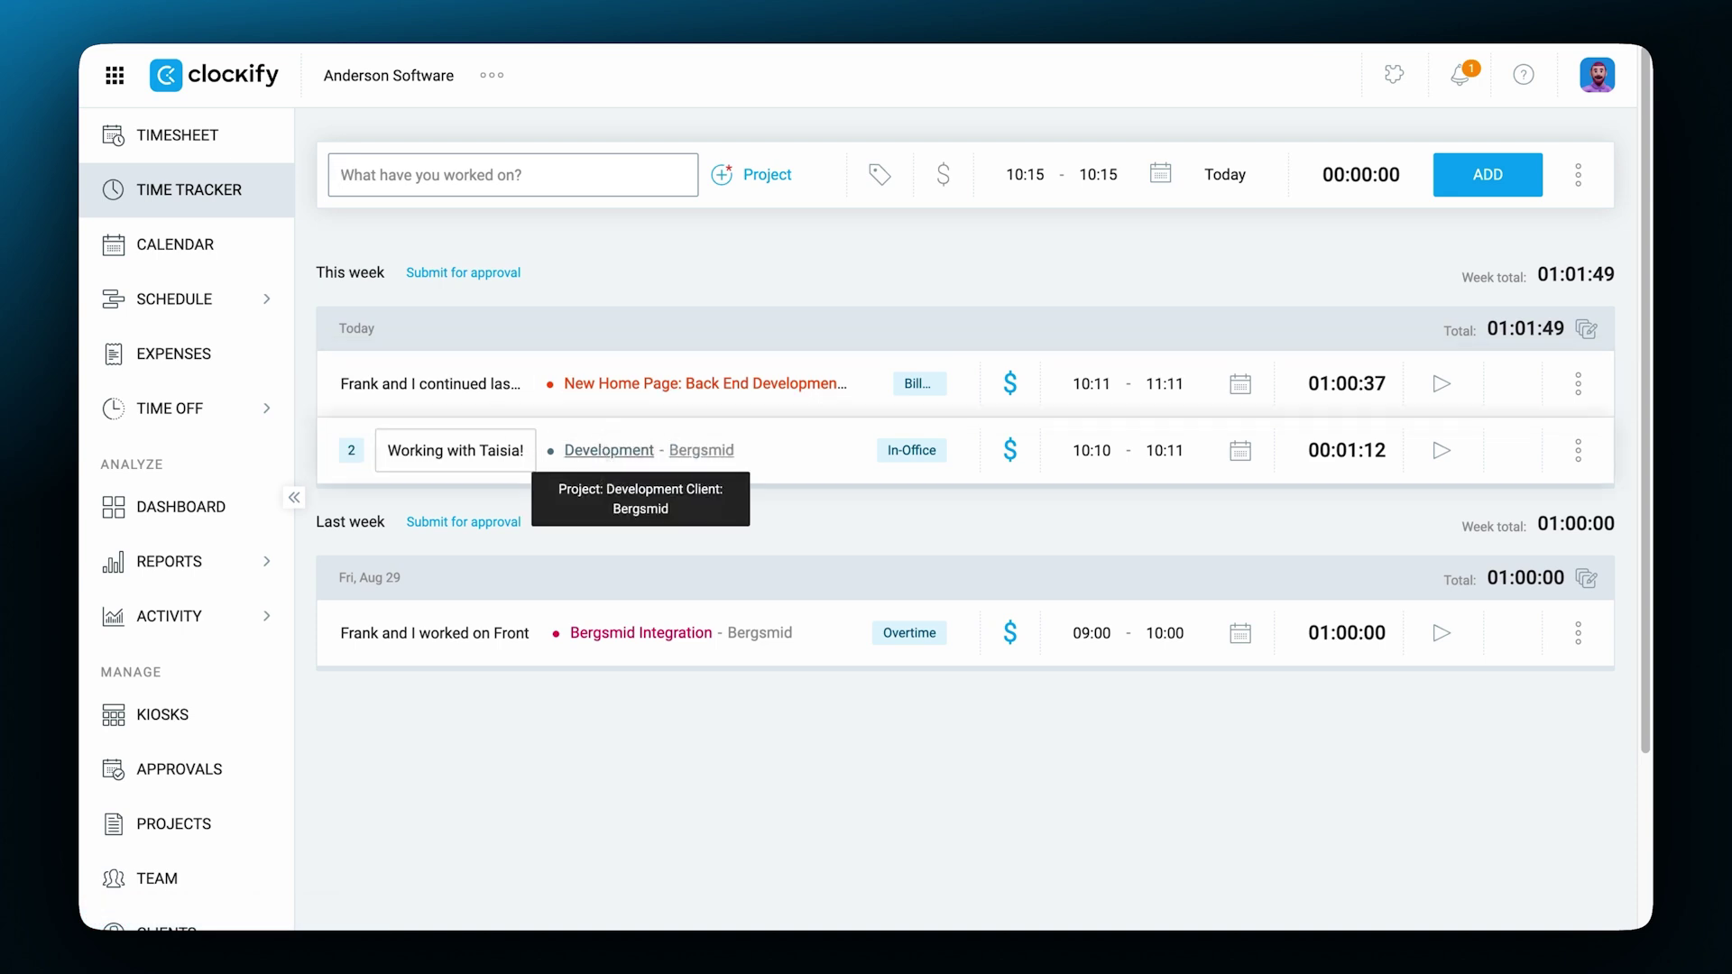
- Delete Monday's two Development time entries from the timesheet, confirming with 'Delete'
click(258, 143)
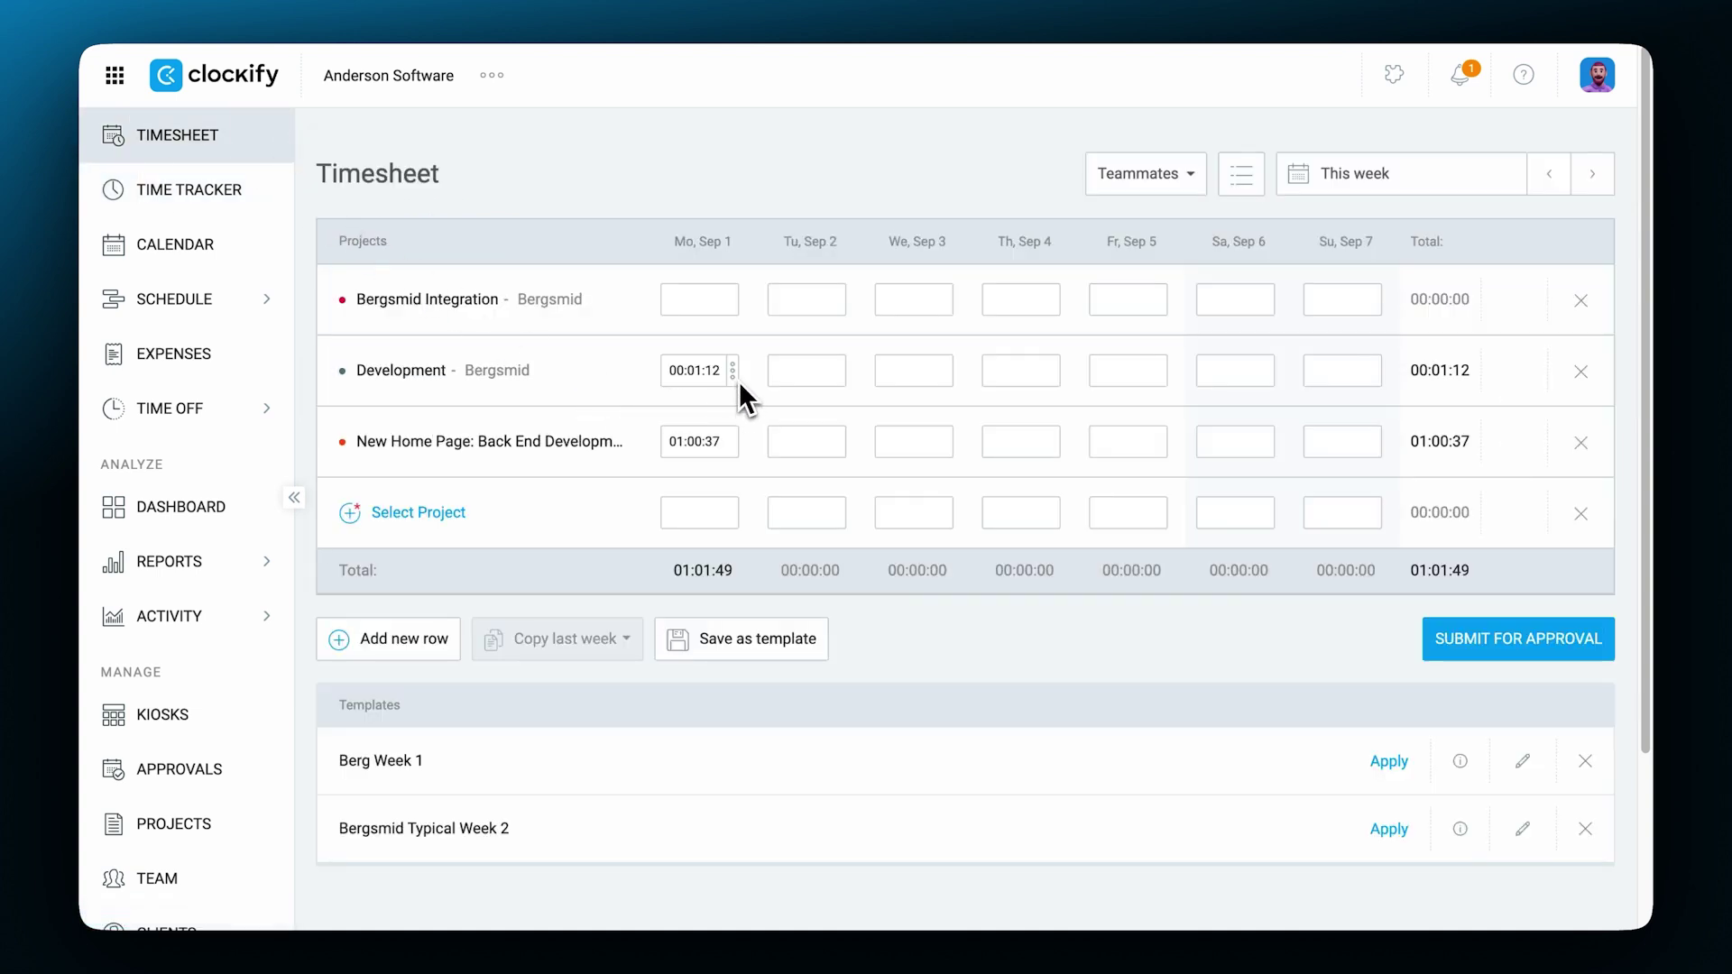
click(738, 379)
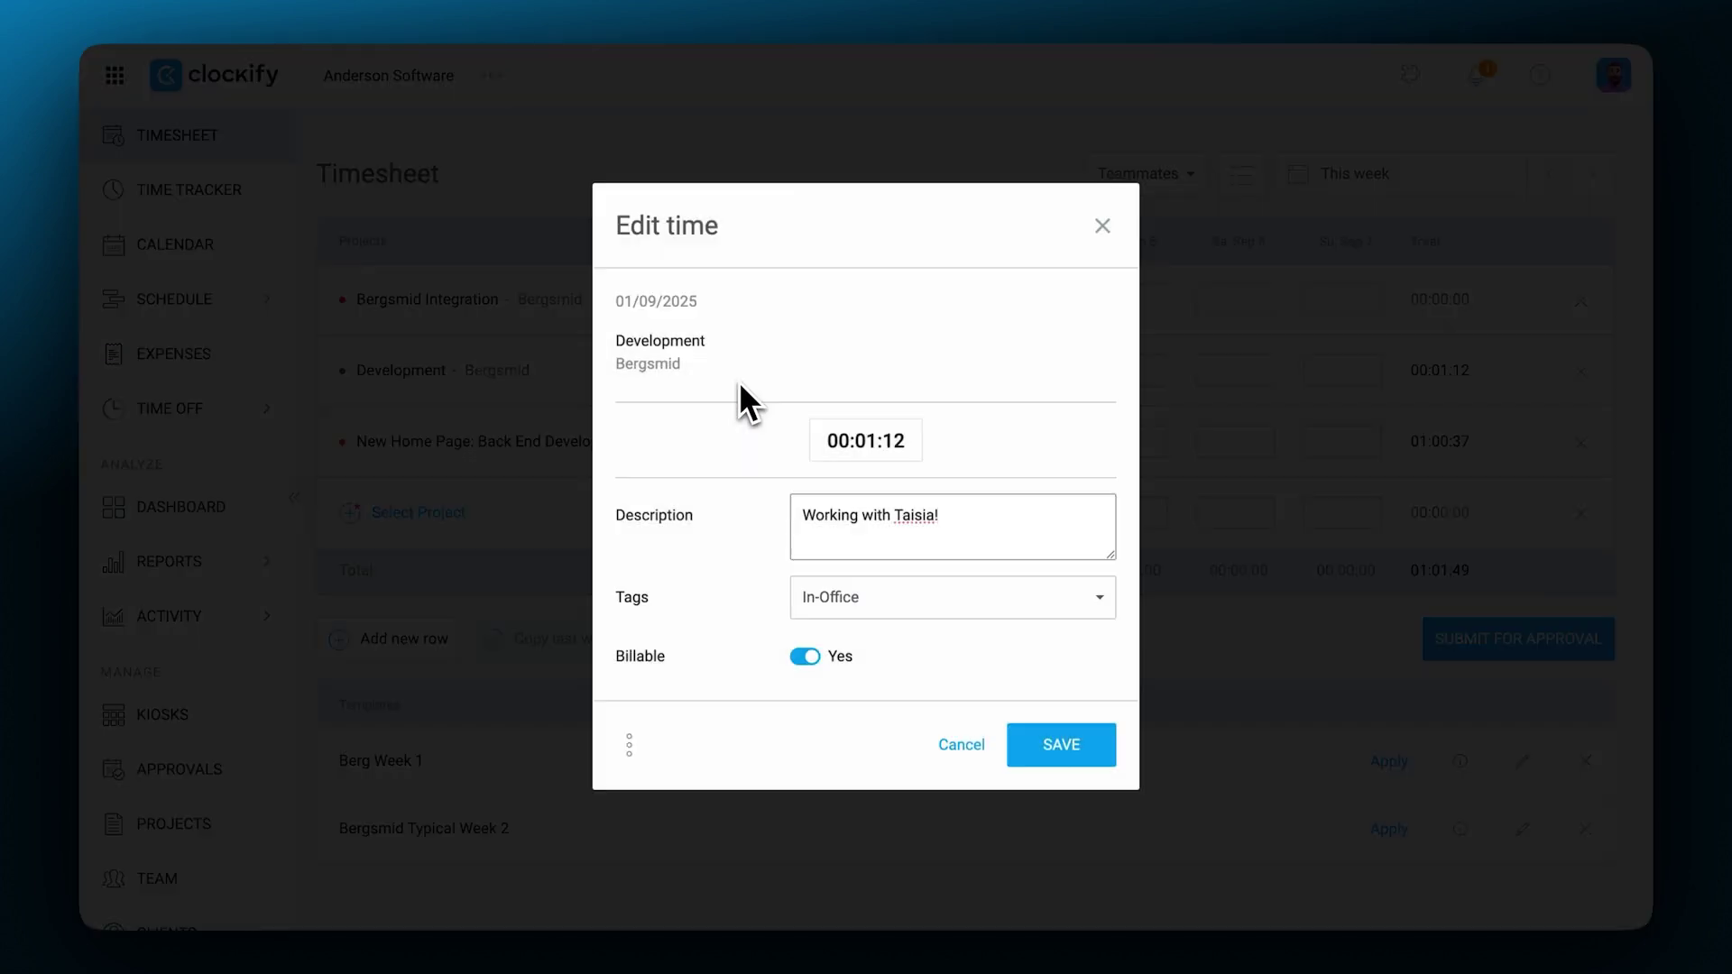
click(635, 751)
click(664, 789)
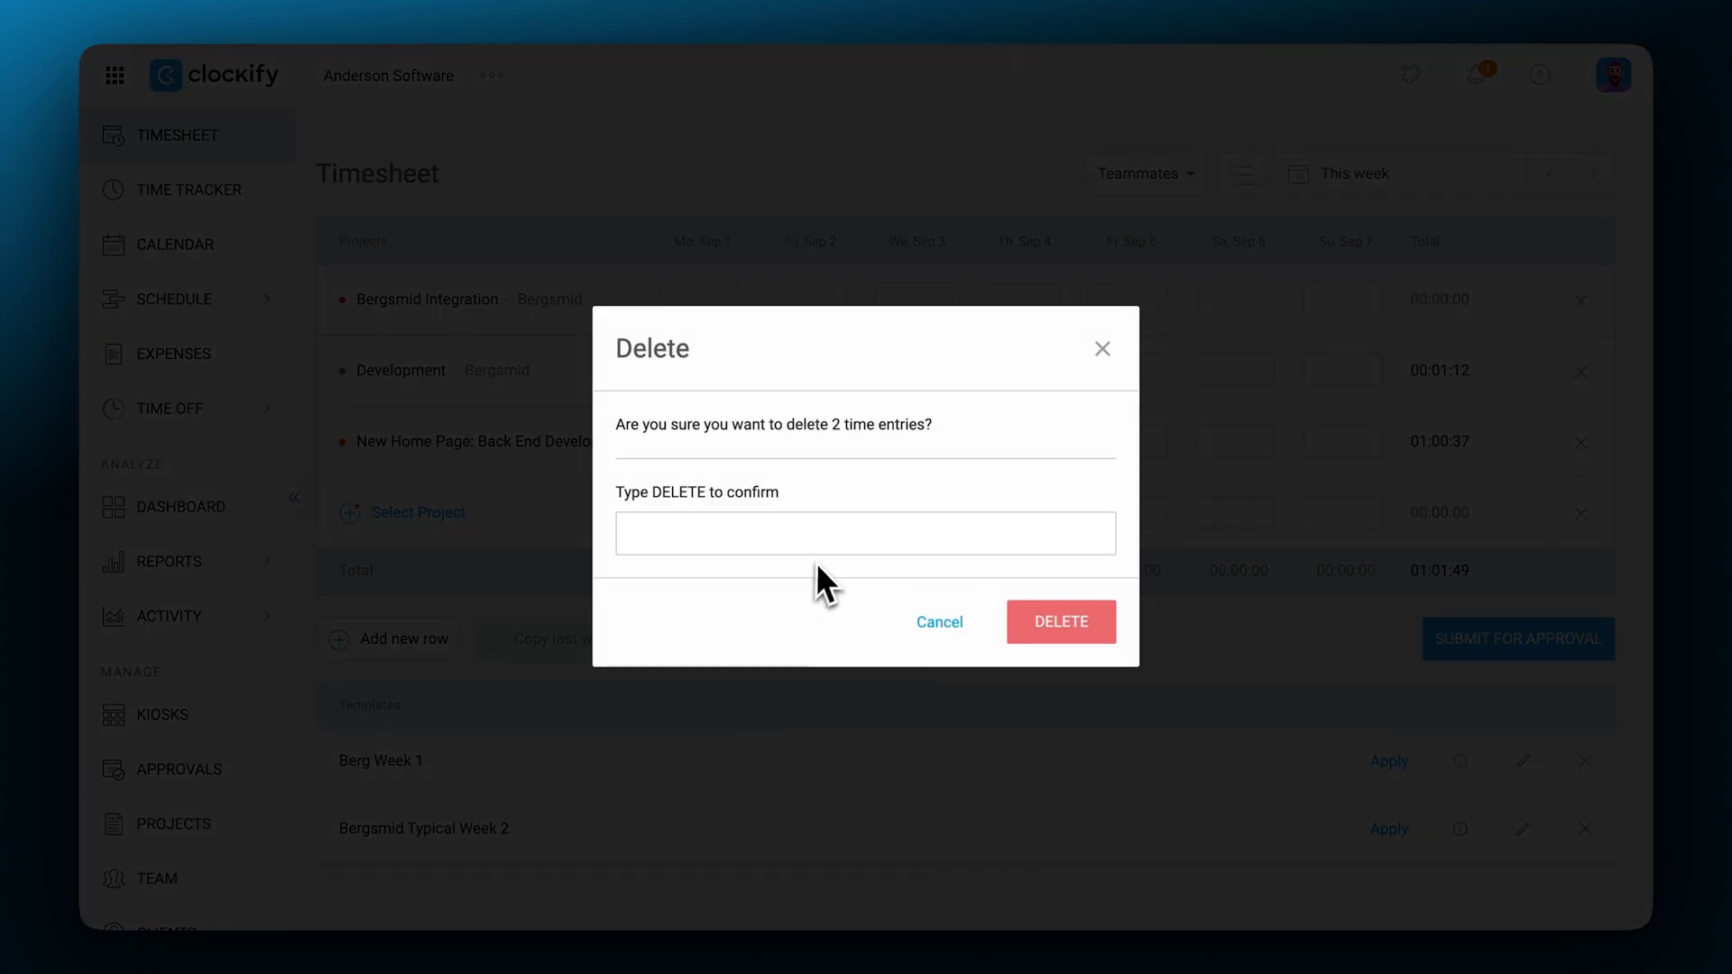
text(Delete)
click(1057, 631)
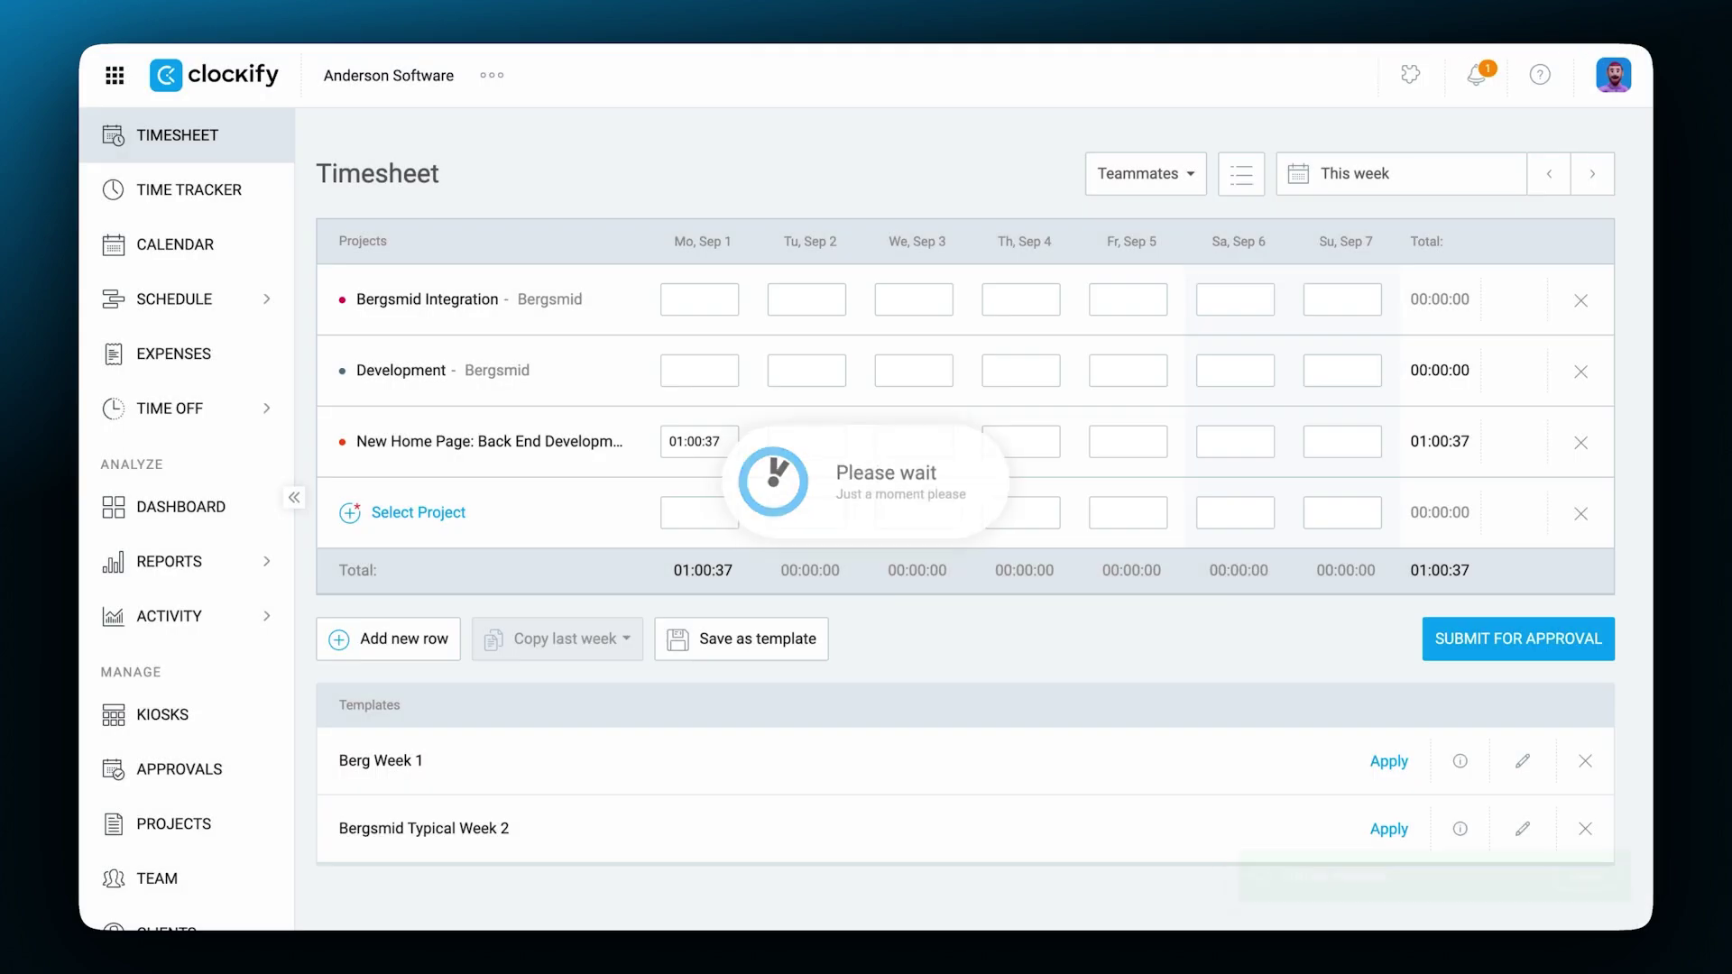
- Delete today's remaining entry from the Time Tracker list
click(180, 189)
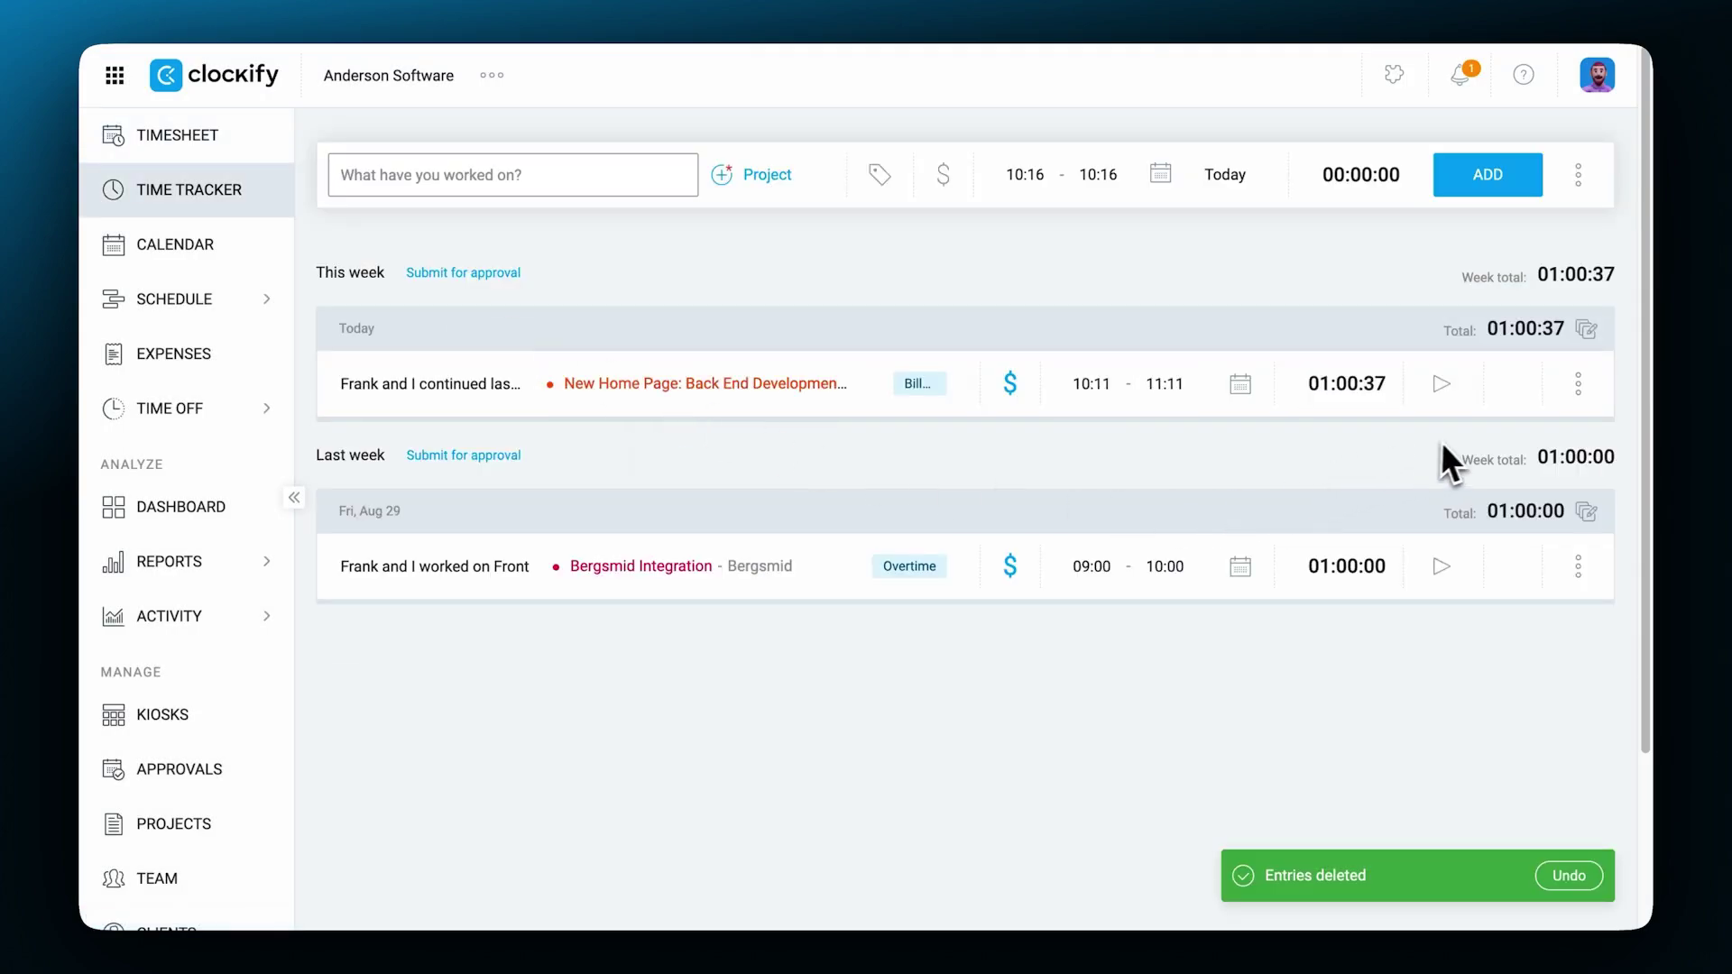
click(1569, 394)
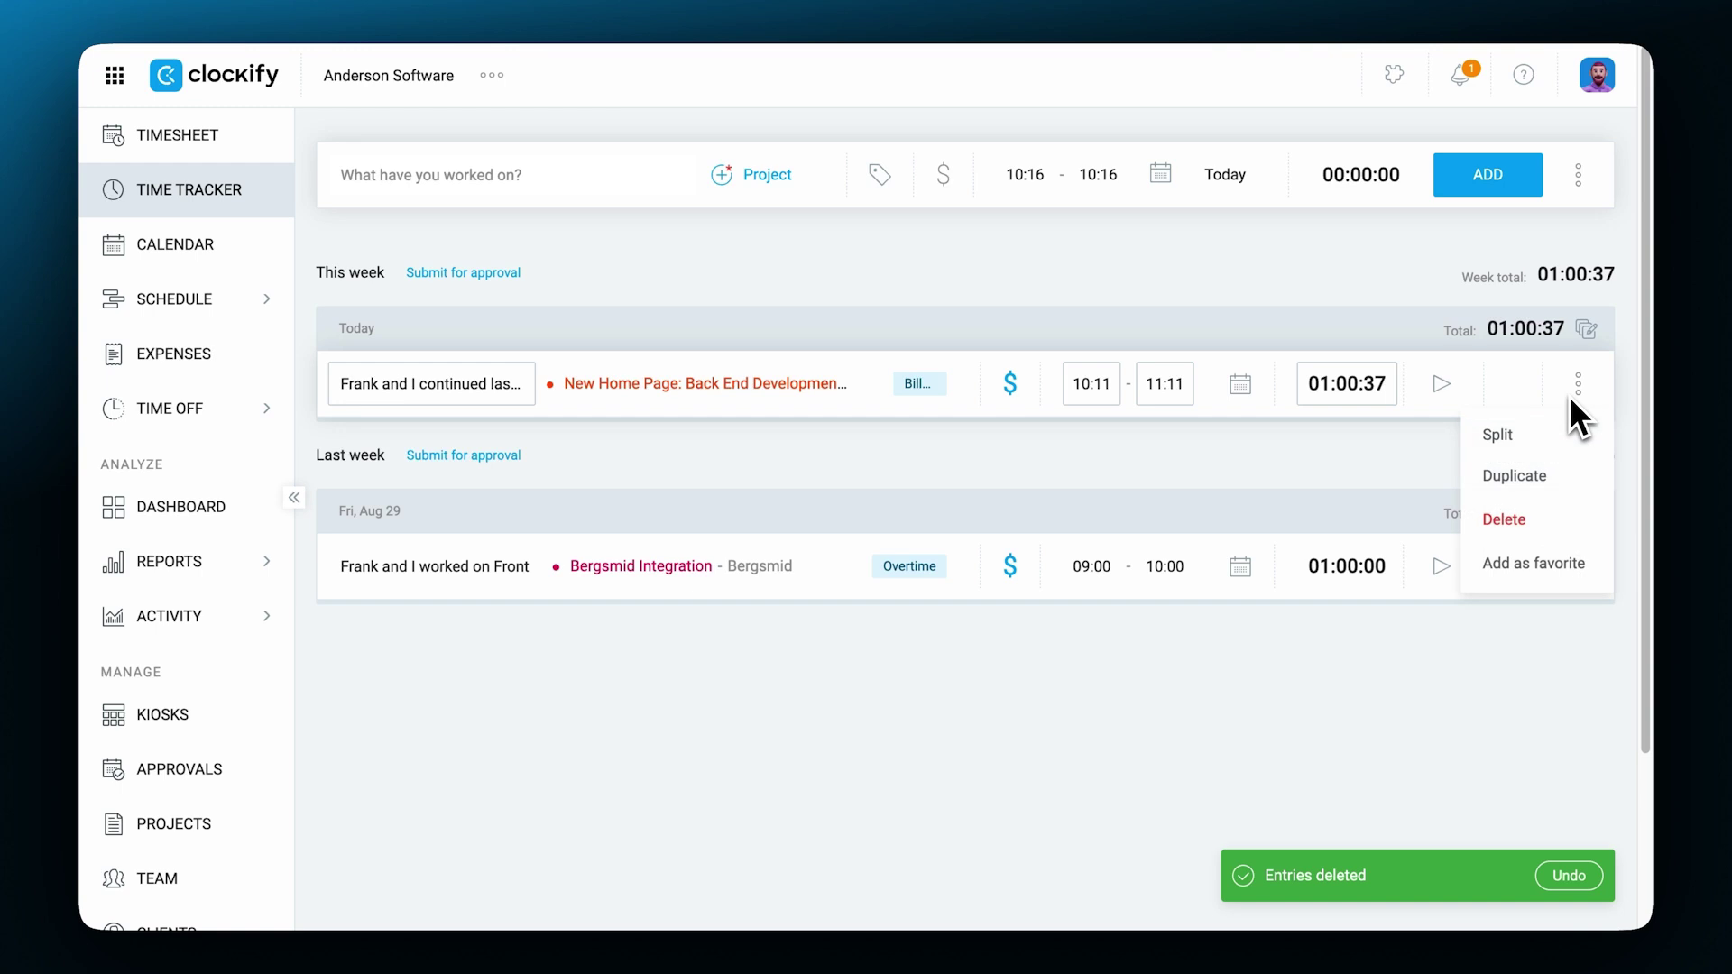
click(1541, 523)
click(1102, 556)
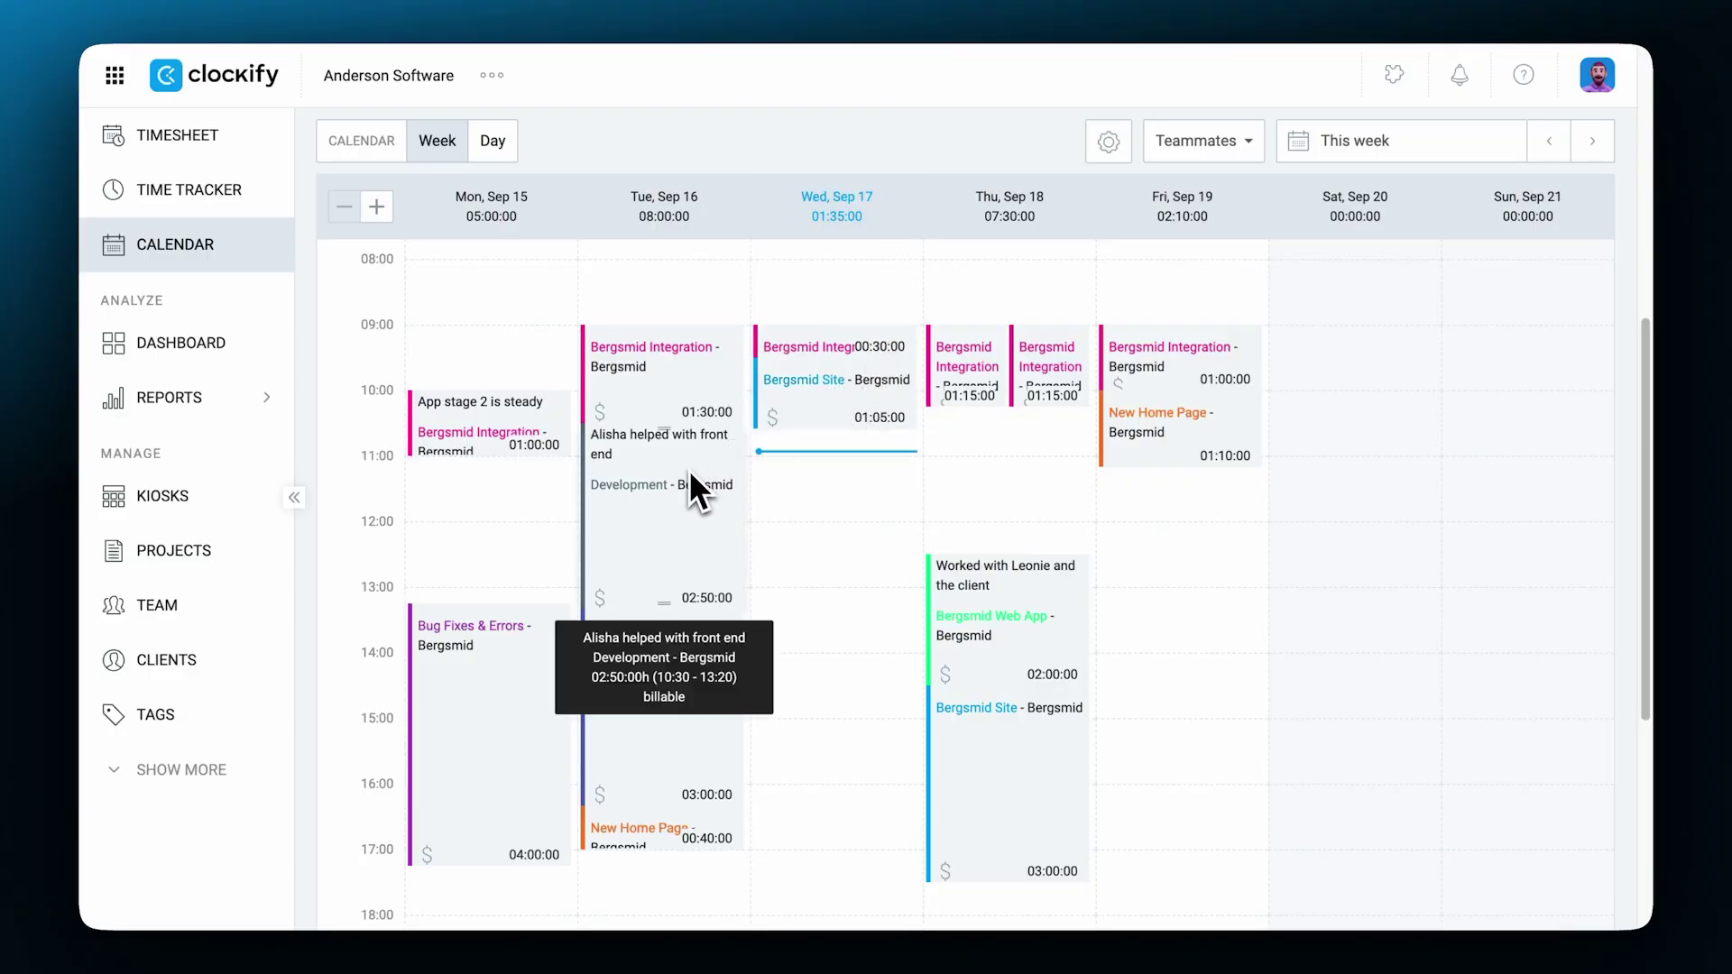
- Zoom the calendar and move one overlapping Thursday Bergsmid Integration entry to Monday, 08:45–10:00
click(377, 208)
scroll(470, 332, down, 3)
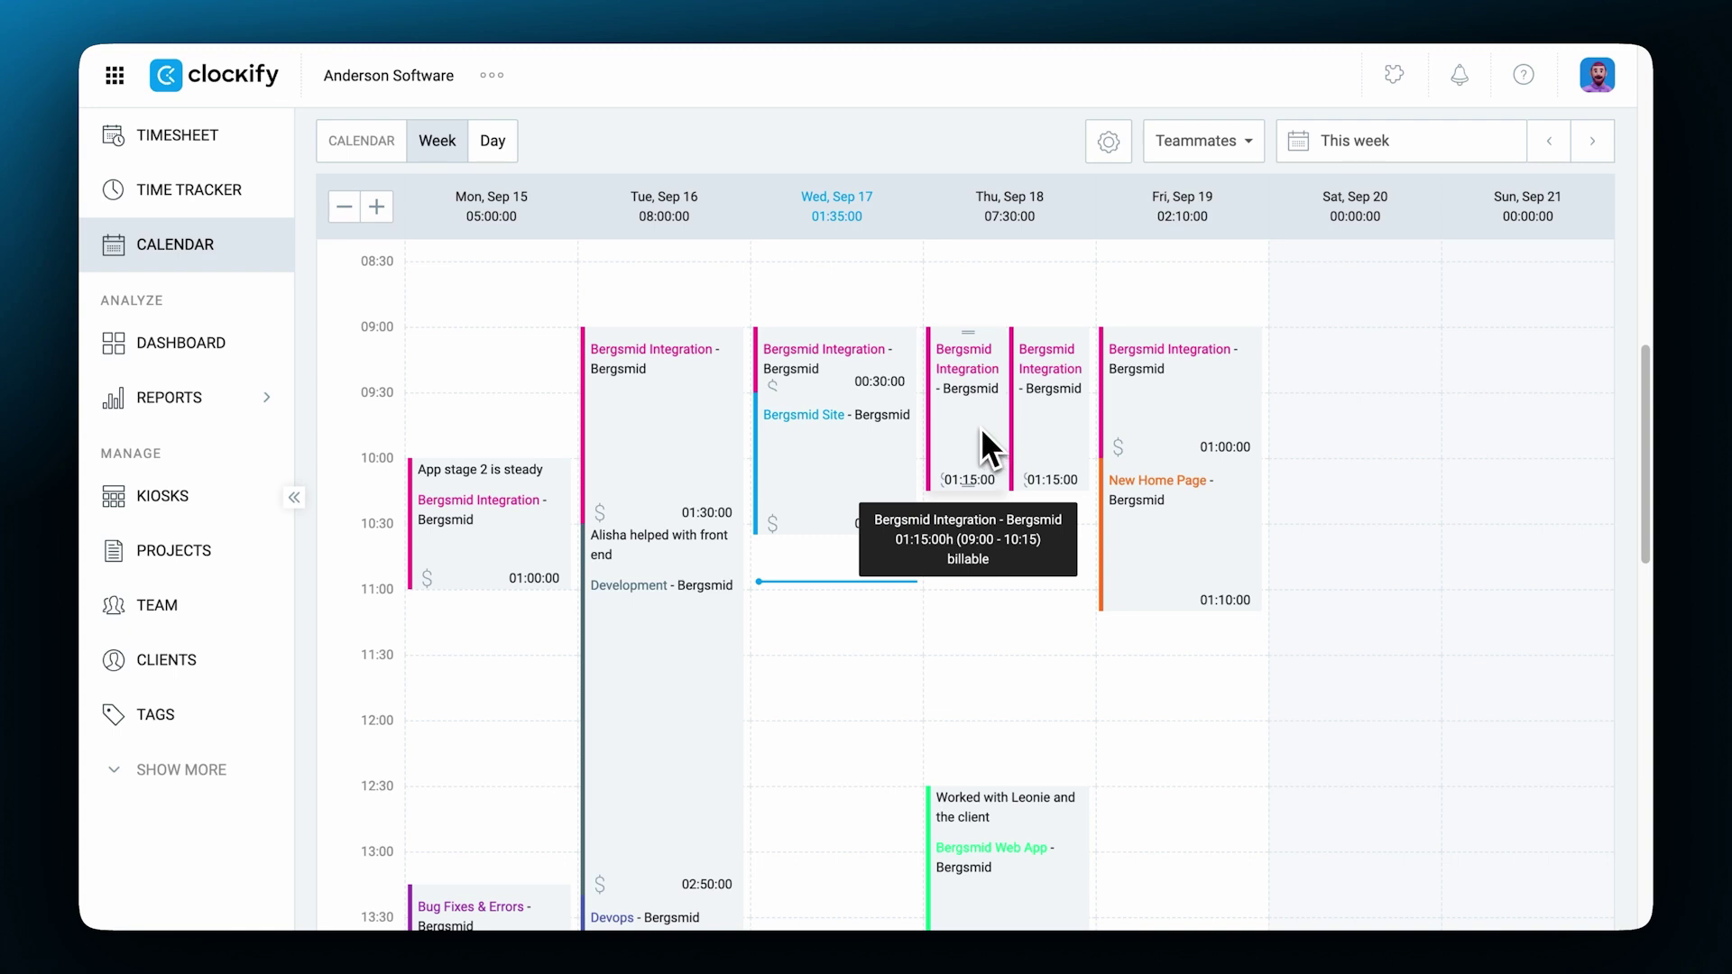
drag(967, 422, 965, 620)
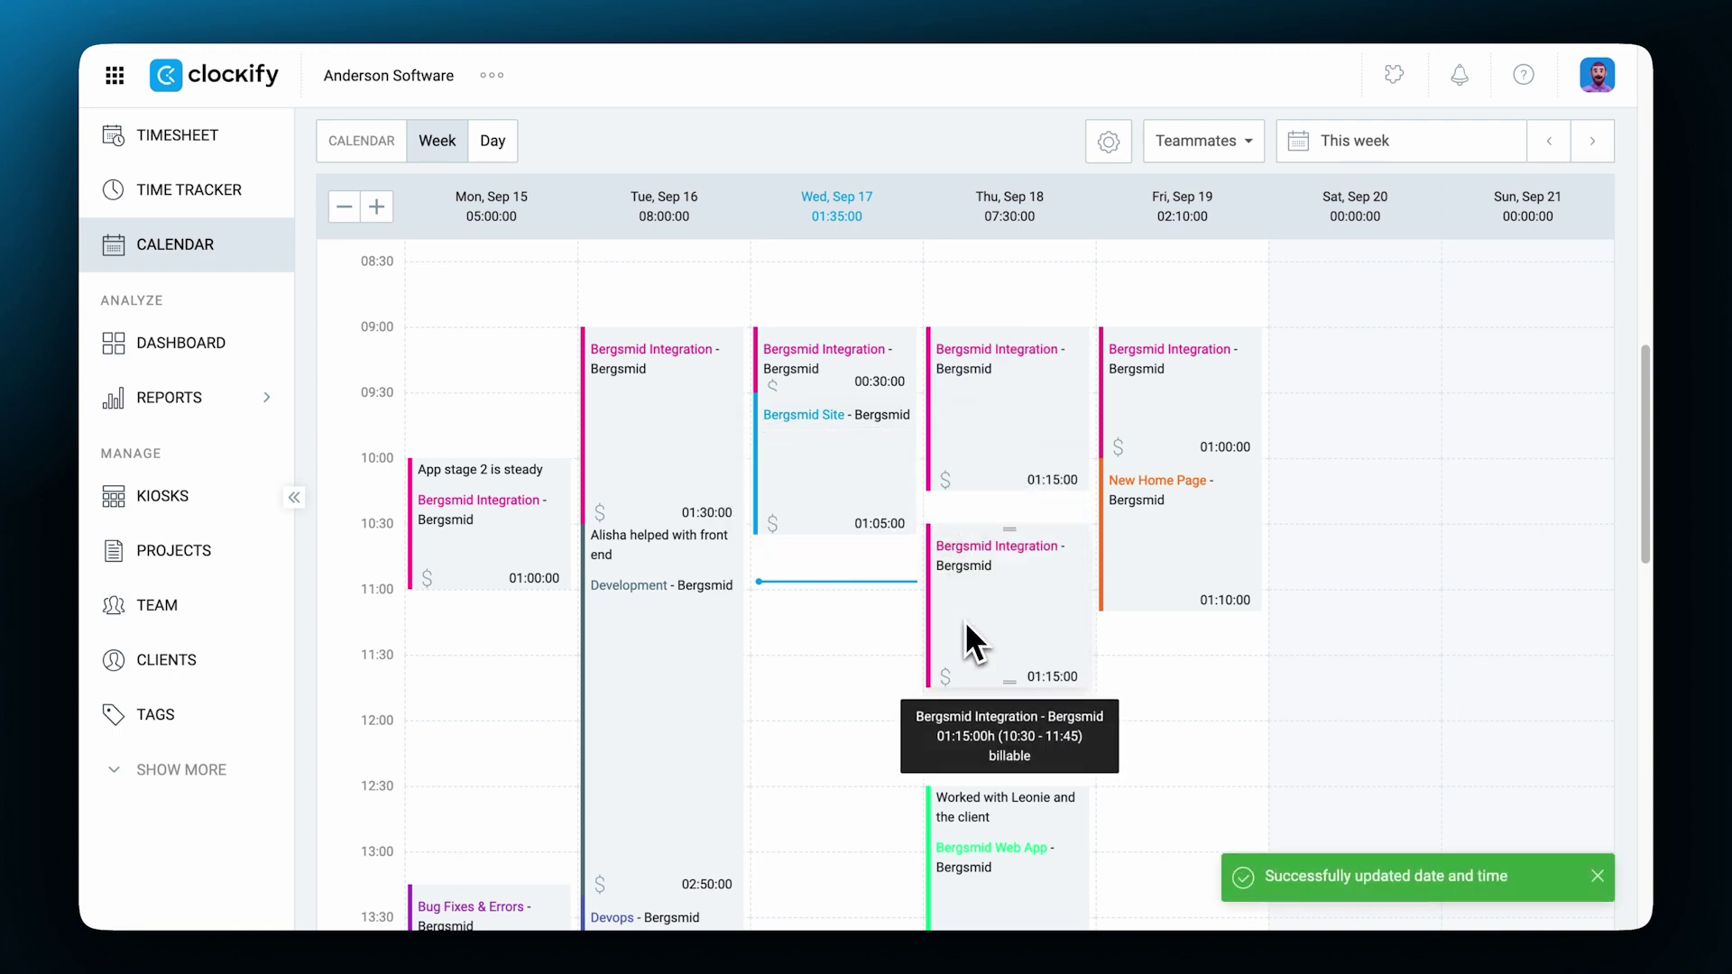
drag(993, 593, 491, 364)
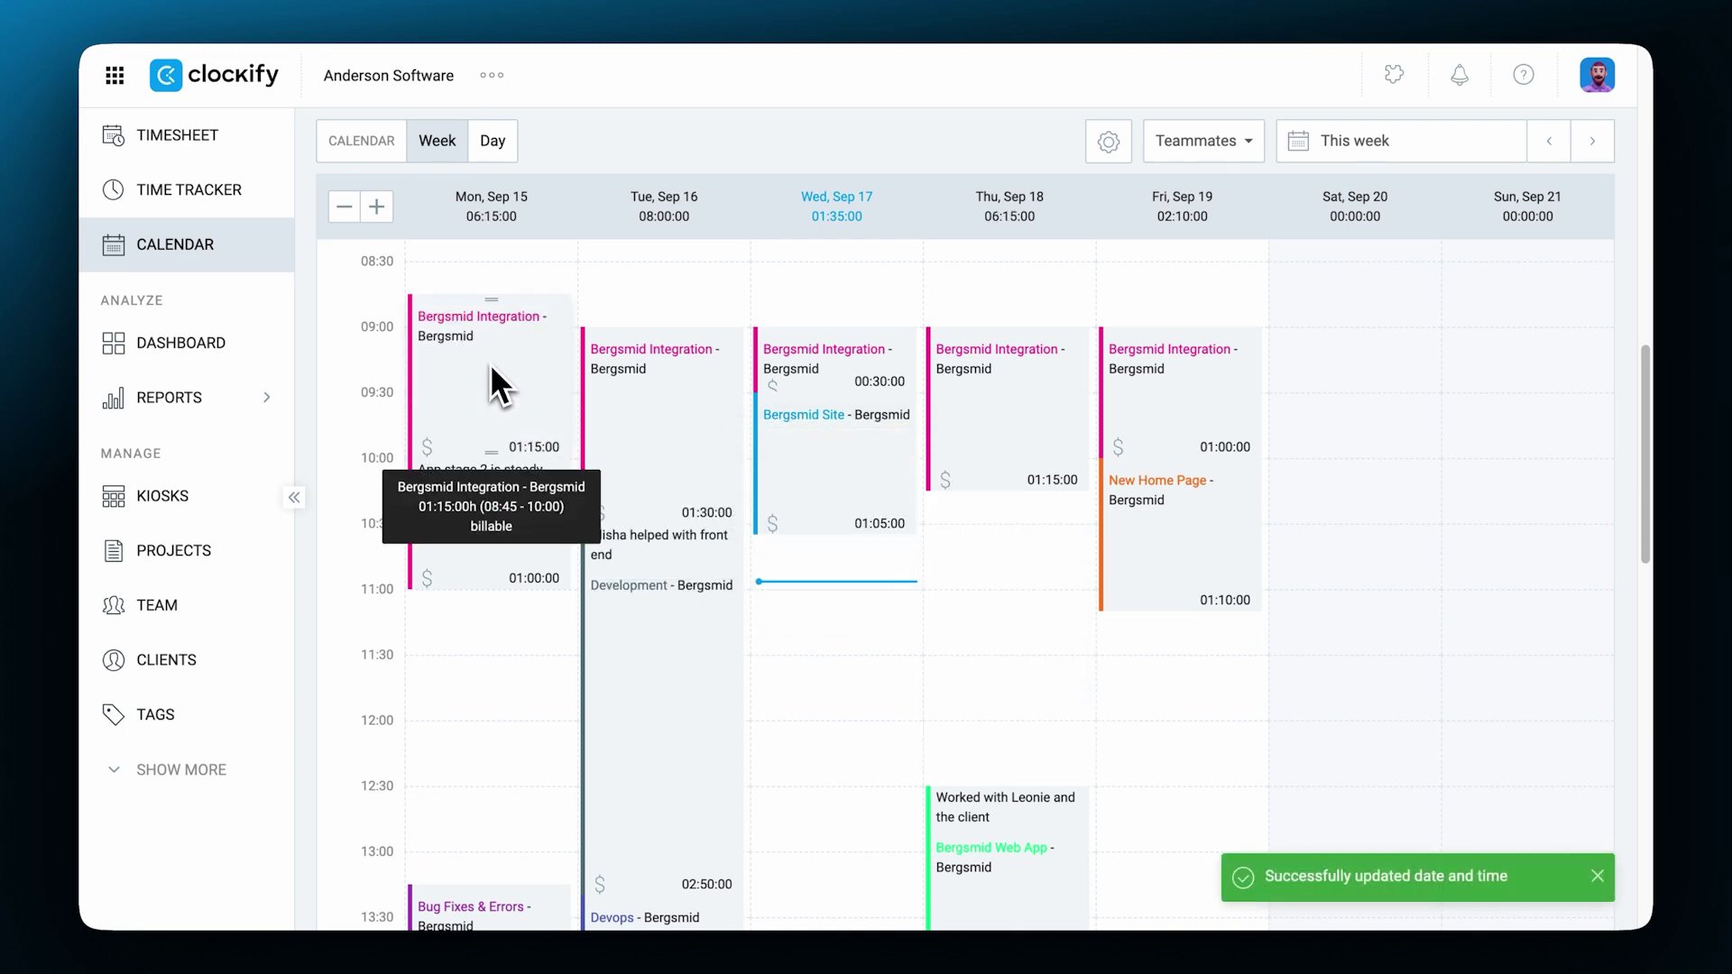
- Add a billable Thursday 'Stage 3 for mobile is ready' Bergsmid Web App entry from about 10:15, lasting 1:50
click(974, 552)
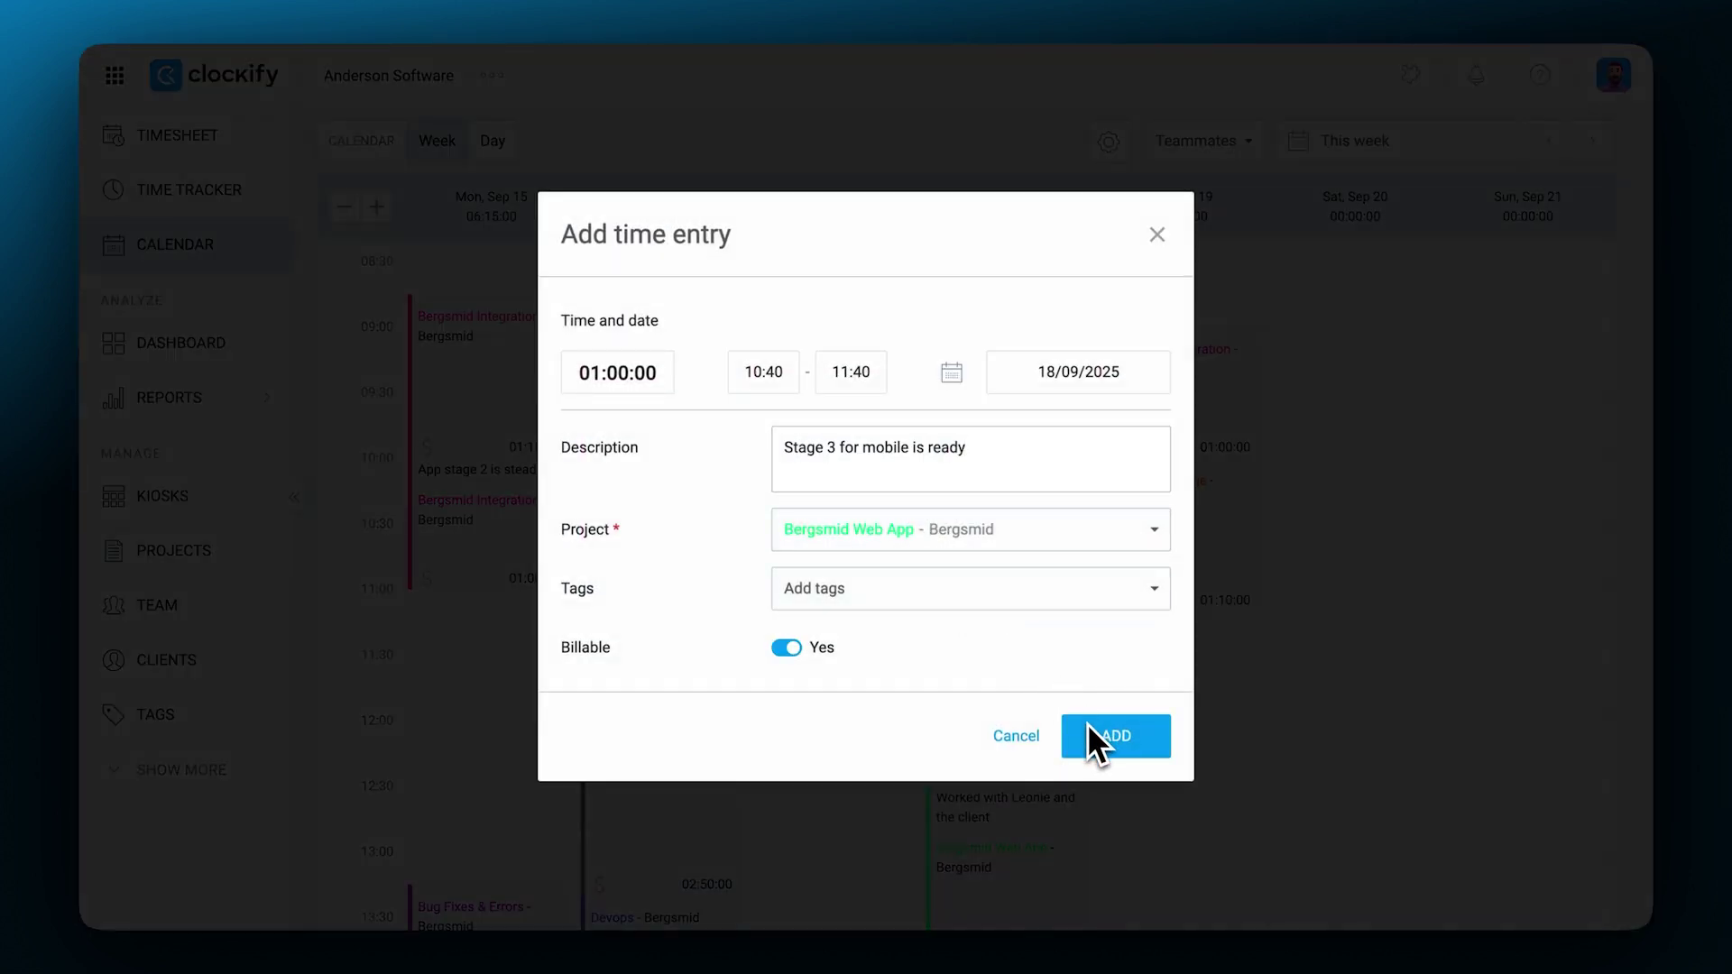
click(1086, 723)
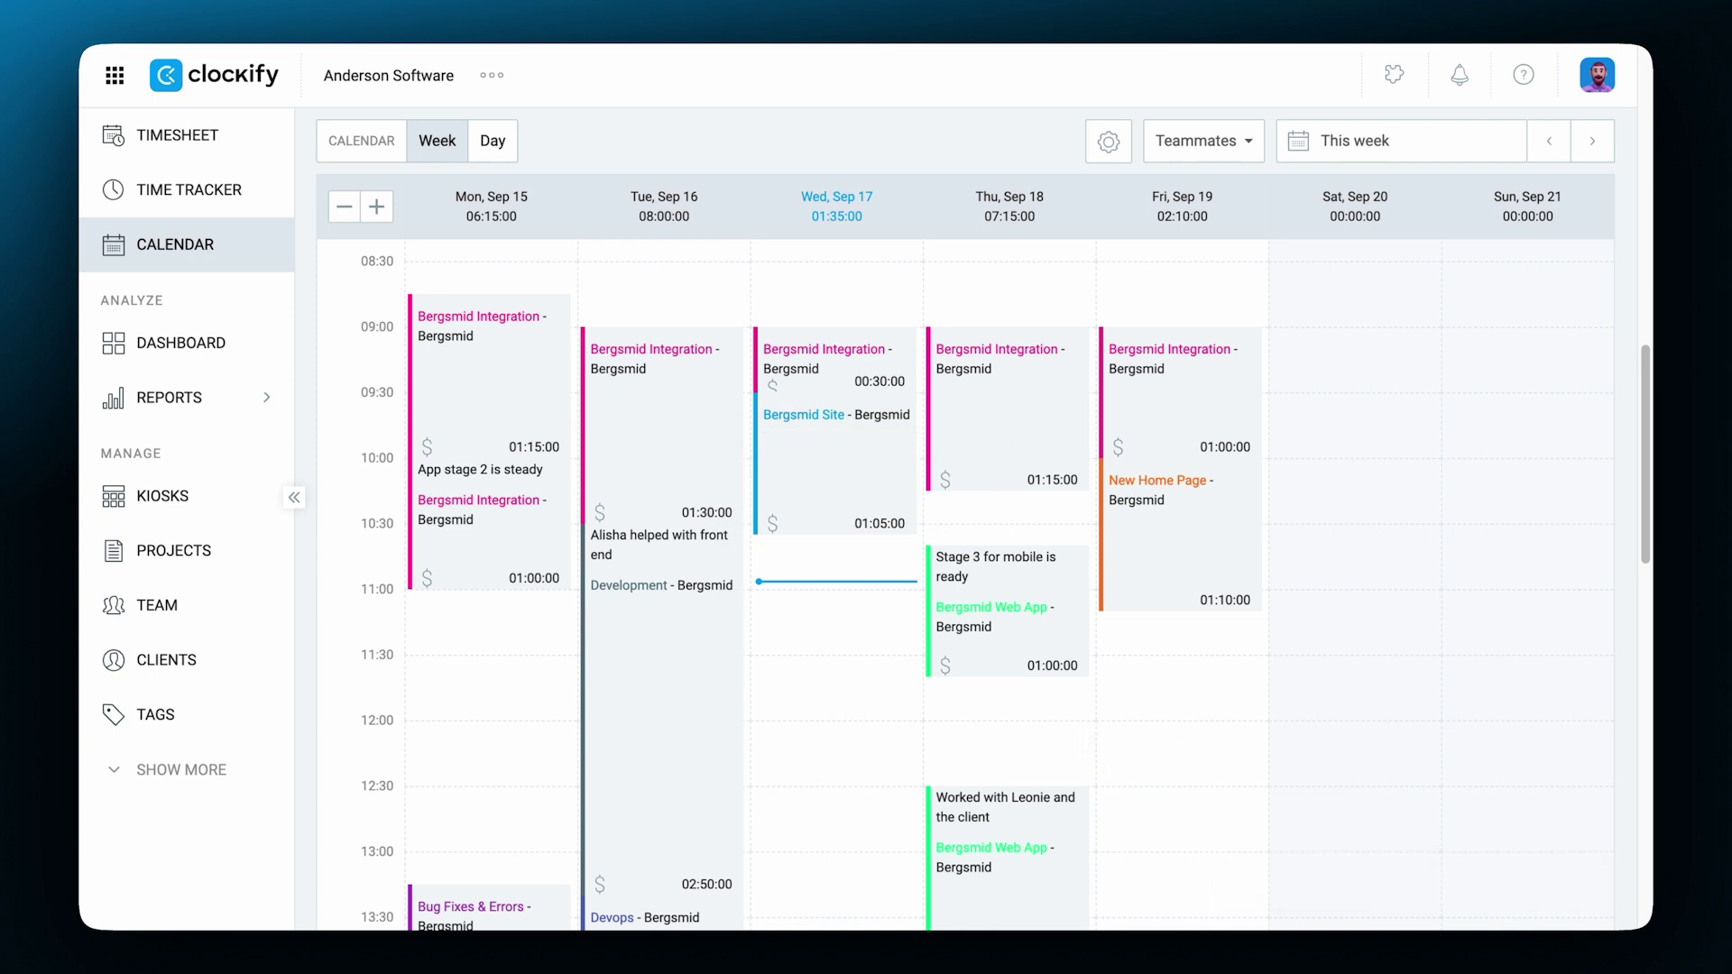
drag(1037, 577, 1012, 503)
drag(1012, 668, 1018, 732)
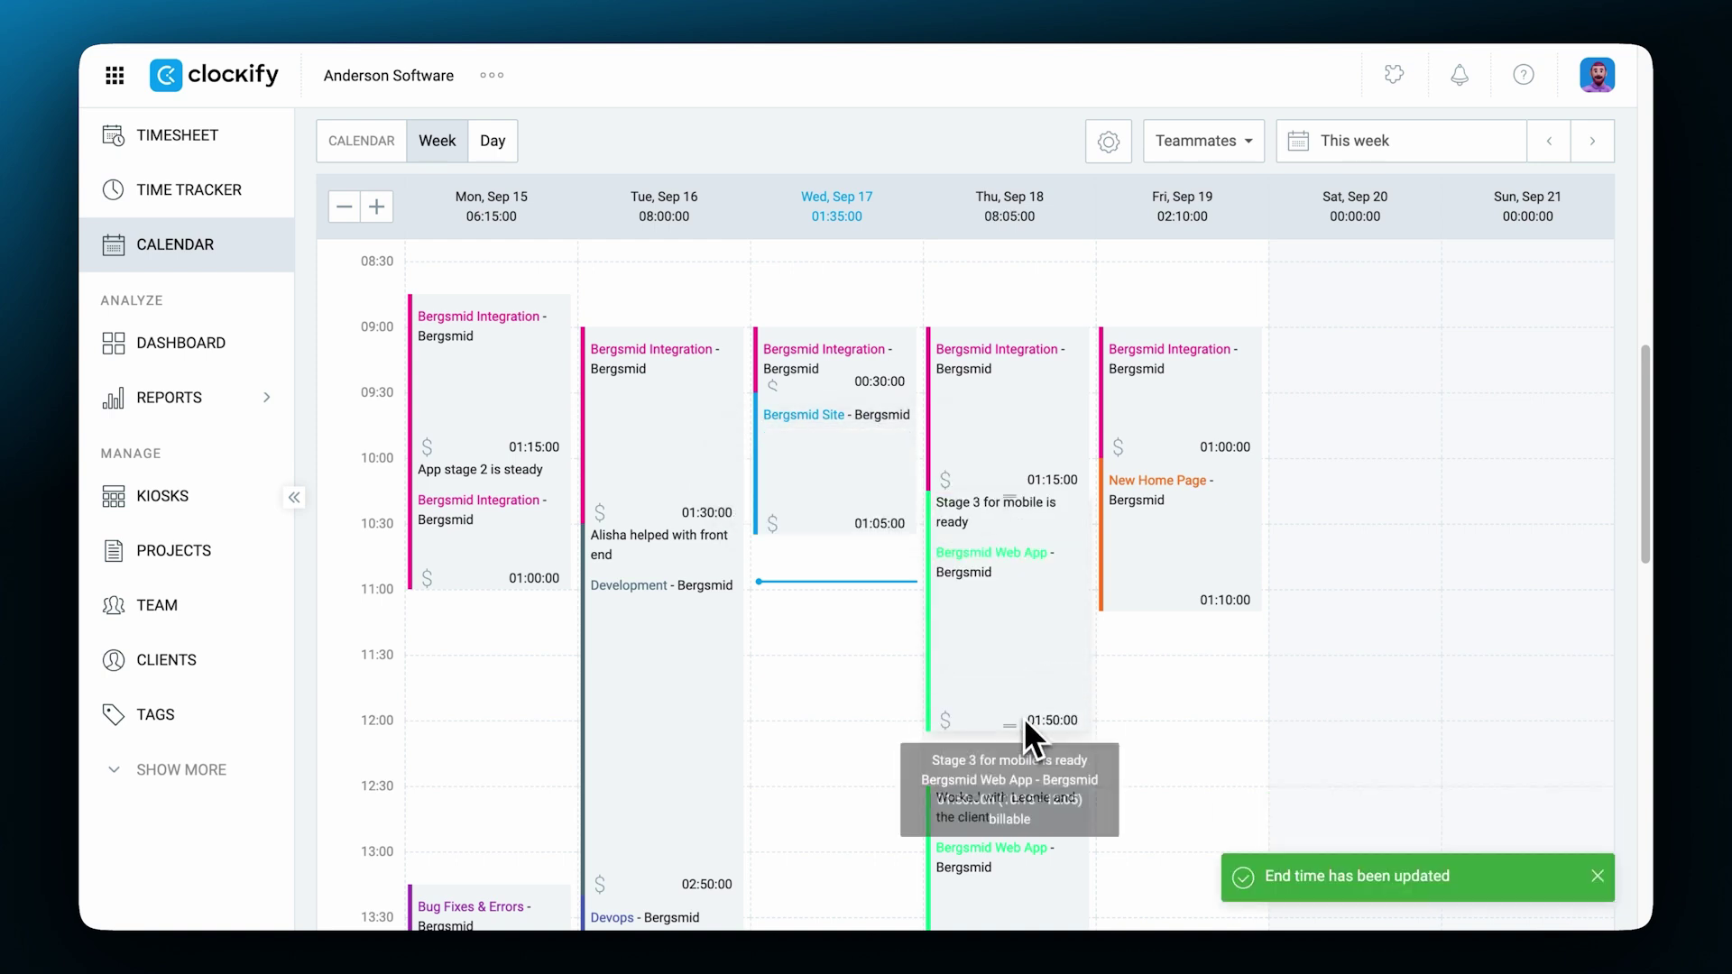
- Connect Google Calendar in the calendar settings
click(1112, 157)
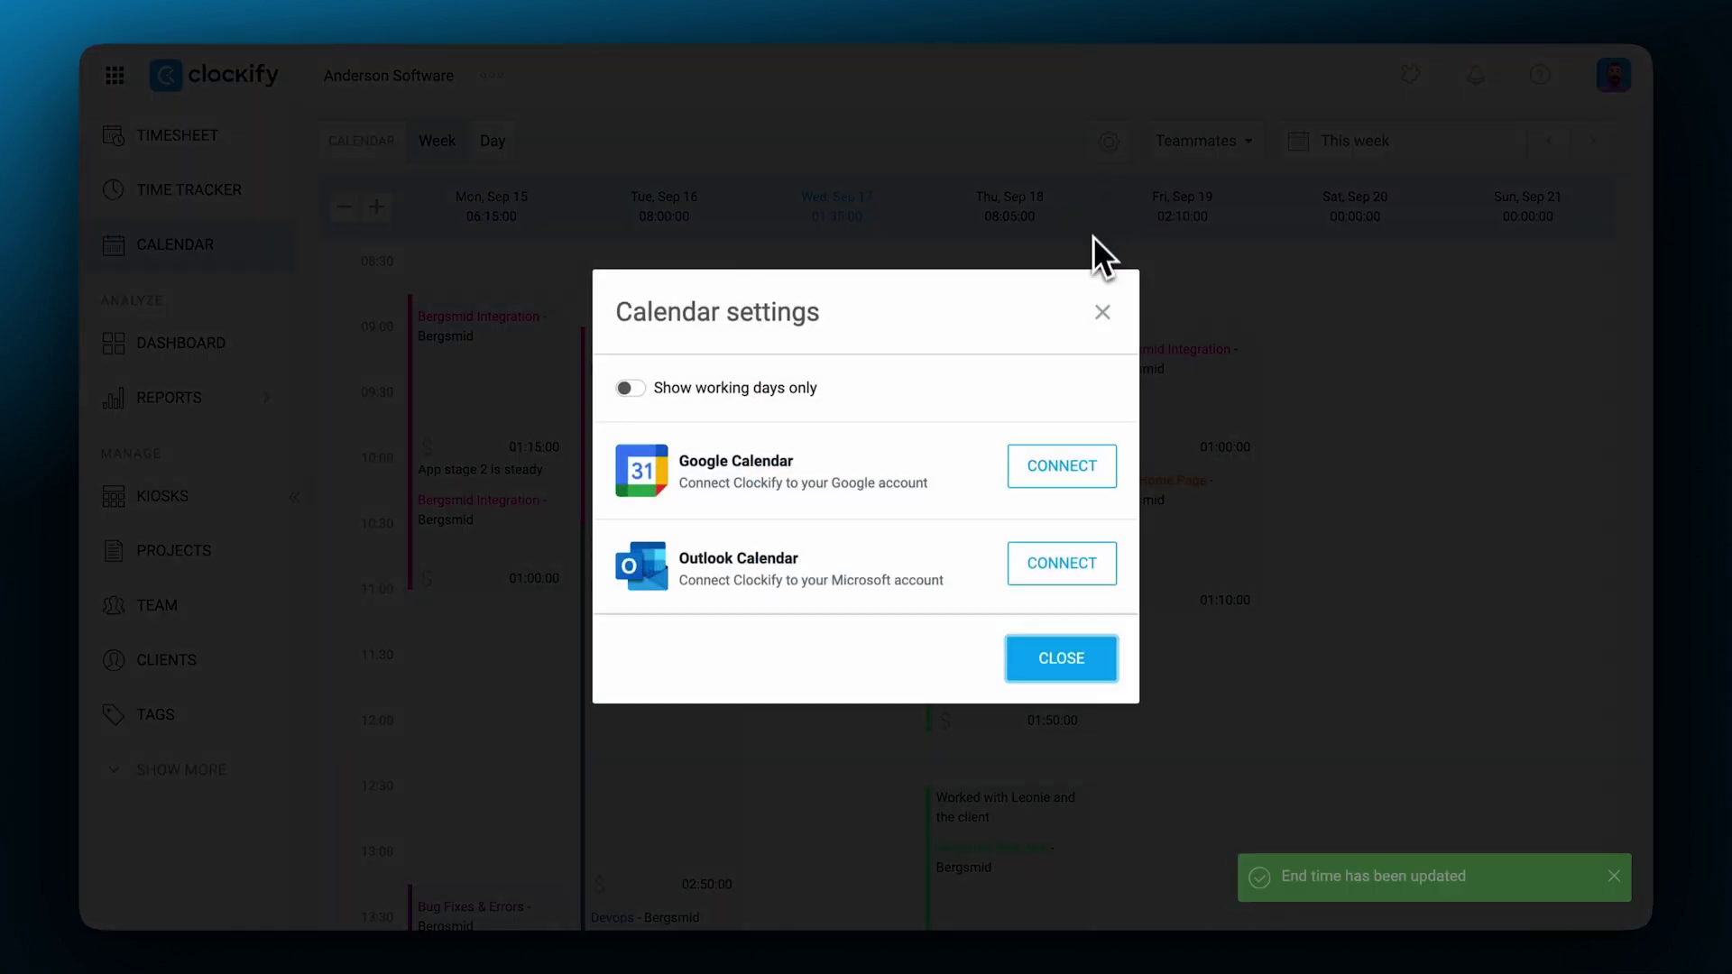
click(1073, 460)
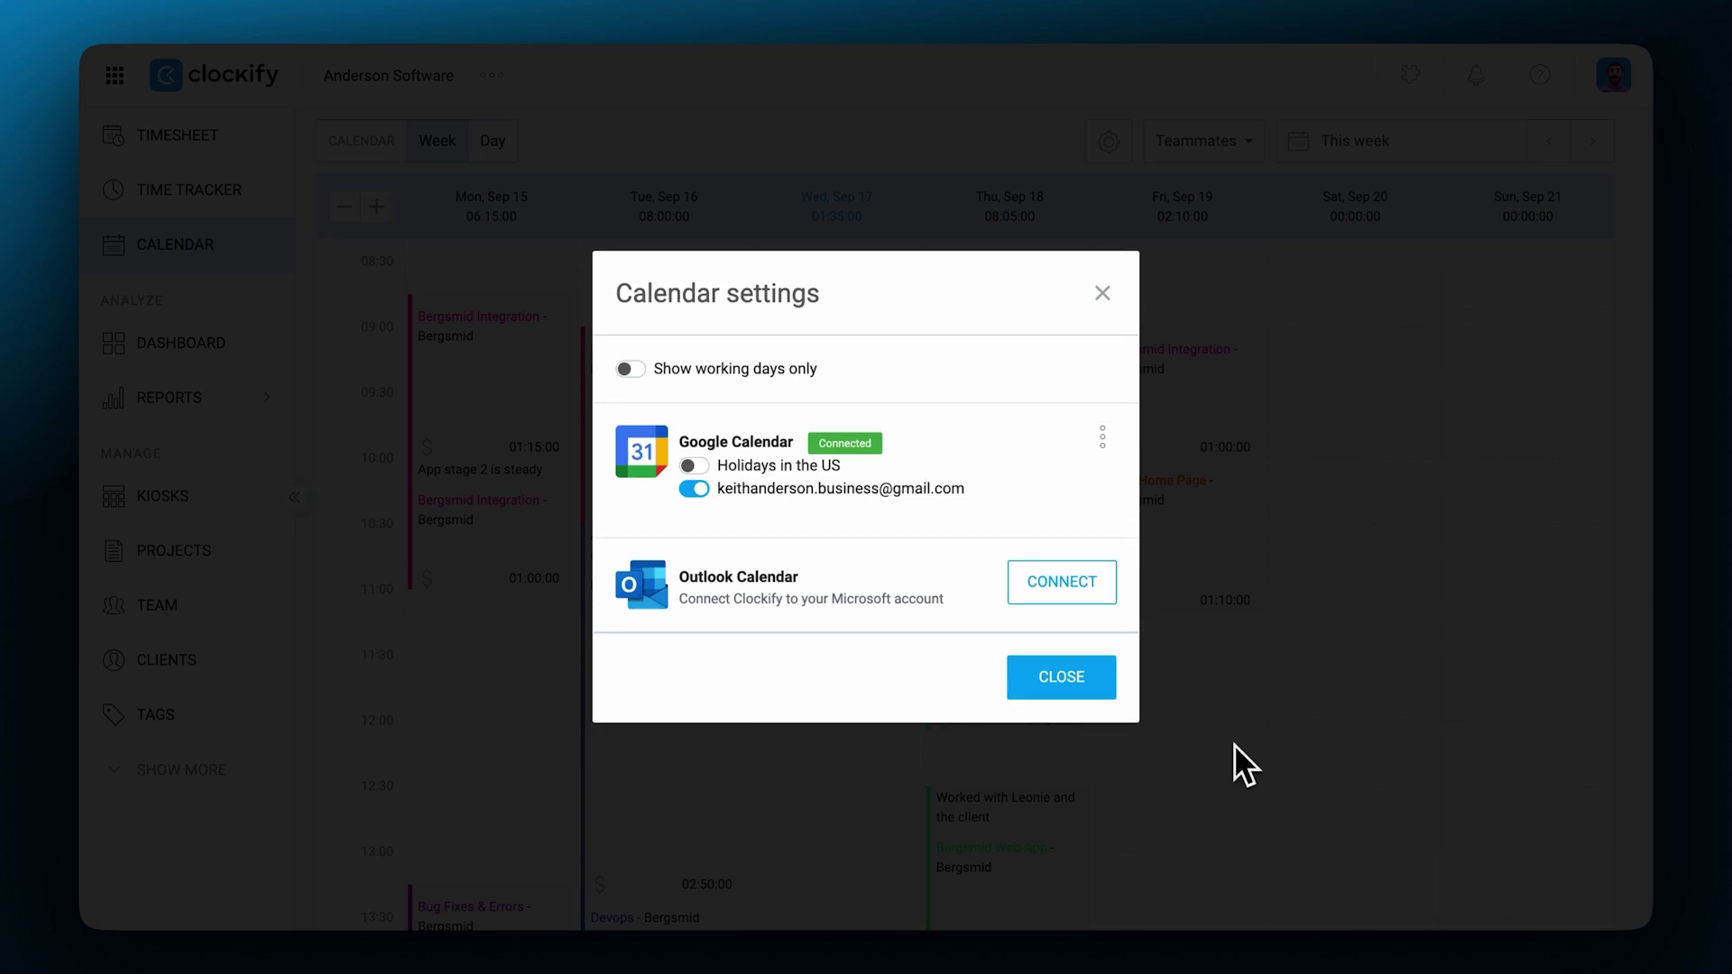
click(1102, 691)
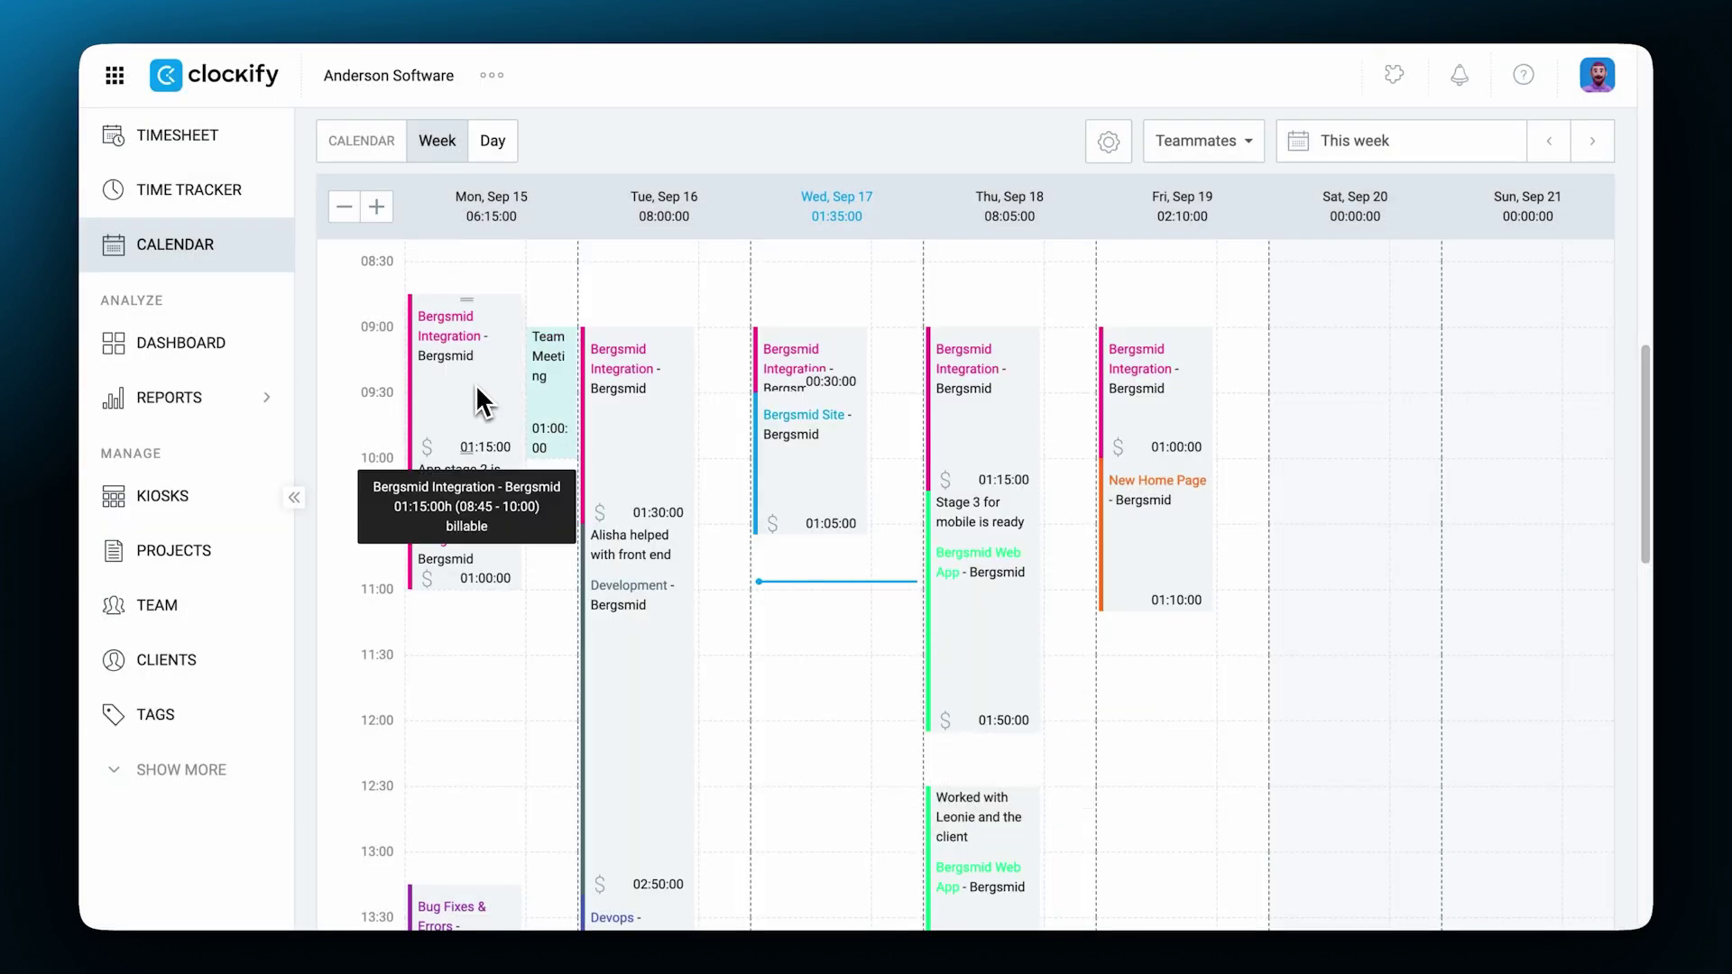
- Move Monday's Bergsmid Integration entry later and log the Team Meeting as a Bergsmid Site entry
drag(474, 384, 463, 694)
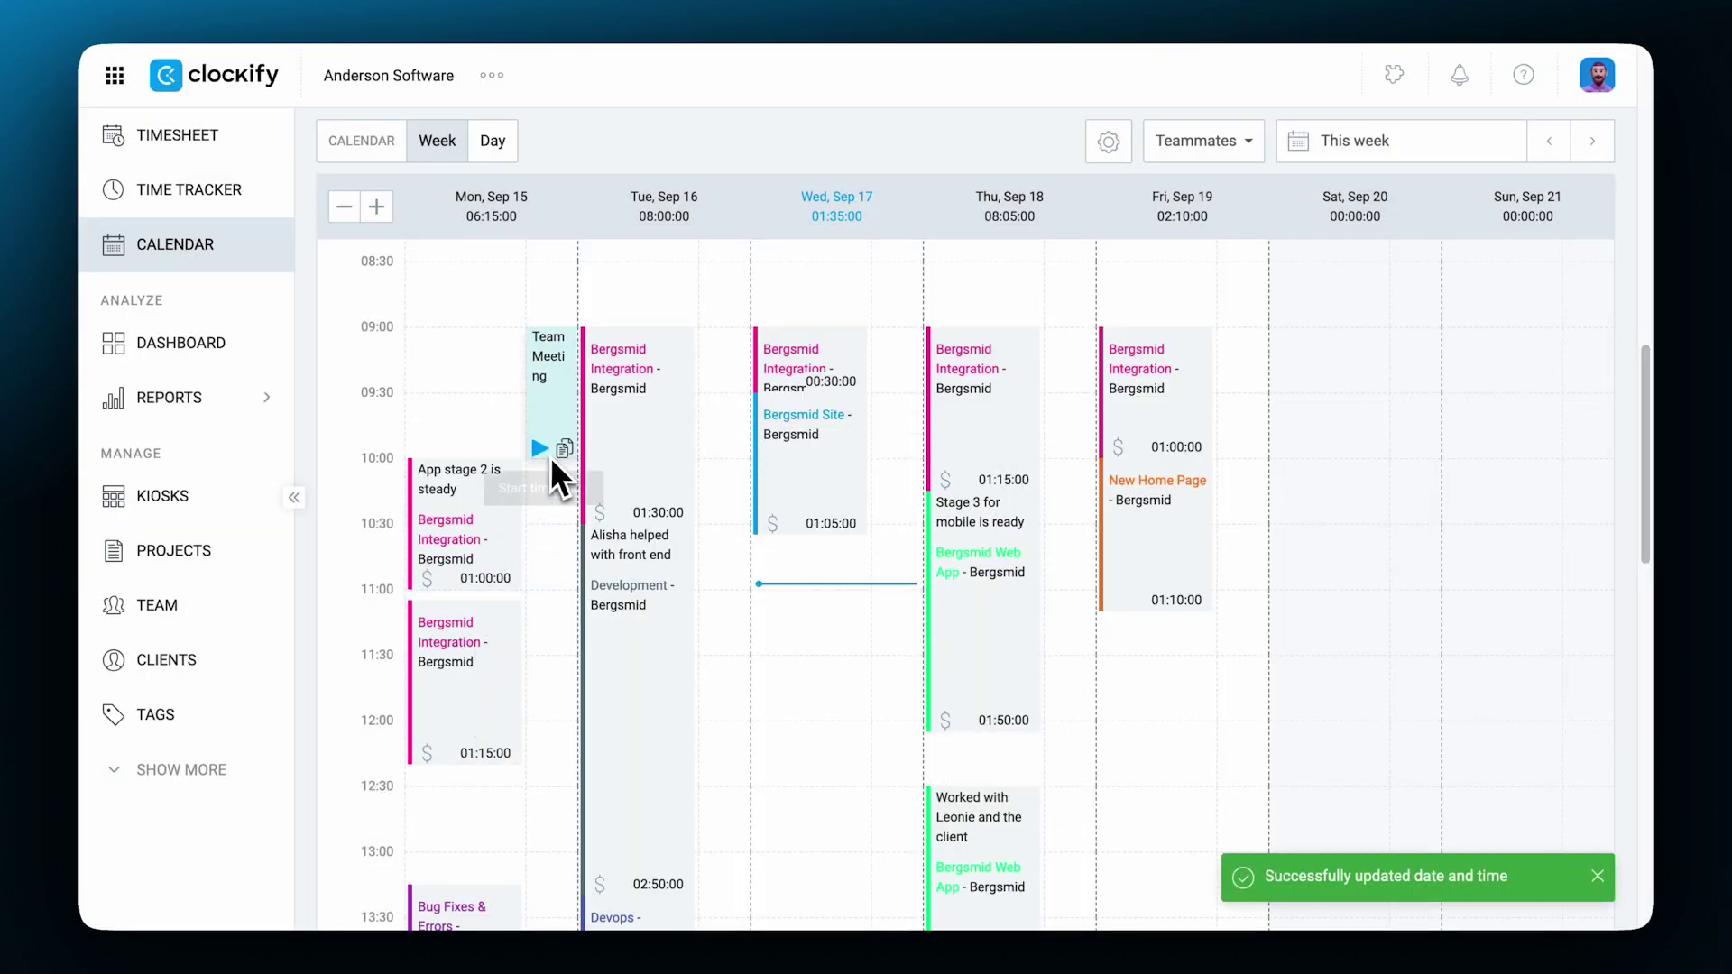
click(561, 447)
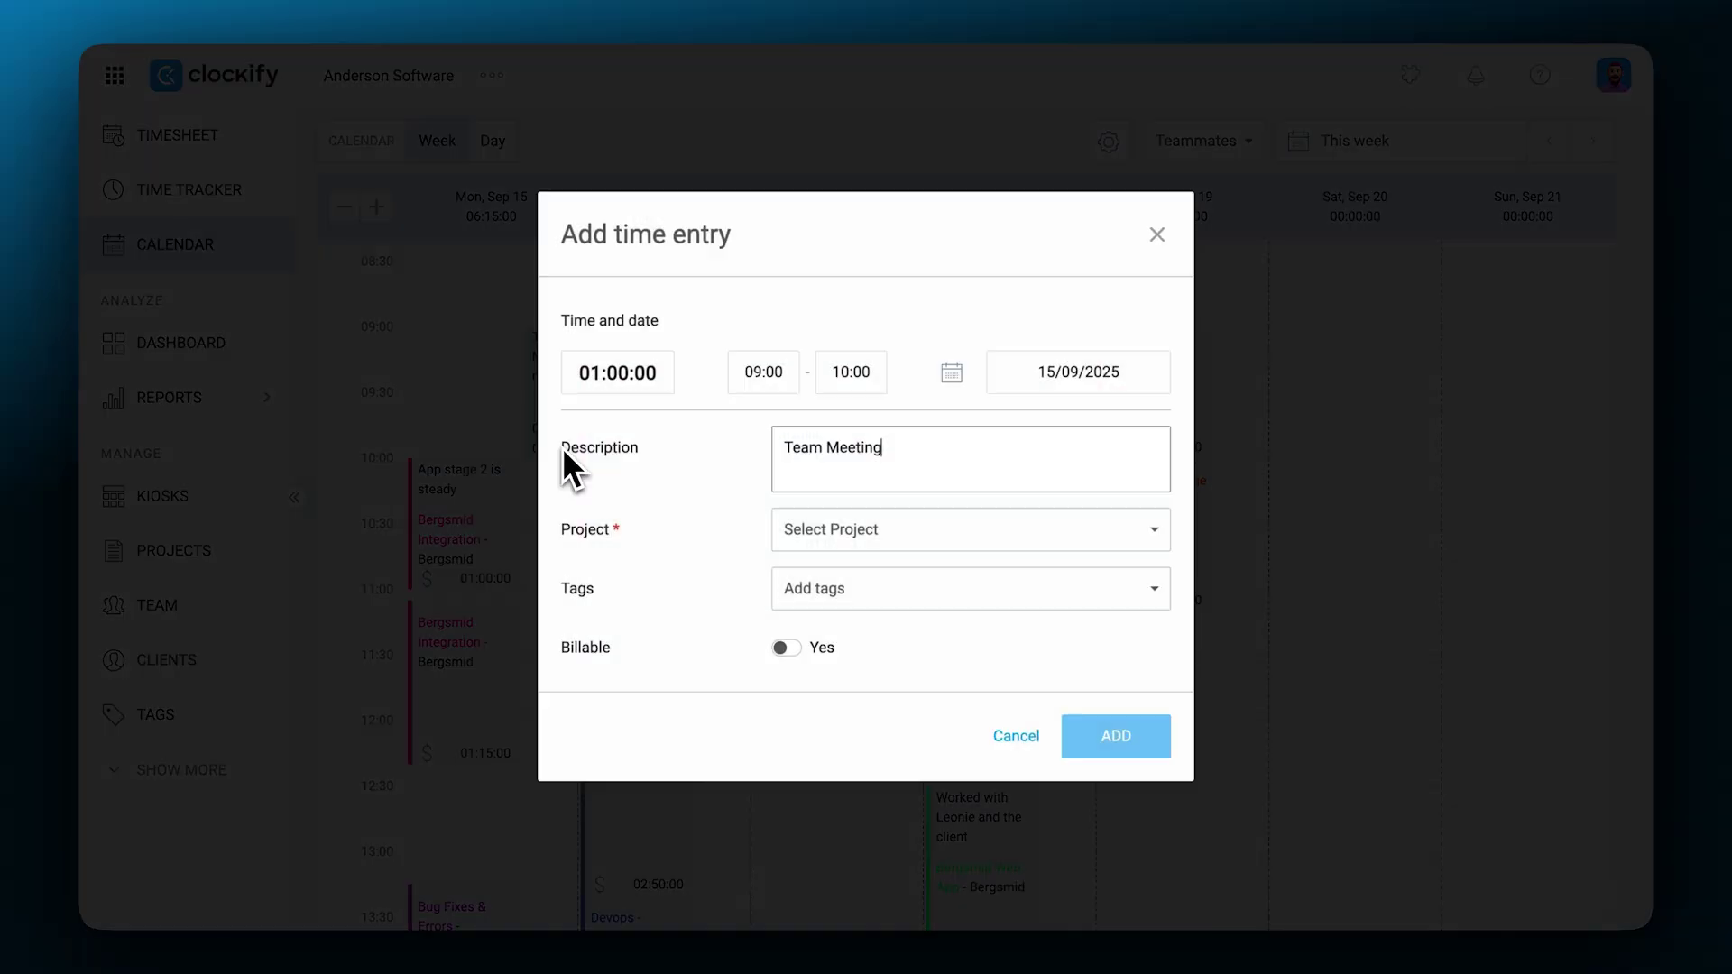
click(801, 533)
click(825, 626)
click(1071, 749)
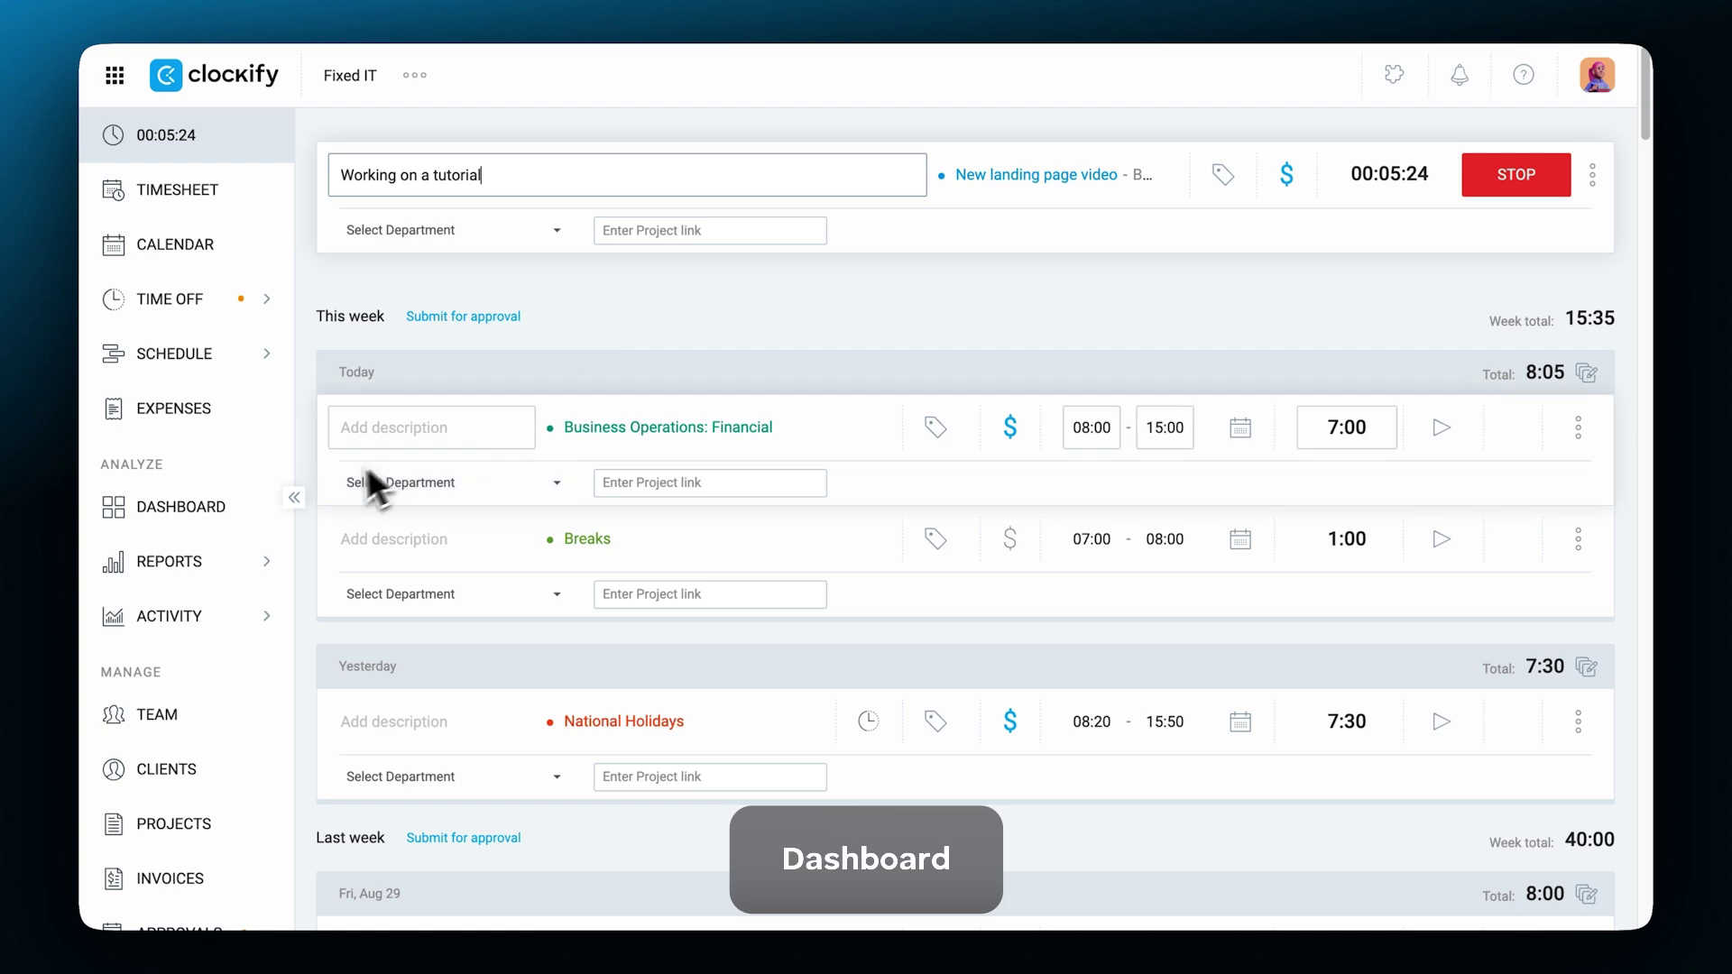
- Open the Dashboard and review the Tue, Aug 26 project breakdown
click(251, 507)
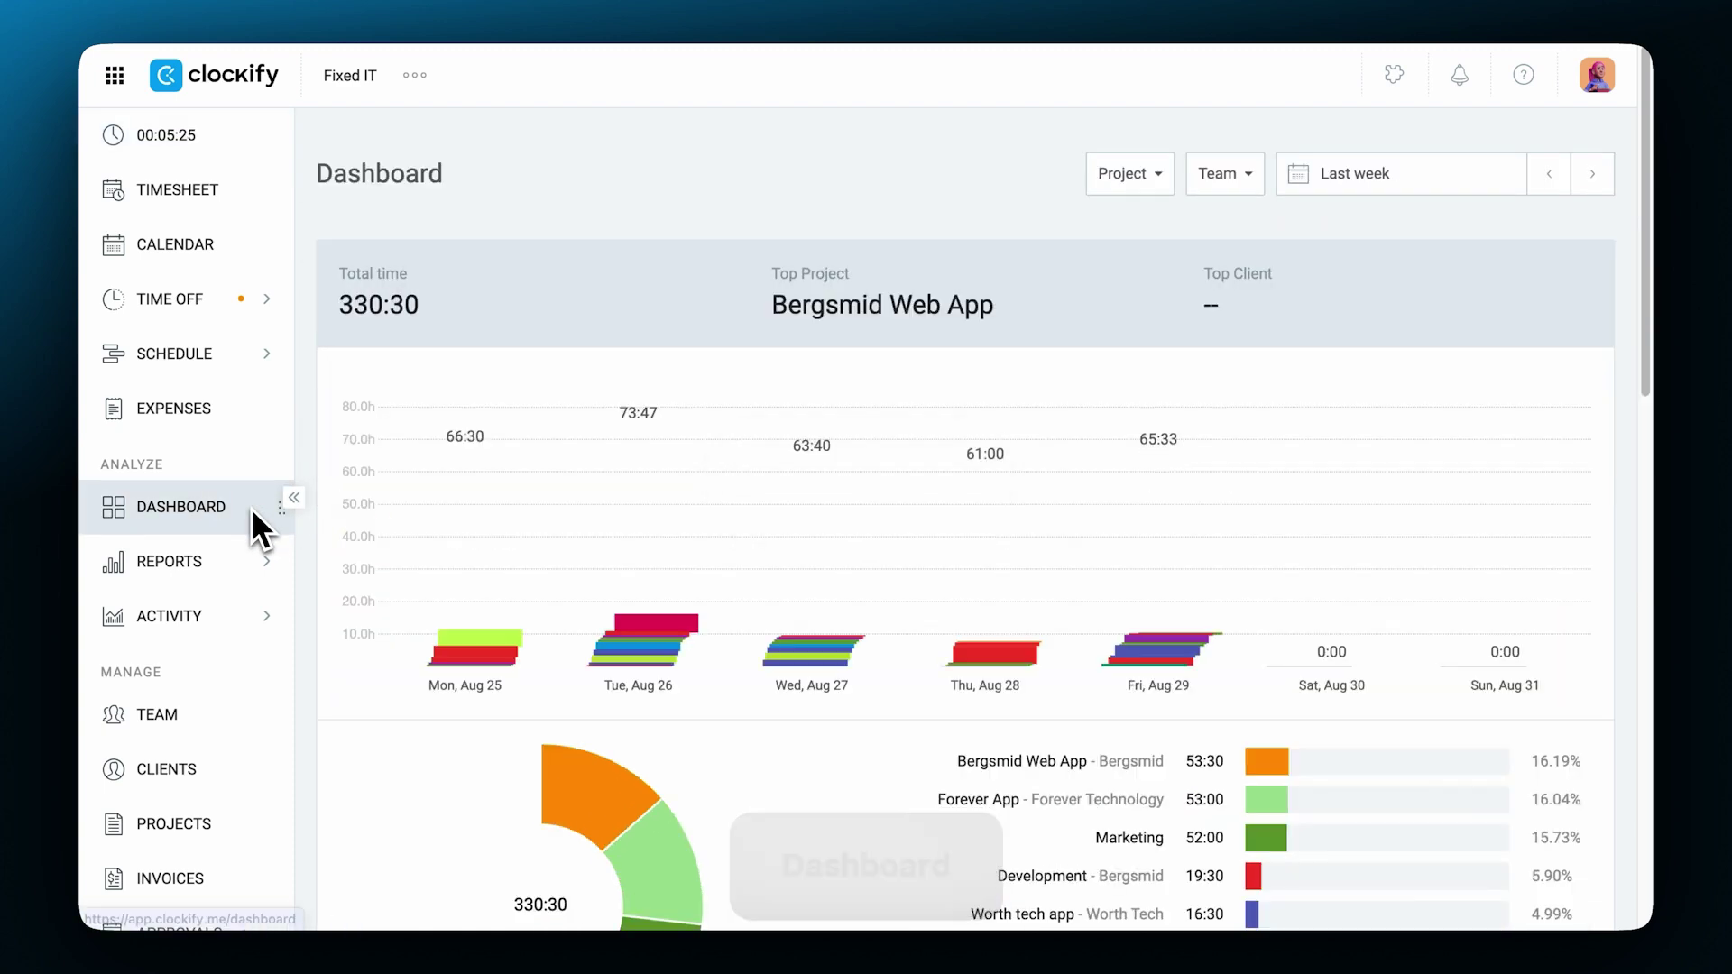
mouse_move(473, 534)
scroll(474, 534, down, 2)
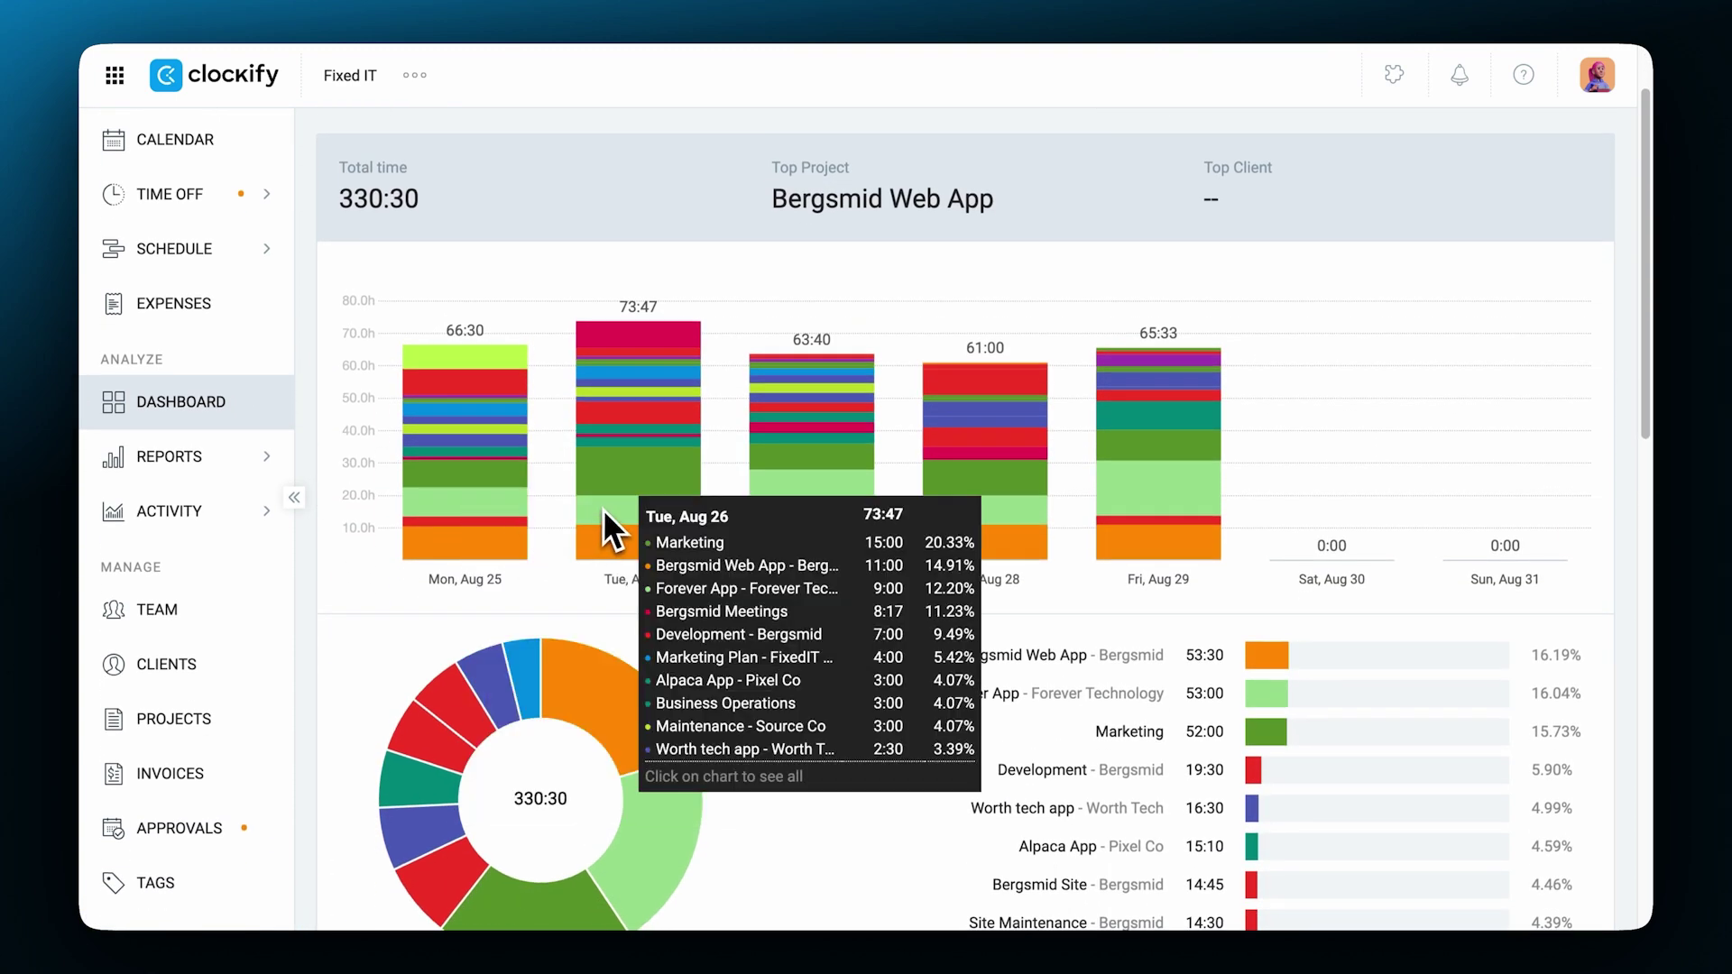
click(603, 507)
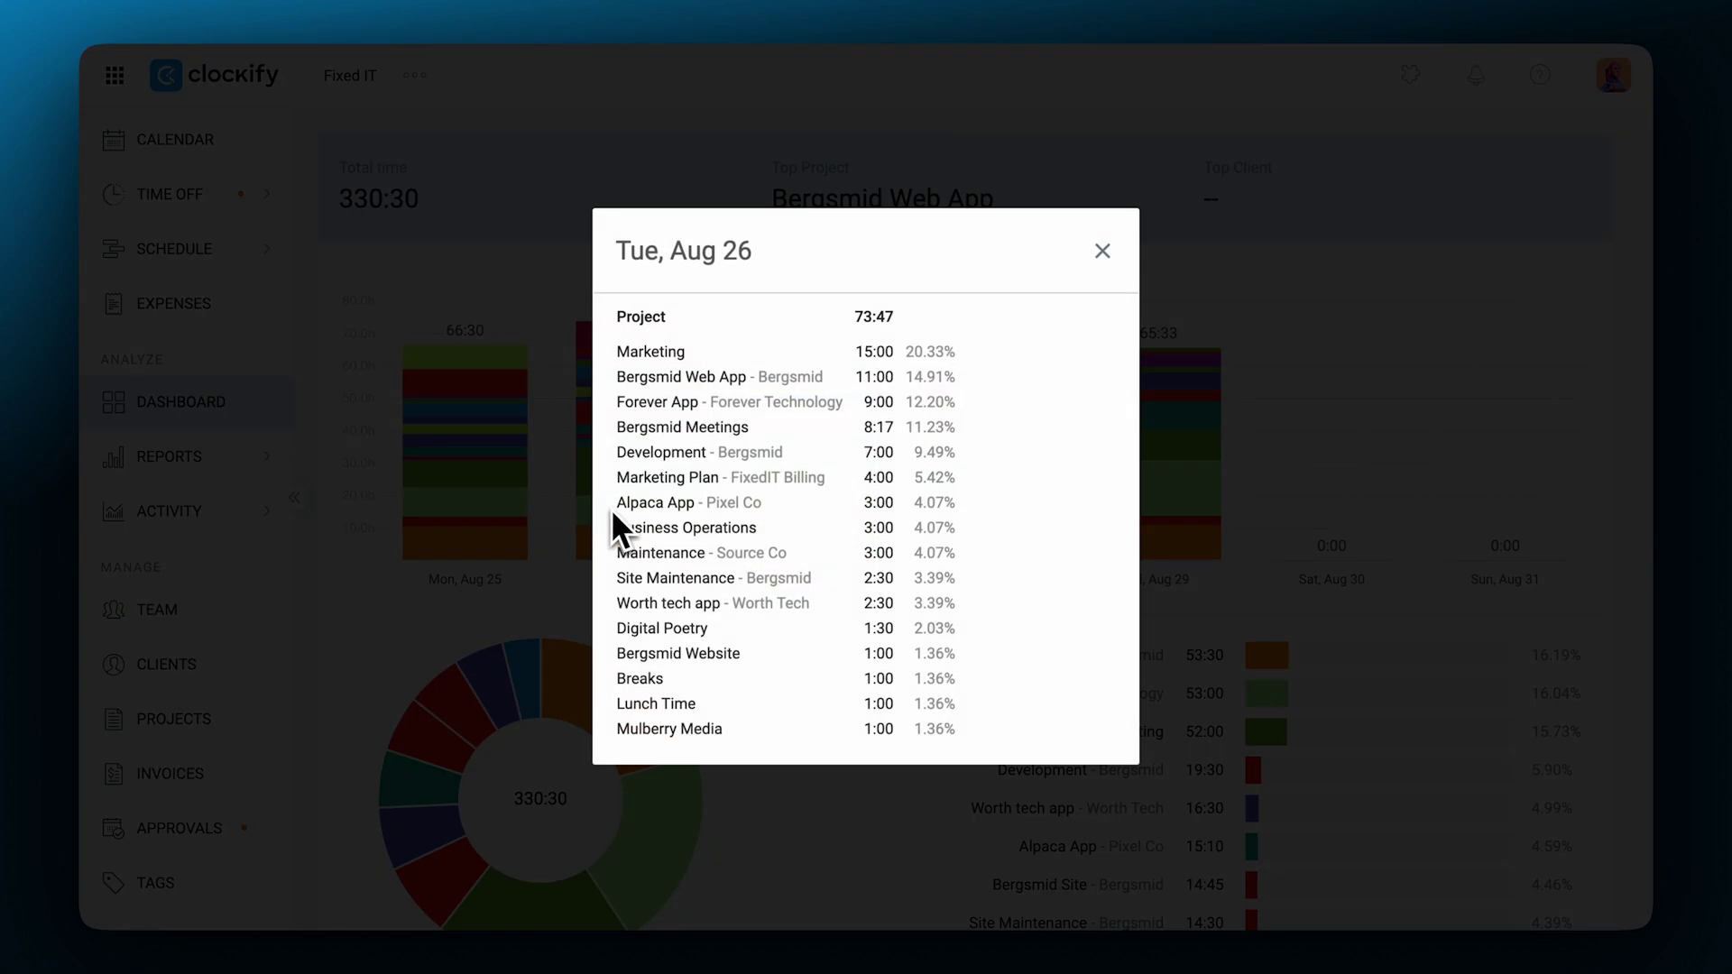
click(1100, 251)
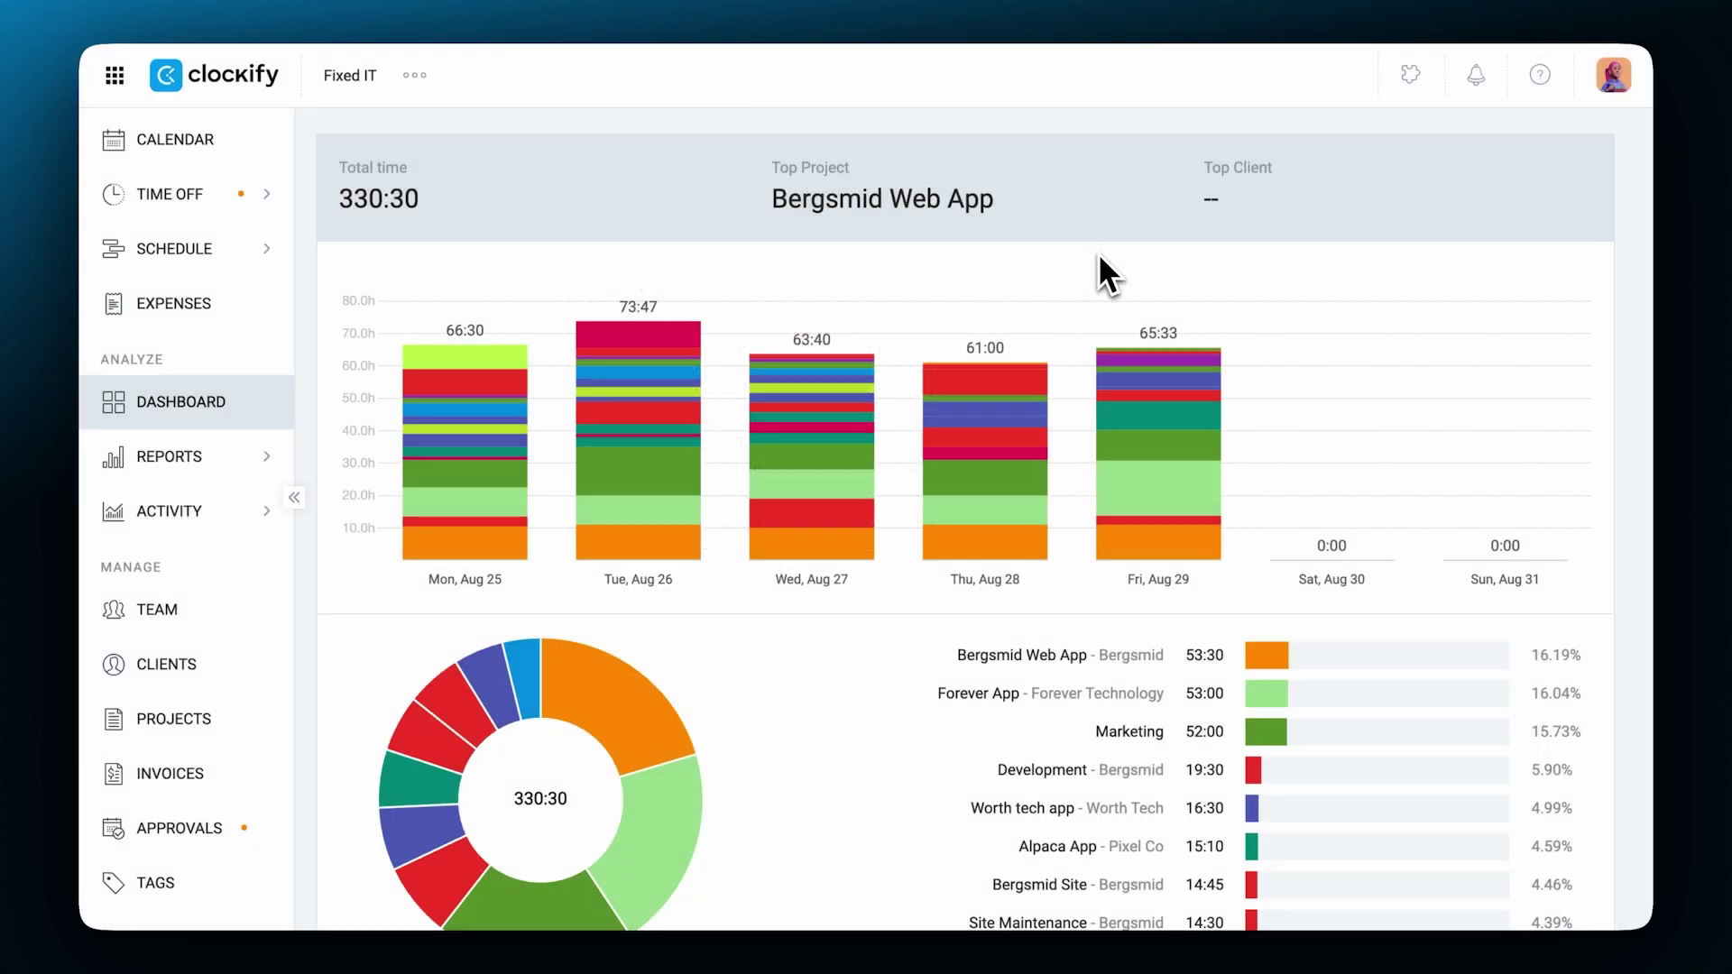
scroll(1097, 252, up, 2)
- Set the dashboard date range to Sep 1–Sep 7 and show the full project list
click(1299, 189)
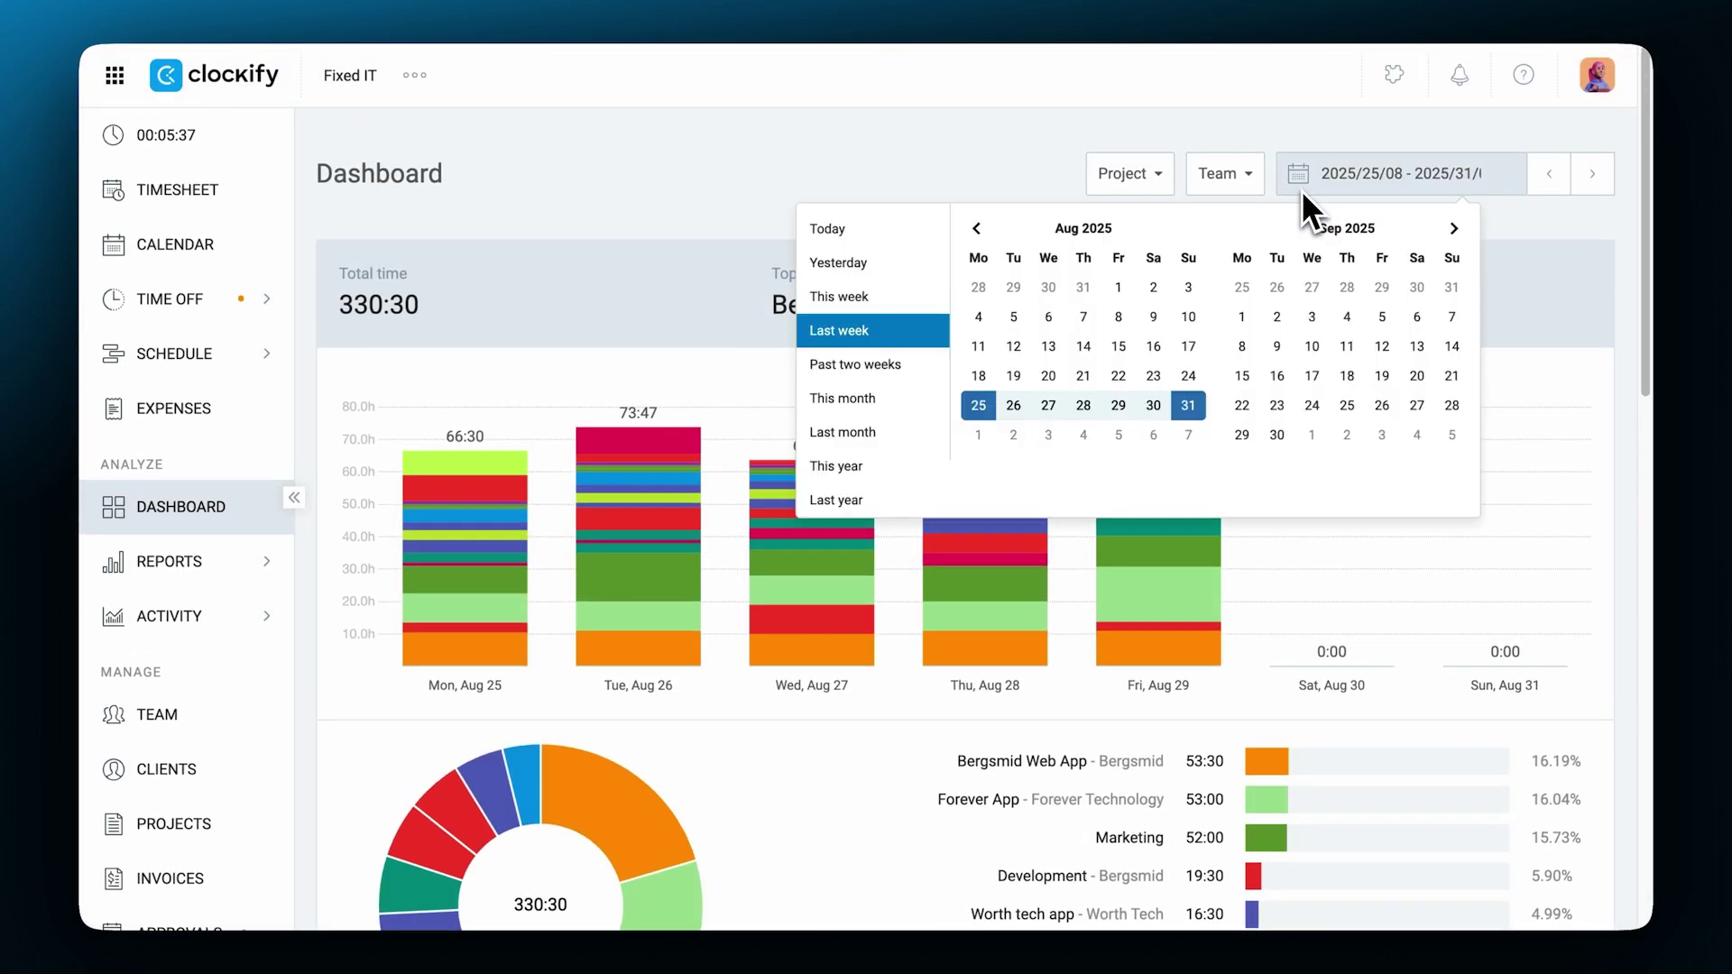
click(980, 436)
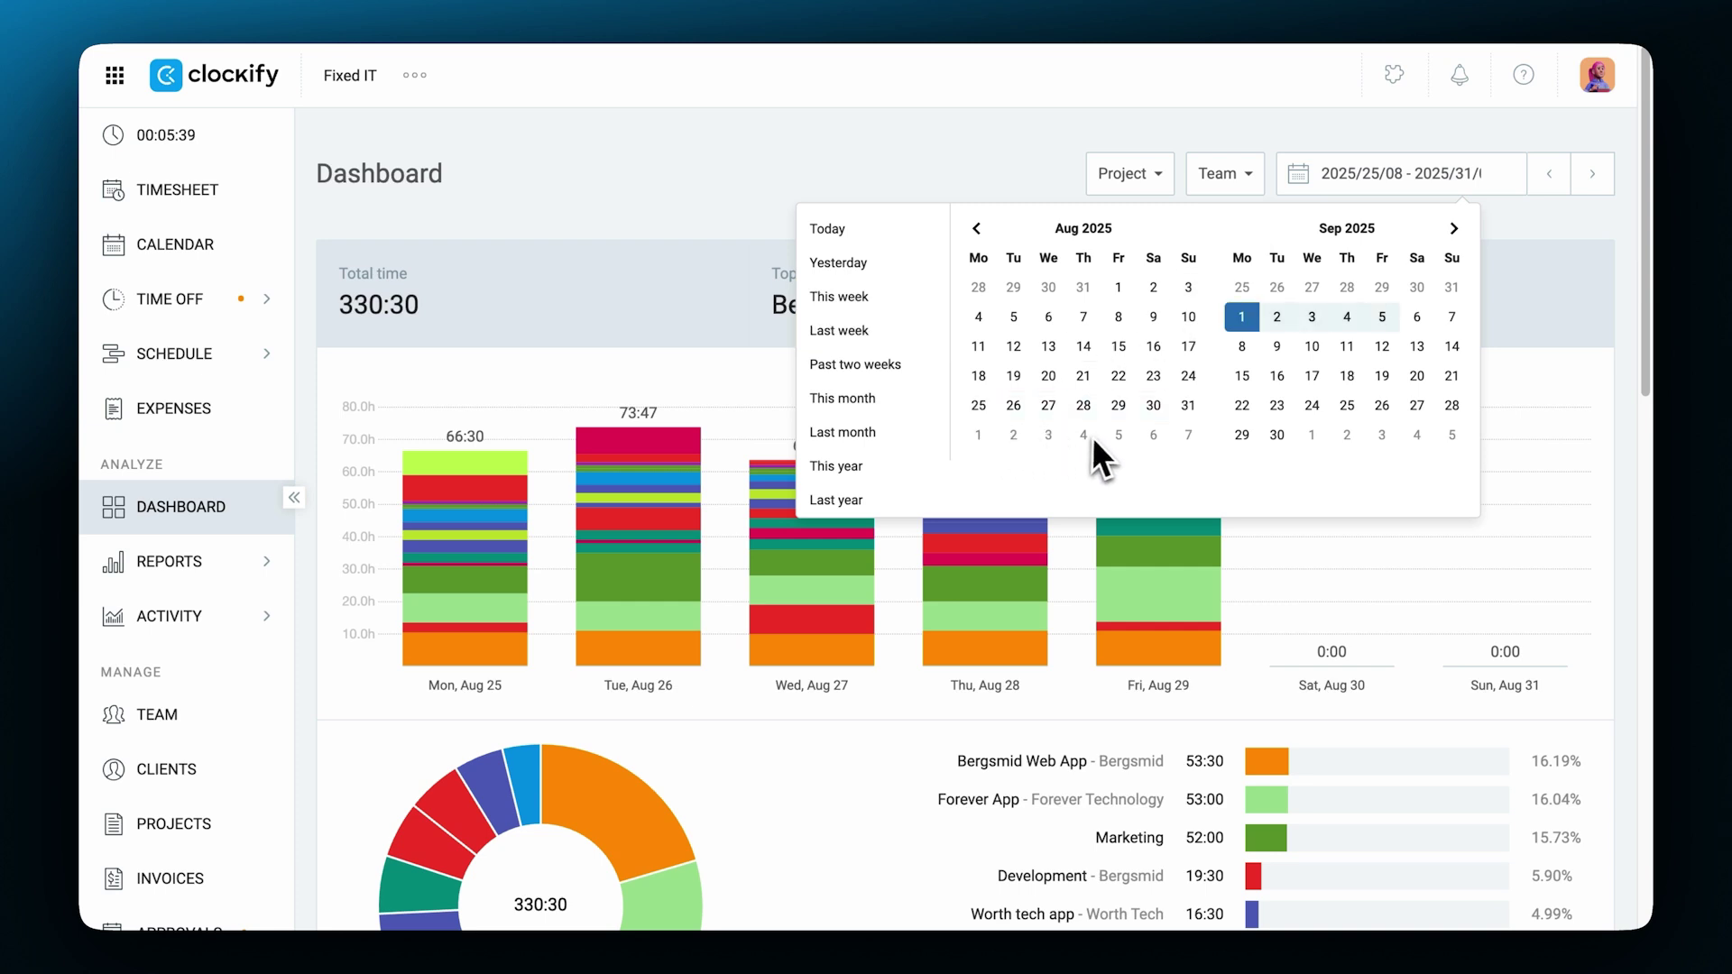
click(1179, 436)
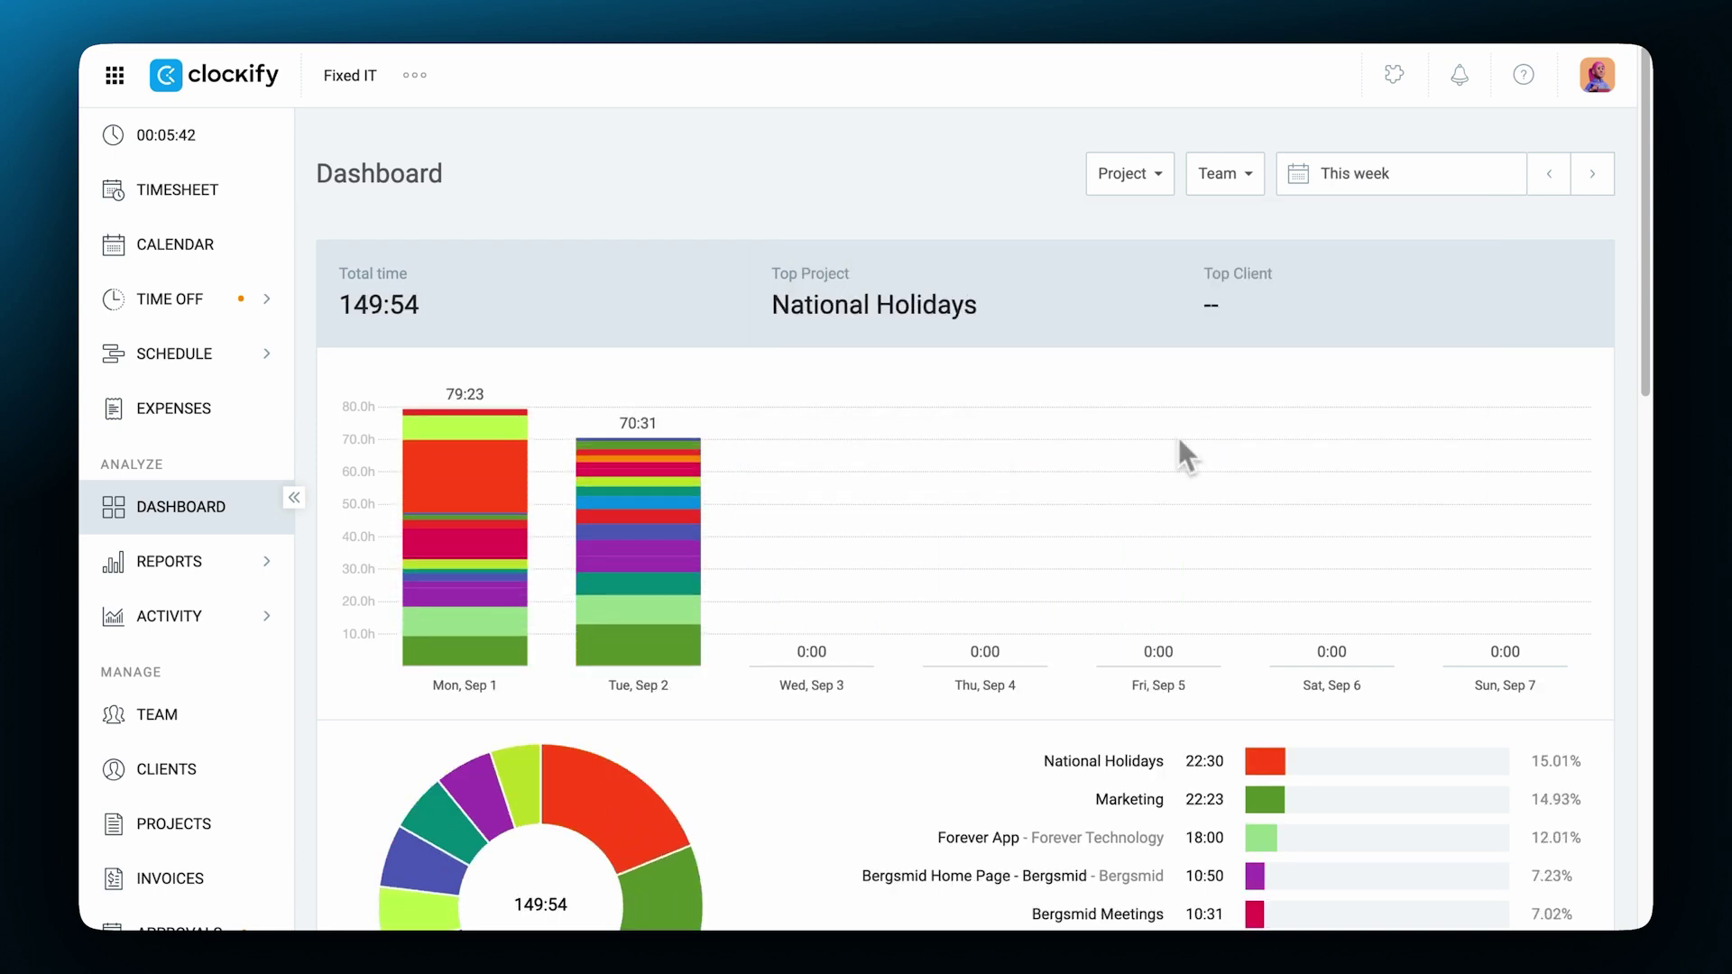
scroll(1178, 436, down, 4)
click(1168, 799)
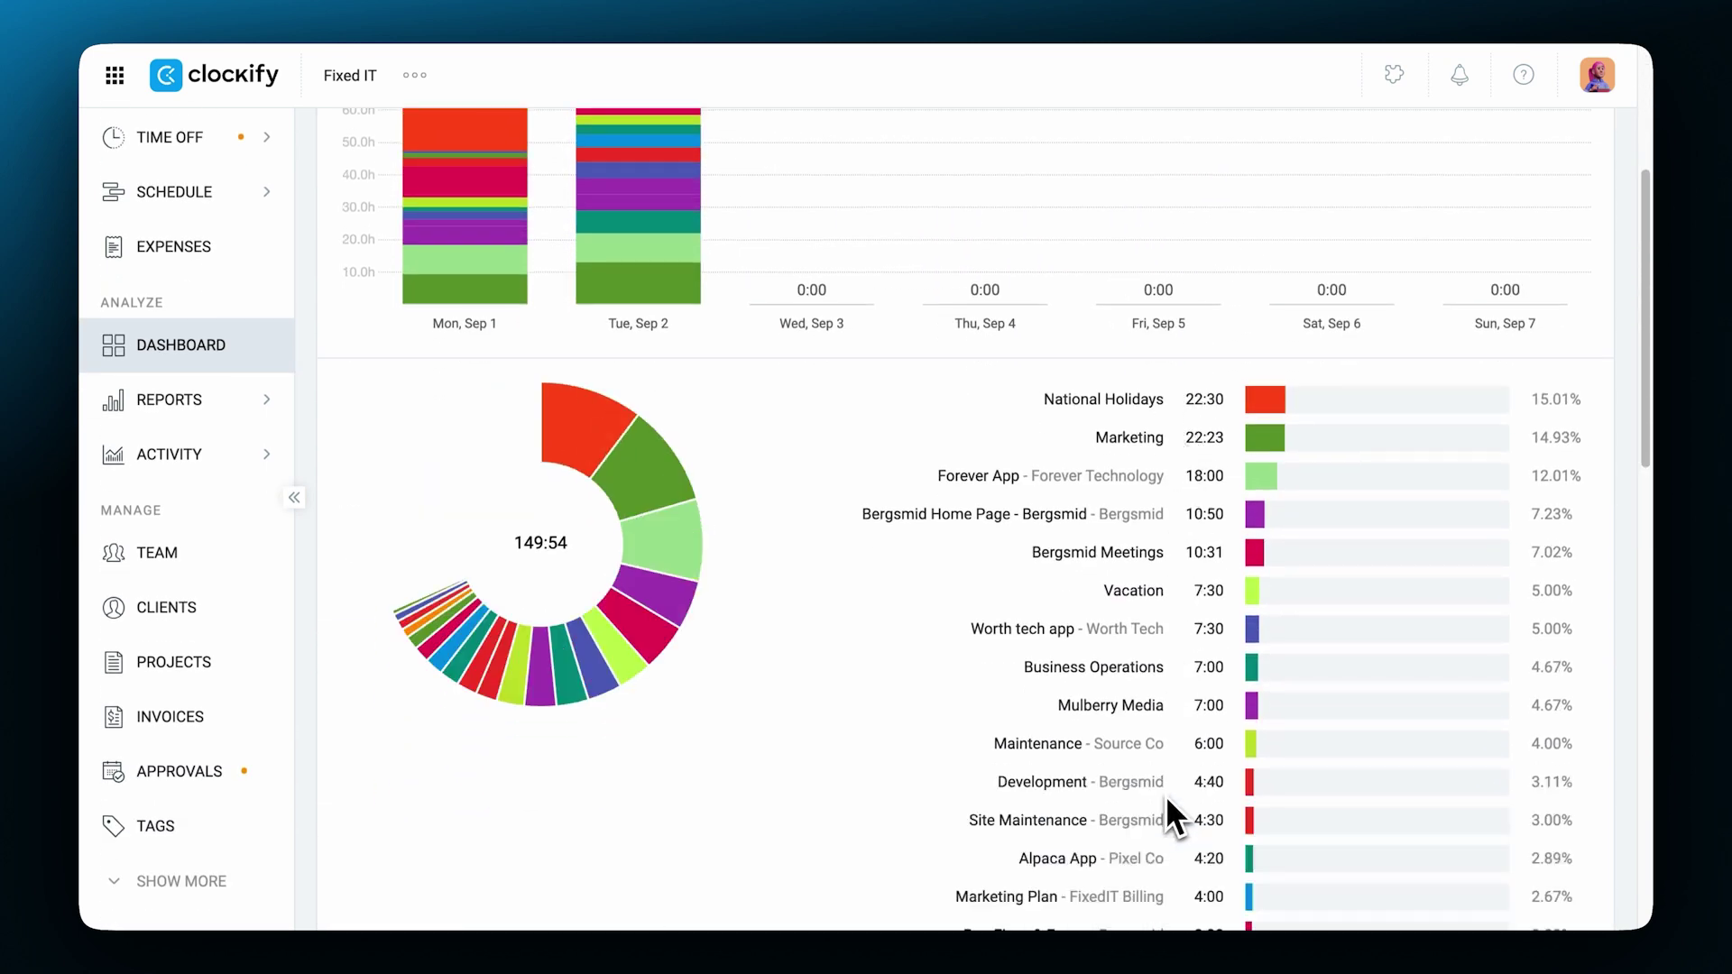
scroll(1165, 794, down, 4)
scroll(982, 520, down, 5)
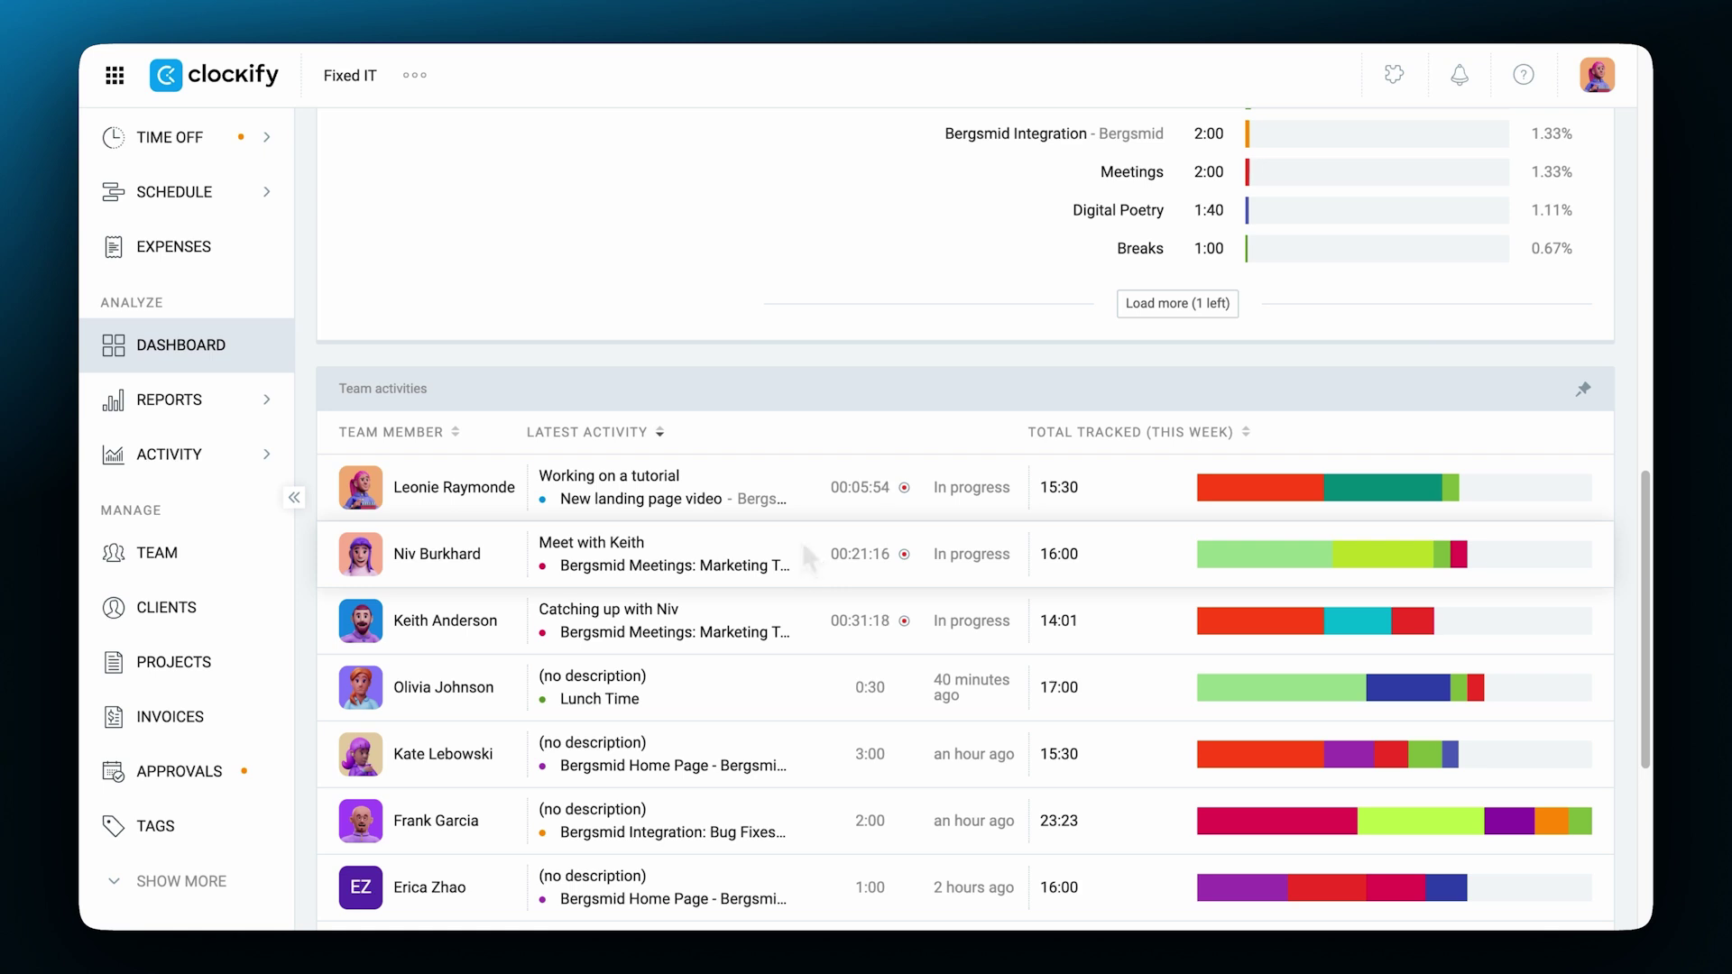
- Pin the Team activities panel to the top of the dashboard
click(1585, 391)
scroll(1589, 394, up, 15)
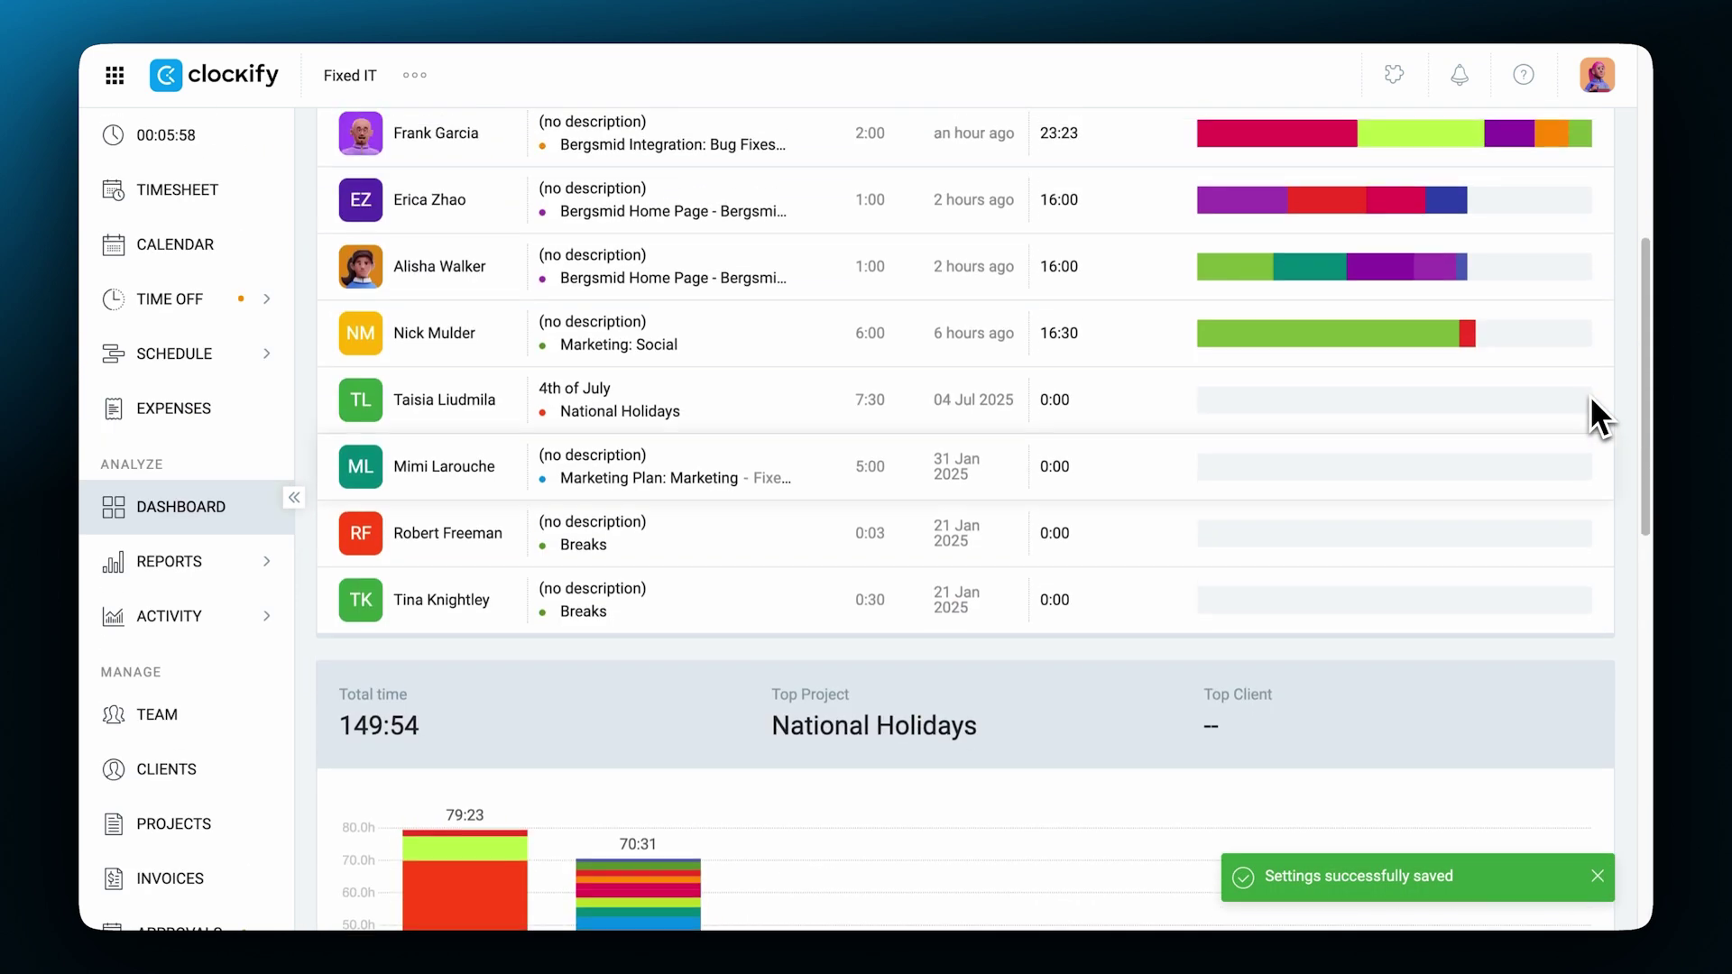
scroll(1588, 397, up, 3)
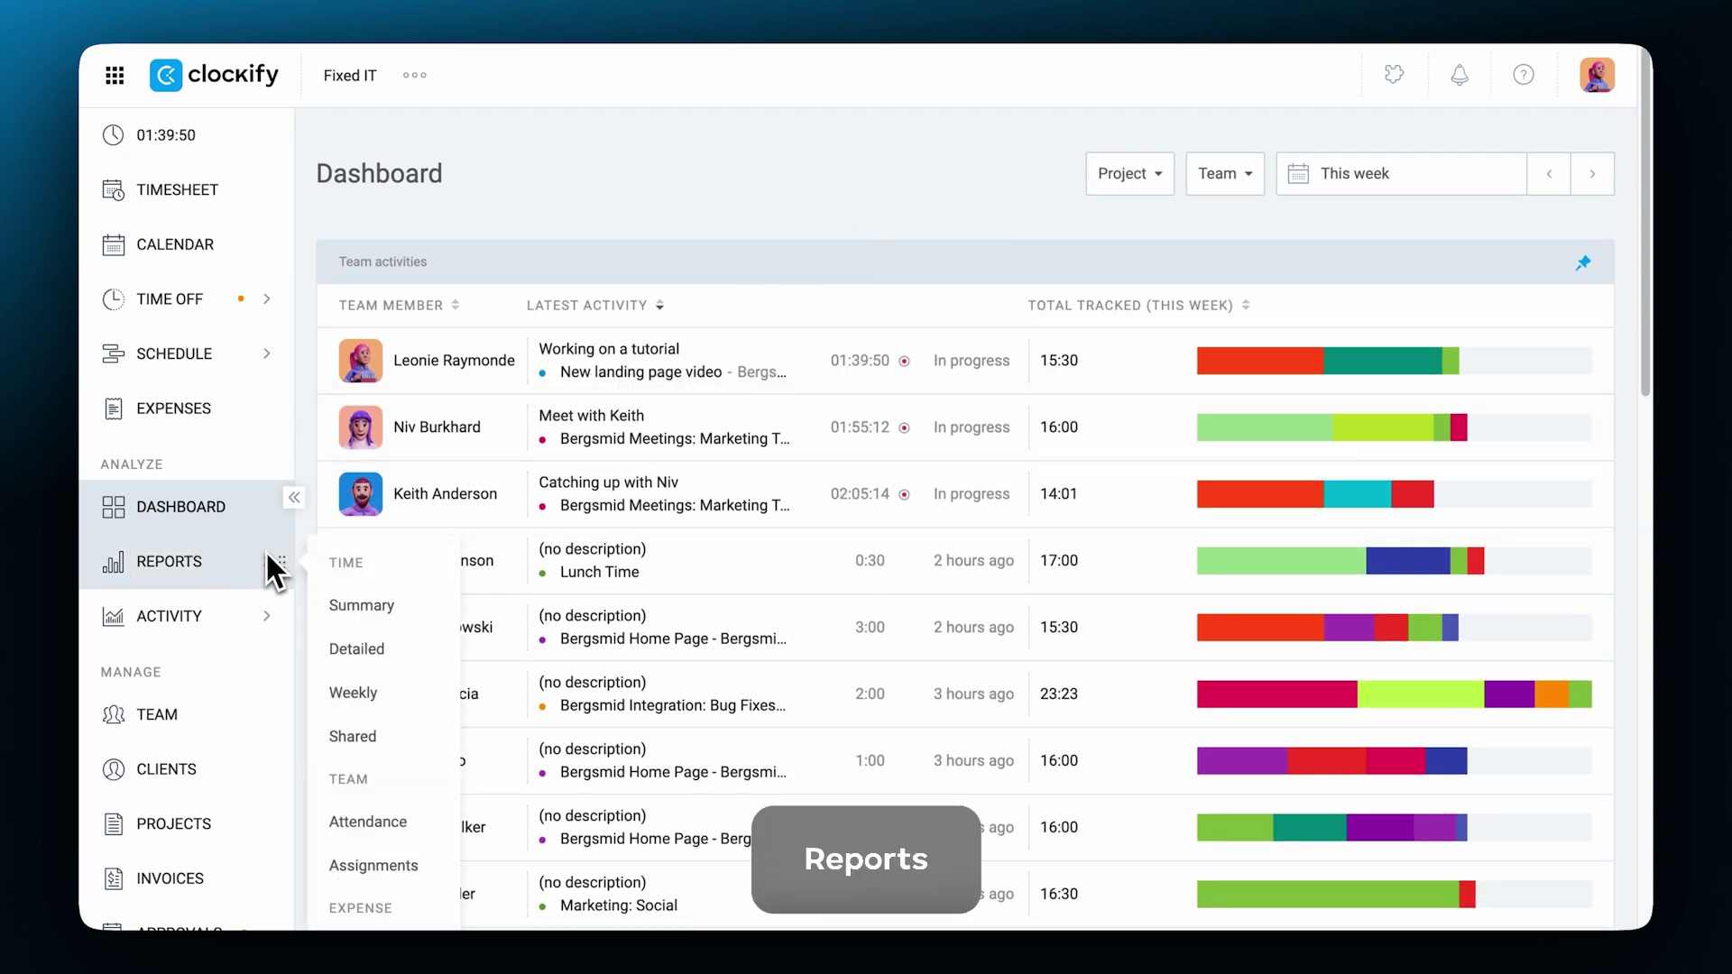
- Open last week's Summary report and review its daily bar chart
click(267, 562)
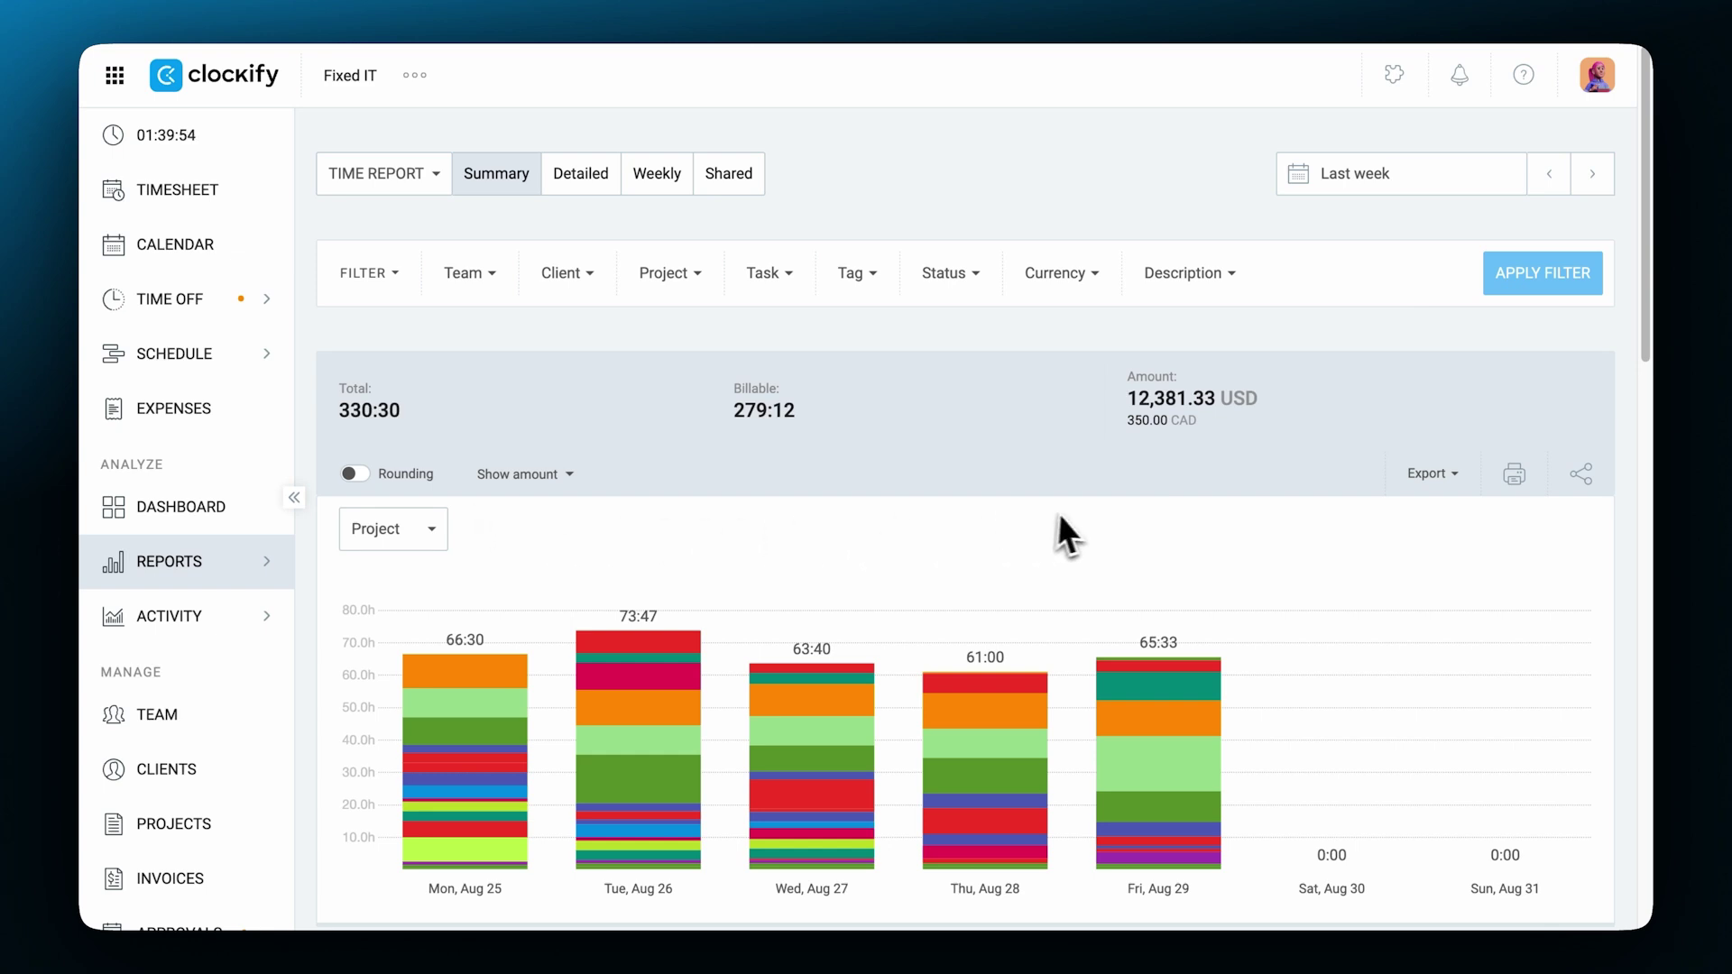
scroll(1117, 512, down, 2)
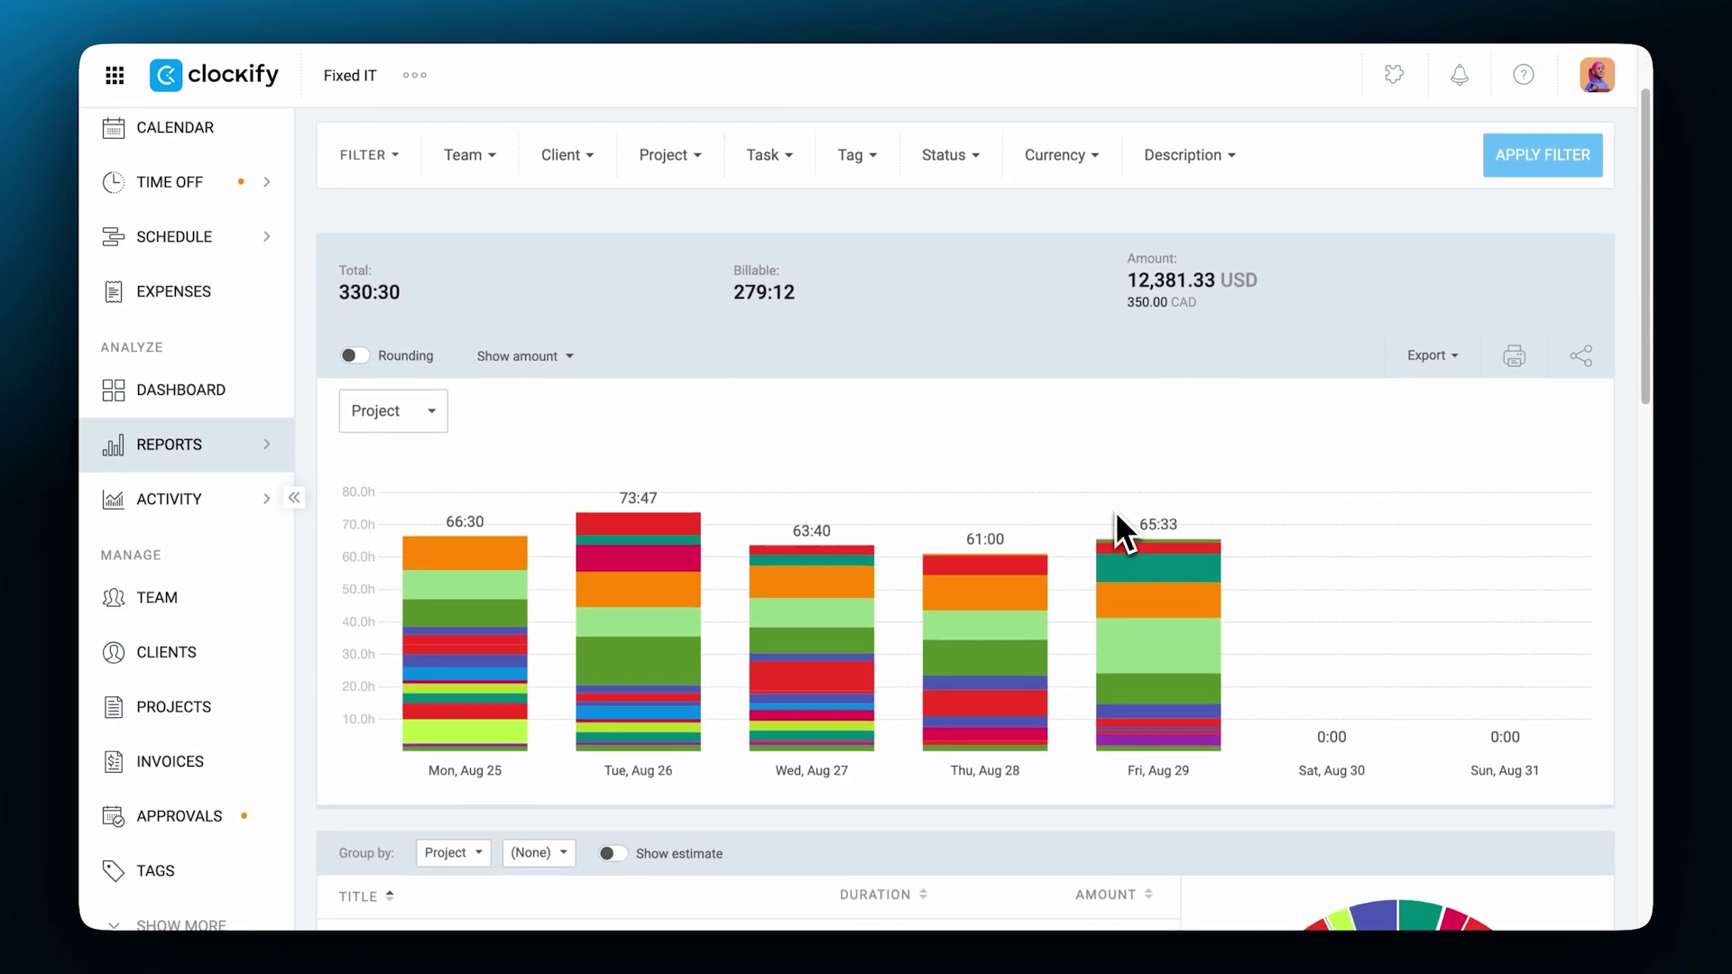
scroll(965, 523, up, 2)
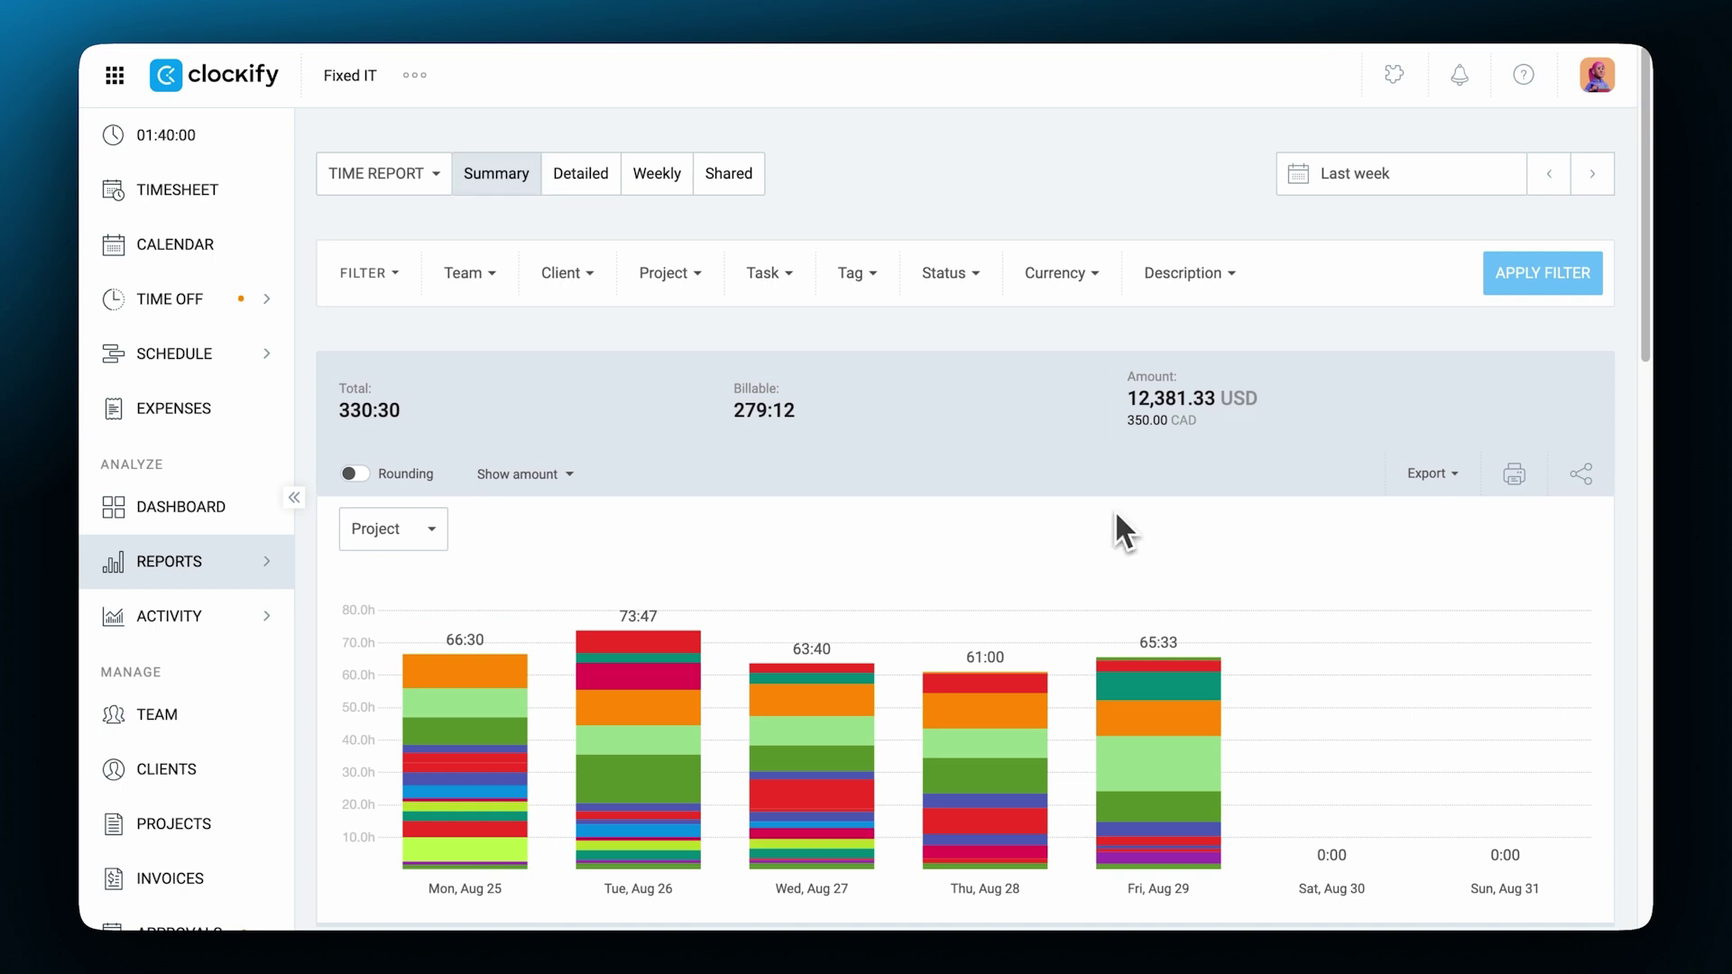
mouse_move(680, 670)
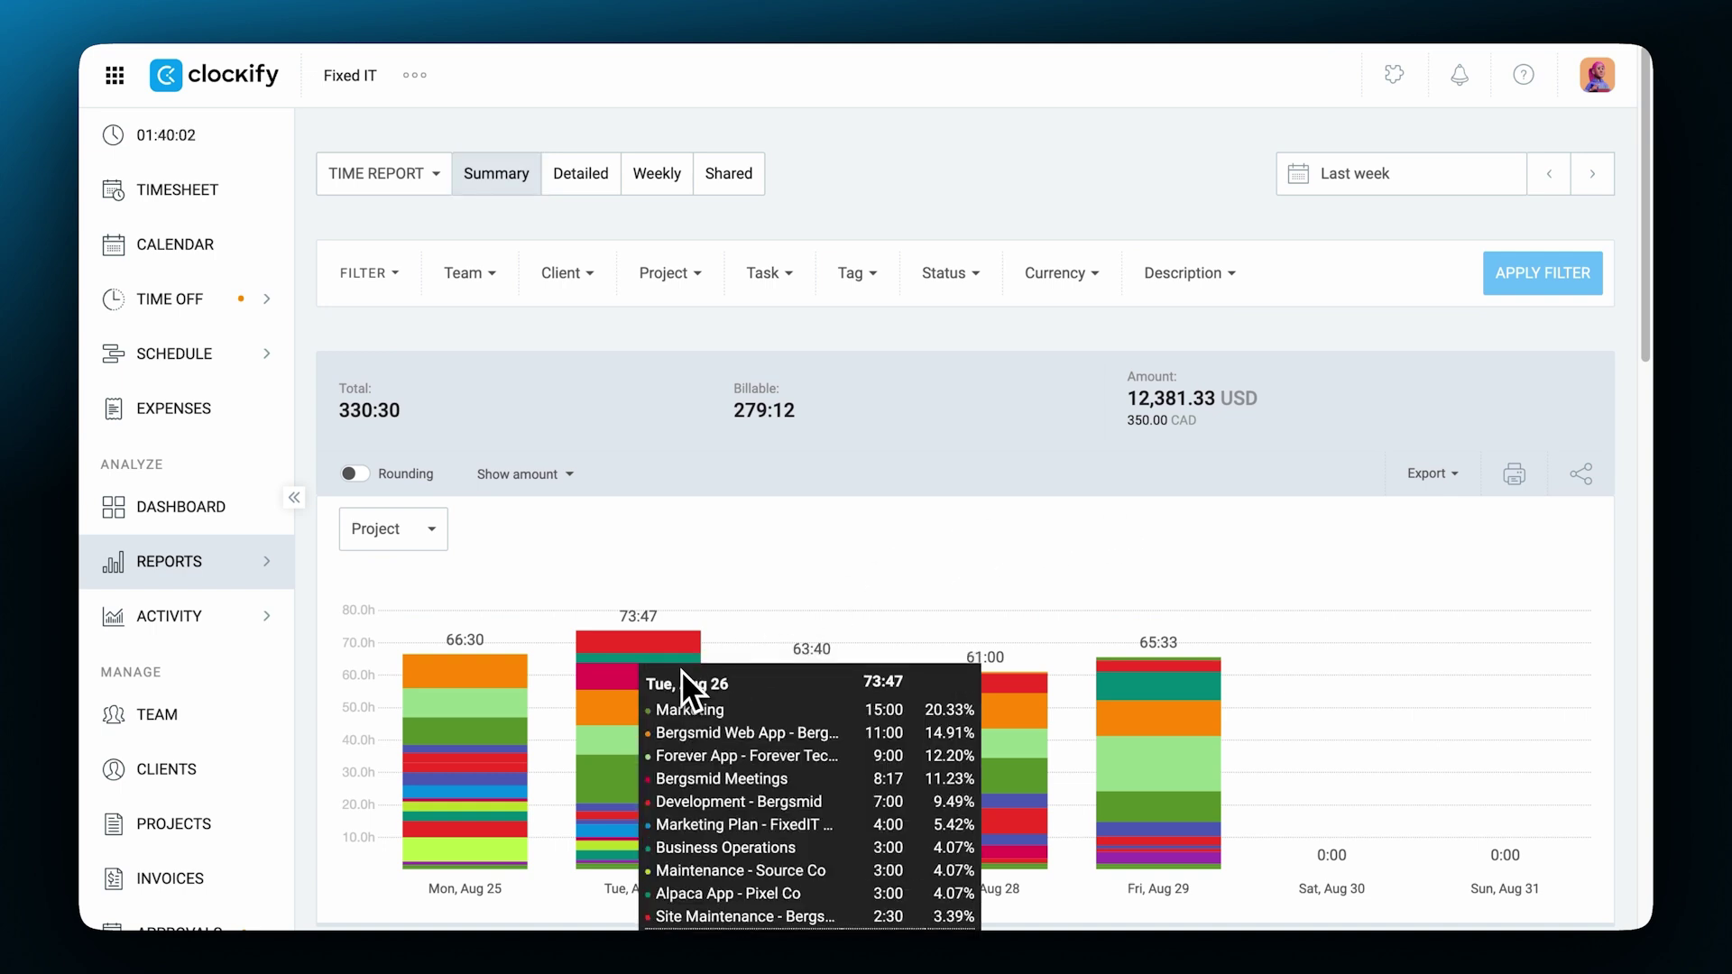
mouse_move(528, 662)
scroll(511, 662, down, 1)
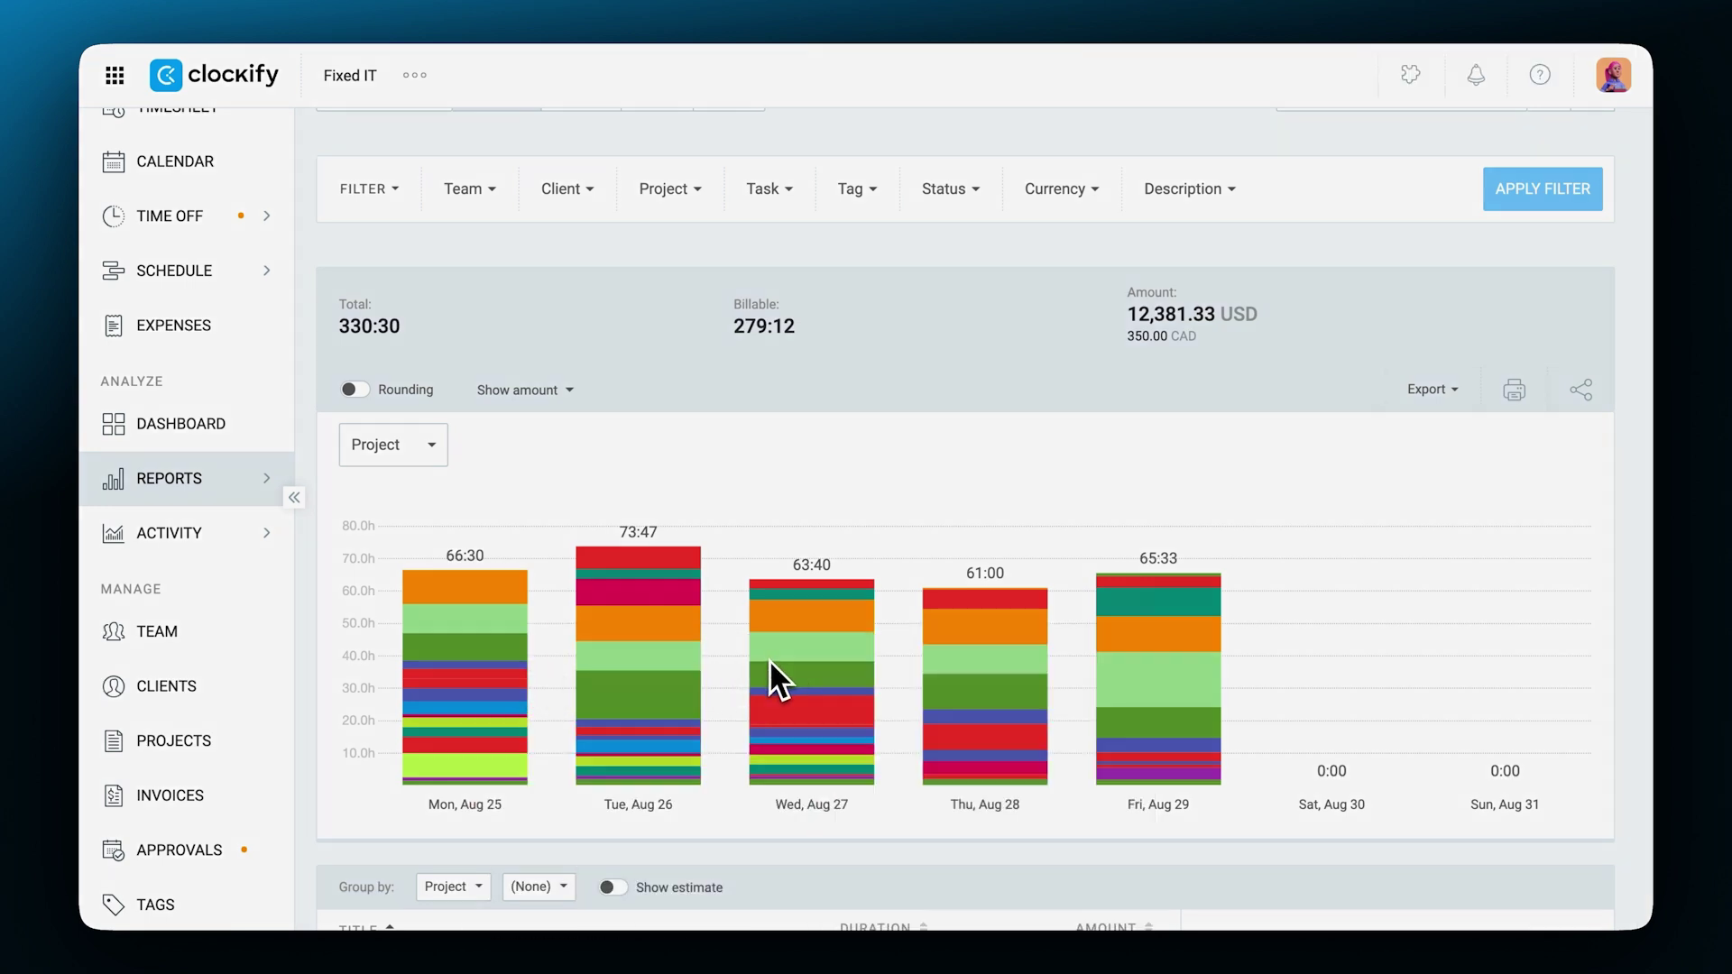
- Check the Wed, Aug 27 project breakdown, then review the per-project totals table
click(769, 660)
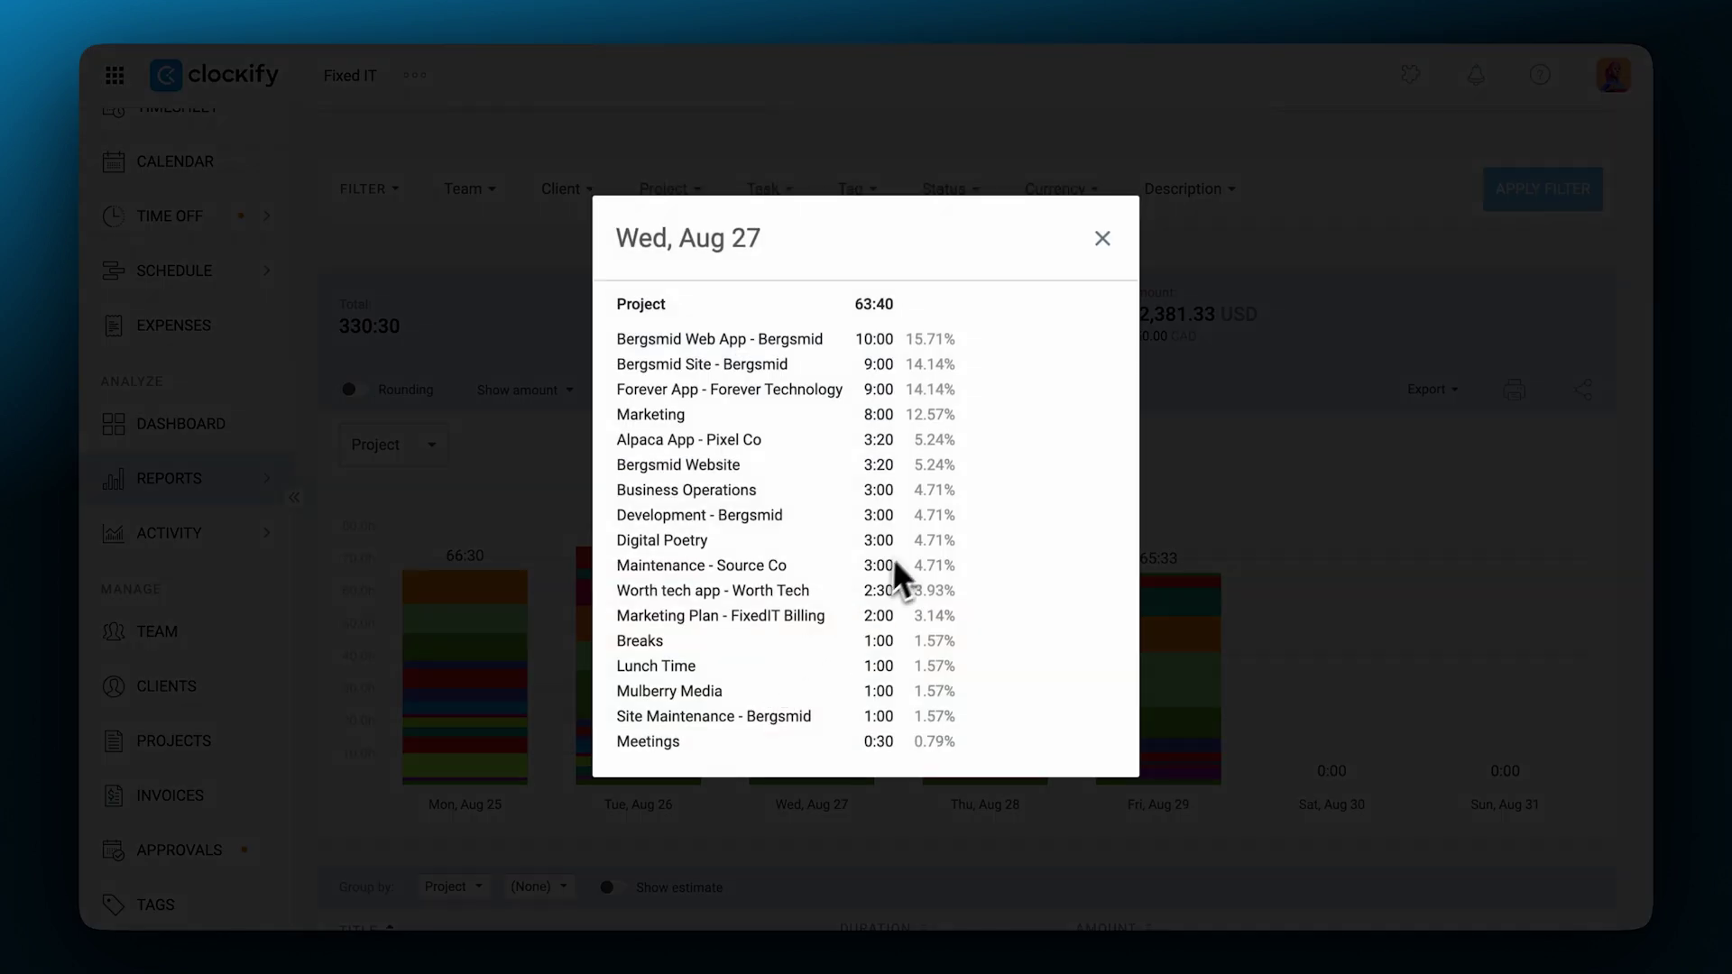
click(1106, 248)
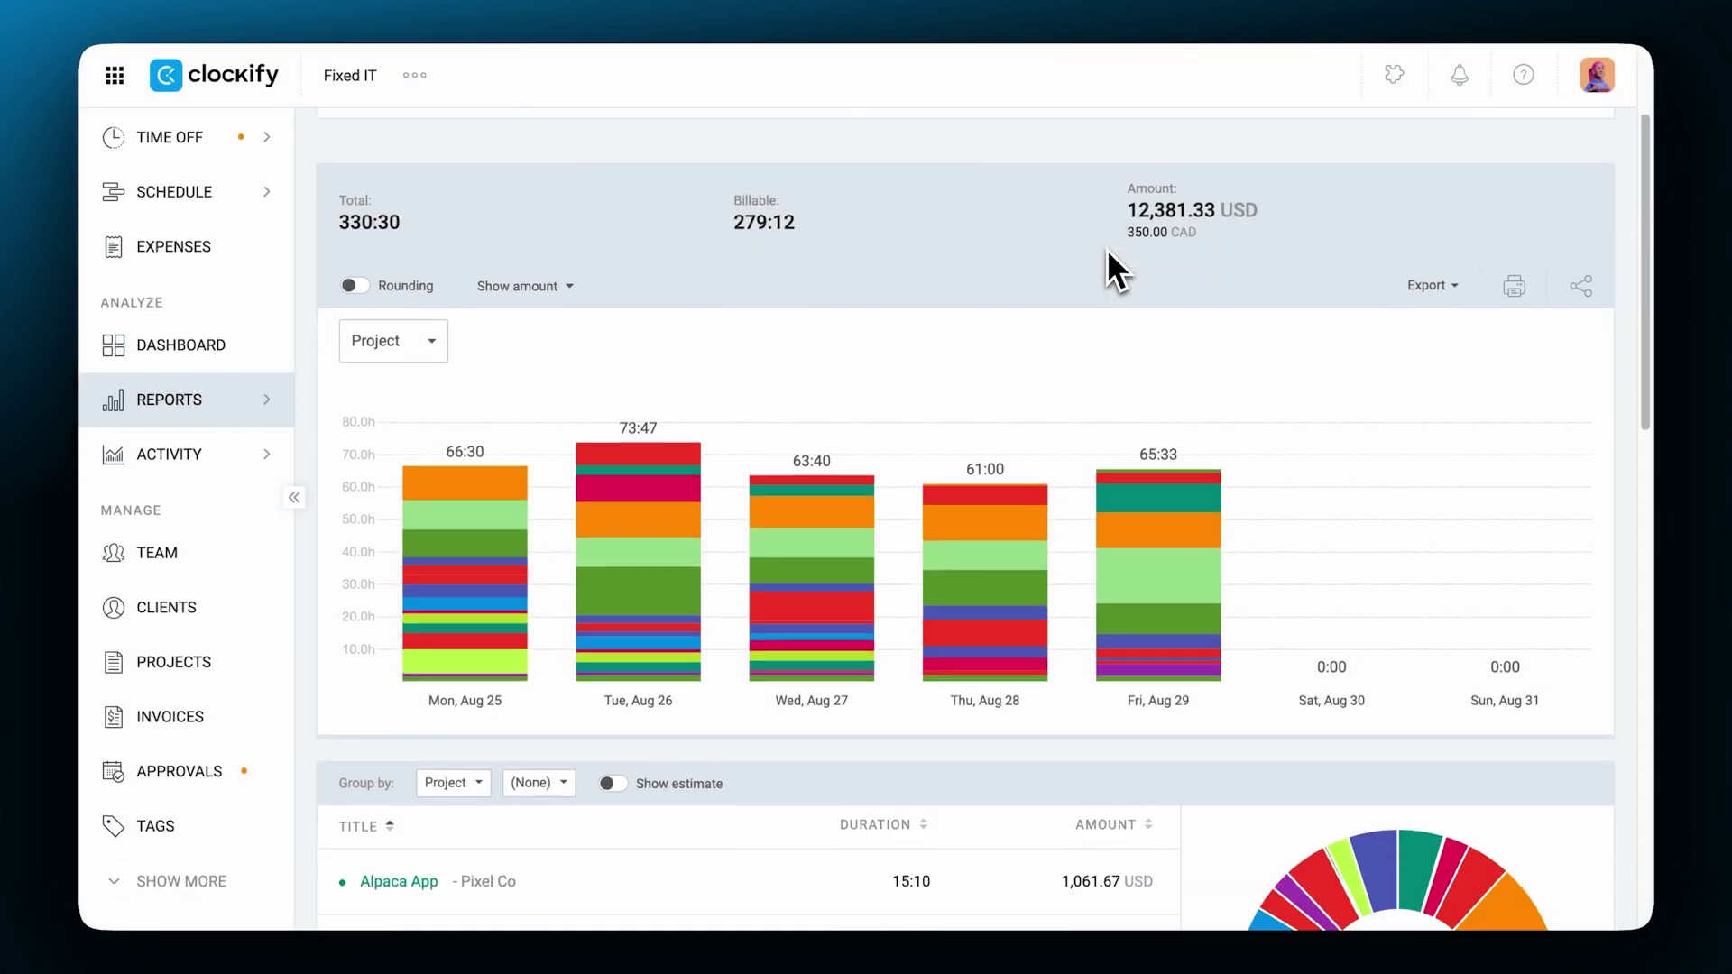
scroll(1106, 248, down, 5)
scroll(1108, 252, down, 1)
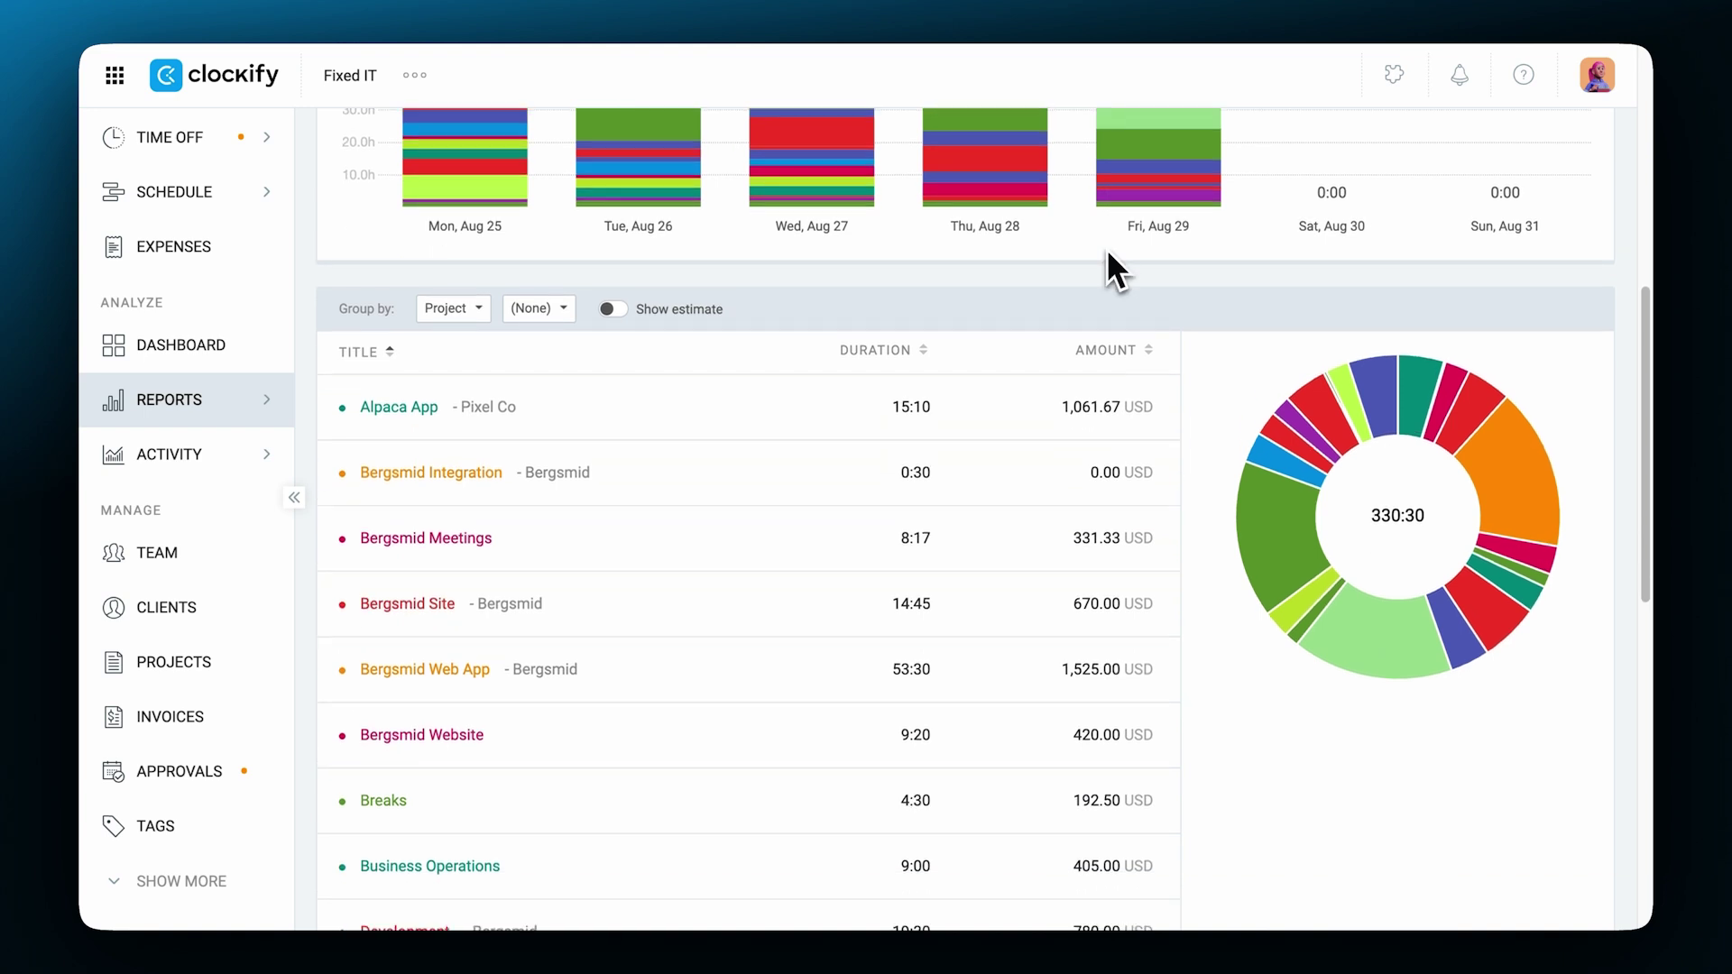
- Group the summary table by User, then by Project, and expand every user's breakdown
click(463, 307)
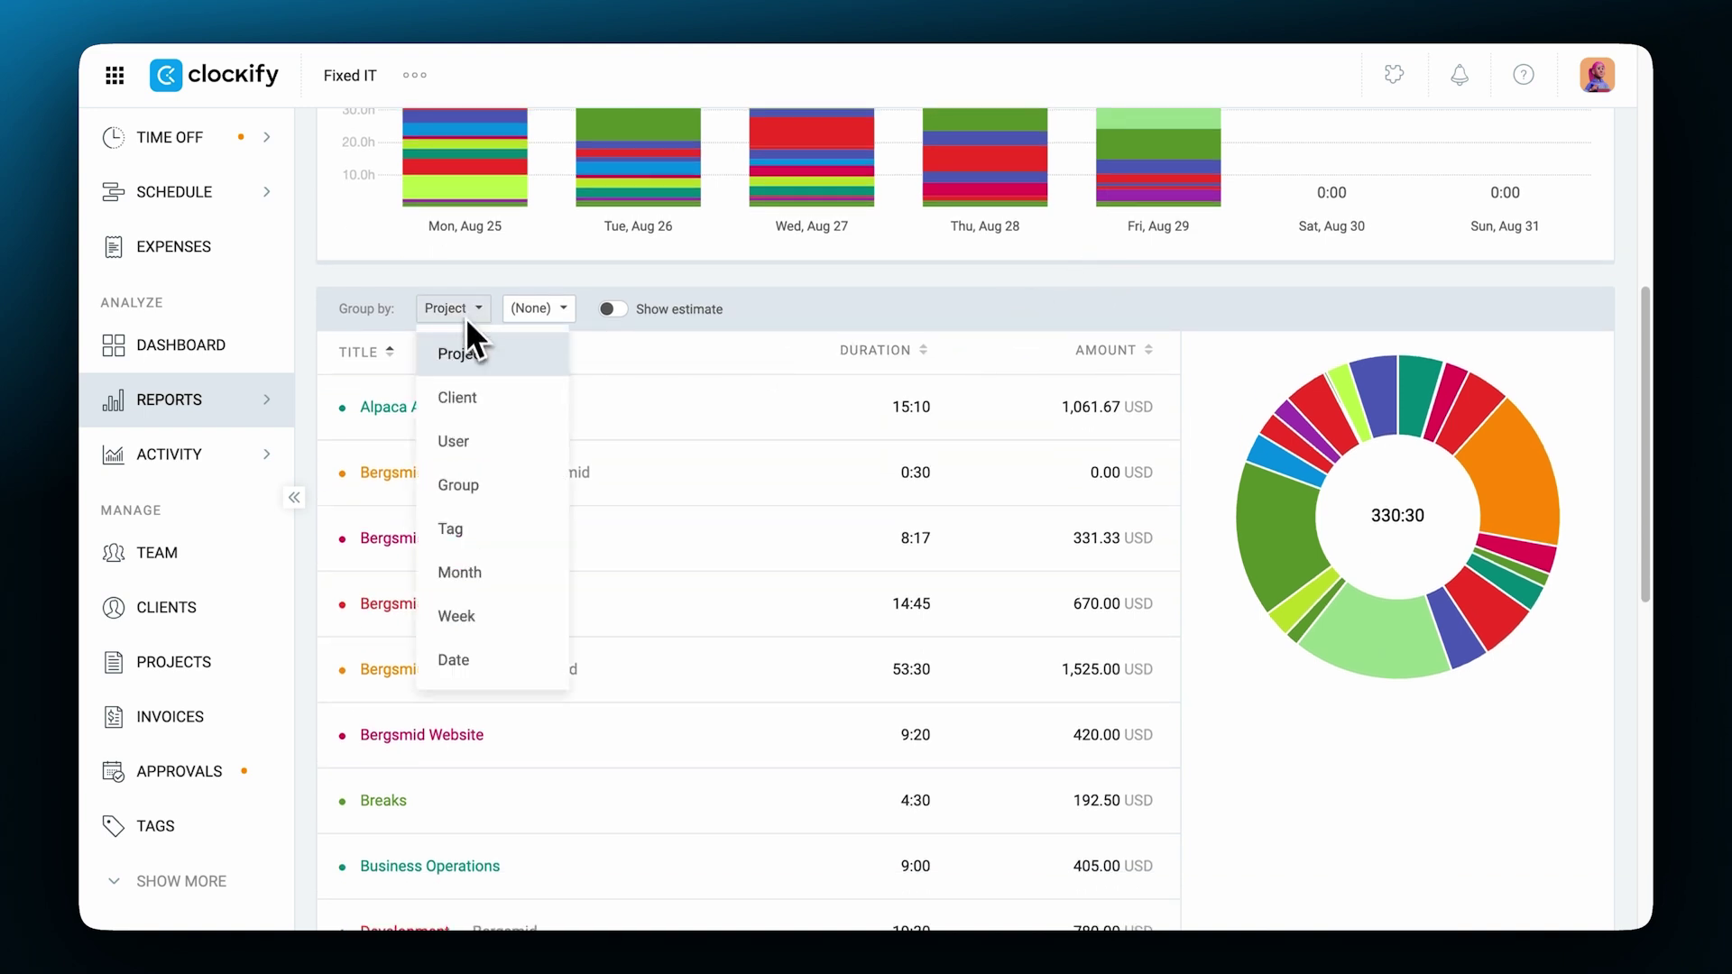
click(465, 437)
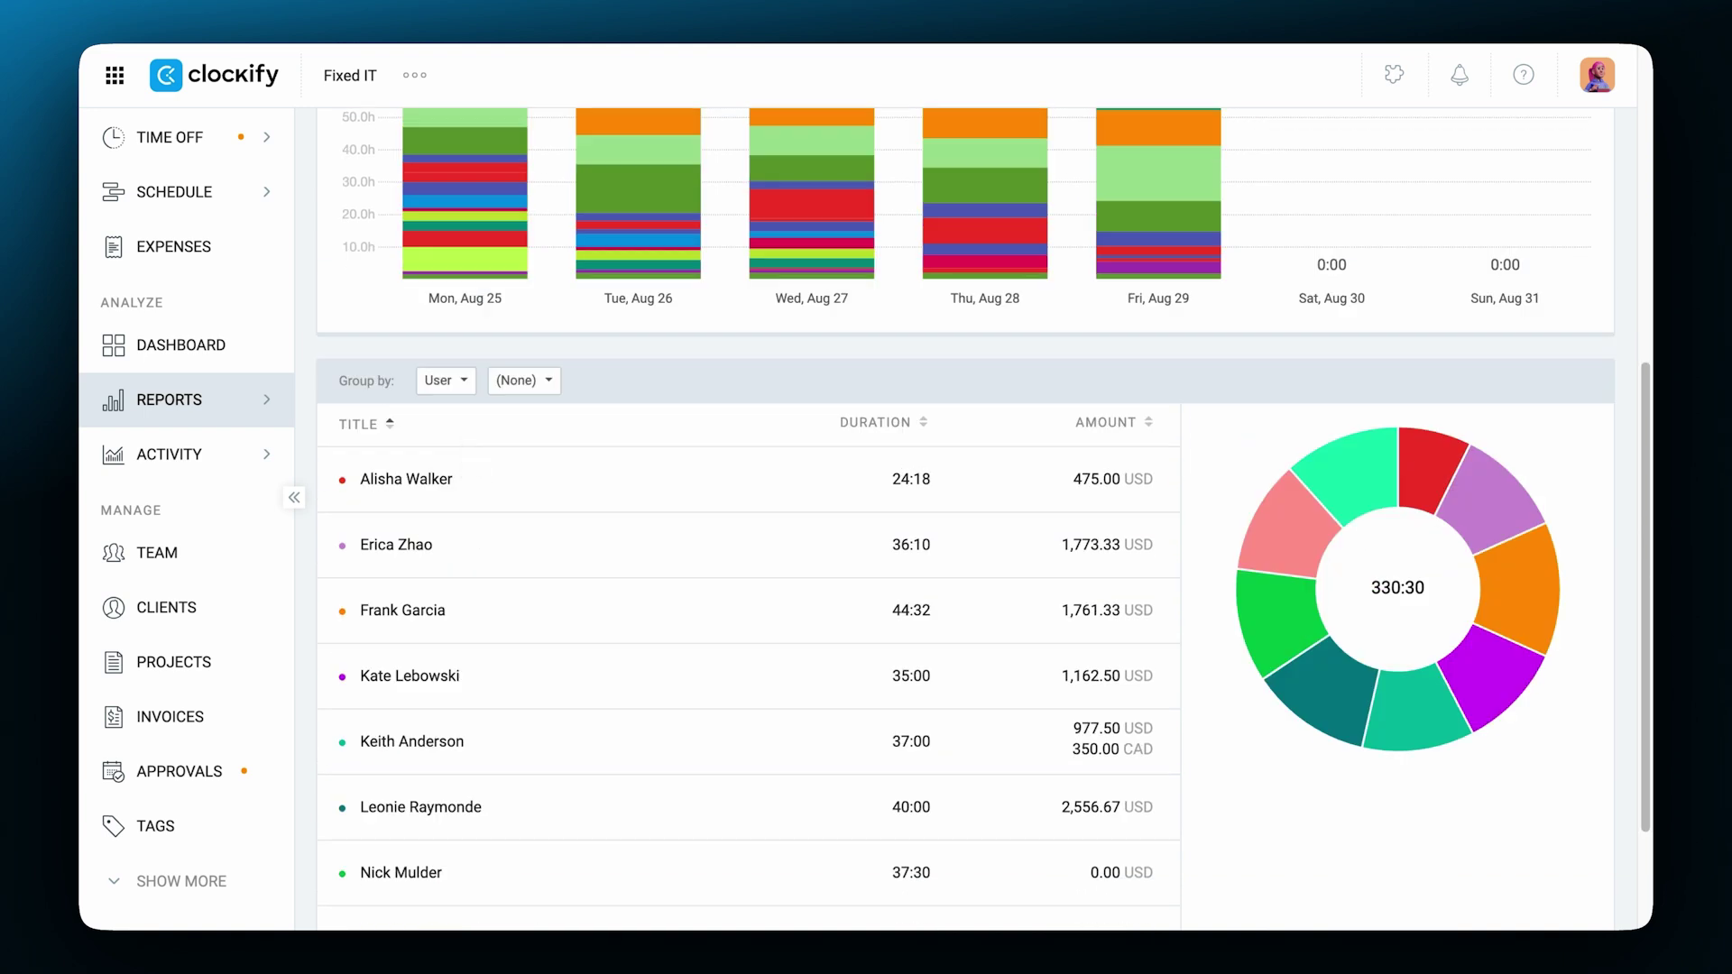
click(522, 393)
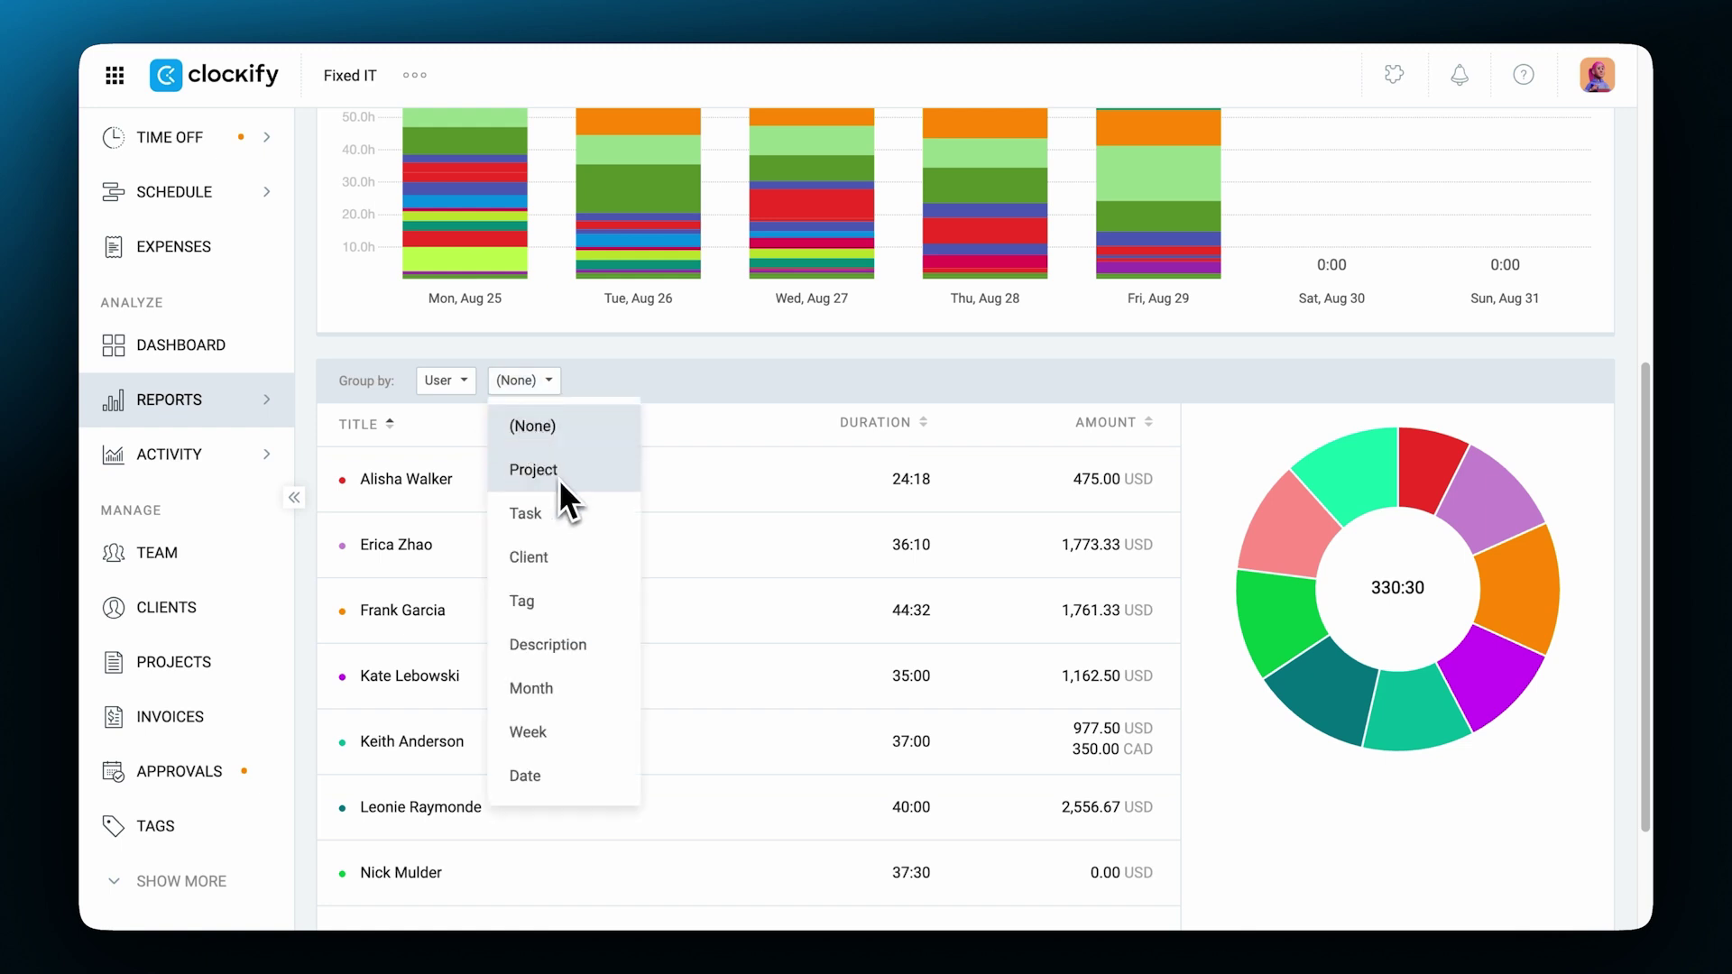
click(533, 470)
scroll(561, 479, down, 1)
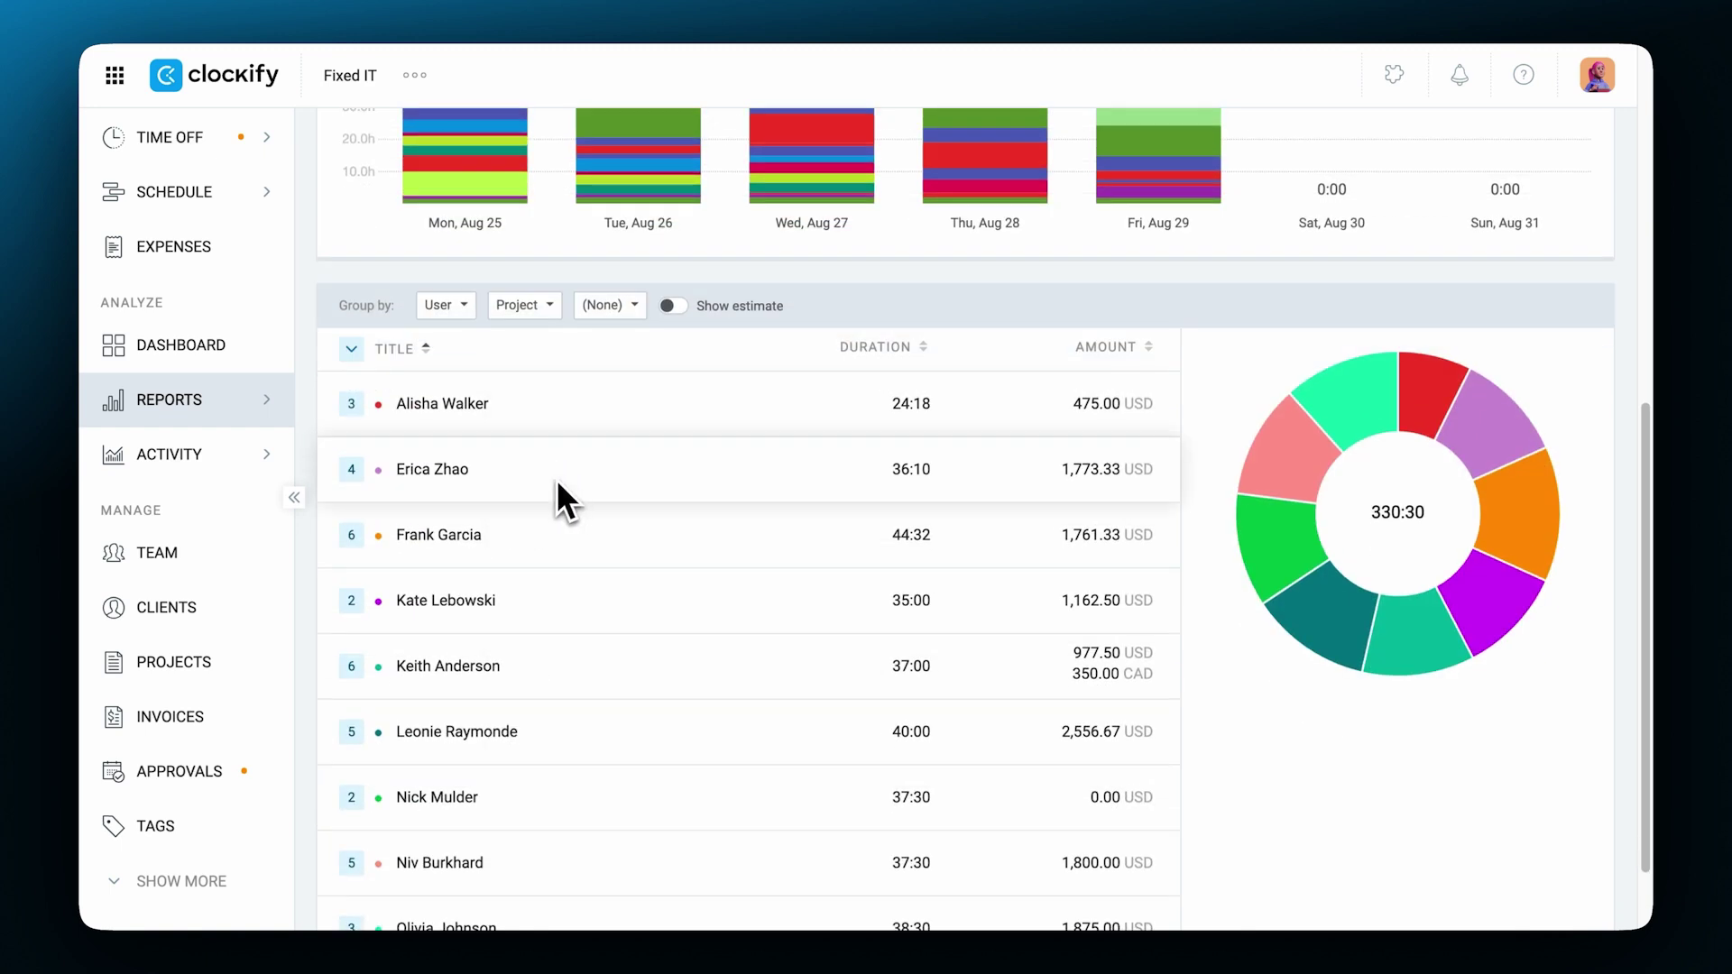
click(352, 404)
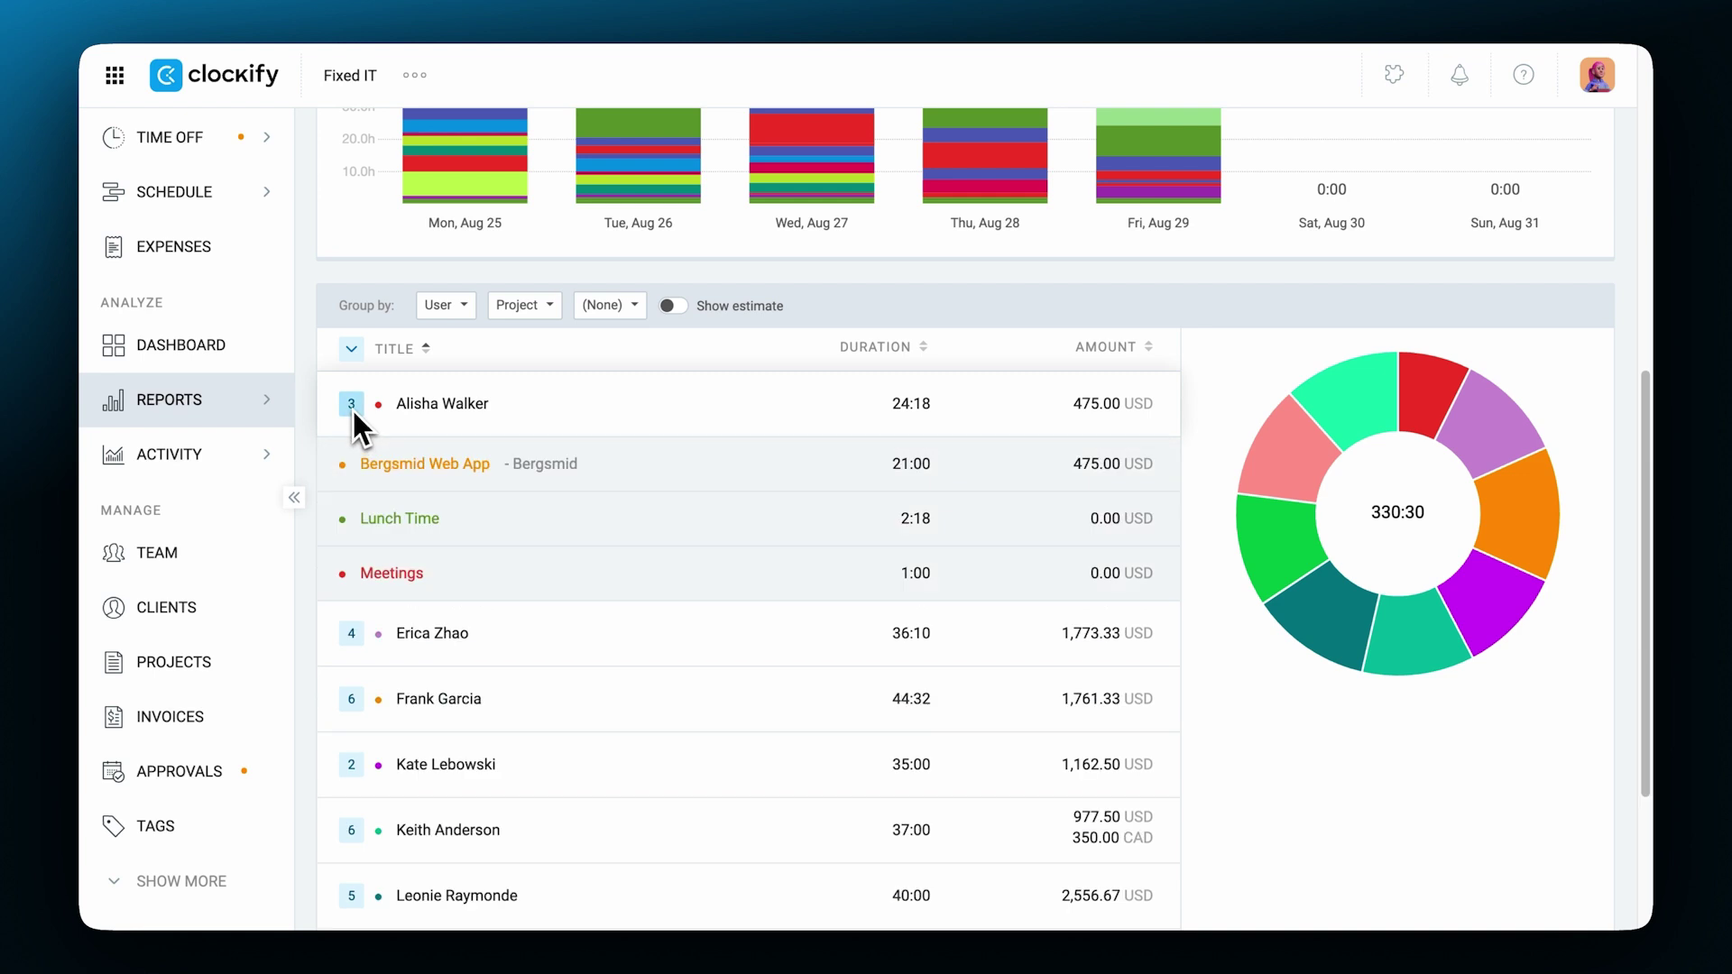
click(351, 350)
scroll(364, 448, down, 2)
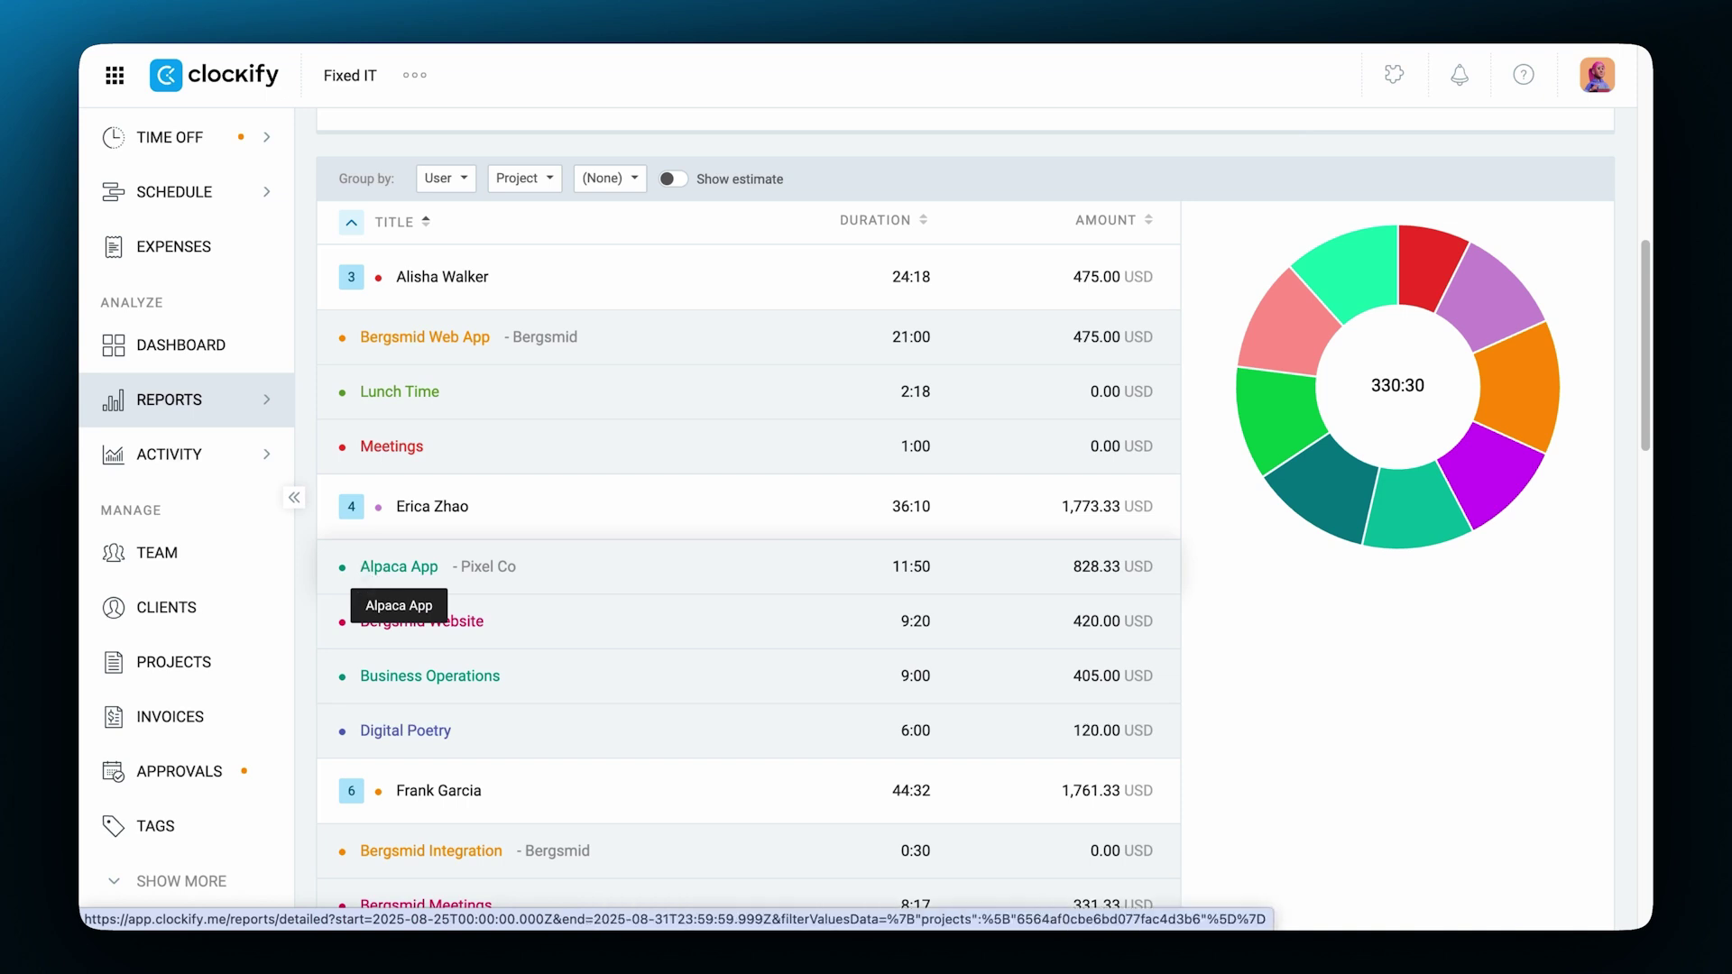
scroll(359, 560, up, 4)
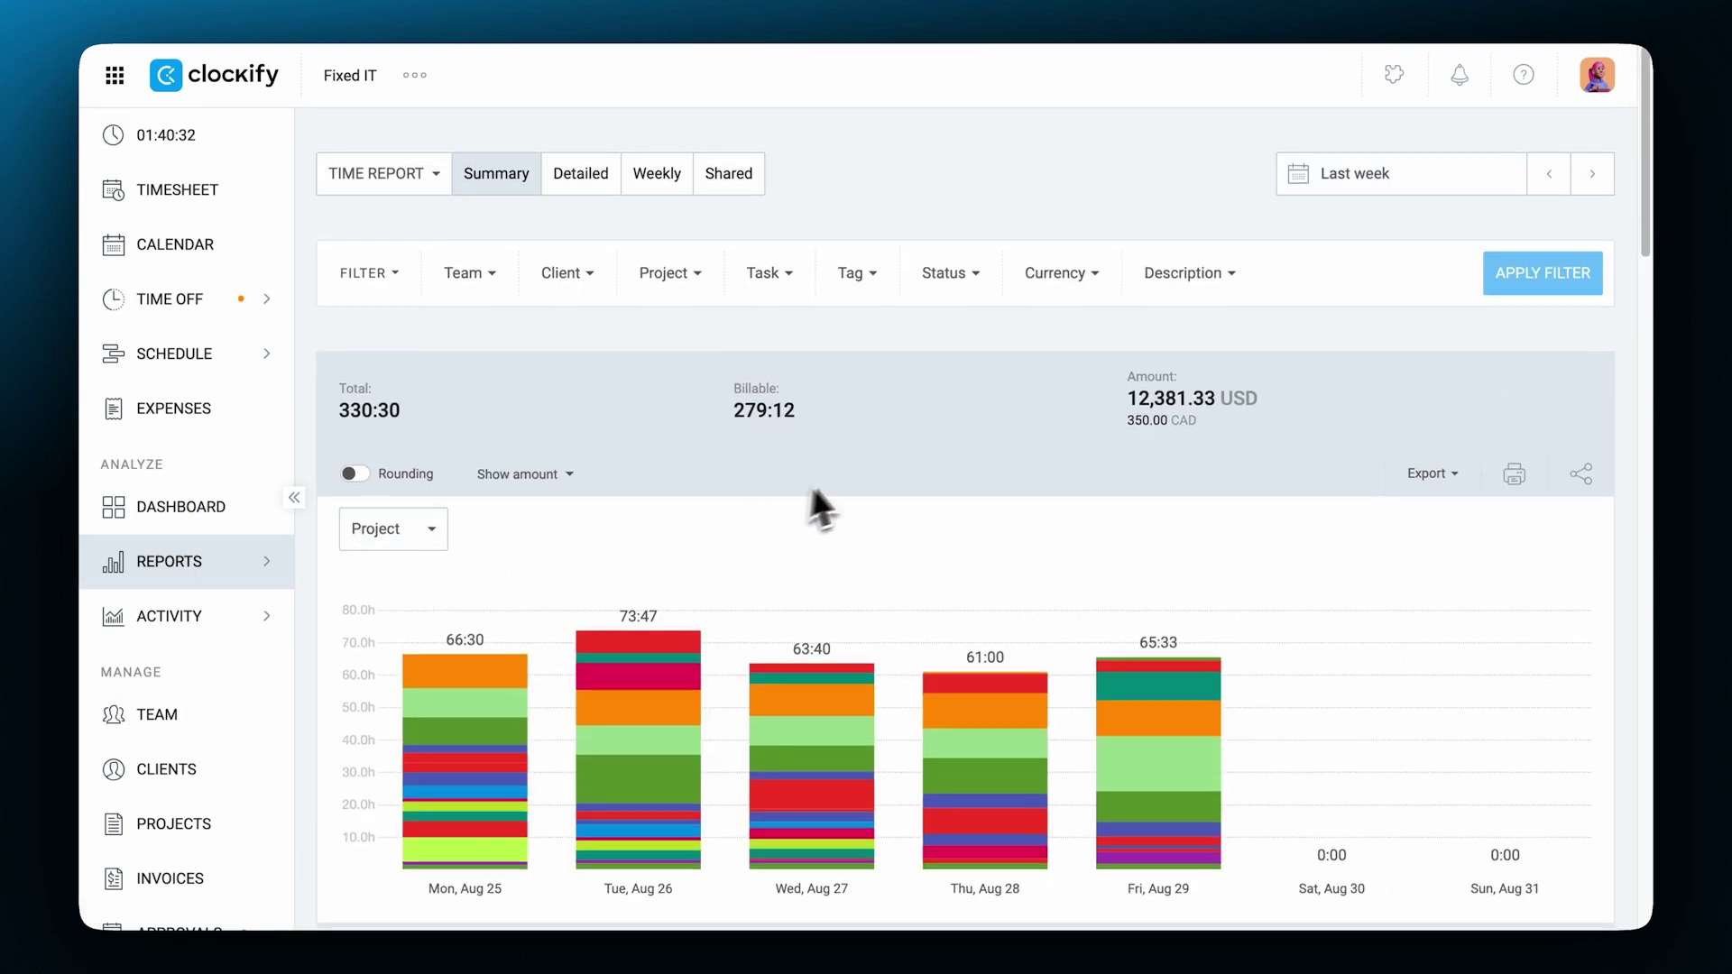
- Change the report period to This week, totaling 149:54
click(1296, 186)
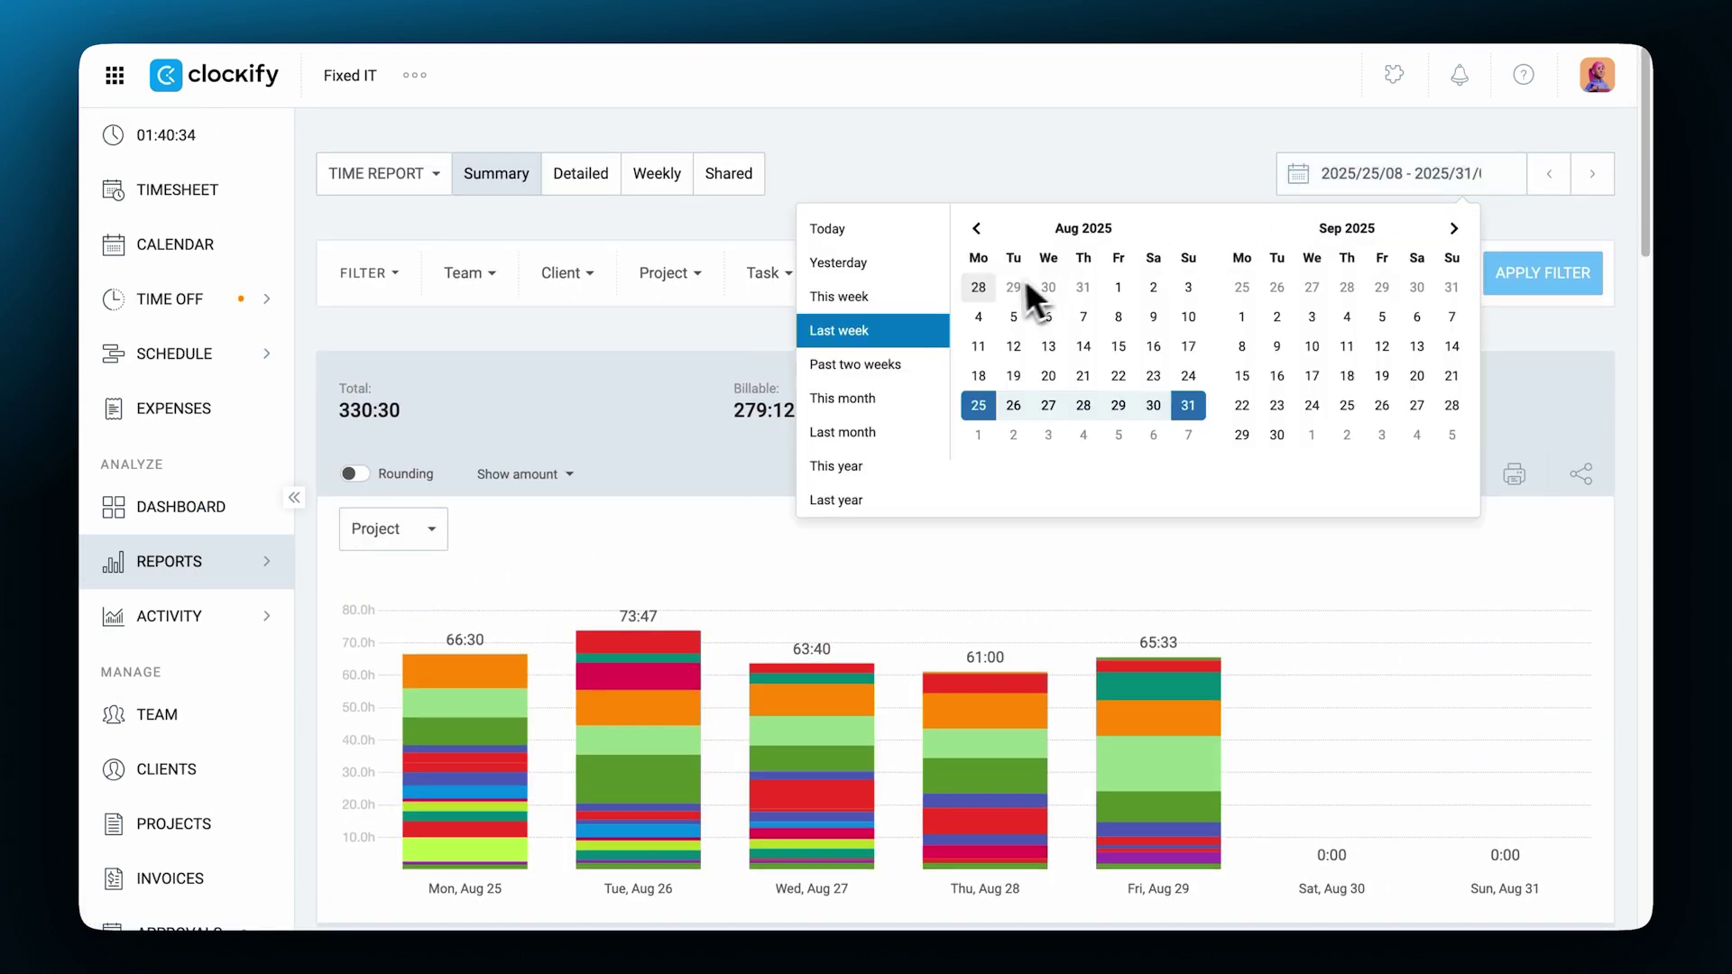
click(929, 296)
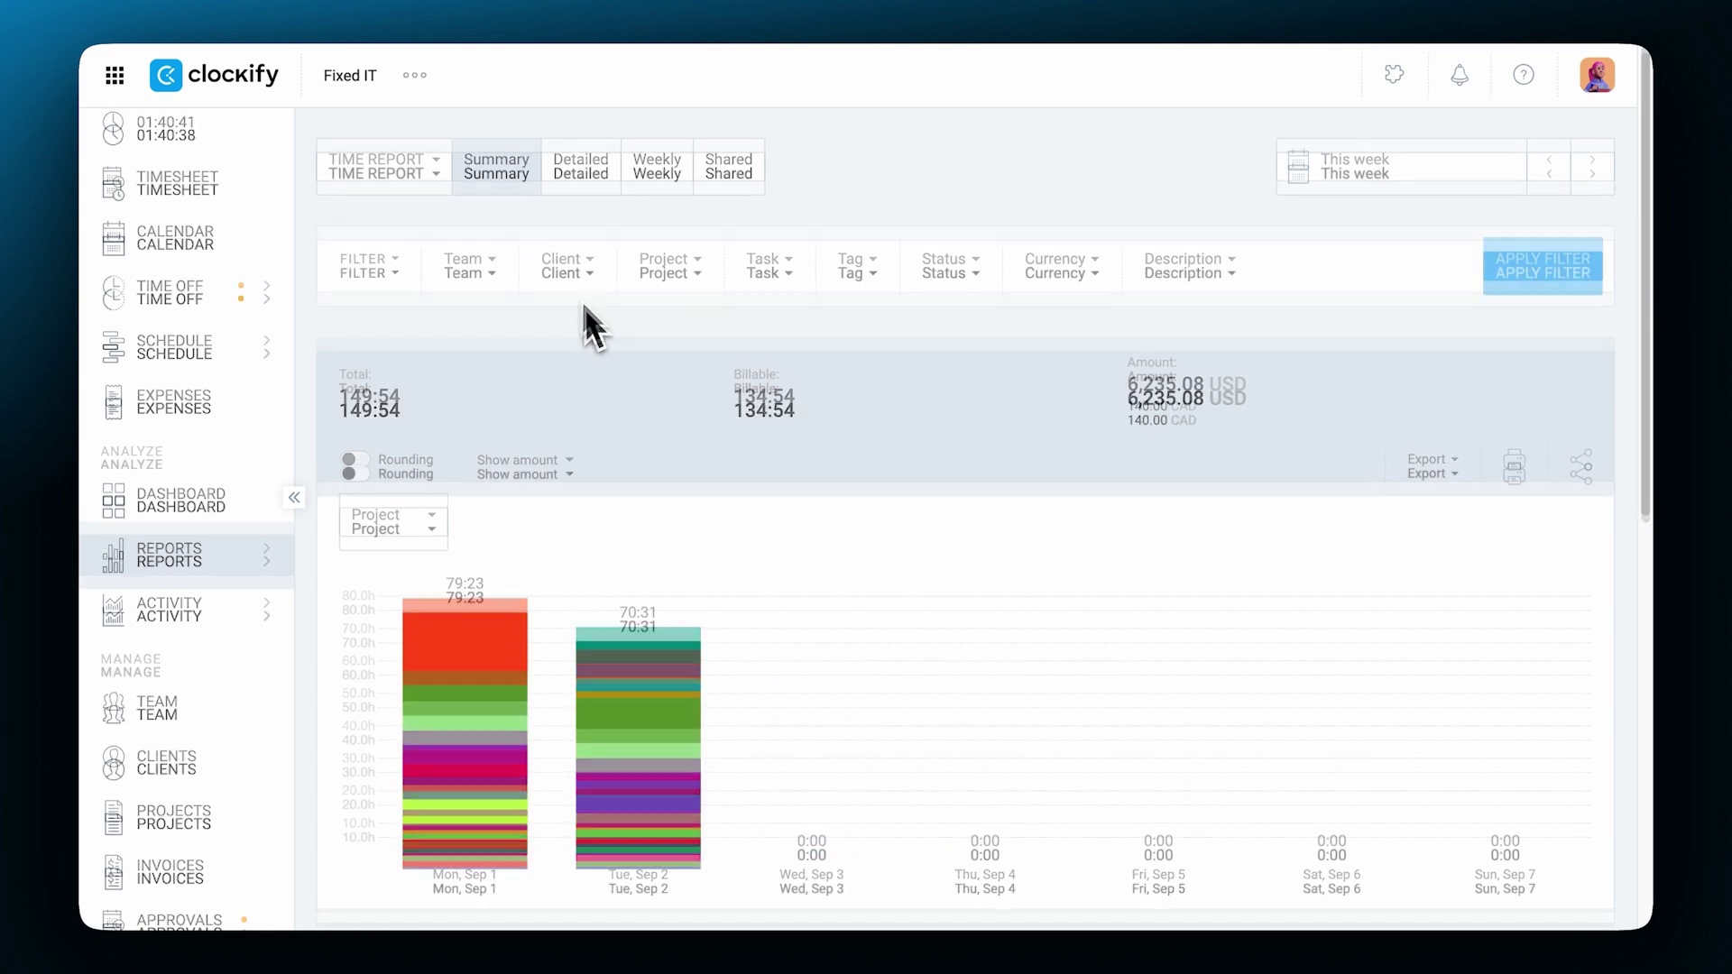
click(571, 271)
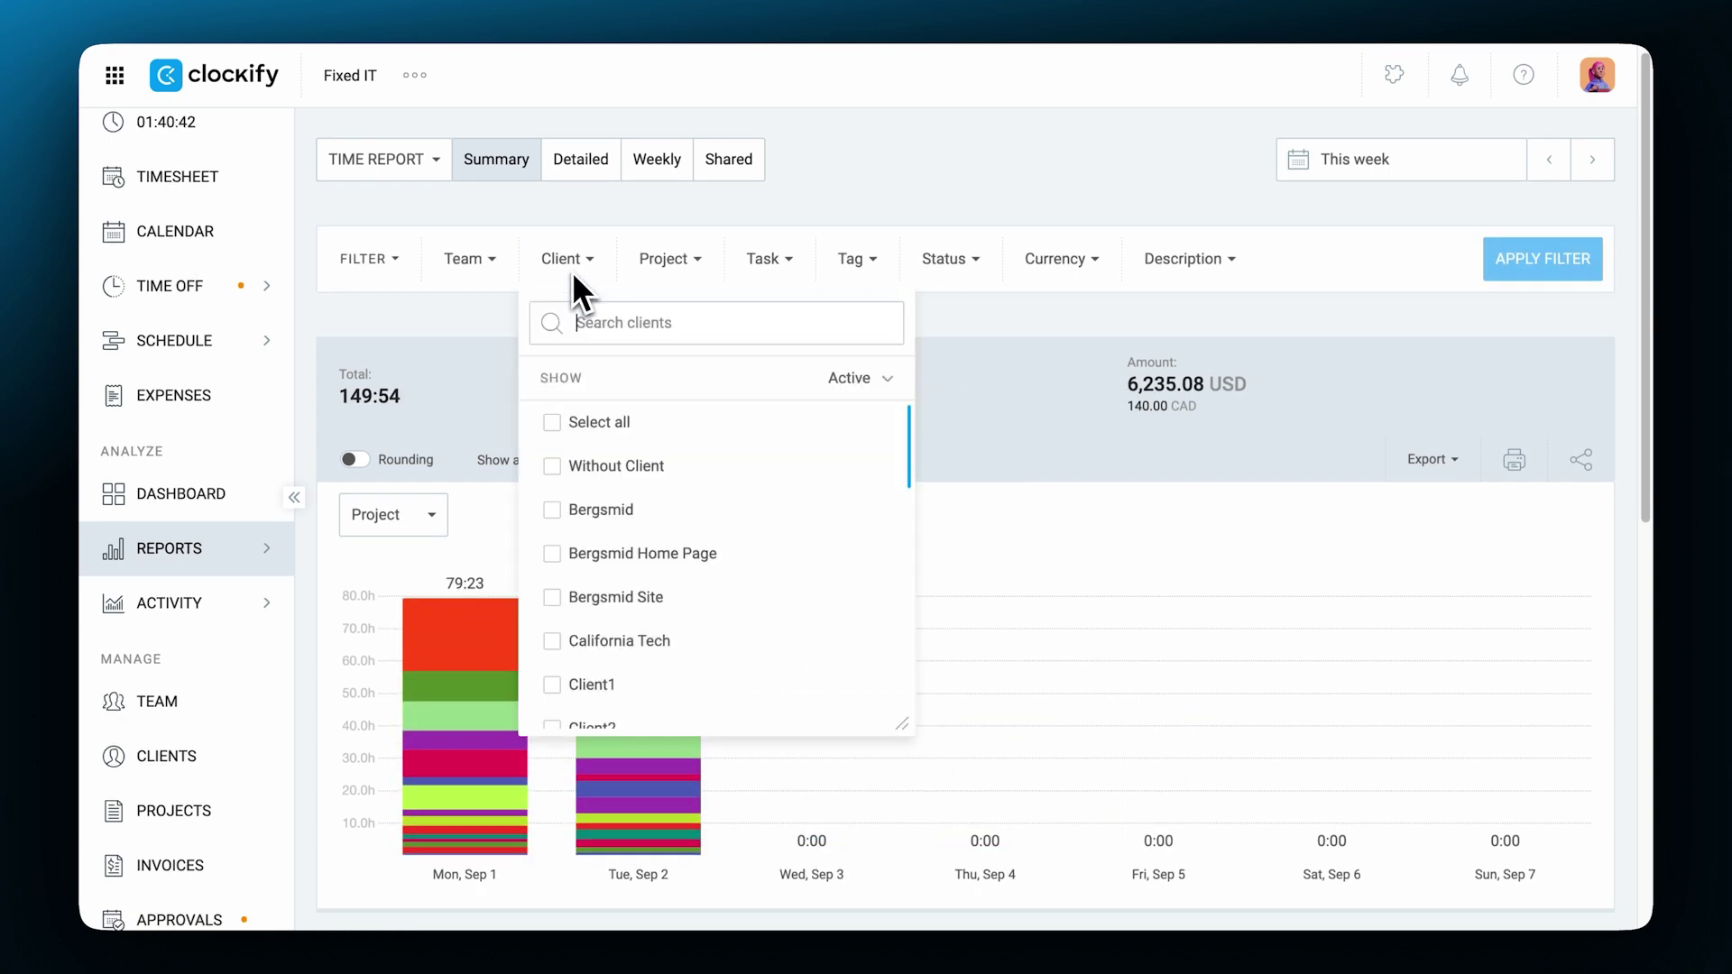
- Filter the report to clients including Bergsmid and Bergsmid Home Page, bringing the total to 25:30
click(598, 512)
click(598, 552)
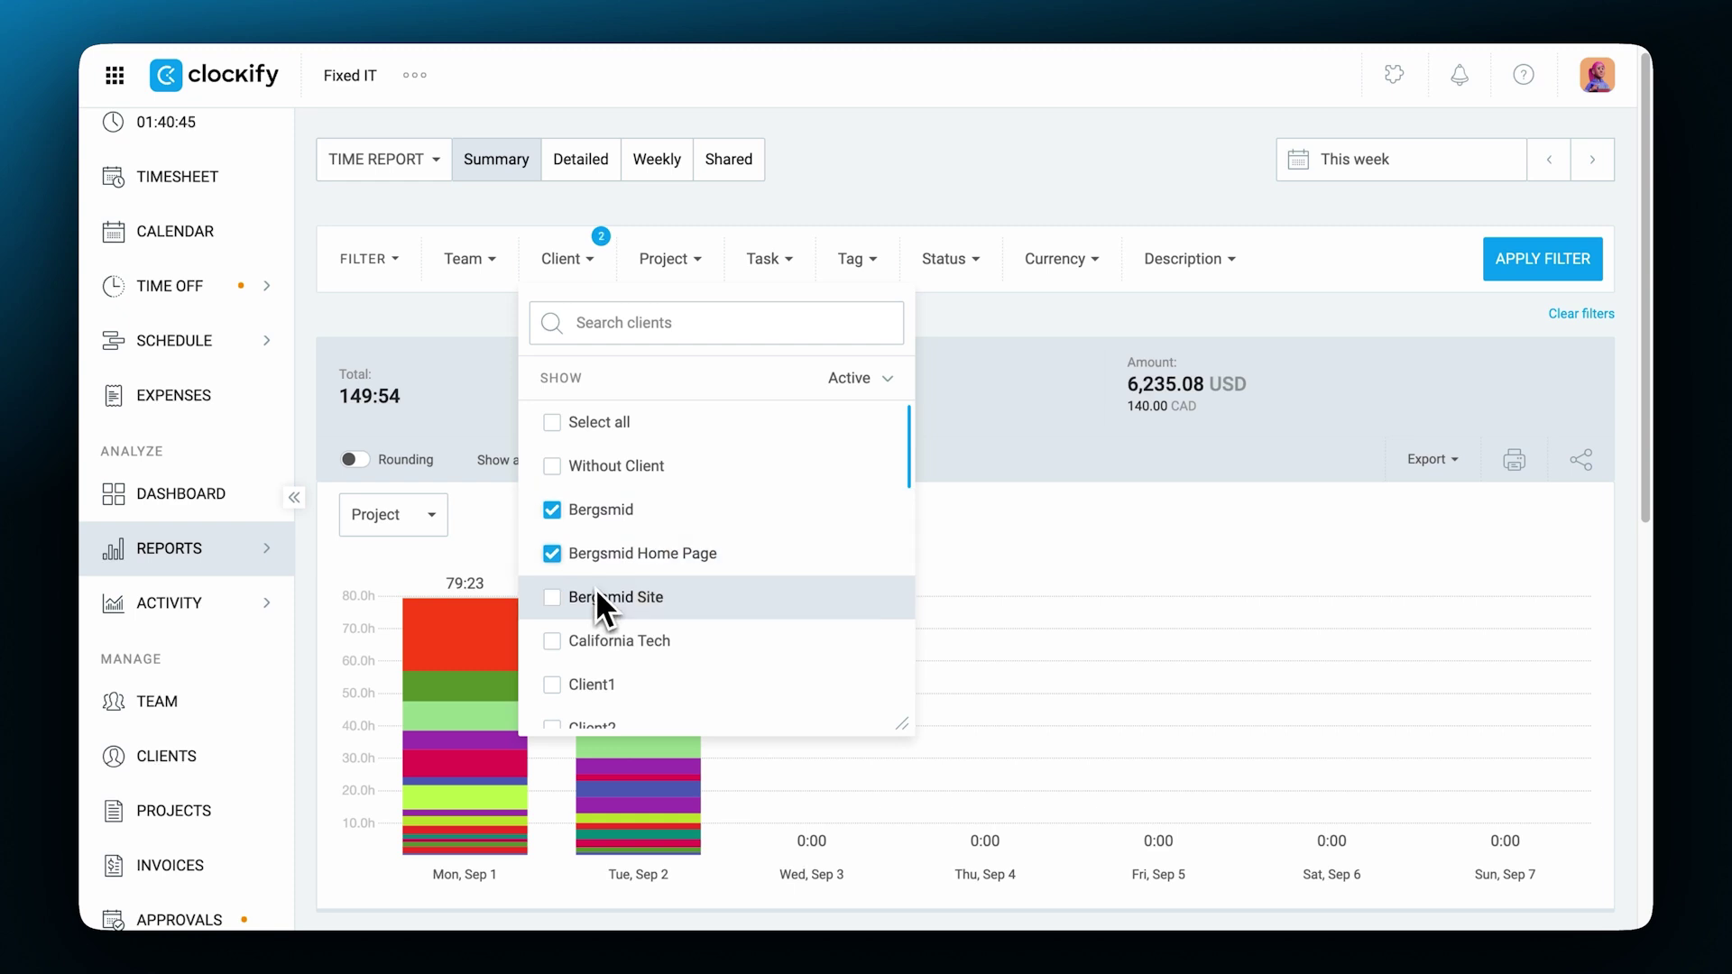
click(1505, 263)
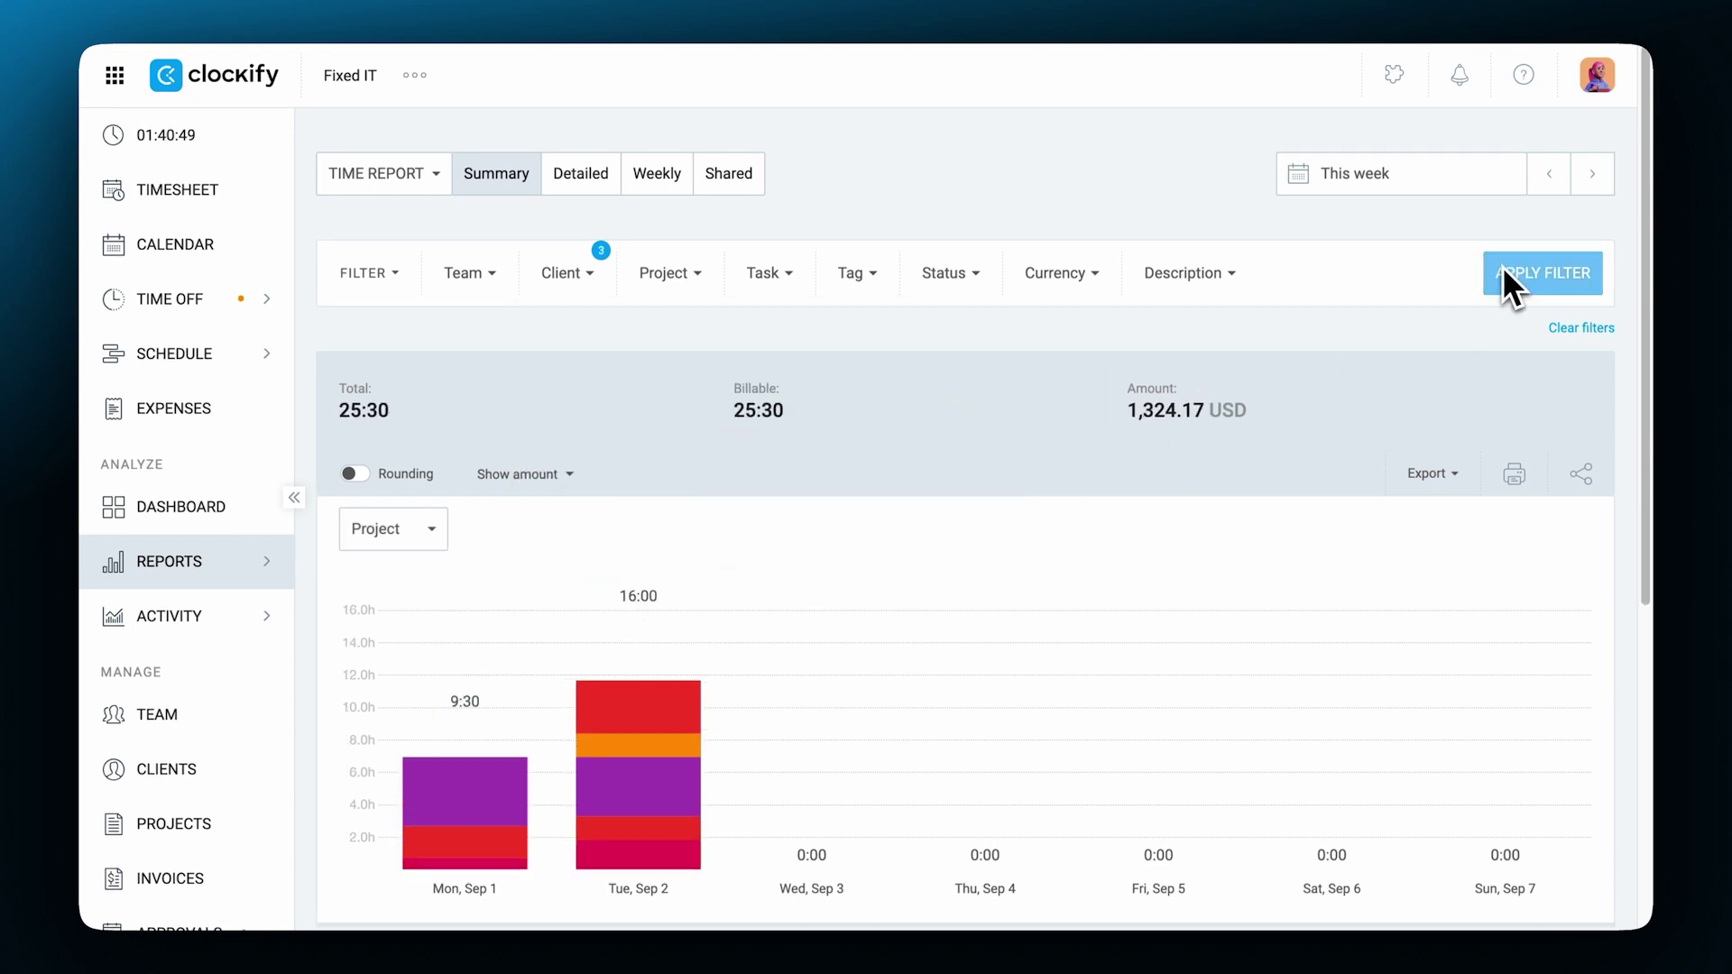
- Check the report's export options and sharing settings
click(1439, 469)
click(1438, 469)
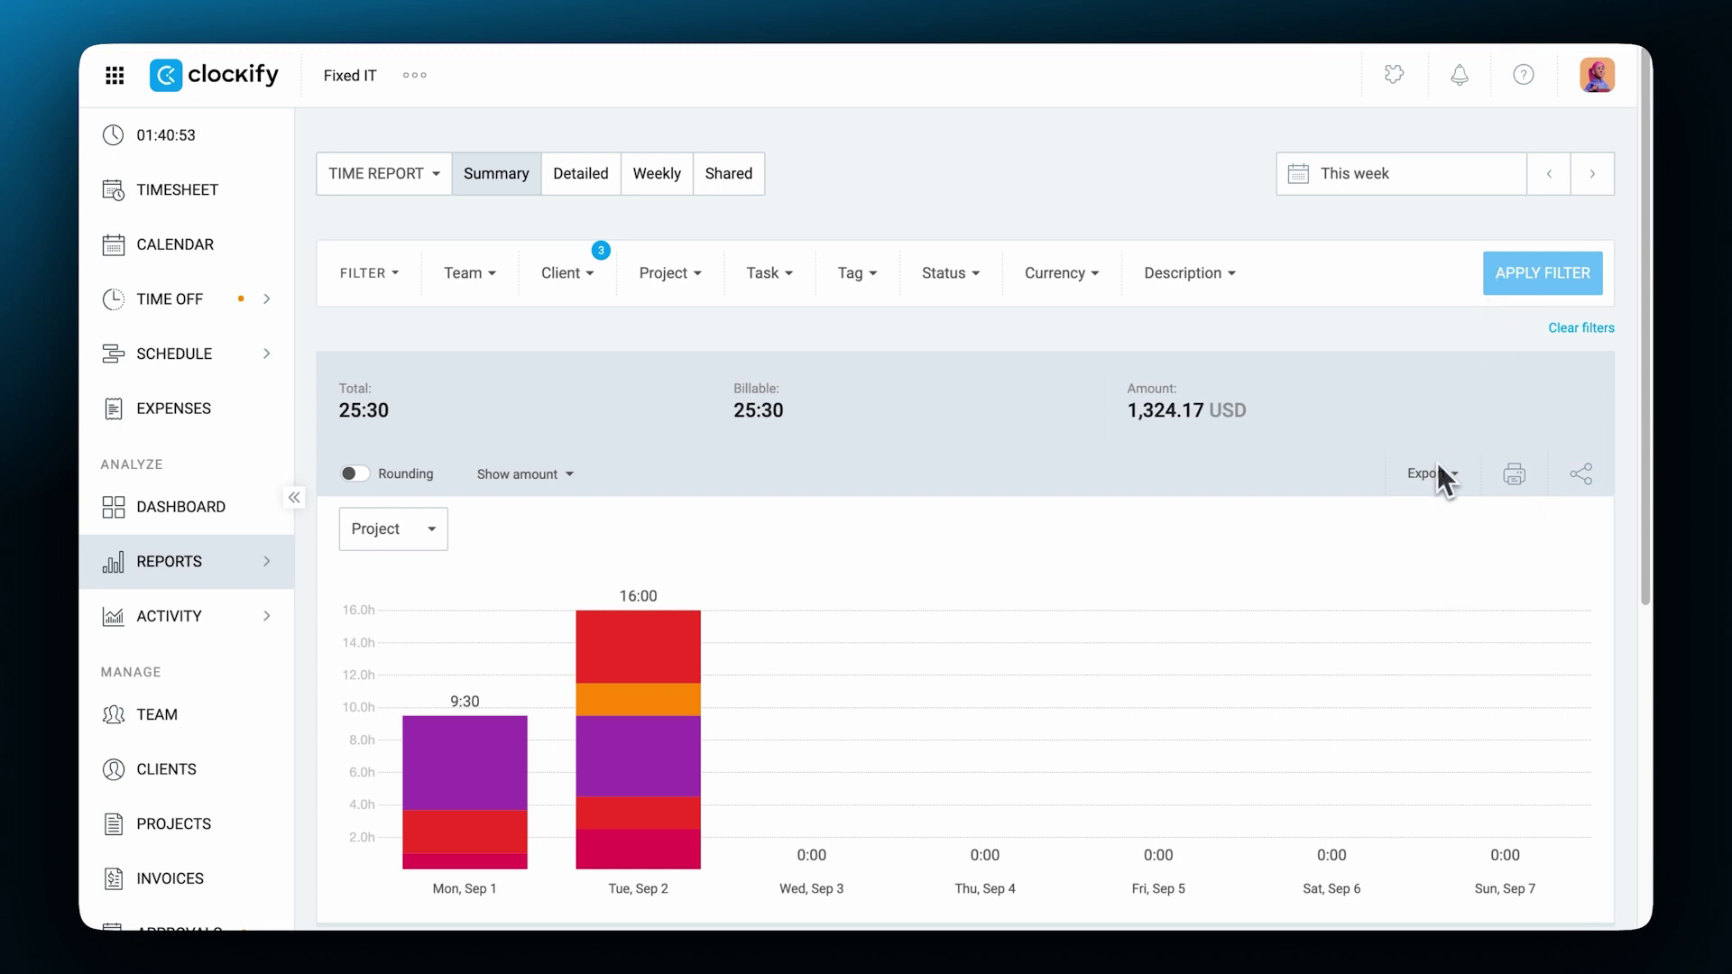
click(1574, 475)
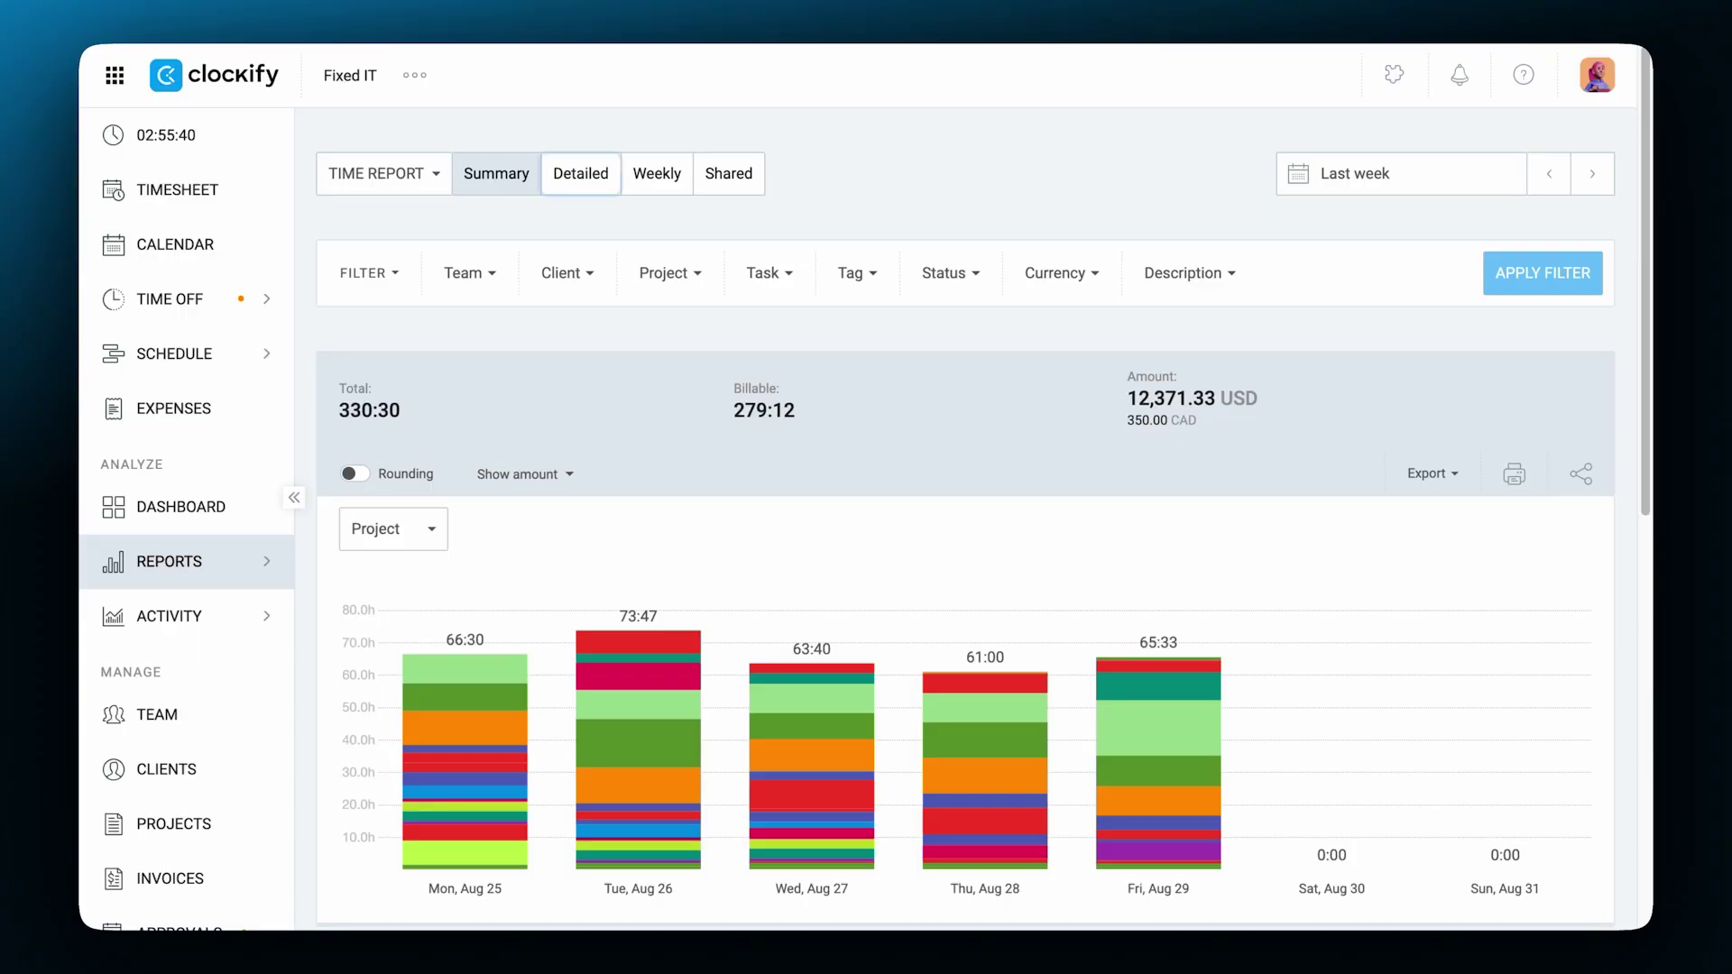
- Switch to the Detailed report and scroll through last week's entries
click(599, 180)
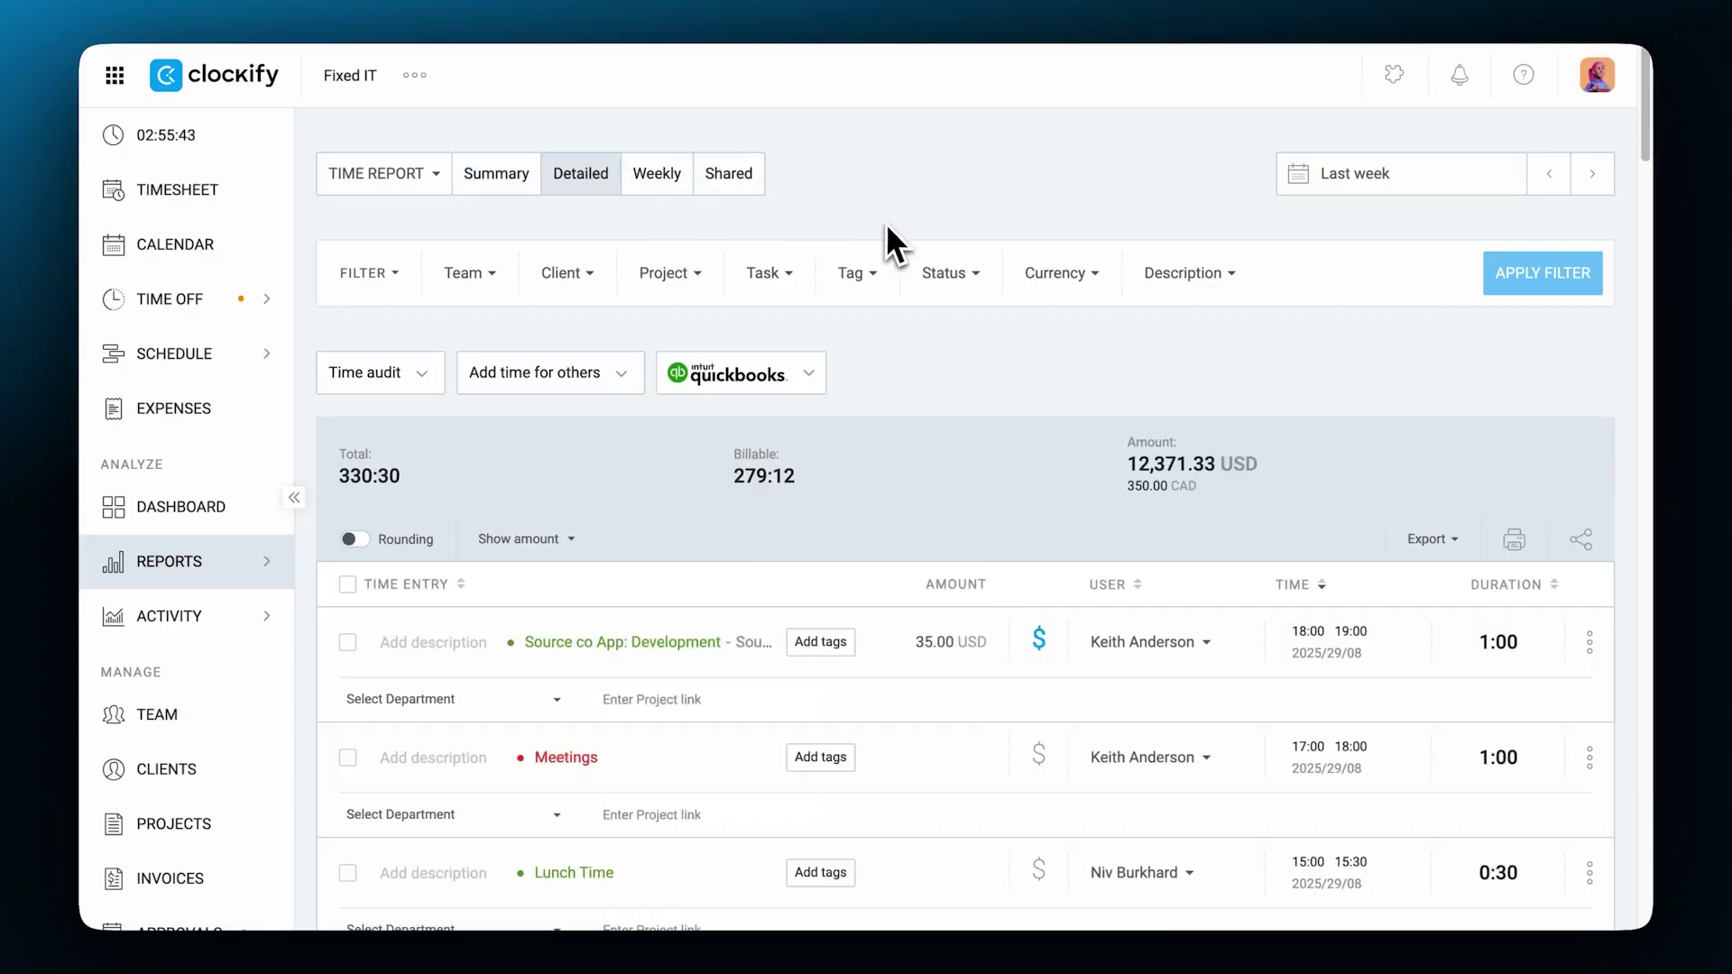
scroll(886, 223, down, 3)
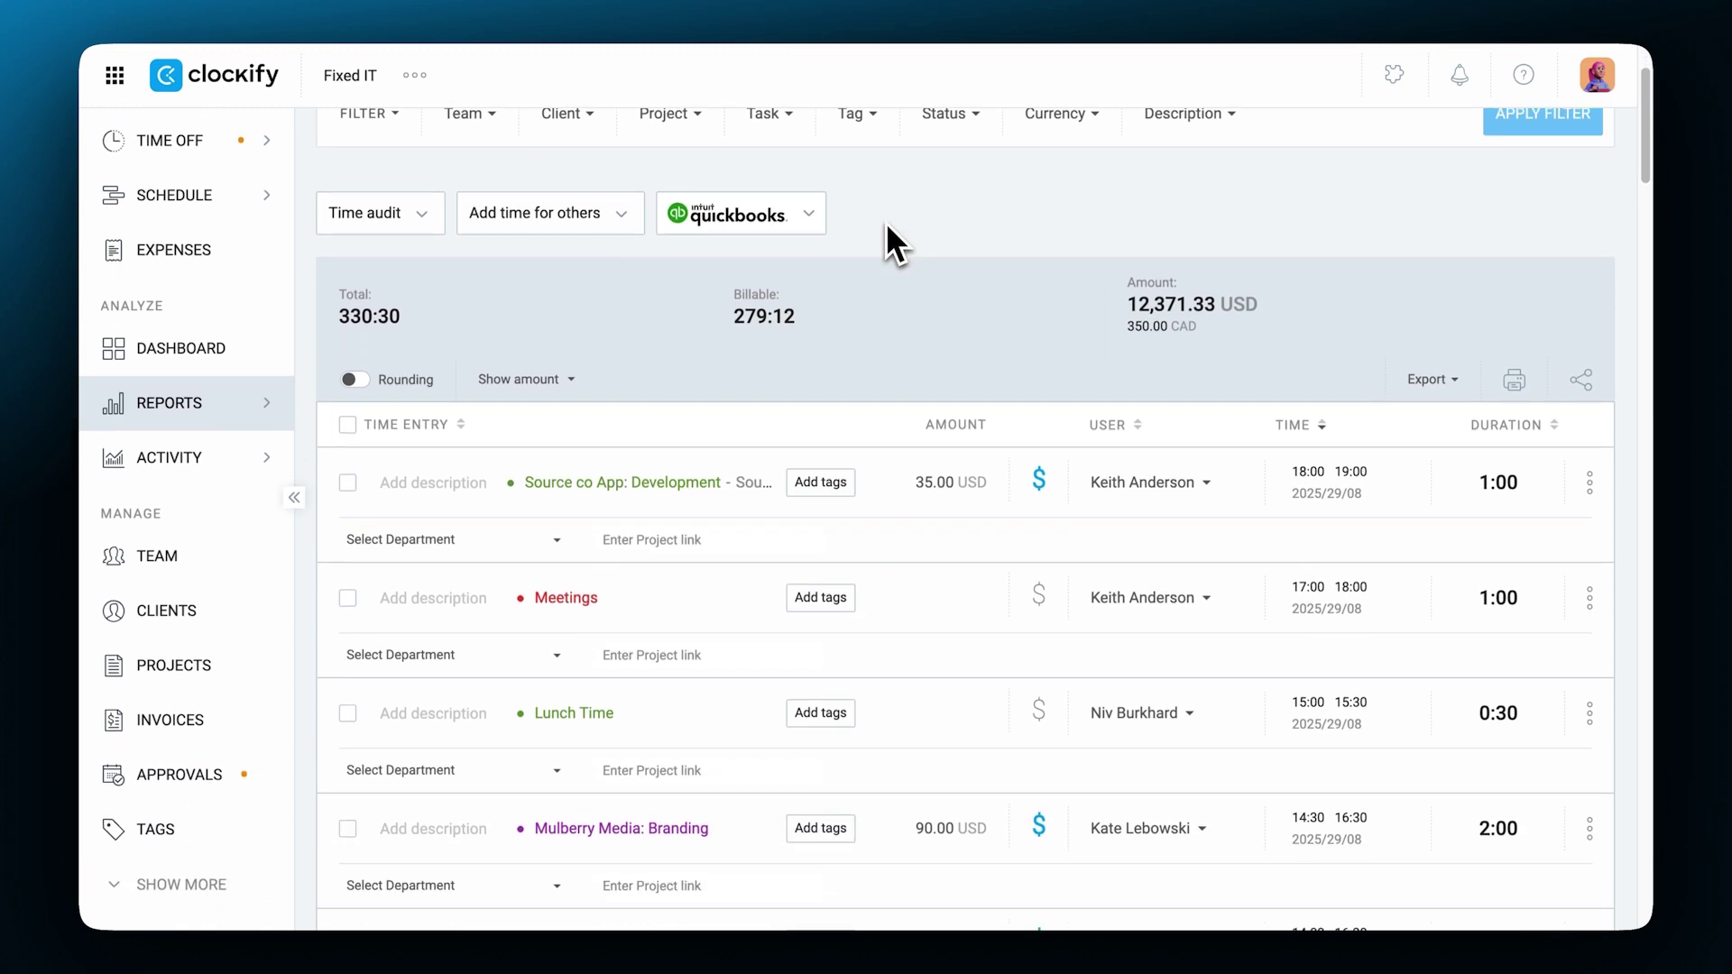
scroll(886, 222, down, 1)
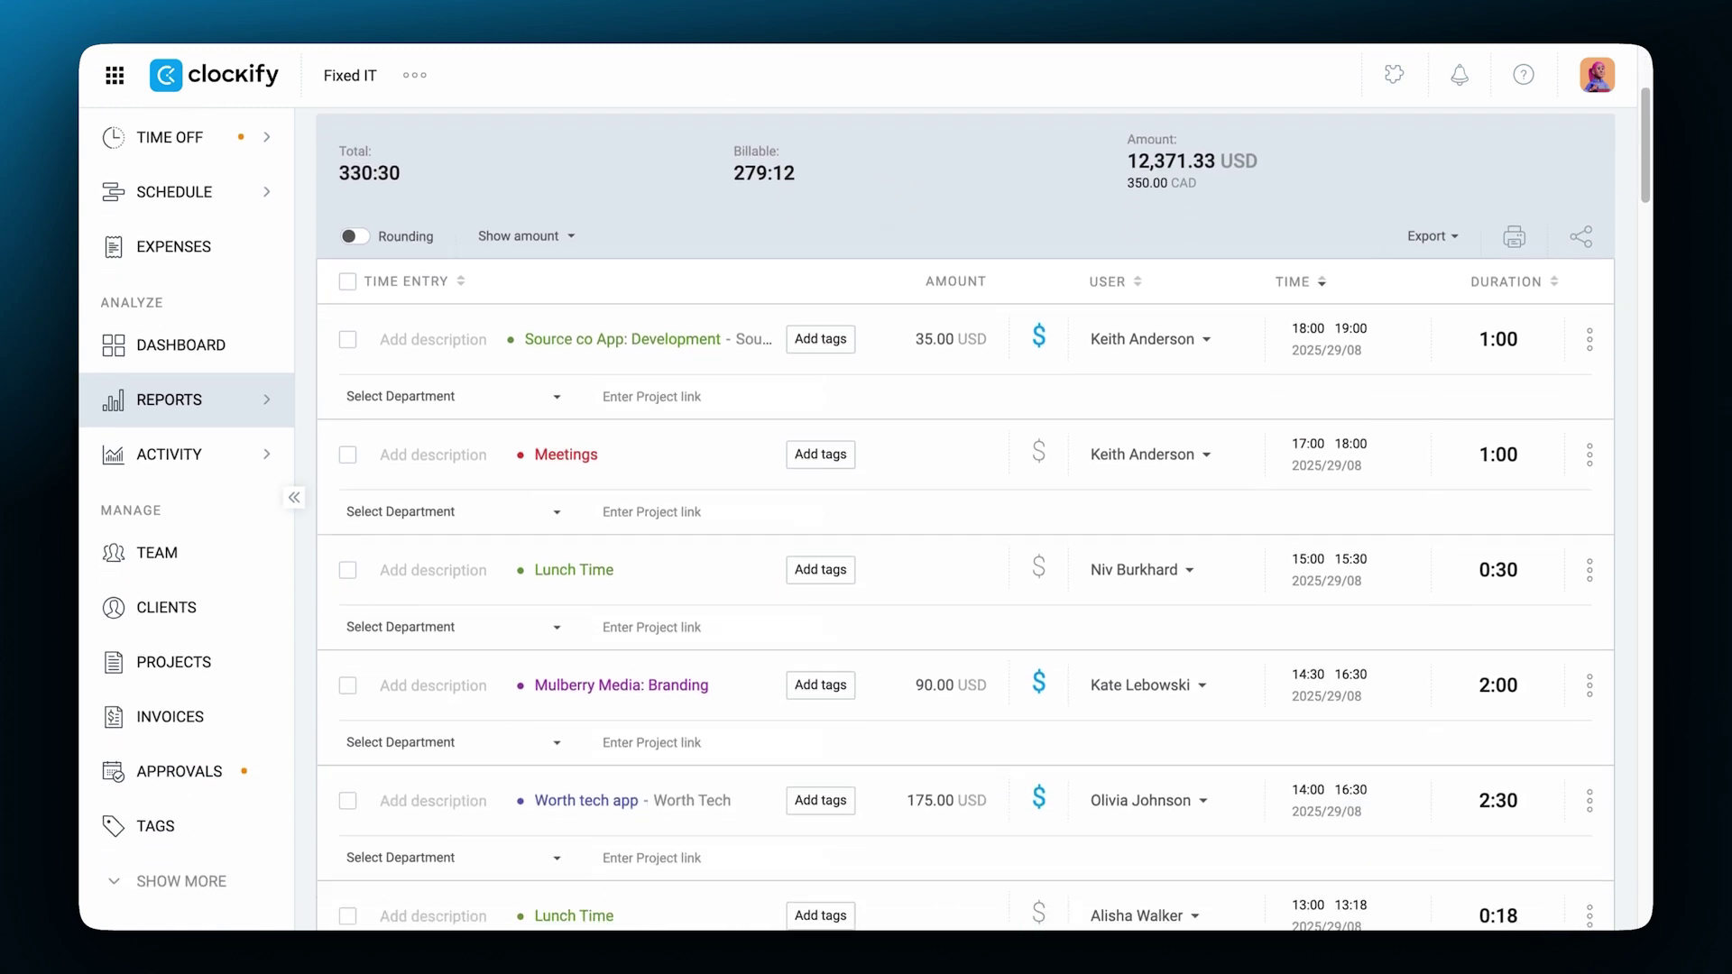
scroll(965, 519, down, 3)
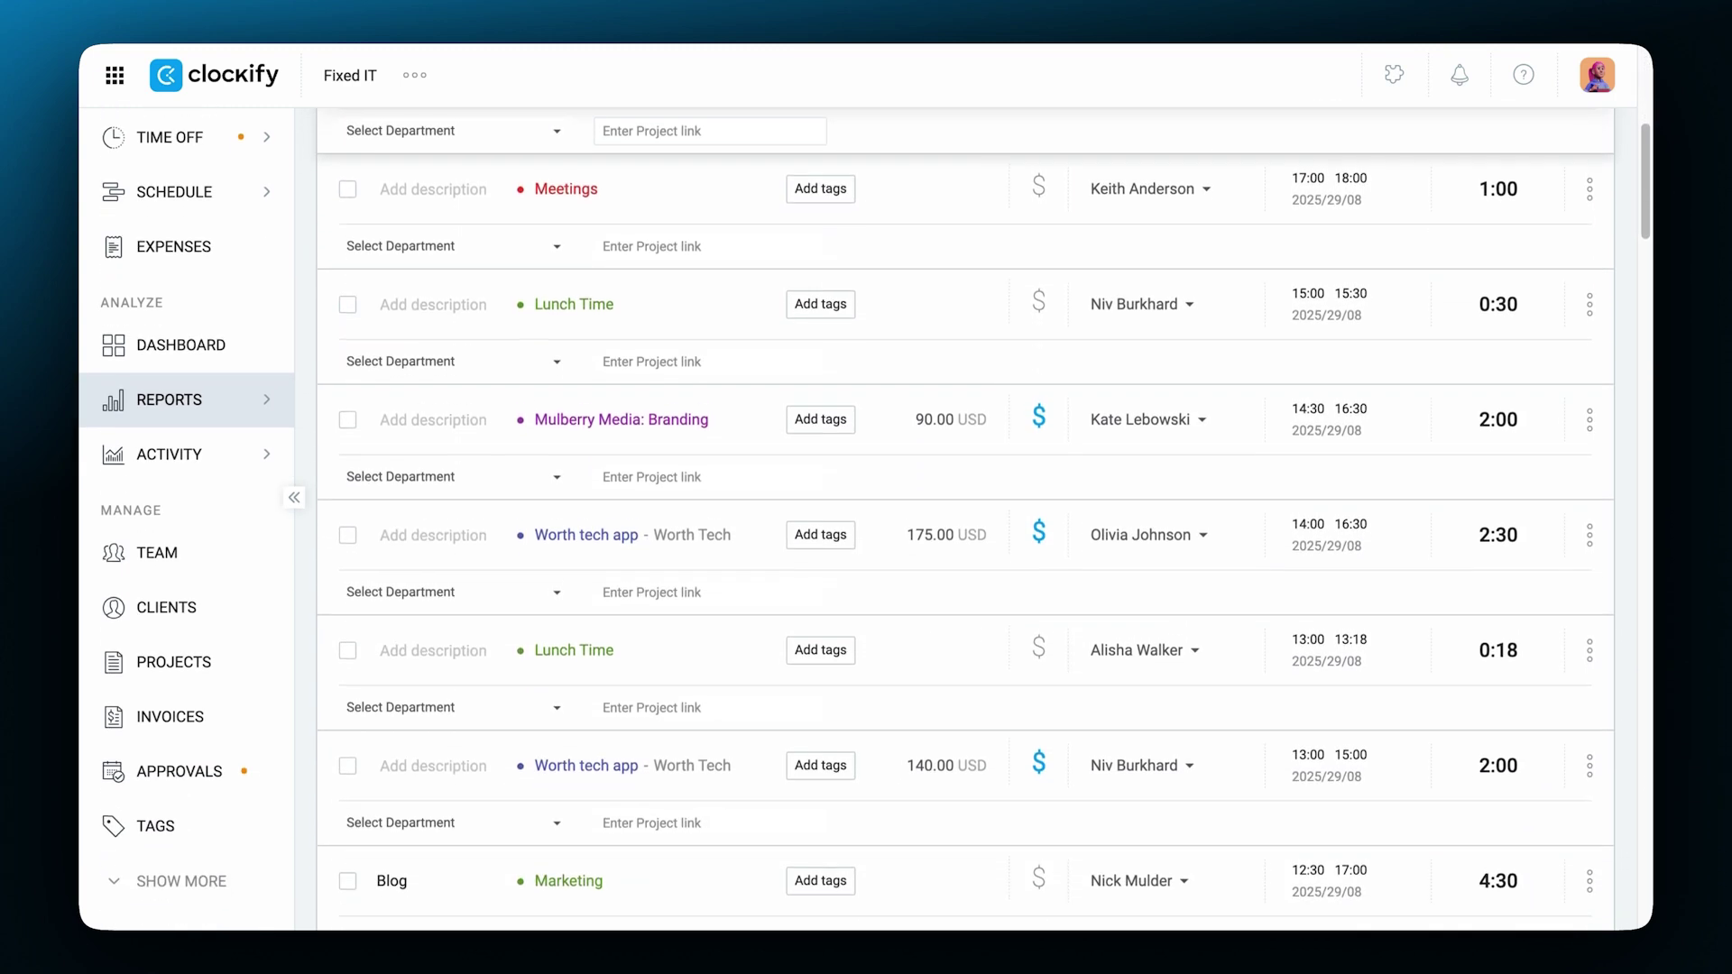
scroll(886, 220, down, 1)
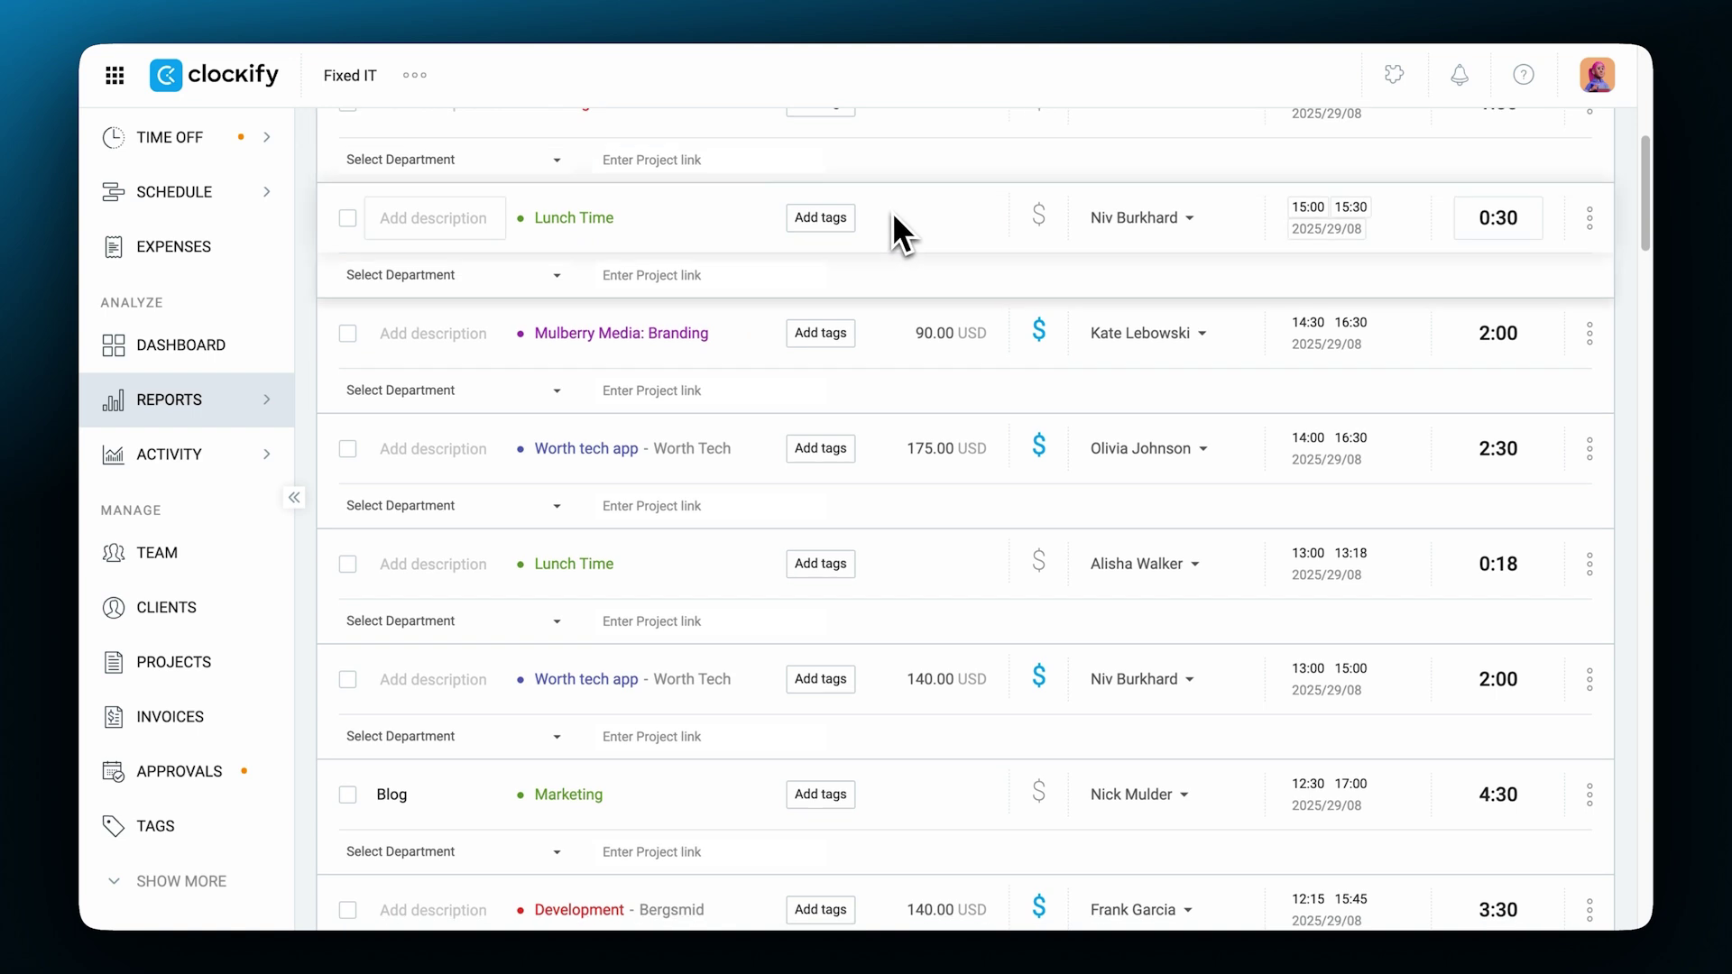
- Set the Blog entry's project to Marketing: ForeverApp and reassign it to another user
click(616, 453)
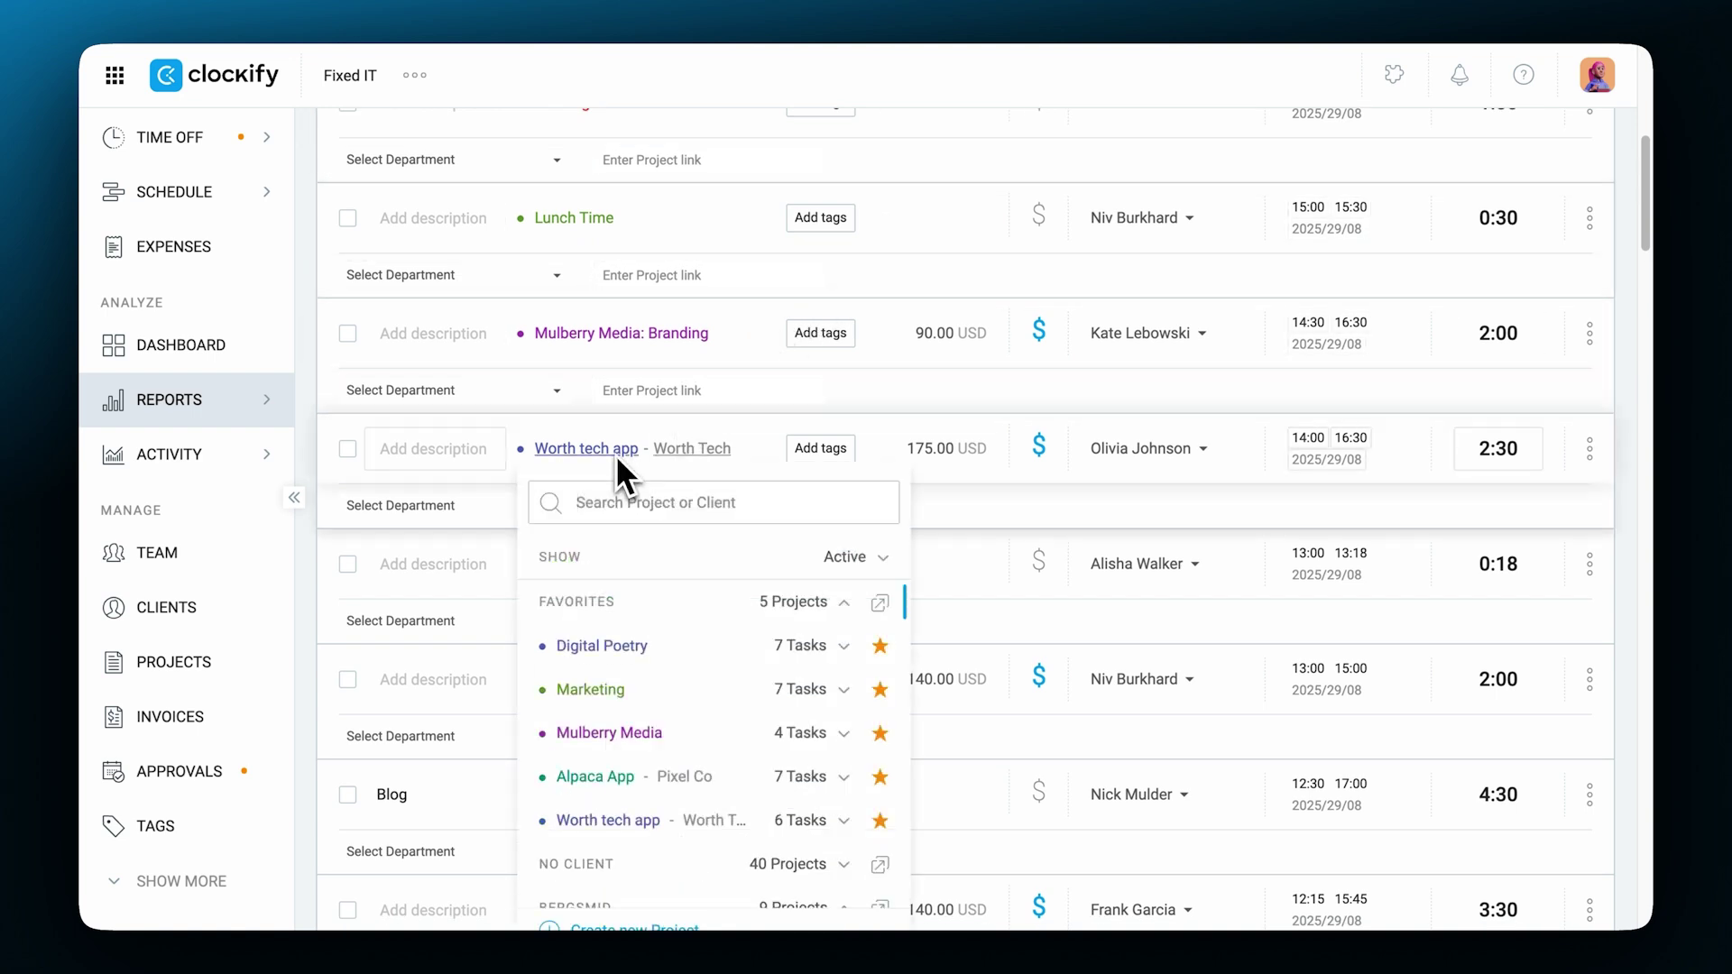
click(781, 689)
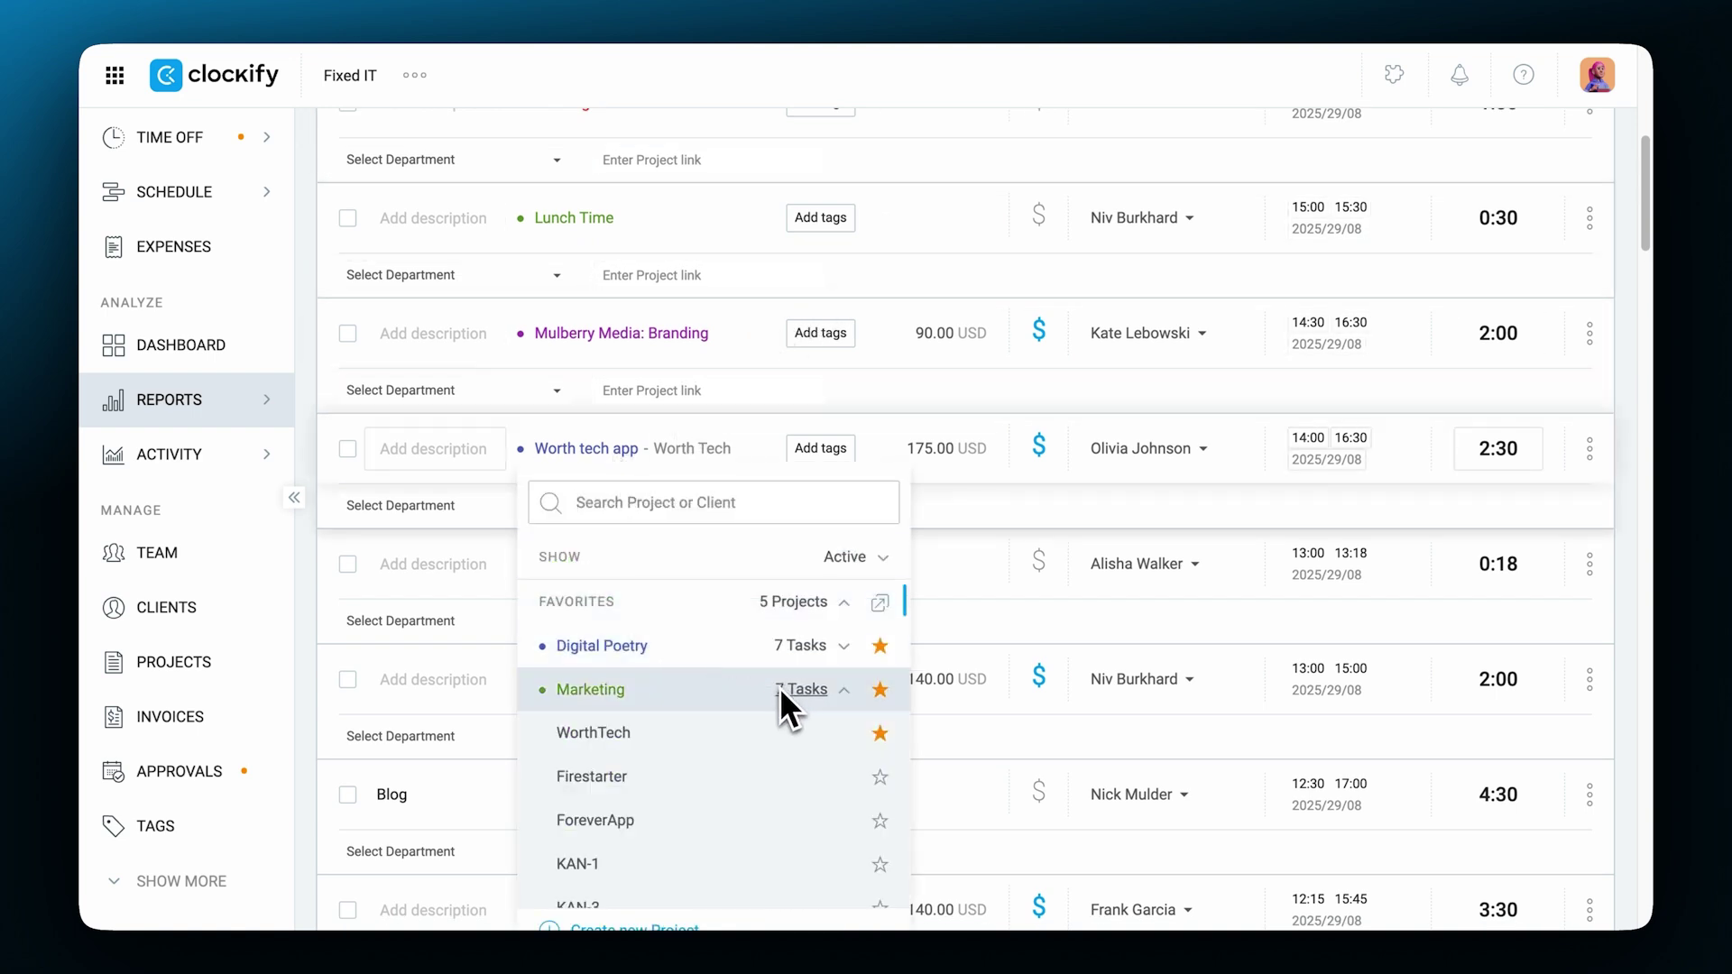
click(714, 816)
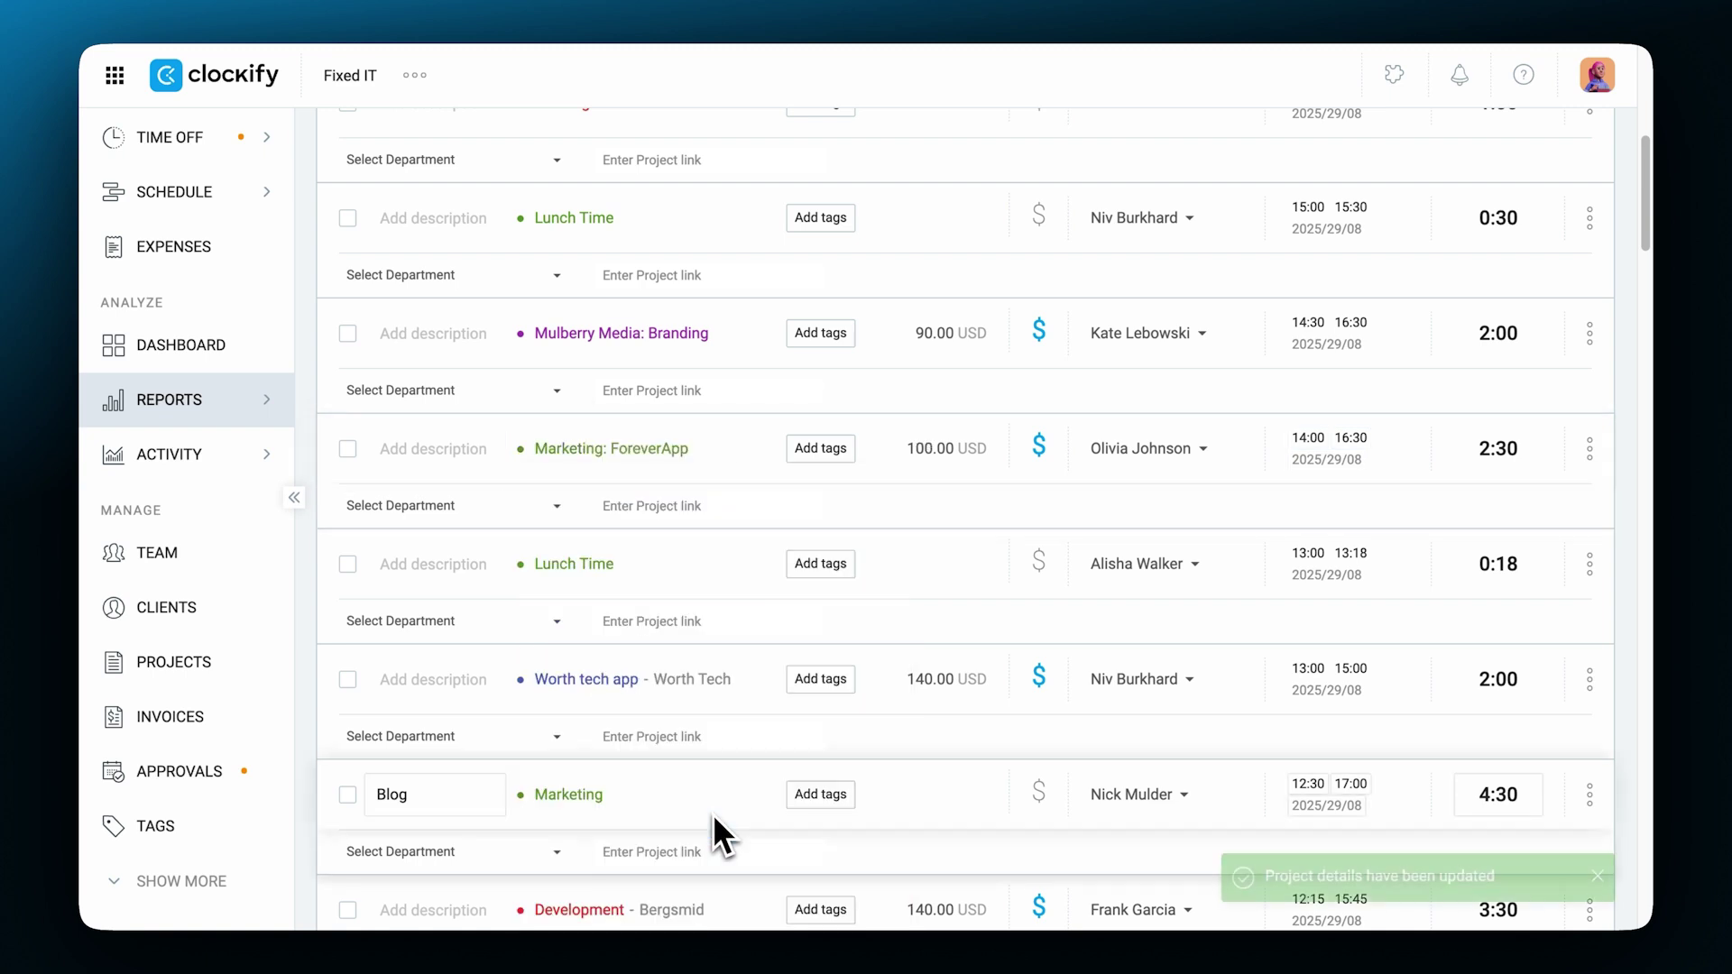
click(1112, 458)
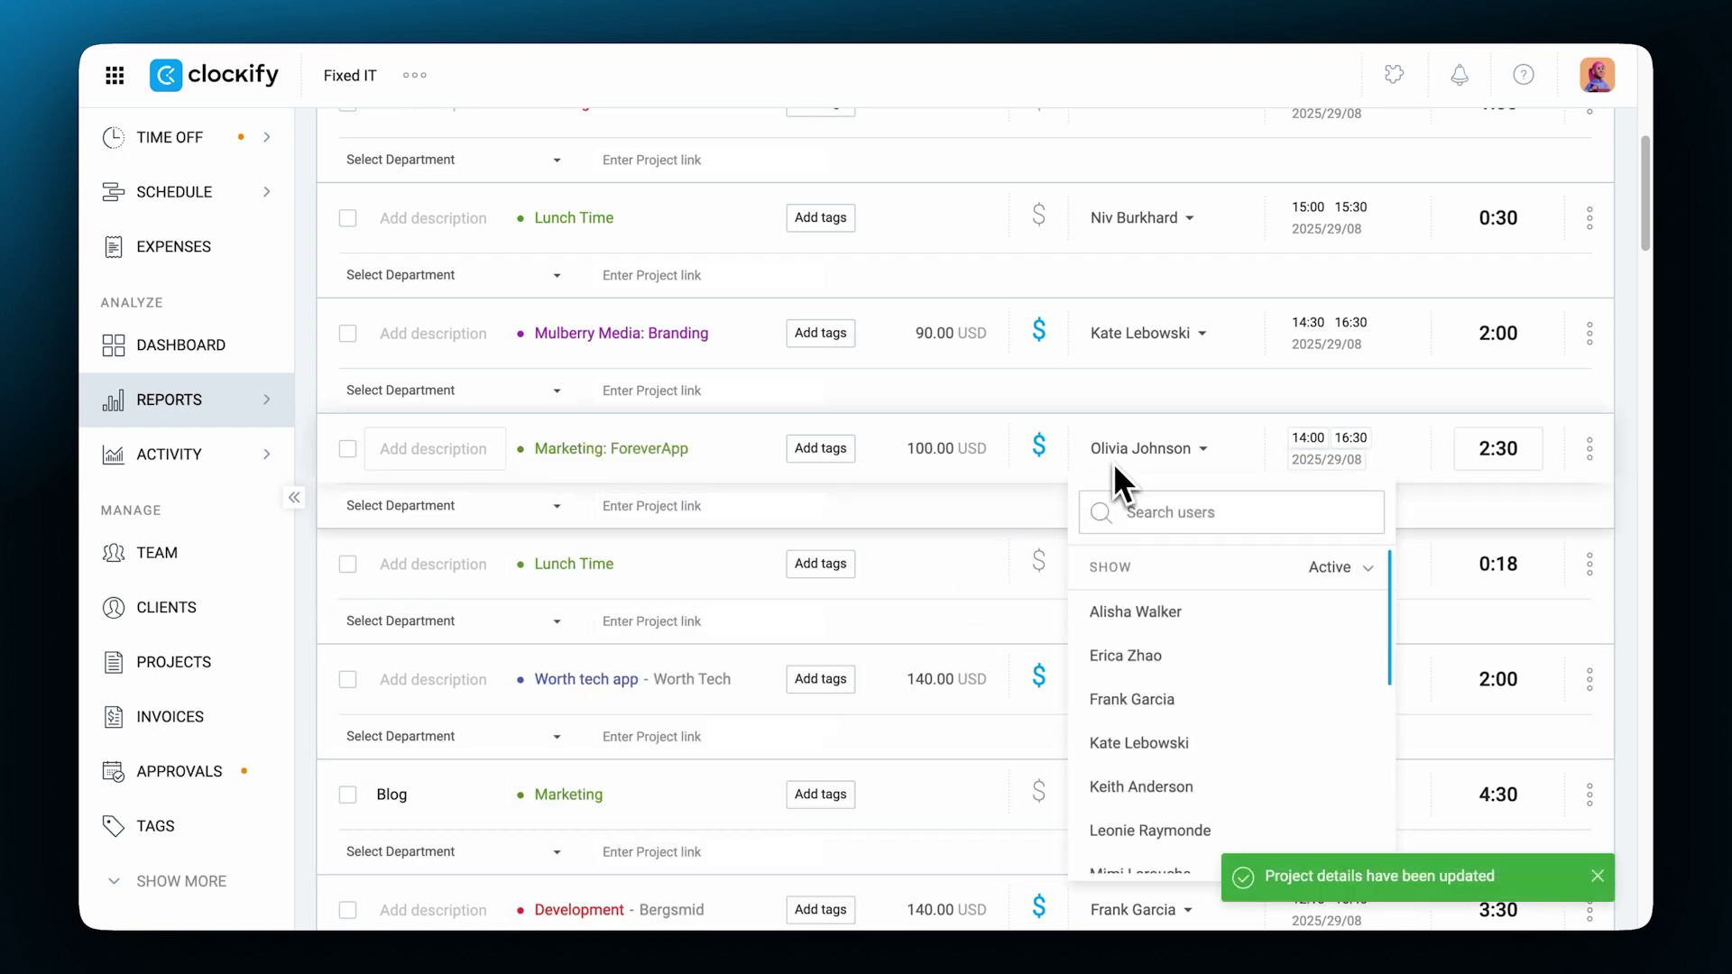
click(1139, 604)
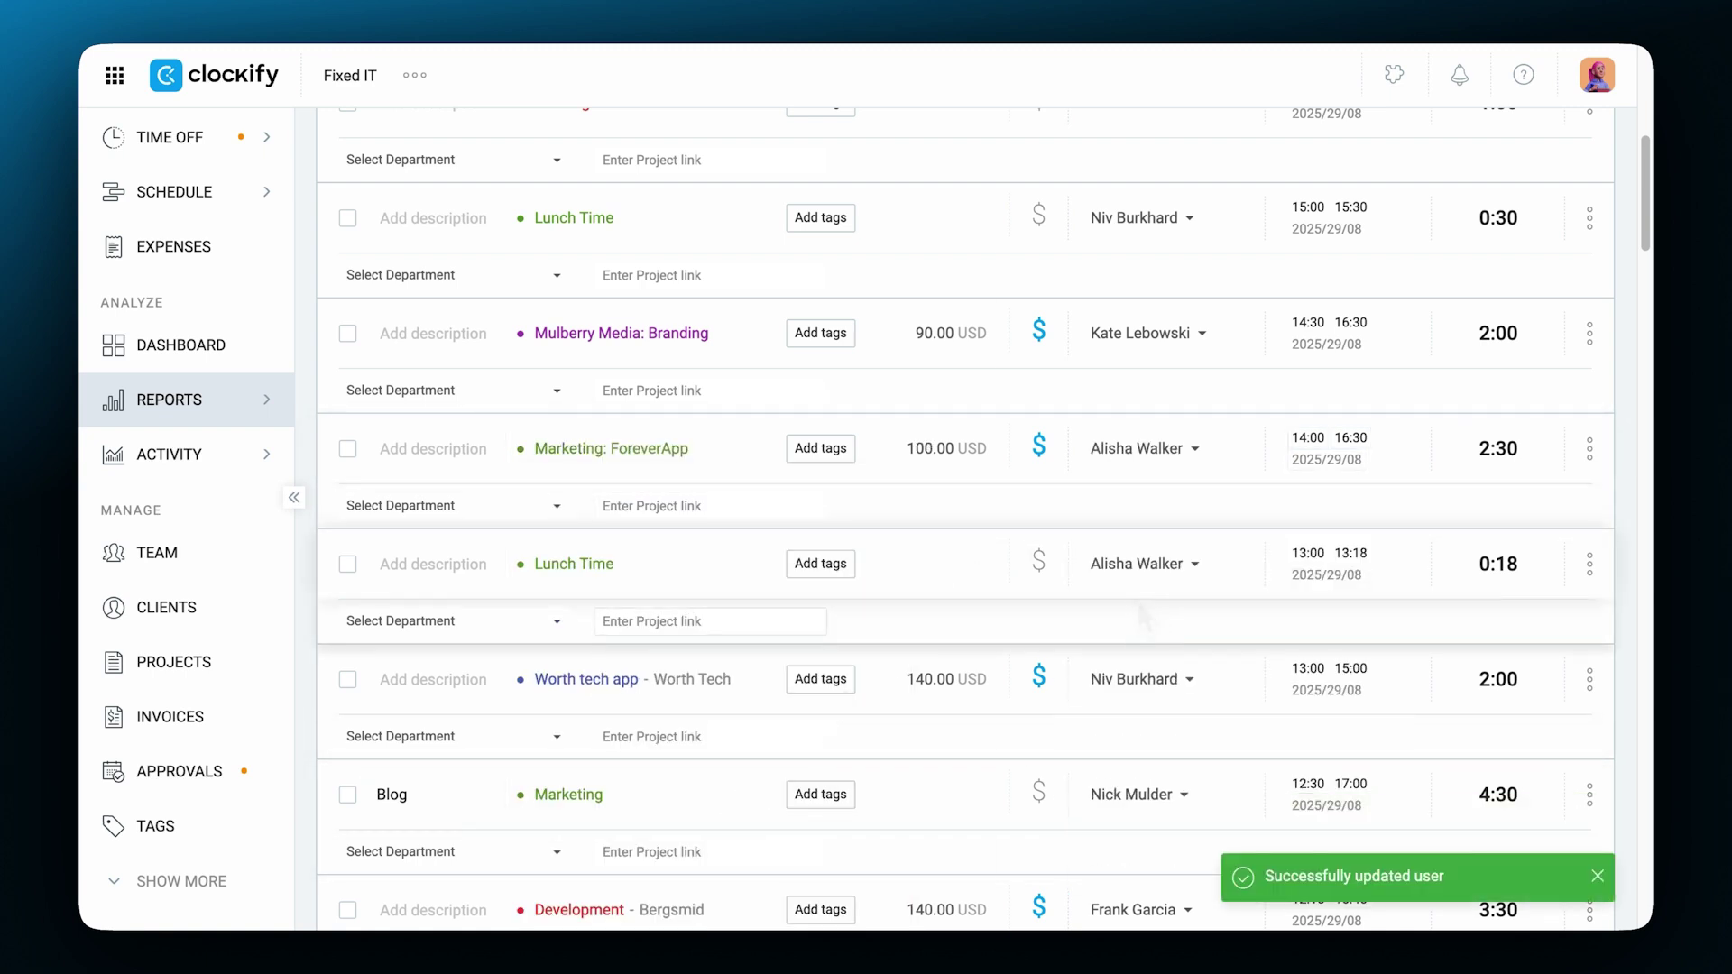
- Filter the Detailed report to entries Without project
scroll(1128, 597, up, 8)
click(678, 276)
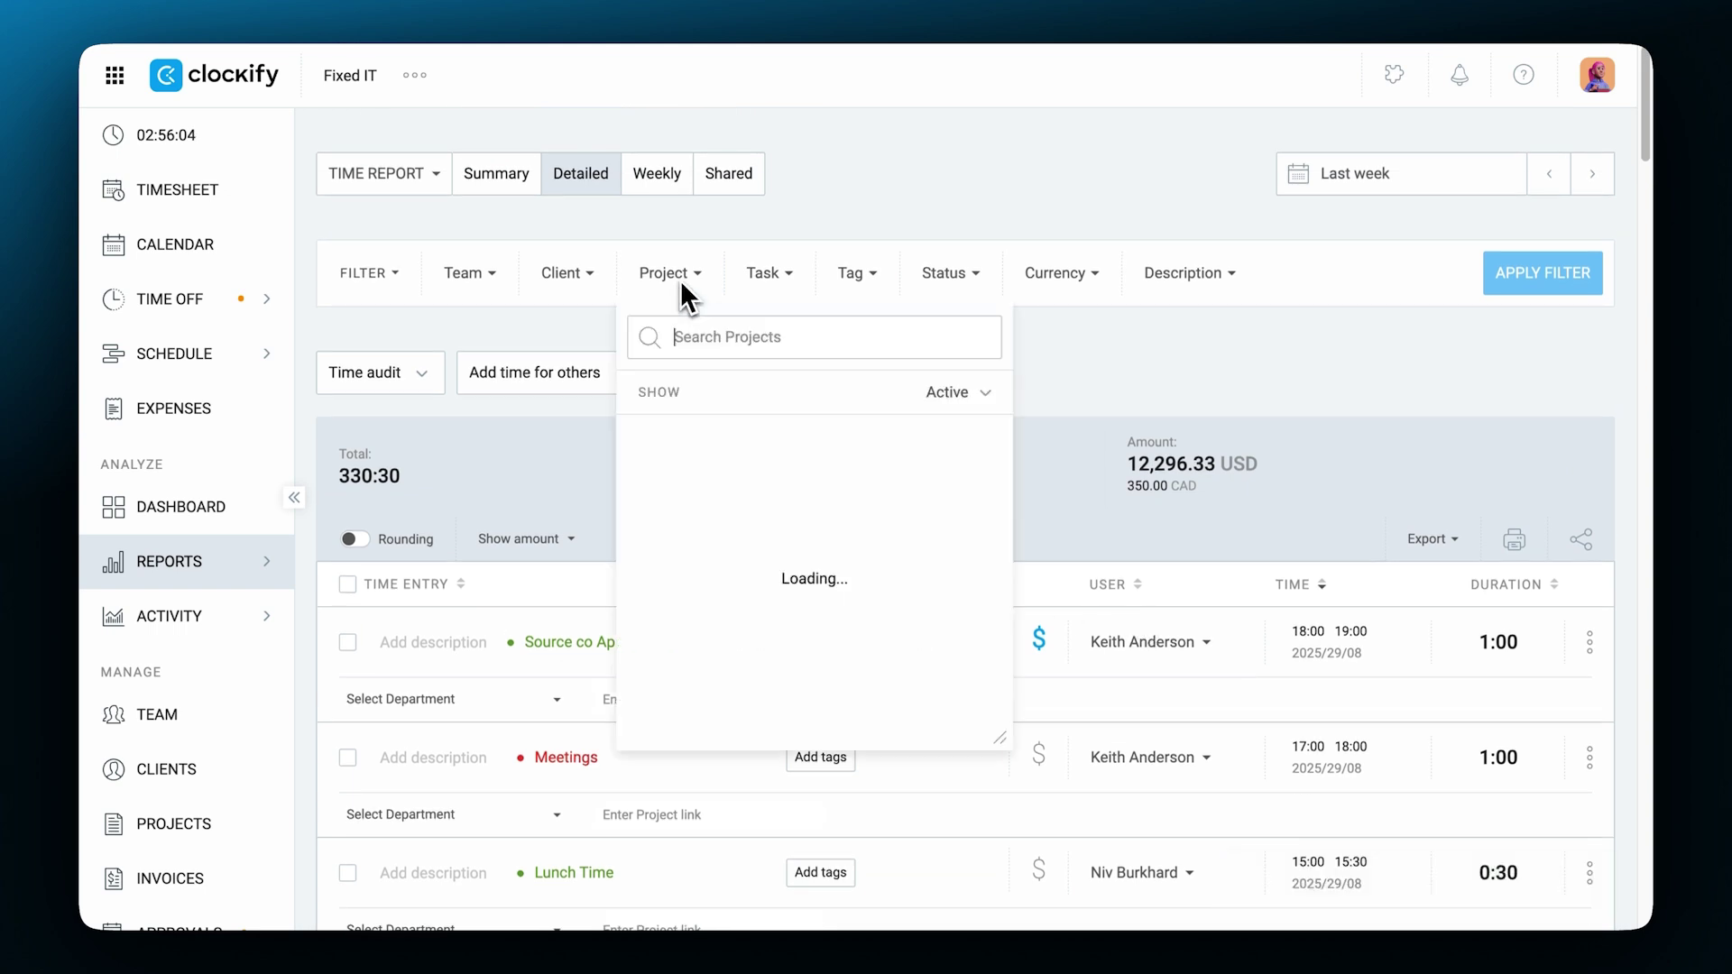
click(713, 469)
click(1552, 274)
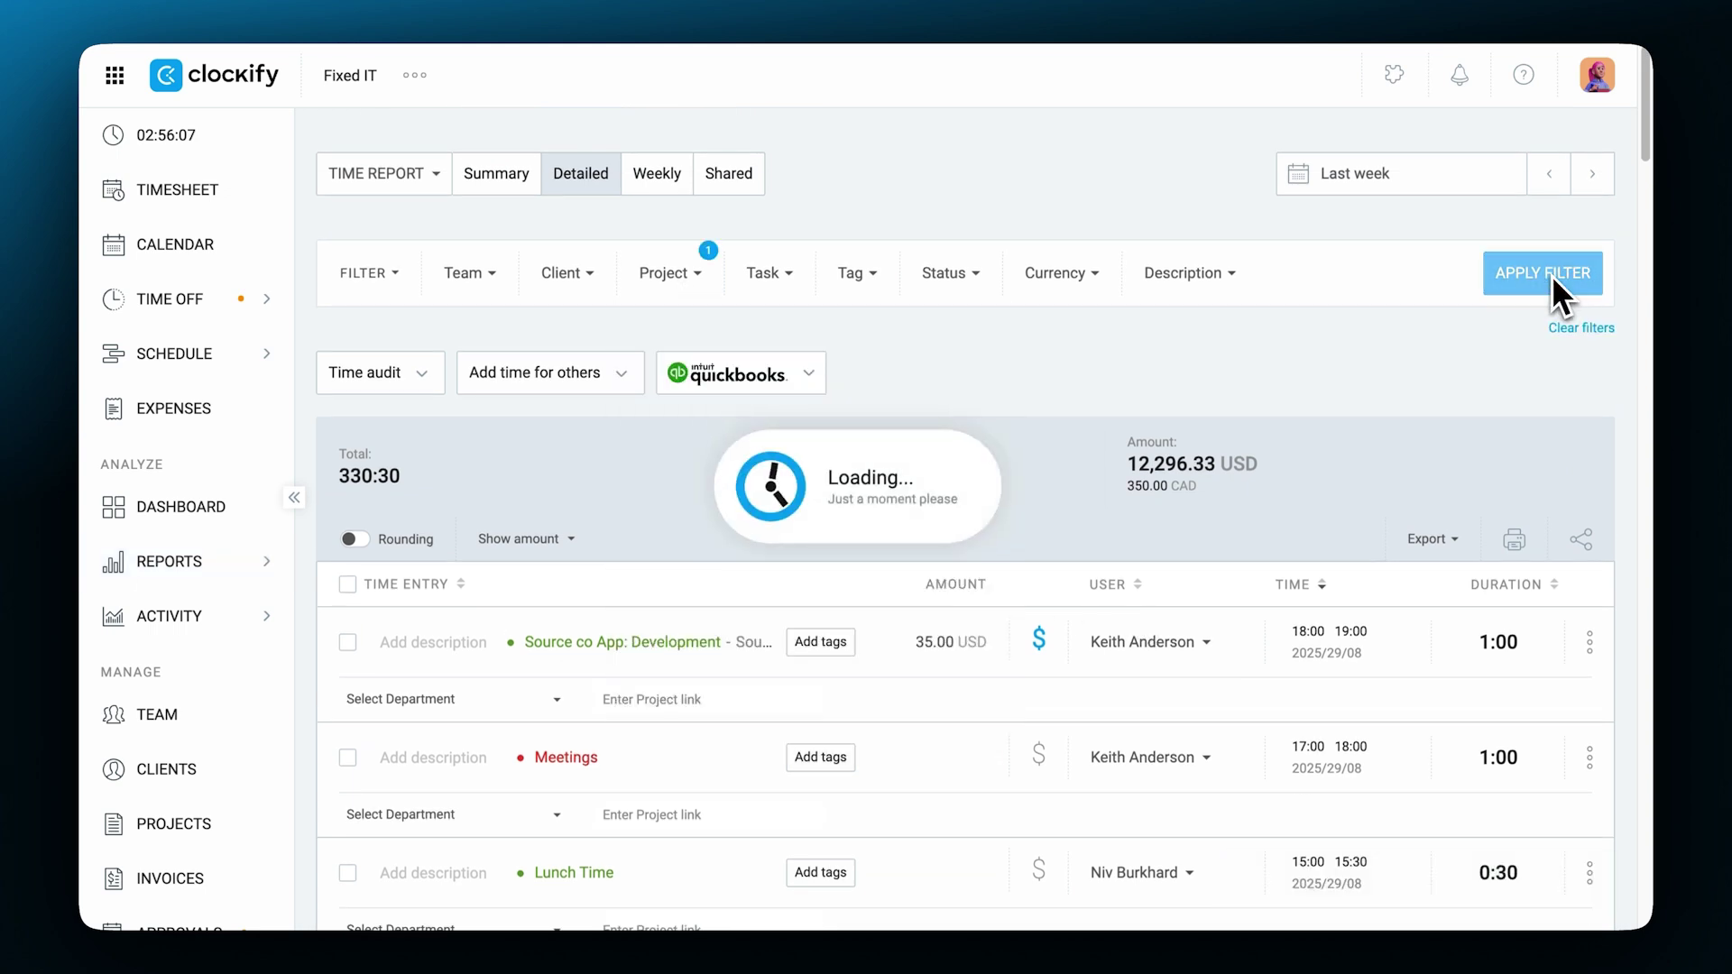
- Clear the filters and review the Weekly report for Aug 25–31, totaling 330:30
click(1577, 327)
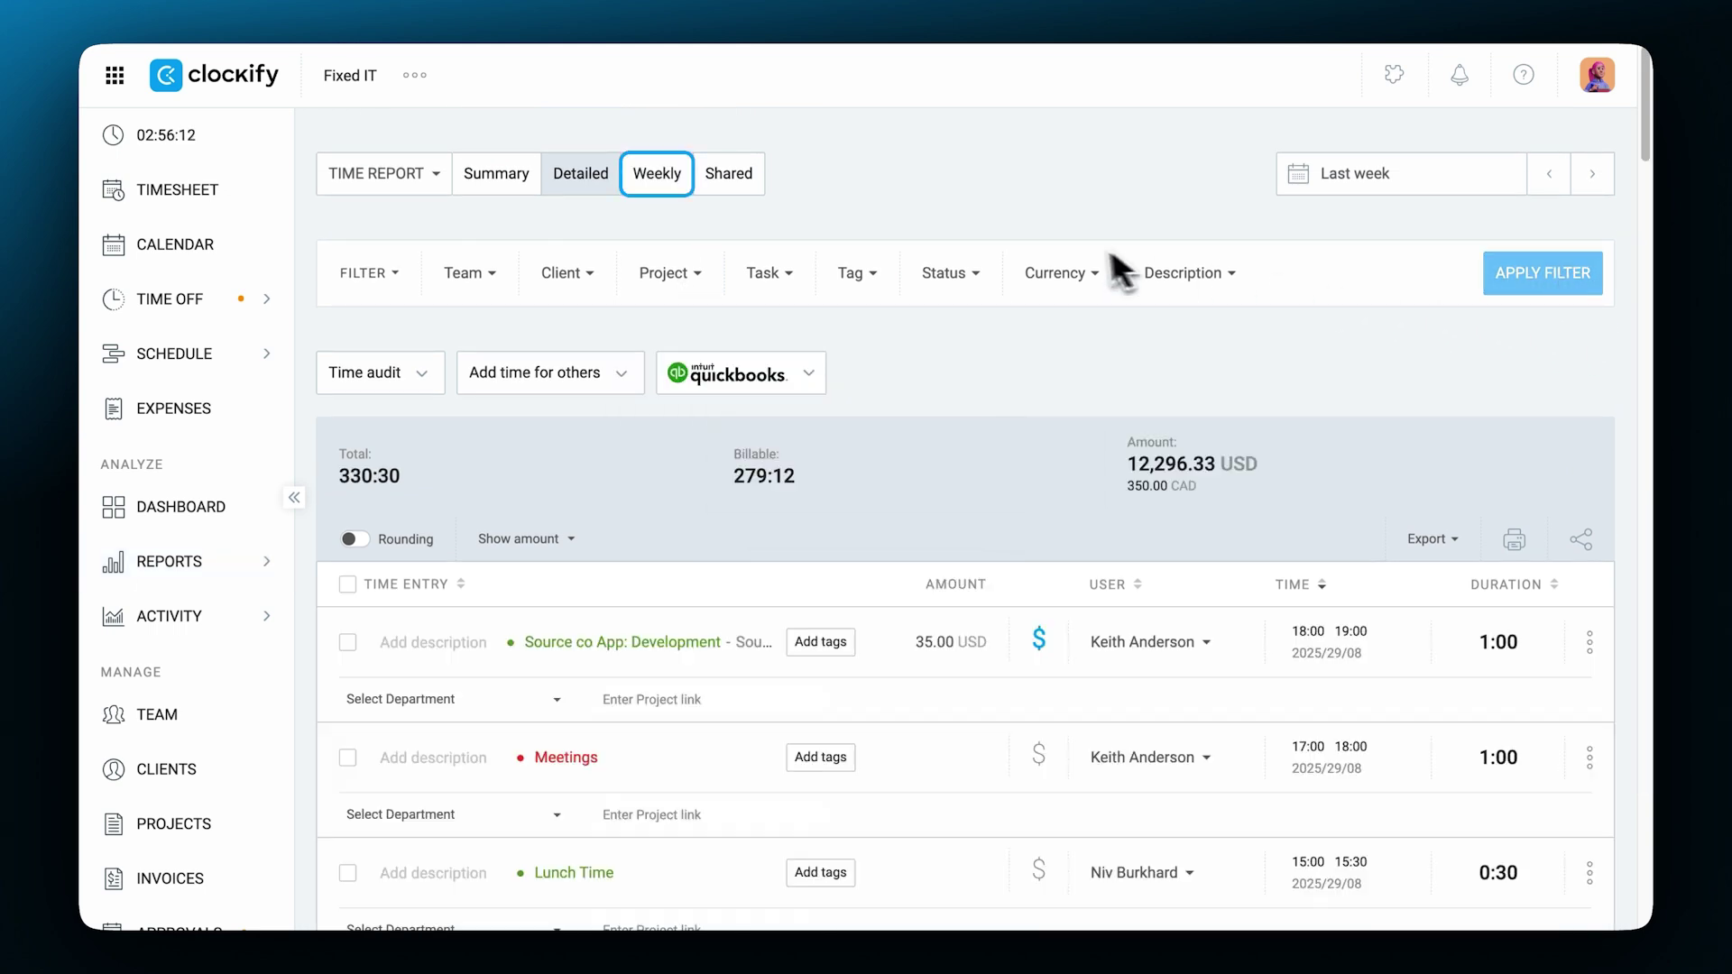
click(666, 191)
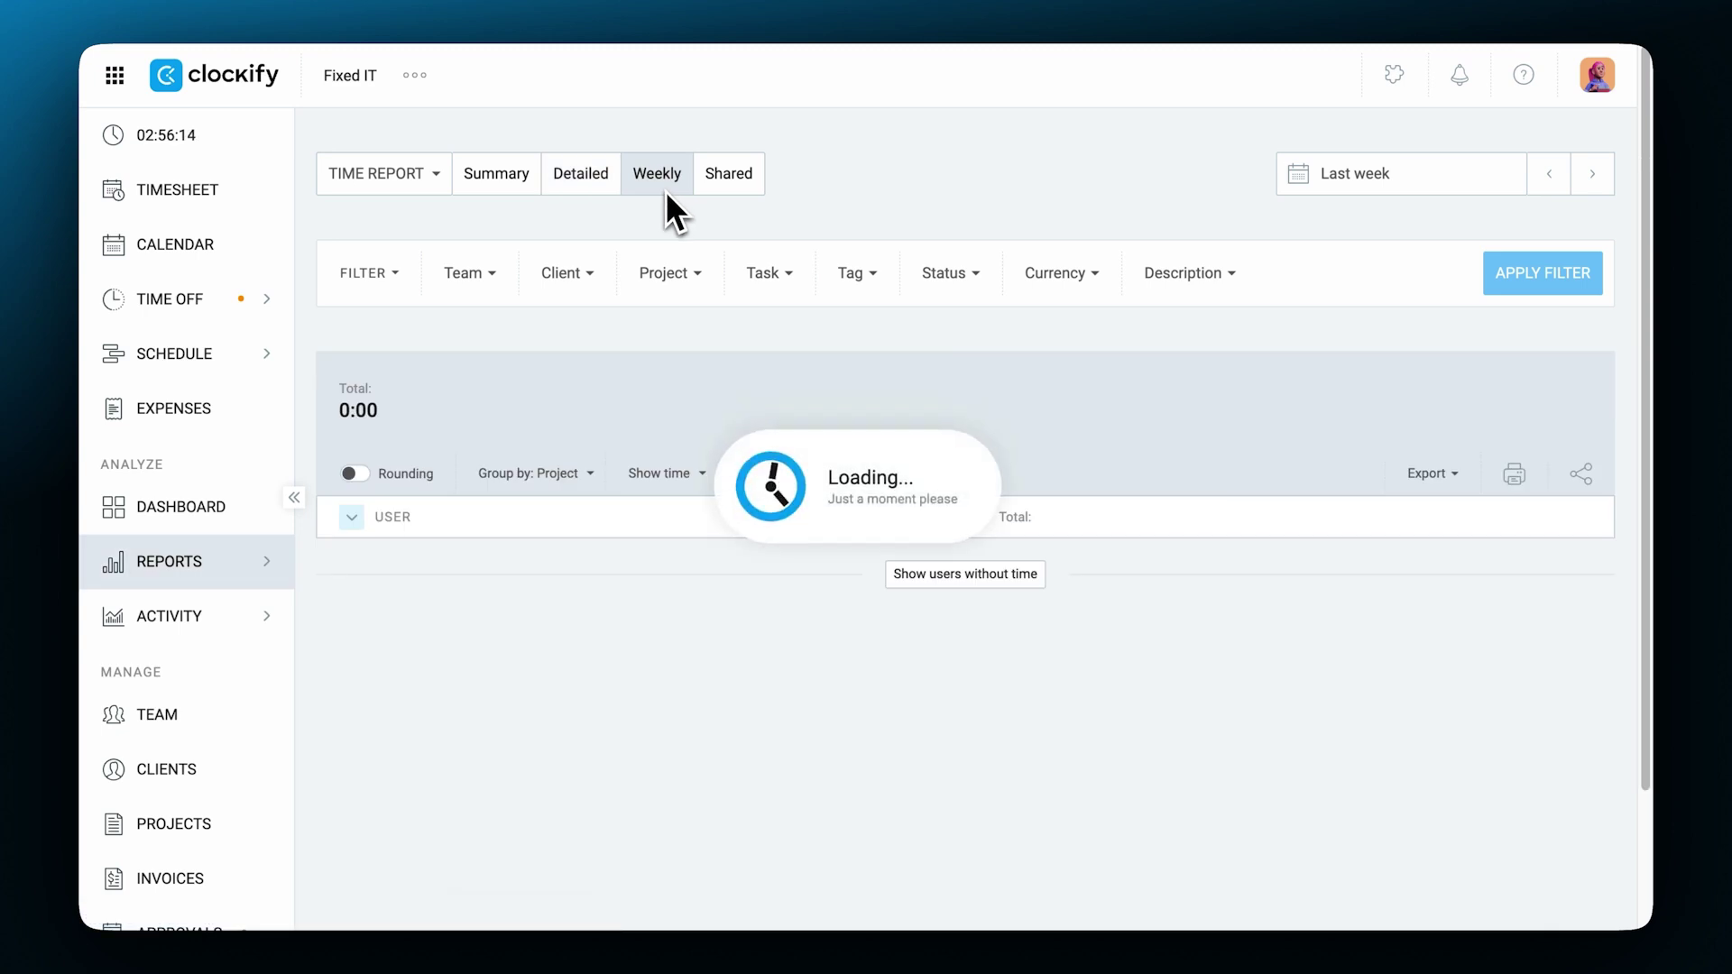
scroll(665, 192, down, 3)
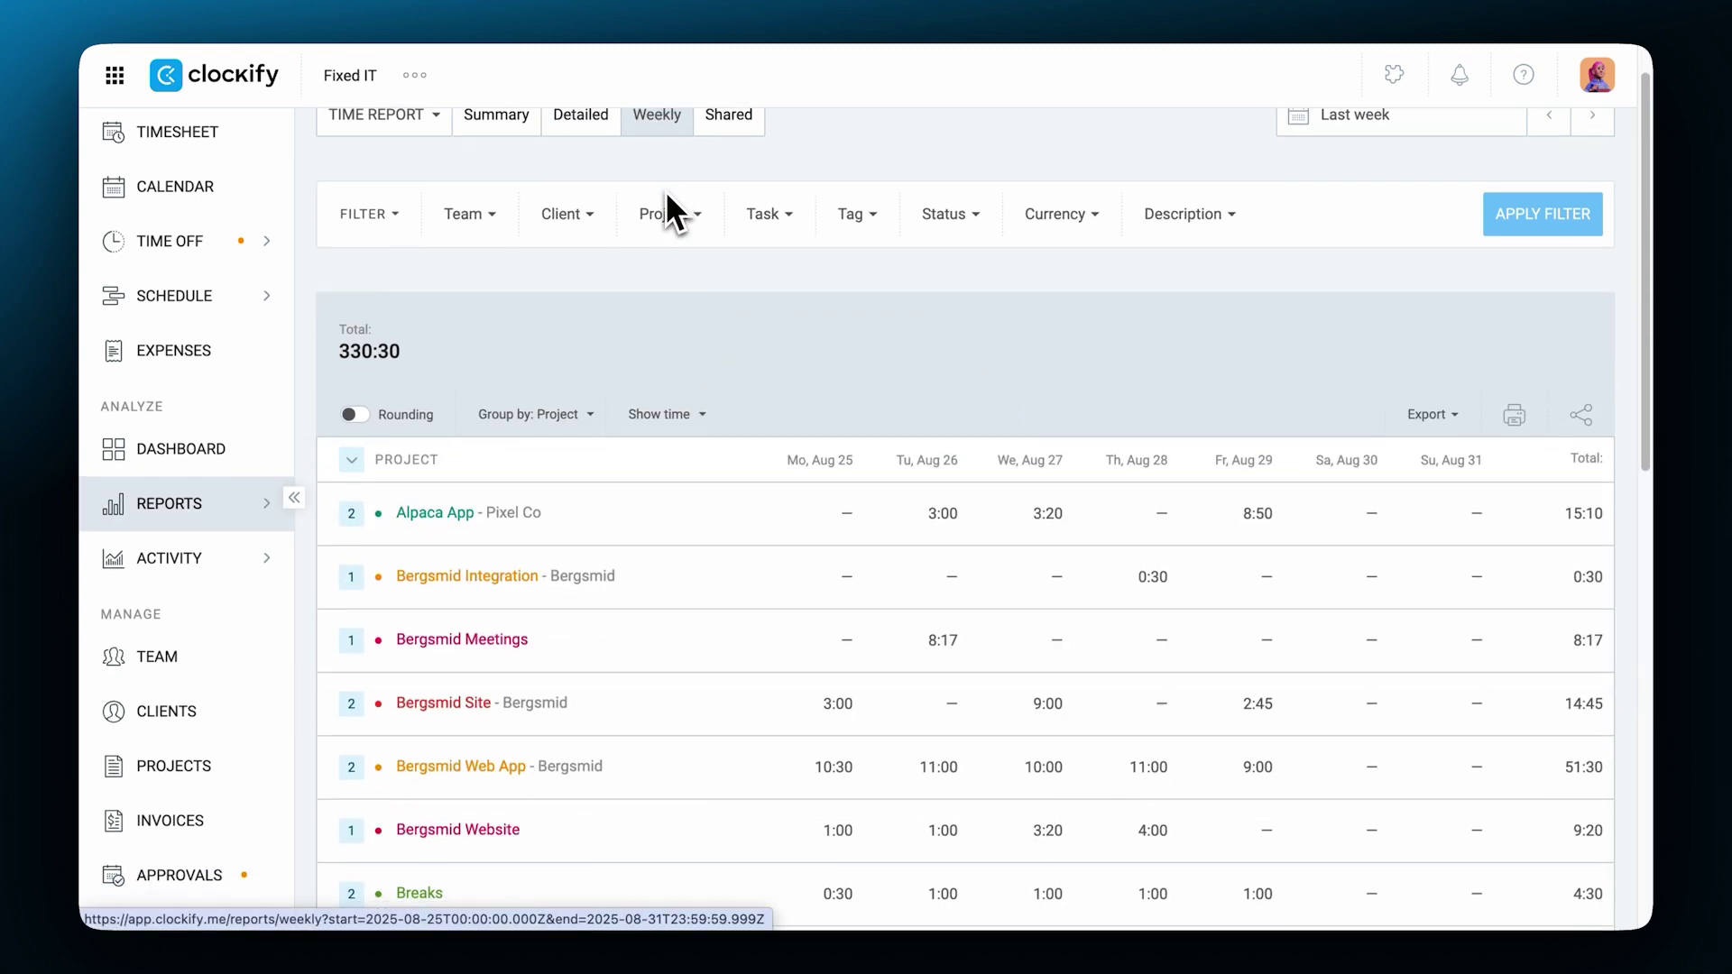
scroll(664, 189, down, 2)
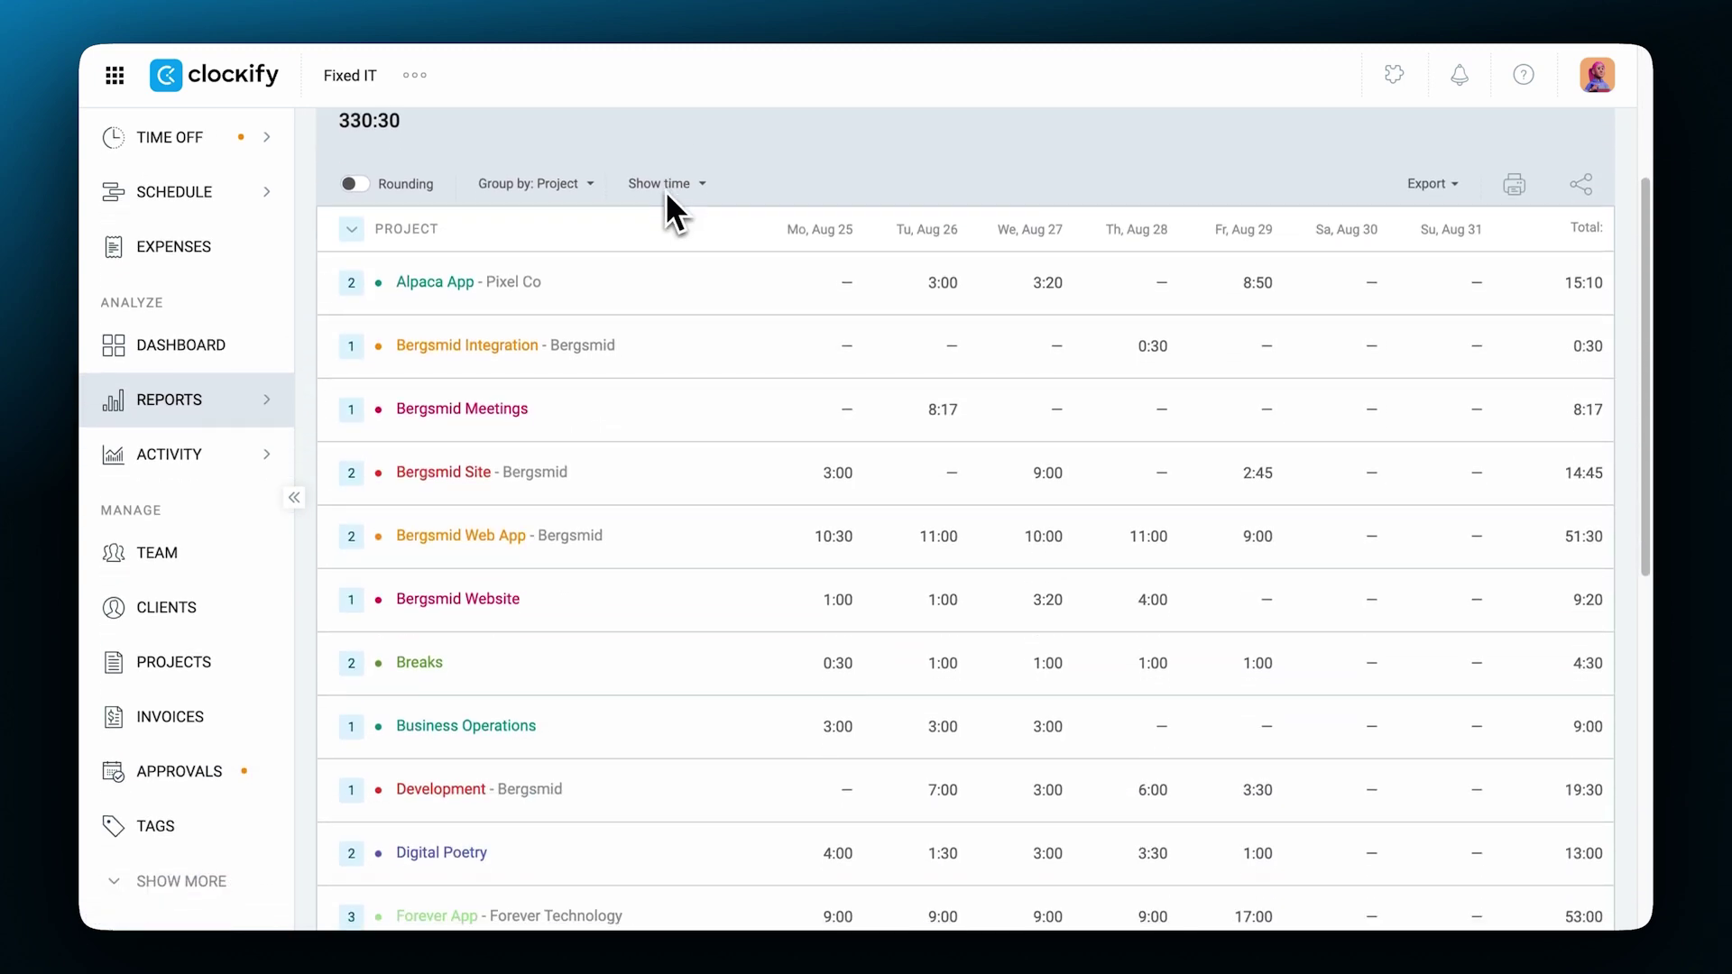
scroll(664, 191, down, 2)
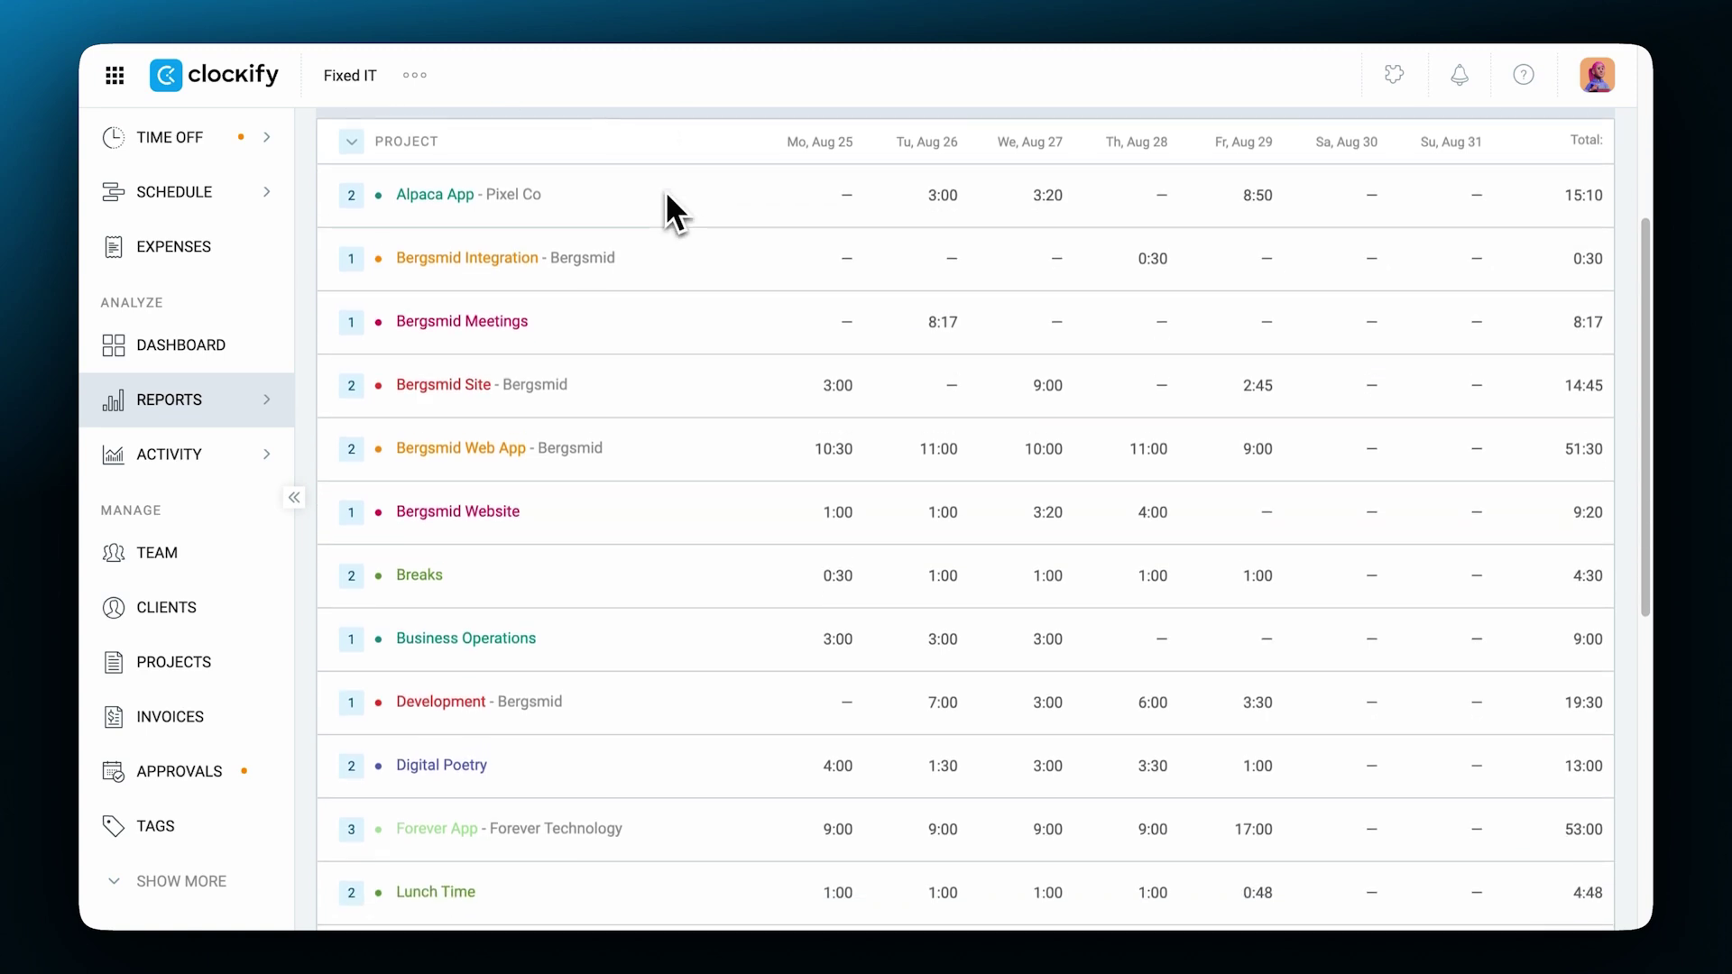
scroll(663, 191, down, 2)
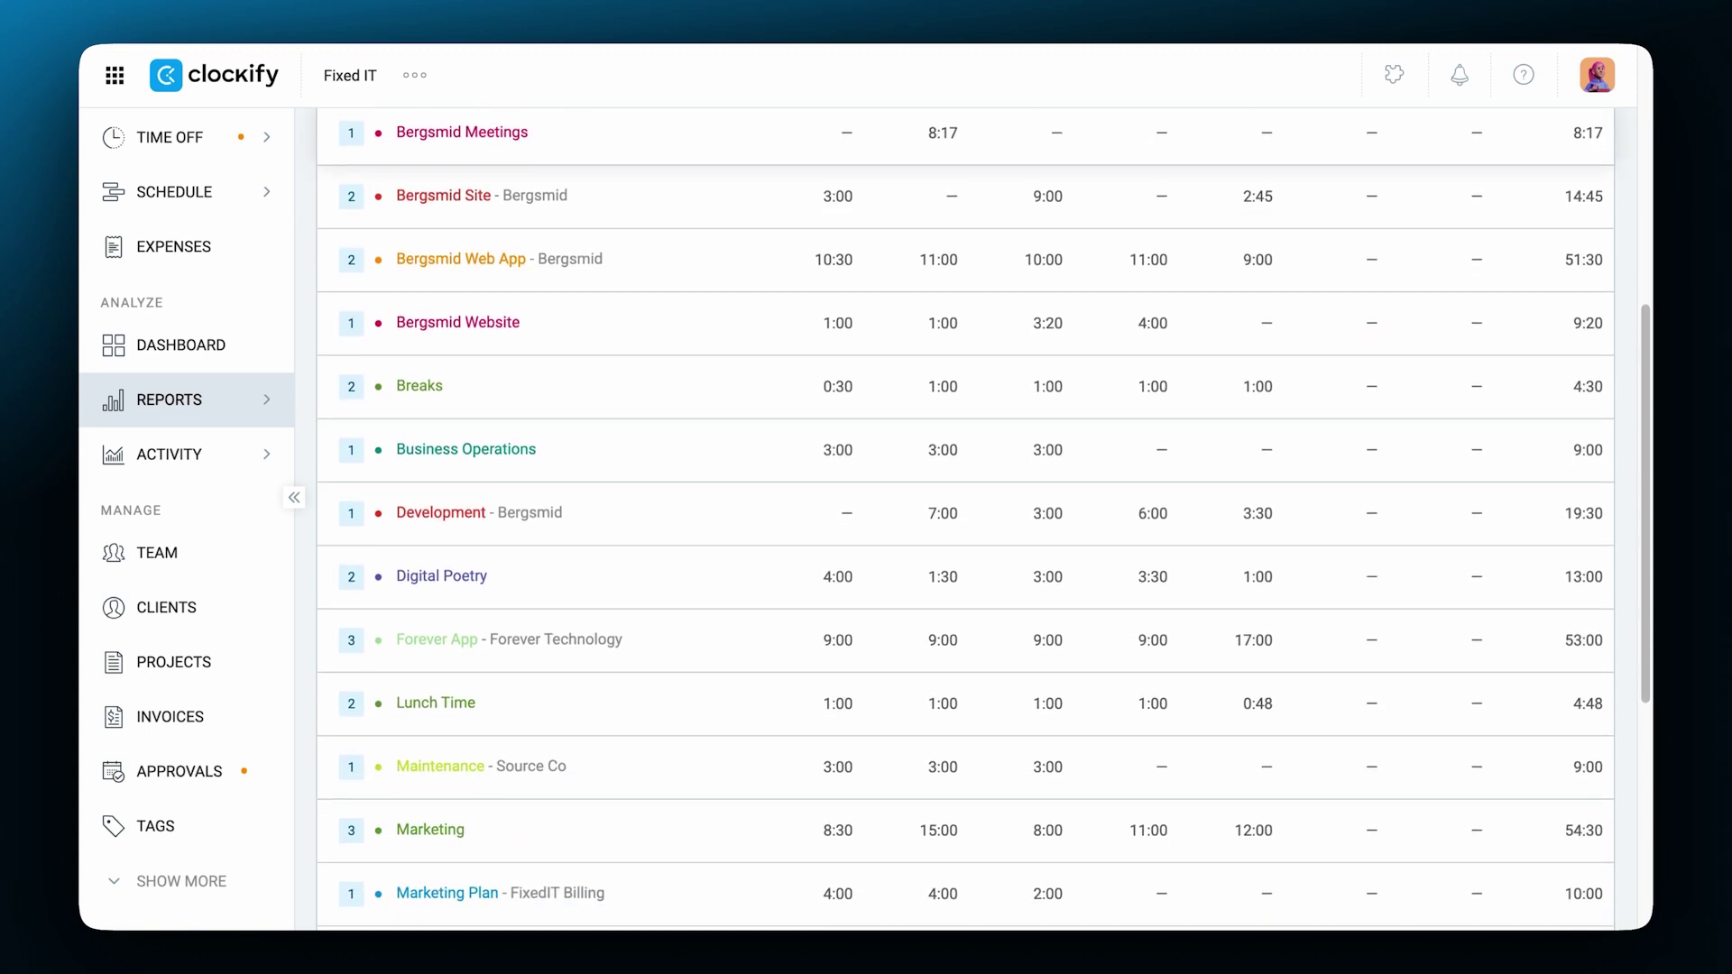
scroll(664, 191, up, 5)
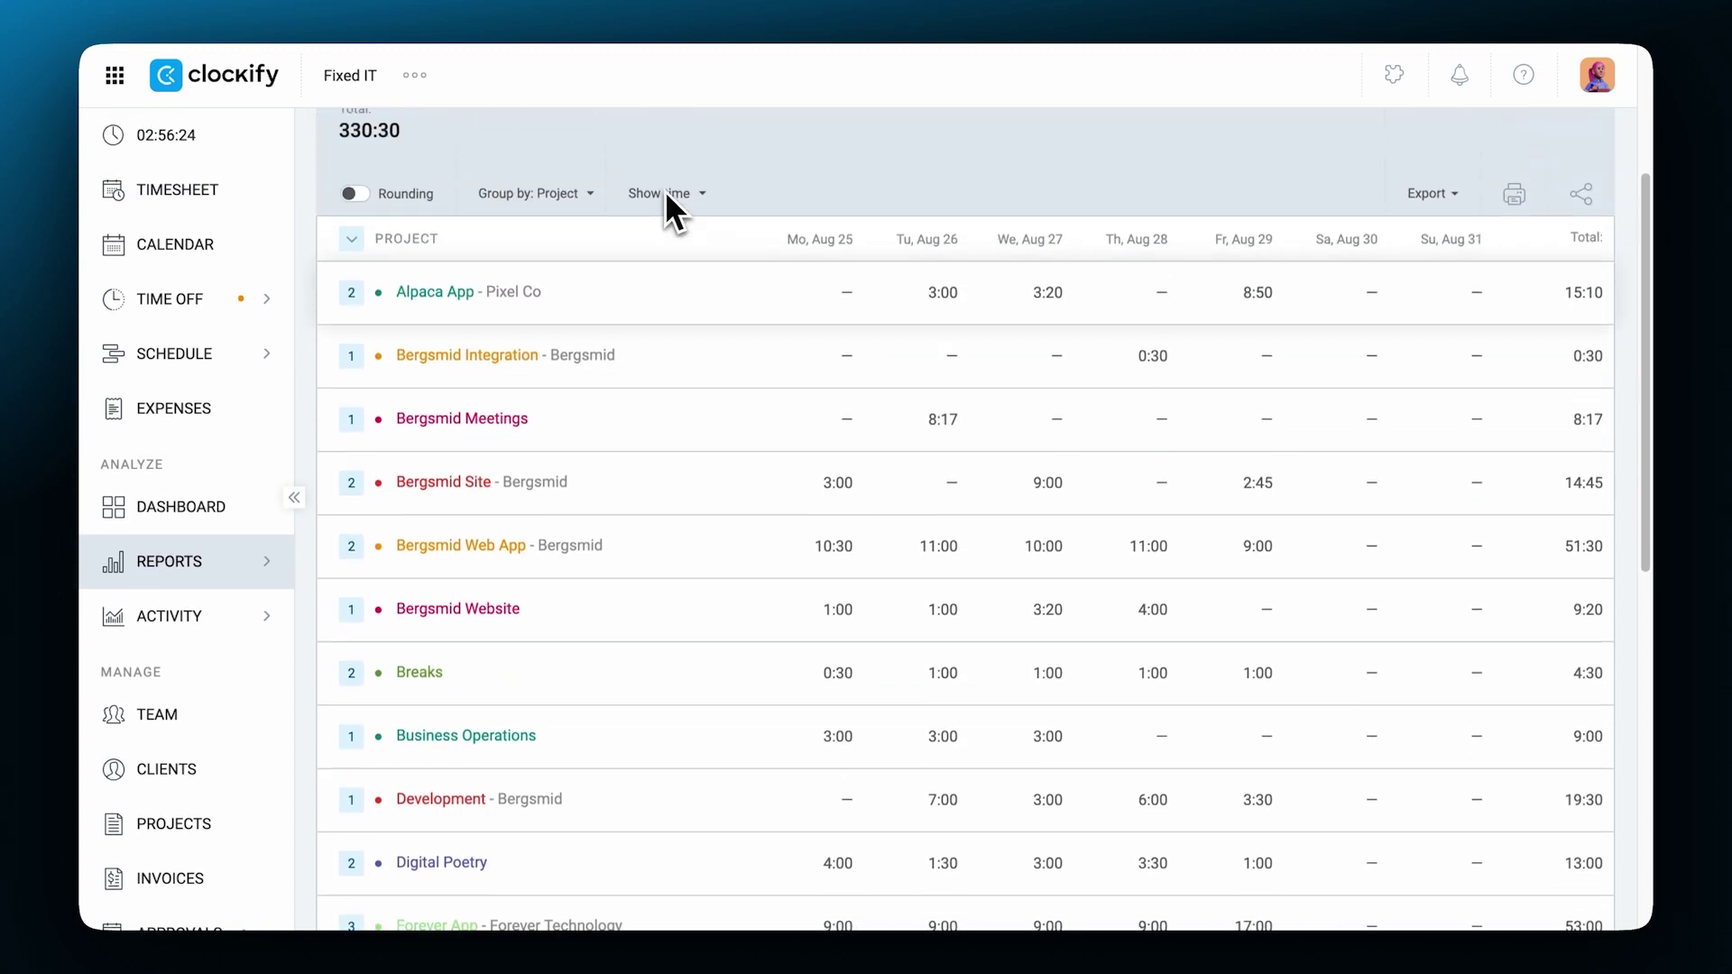
- Keep grouping by Project and expand Alpaca App and Bergsmid Integration by user
click(582, 216)
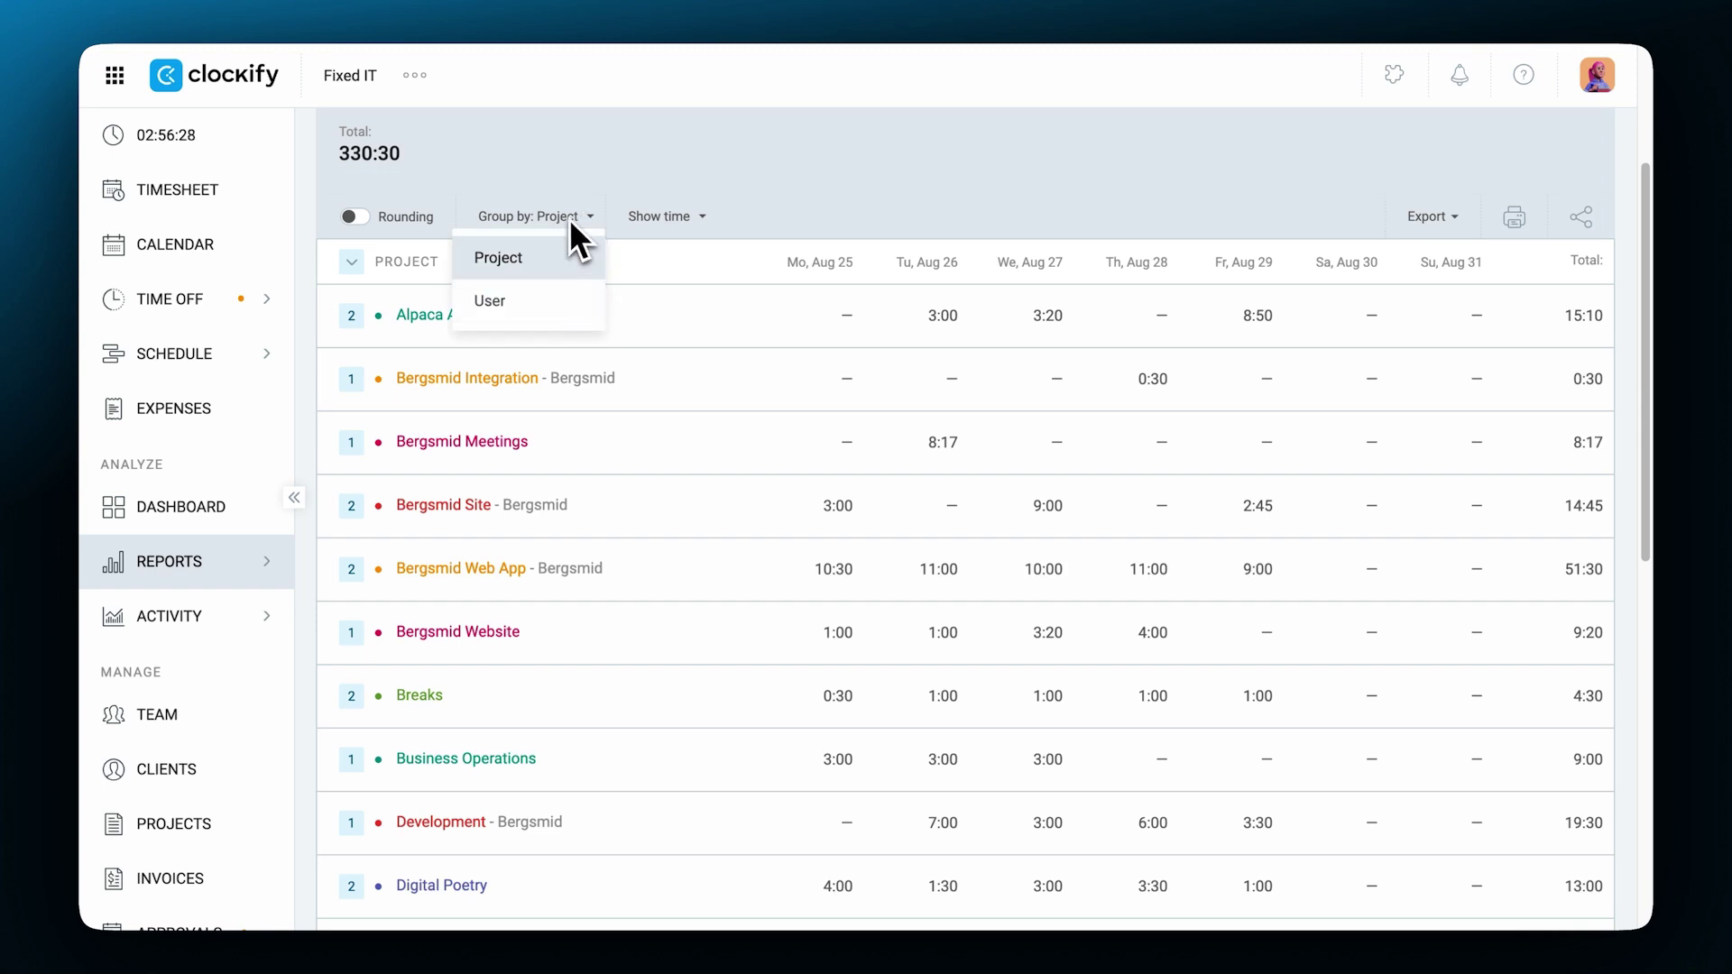
click(568, 217)
click(357, 316)
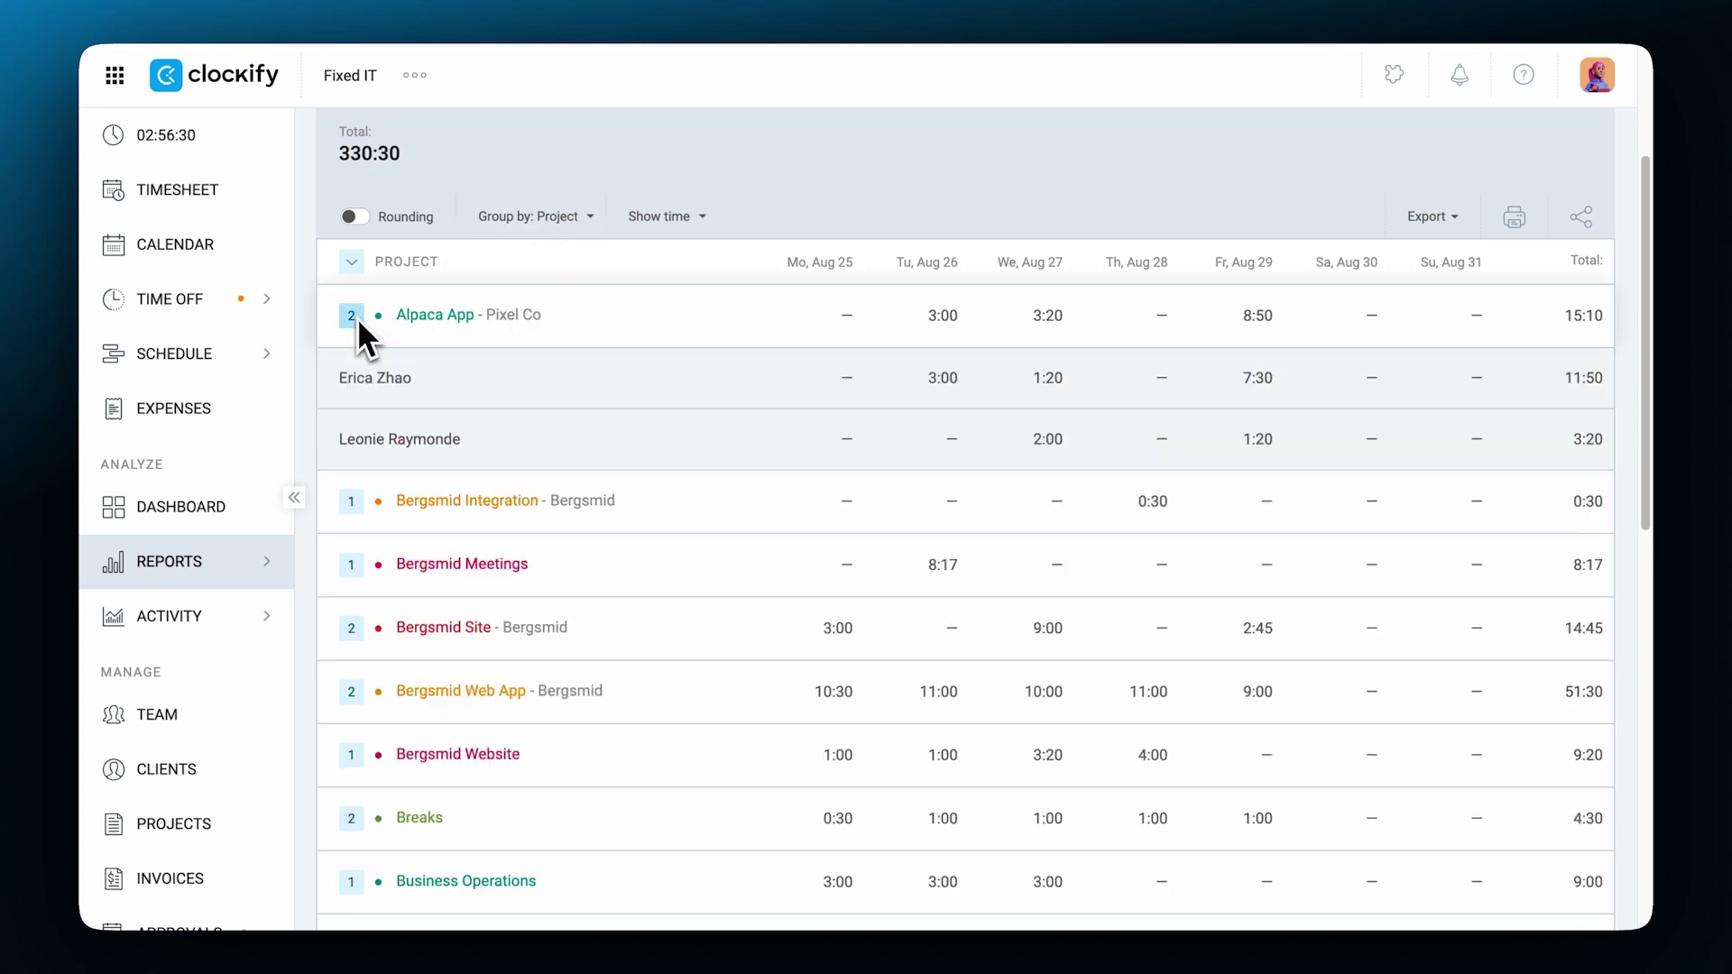
click(351, 501)
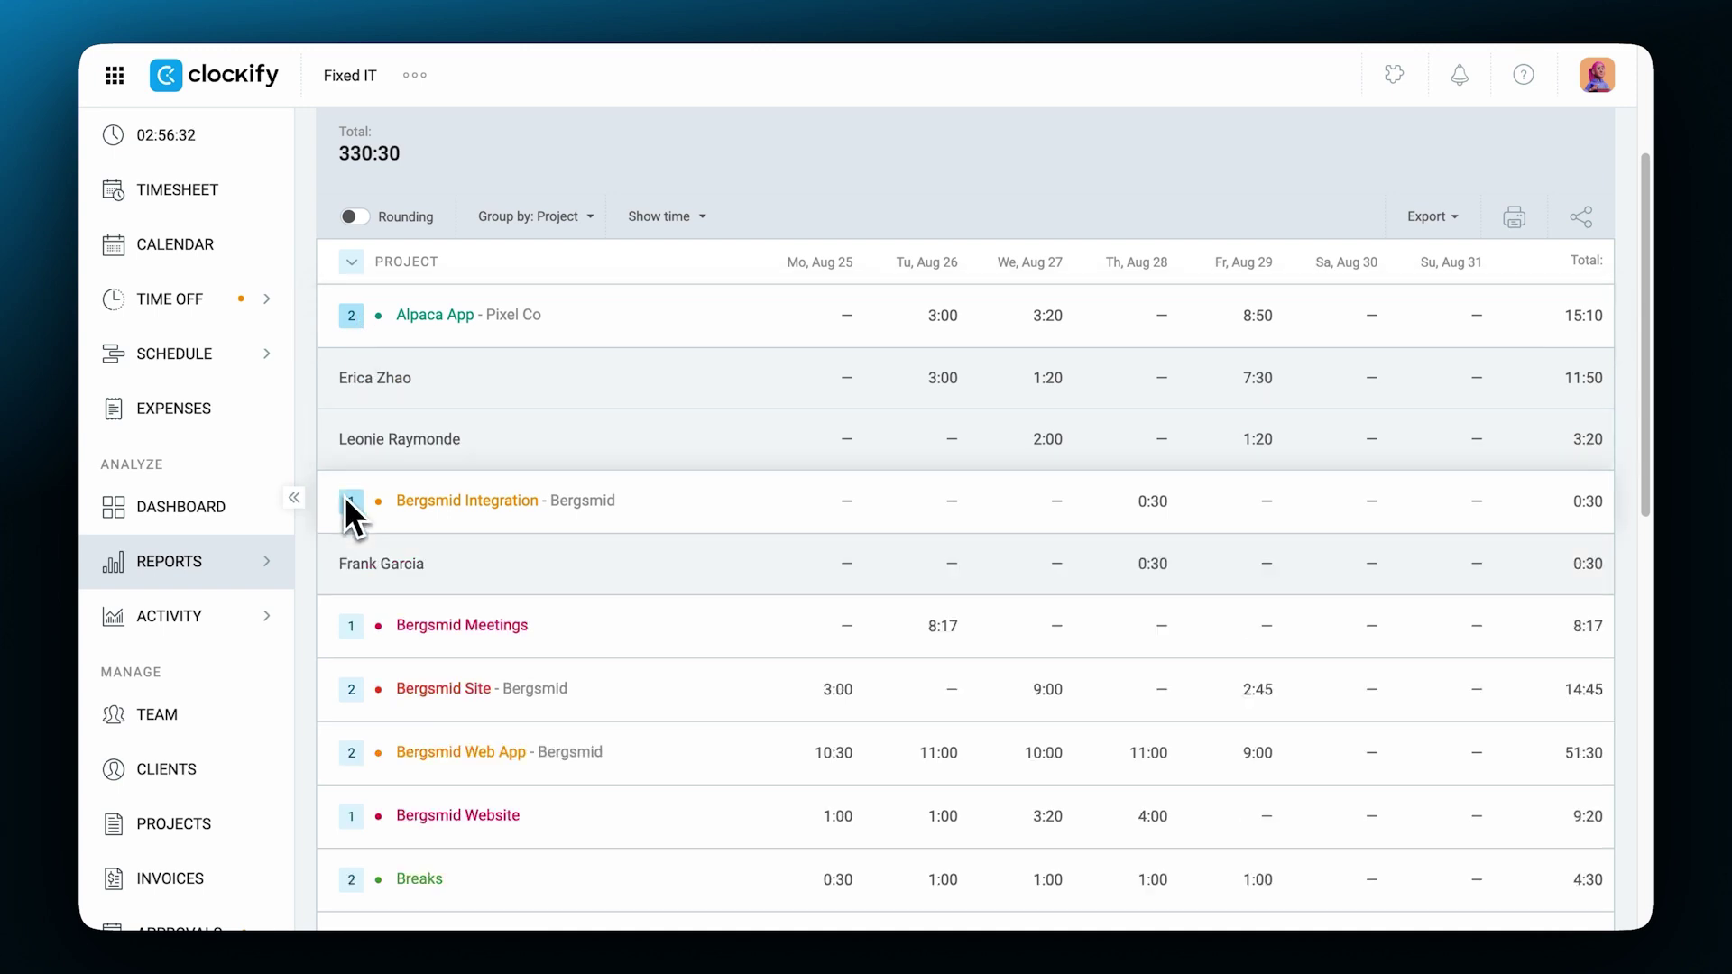
- Group the weekly report by User and expand two users' project breakdowns
click(537, 225)
click(529, 298)
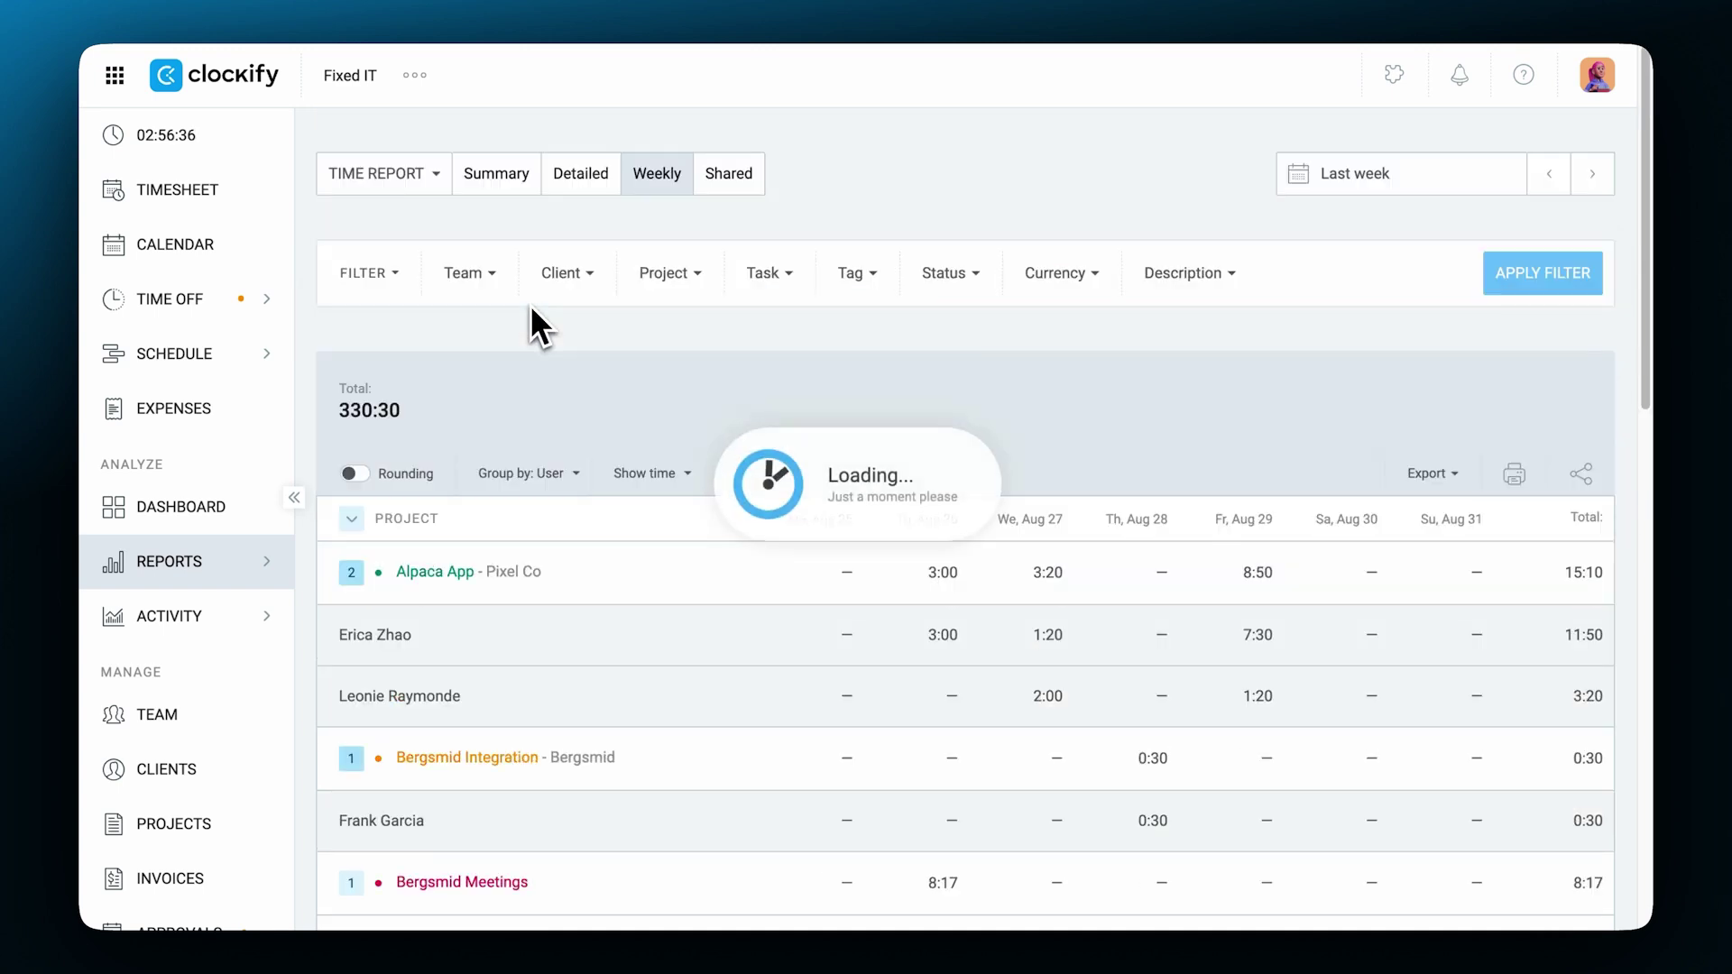
scroll(528, 298, down, 2)
click(354, 383)
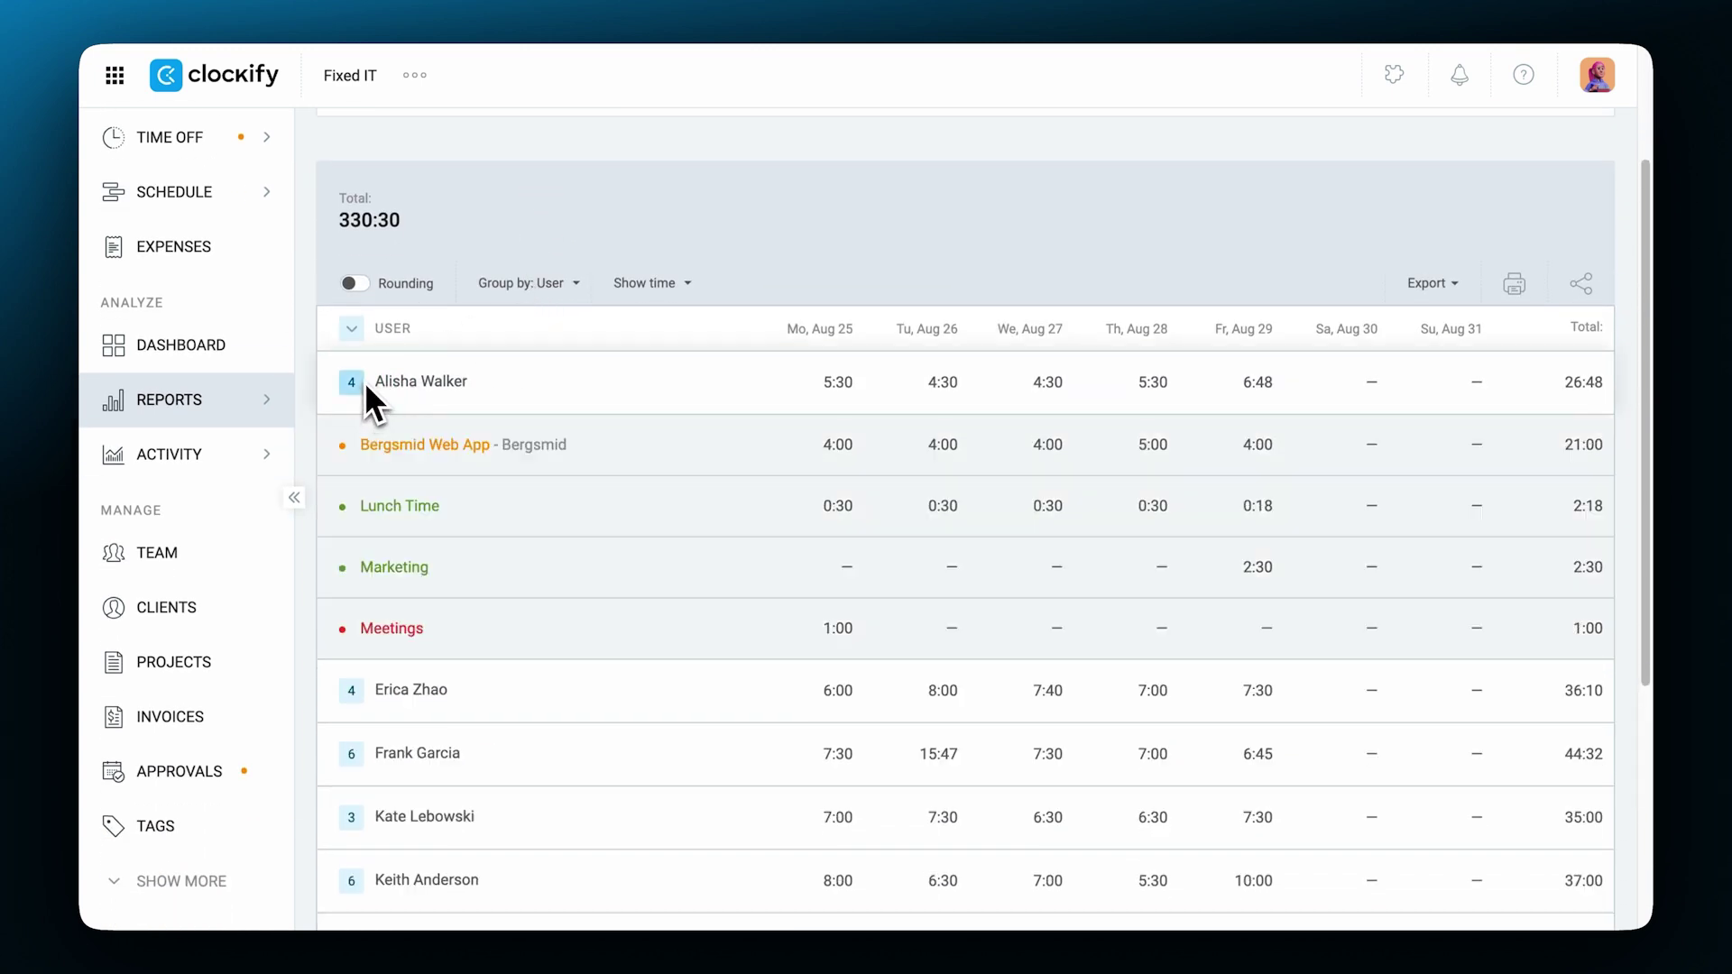
click(350, 691)
scroll(346, 687, down, 2)
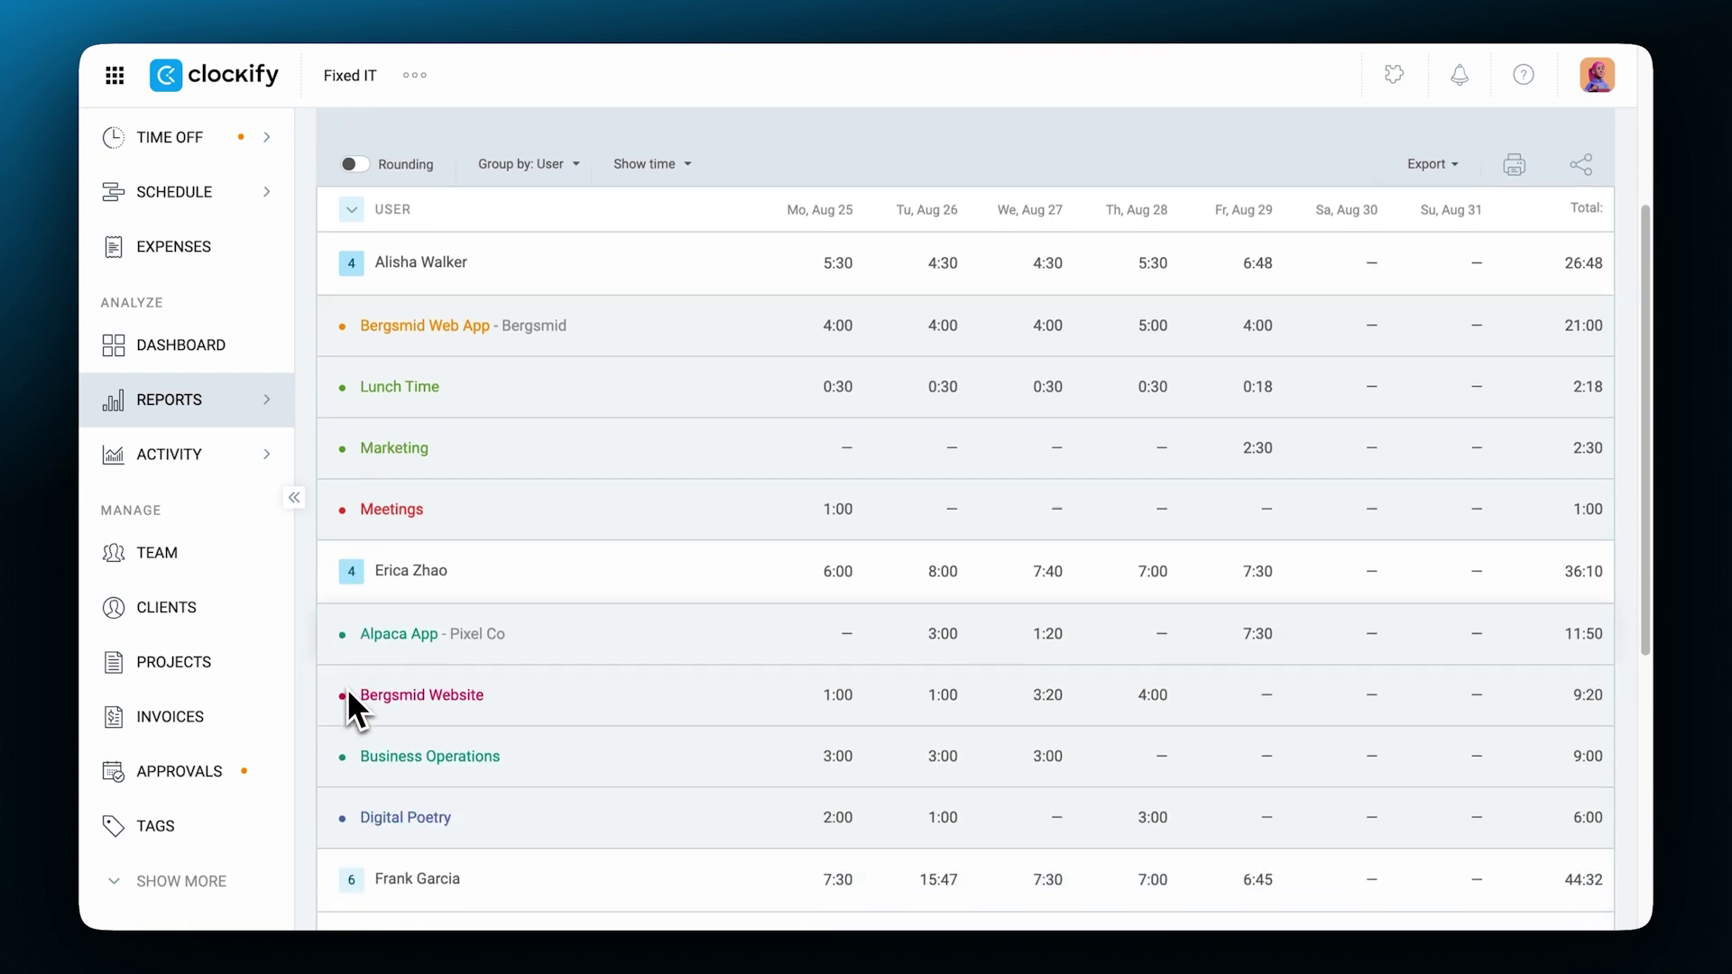
scroll(353, 822, up, 4)
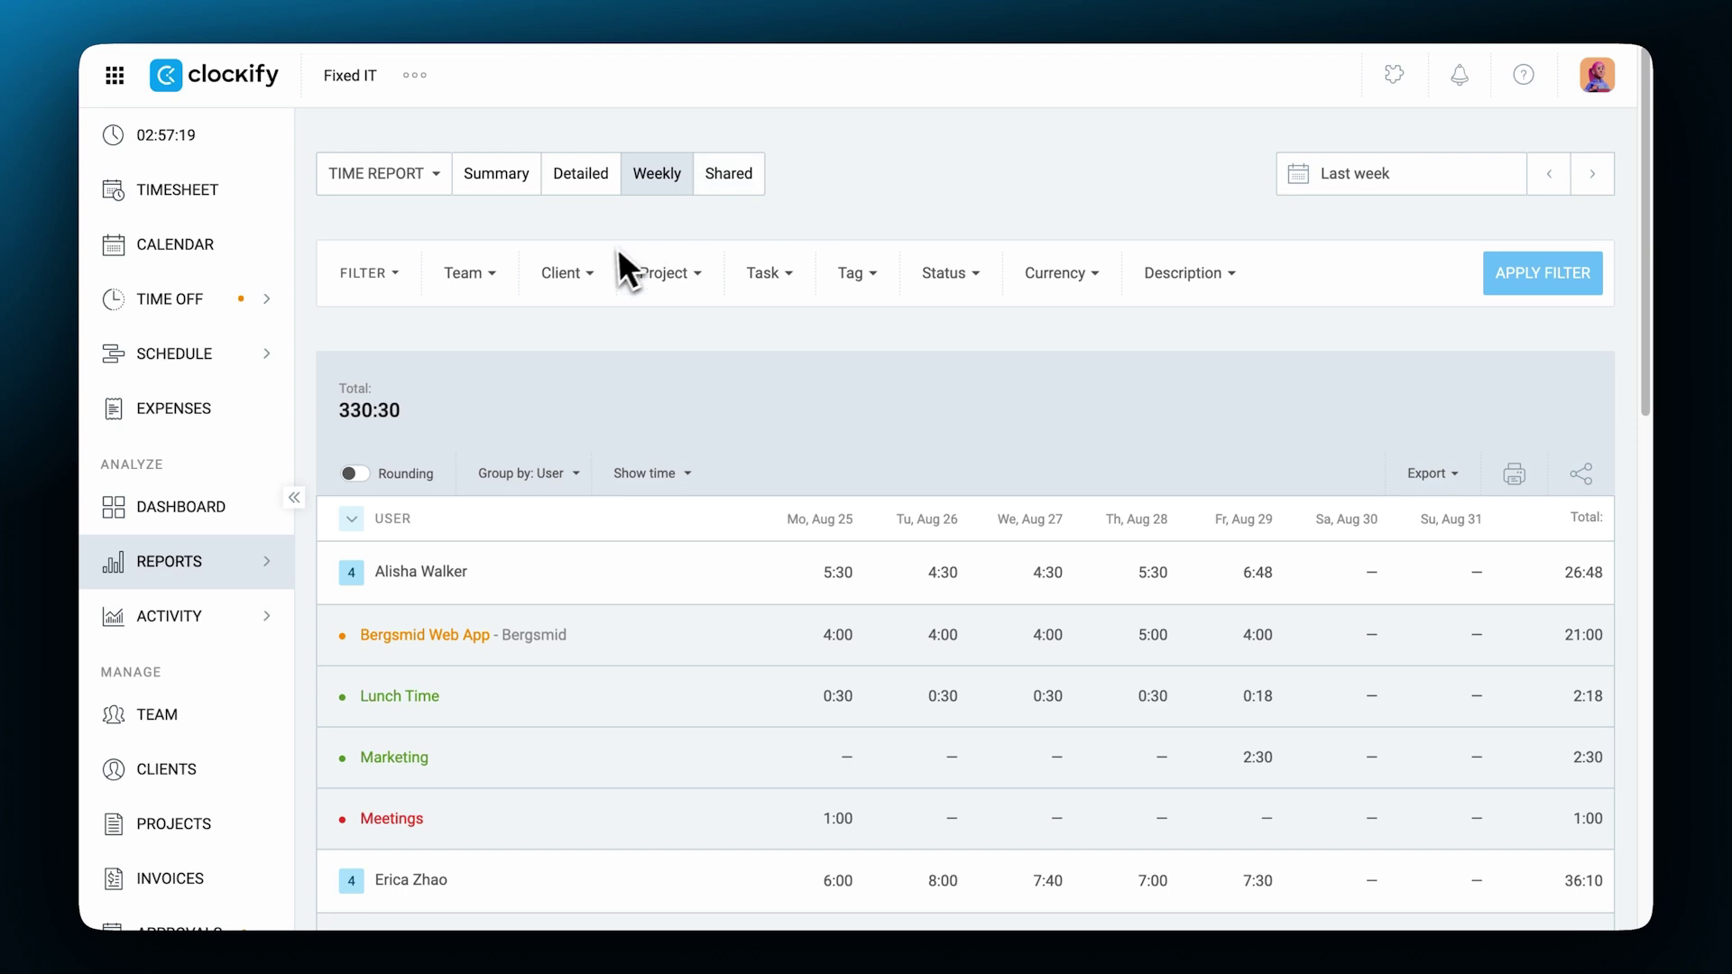
- Filter to clients Bergsmid, Bergsmid Home Page and Bergsmid Site, totaling 100:45
click(585, 271)
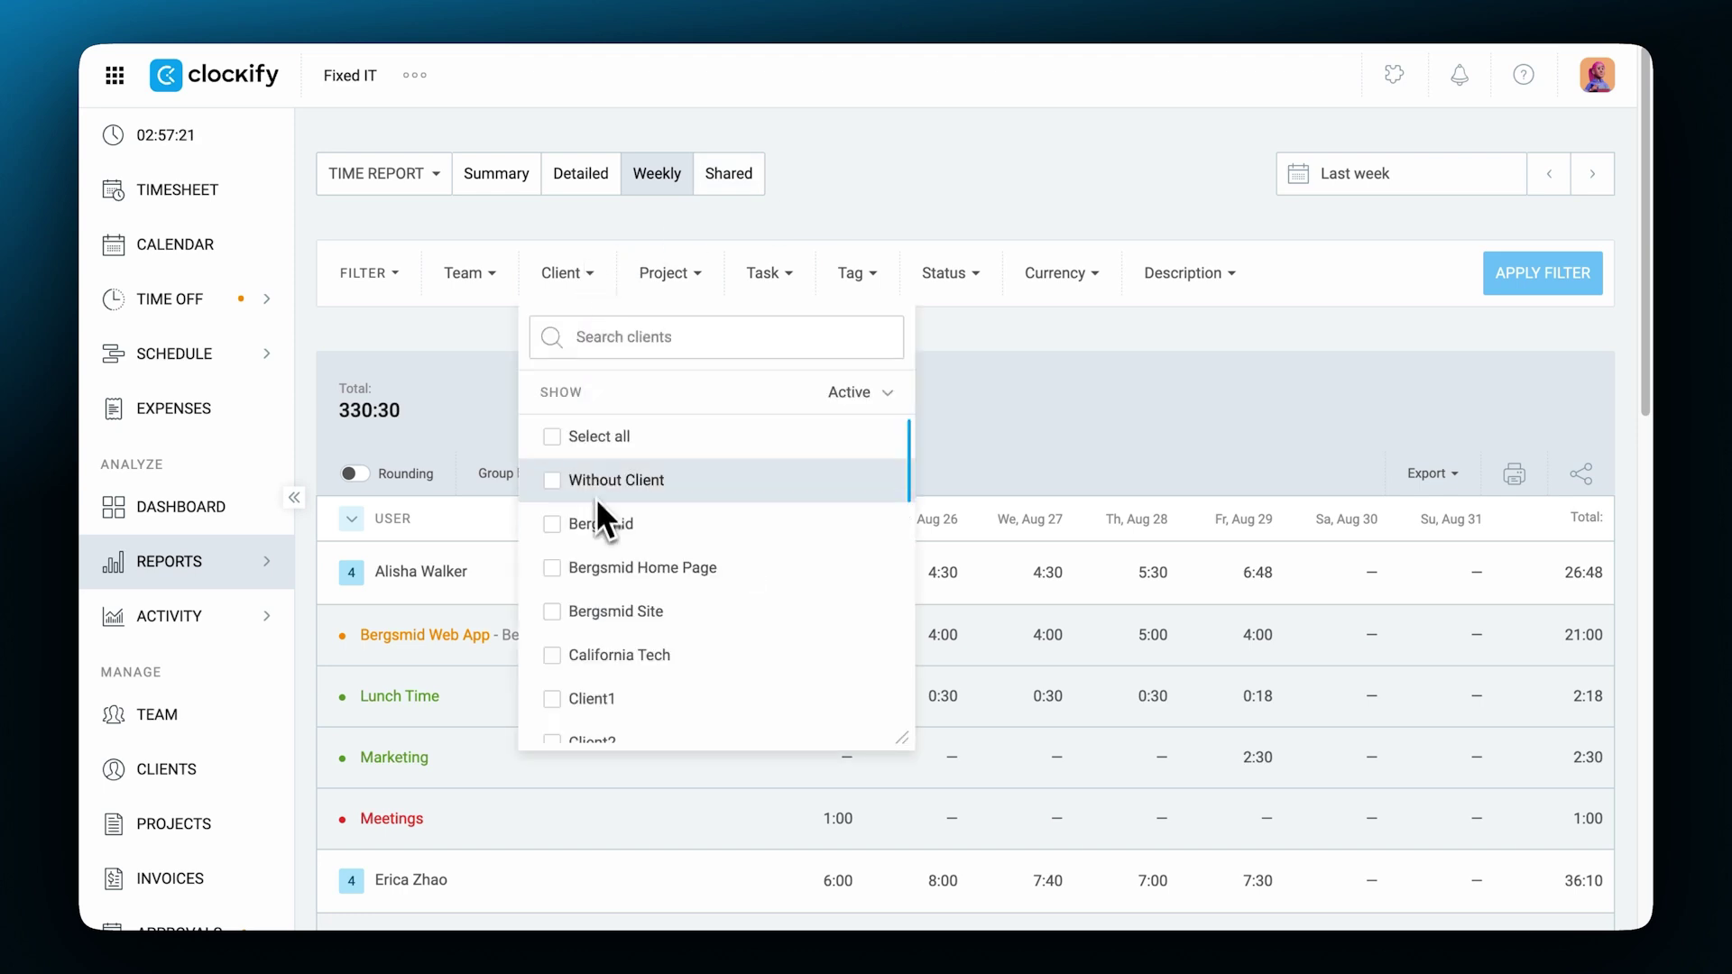
click(597, 524)
click(600, 568)
click(650, 611)
click(1516, 281)
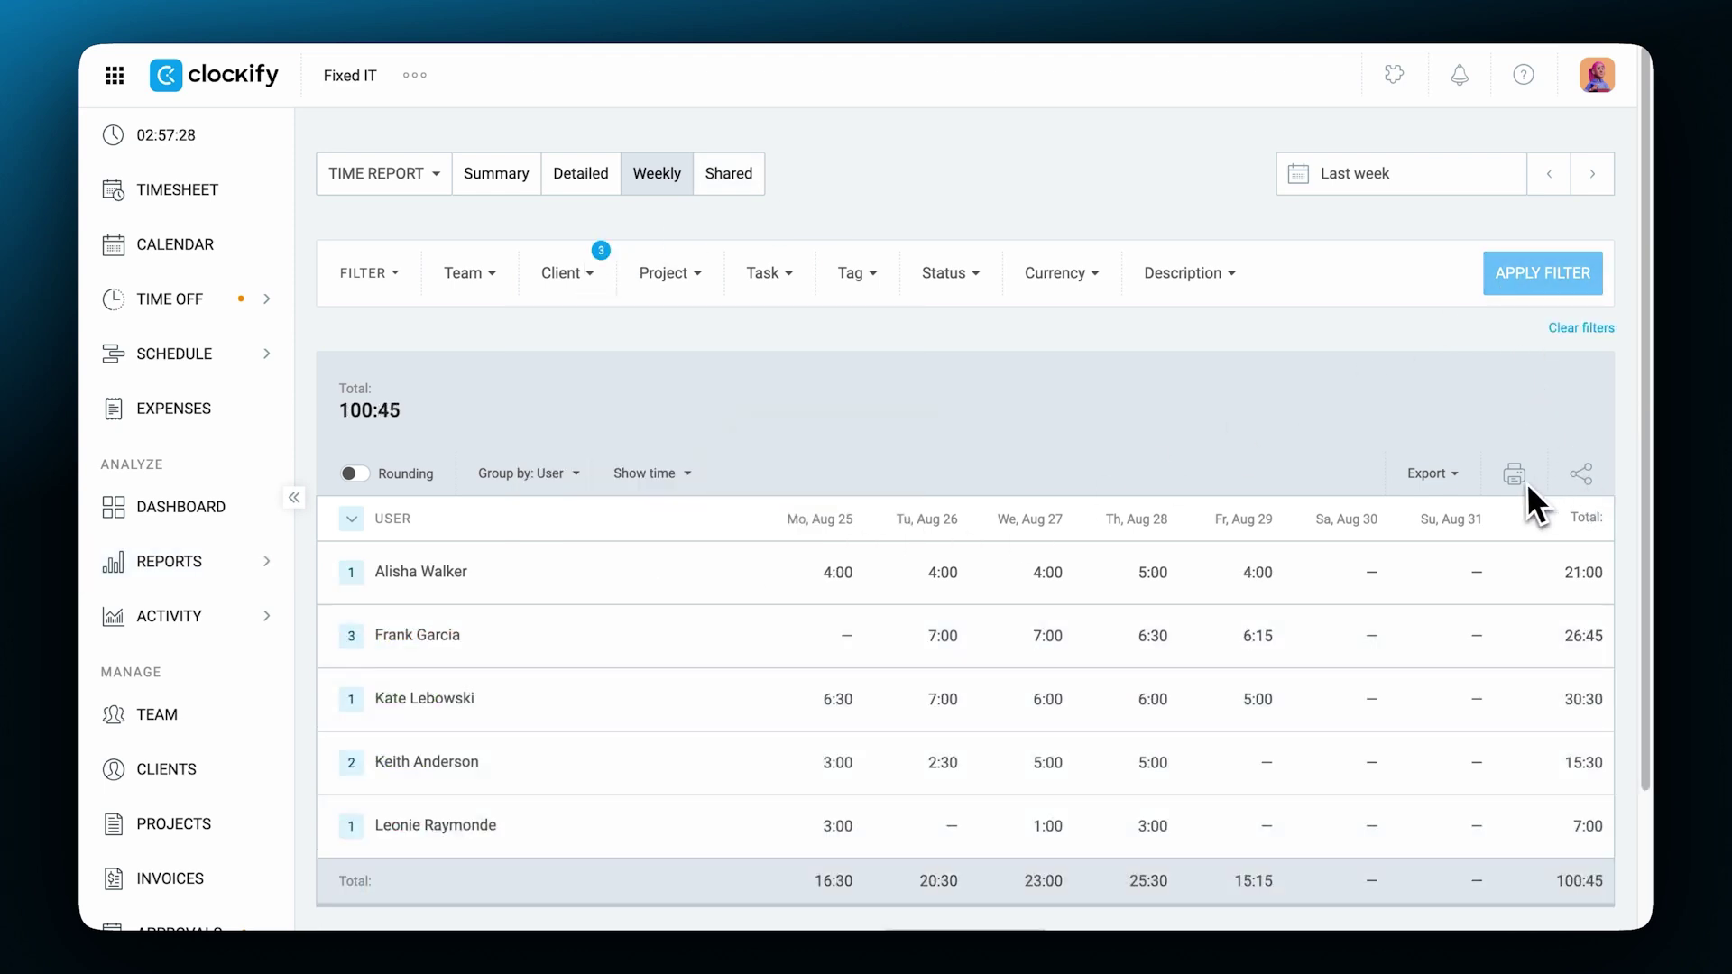
- Review the export options without exporting
click(1422, 472)
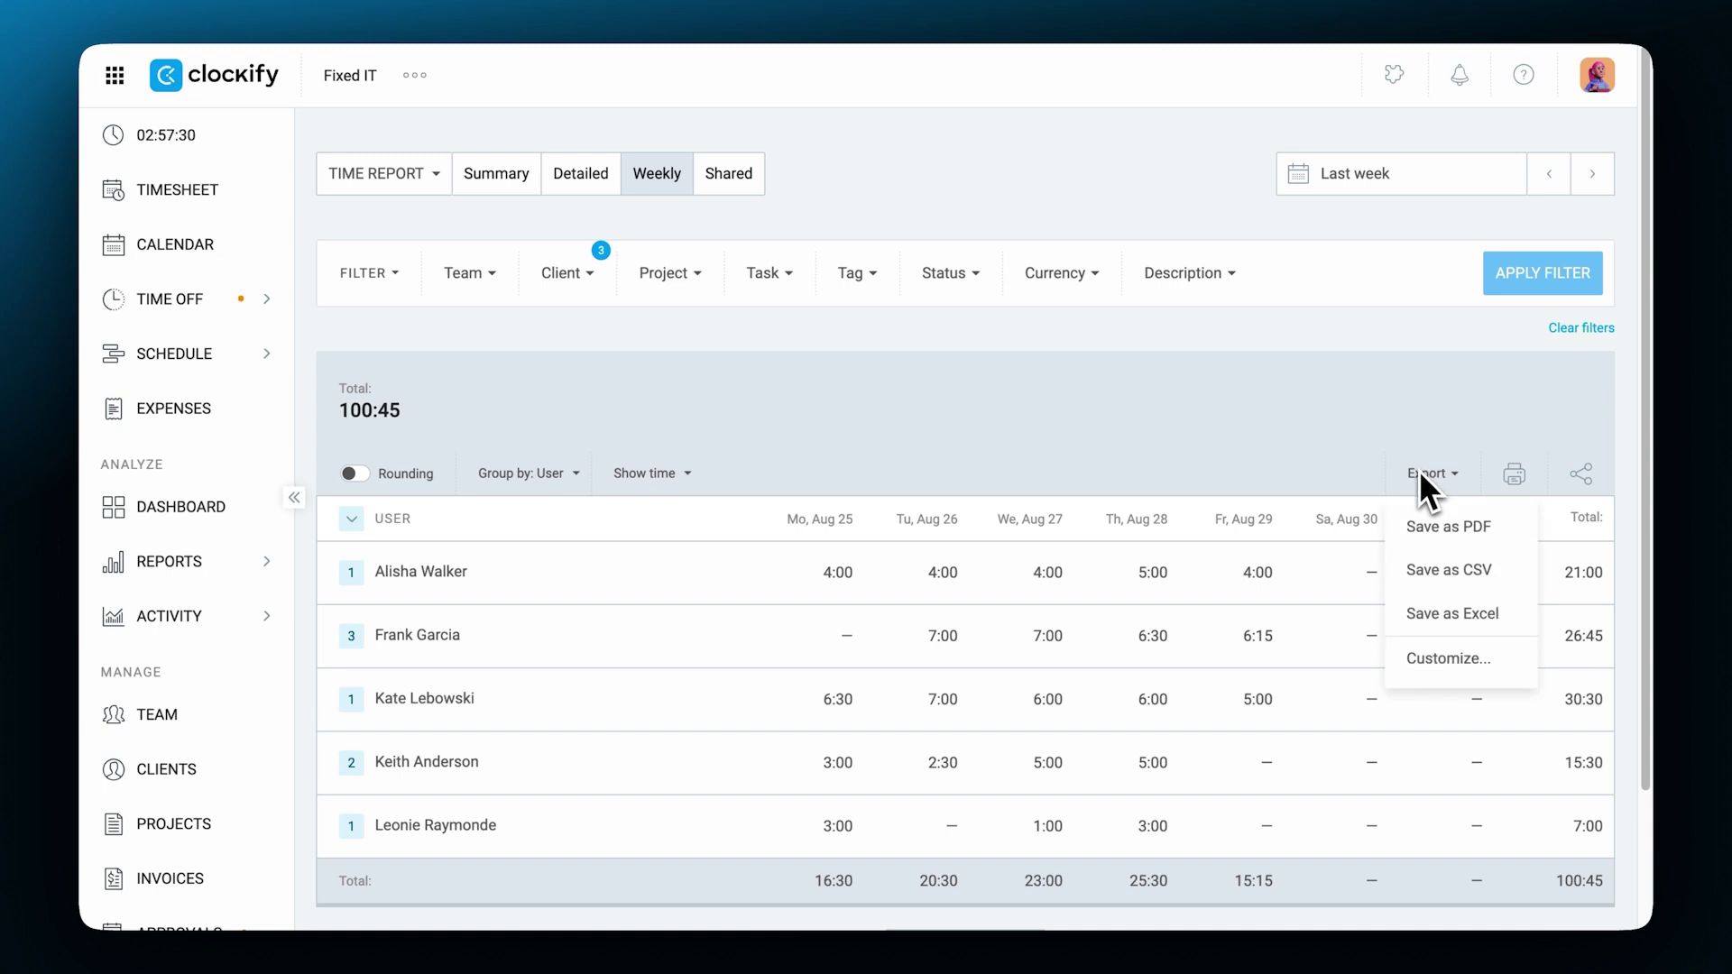
click(1422, 473)
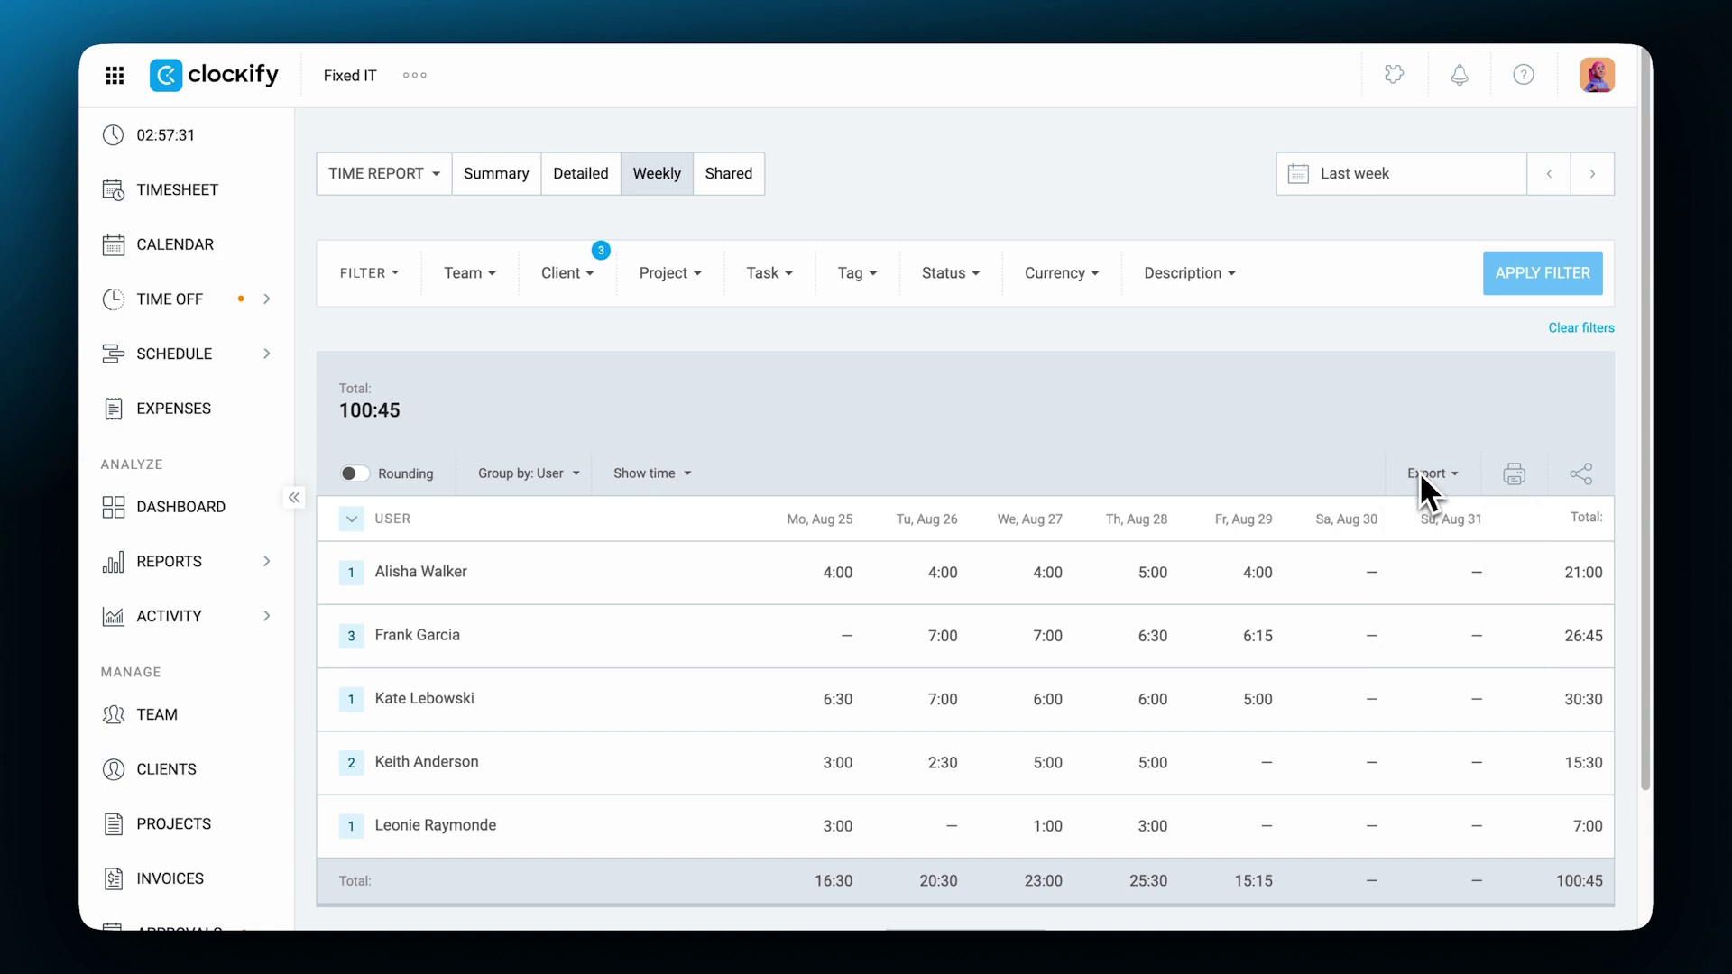
click(570, 474)
- Show users without time, and split one user's 15:30 into Bergsmid Site 8:00 and Site Maintenance 7:30
click(570, 475)
scroll(570, 474, down, 3)
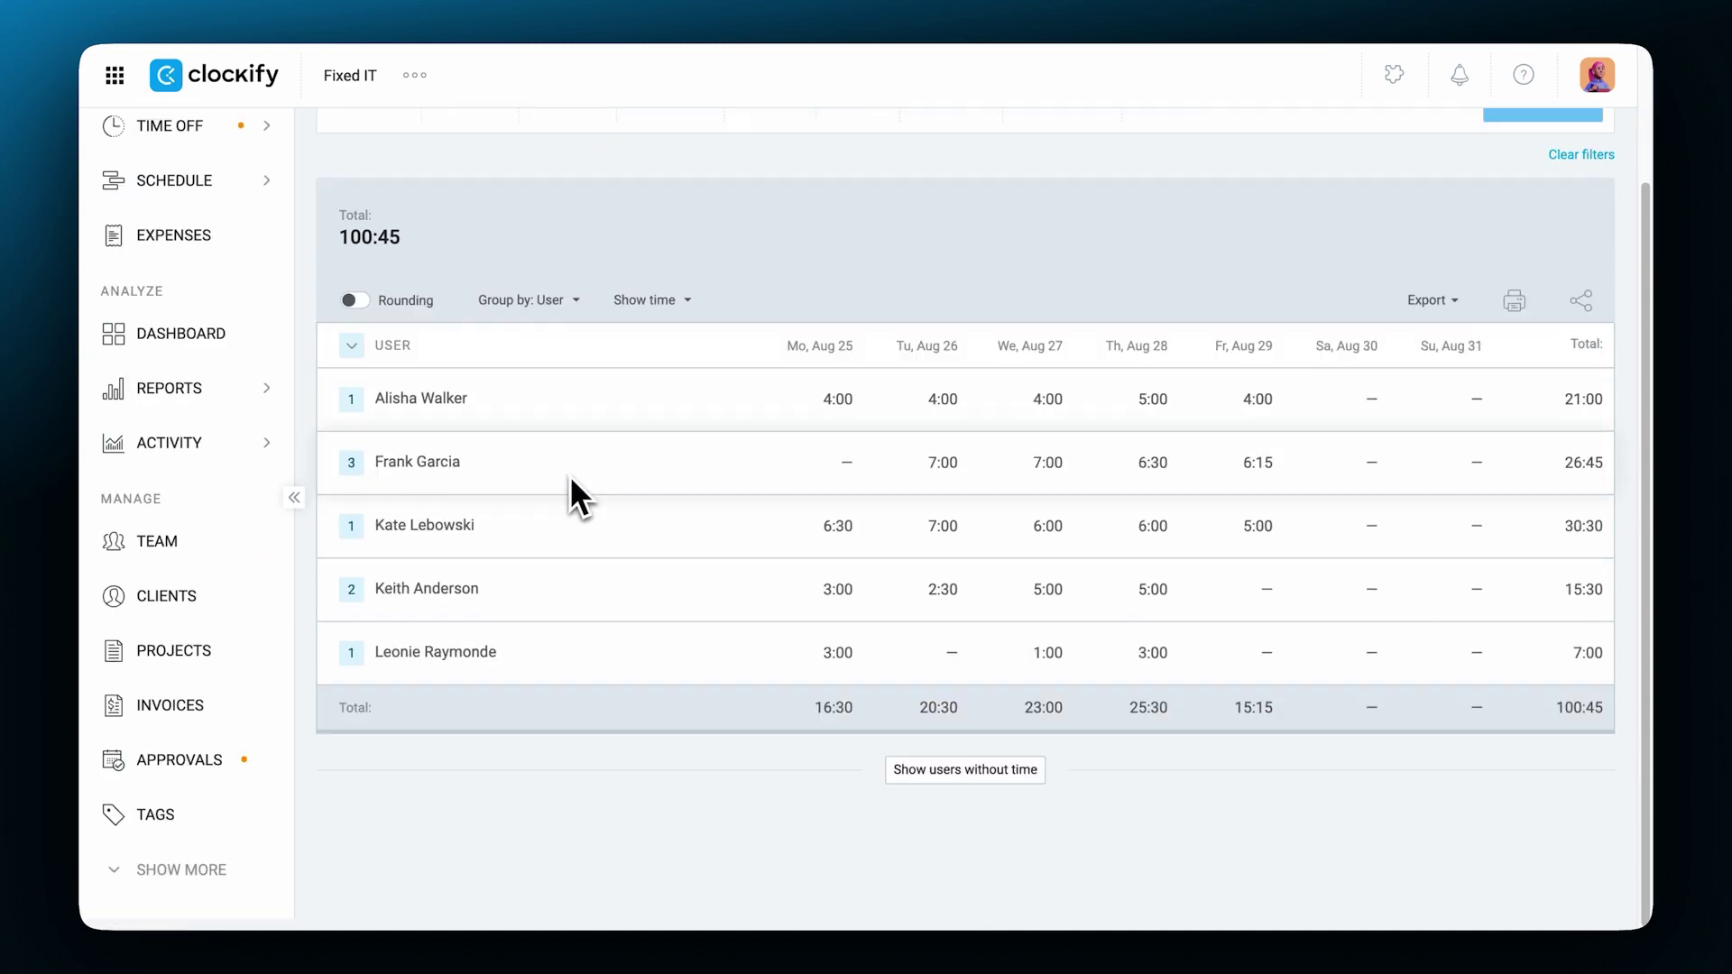
click(917, 784)
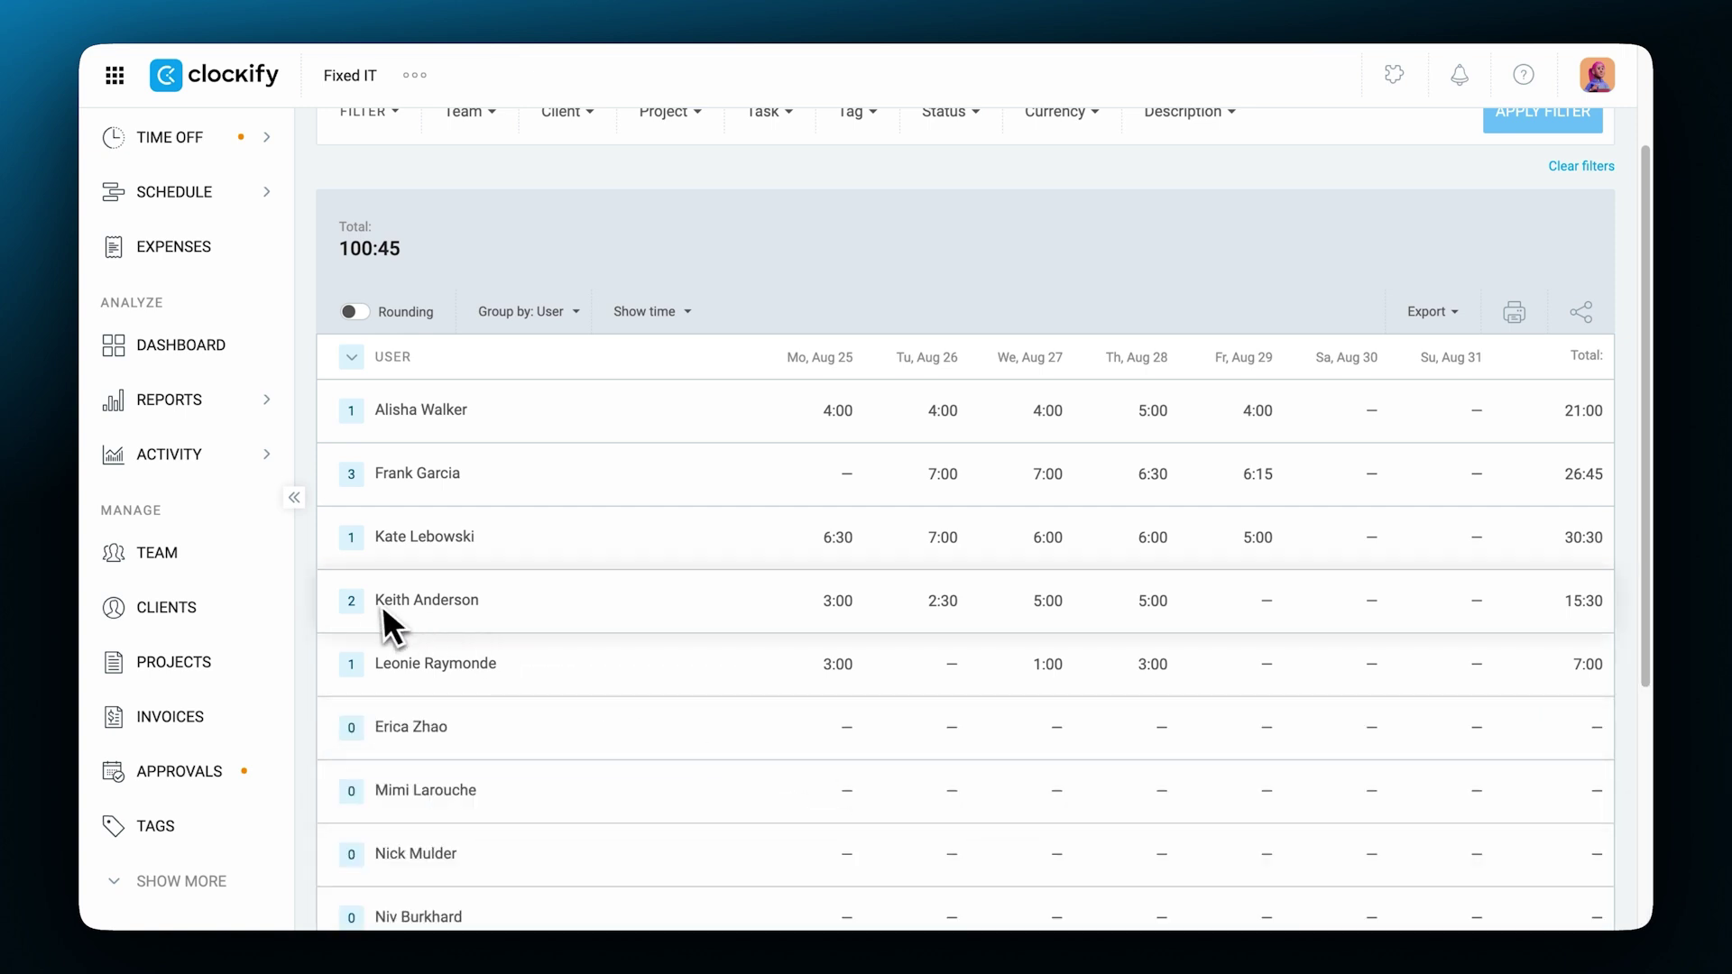
click(354, 599)
scroll(361, 601, down, 5)
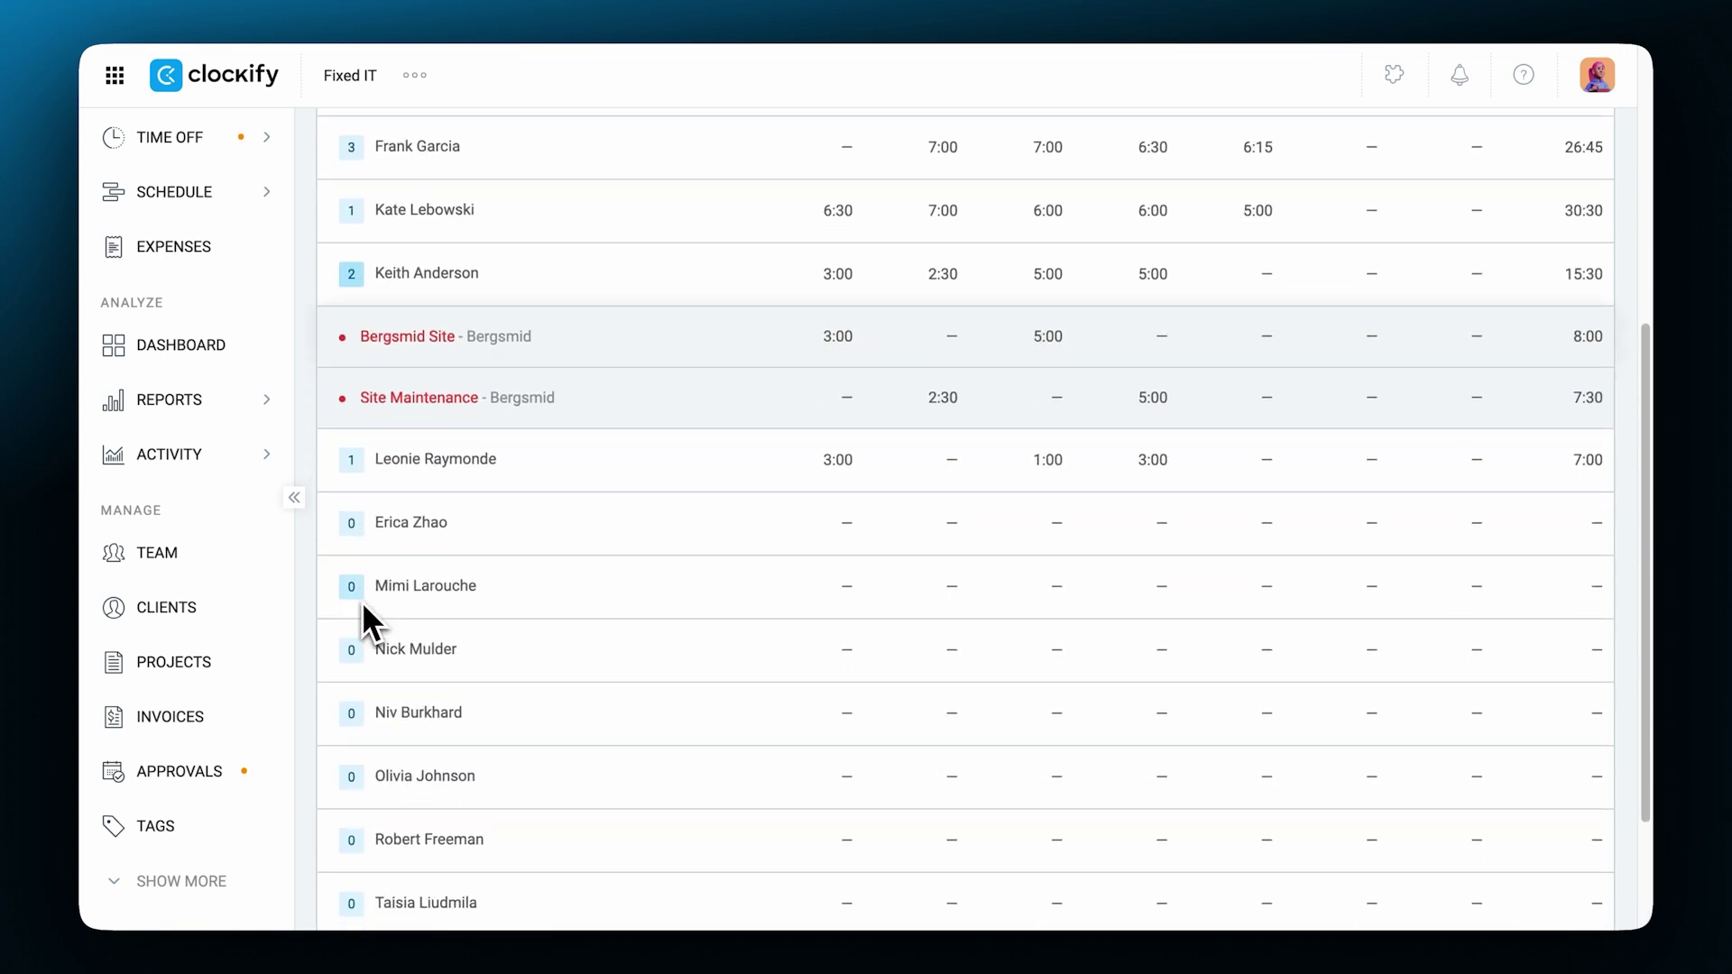